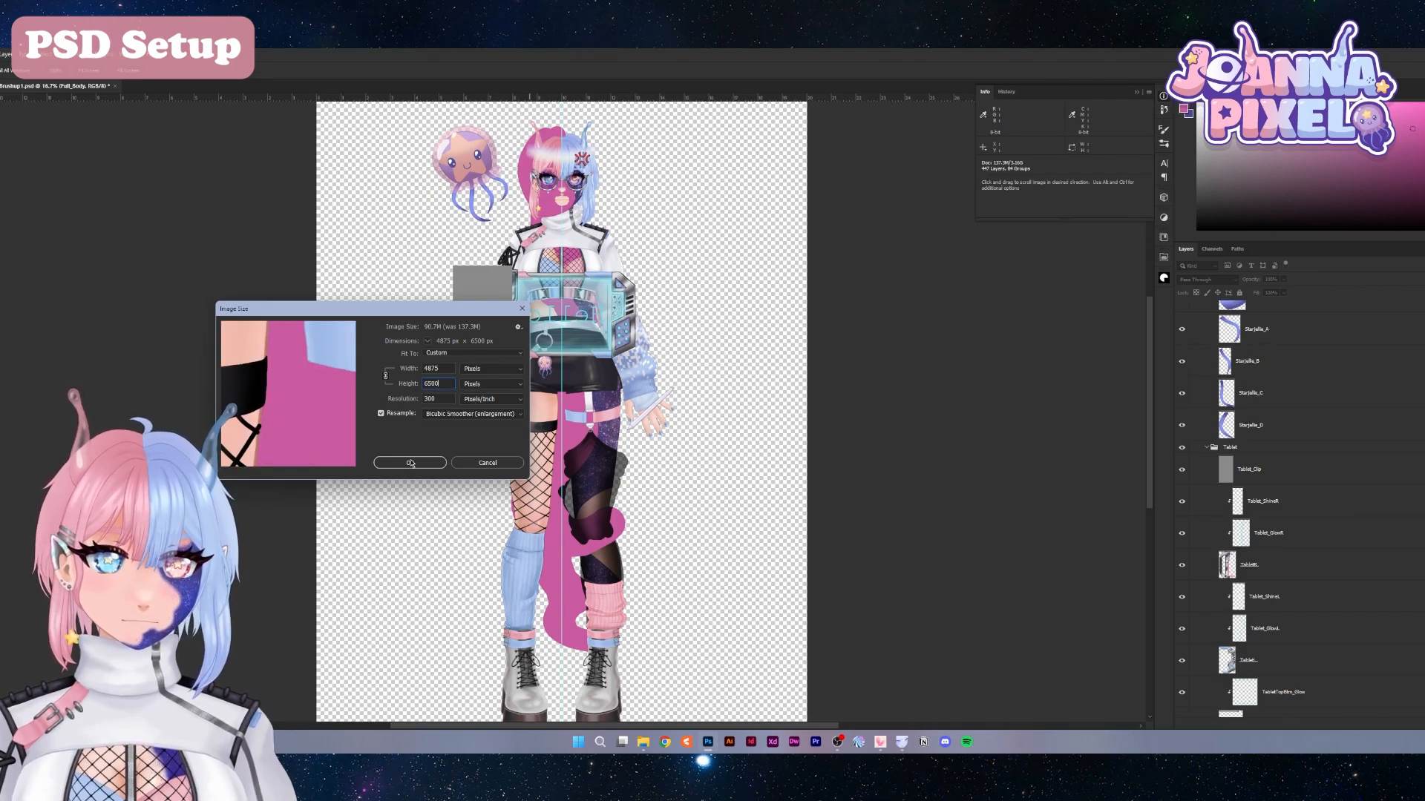
Resize the whole image to 4875 by 6500 pixels at 300 pixels/inch with Bicubic Smoother (enlargement) resampling
key(Return)
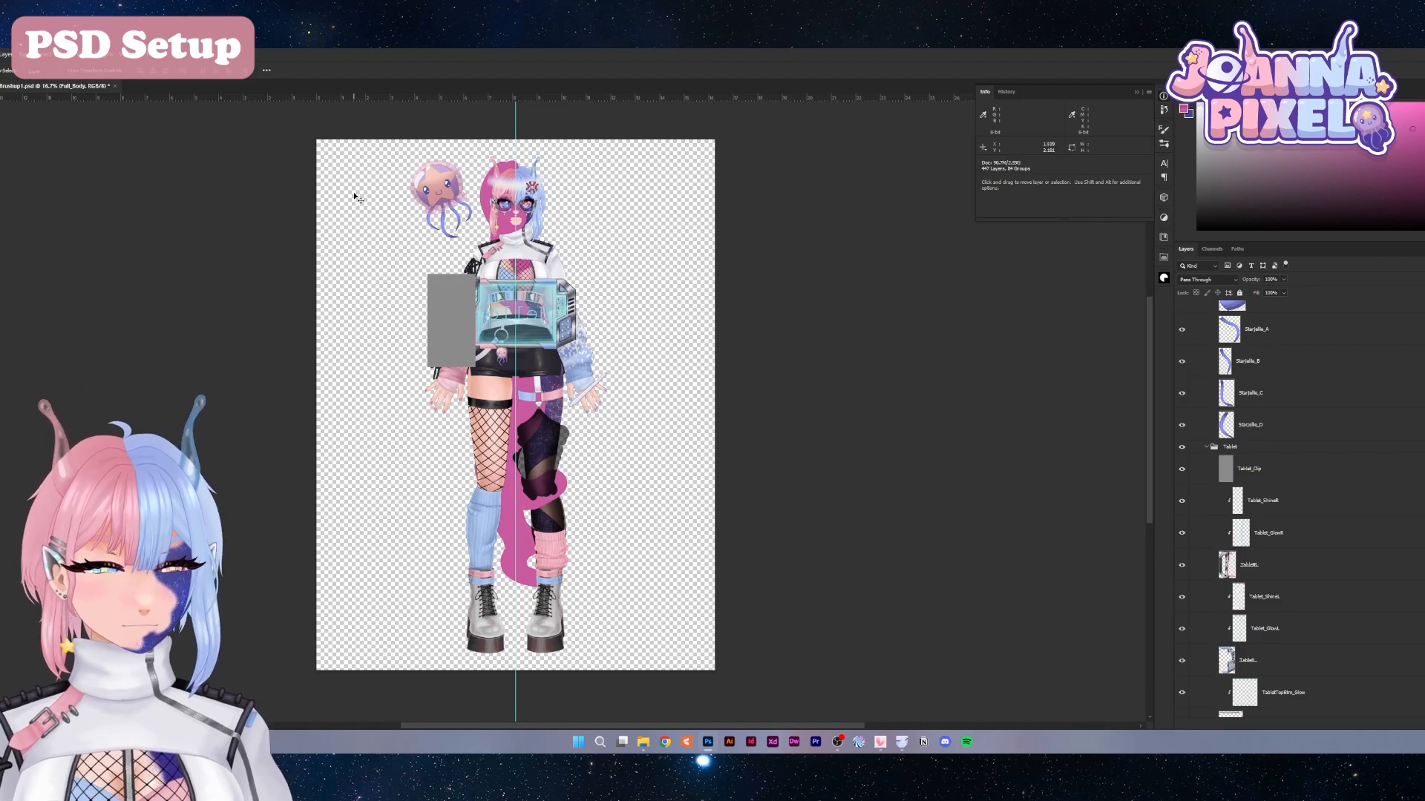
Examine the detail of the resized artwork up close around the thighs and hands, then the full figure
key(ctrl+plus)
key(ctrl+plus)
key(ctrl+plus)
key(ctrl+plus)
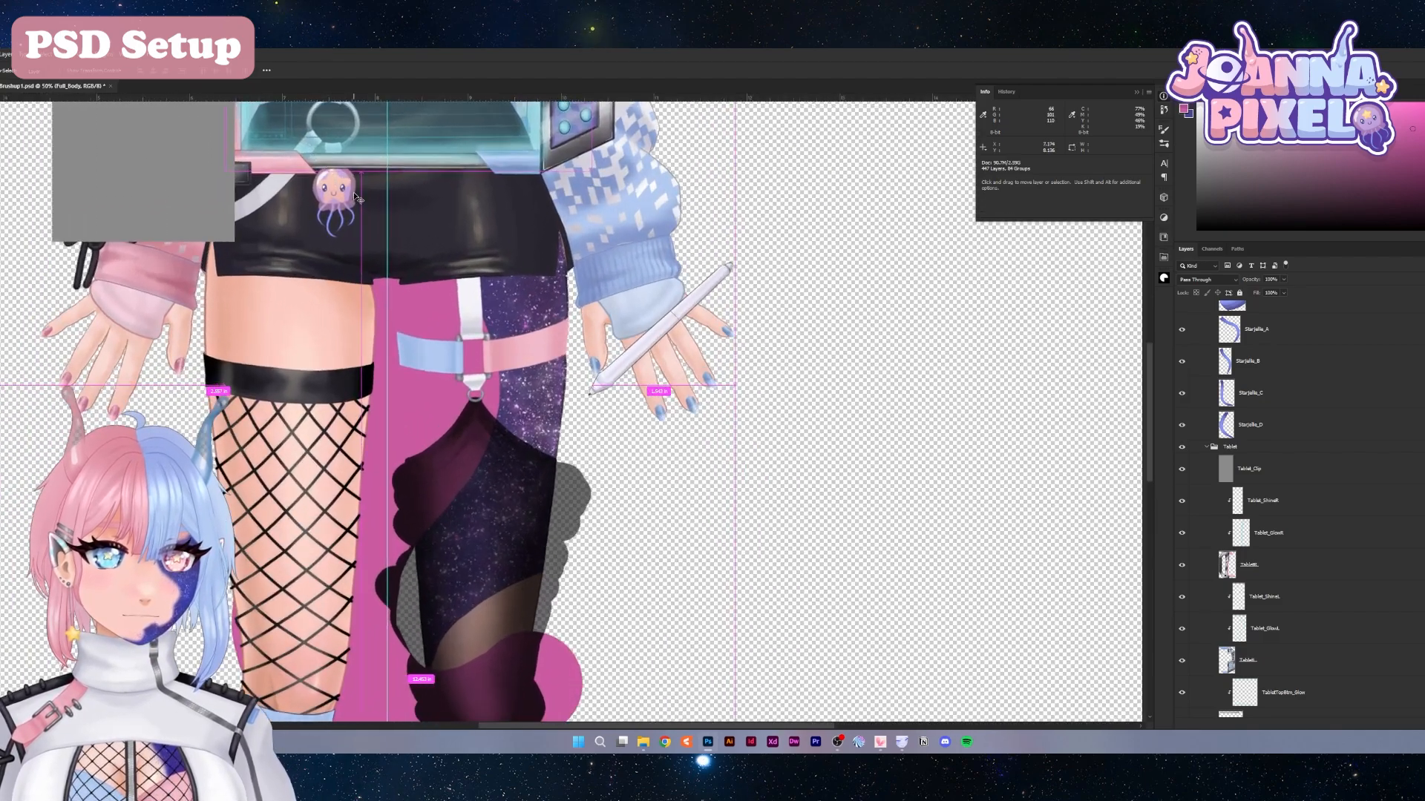
key(ctrl+plus)
key(ctrl+plus)
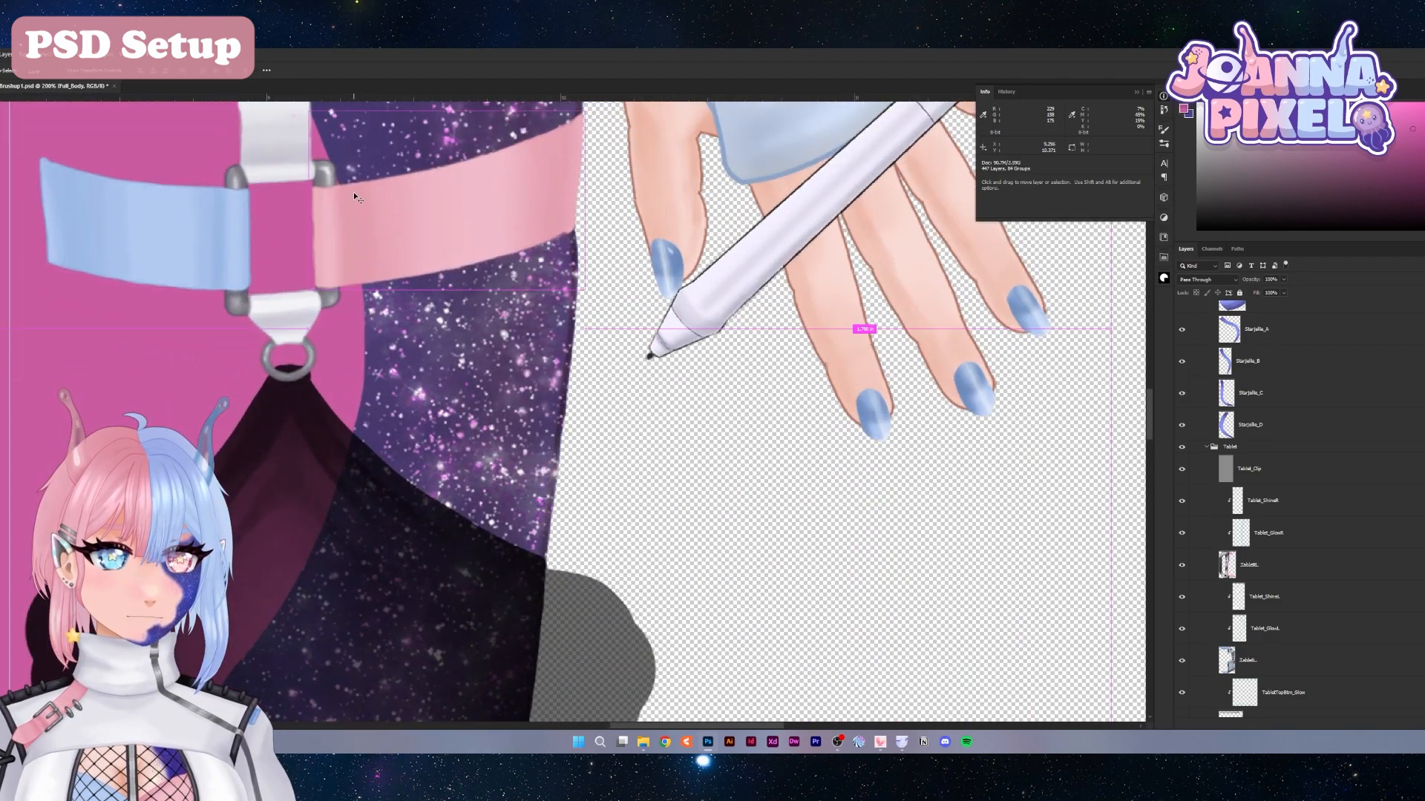
key(ctrl+minus)
key(ctrl+minus)
key(ctrl+minus)
key(ctrl+minus)
key(ctrl+minus)
key(ctrl+minus)
key(ctrl+minus)
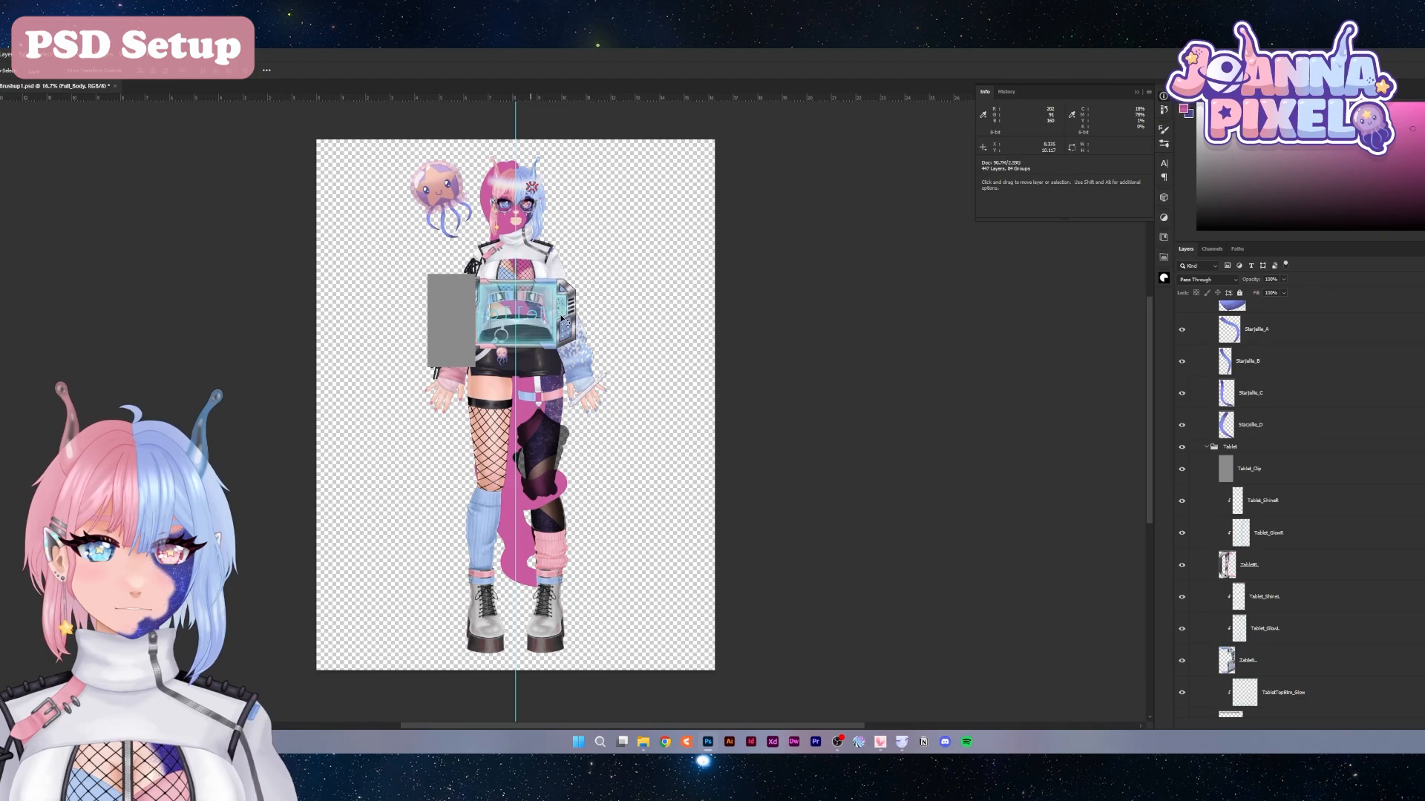
Set the canvas size units to pixels and crop the canvas width to 4200 pixels from the centre anchor, accepting the clipping
key(alt+i)
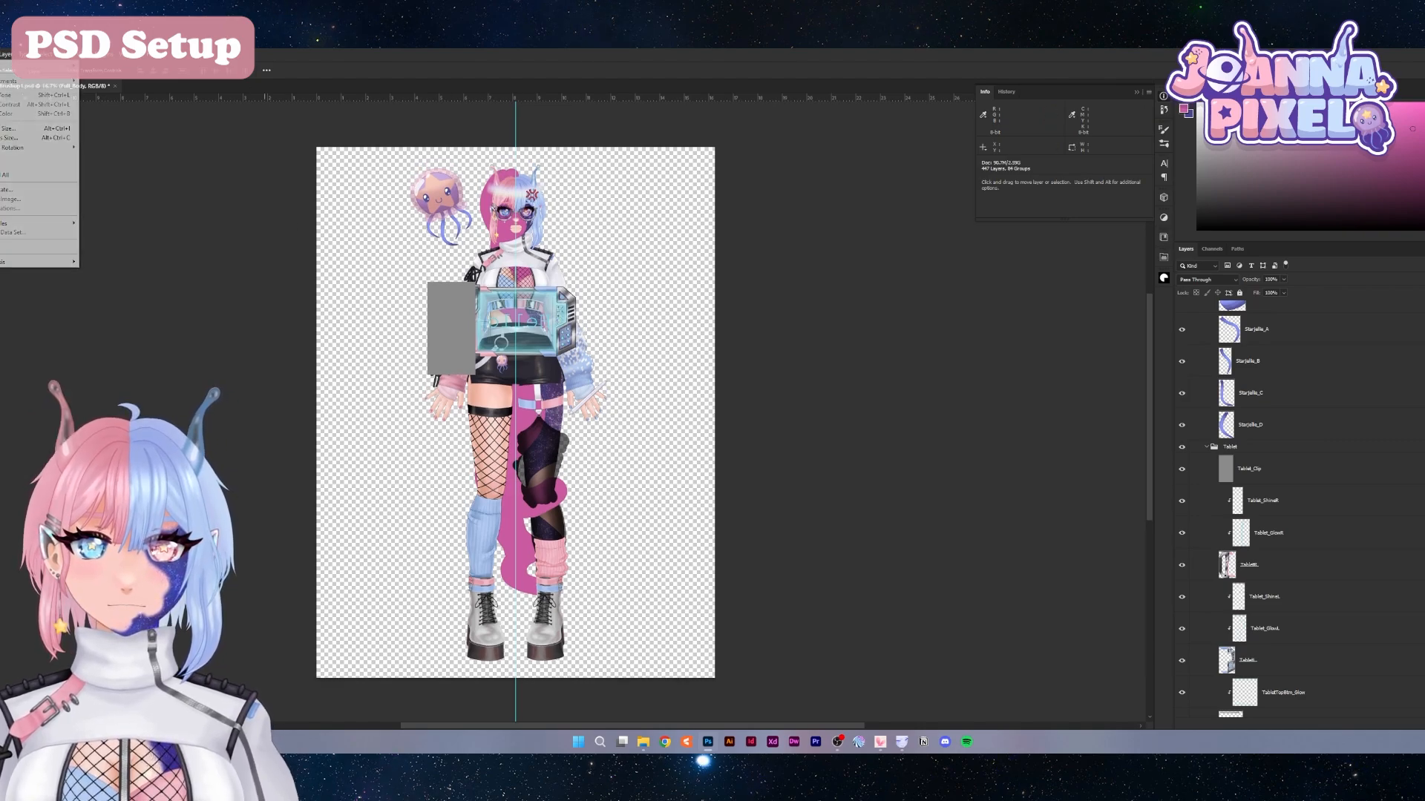
click(6, 138)
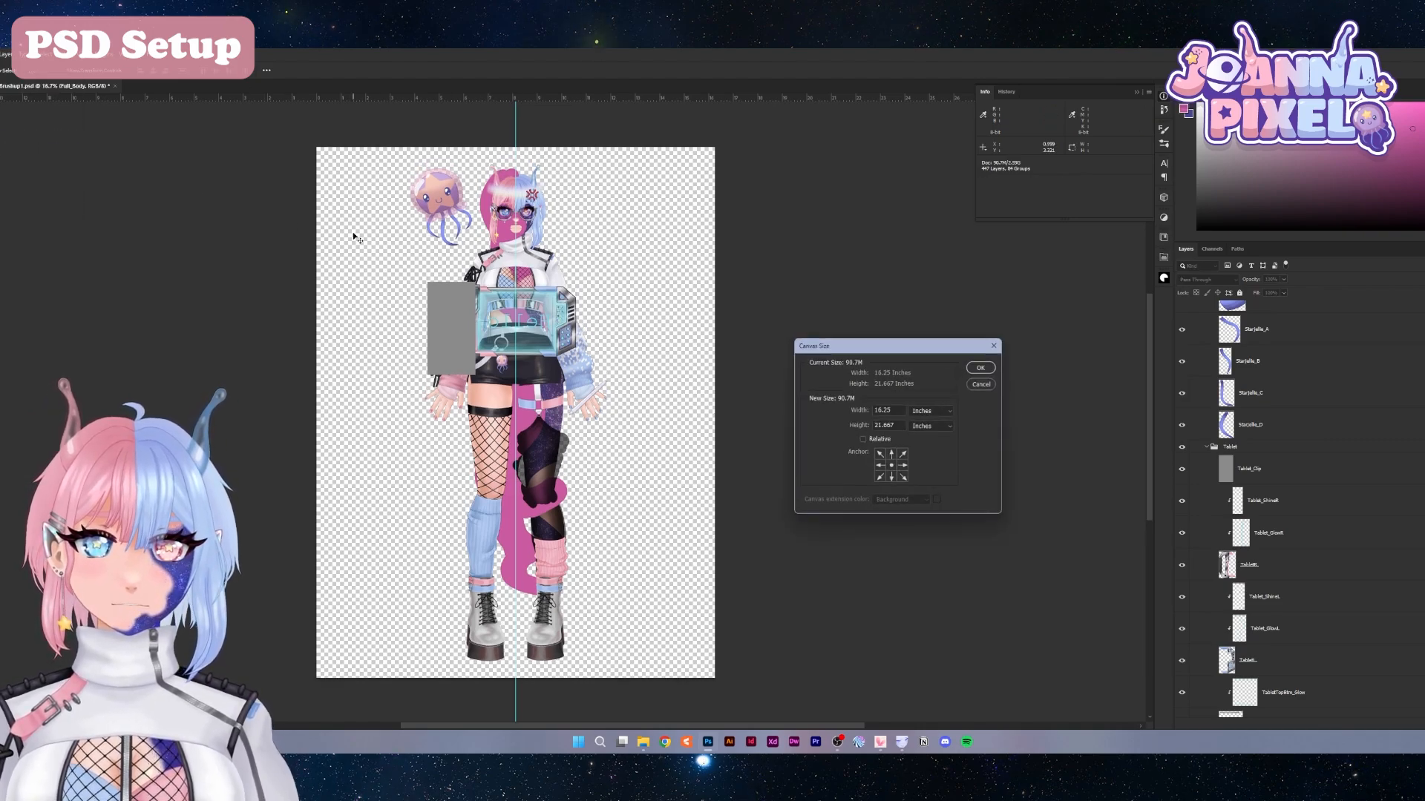
click(930, 410)
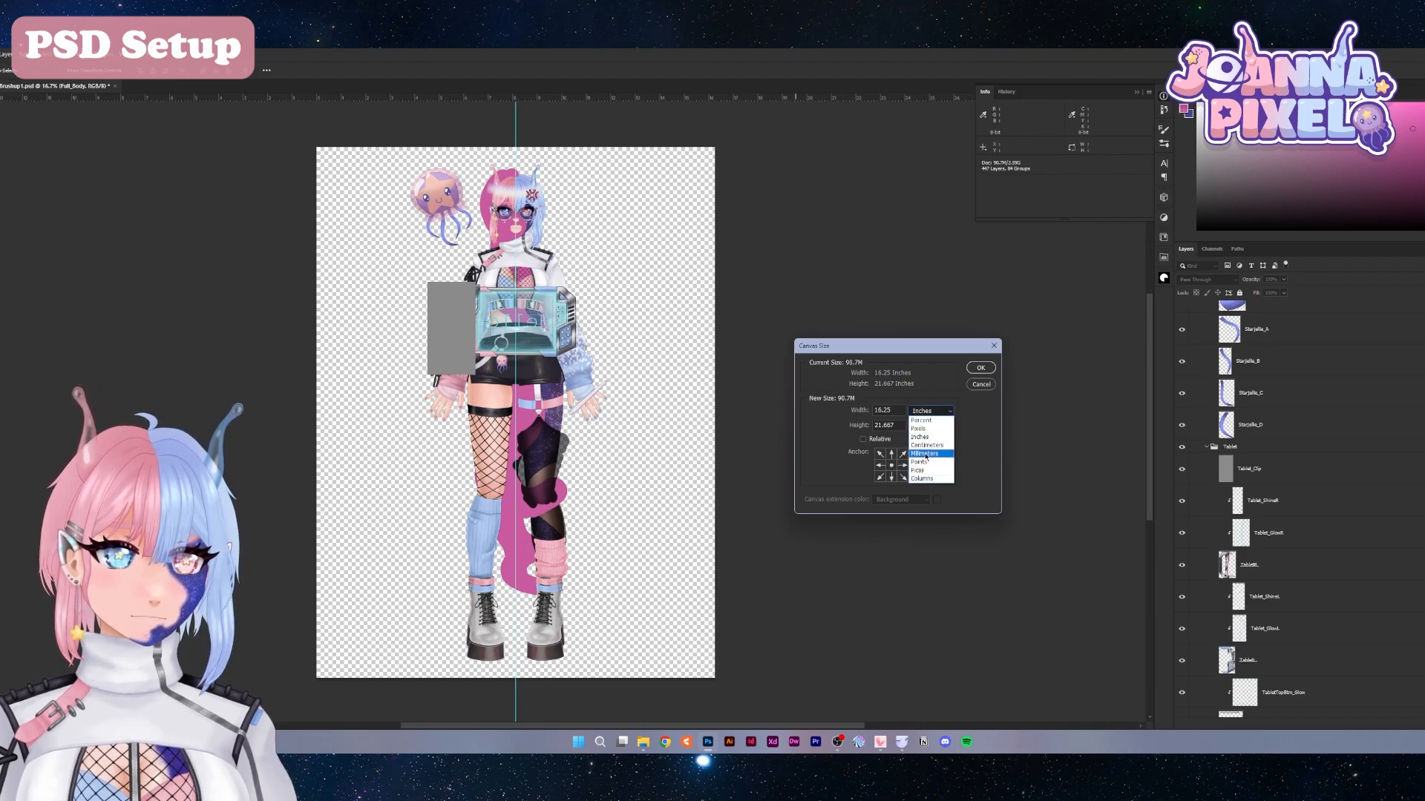
click(971, 449)
click(926, 430)
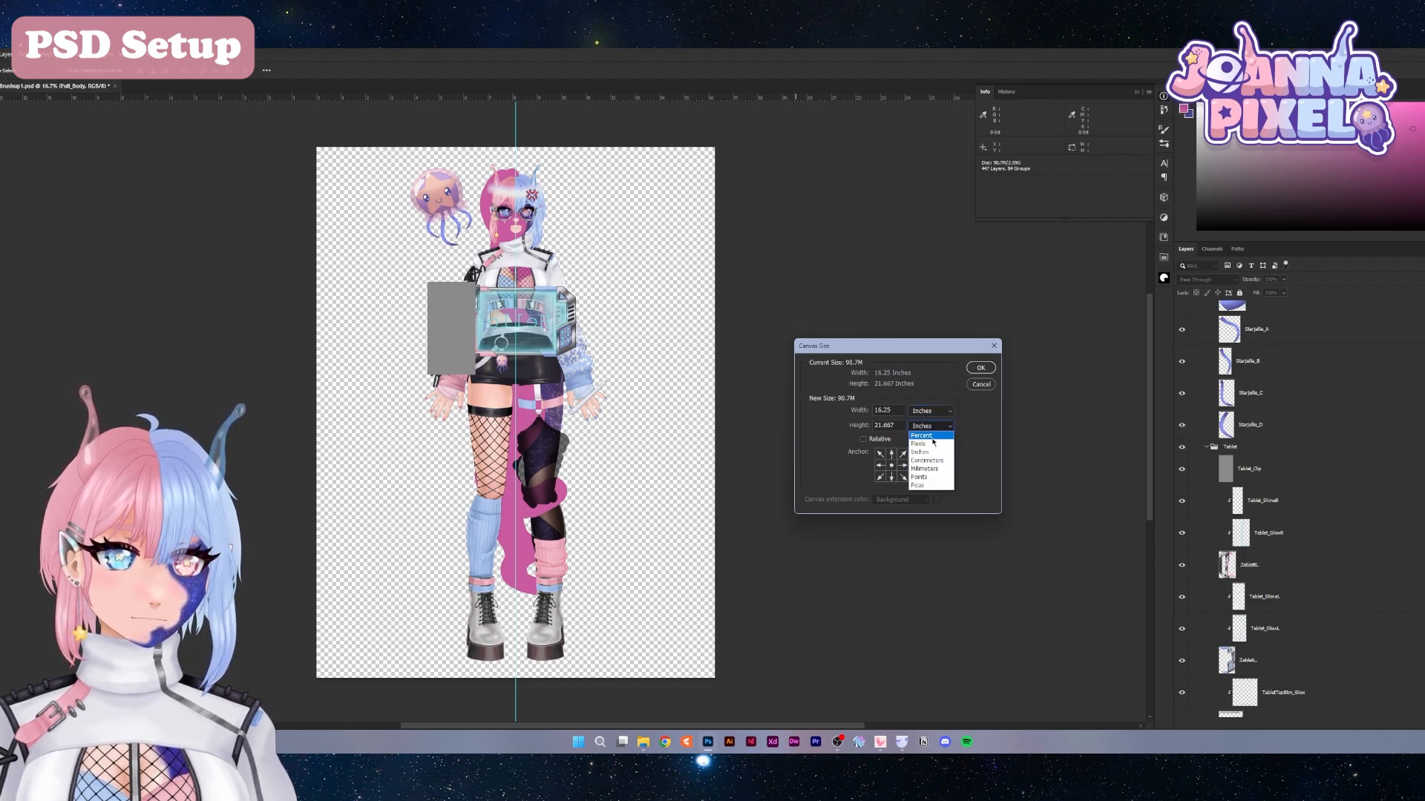
click(933, 443)
drag(928, 353, 840, 354)
double_click(817, 411)
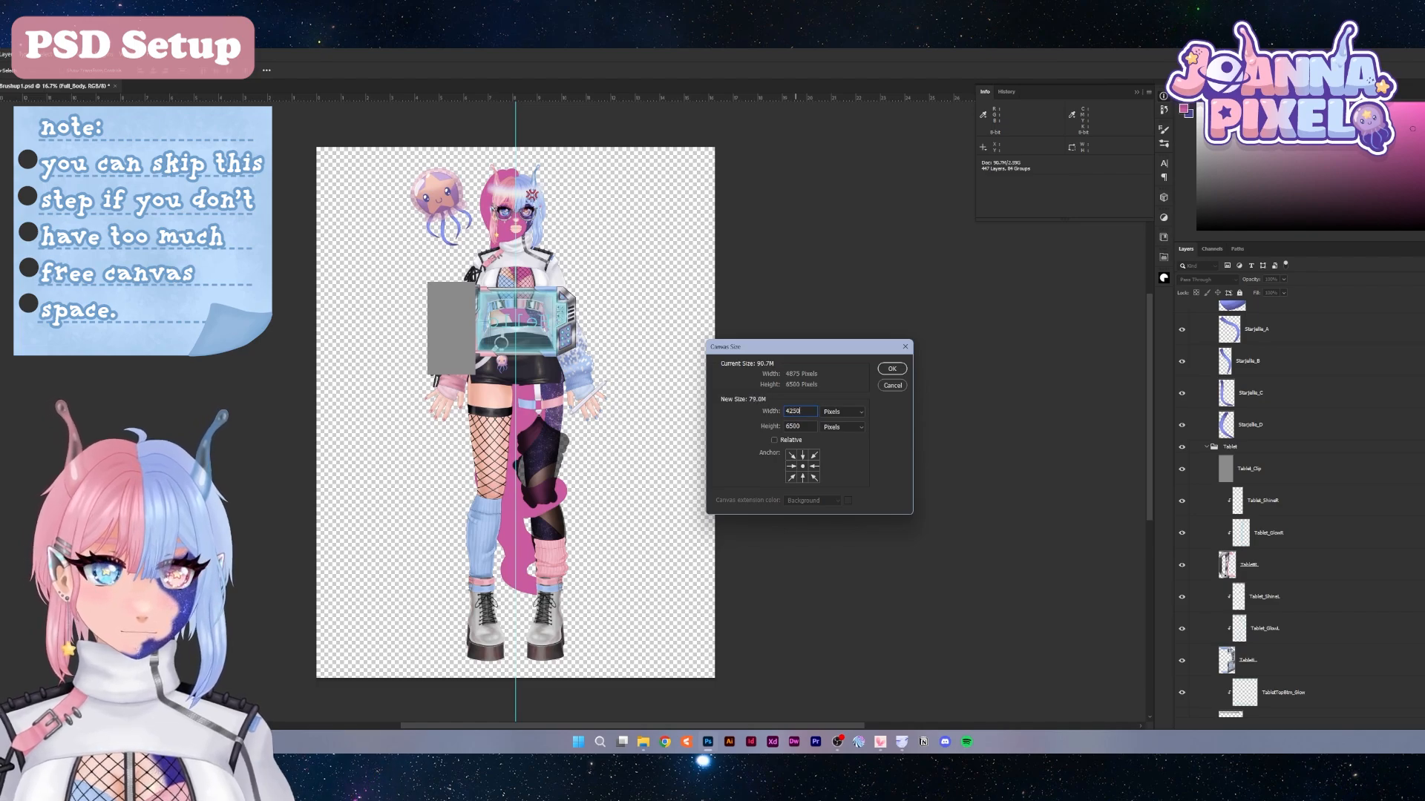
click(892, 369)
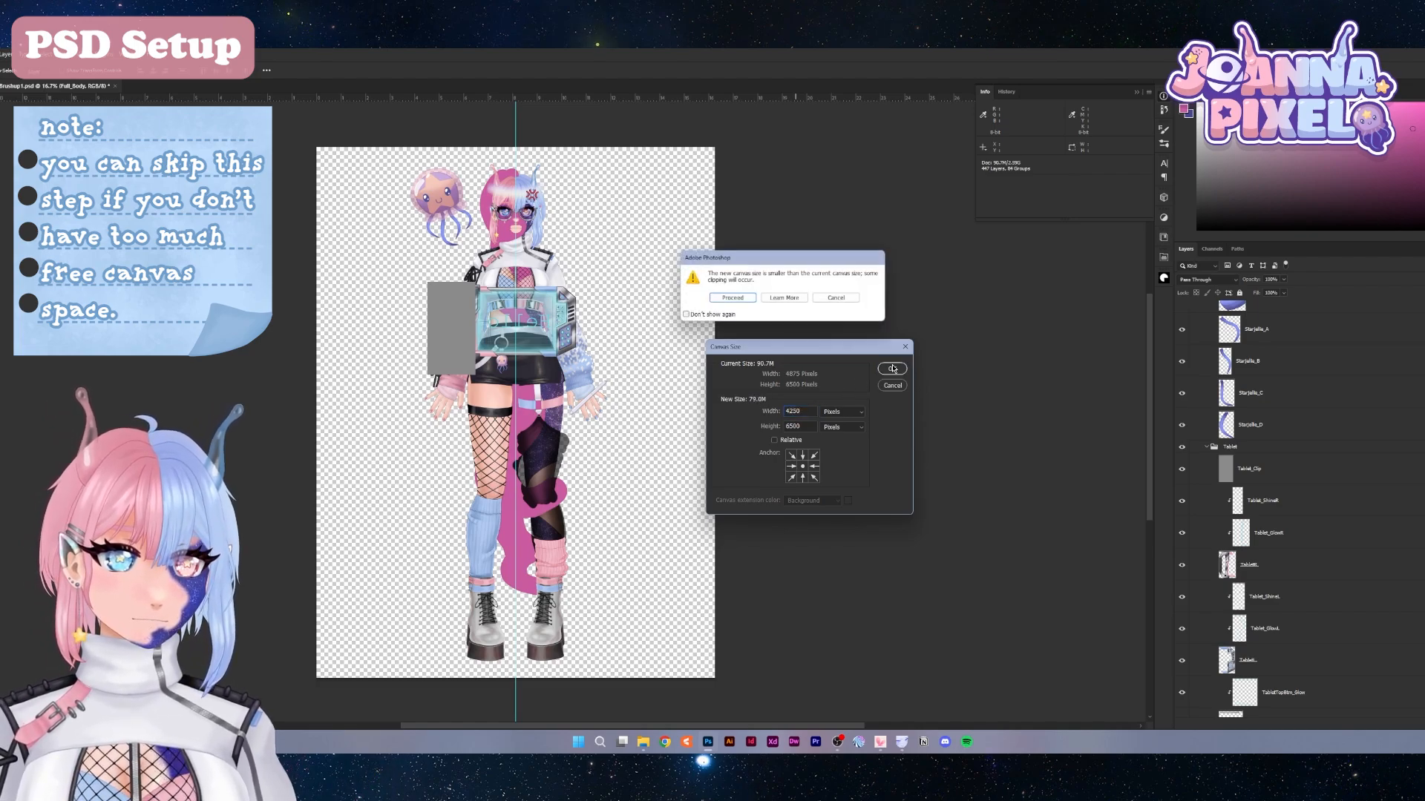
key(Return)
Crop the canvas width further to 4000 pixels from the centre anchor, accepting the clipping
click(1, 55)
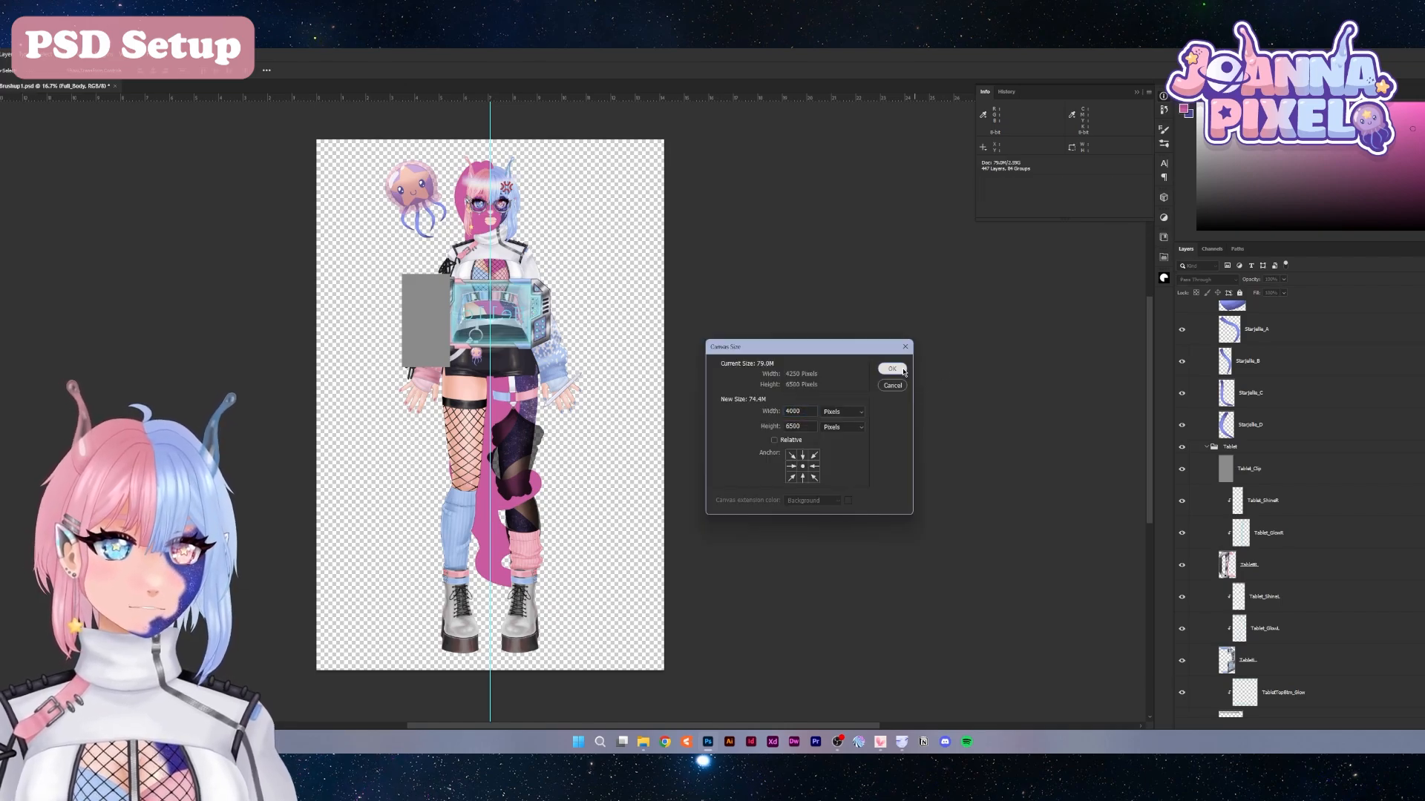
click(898, 371)
click(732, 298)
key(ctrl+plus)
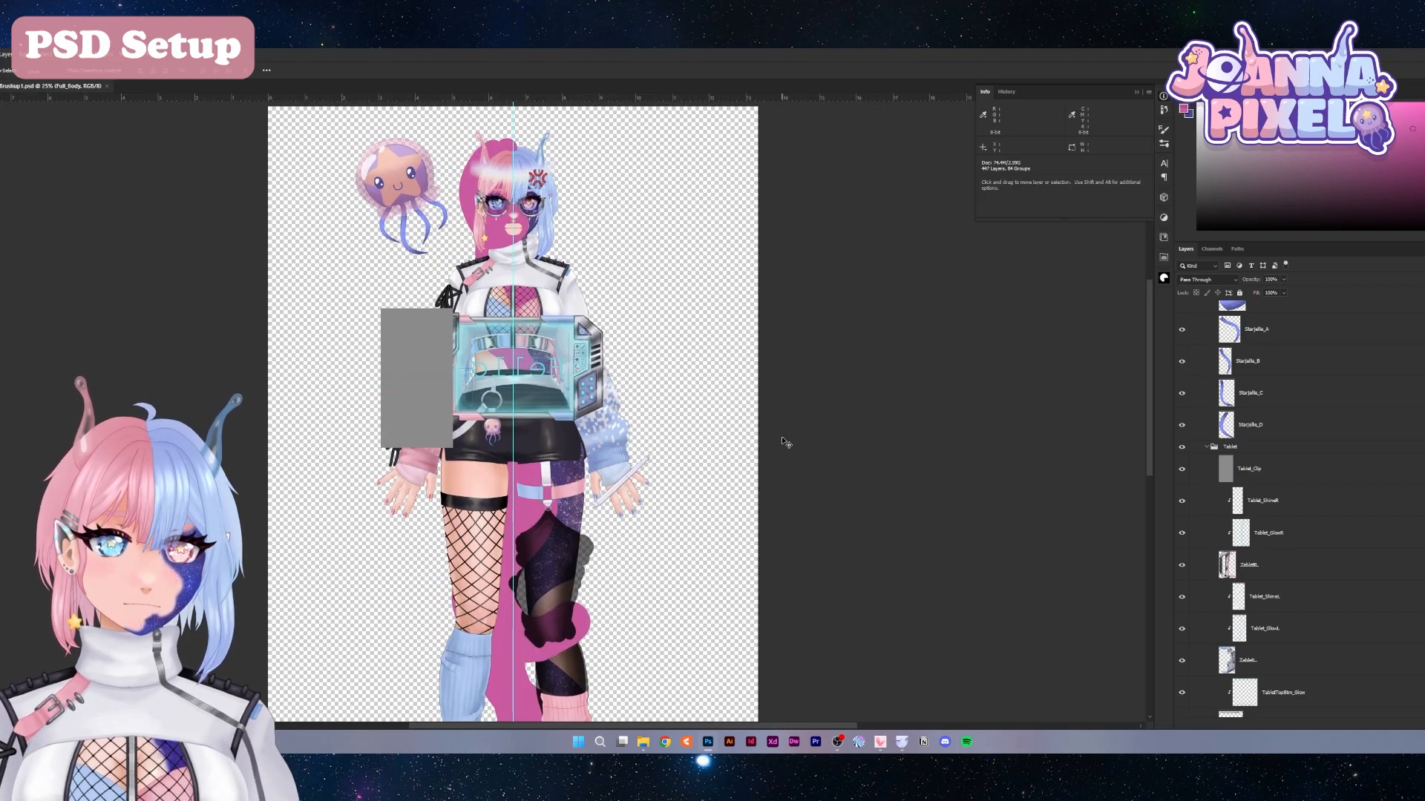
Add a new vertical cyan guide at 2000px to mark the canvas centre
scroll(786, 443, up, 2)
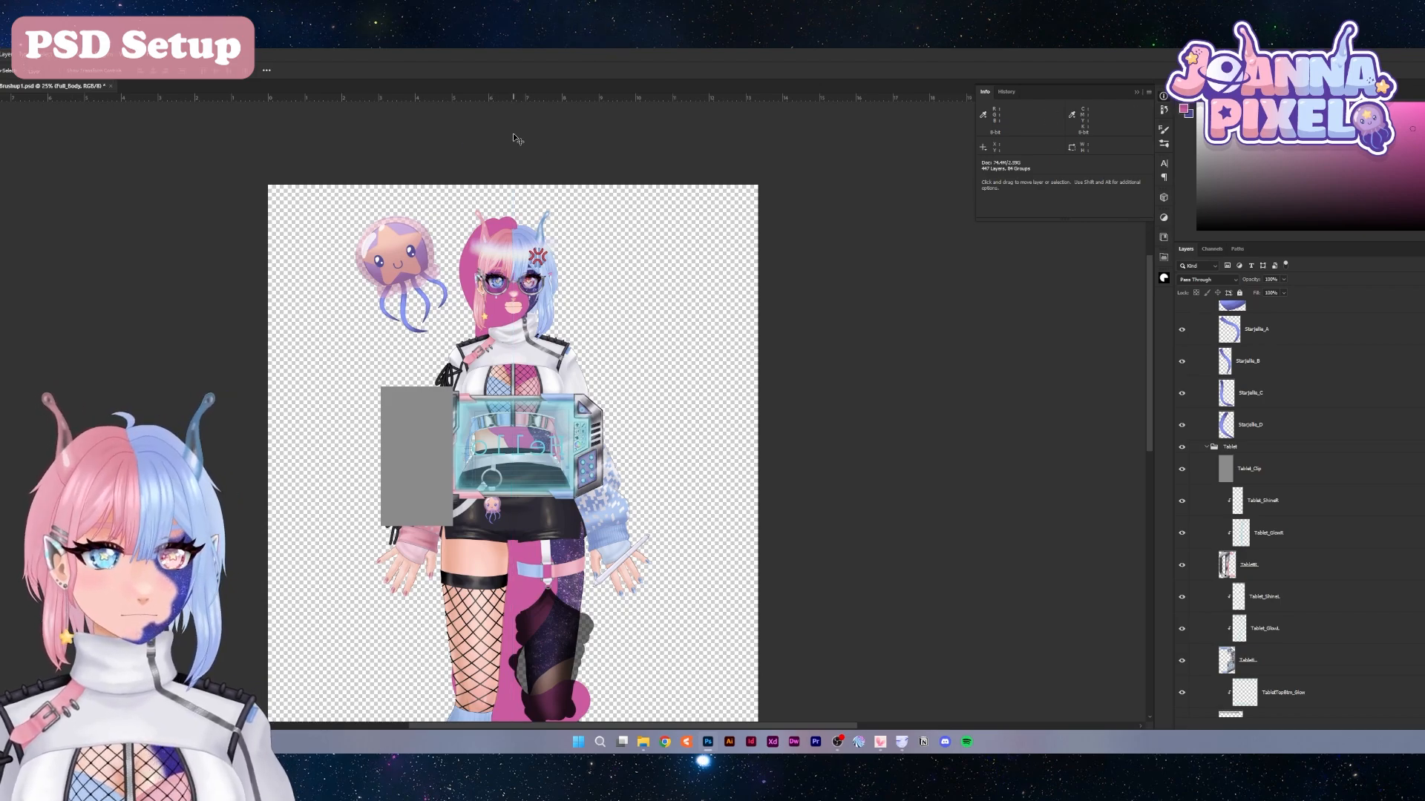
click(0, 54)
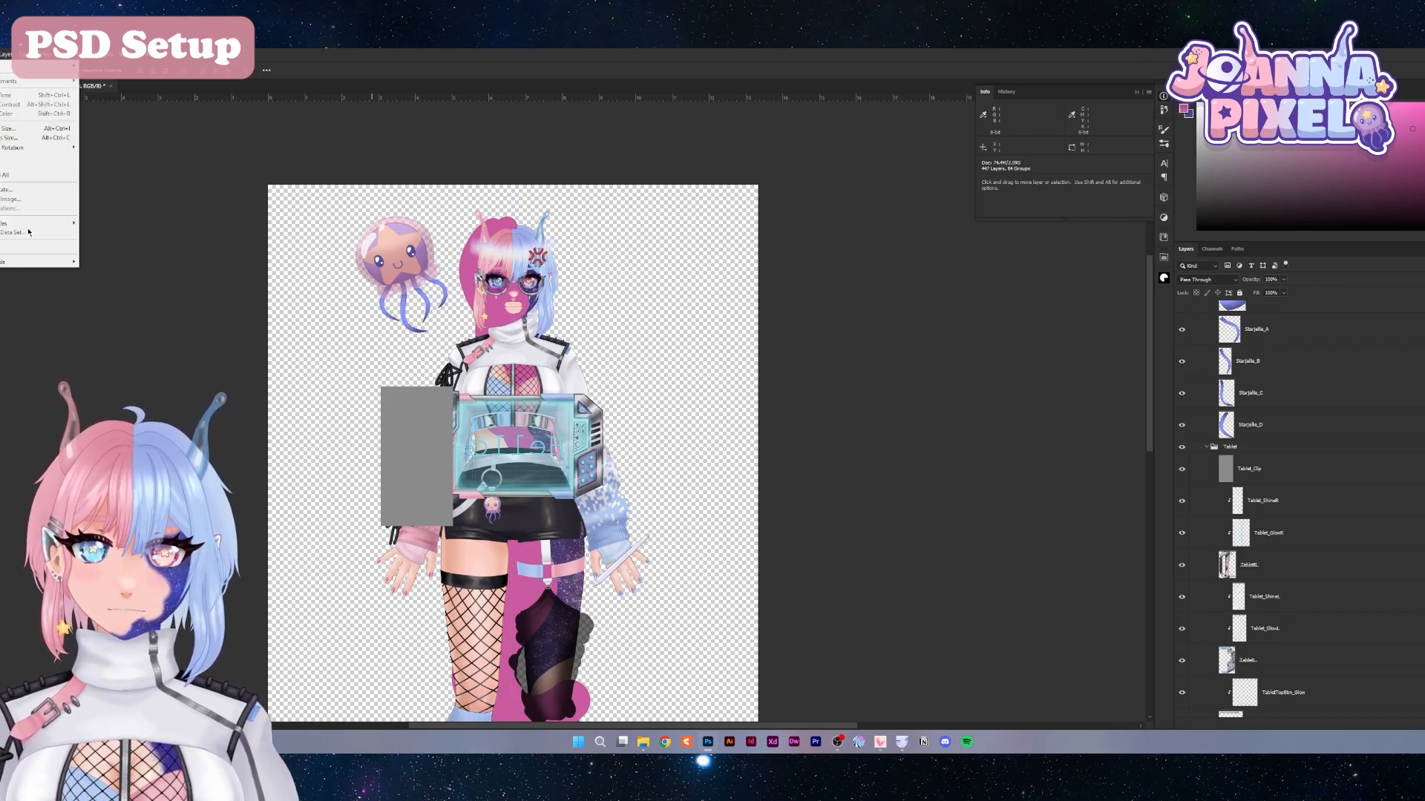
mouse_move(45, 54)
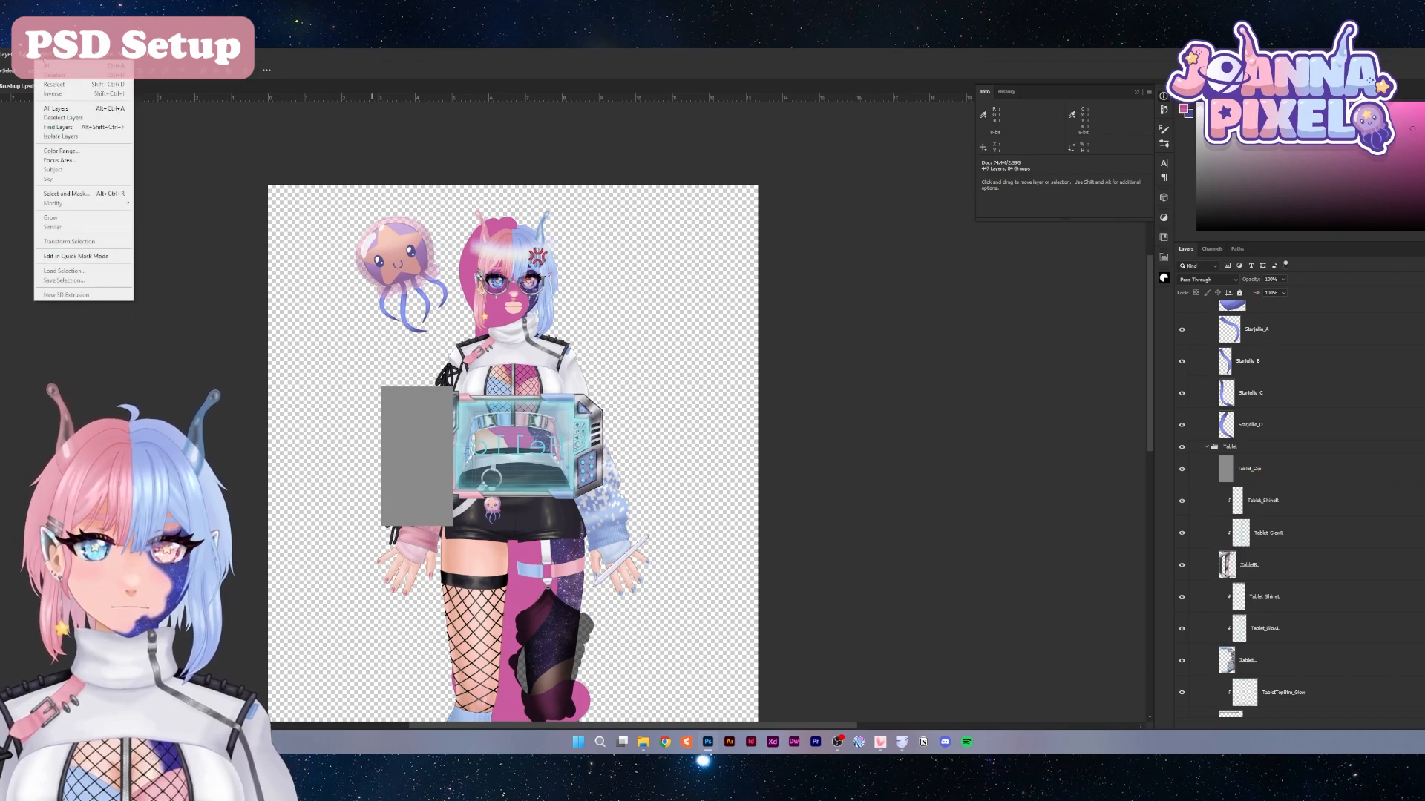
mouse_move(113, 313)
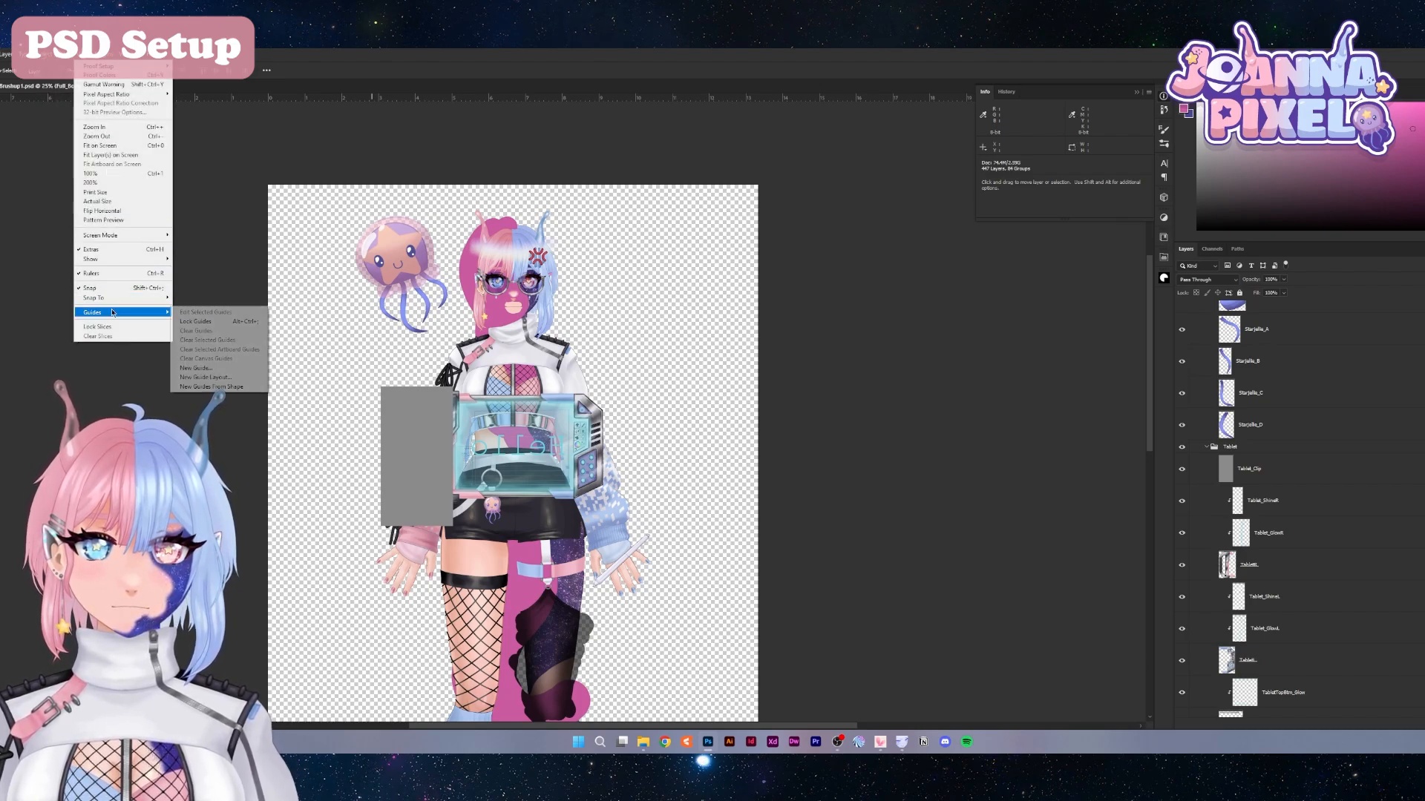
click(197, 368)
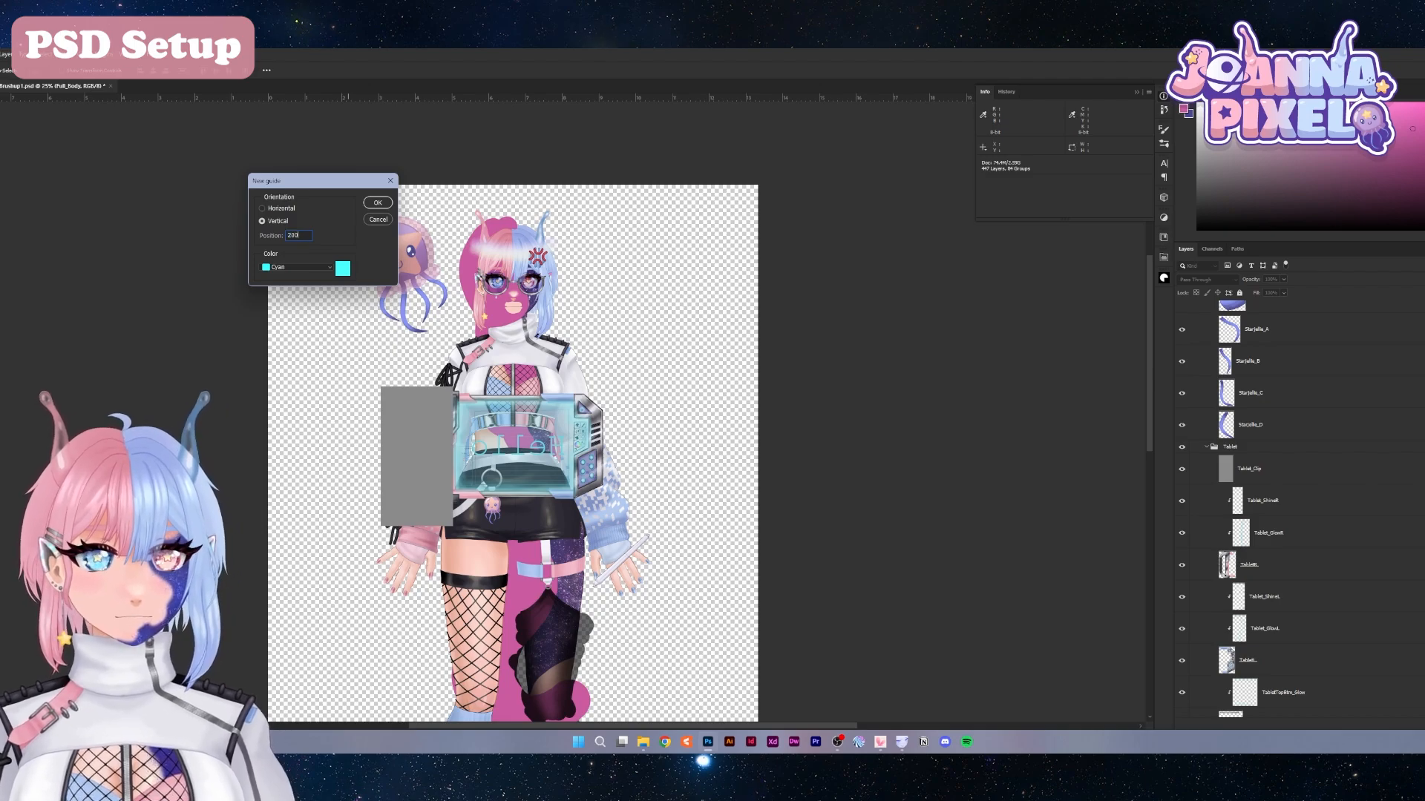
text(2000px)
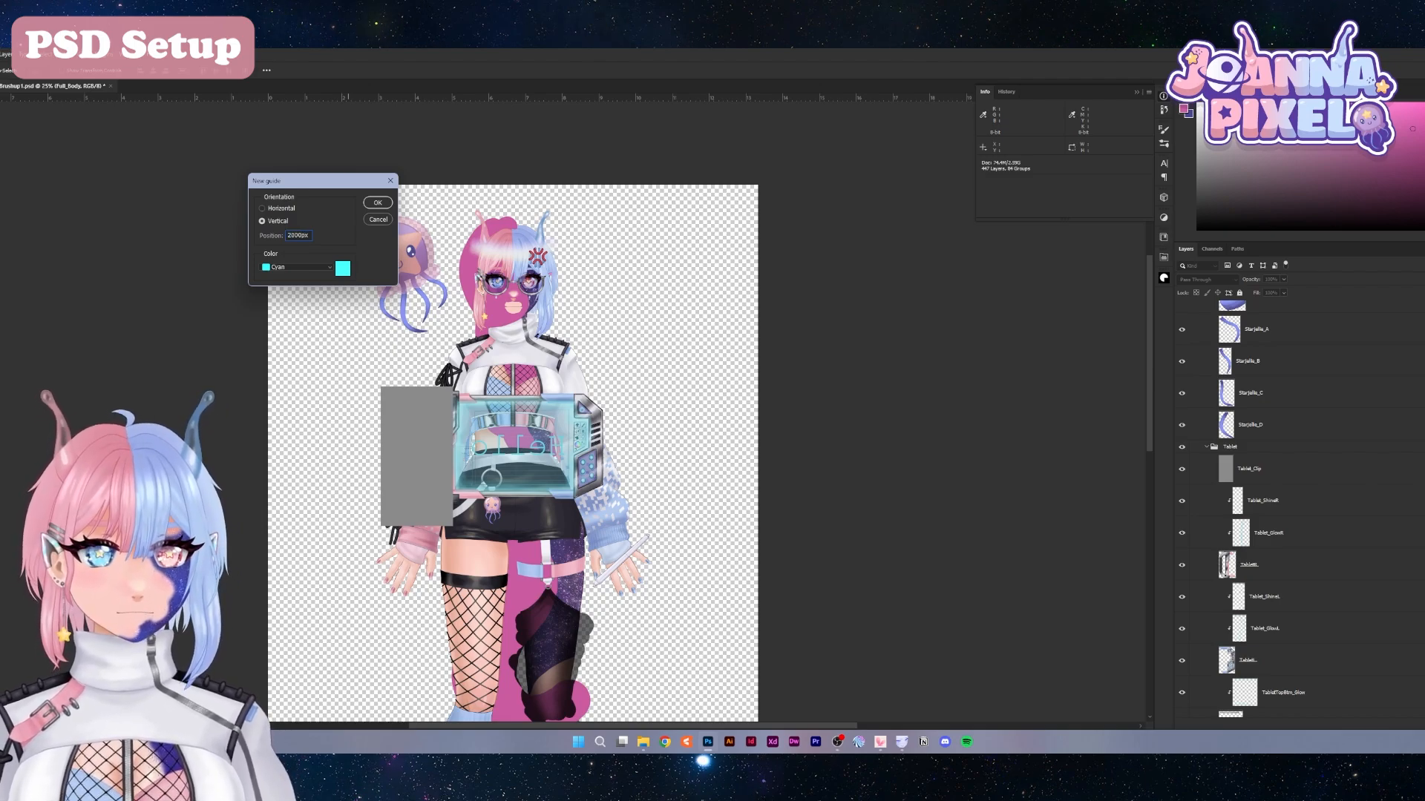
key(Return)
scroll(531, 260, up, 5)
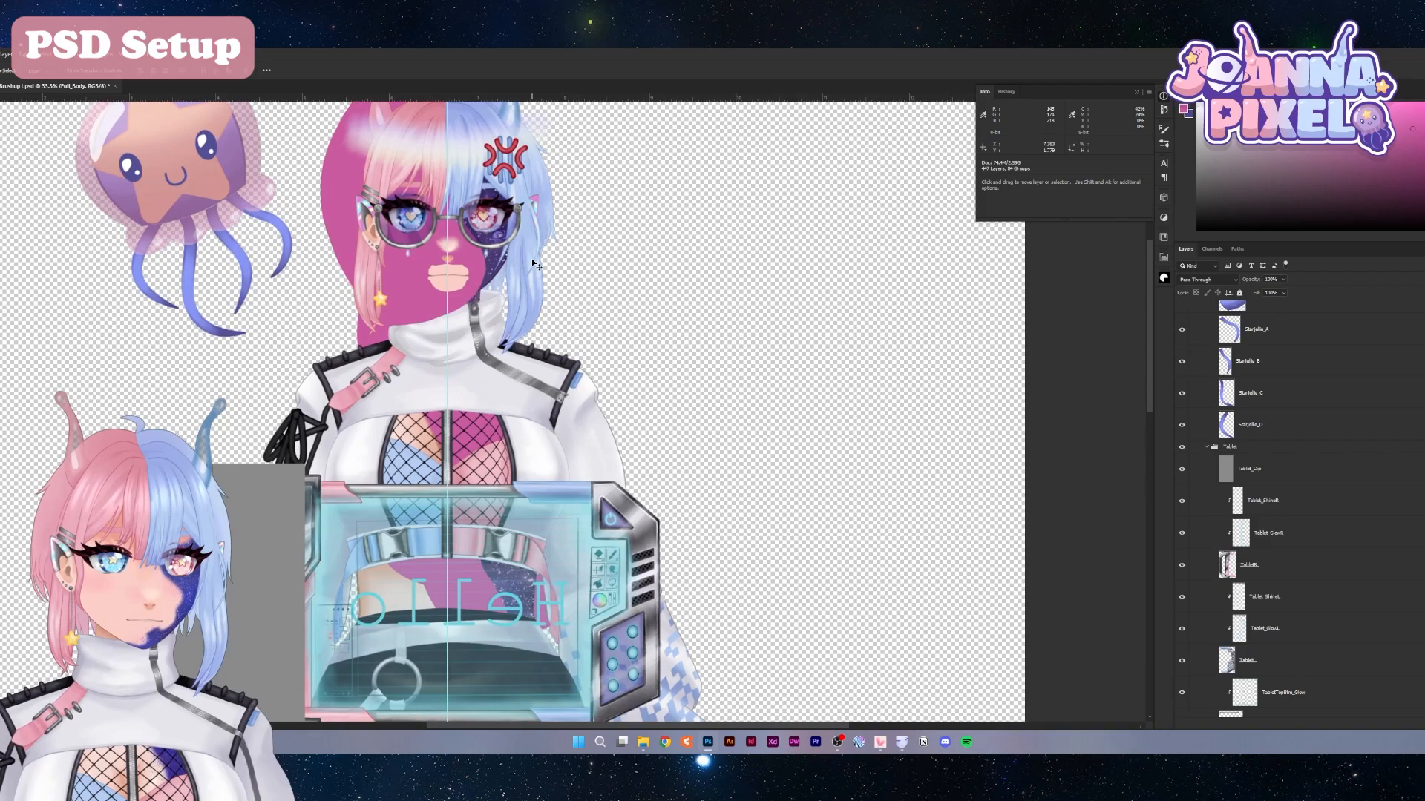
key(Escape)
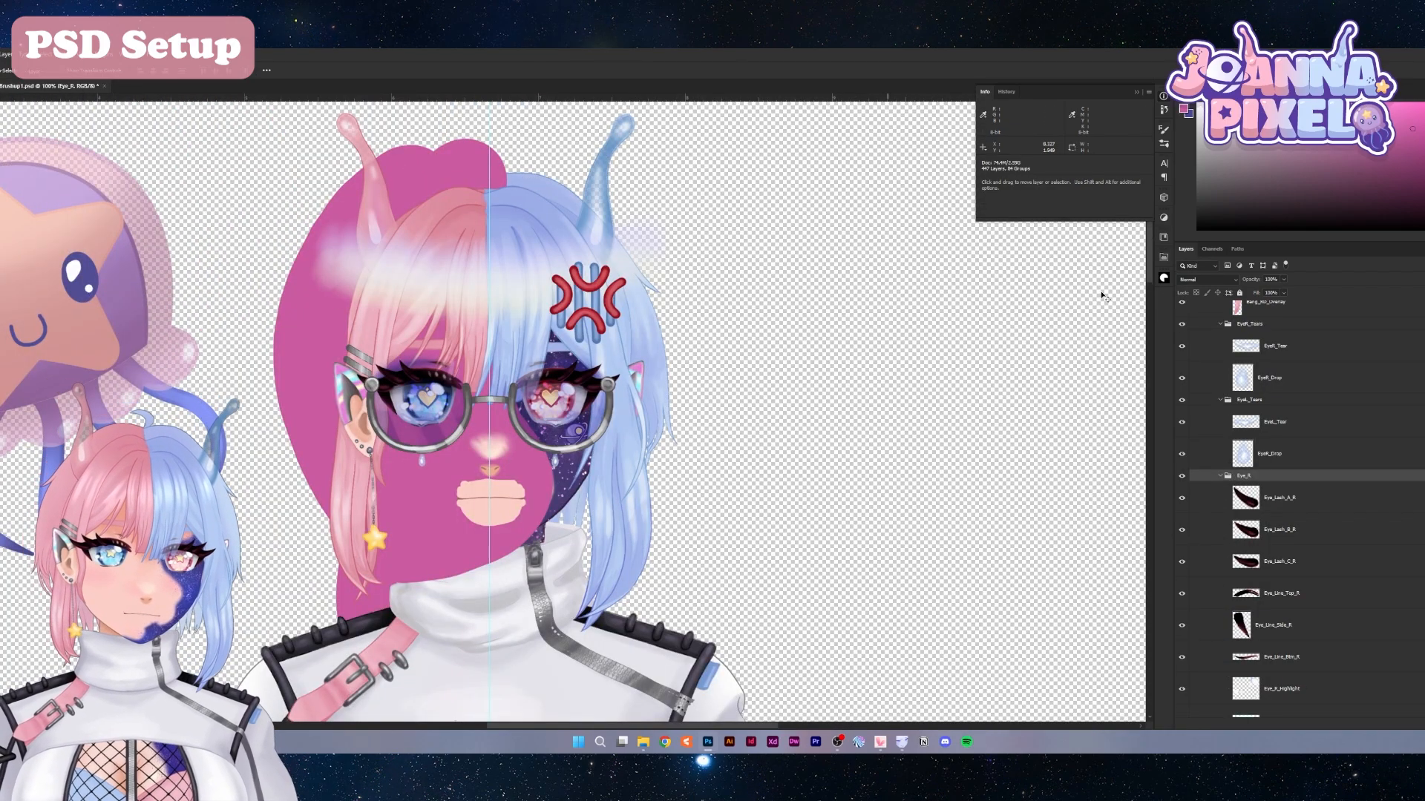
scroll(1338, 417, up, 8)
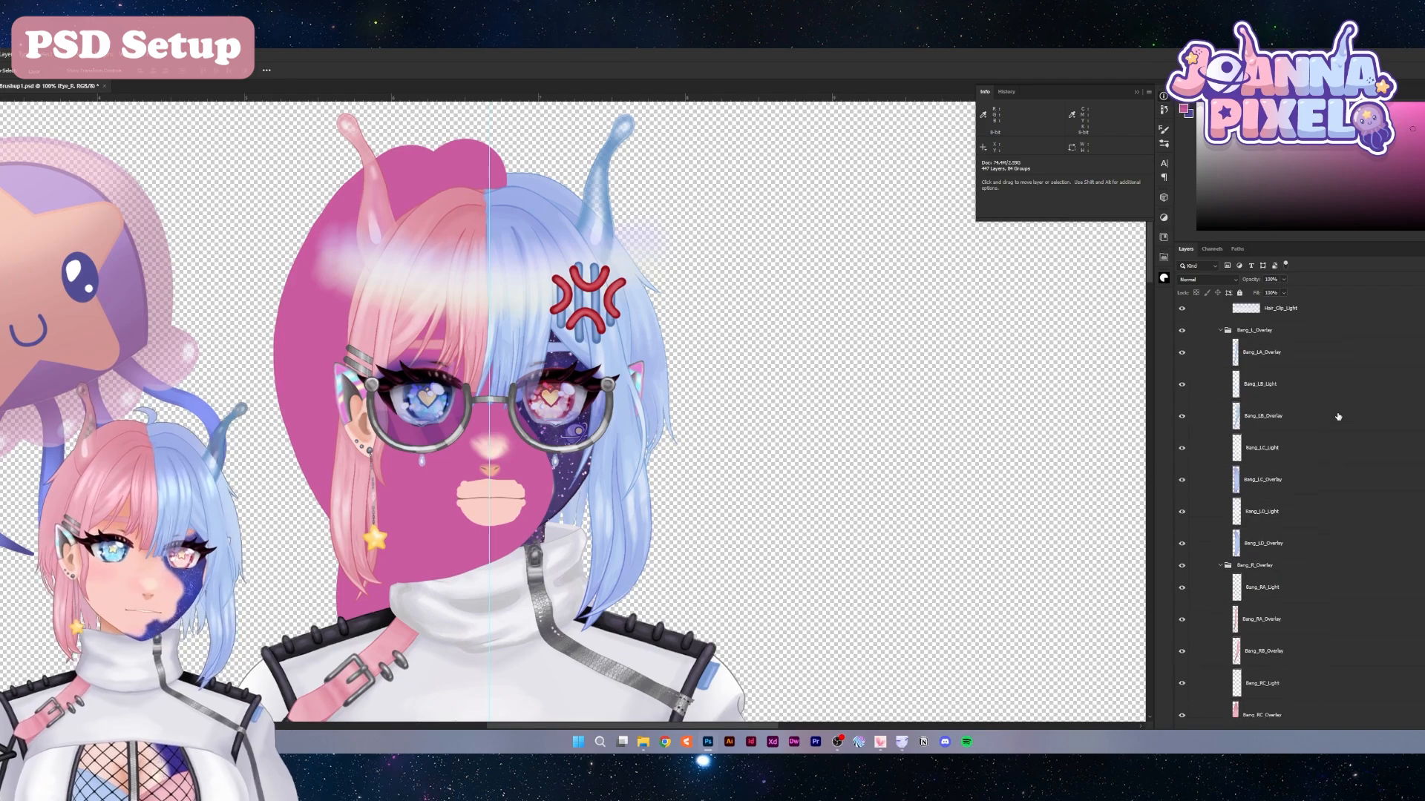
key(alt+s)
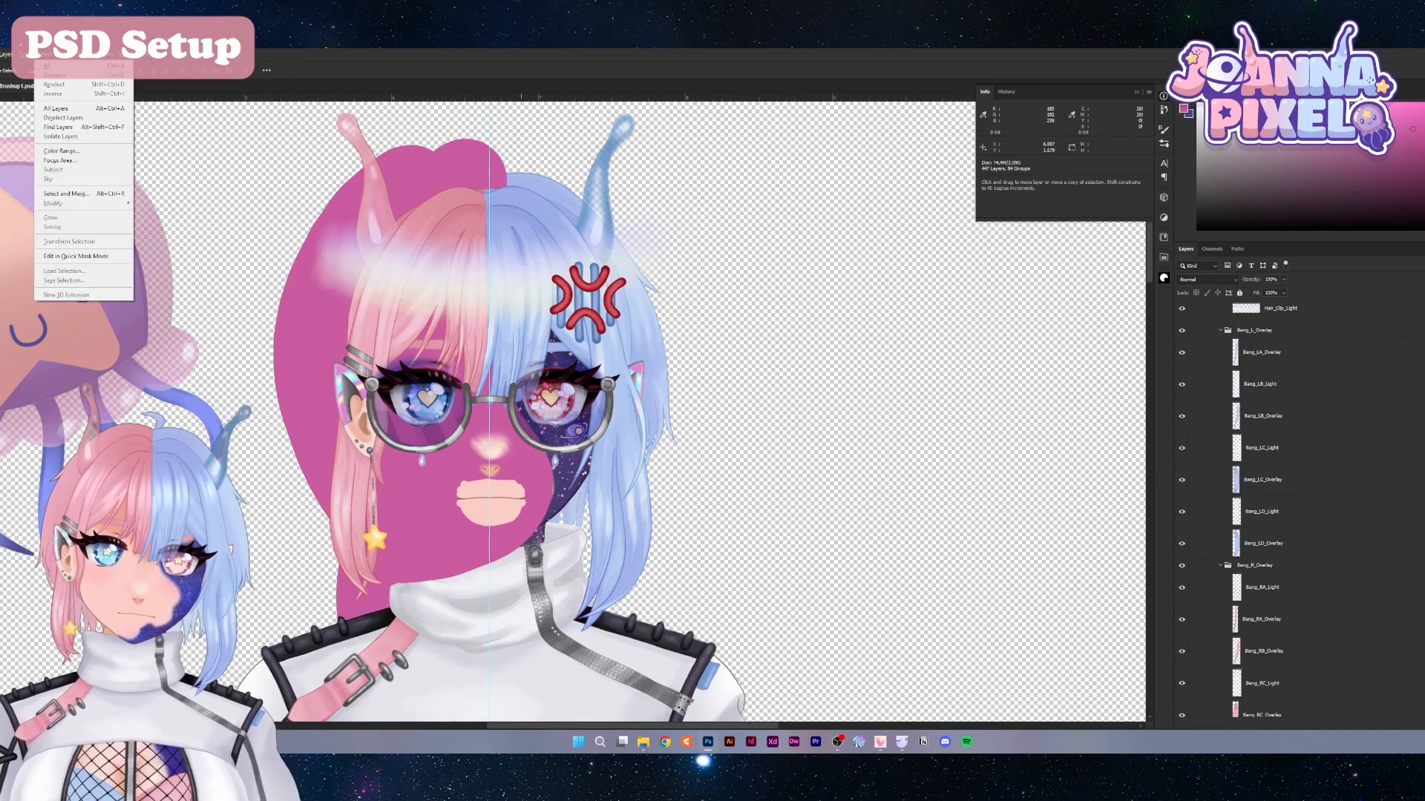
key(Escape)
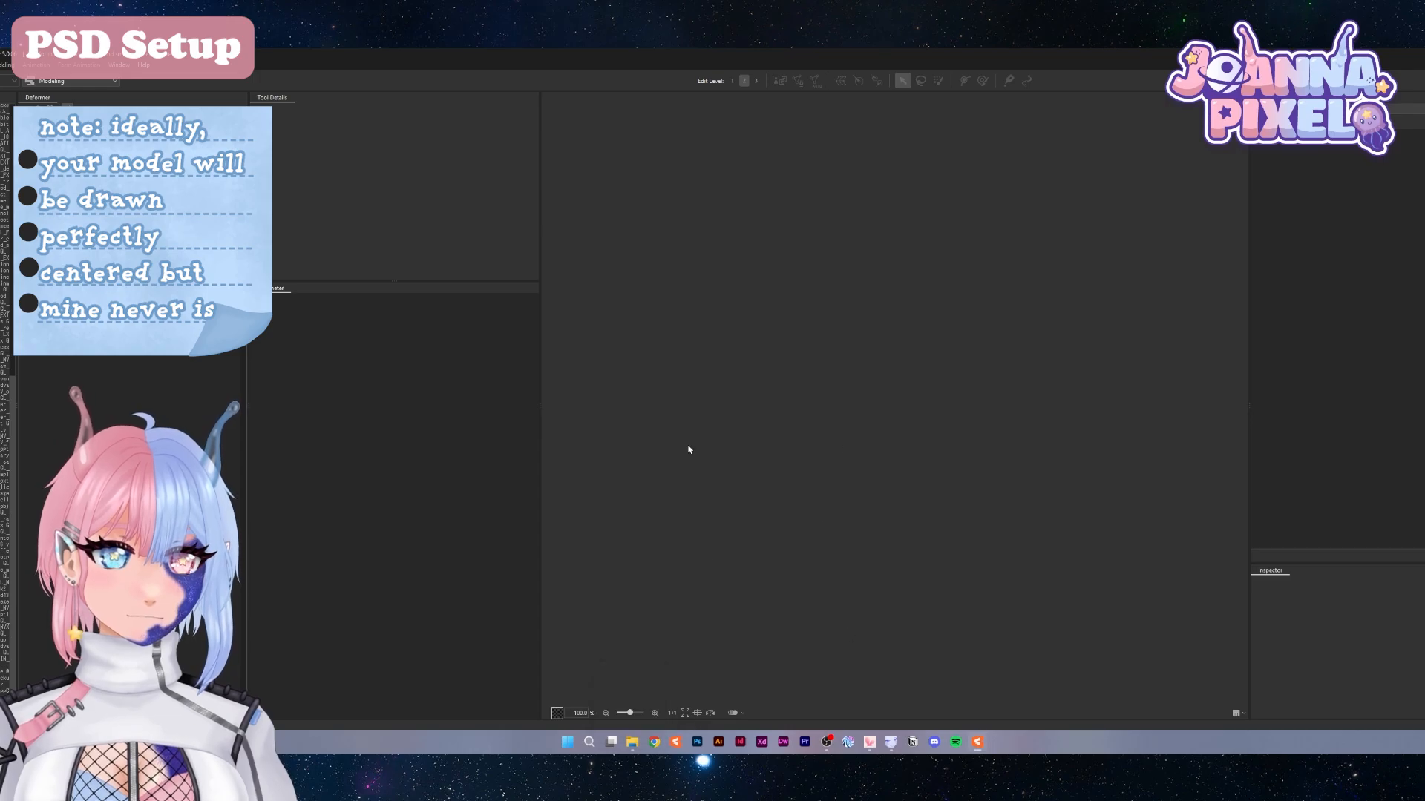
Import the JoPixelV2Brushup1 PSD from its folder into Live2D Cubism Editor and hide the Glasses folder
click(627, 744)
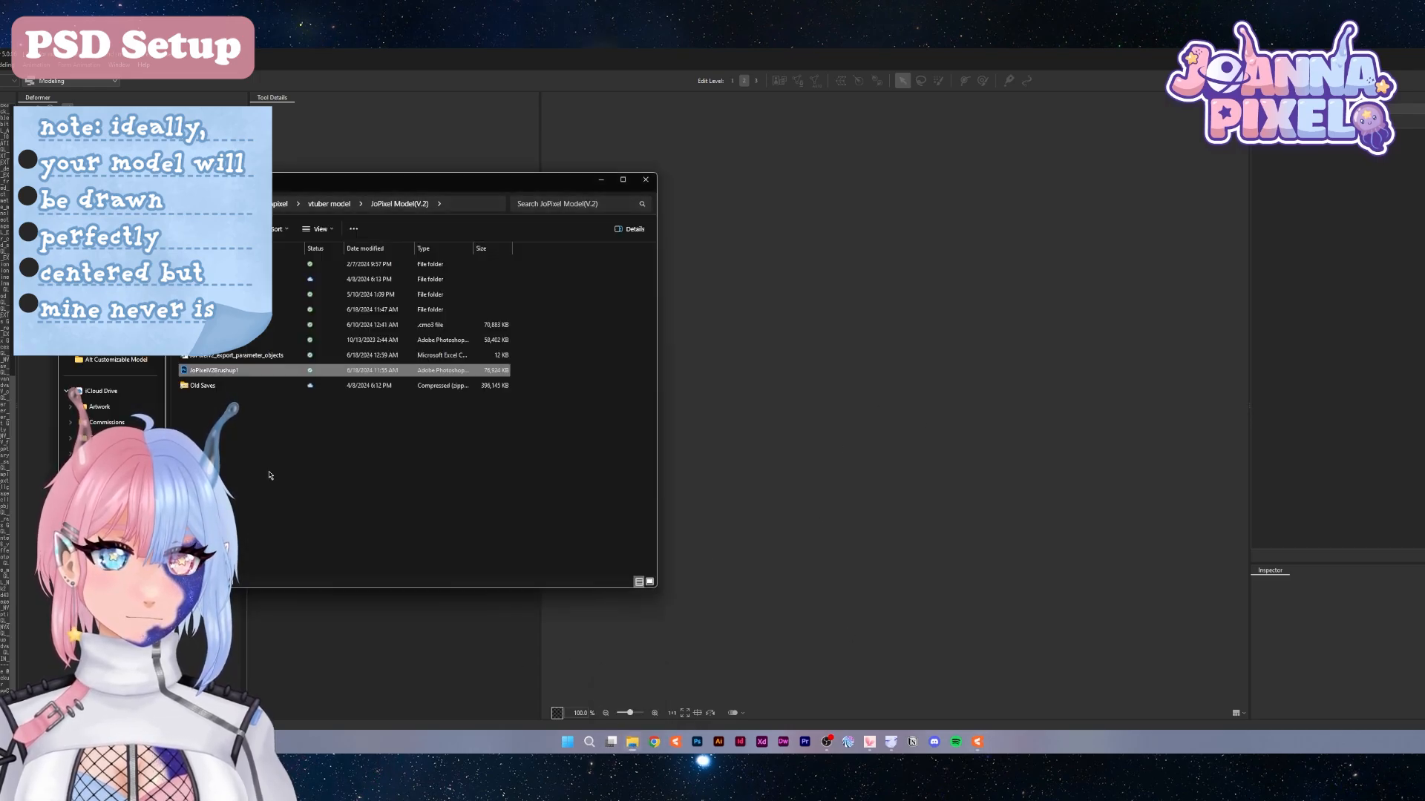
drag(195, 376, 894, 352)
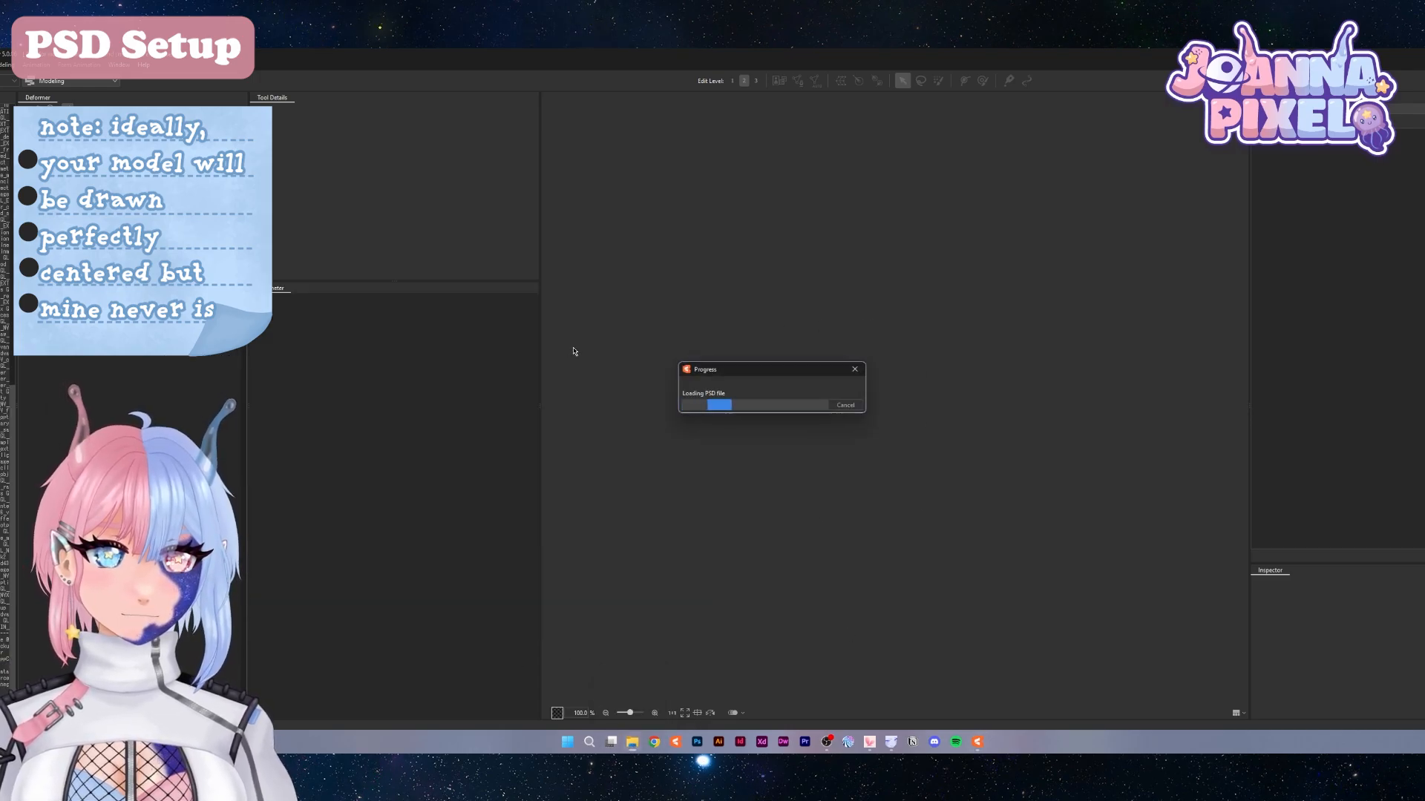
scroll(1335, 342, up, 10)
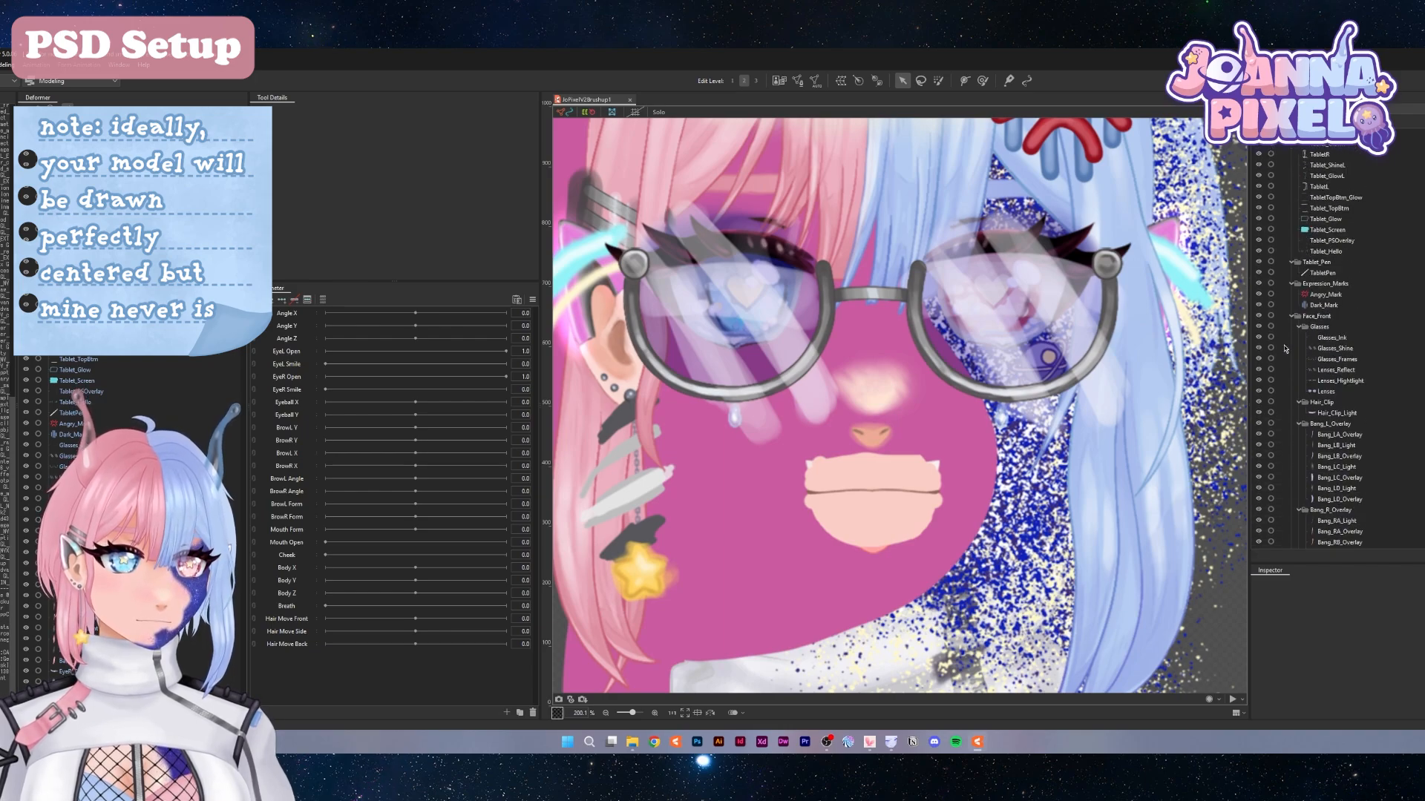
click(1258, 326)
Try reflecting the Eye_Line_Top_R part horizontally to compare its position with the opposite eye
scroll(1335, 356, down, 8)
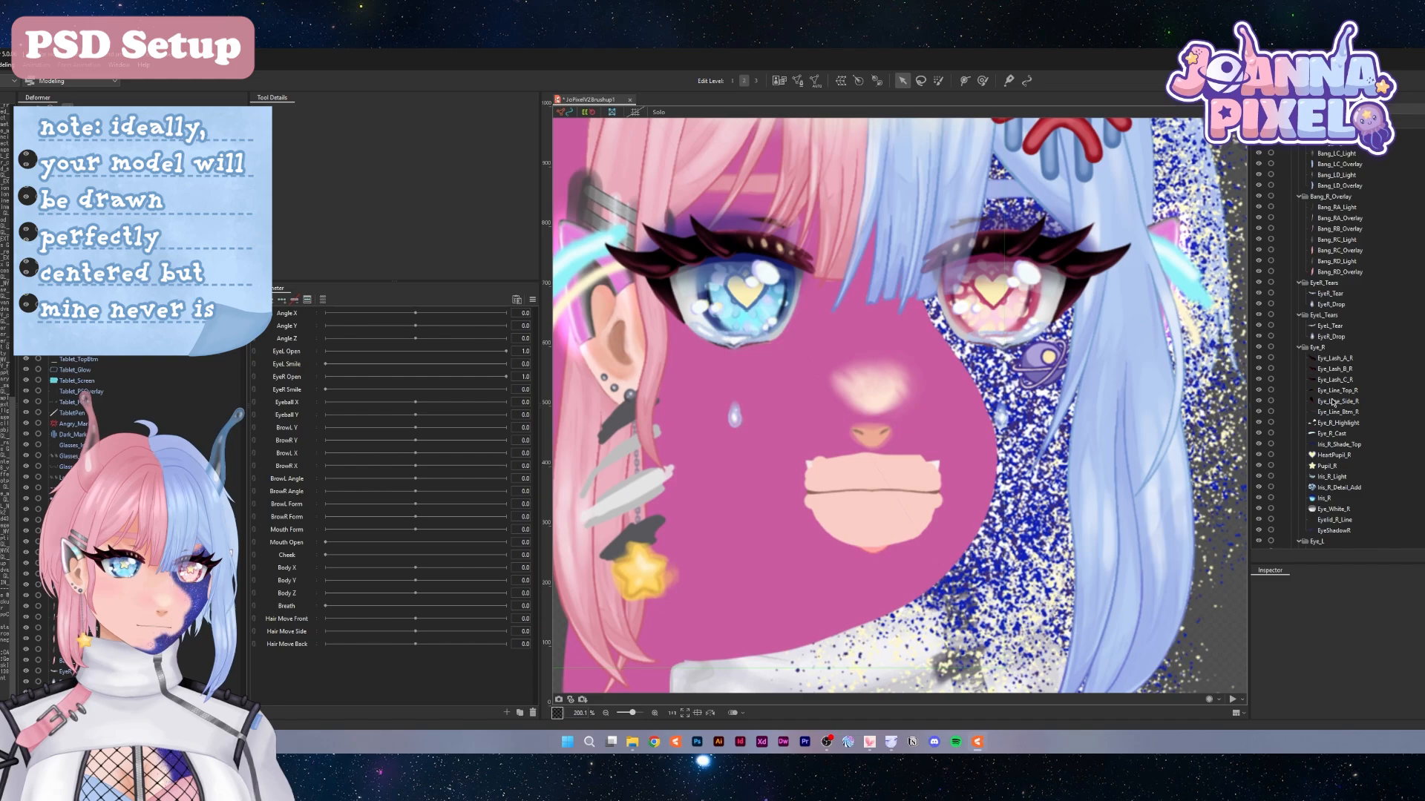
click(1334, 391)
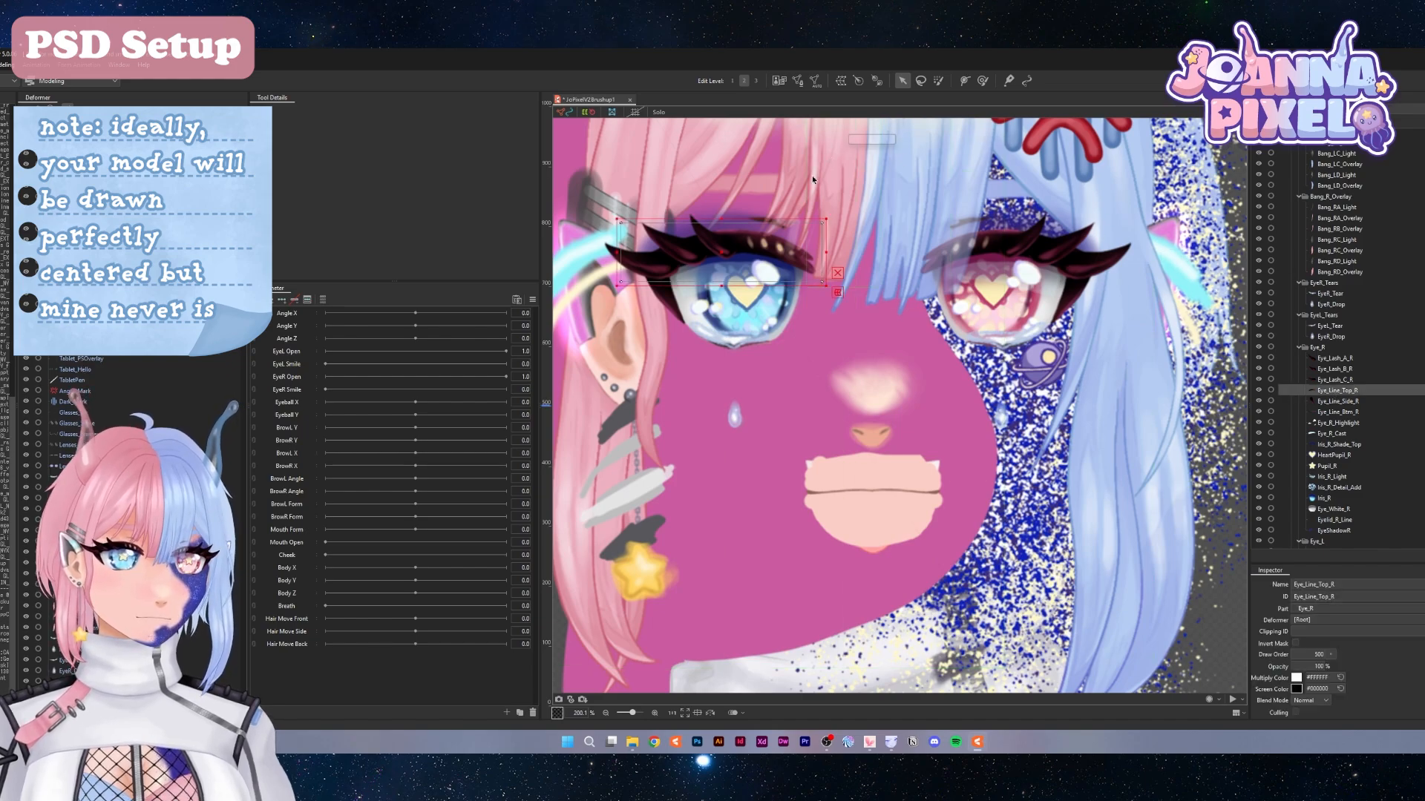
right_click(757, 223)
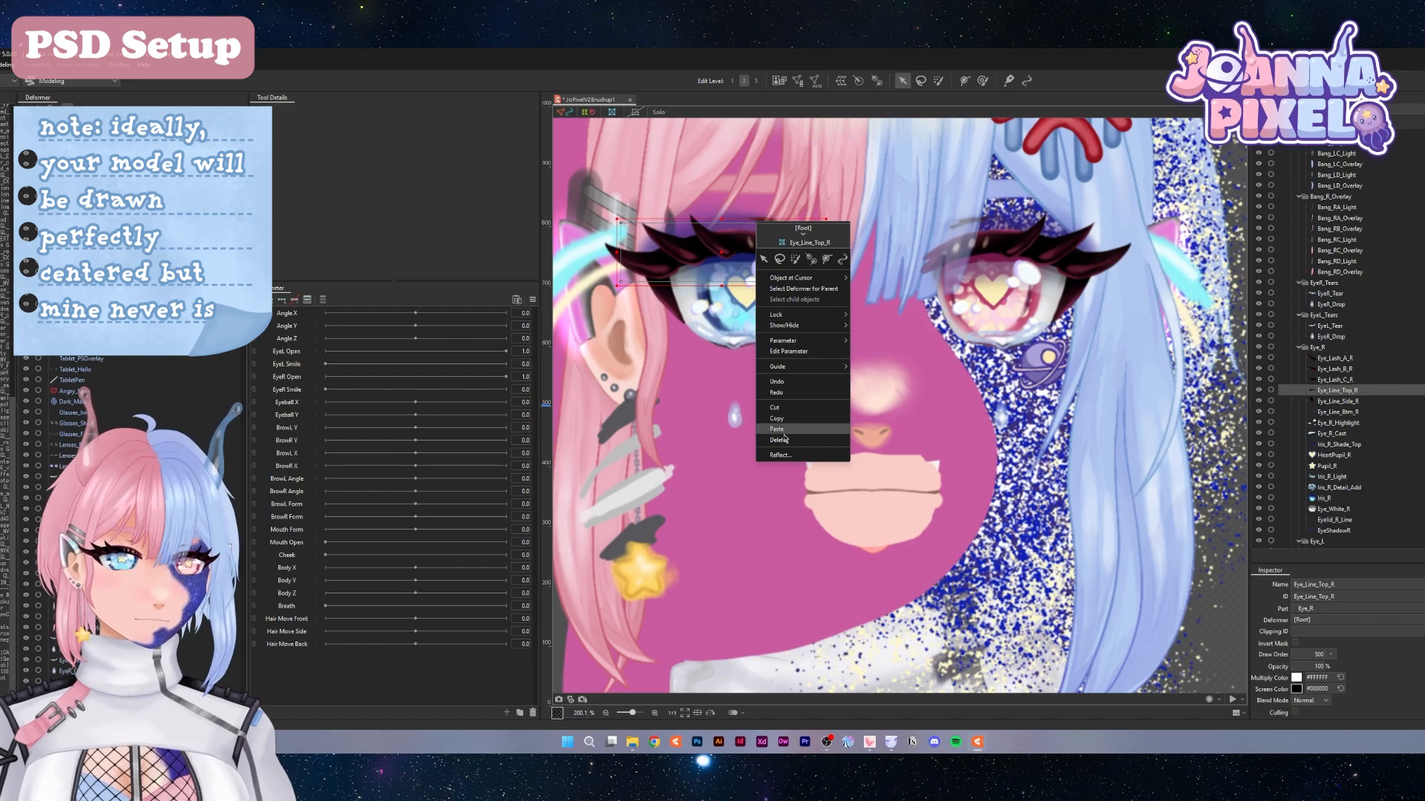
click(780, 455)
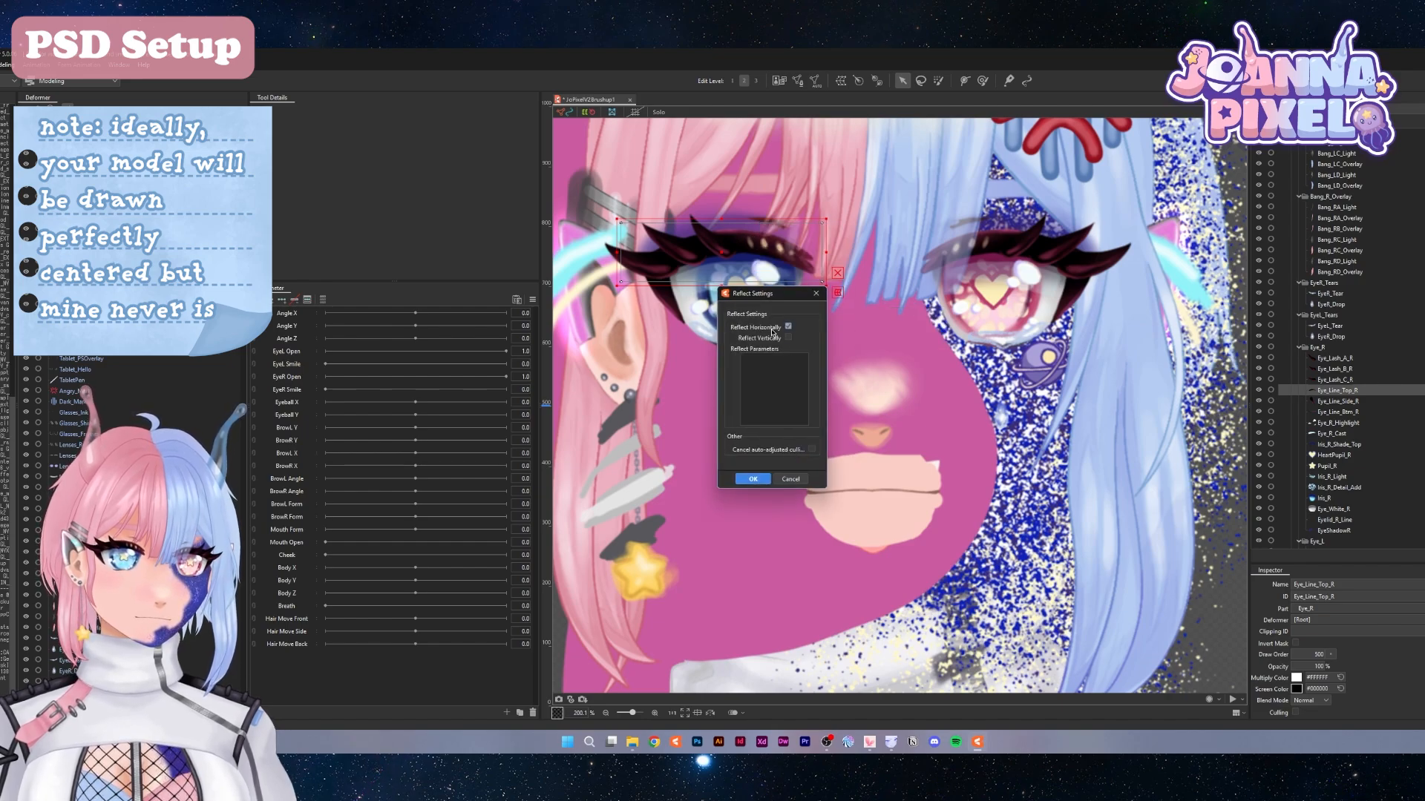
click(753, 479)
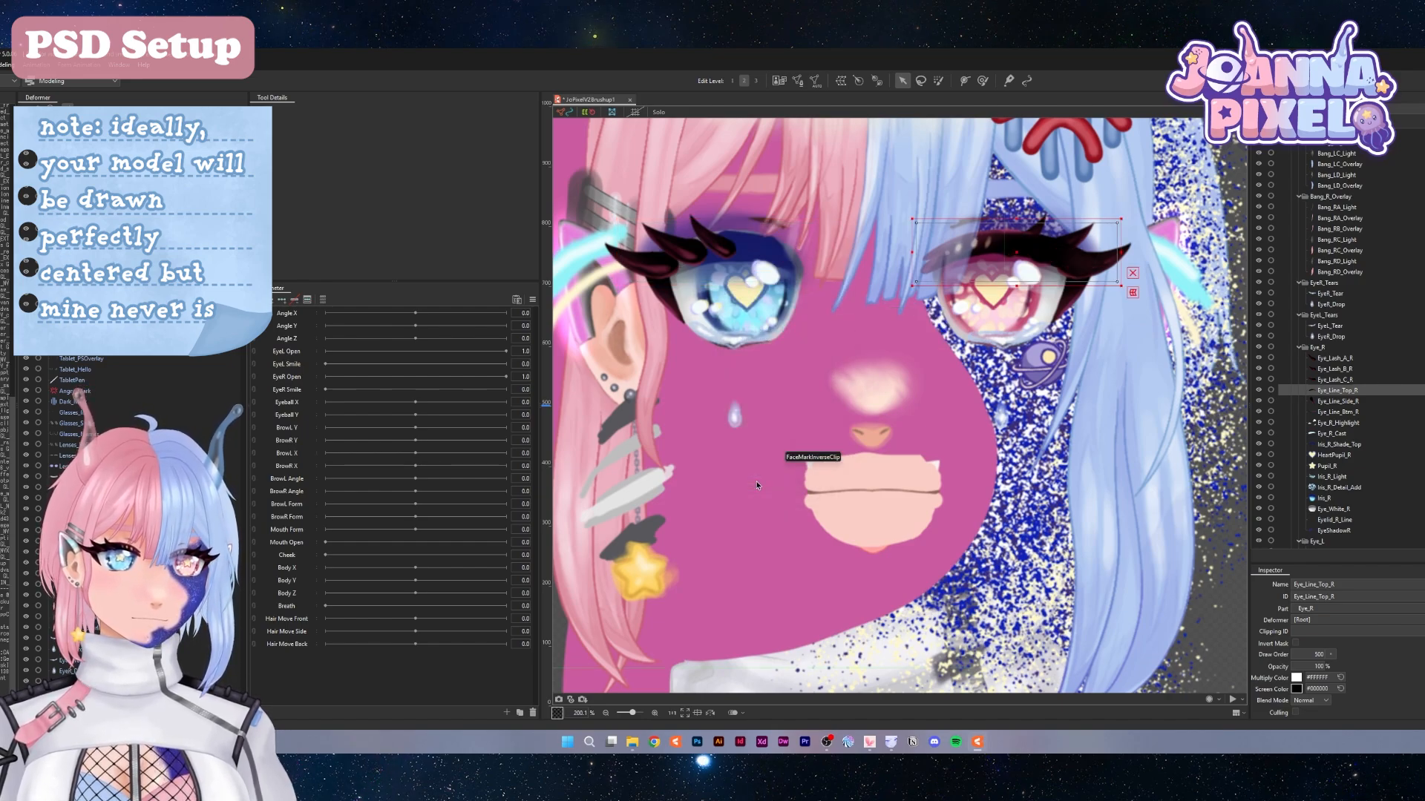
scroll(1174, 255, up, 4)
scroll(1100, 265, down, 4)
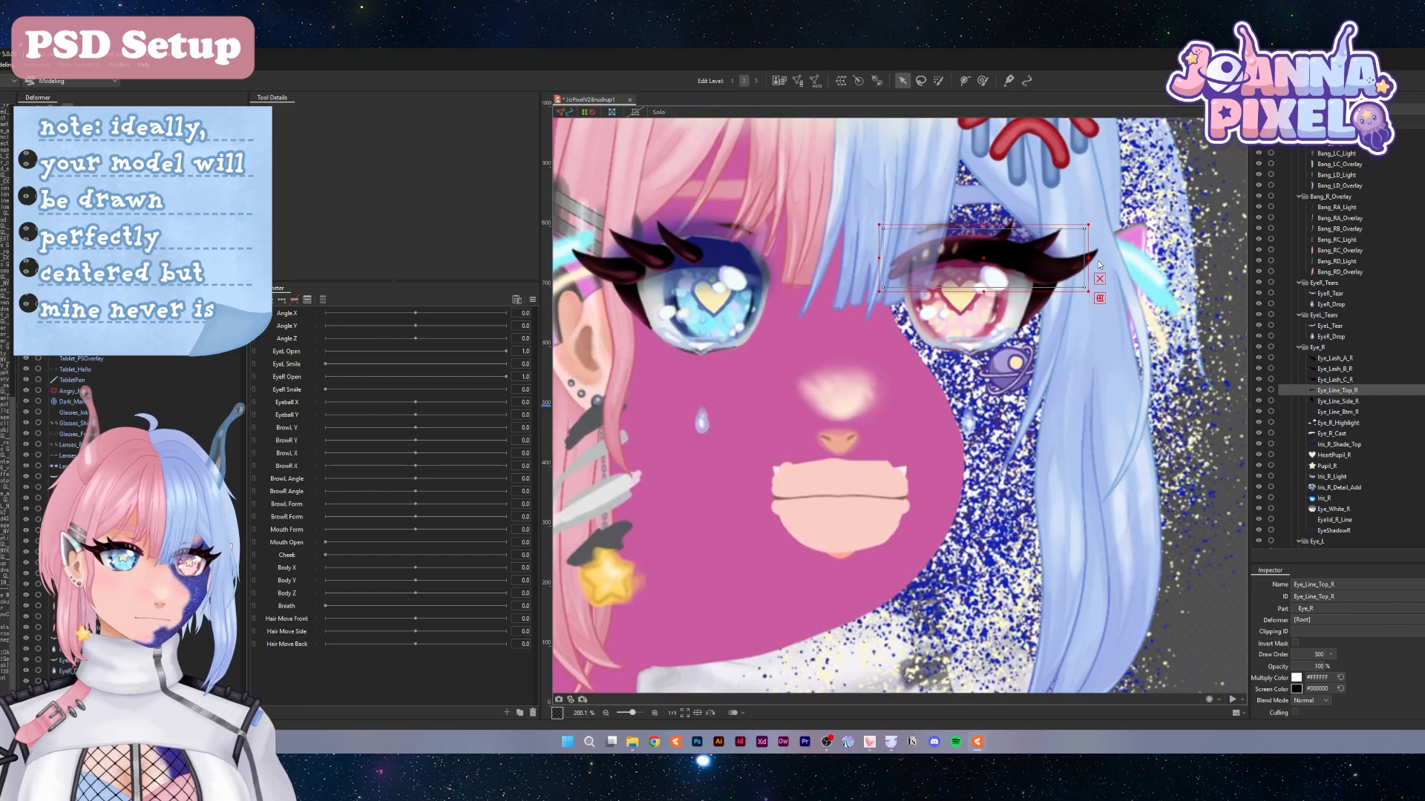
Undo, redo and again undo the horizontal reflection of Eye_Line_Top_R to compare both states
key(ctrl+z)
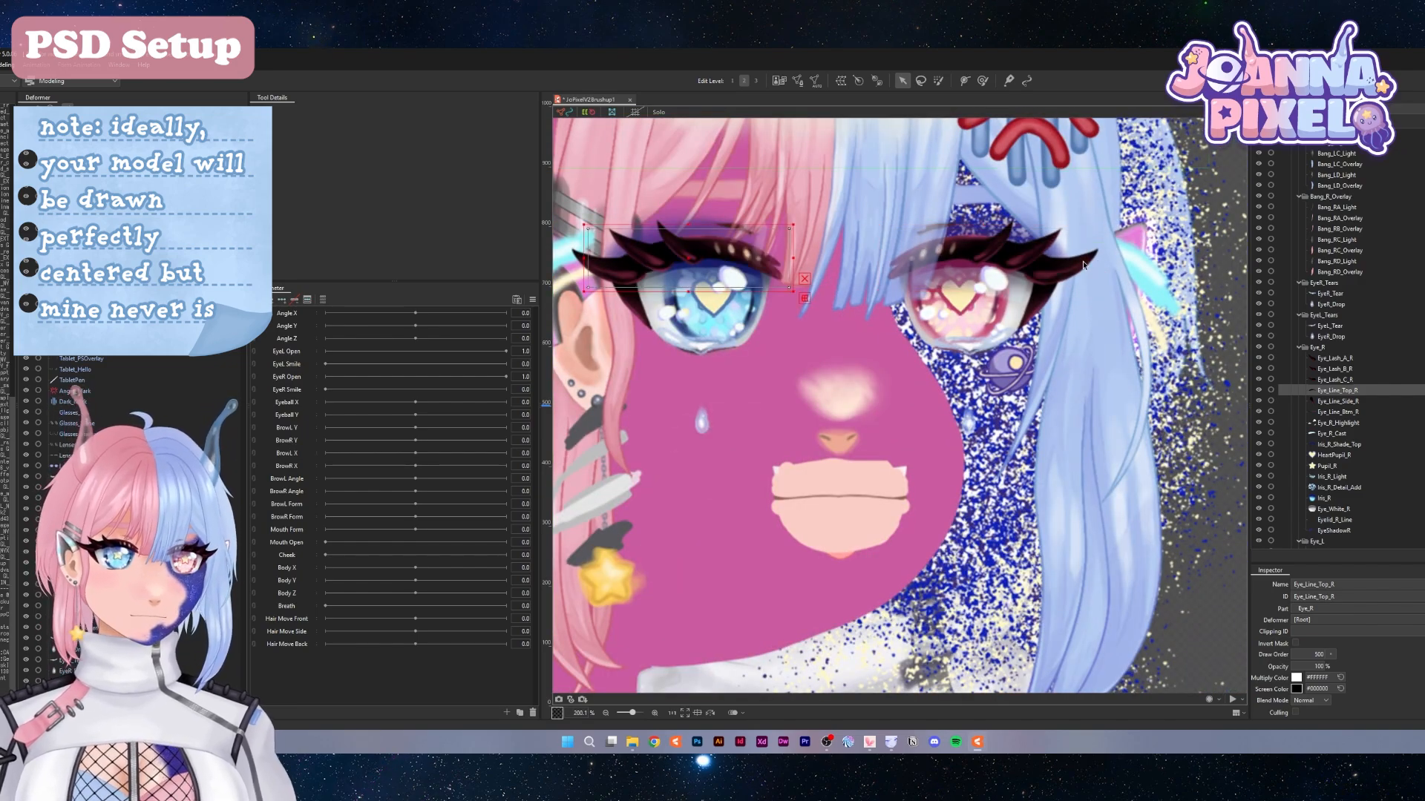
key(ctrl+y)
key(ctrl+z)
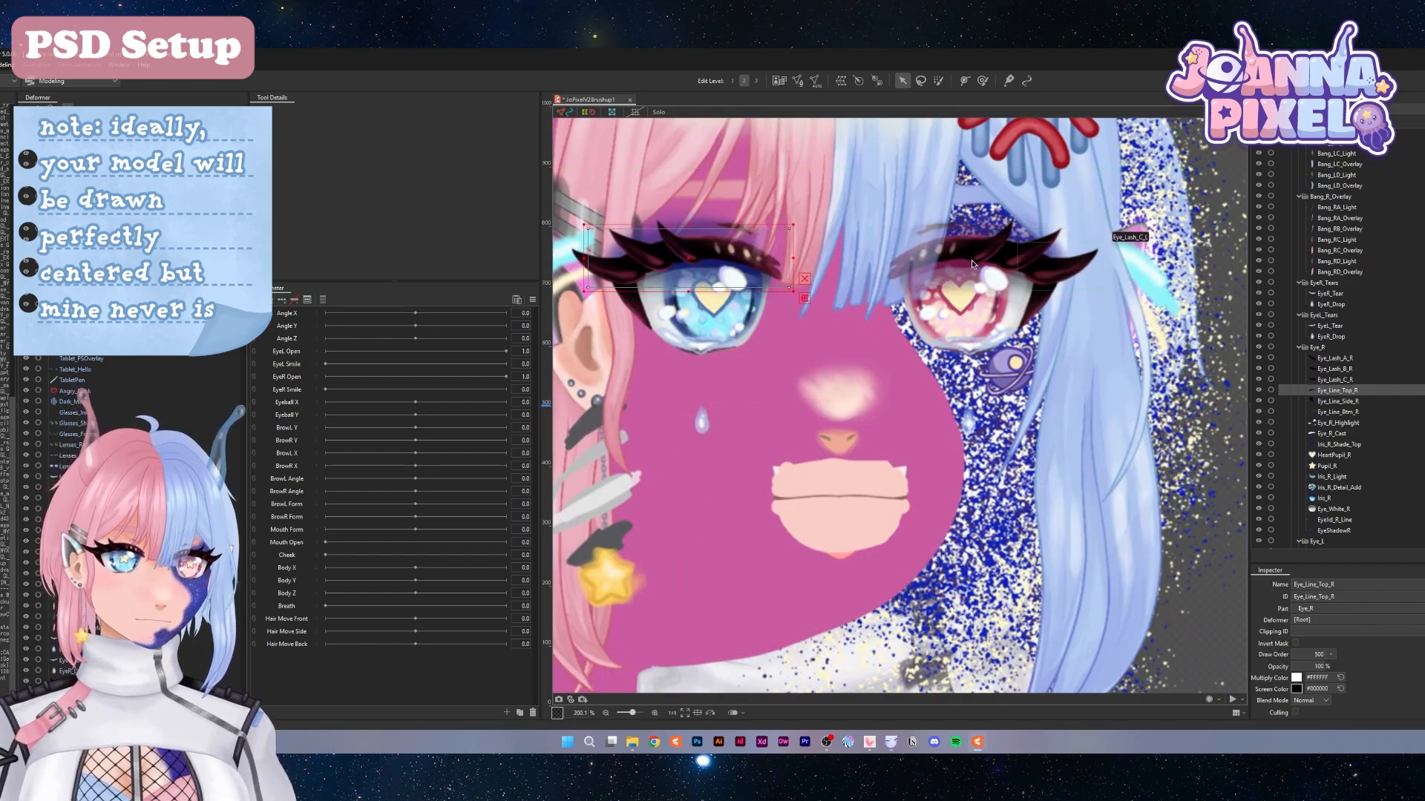
scroll(969, 263, down, 6)
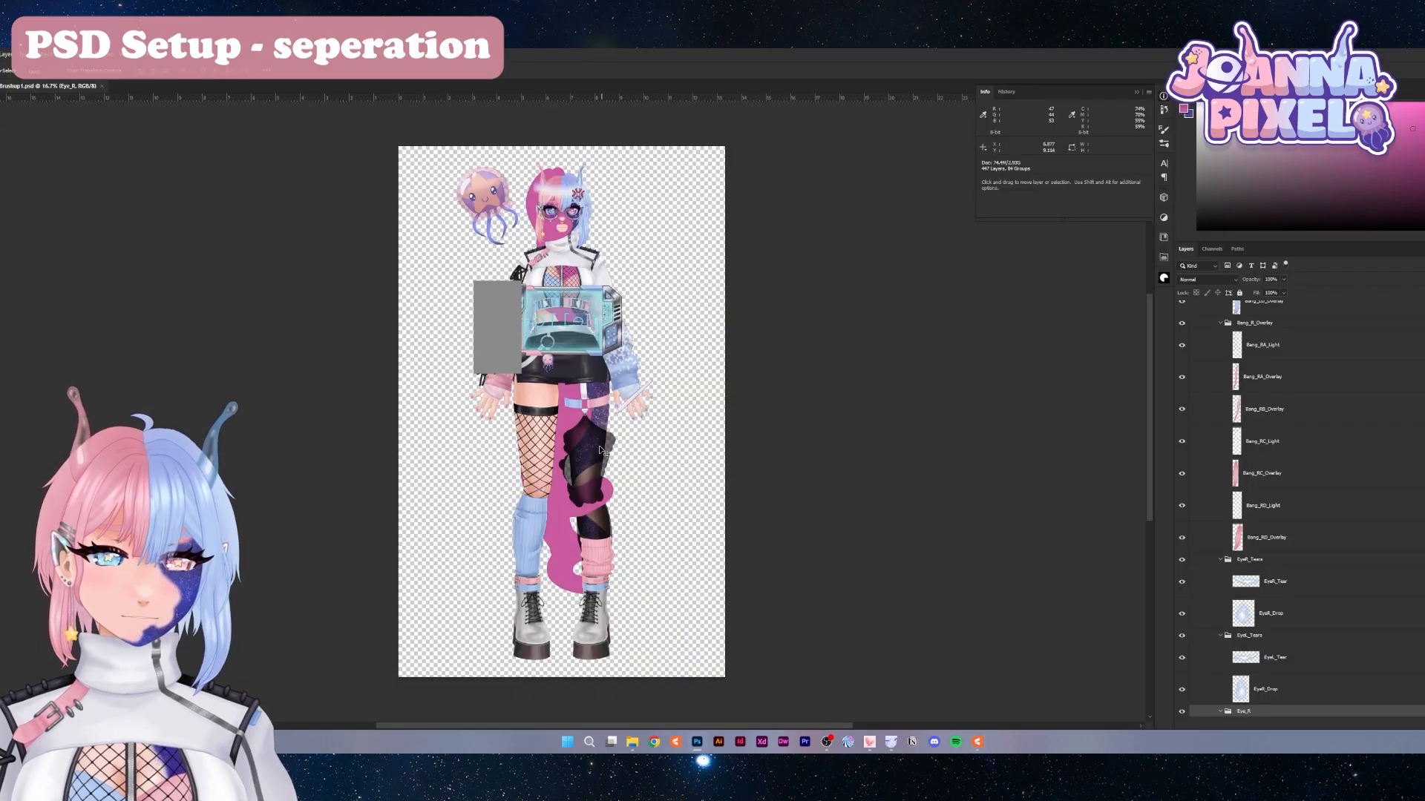
Examine how the head and shirt artwork is separated and named, from the bang overlay folders through the ear layers to the shirt zipper
scroll(622, 384, up, 3)
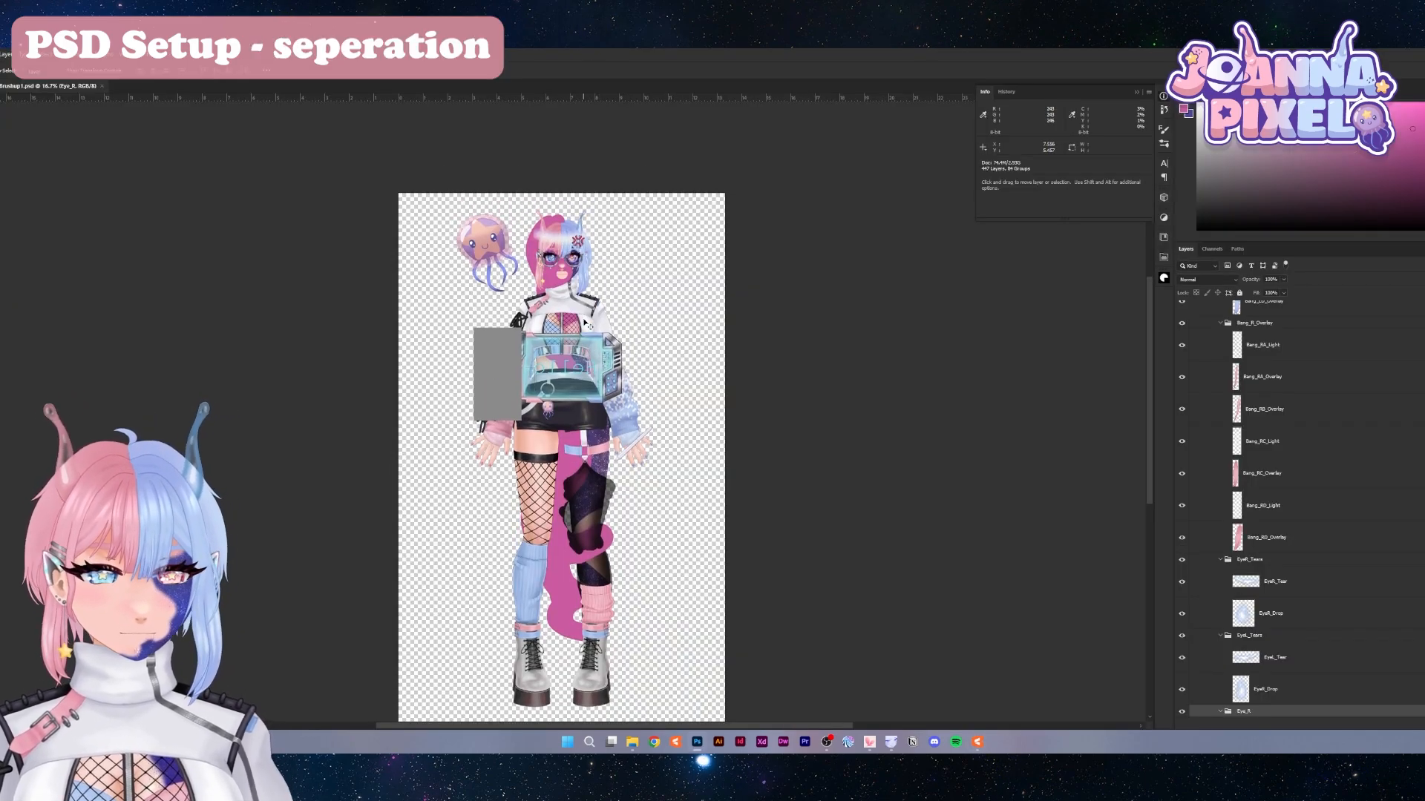
scroll(584, 322, up, 3)
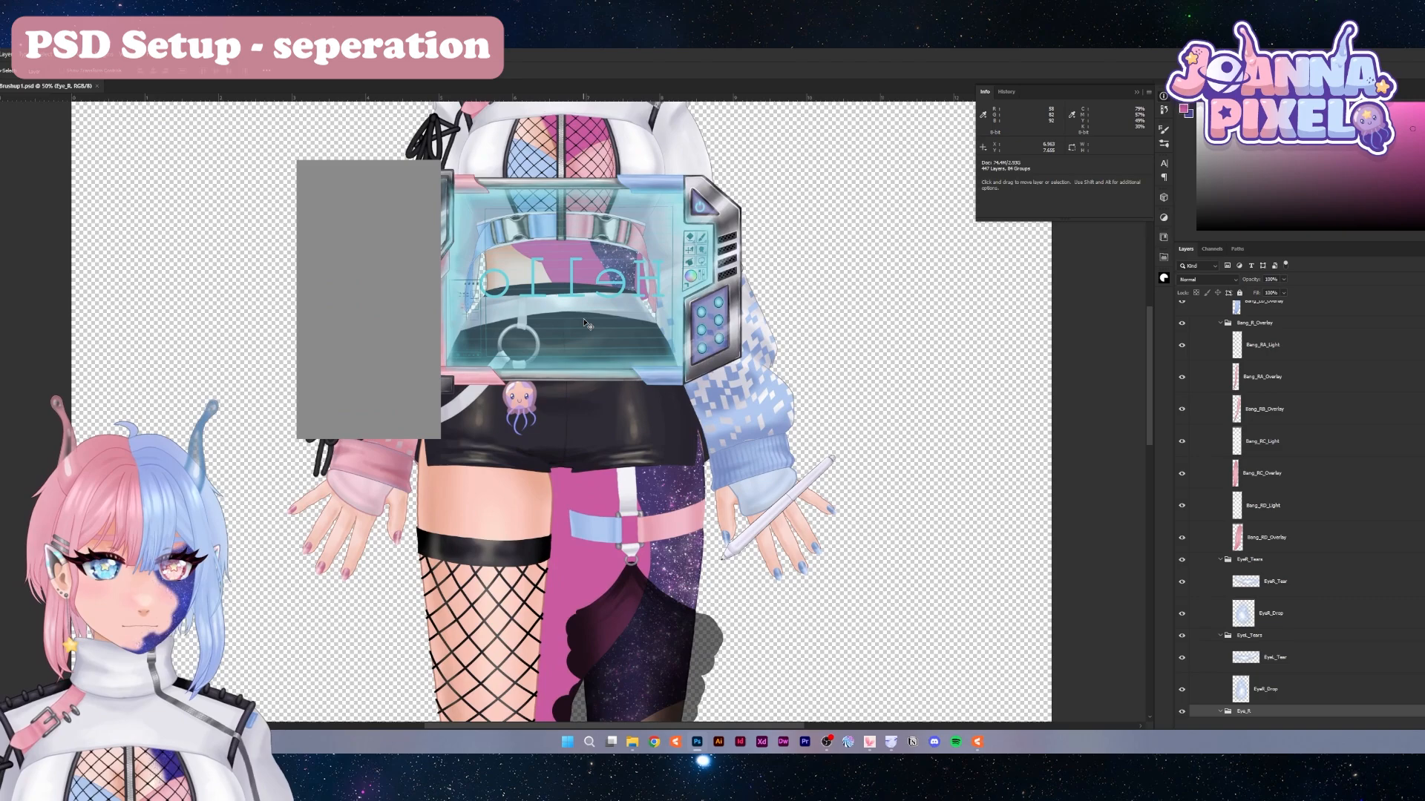
drag(641, 158, 746, 462)
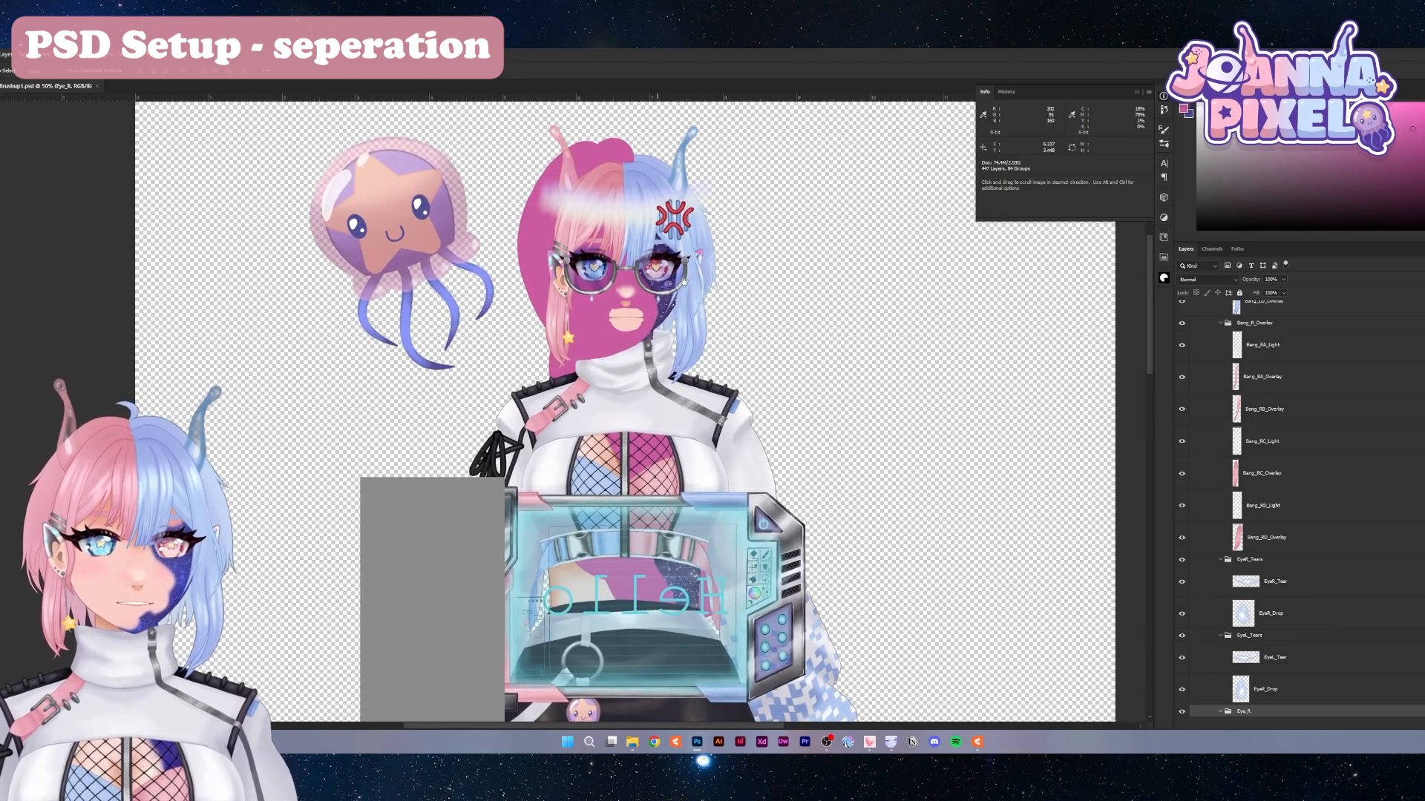
drag(684, 281, 680, 439)
scroll(1343, 373, down, 5)
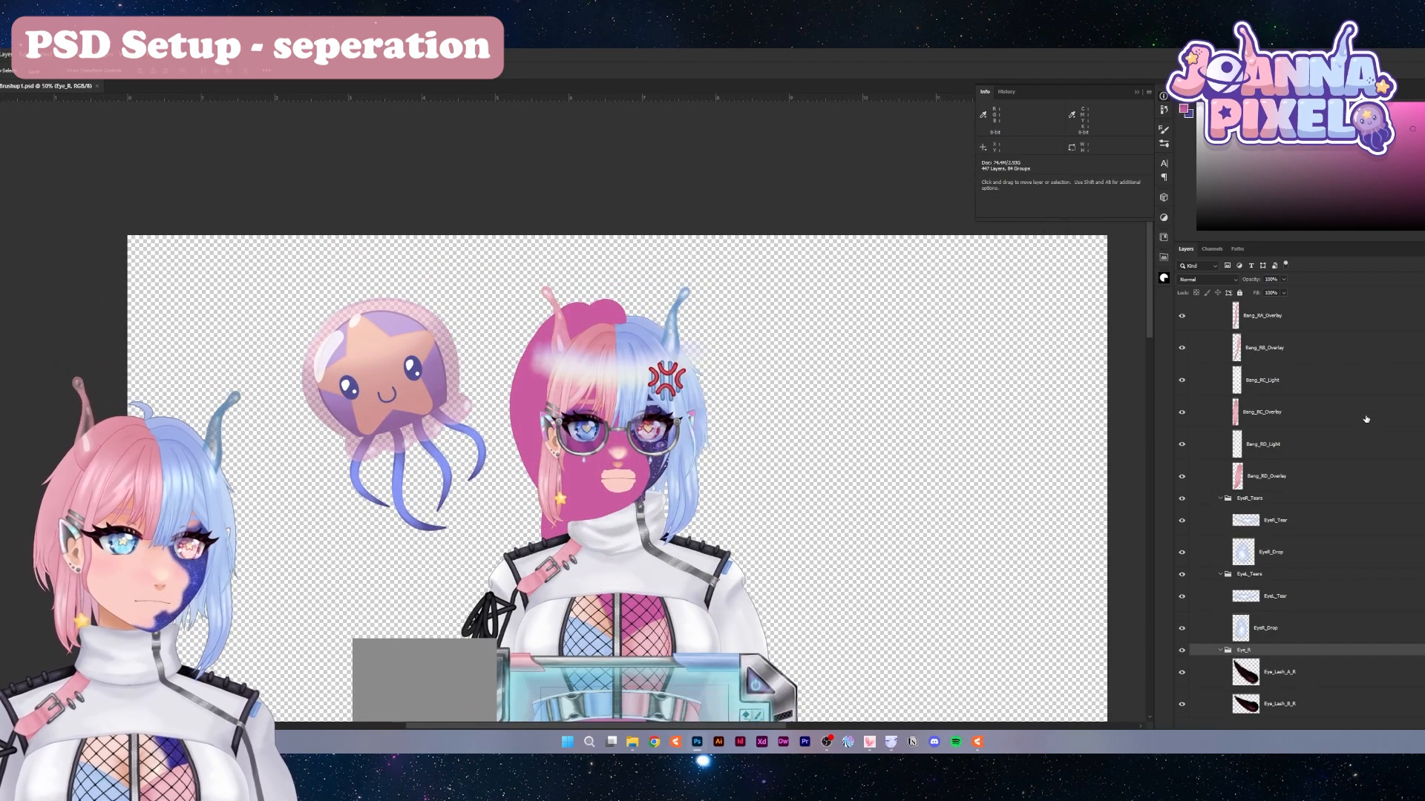
scroll(883, 401, down, 15)
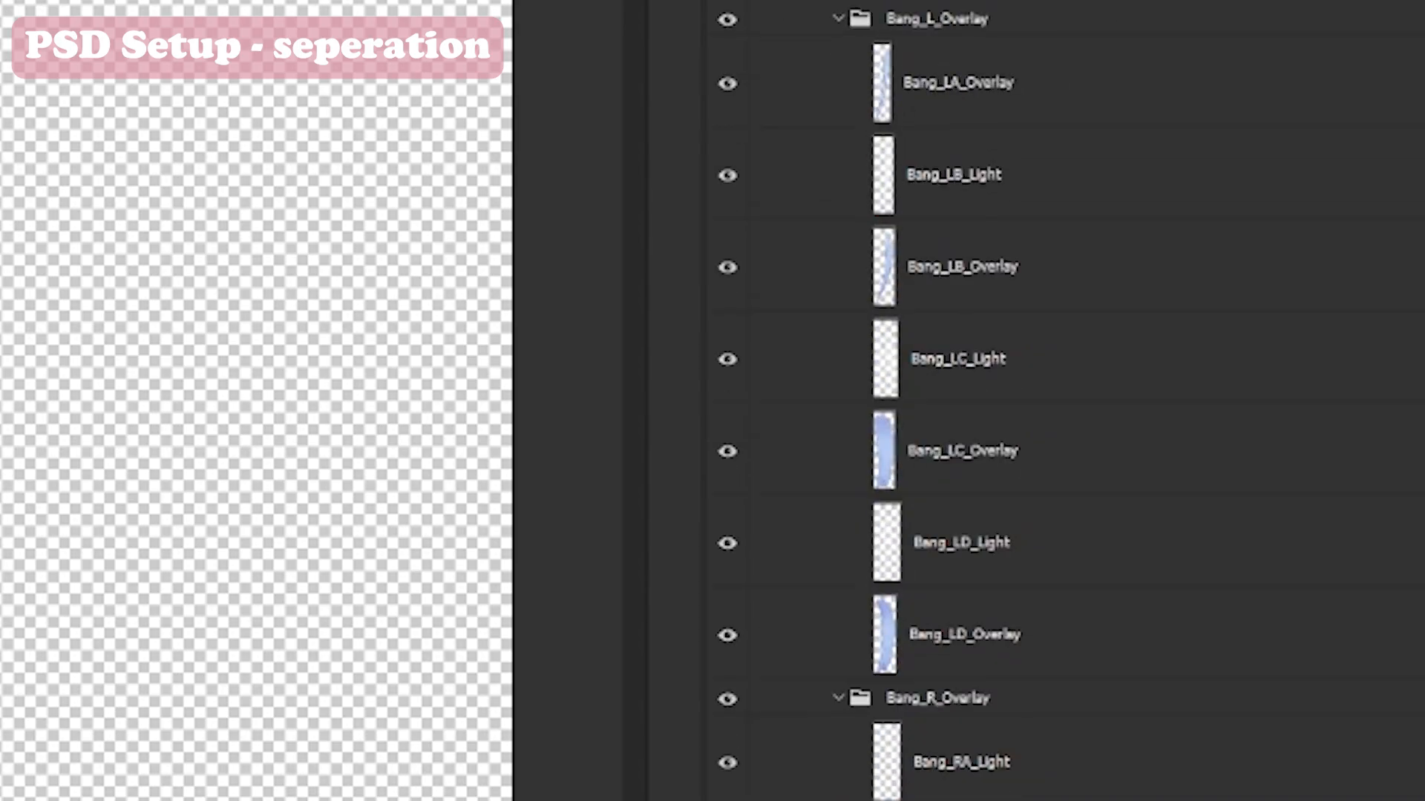
scroll(883, 401, down, 20)
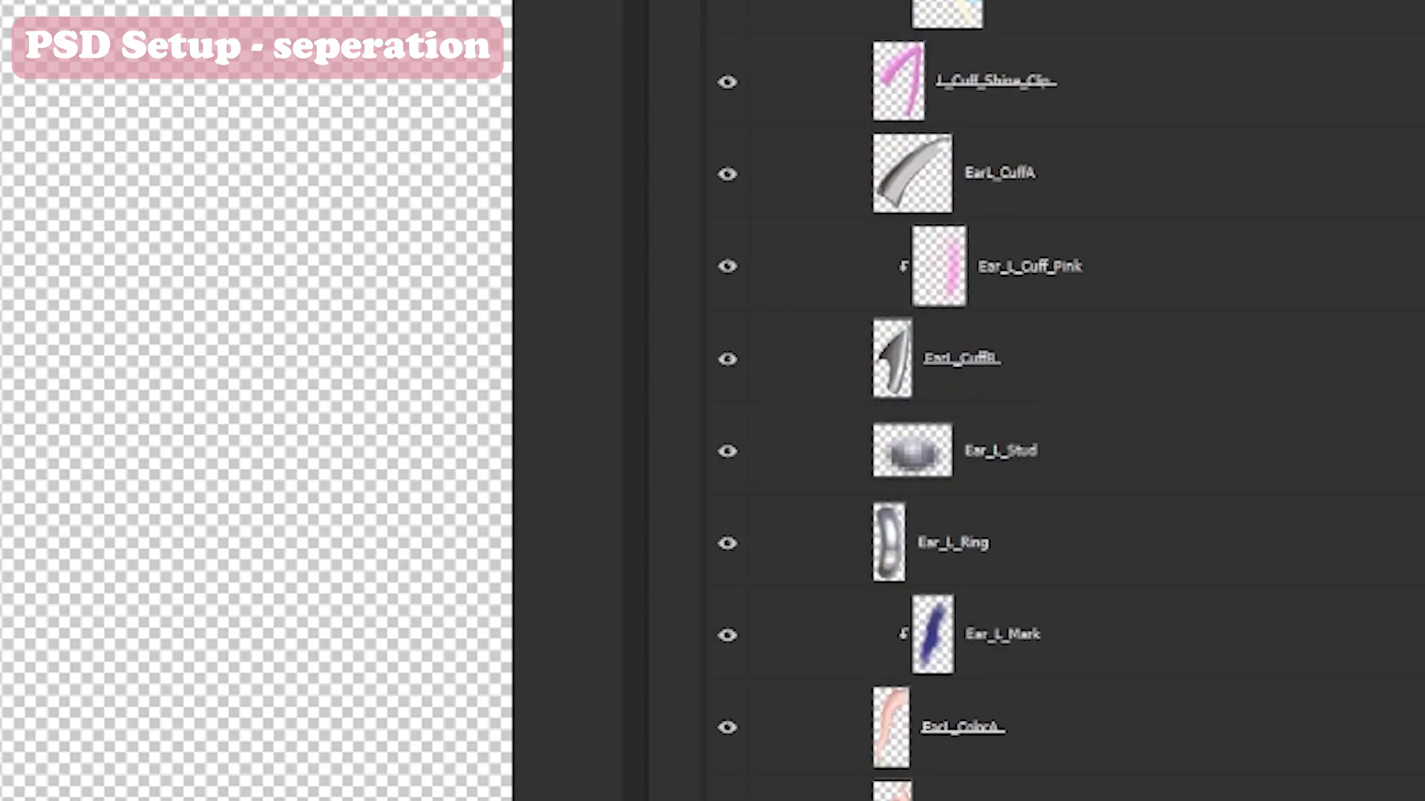
scroll(883, 400, down, 20)
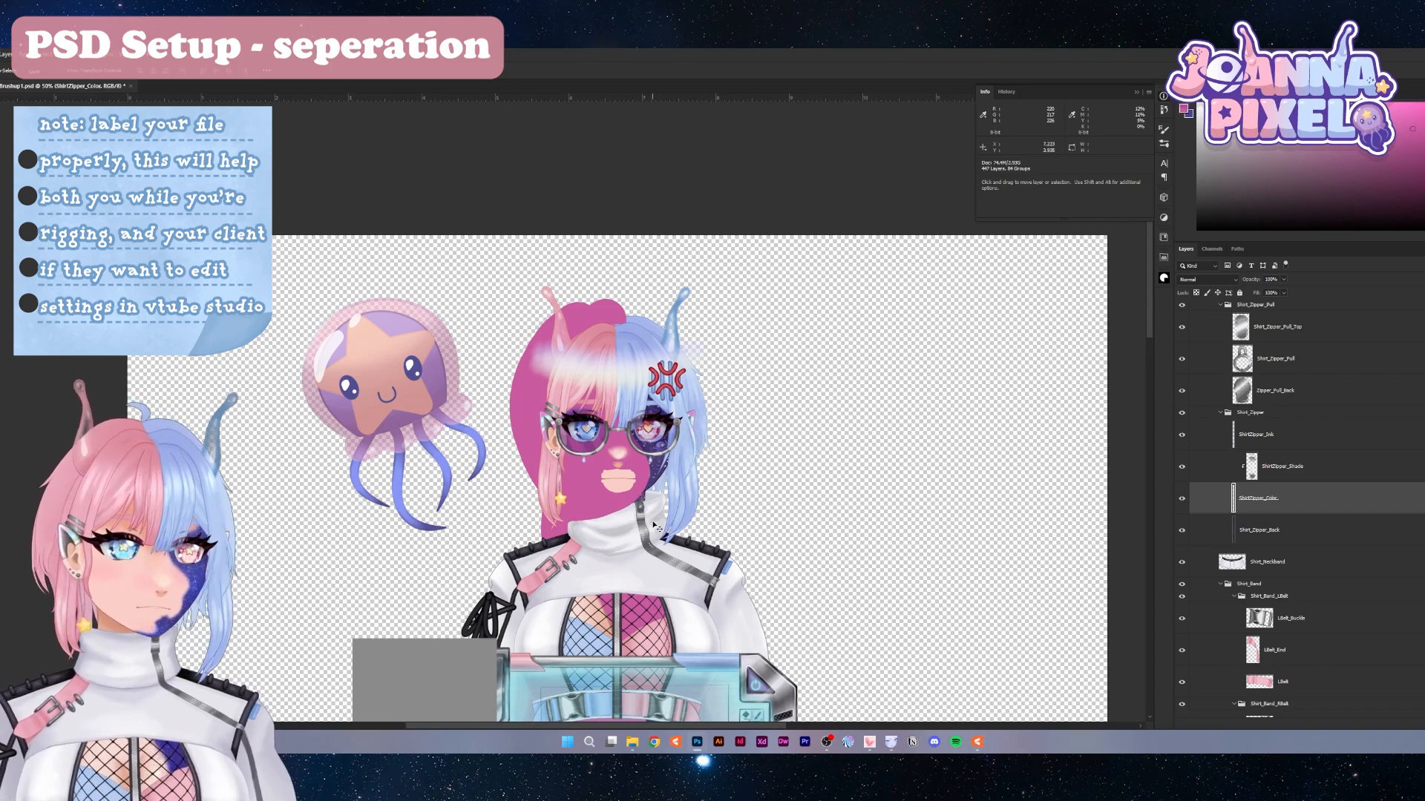
Review the layer separation of the shirt band, shorts, arms and hands, and of the Starjelle and tablet folders
scroll(483, 511, up, 1)
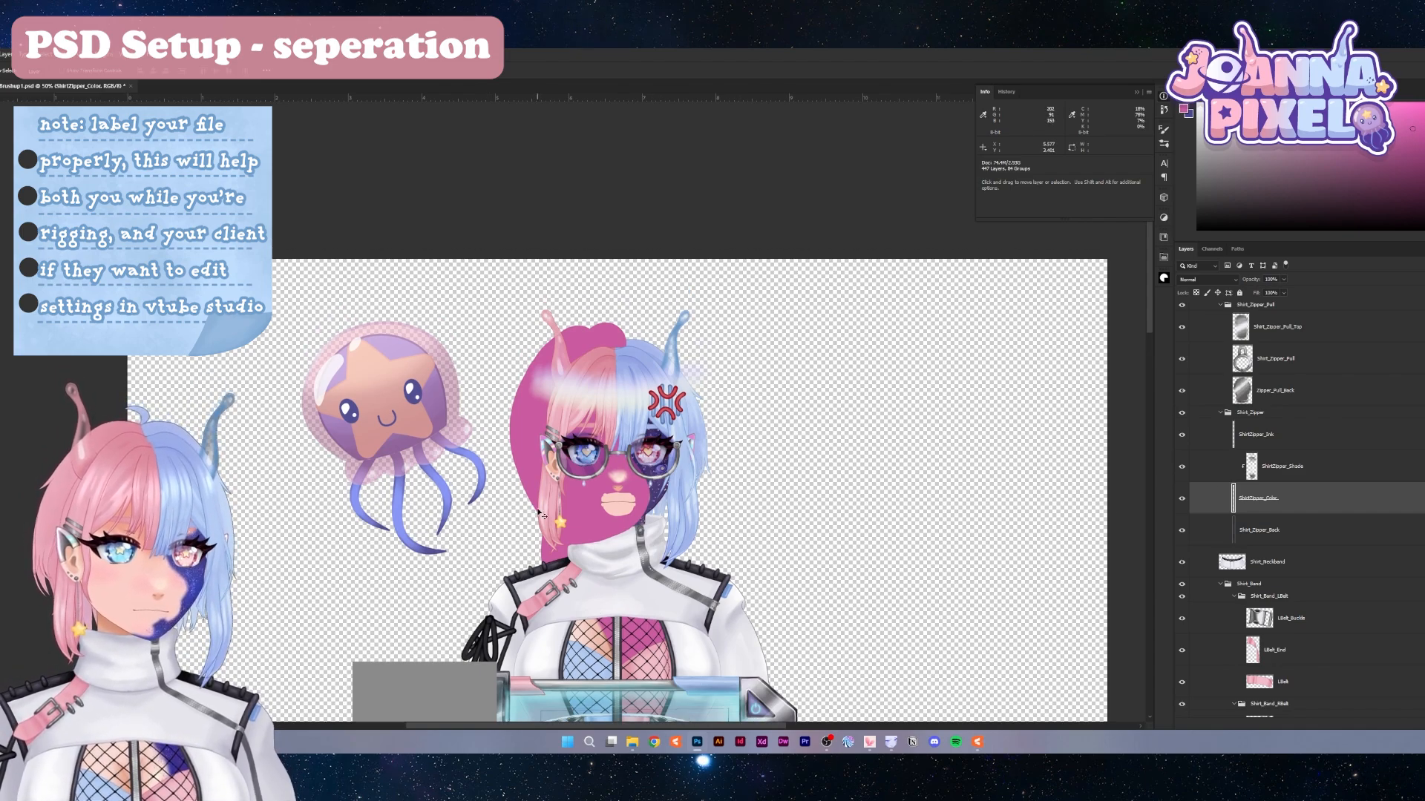
scroll(483, 510, down, 2)
scroll(1202, 507, down, 1)
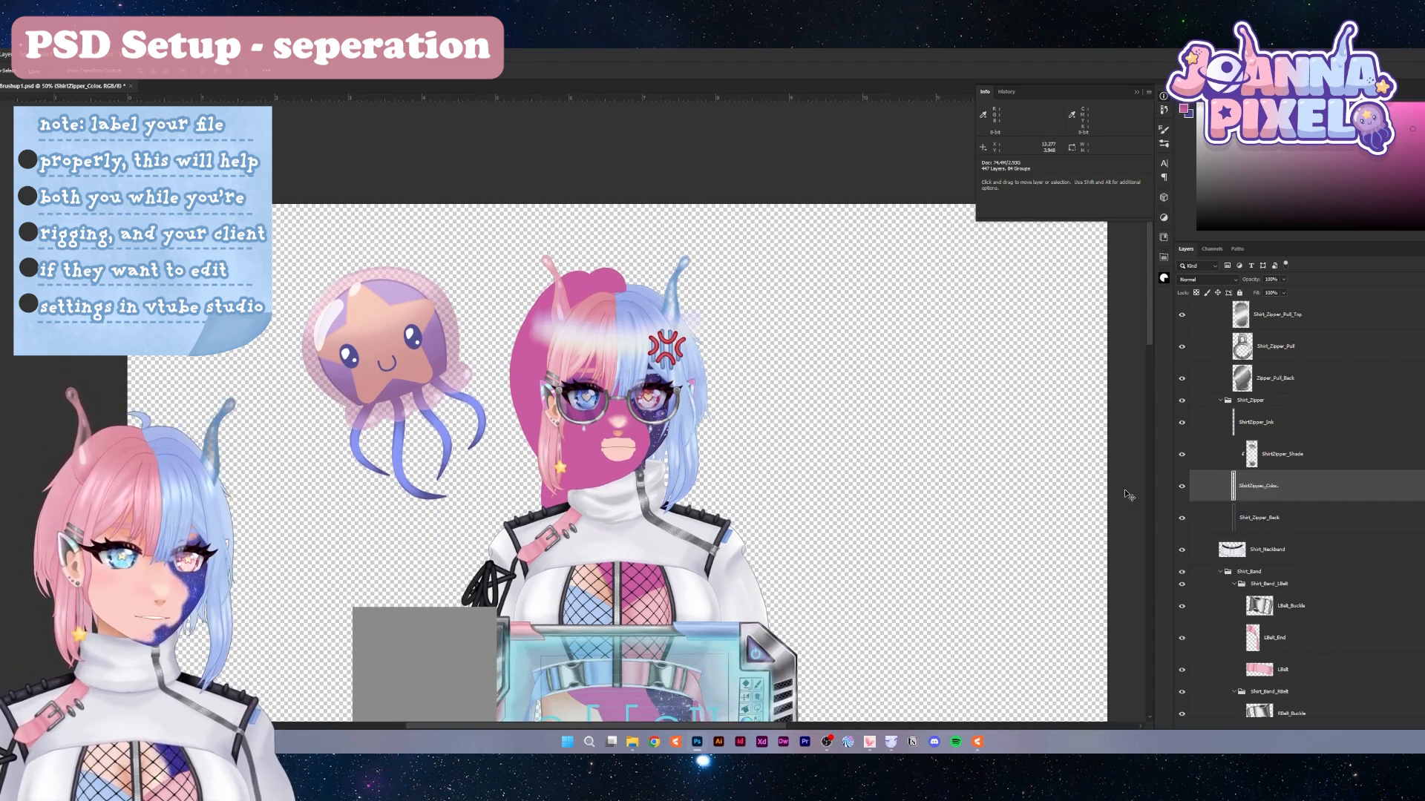
scroll(1241, 536, down, 10)
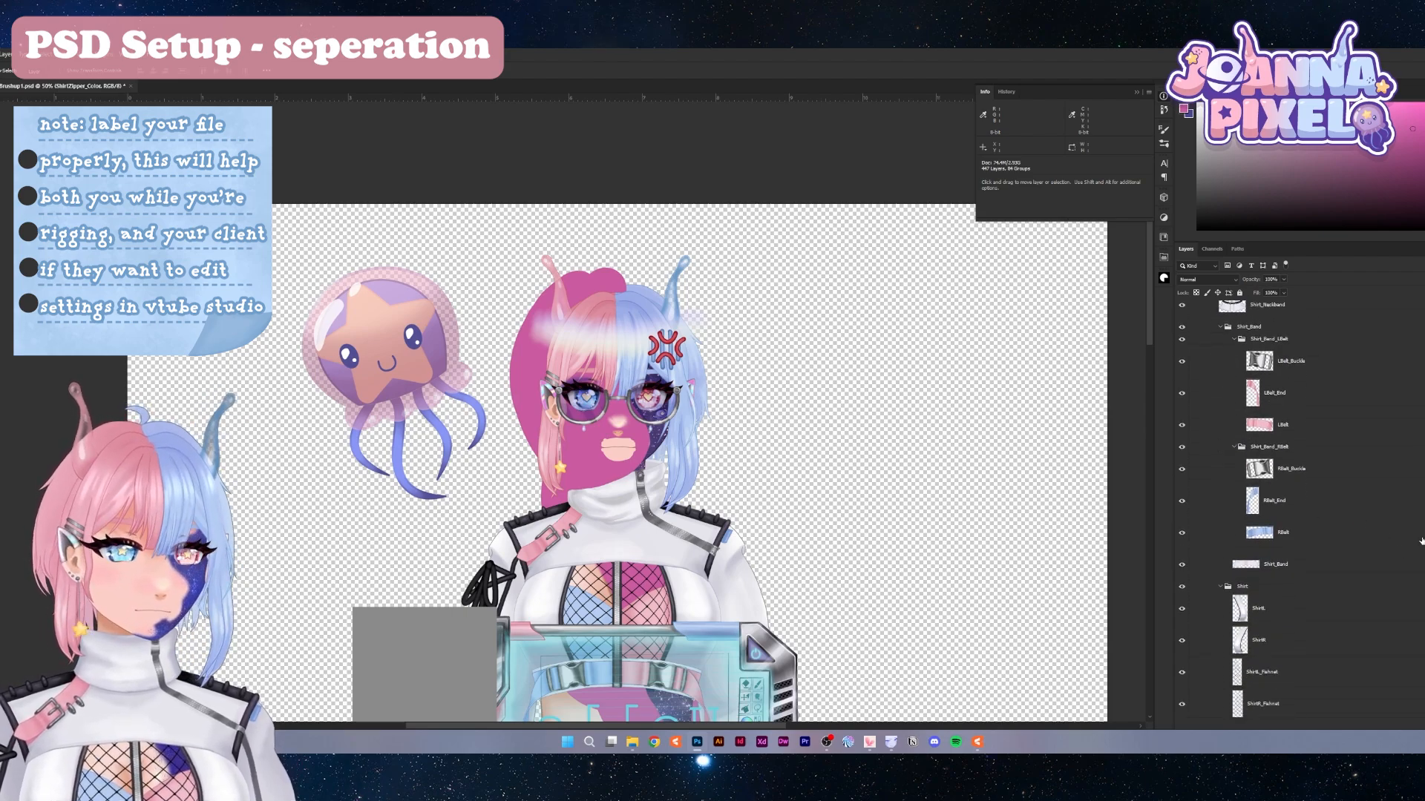
scroll(1221, 538, down, 4)
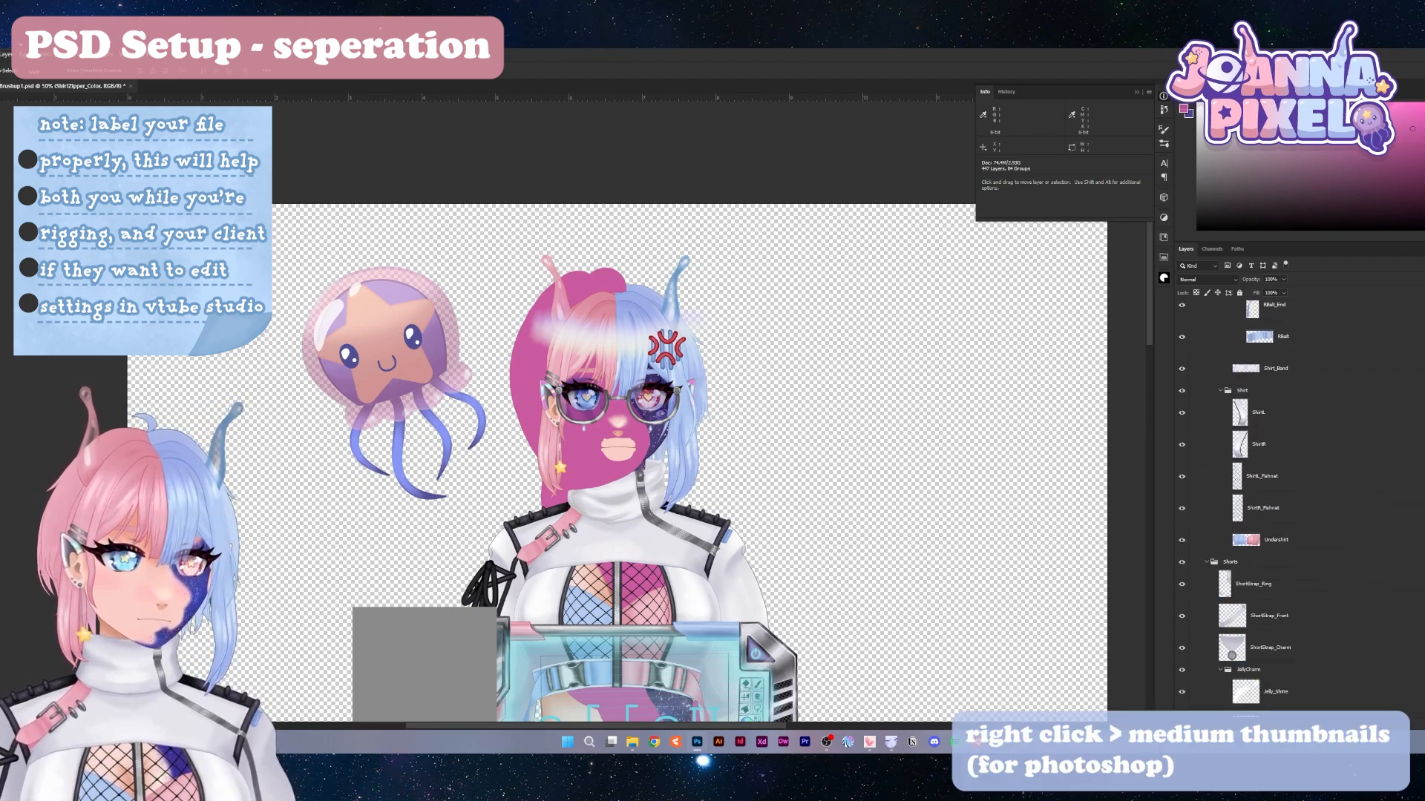
scroll(1254, 512, down, 15)
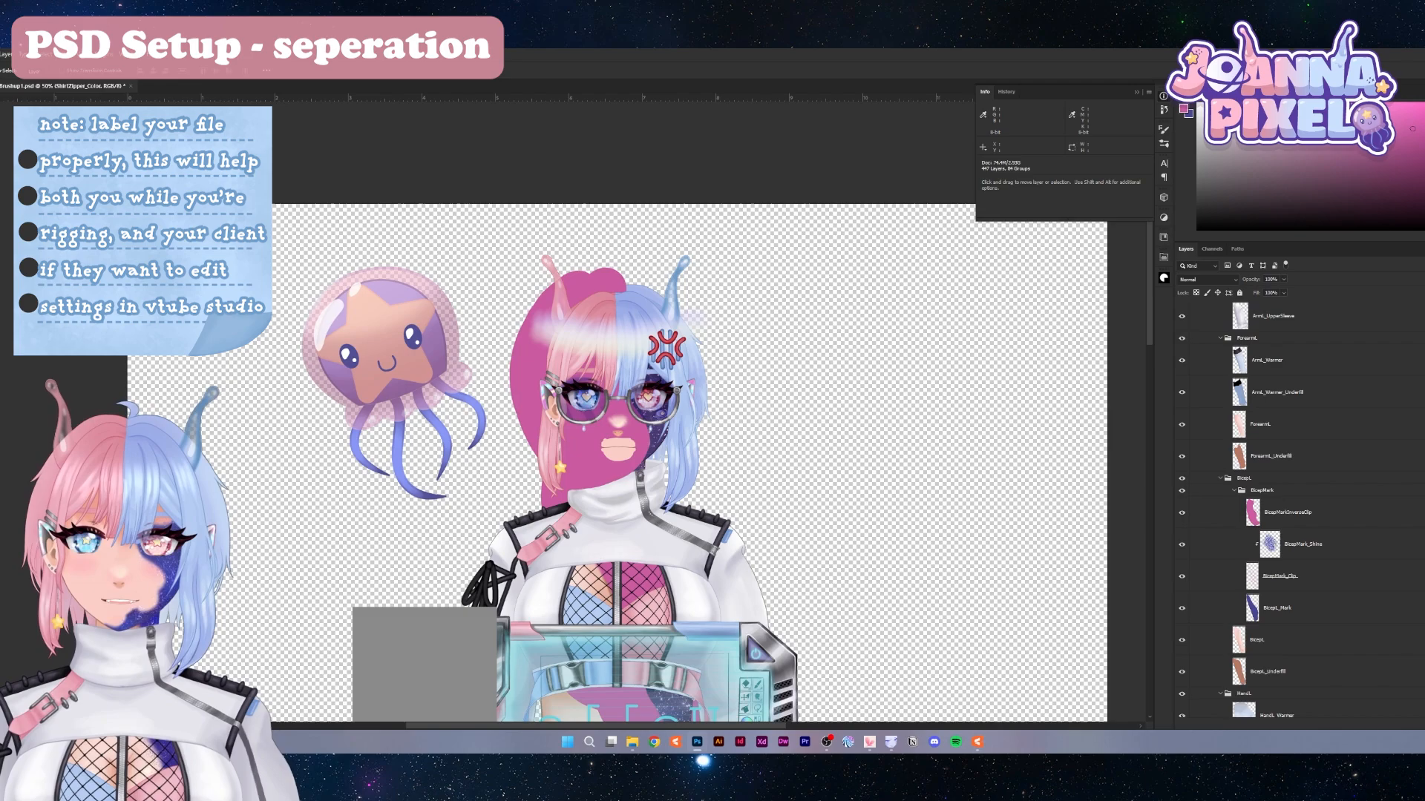
scroll(1254, 512, down, 12)
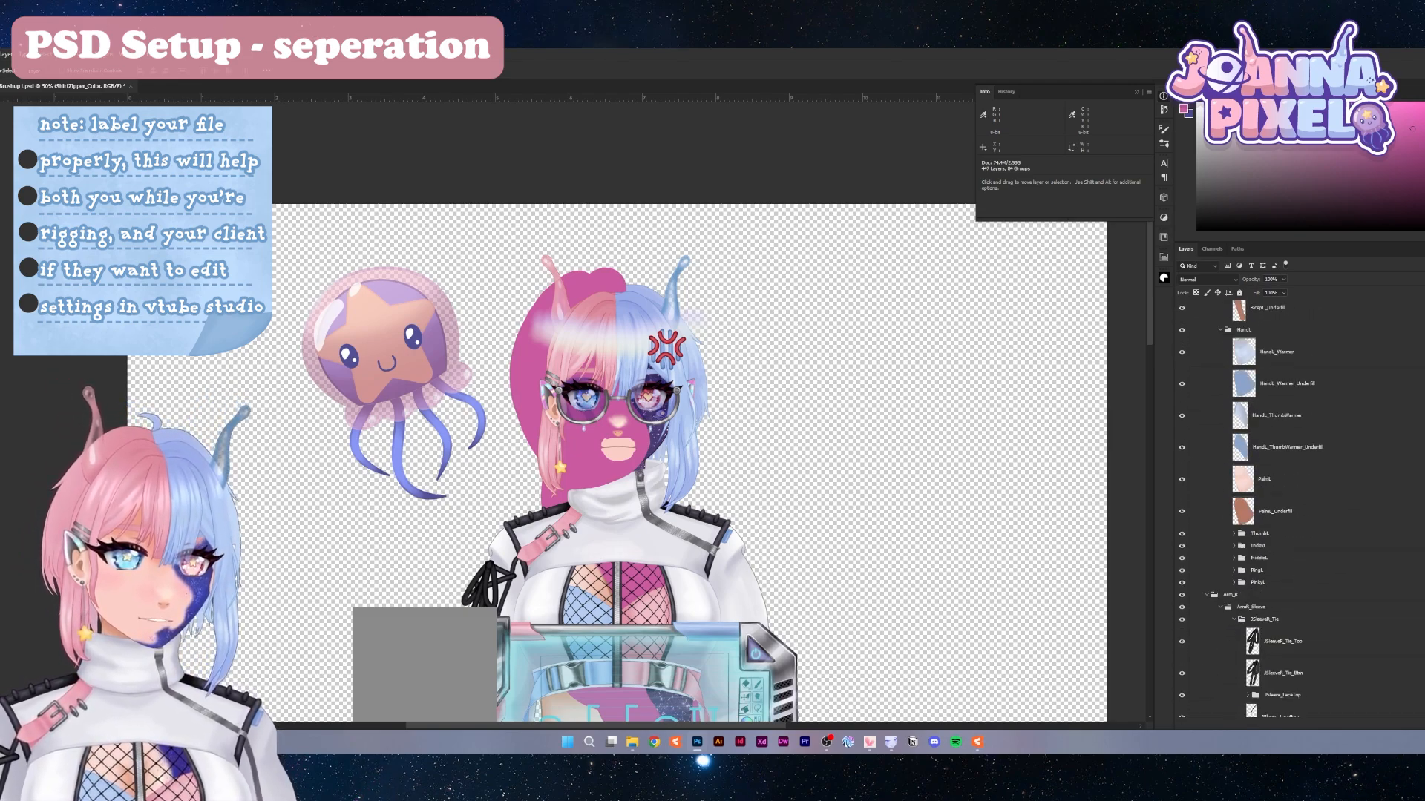
scroll(1254, 512, down, 10)
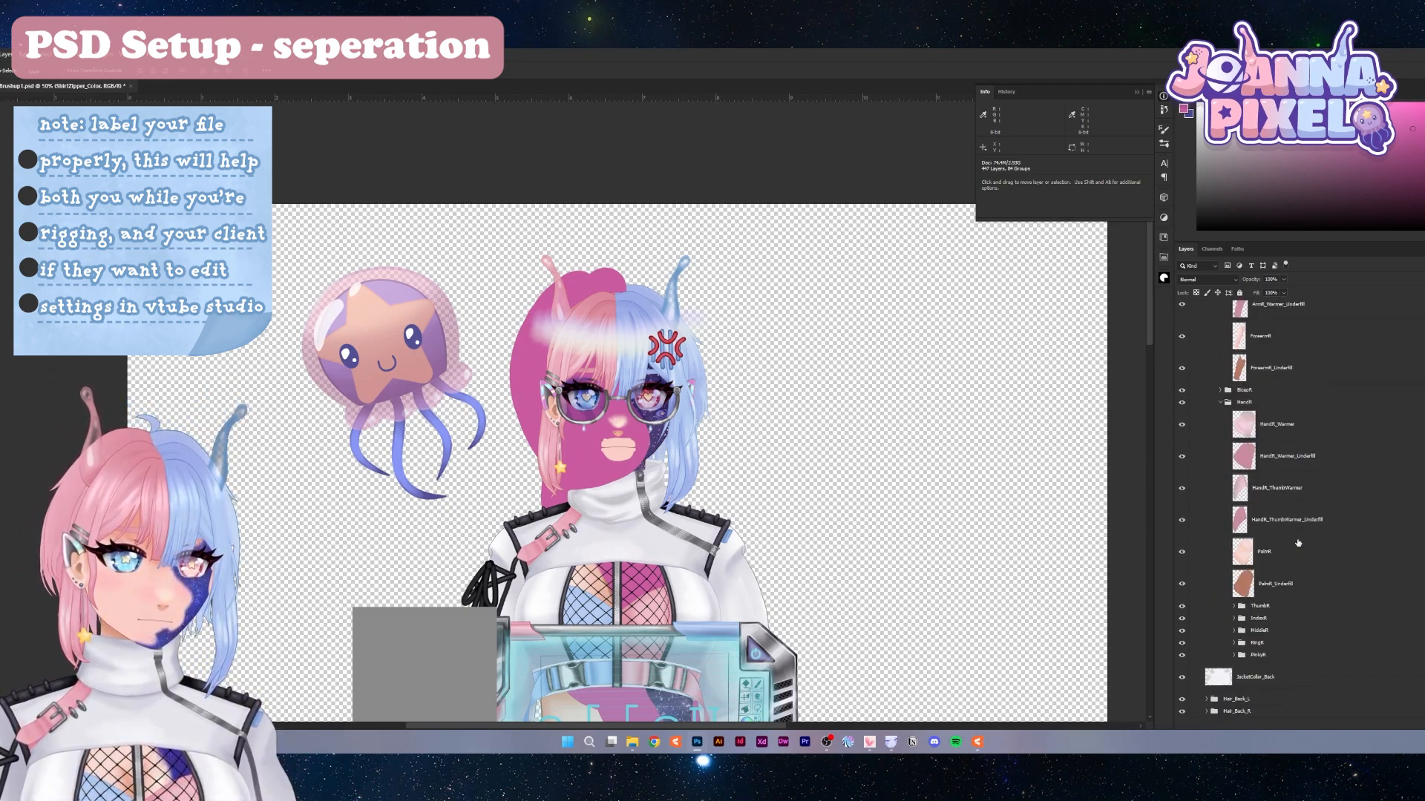
scroll(1254, 512, up, 15)
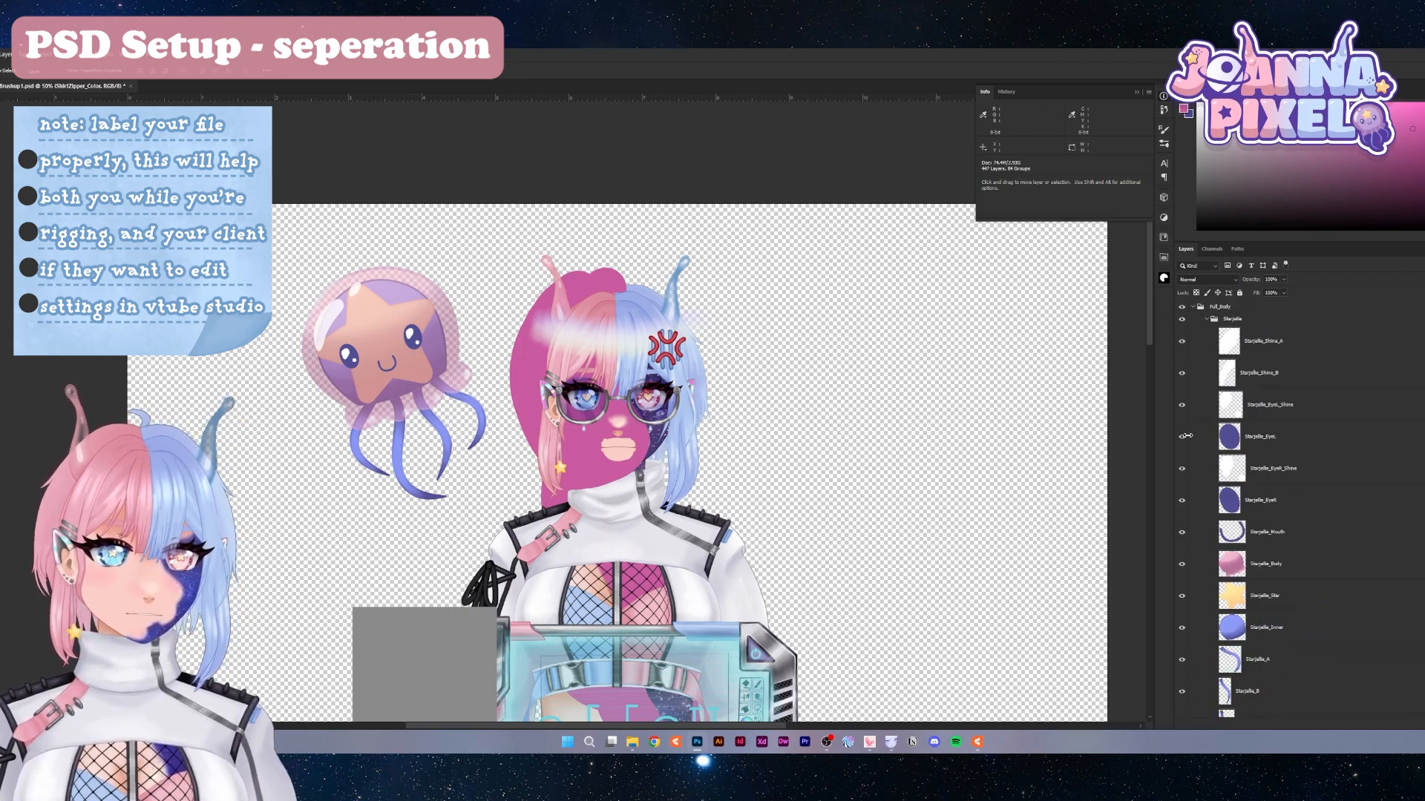
scroll(1254, 512, down, 15)
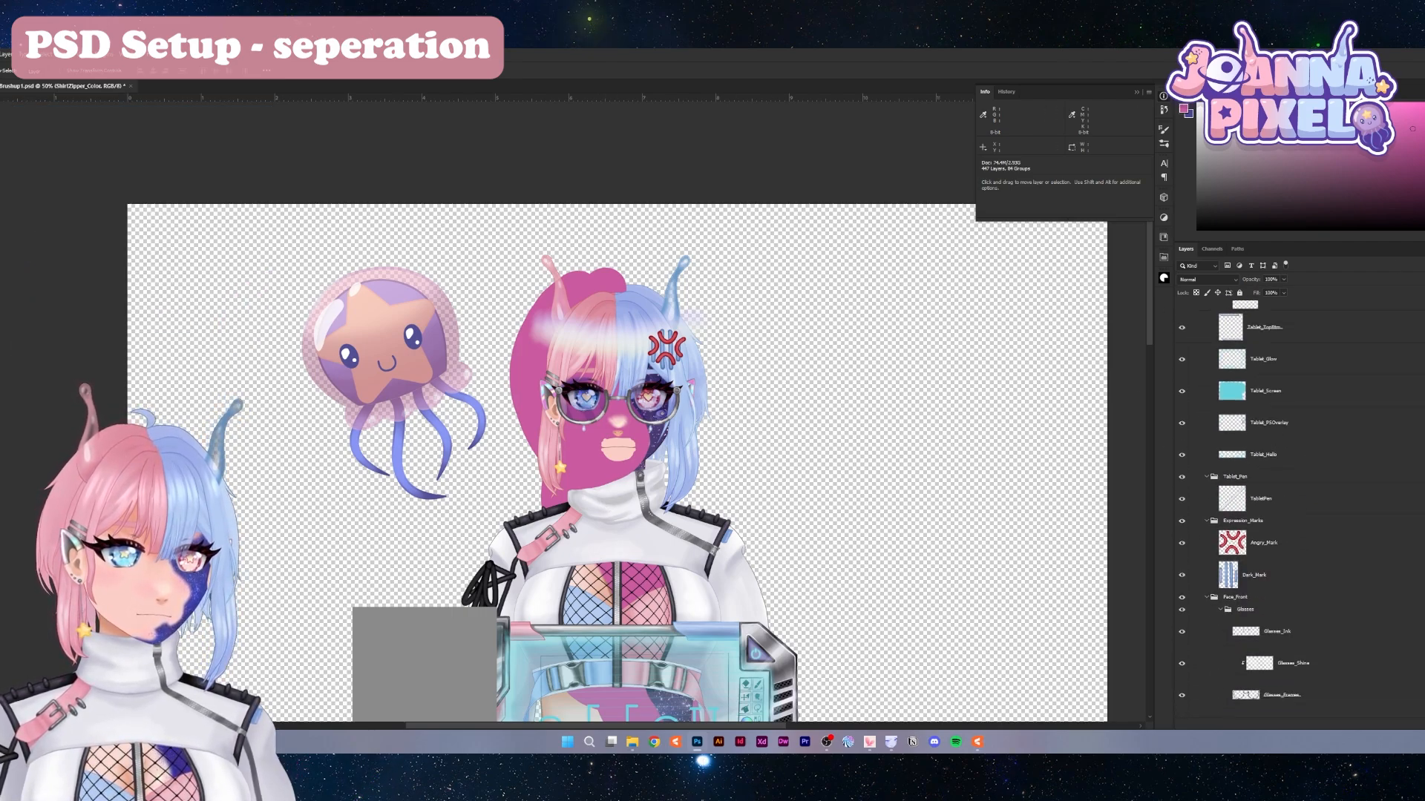
Hide the EyeR_Tears and EyeL_Tears groups so the face's eye artwork is unobstructed
scroll(1254, 512, up, 3)
scroll(586, 394, up, 3)
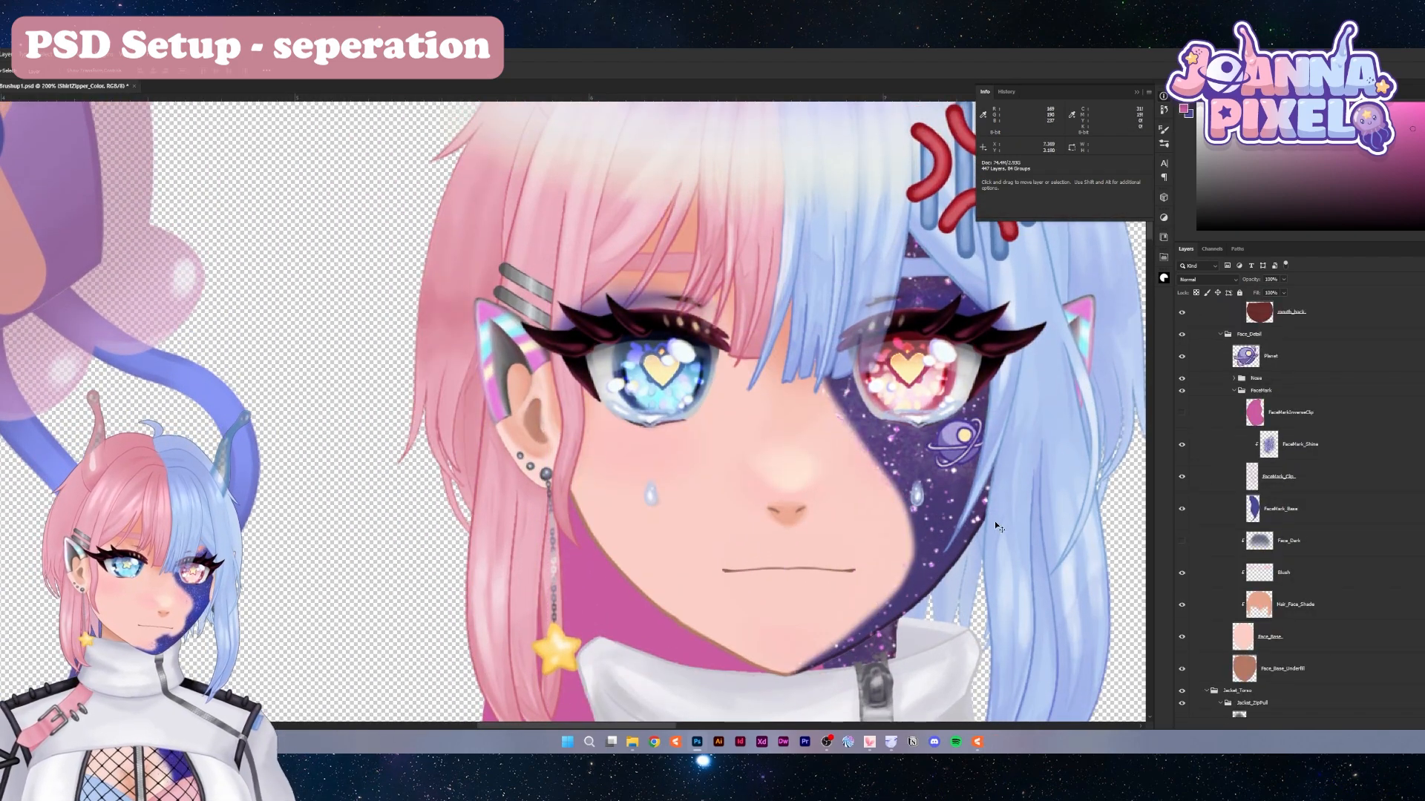
scroll(681, 292, up, 1)
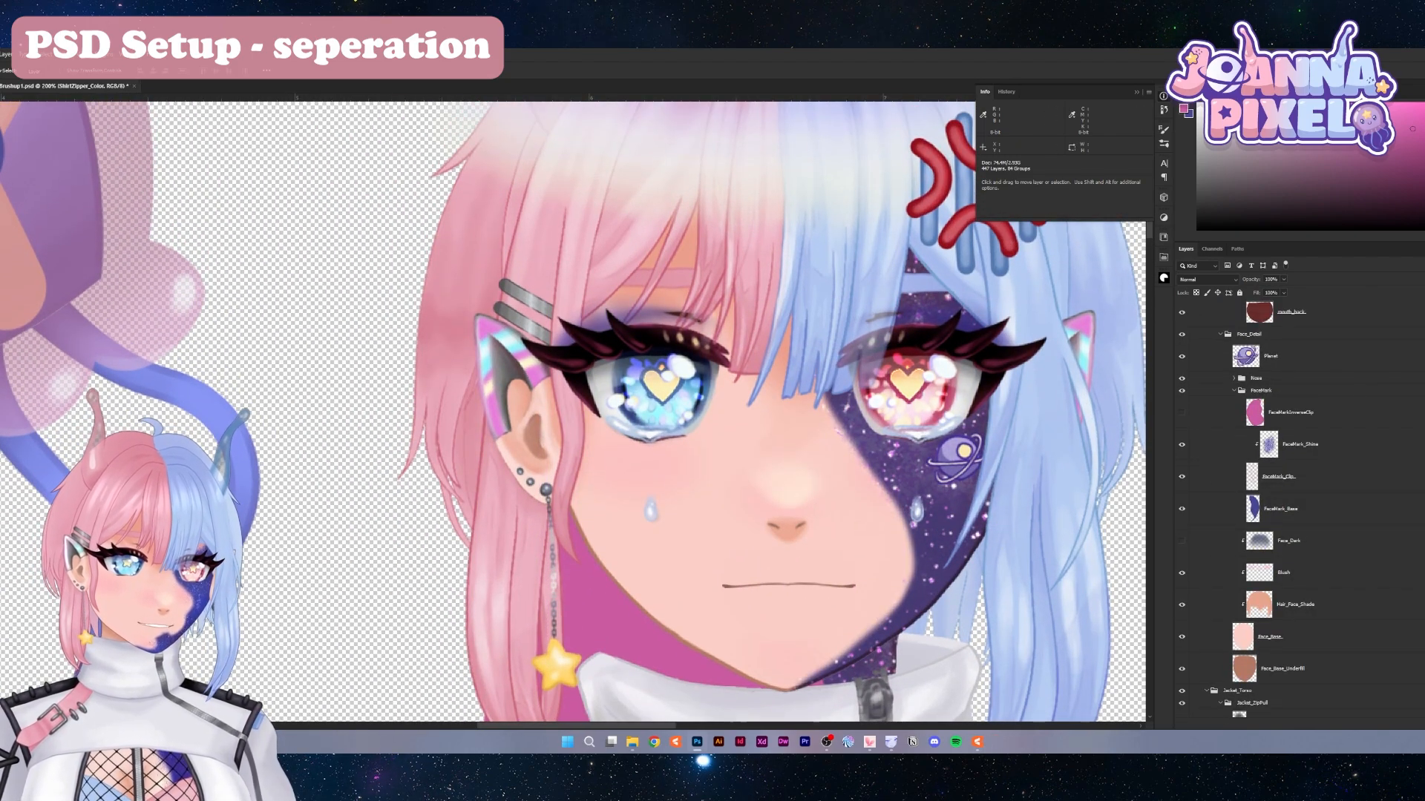
scroll(1261, 505, up, 10)
scroll(1262, 504, up, 10)
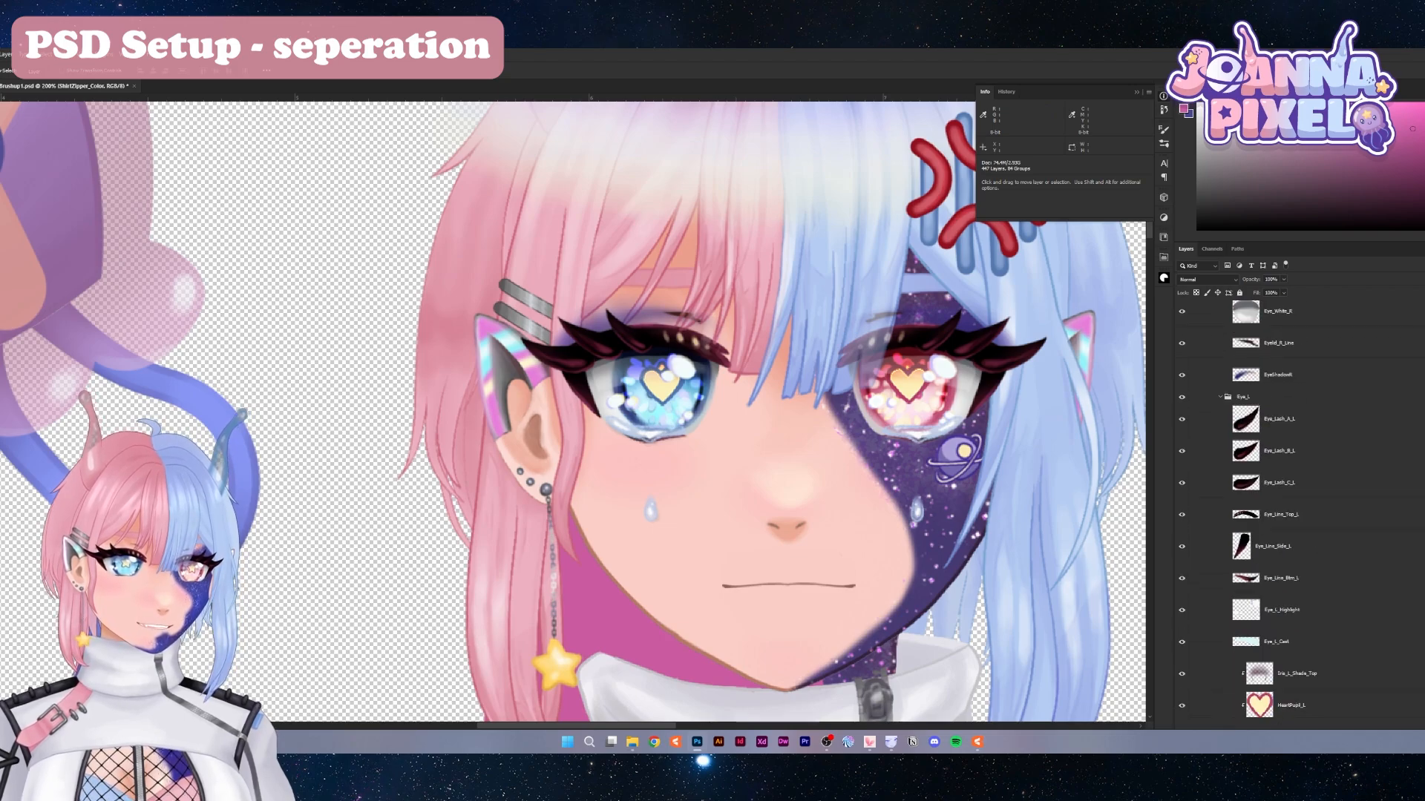
scroll(1261, 505, up, 10)
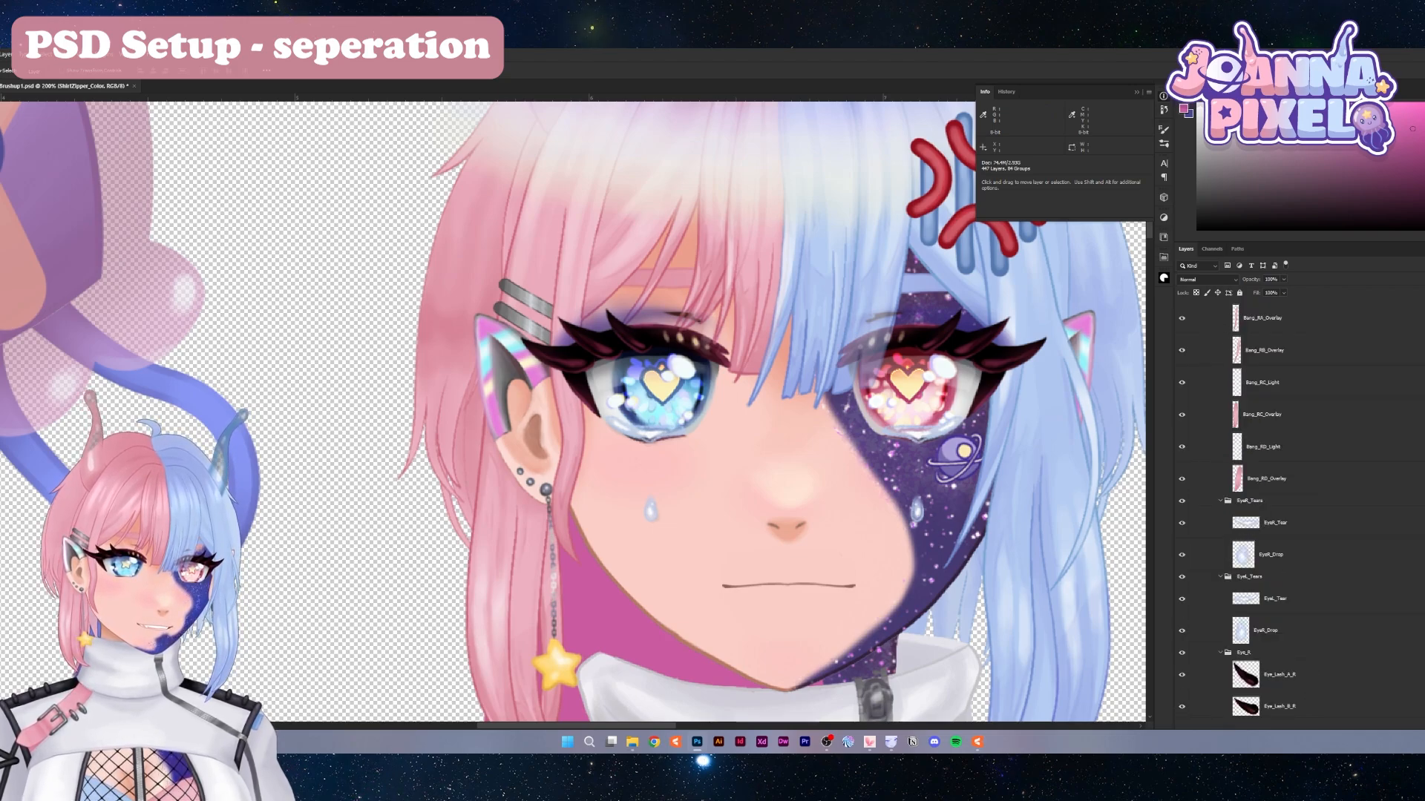
click(1182, 501)
click(1182, 577)
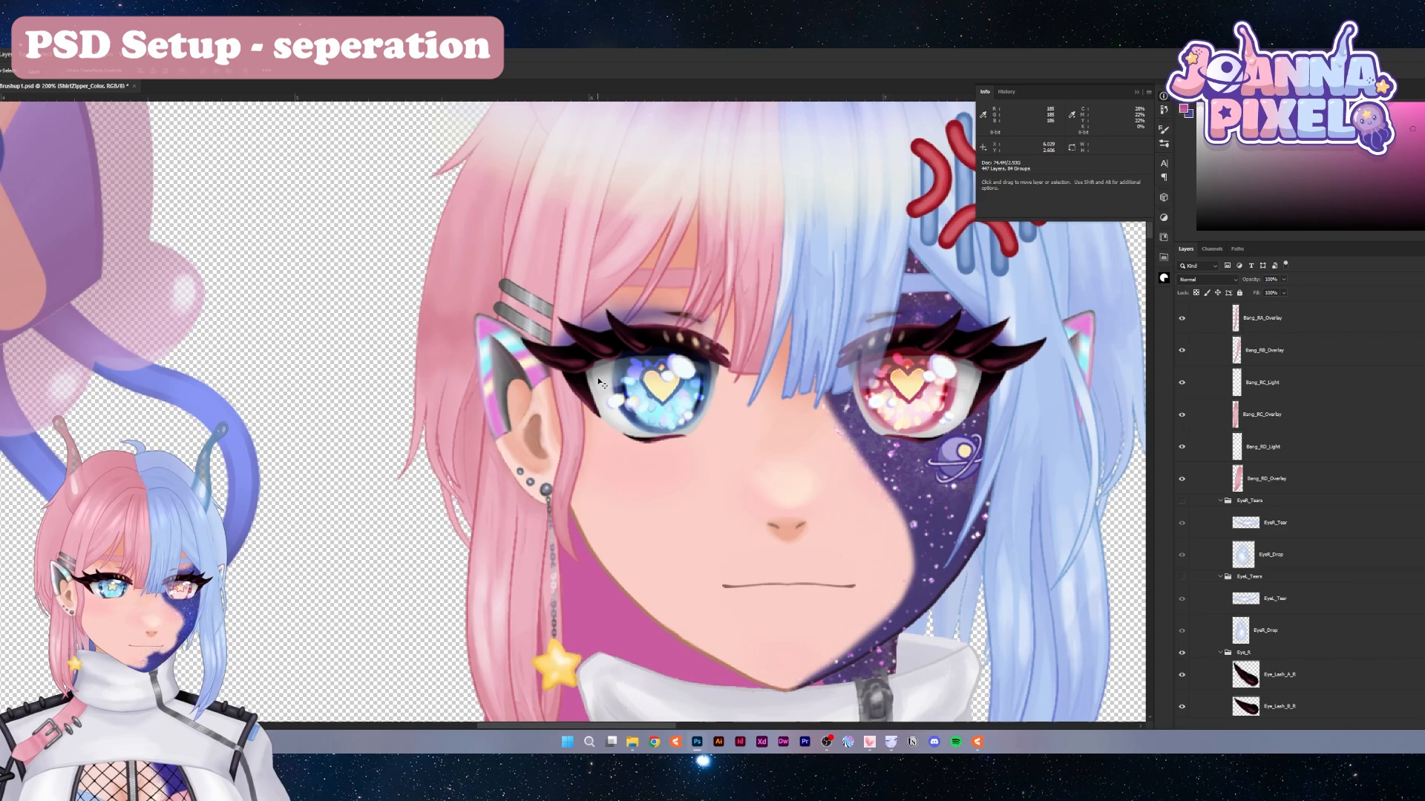
Pull the Eye_Lash_A_R, Eye_Lash_B_R and Eye_Lash_C_R layers away from the Eye_R lash line to demonstrate their separation
key(ctrl+plus)
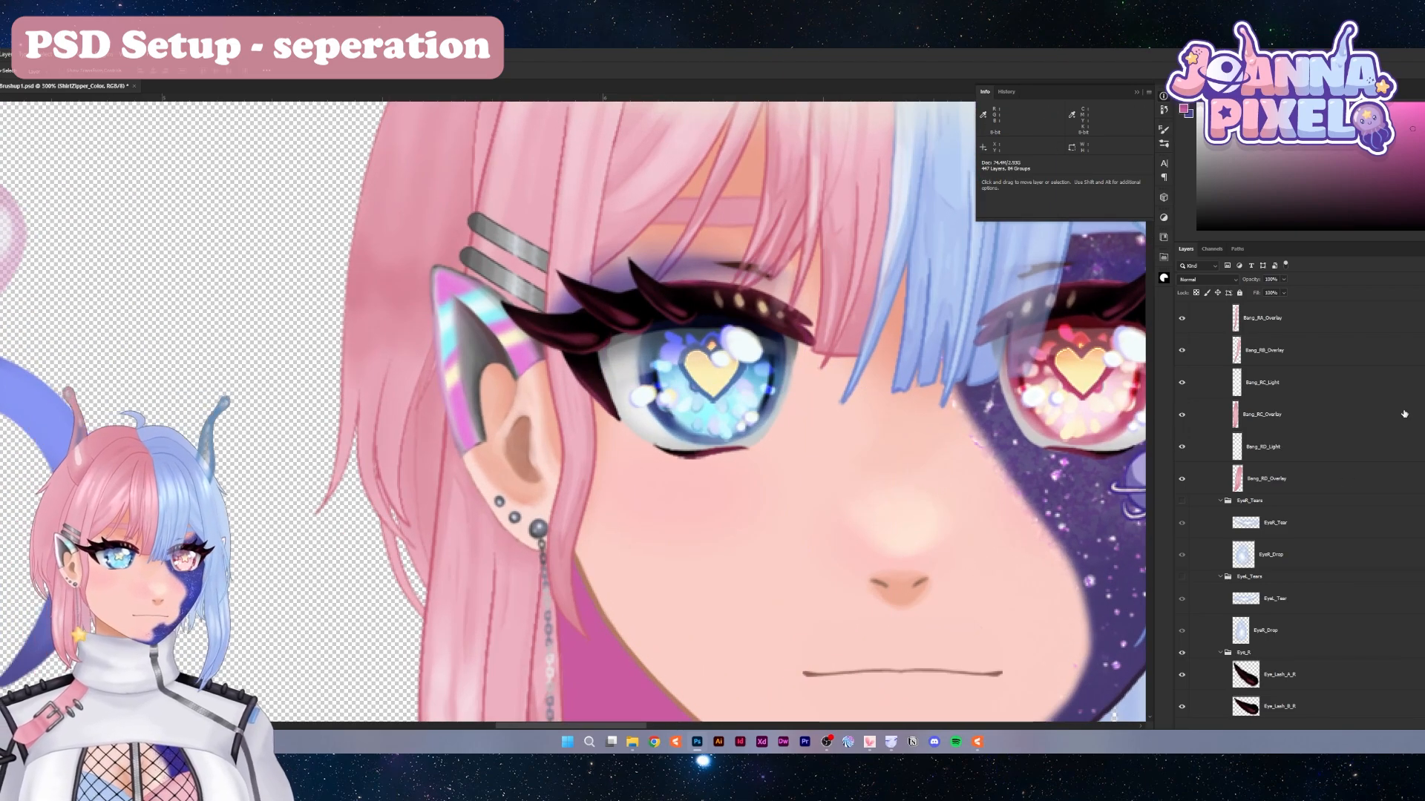
scroll(1226, 518, down, 10)
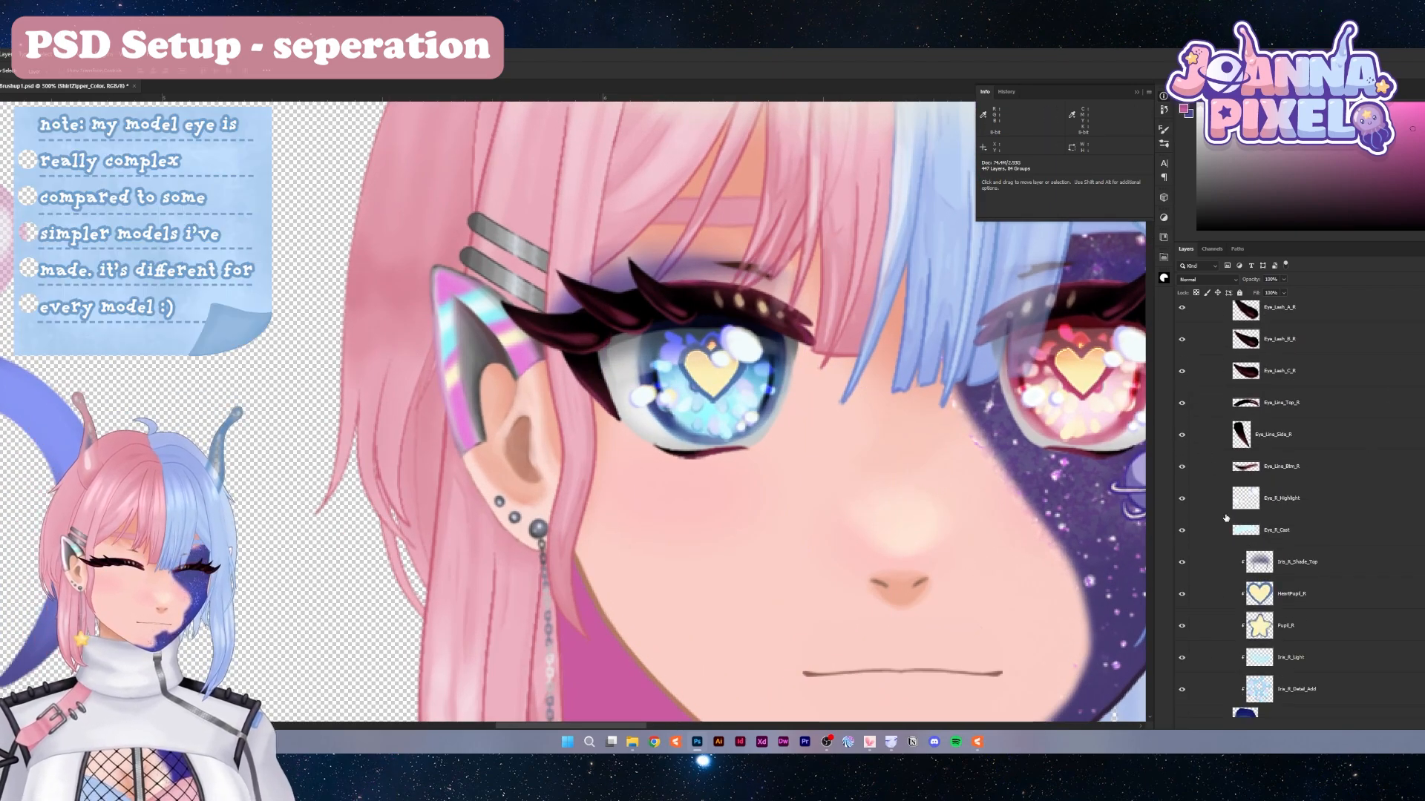
scroll(1273, 524, up, 2)
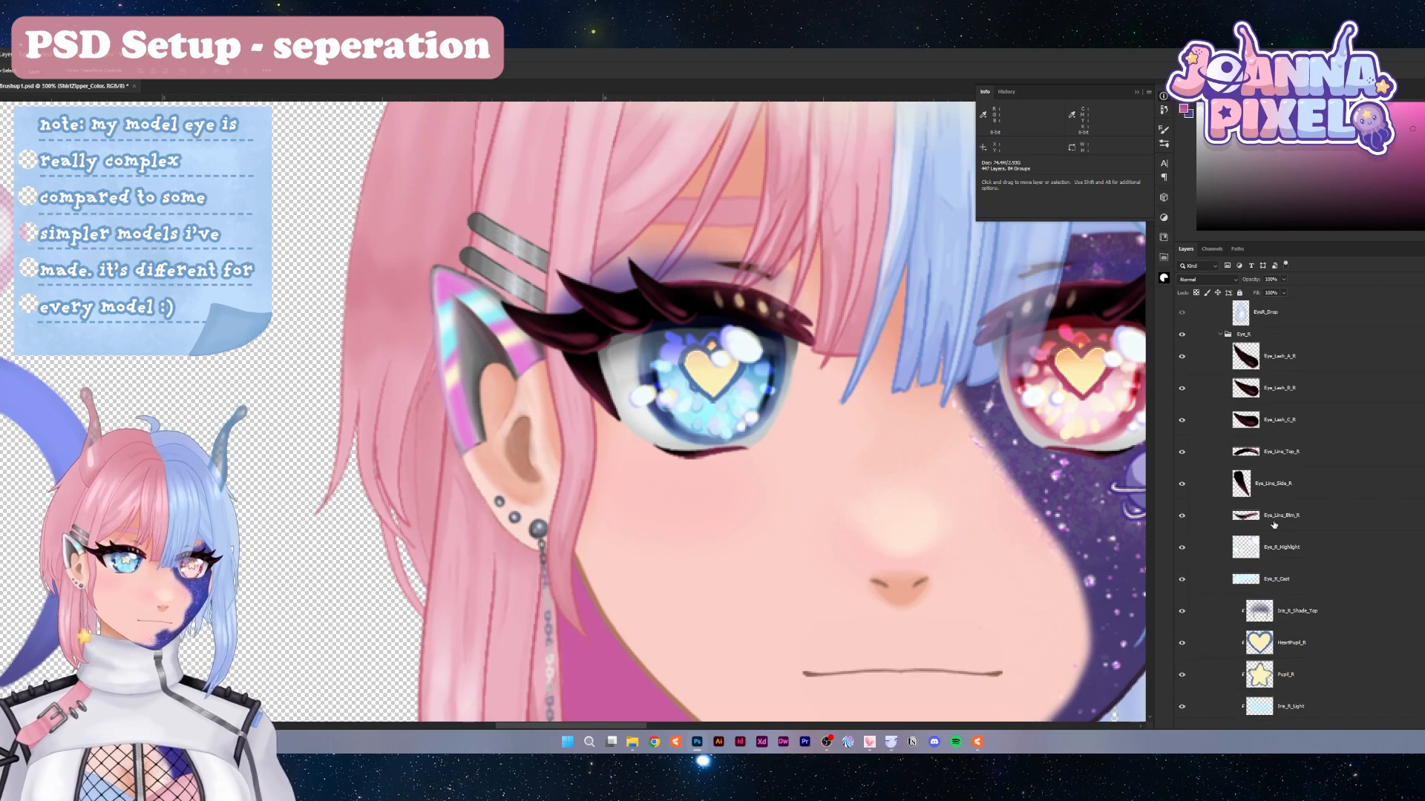
scroll(1273, 524, up, 2)
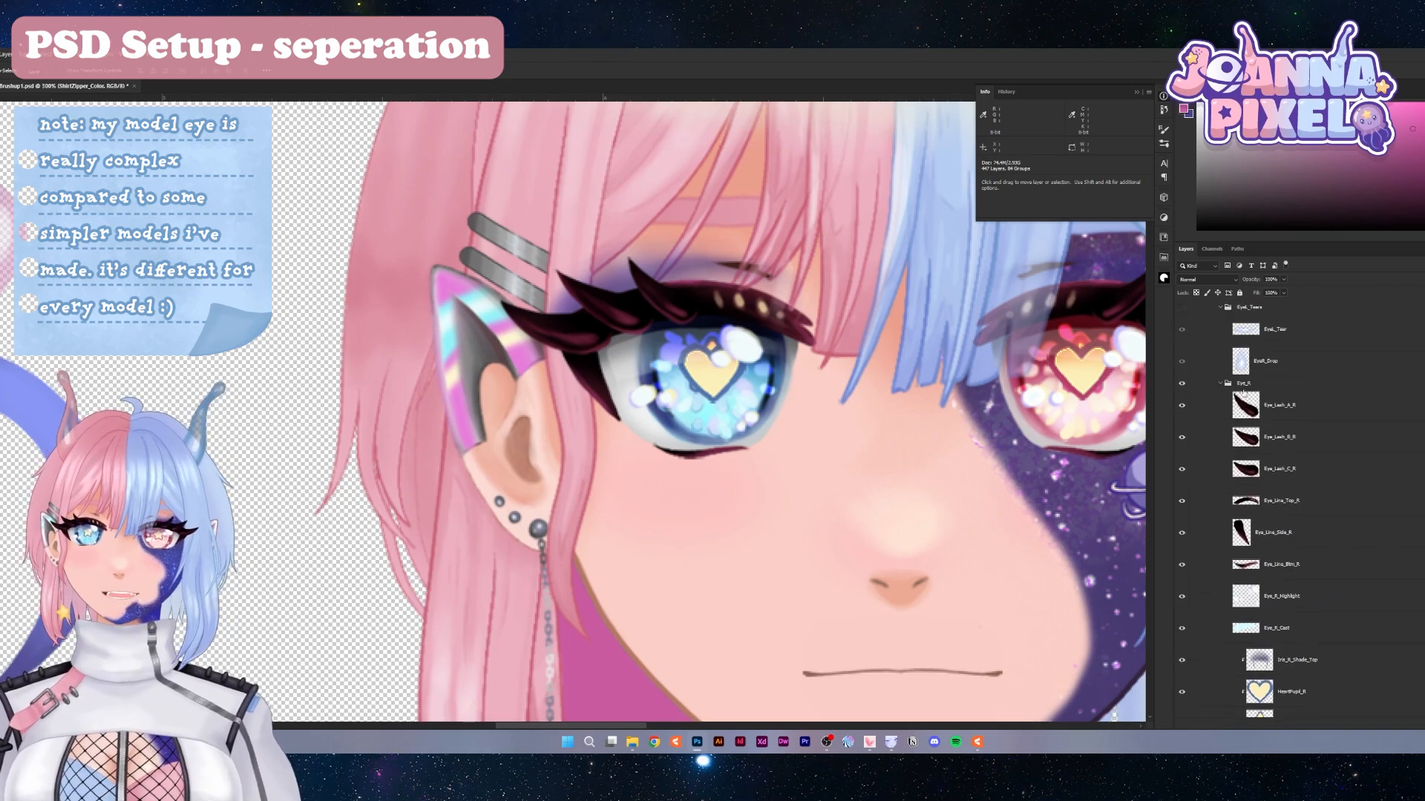
scroll(1244, 391, up, 2)
click(1280, 466)
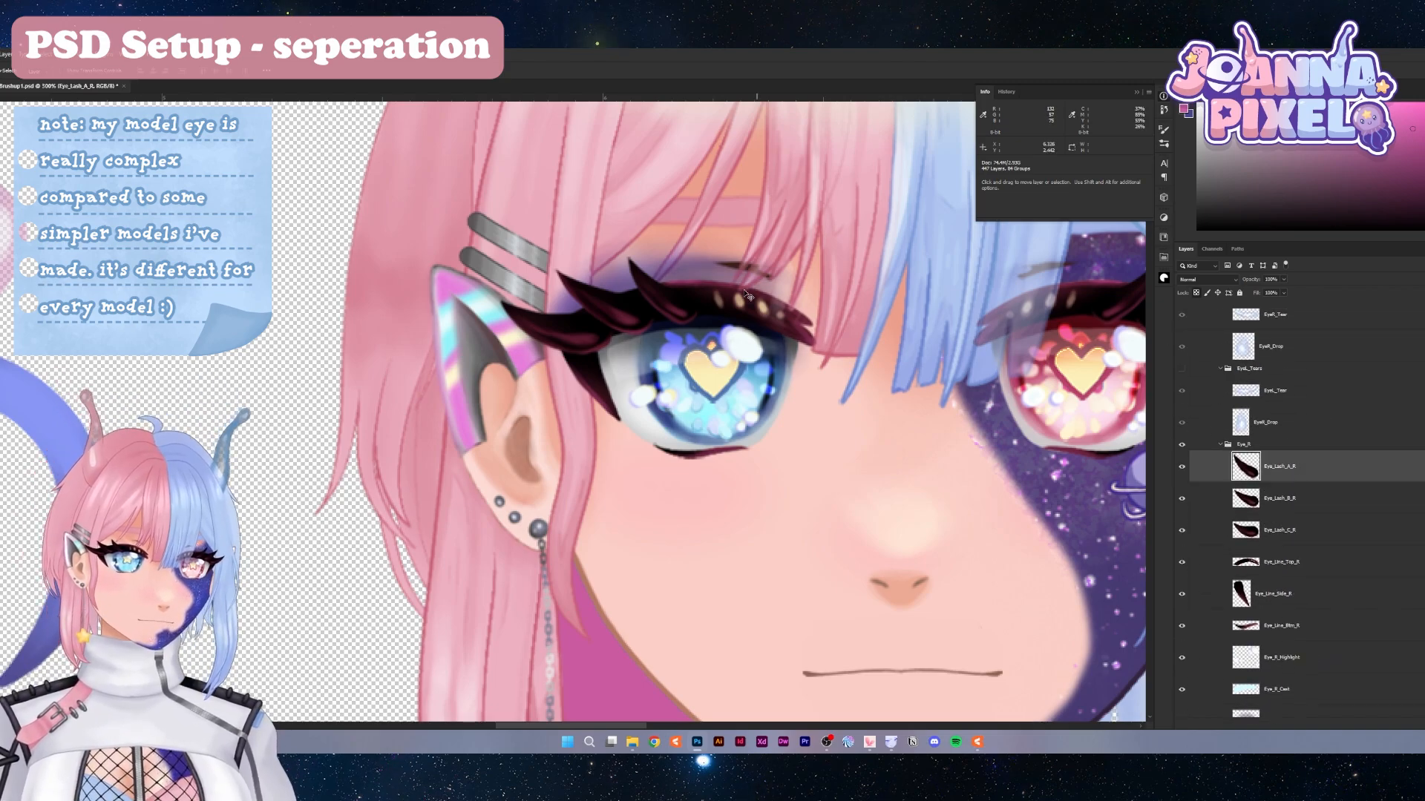
drag(632, 298, 727, 311)
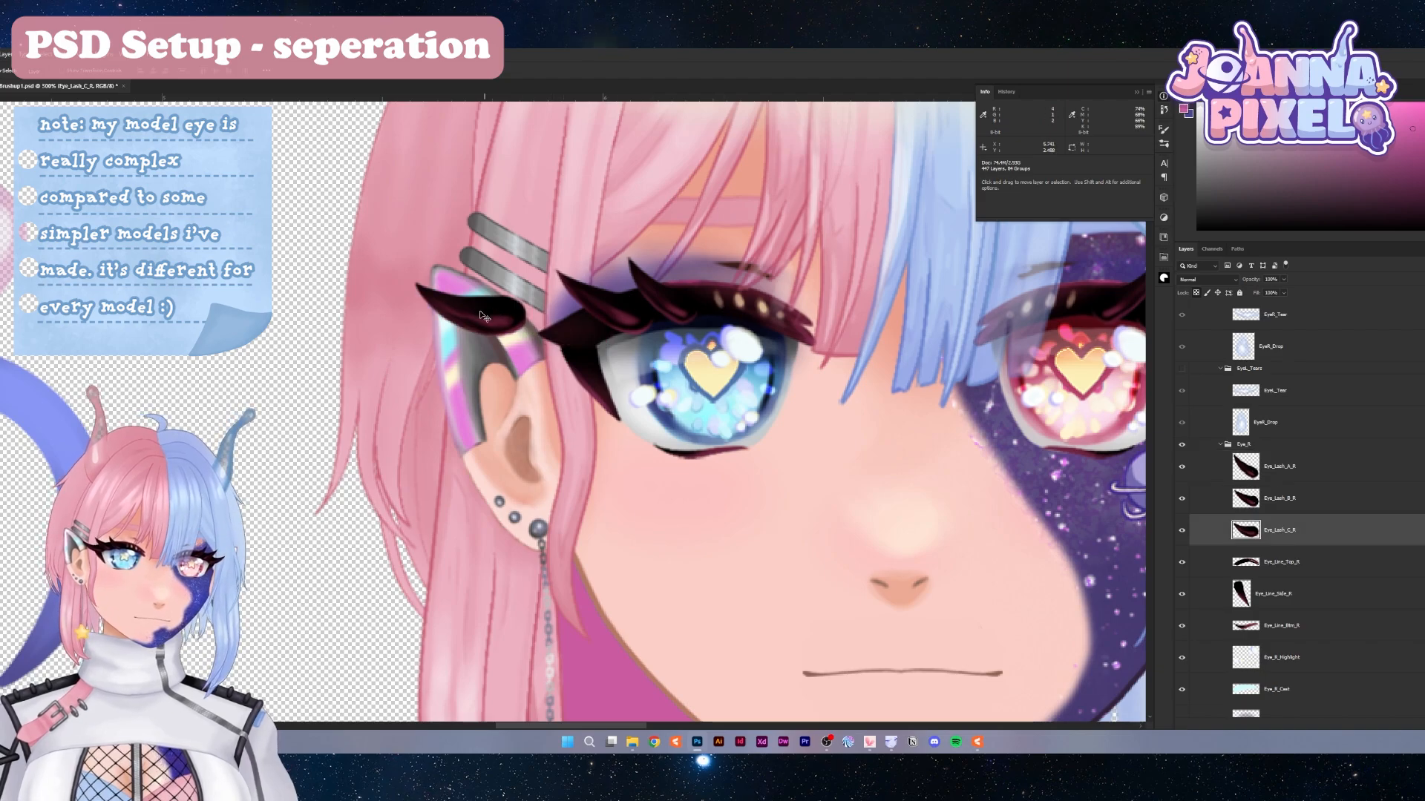
drag(481, 318, 567, 335)
drag(667, 310, 660, 239)
drag(618, 313, 585, 255)
drag(564, 335, 491, 294)
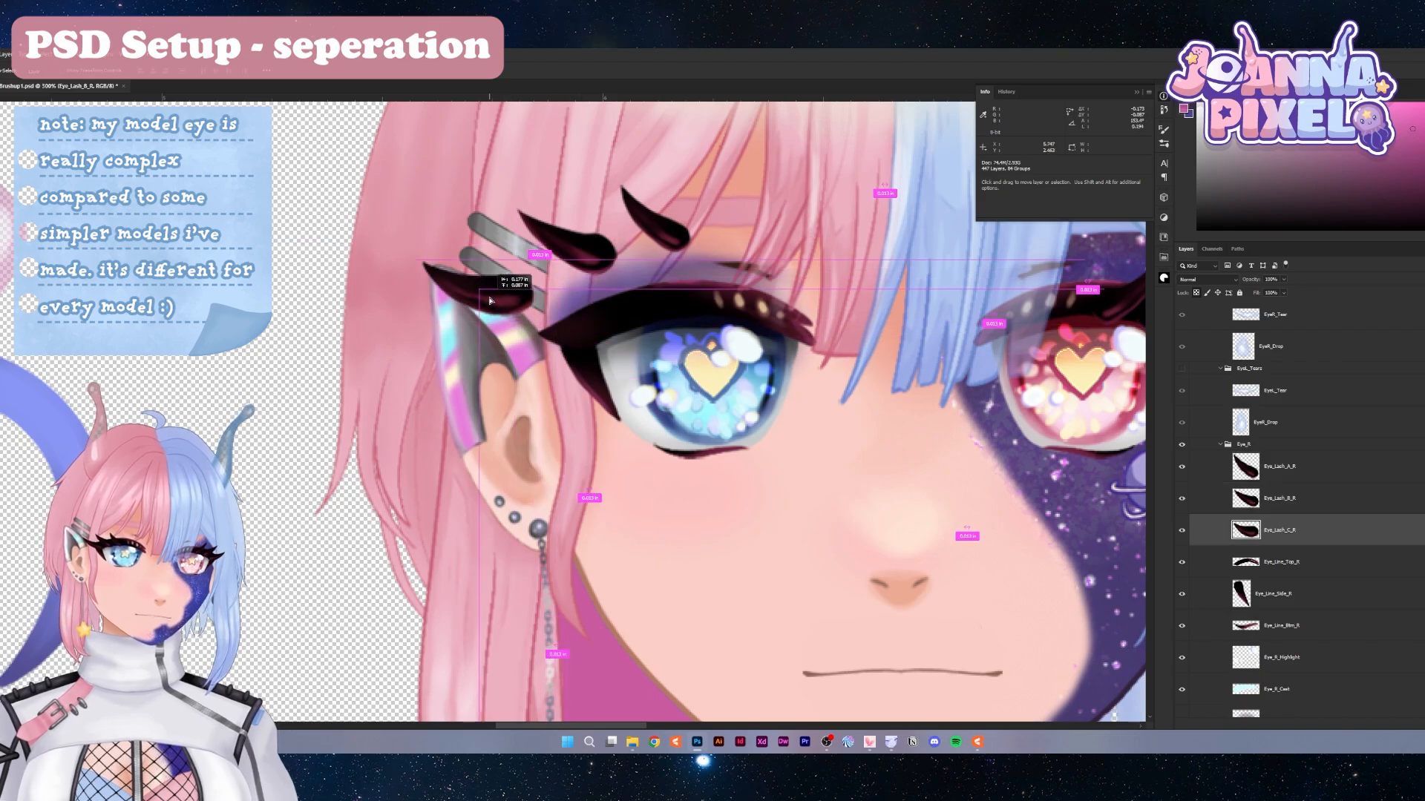
Move the top, side and bottom eye lines, the eyelid line and the eyeshadow of Eye_R apart from the eye
mouse_move(684, 312)
mouse_down()
mouse_move(679, 284)
mouse_move(668, 299)
mouse_up()
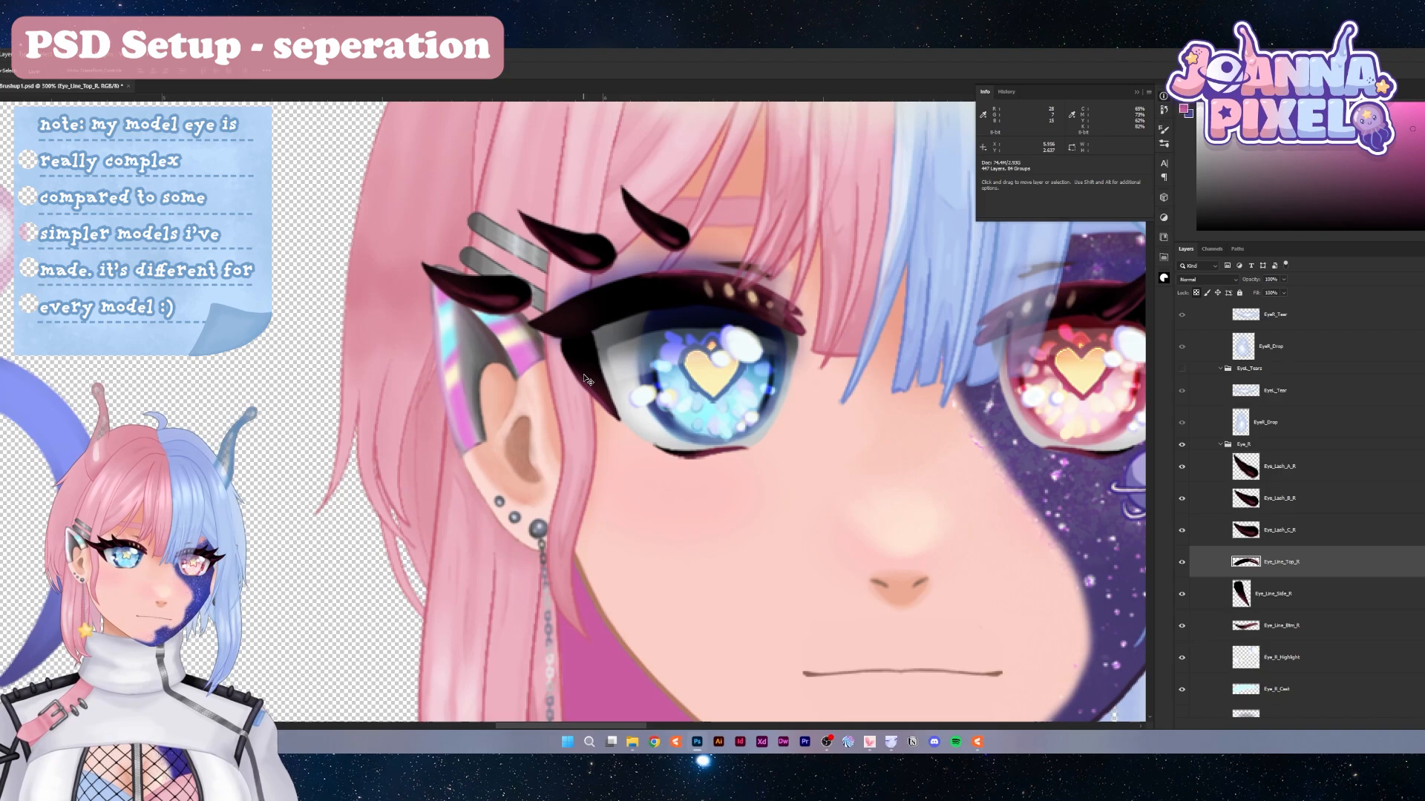
drag(586, 380, 511, 413)
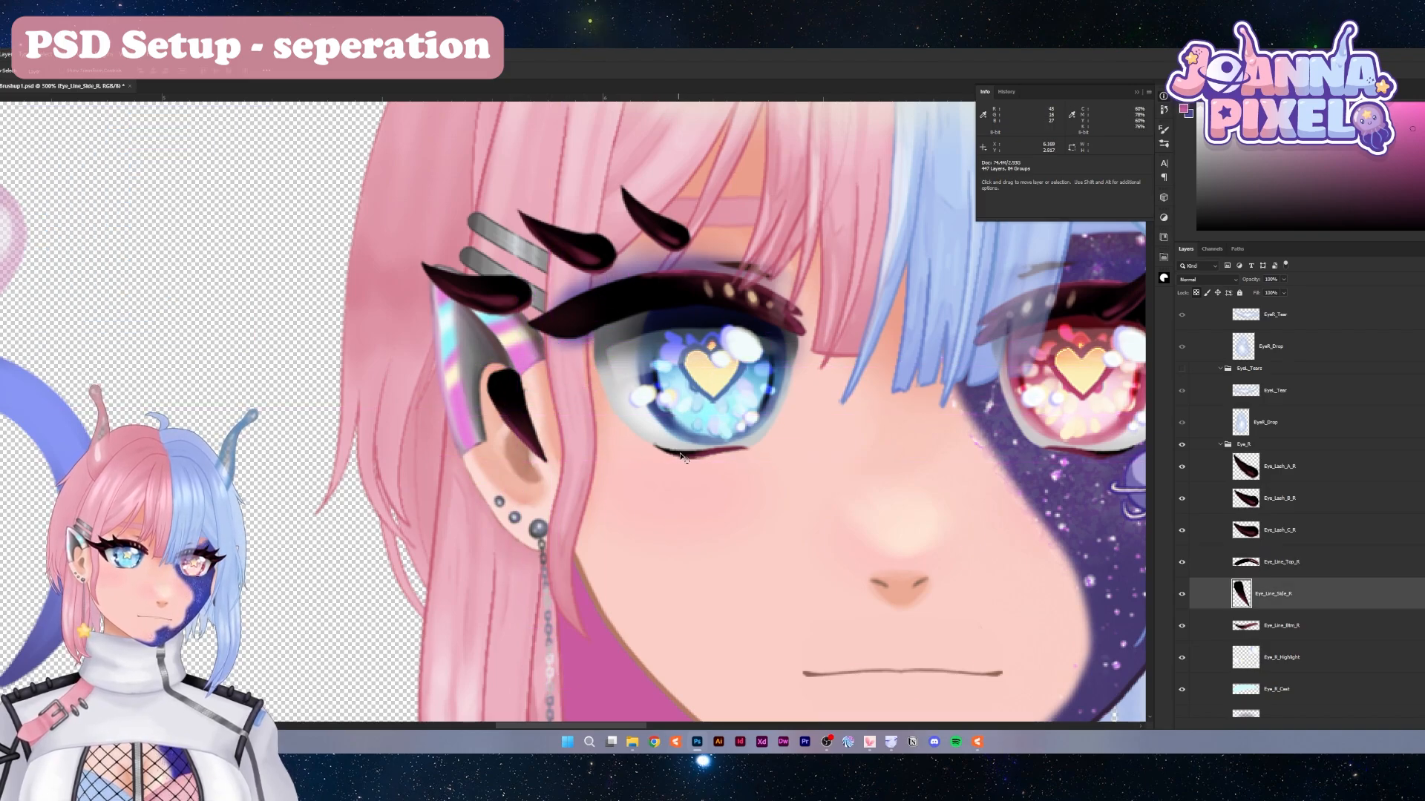
mouse_move(681, 456)
mouse_down()
mouse_move(684, 507)
mouse_move(666, 392)
mouse_move(669, 502)
mouse_move(672, 475)
mouse_up()
mouse_move(736, 264)
mouse_down()
mouse_move(773, 234)
mouse_move(721, 266)
mouse_up()
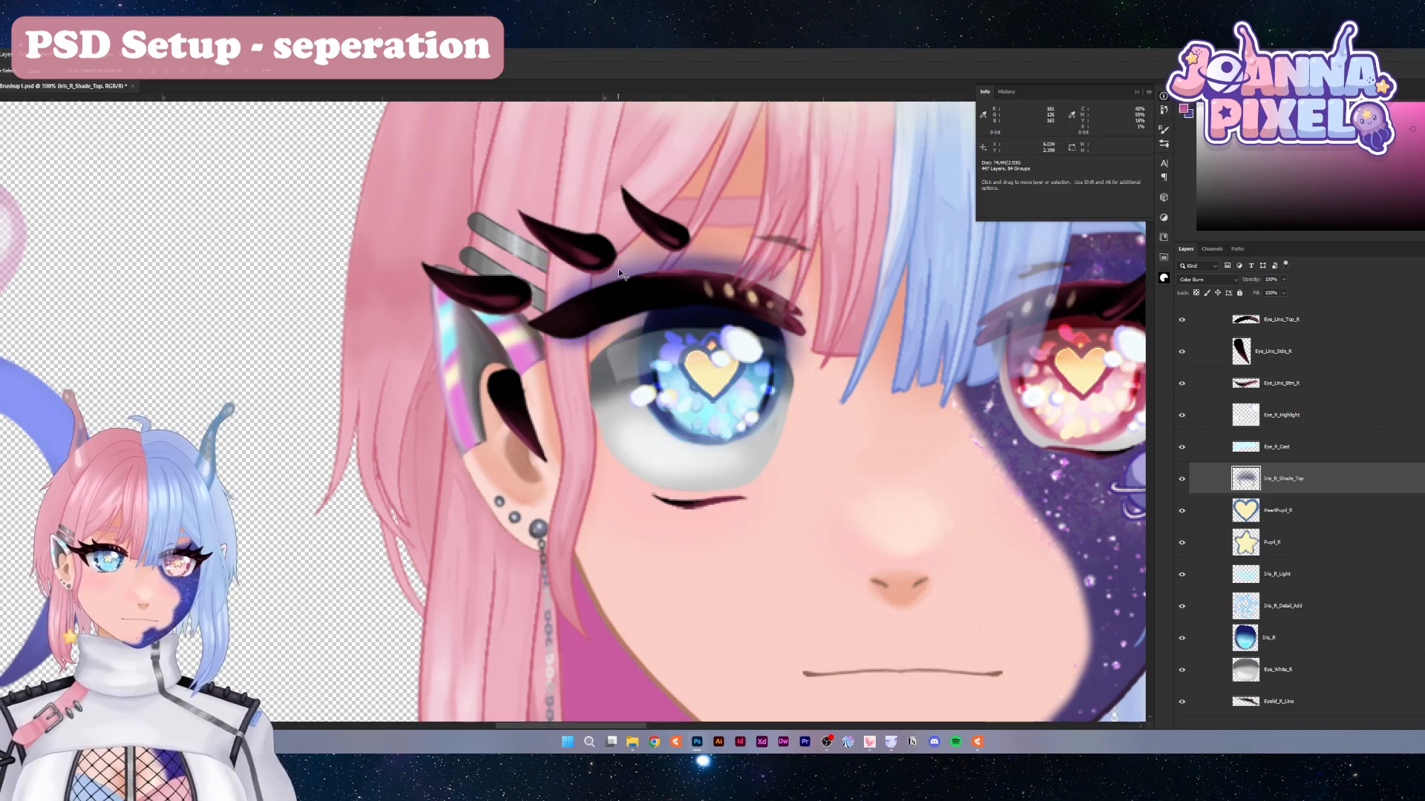
drag(618, 268, 627, 148)
Spread the Eye_R highlights, heart and star pupils, iris detail and iris out over the face as separate pieces
drag(742, 358, 939, 439)
drag(726, 374, 683, 614)
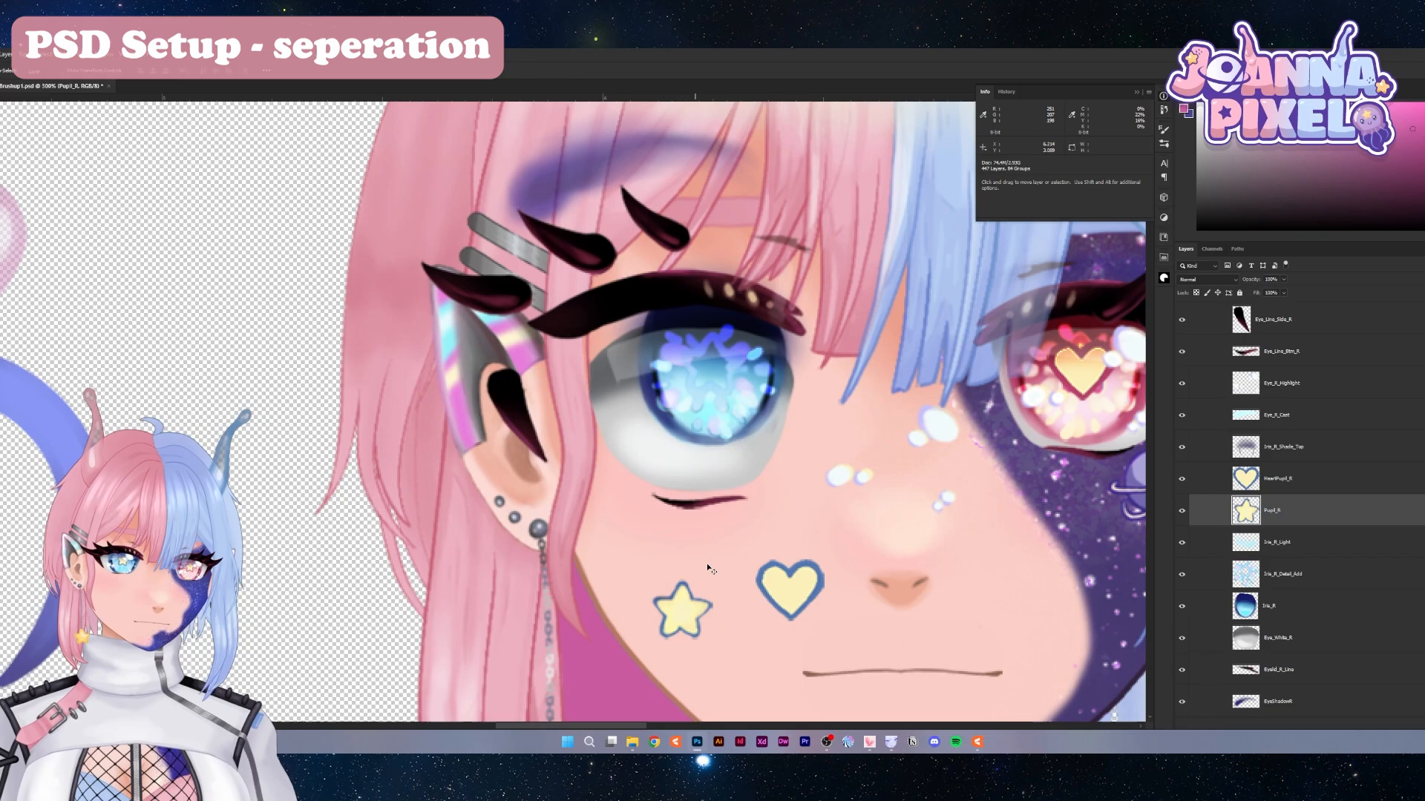
drag(717, 420, 526, 499)
drag(703, 425, 650, 553)
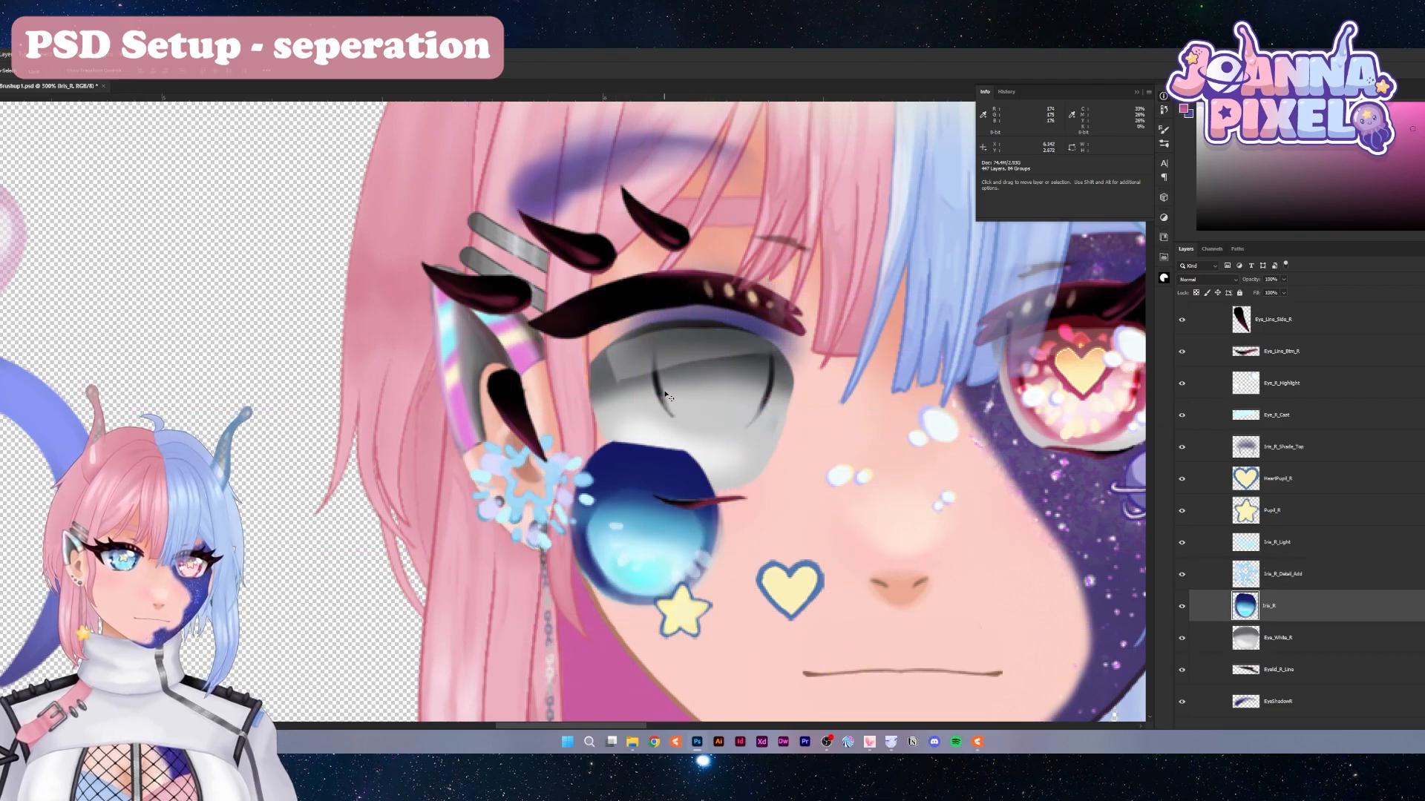
Spread out the remaining Eye_R pieces down to Eye_White_R, and restore every eye part to its original place
drag(623, 475, 250, 568)
drag(698, 561, 884, 532)
drag(617, 562, 464, 649)
drag(681, 358, 416, 342)
drag(697, 447, 659, 433)
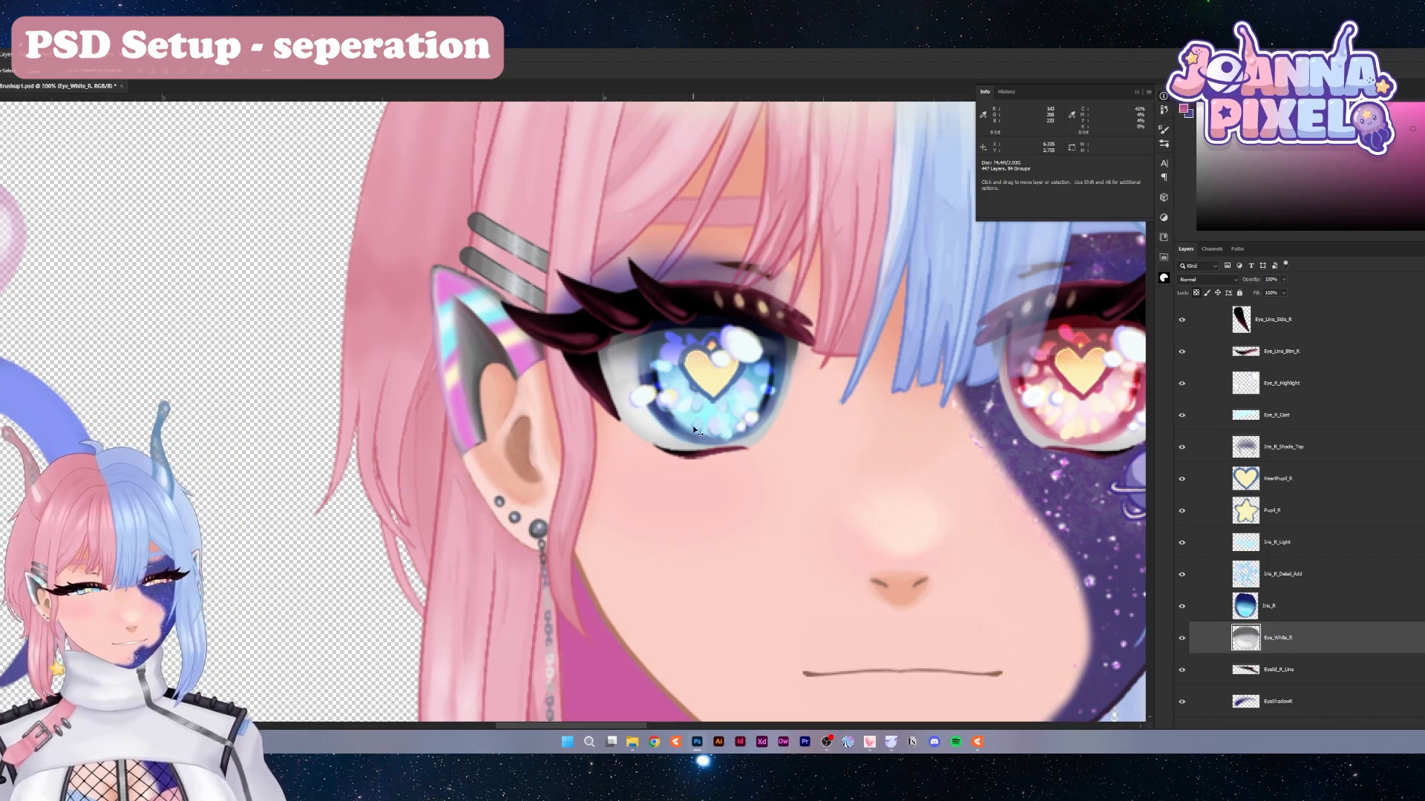
key(ctrl+minus)
key(ctrl+minus)
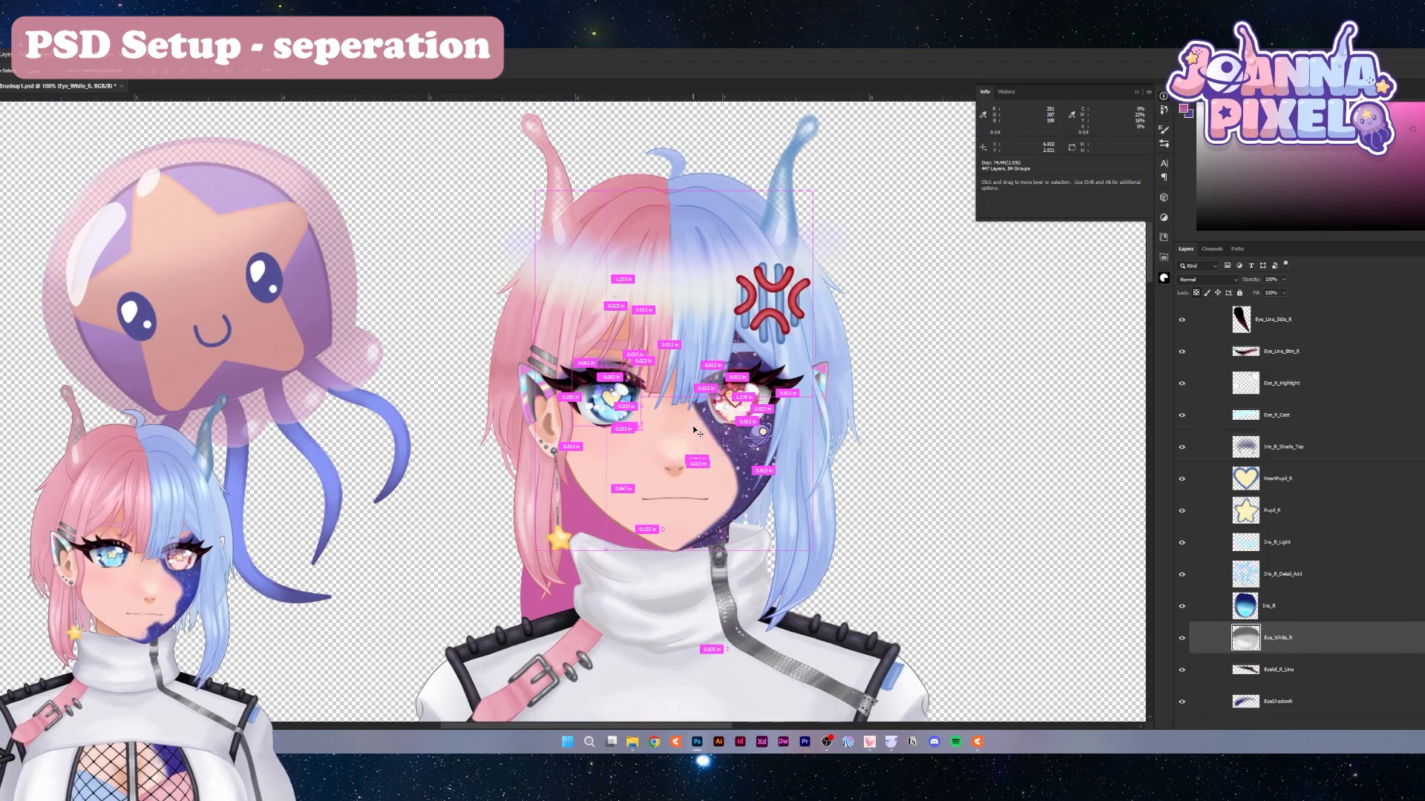
Move the Face_Base_Underfill layer out from behind the face to demonstrate the underfill, and undo the move
key(ctrl+plus)
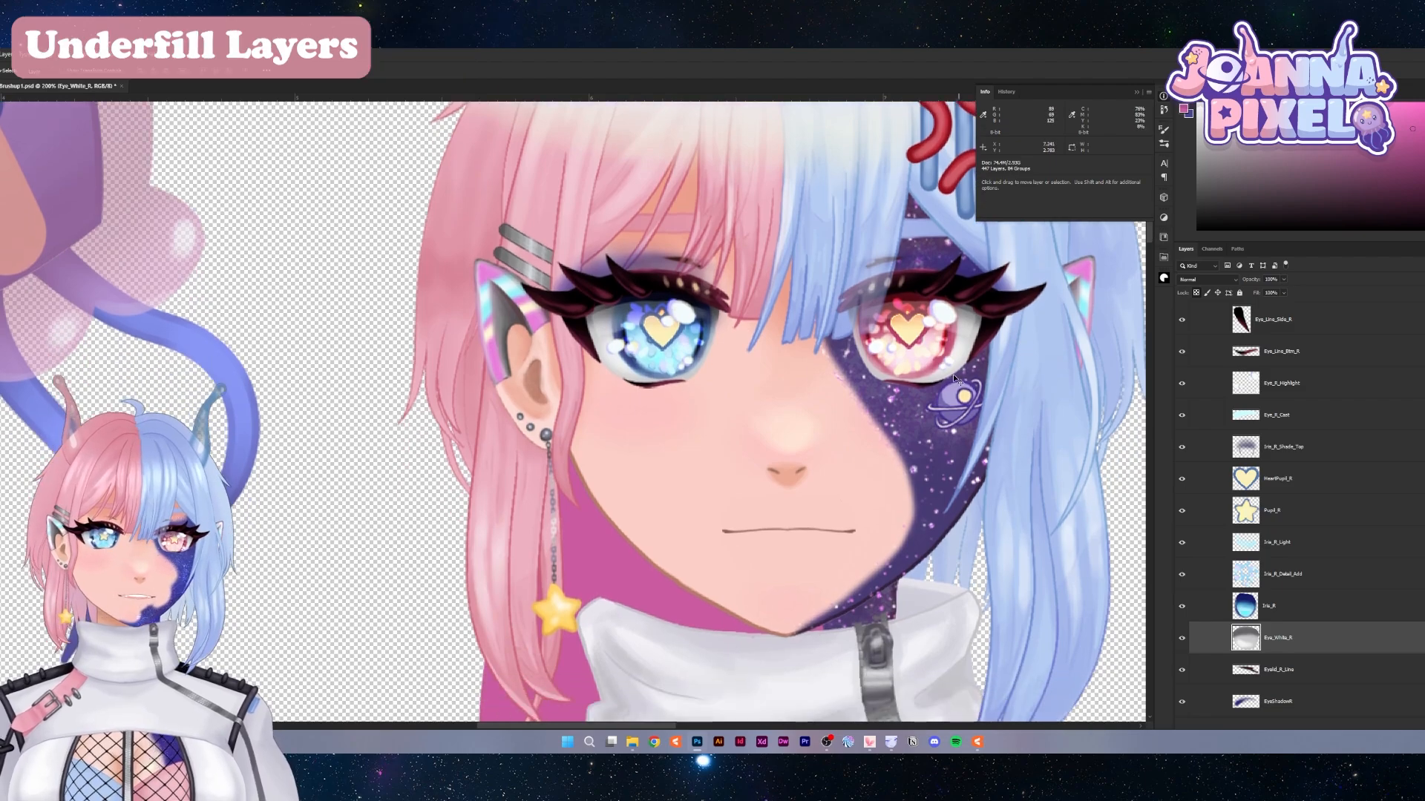
scroll(952, 374, down, 3)
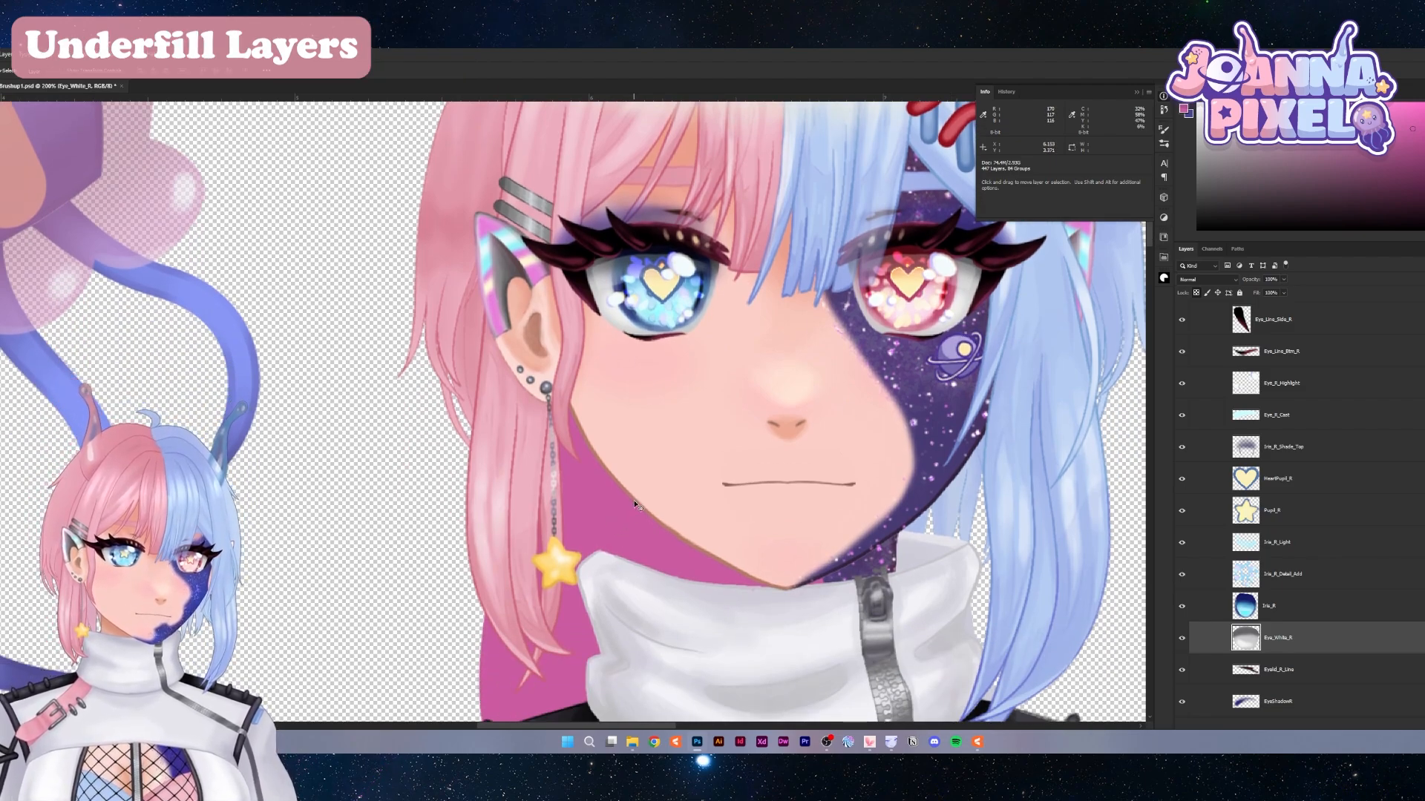
ctrl+click(634, 504)
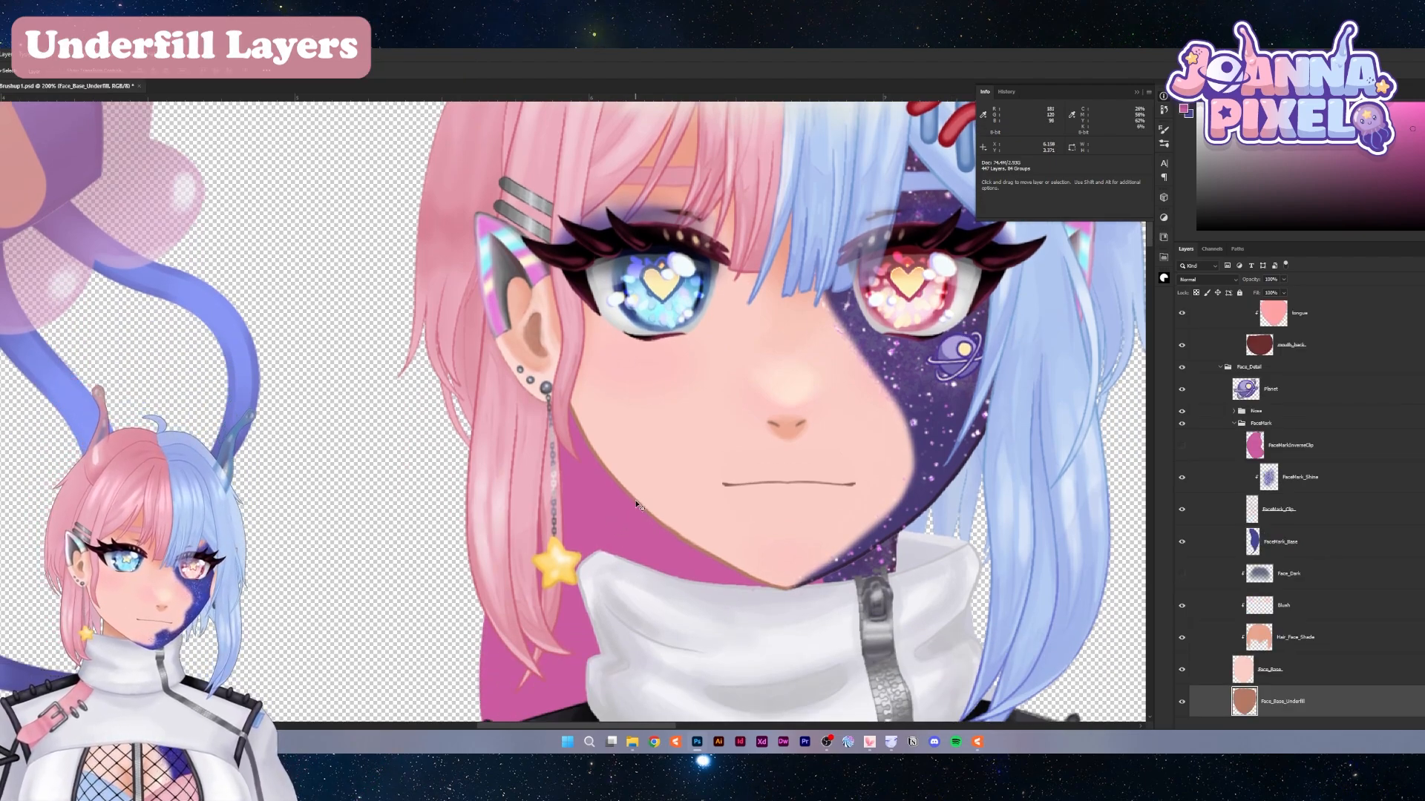
drag(636, 504, 141, 541)
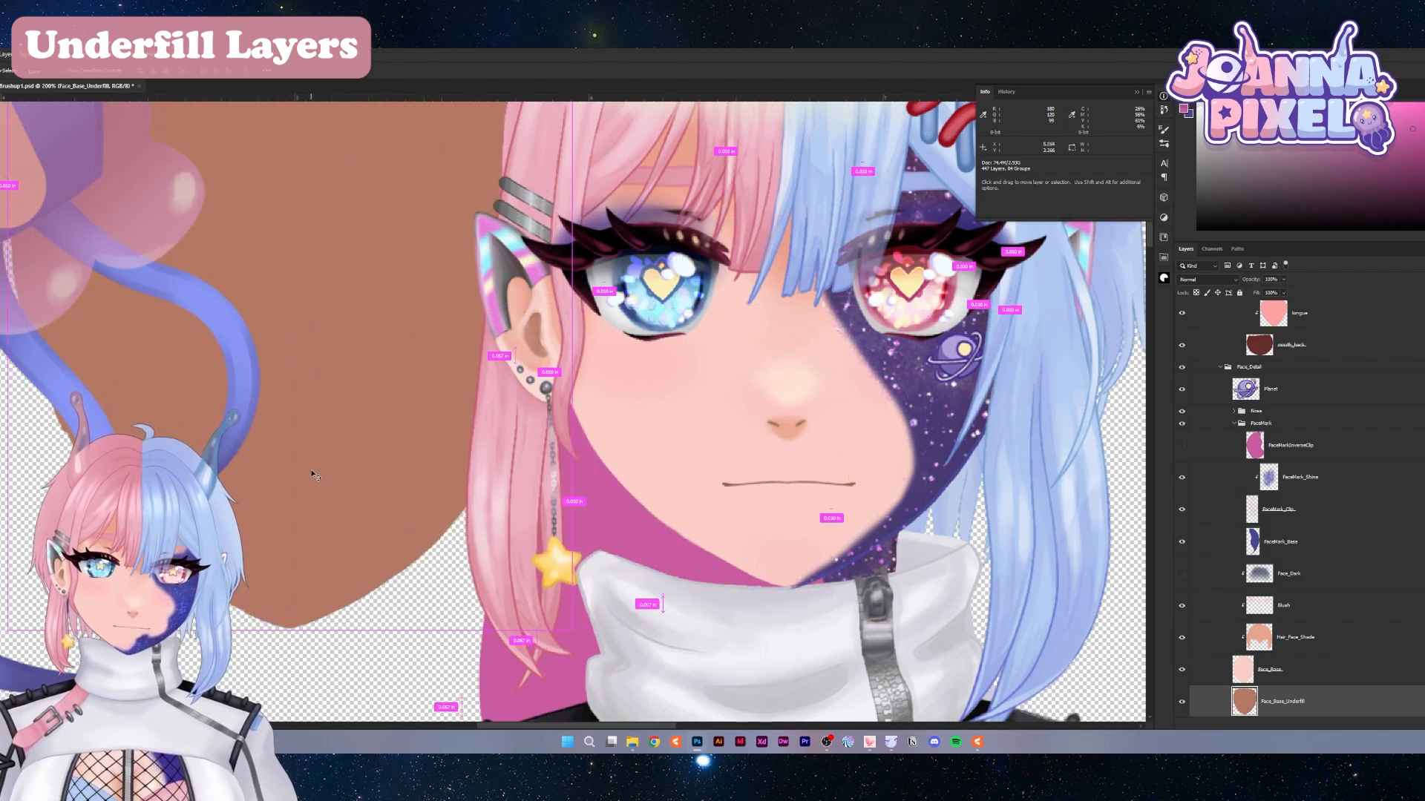
key(ctrl+z)
scroll(661, 457, down, 4)
scroll(660, 458, up, 2)
scroll(660, 458, up, 3)
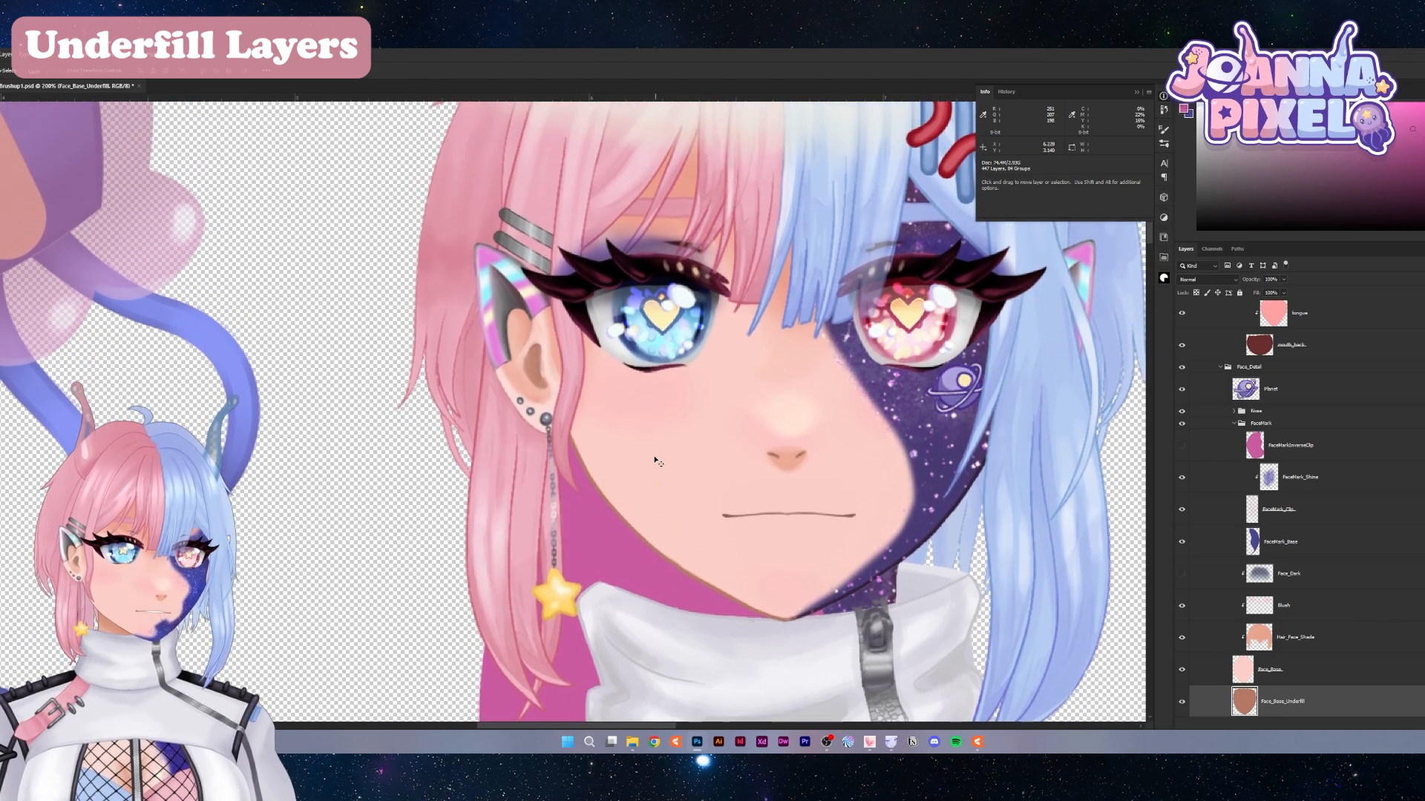
Delete the Face_Base_Underfill layer and place a duplicate of Face_Base directly beneath the original
click(1365, 669)
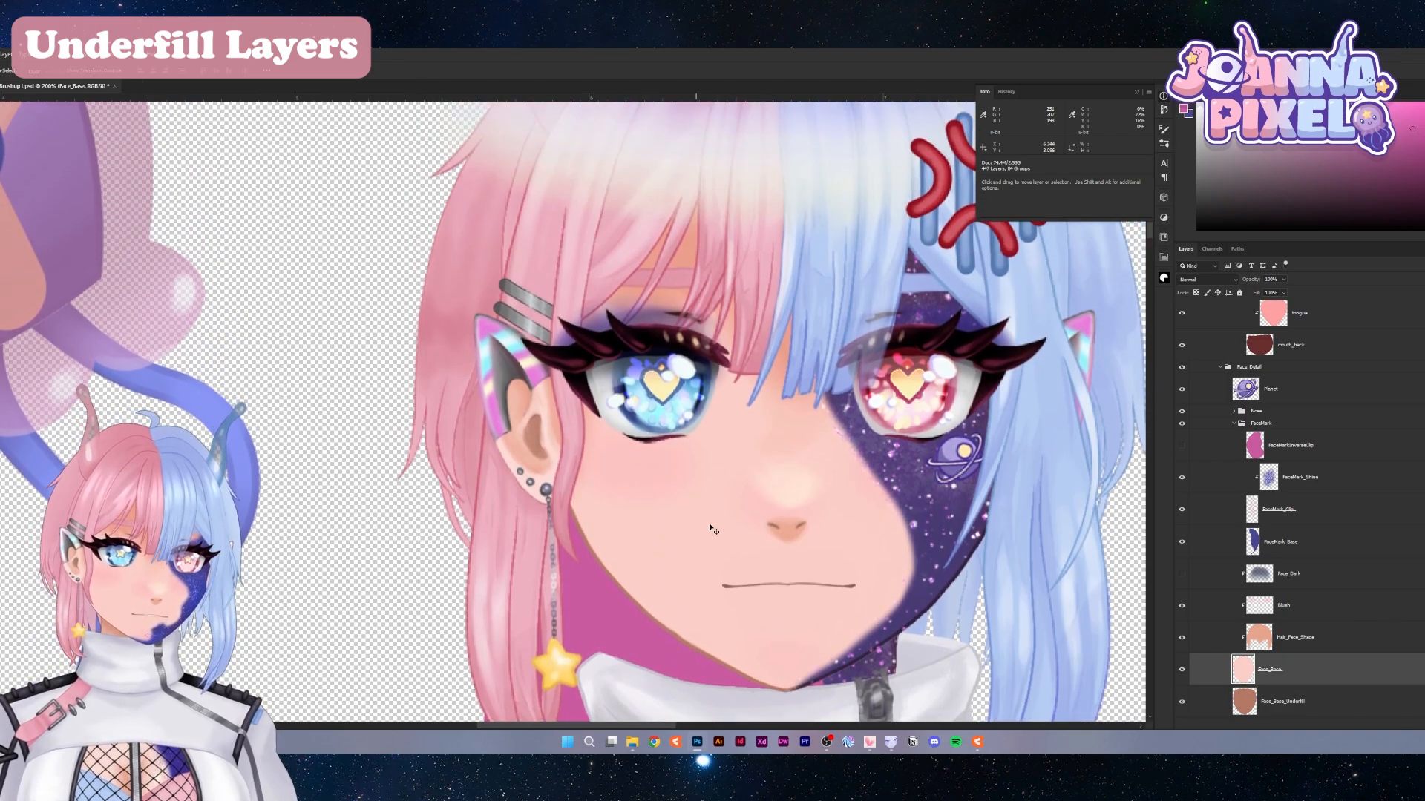
scroll(1369, 608, down, 2)
click(1366, 609)
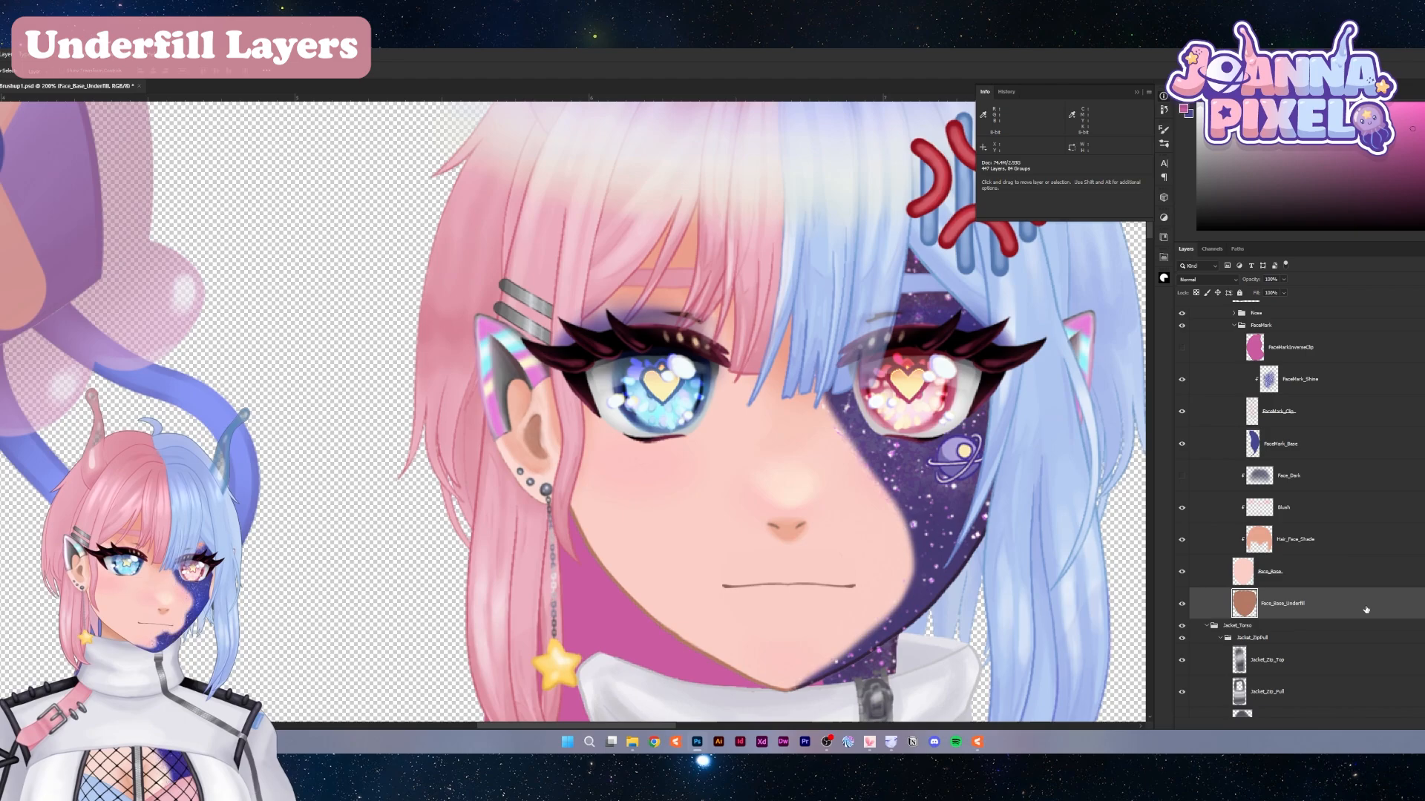
key(Delete)
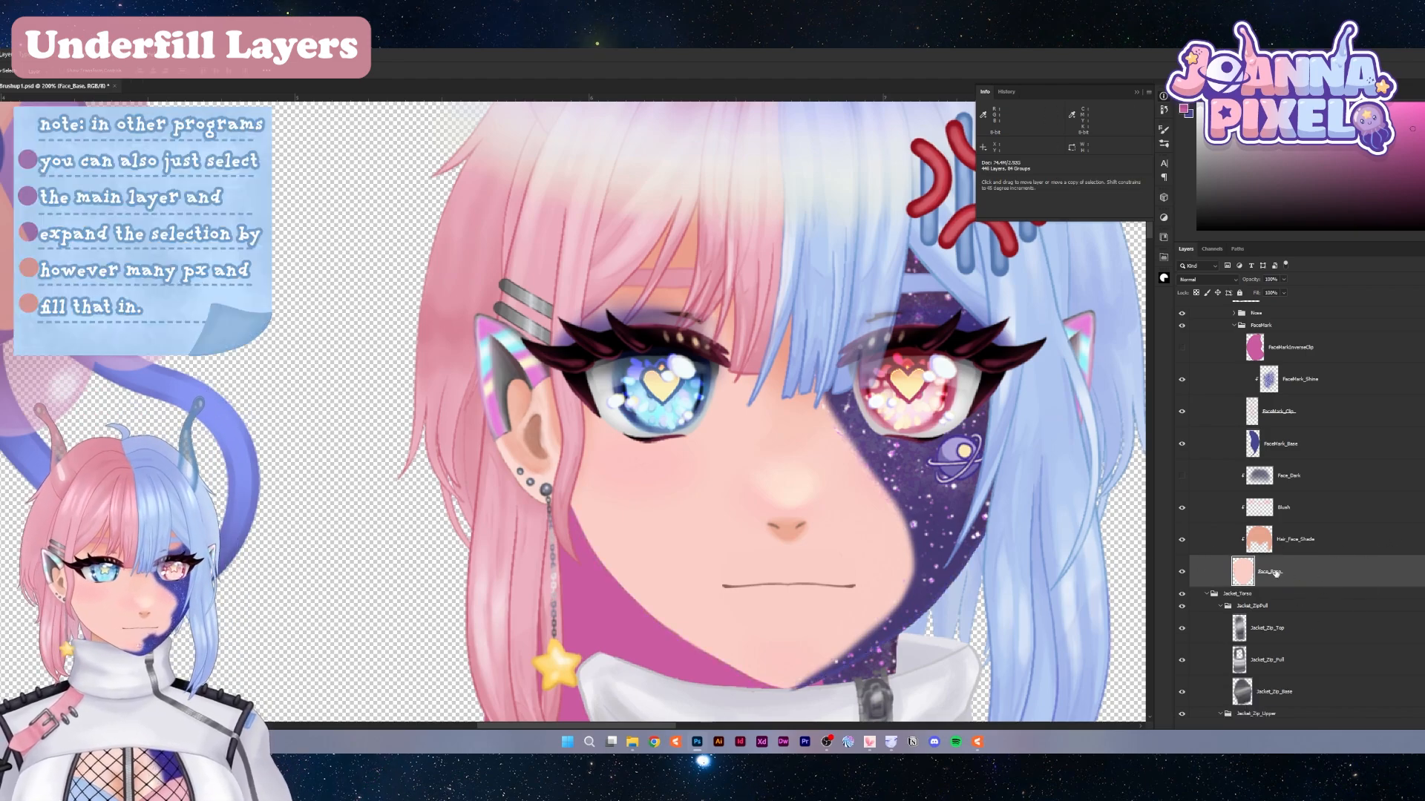
drag(1275, 572, 1273, 593)
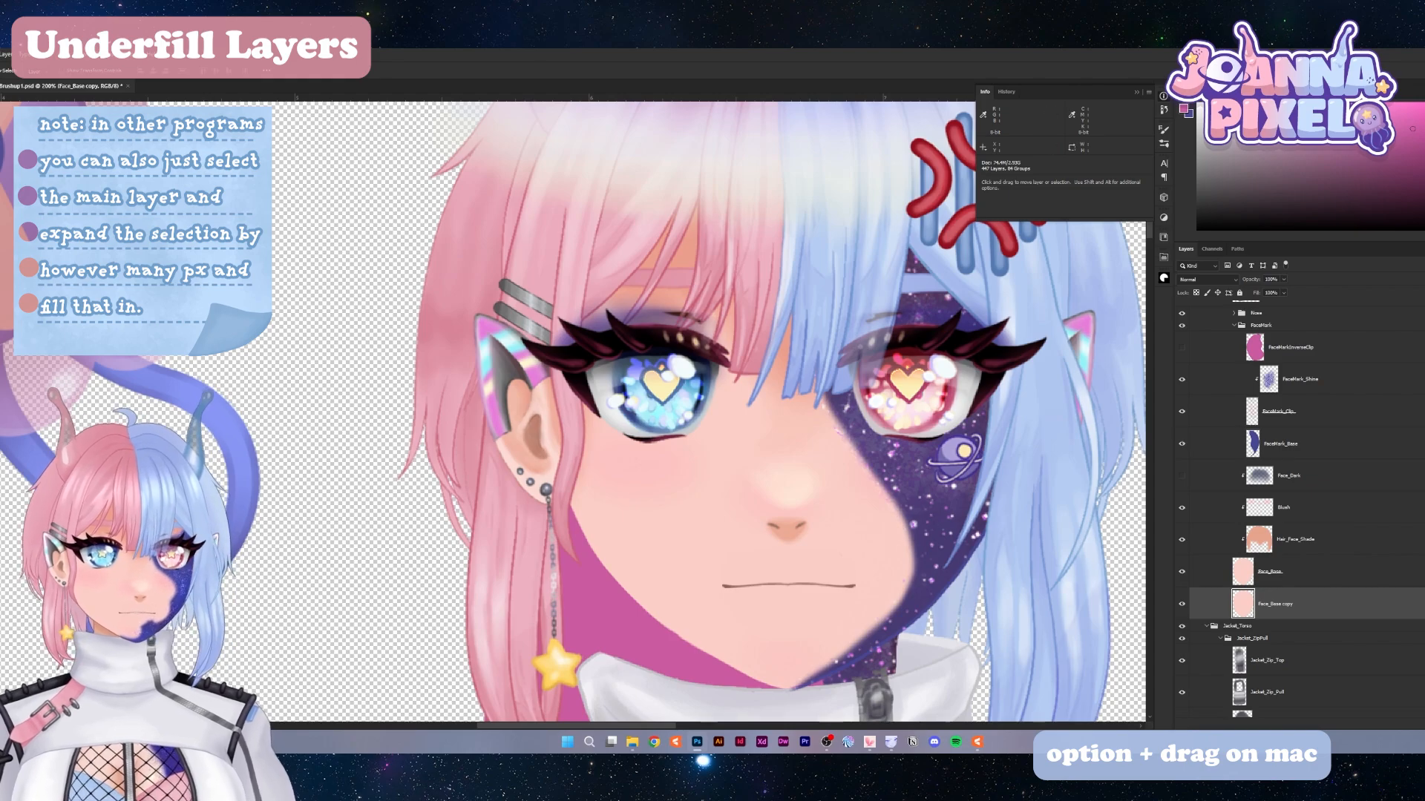
Add a 3 px outside white stroke to the Face_Base copy and rasterize its layer style
click(5, 55)
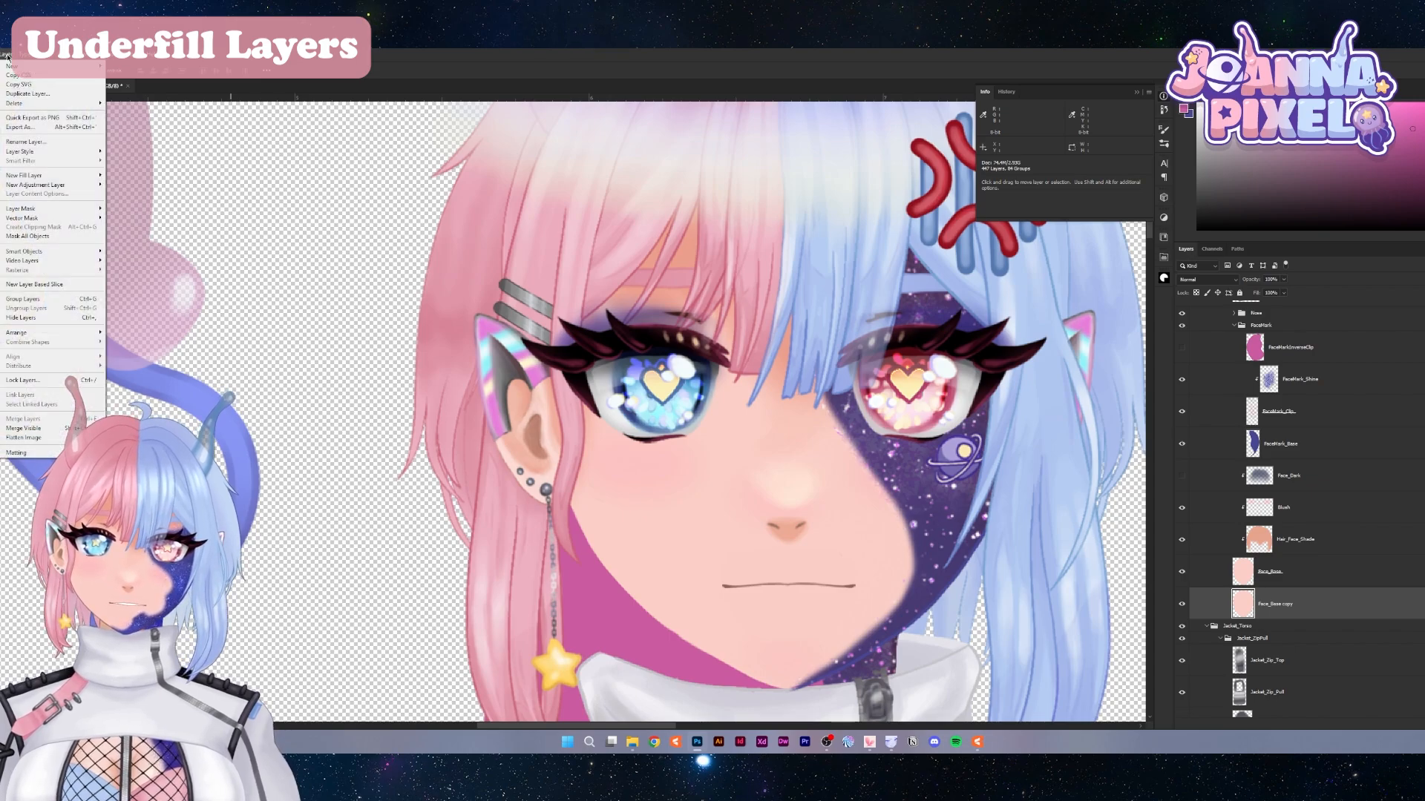
mouse_move(44, 151)
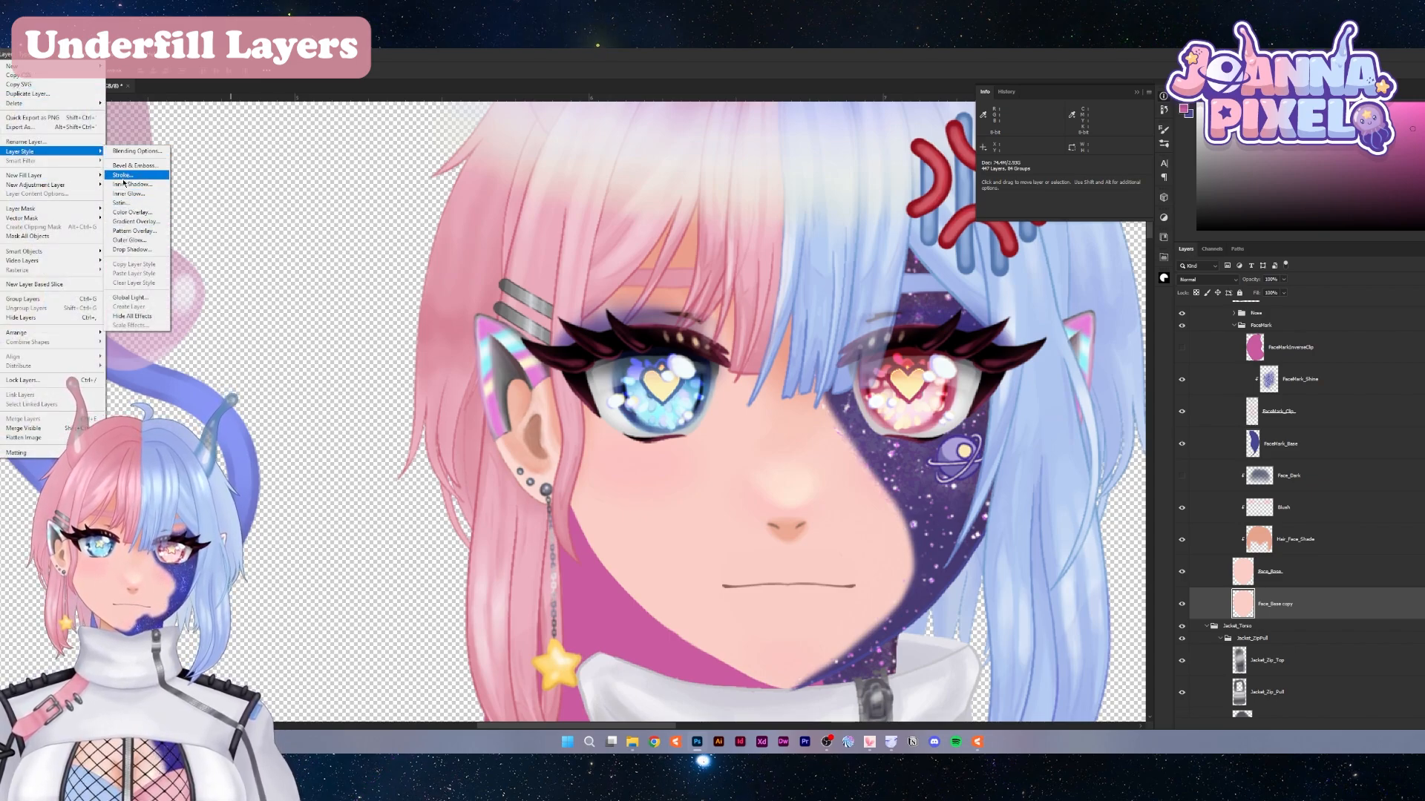
click(124, 176)
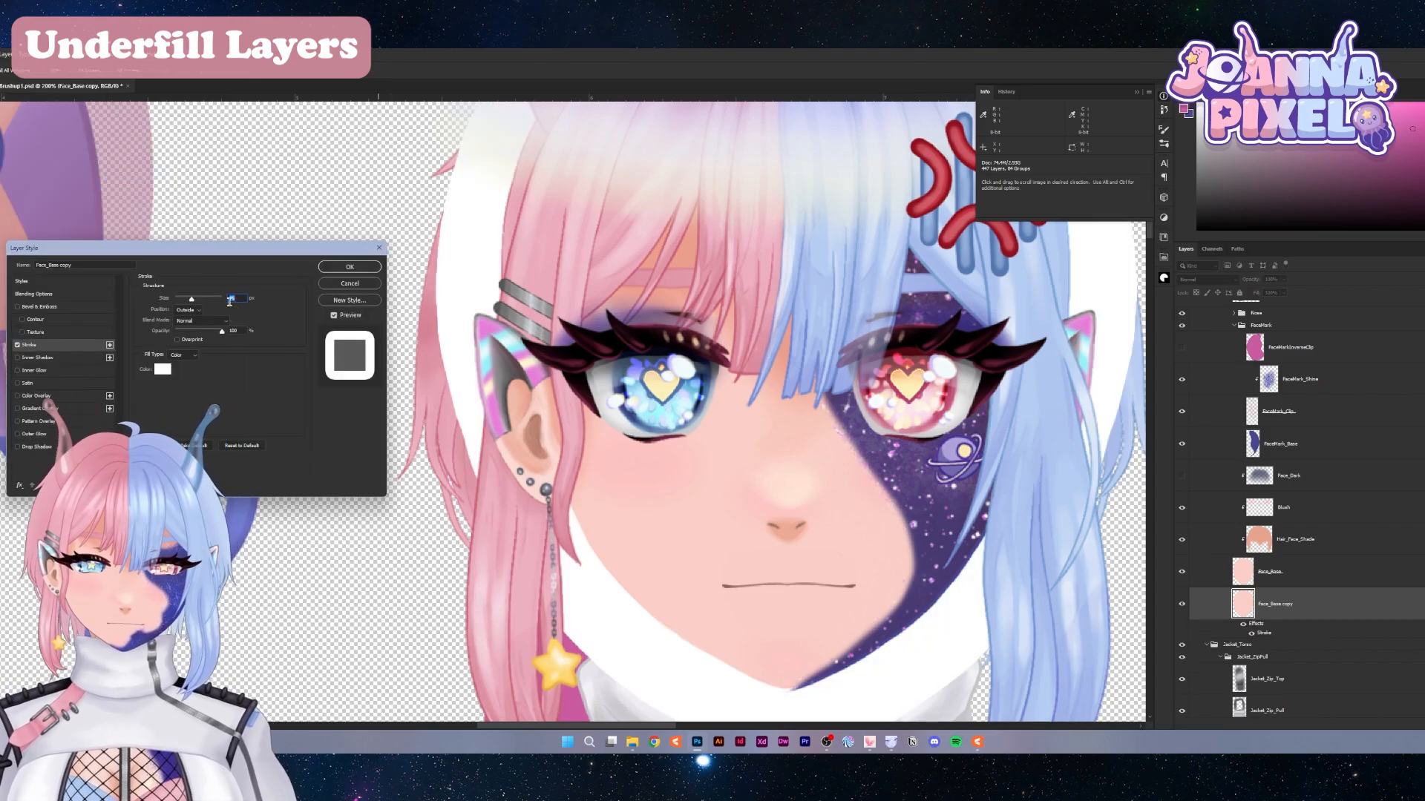
text(3)
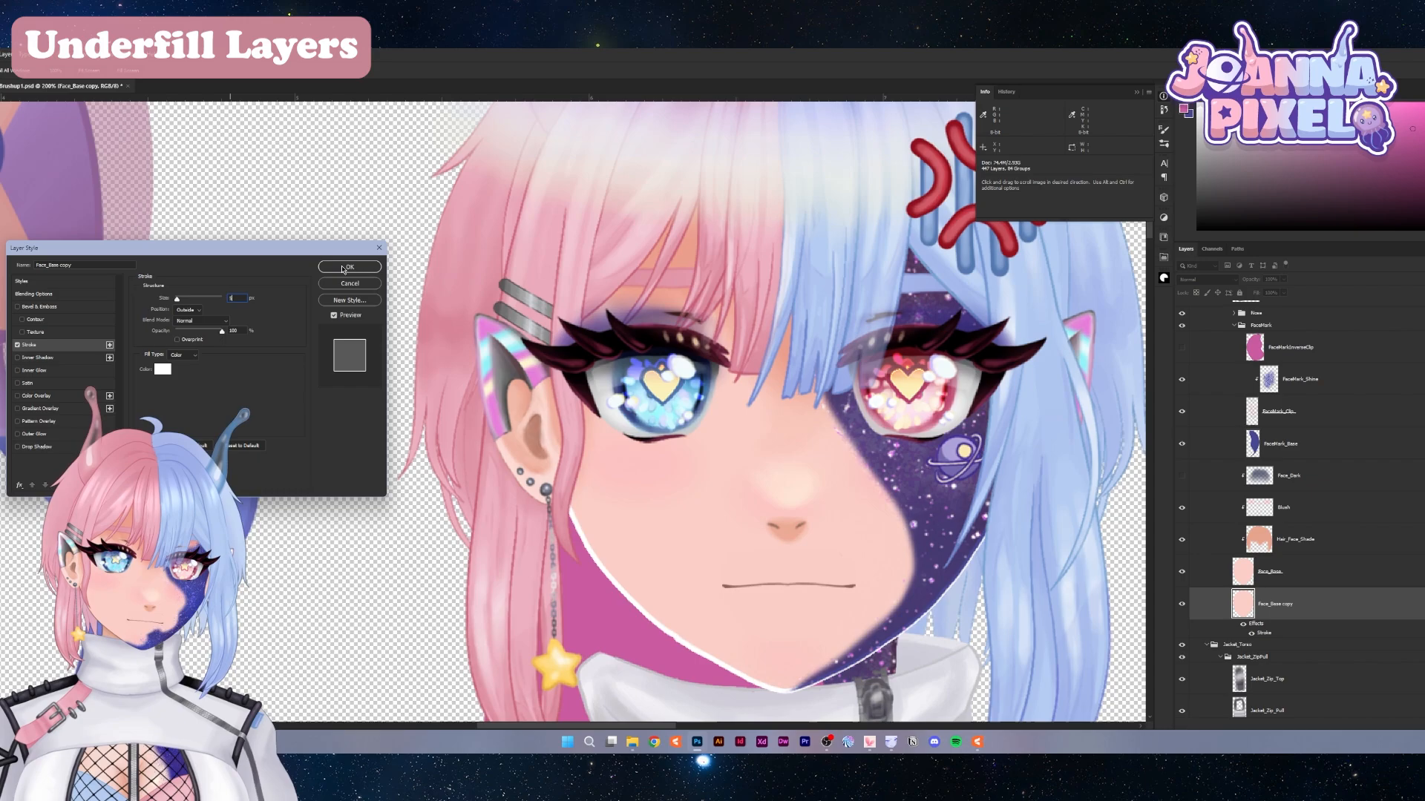
key(Return)
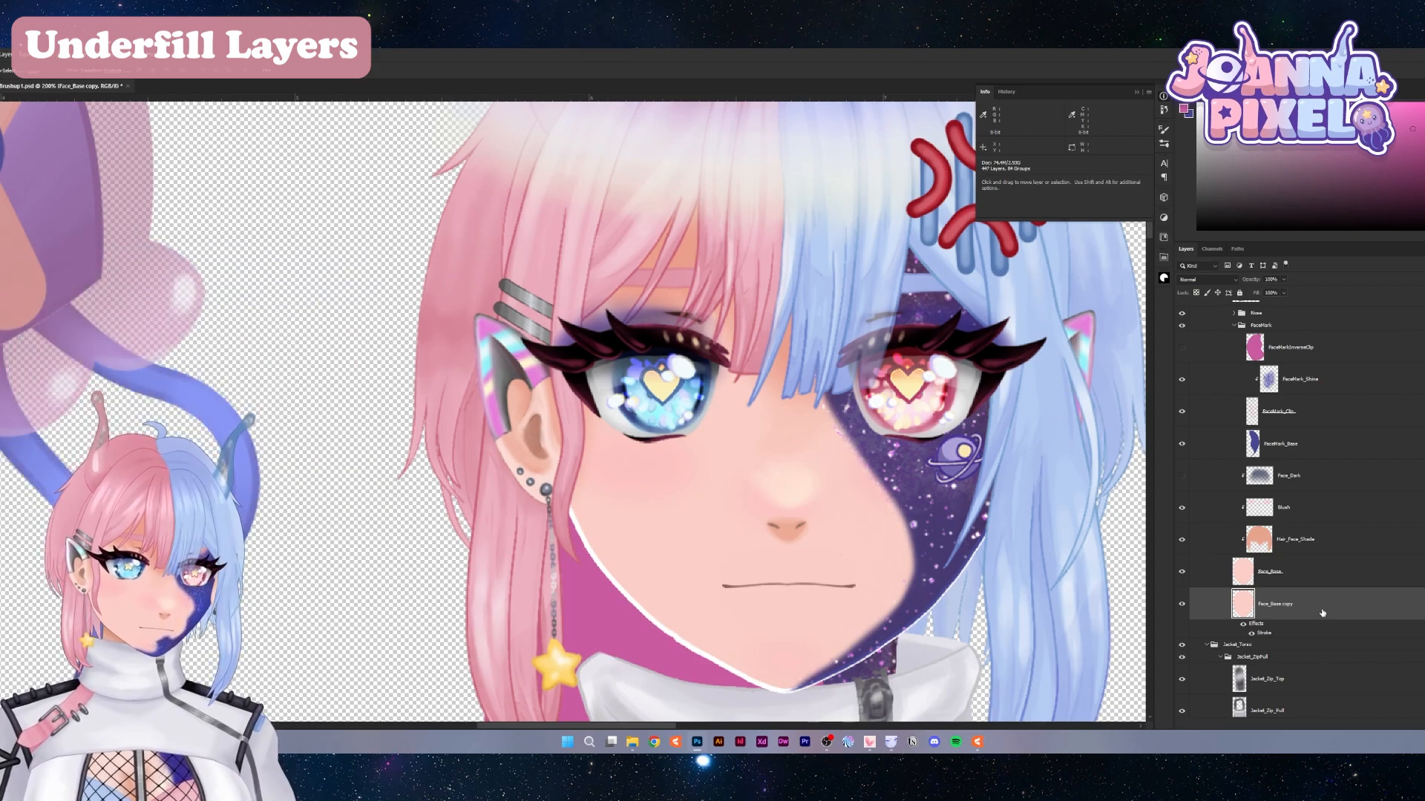
right_click(1322, 613)
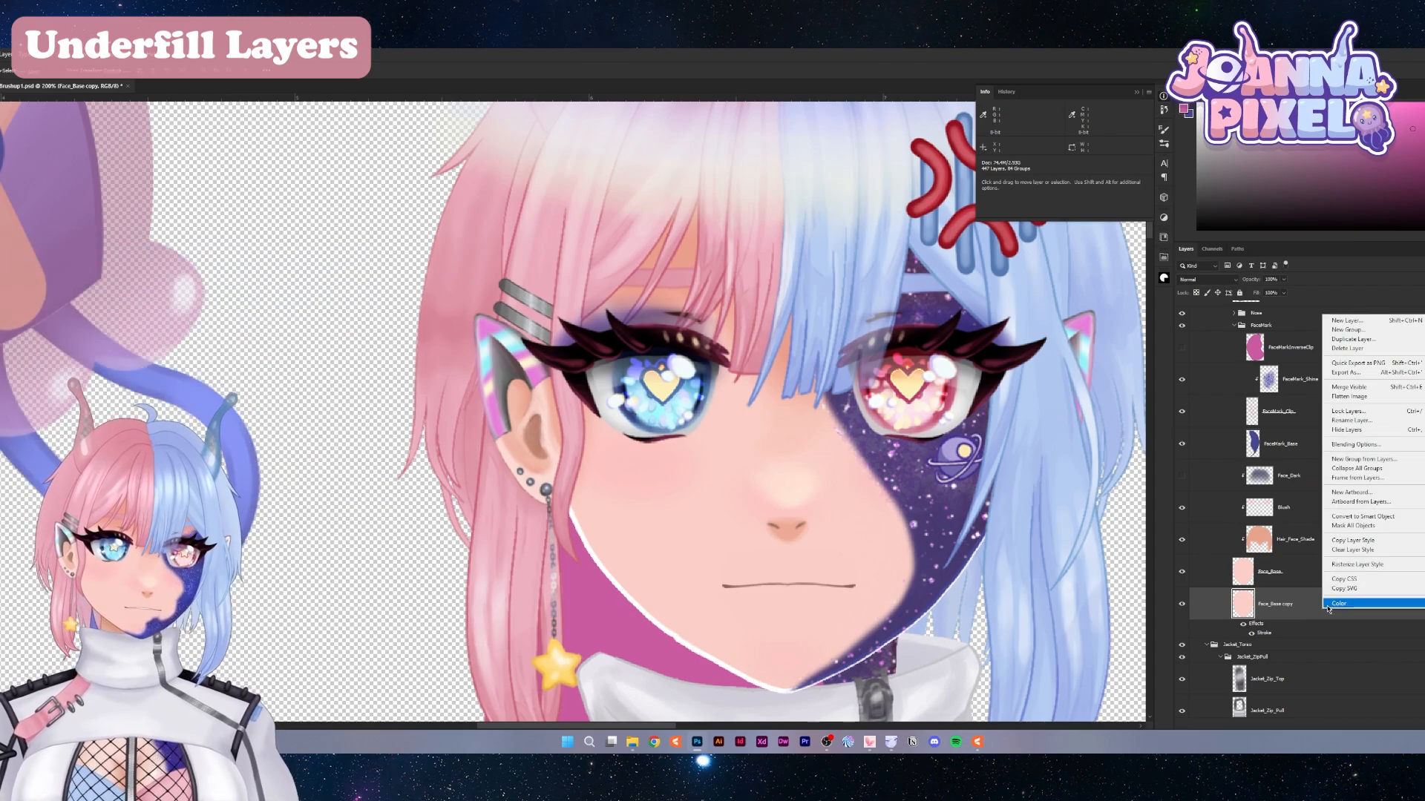
click(1356, 563)
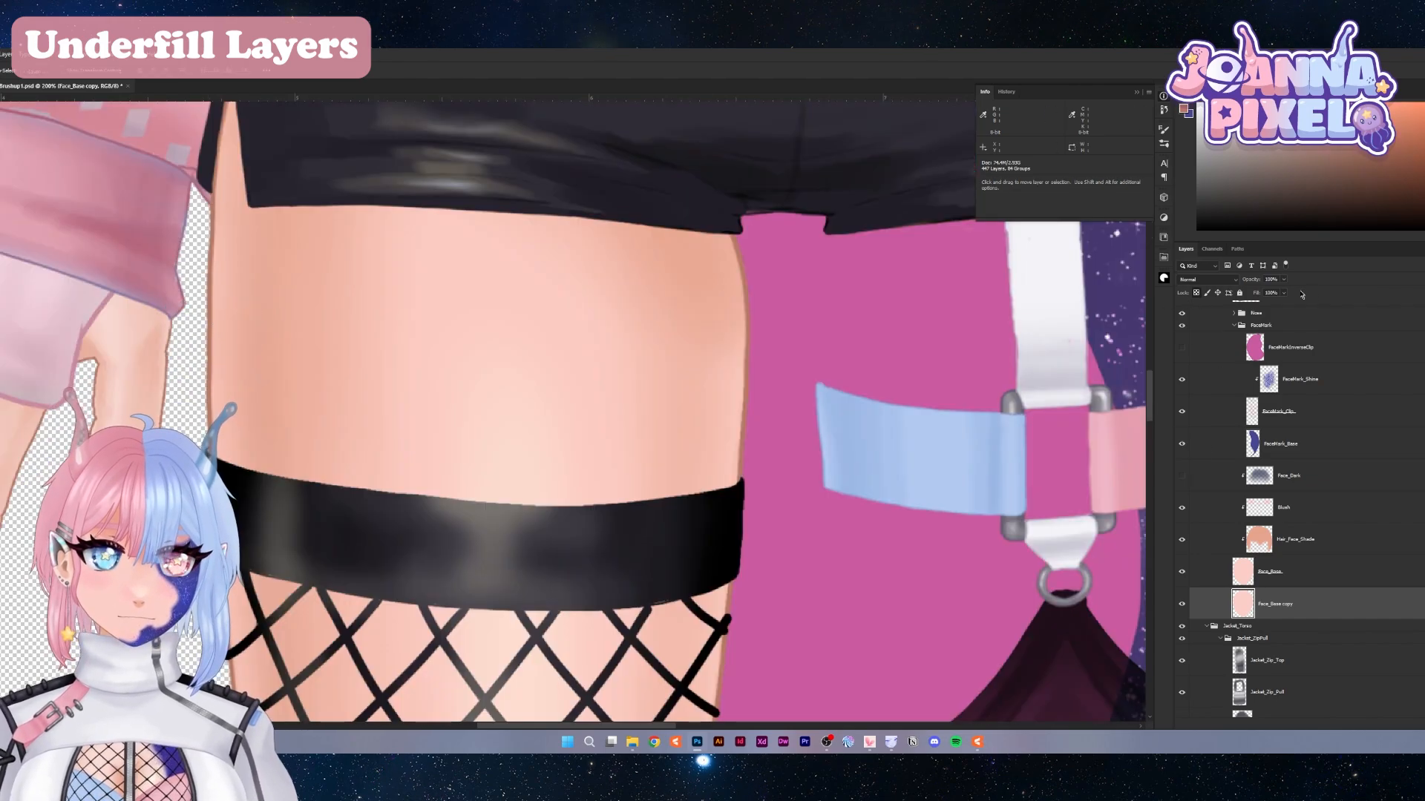
Paint the whole Face_Base copy, including its outline, brown with a greatly enlarged brush
drag(1149, 421, 1121, 234)
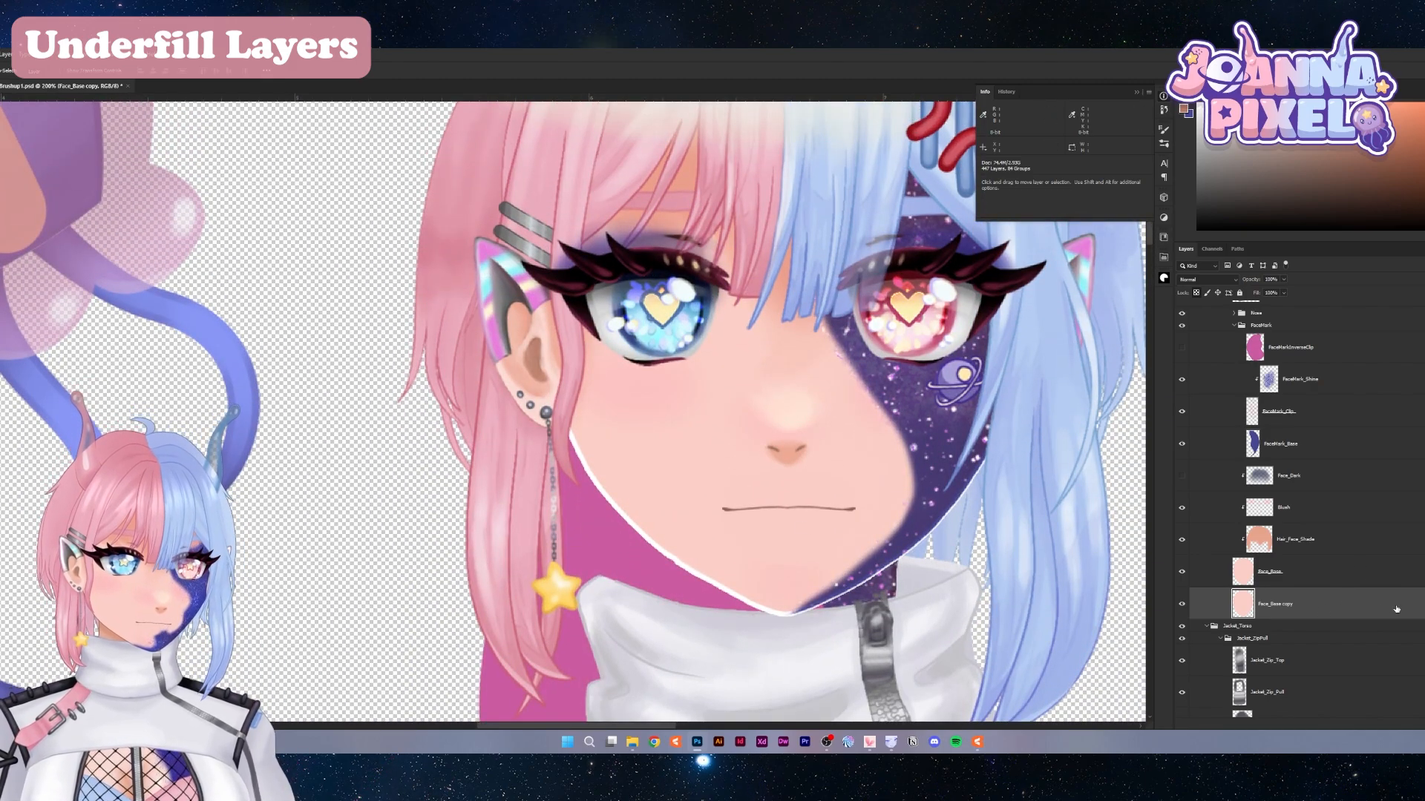
key(b)
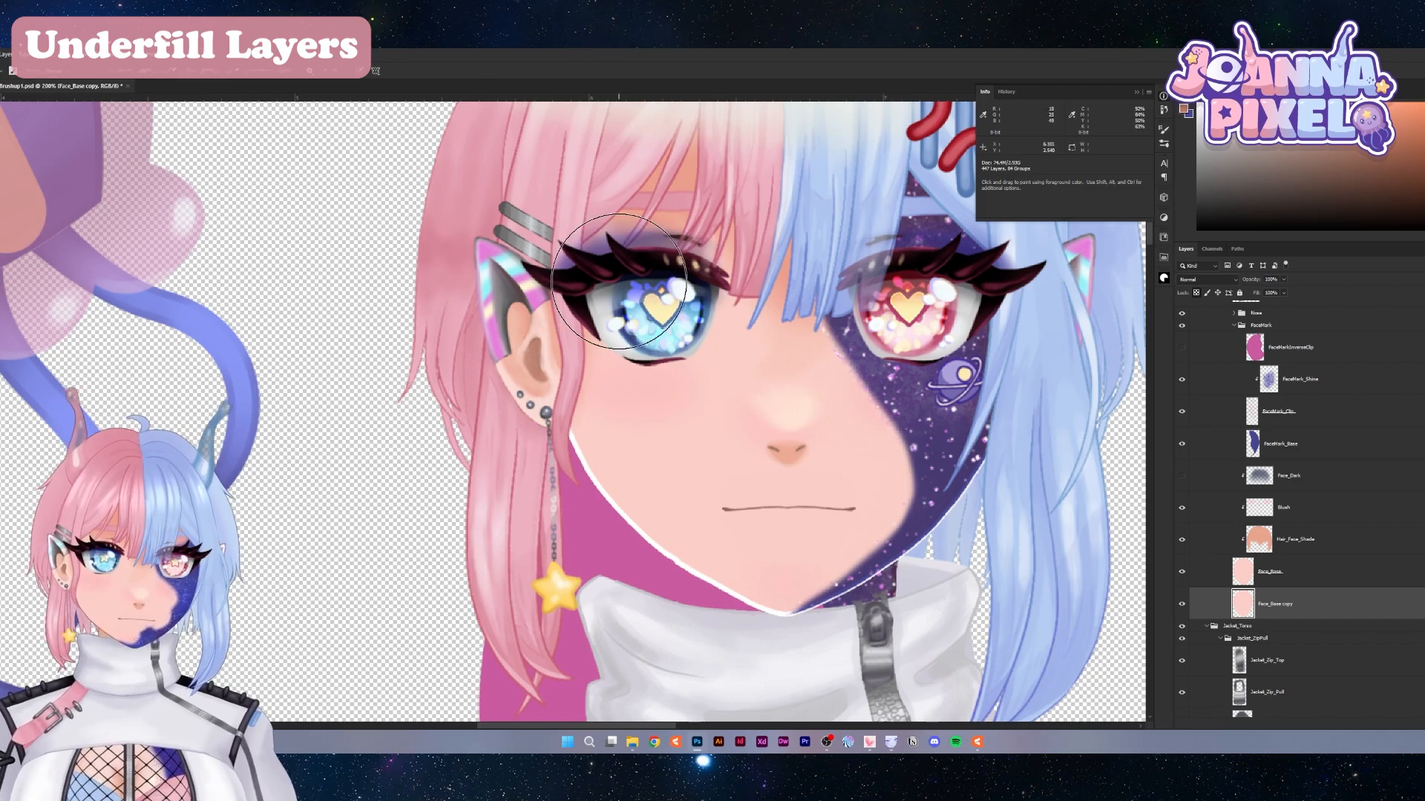
key(bracketright)
key(bracketright)
key(bracketright)
key(bracketright)
key(bracketright)
key(bracketright)
mouse_move(653, 356)
mouse_down()
mouse_move(964, 414)
mouse_move(712, 45)
mouse_move(881, 123)
mouse_move(596, 266)
mouse_move(630, 312)
mouse_up()
scroll(740, 410, up, 2)
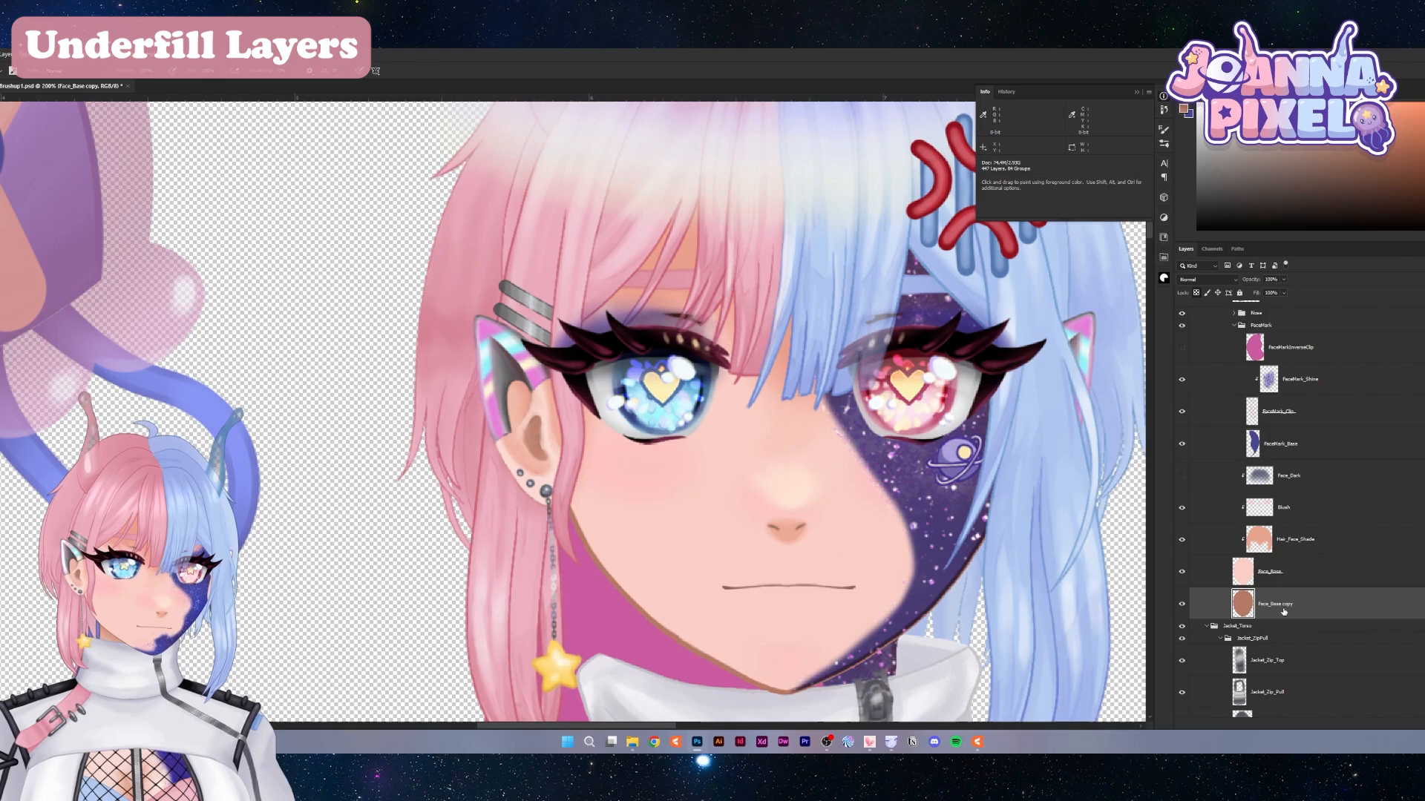
Rename the brown Face_Base copy as Face_Base_Underfill
click(1292, 604)
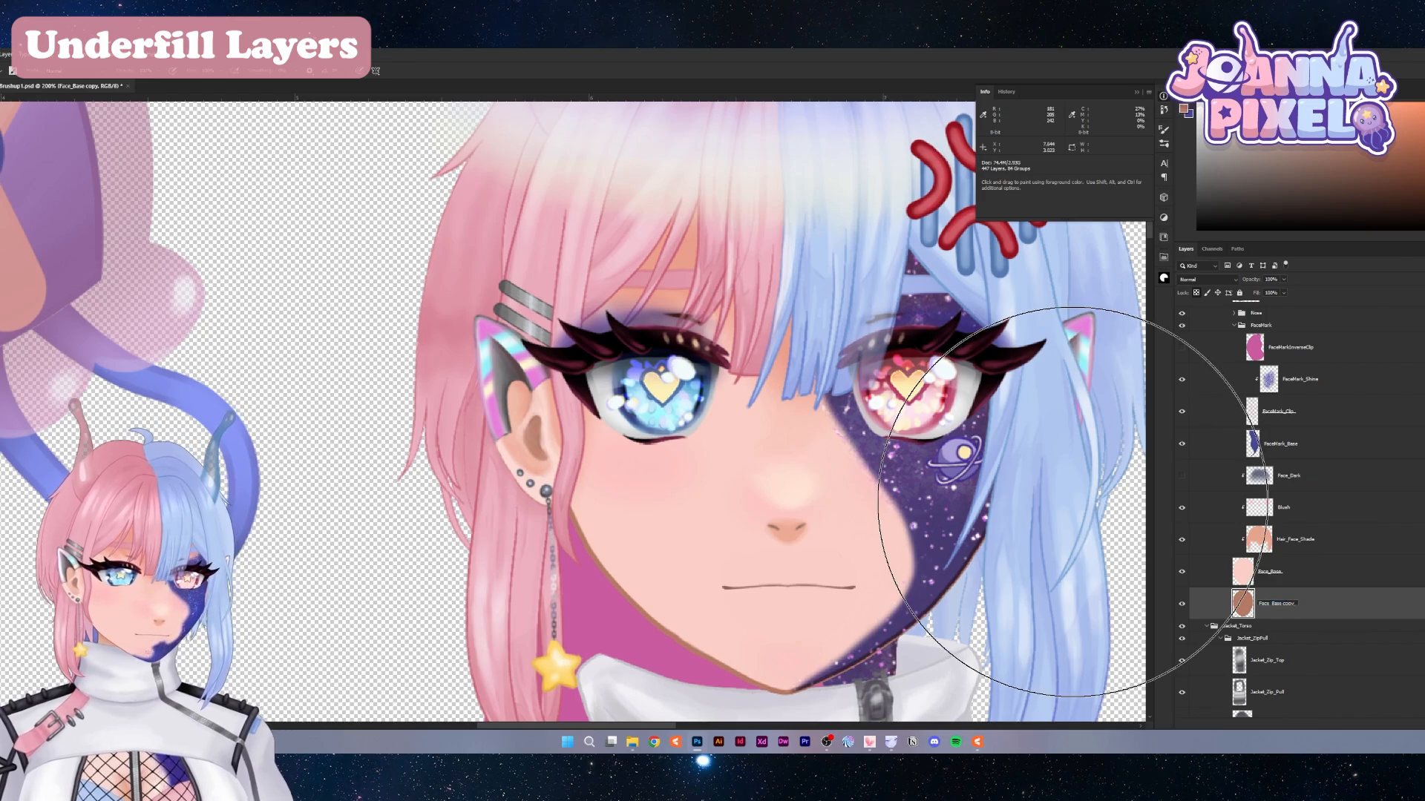
text(_Under)
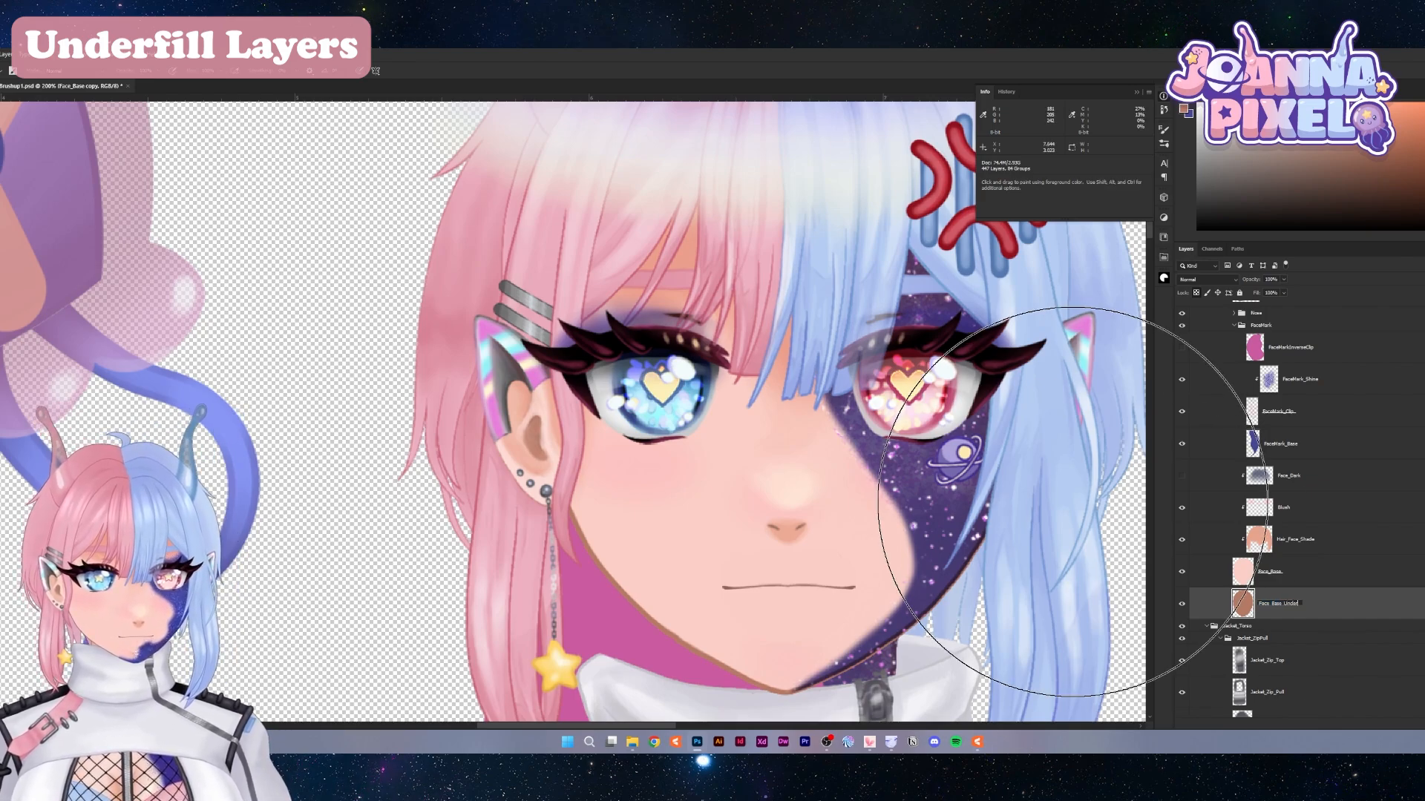
text(fill)
key(Return)
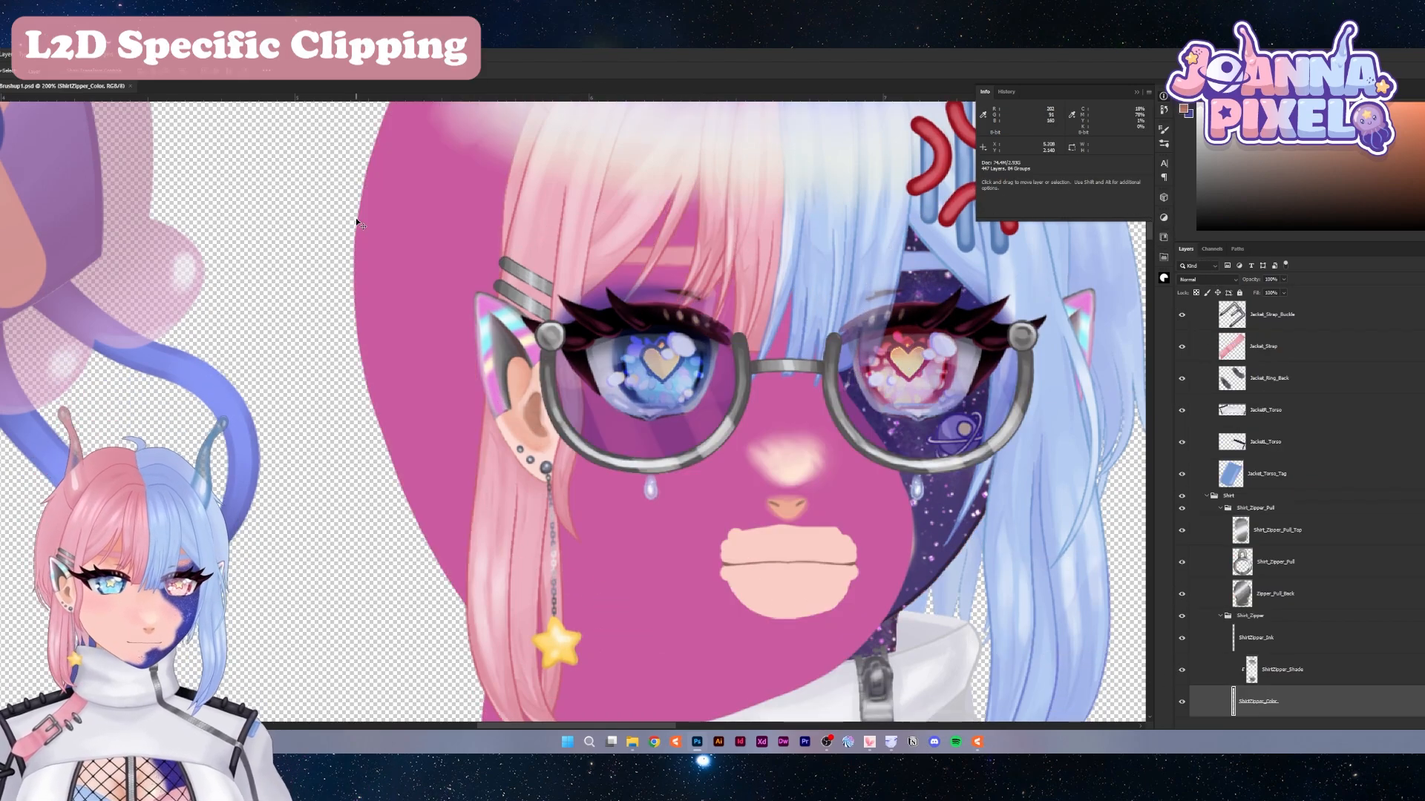
Examine the pink inverse clipping shapes over the model's face, torso and legs
key(ctrl+minus)
key(ctrl+minus)
key(ctrl+minus)
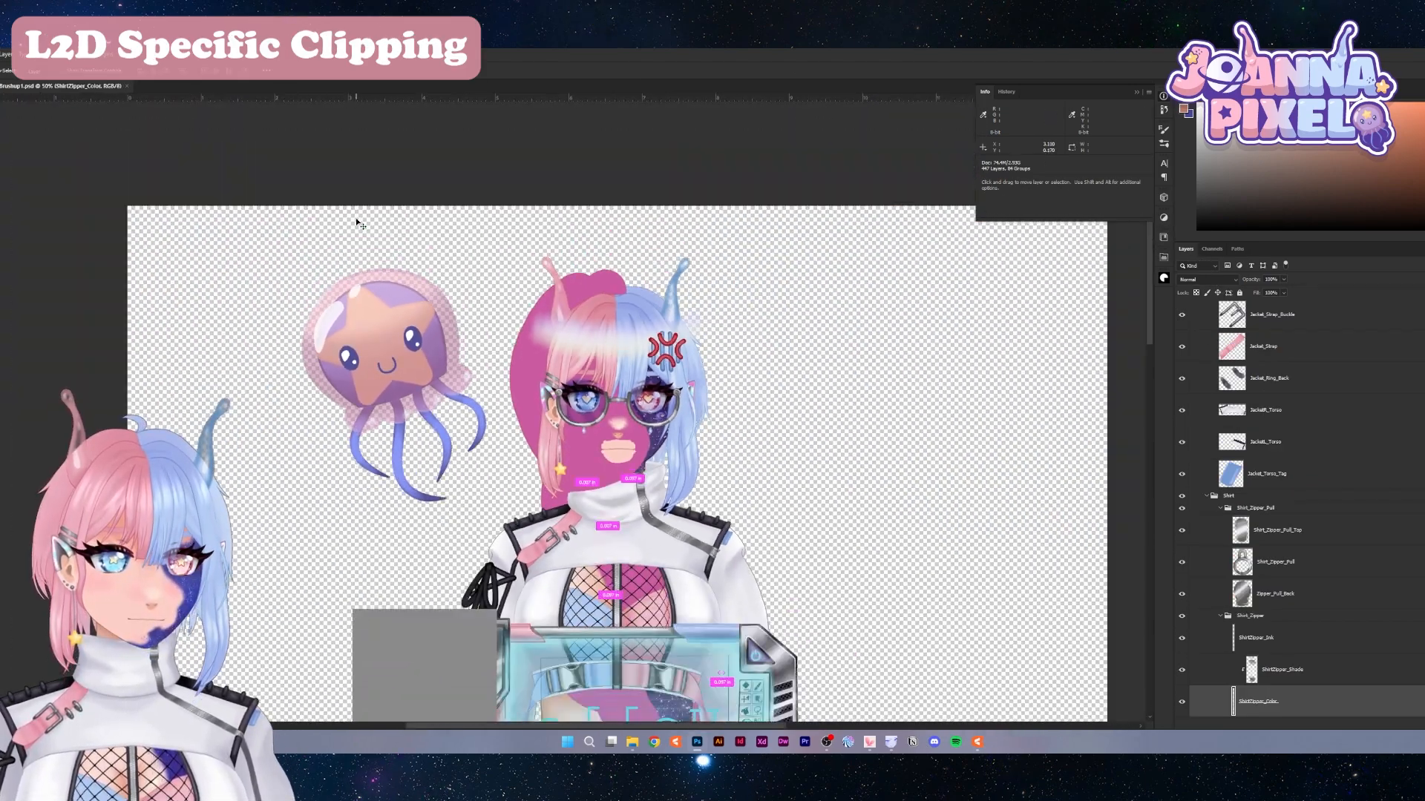
drag(843, 547, 896, 305)
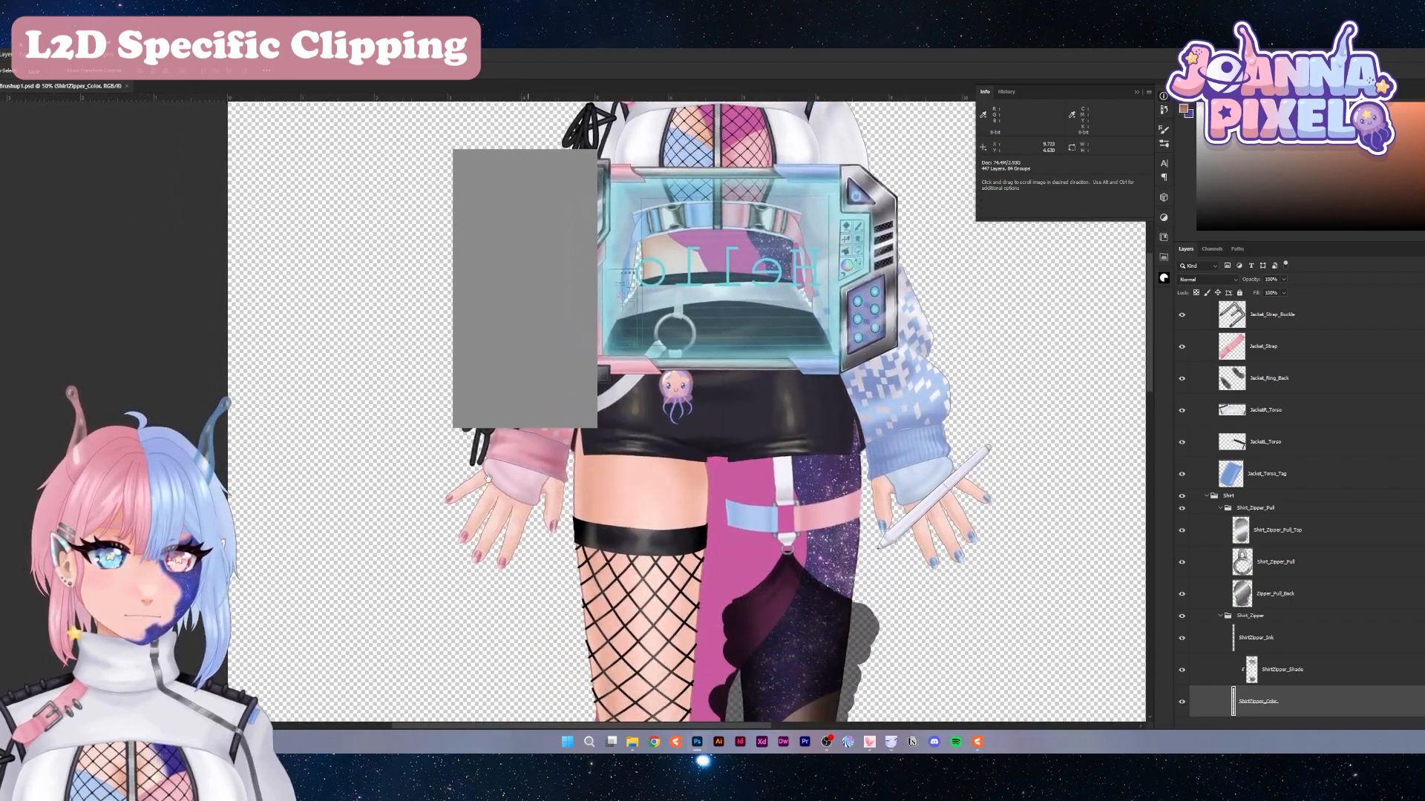
drag(432, 200, 350, 438)
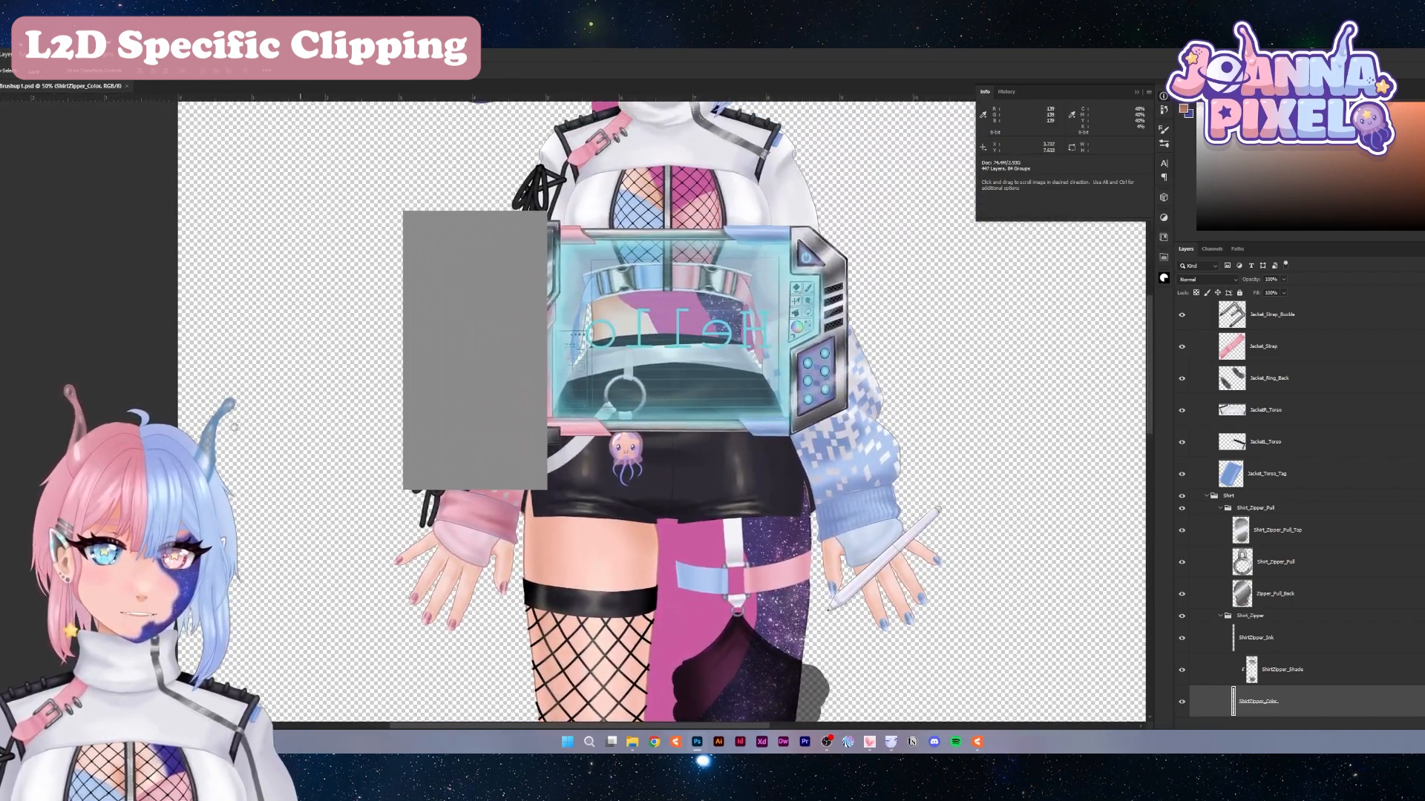
drag(266, 493, 415, 658)
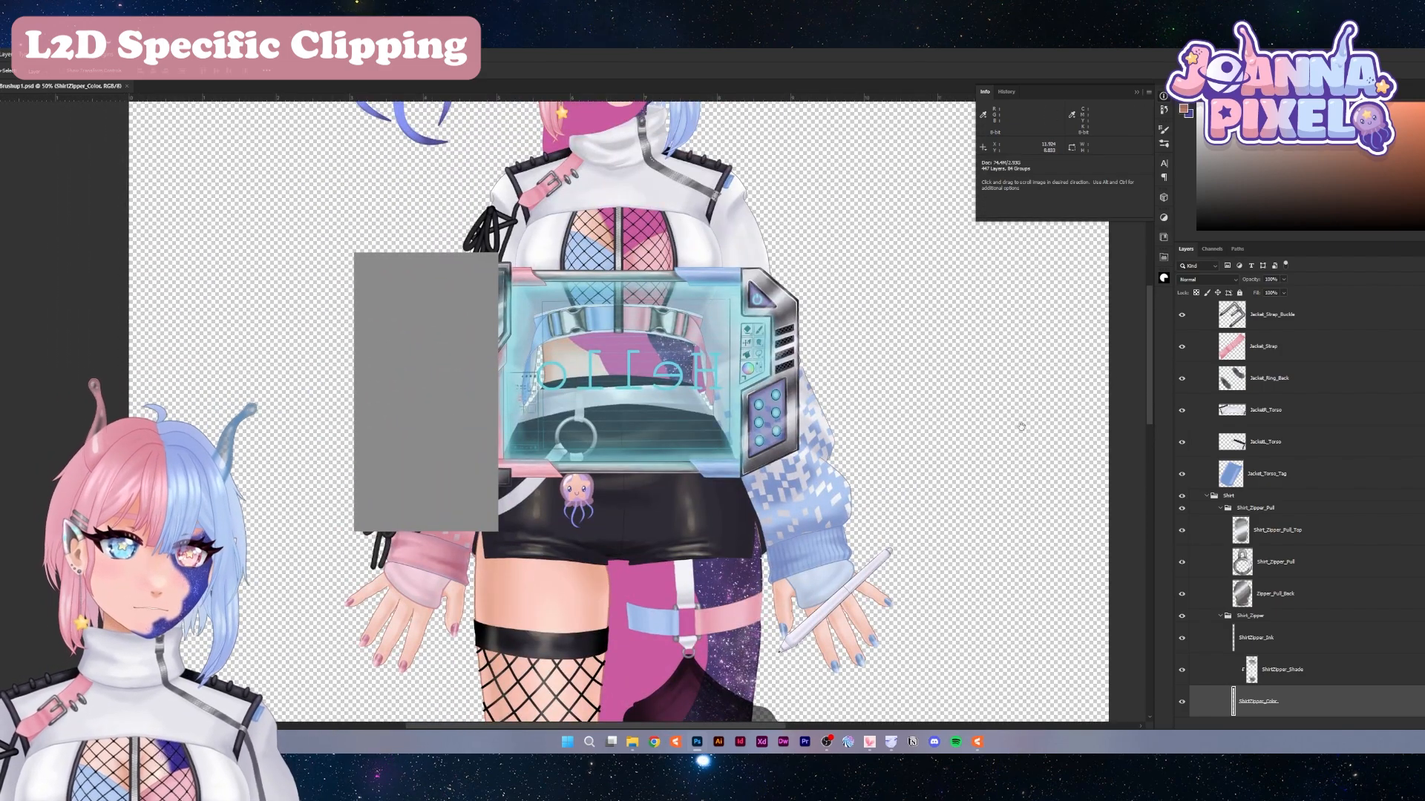
drag(933, 448, 929, 326)
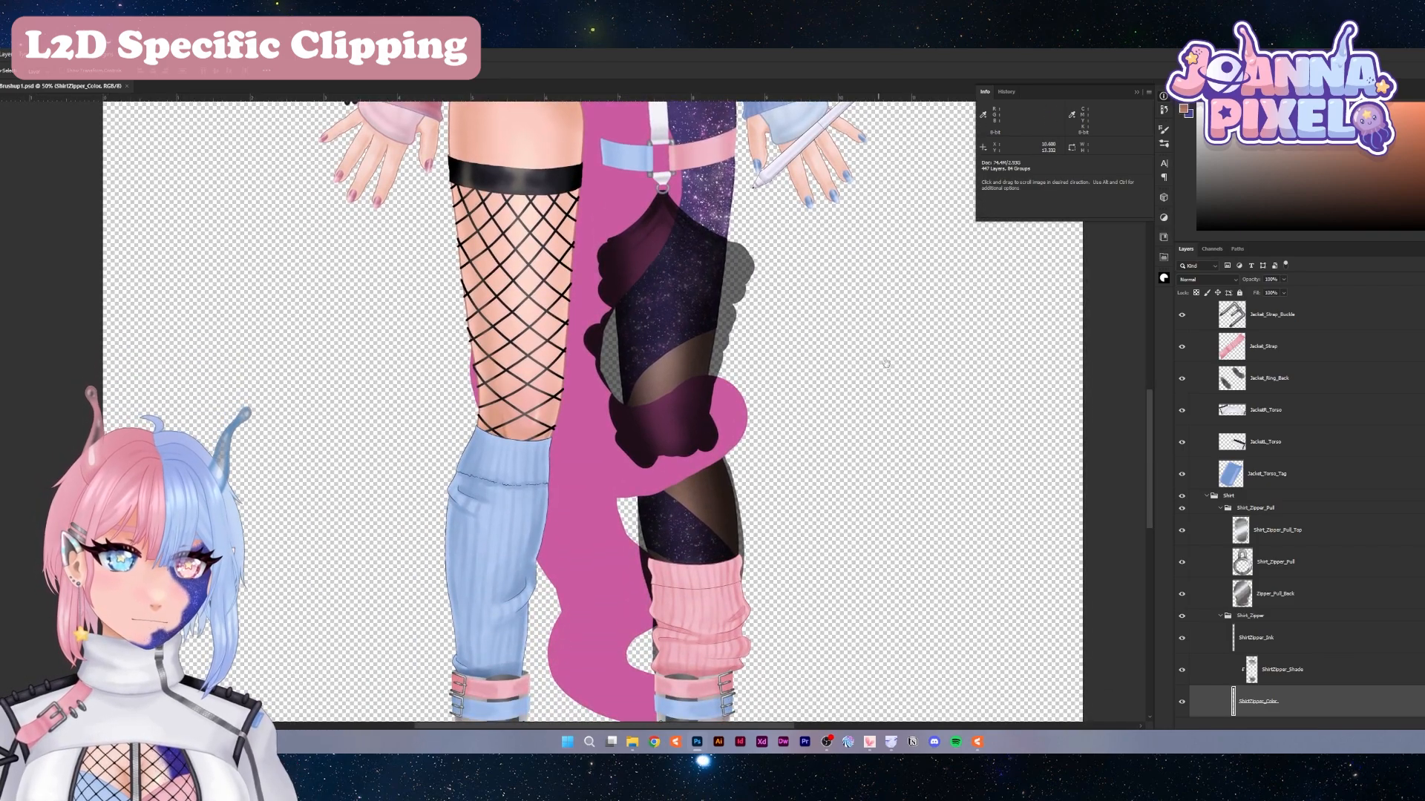
drag(558, 420, 952, 407)
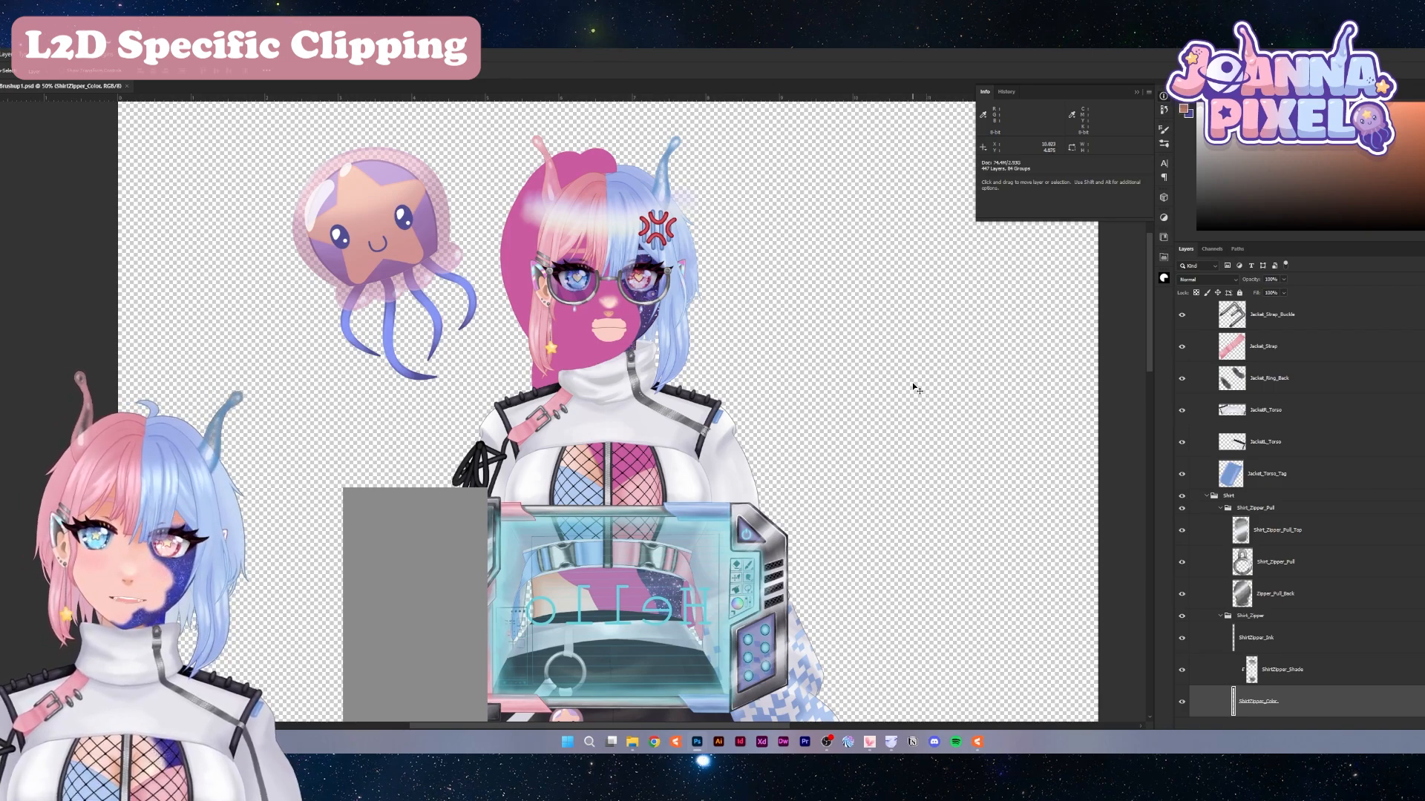
Move the FaceMarkInverseClip layer off the face to demonstrate the inverse clipping shape, and undo the move
scroll(549, 282, up, 3)
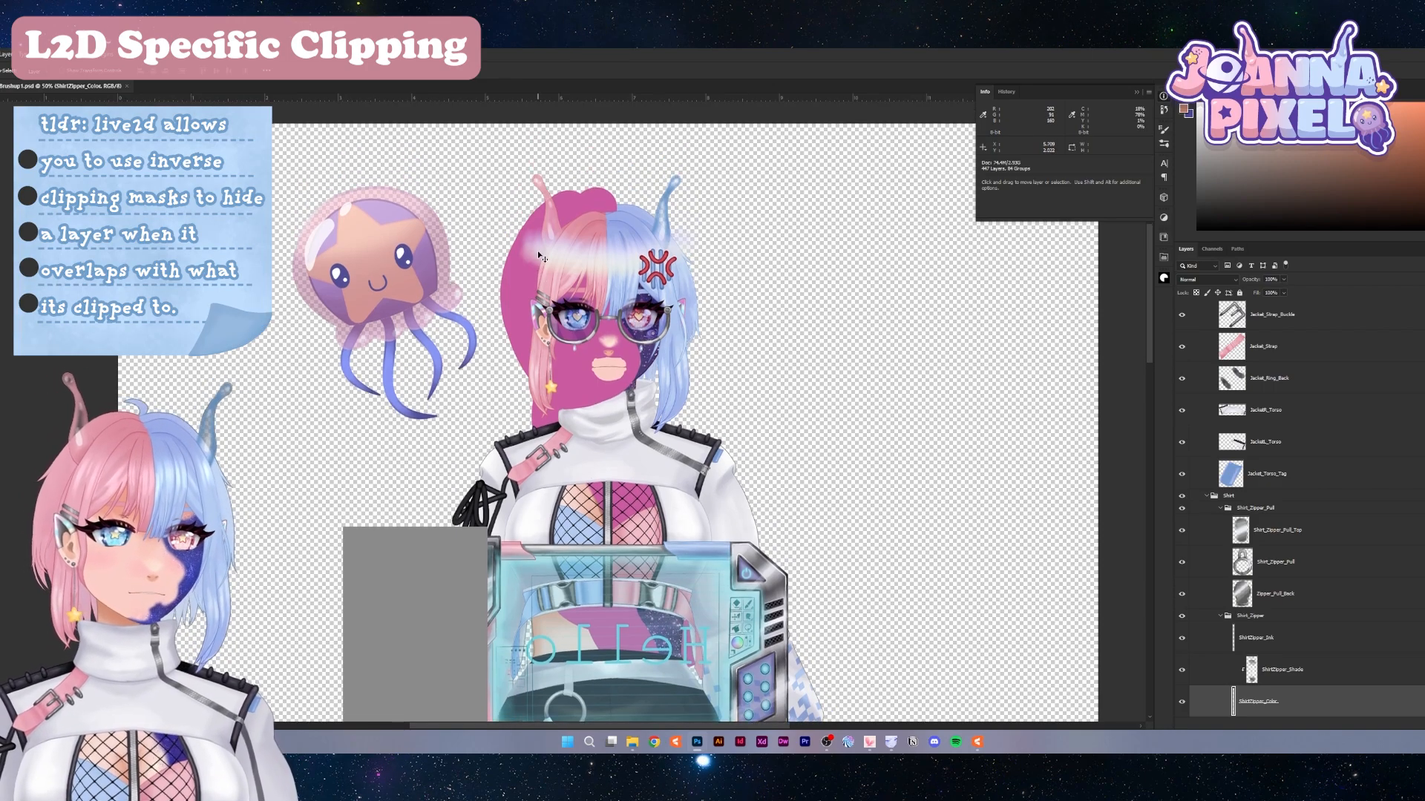
drag(570, 381, 473, 378)
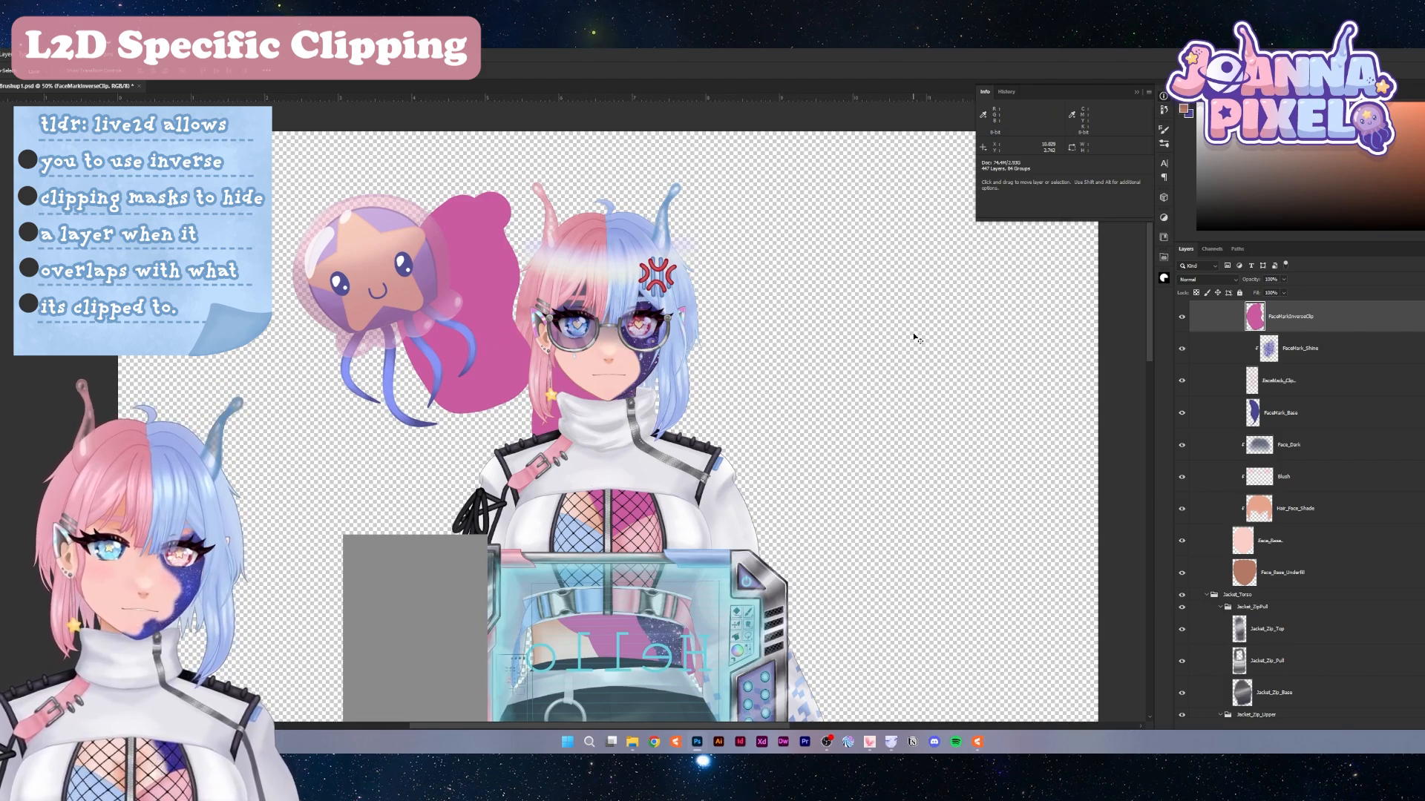
key(ctrl+z)
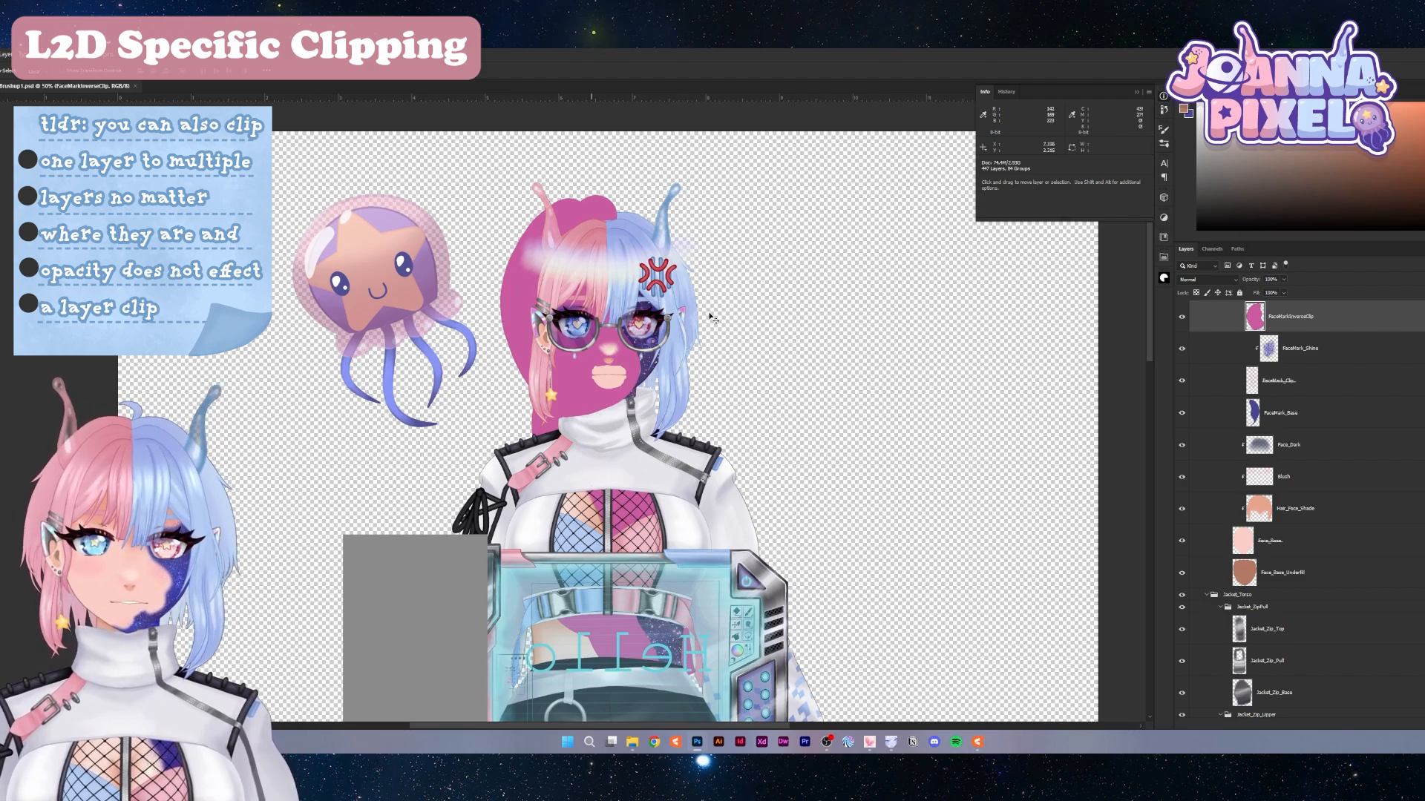
scroll(710, 318, down, 3)
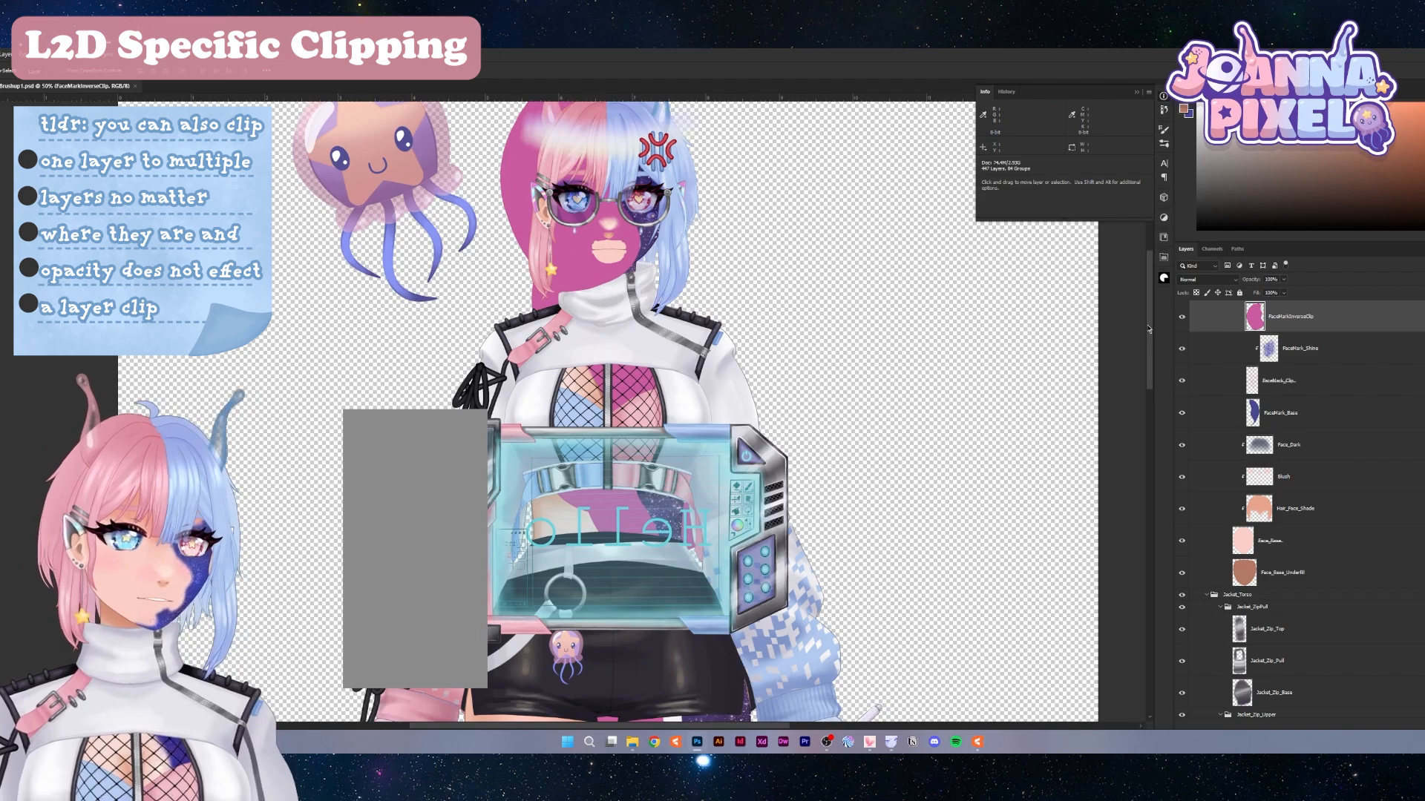
scroll(911, 336, up, 2)
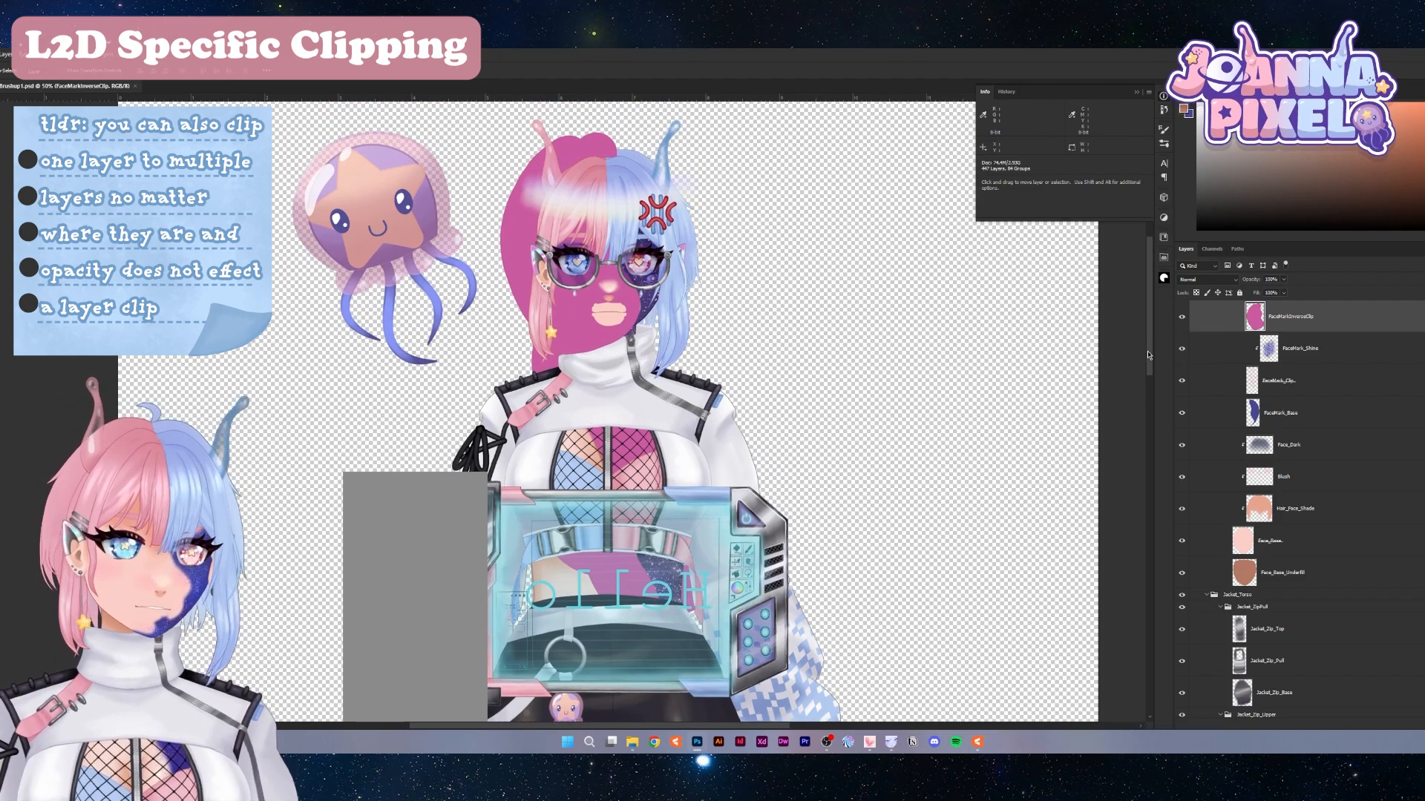
drag(1149, 354, 1111, 347)
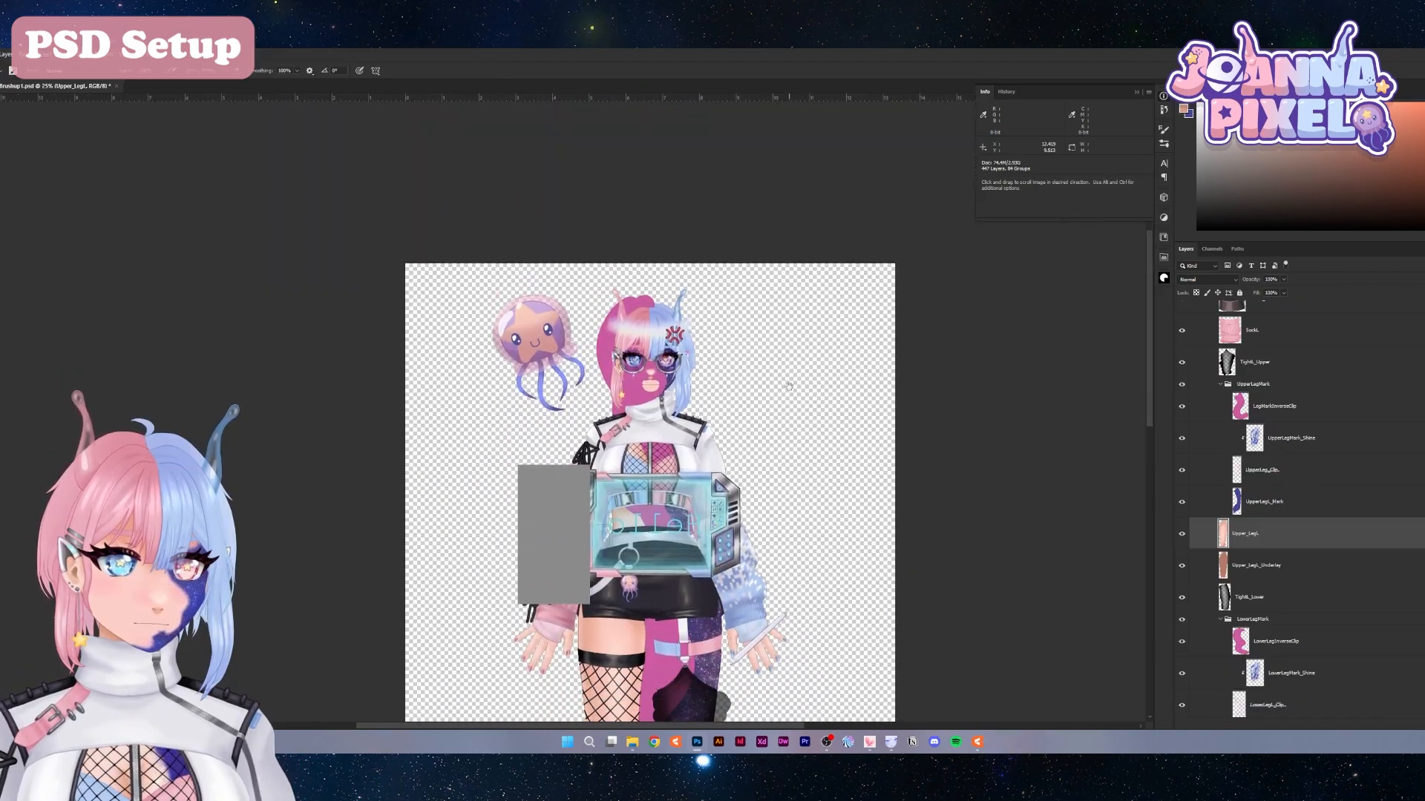
scroll(789, 385, down, 6)
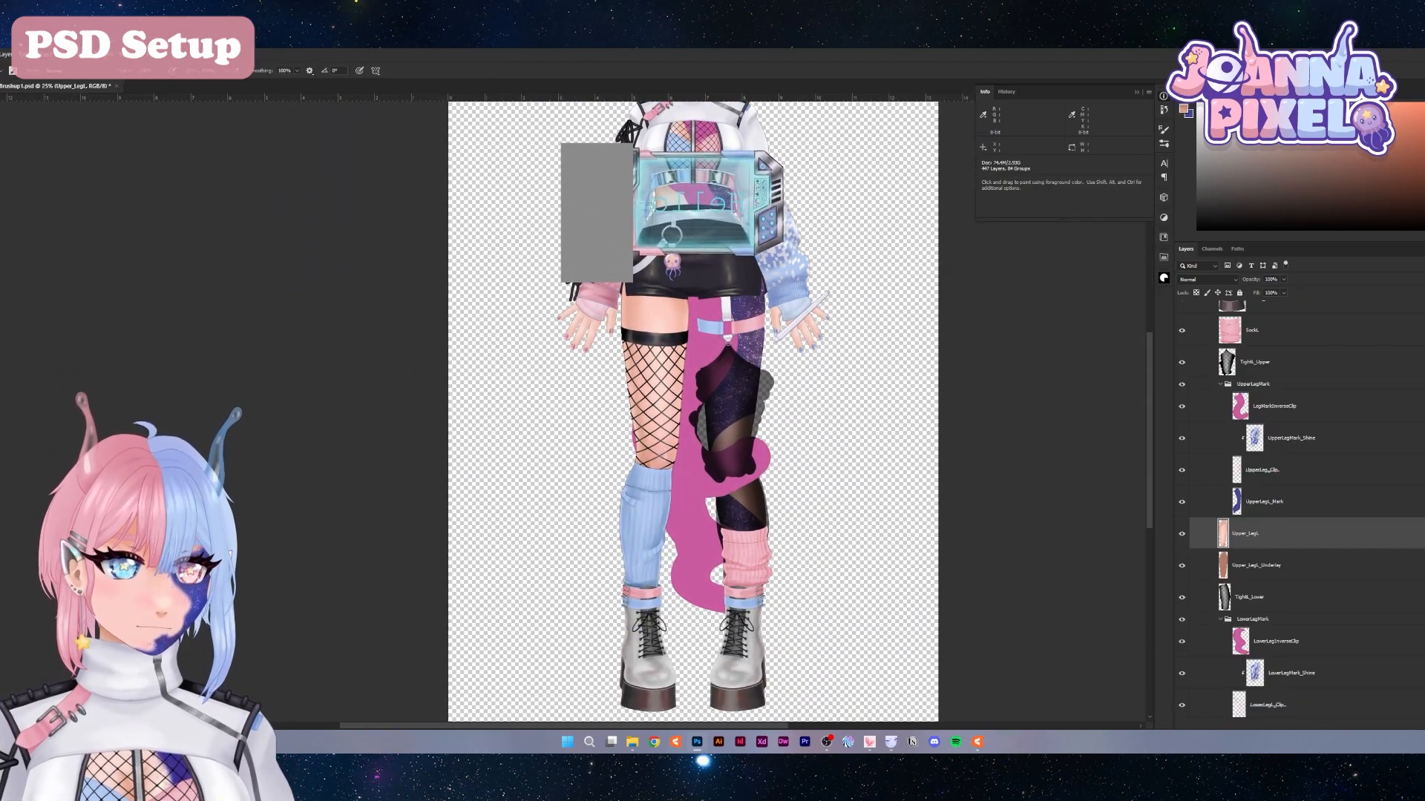
scroll(1299, 505, up, 15)
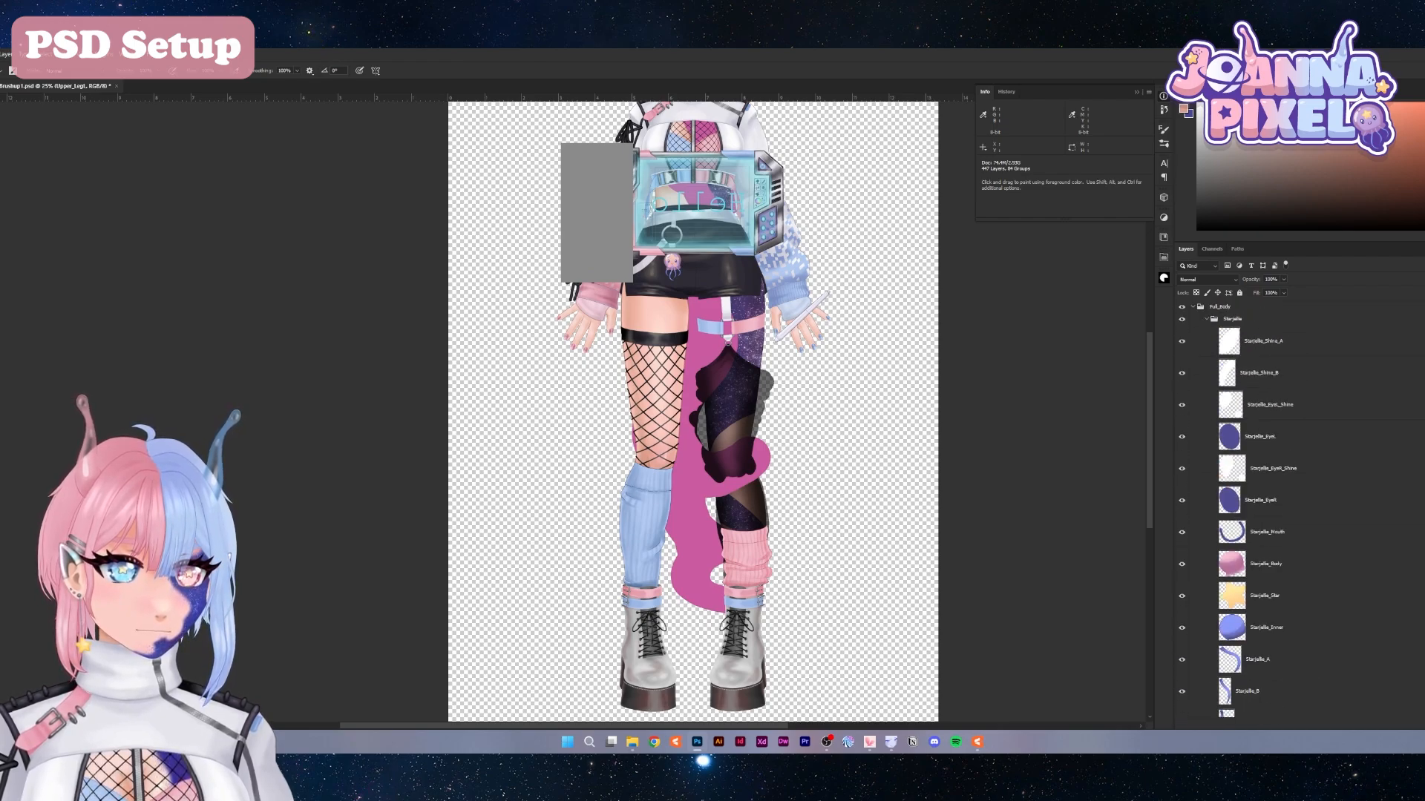
scroll(1299, 505, down, 15)
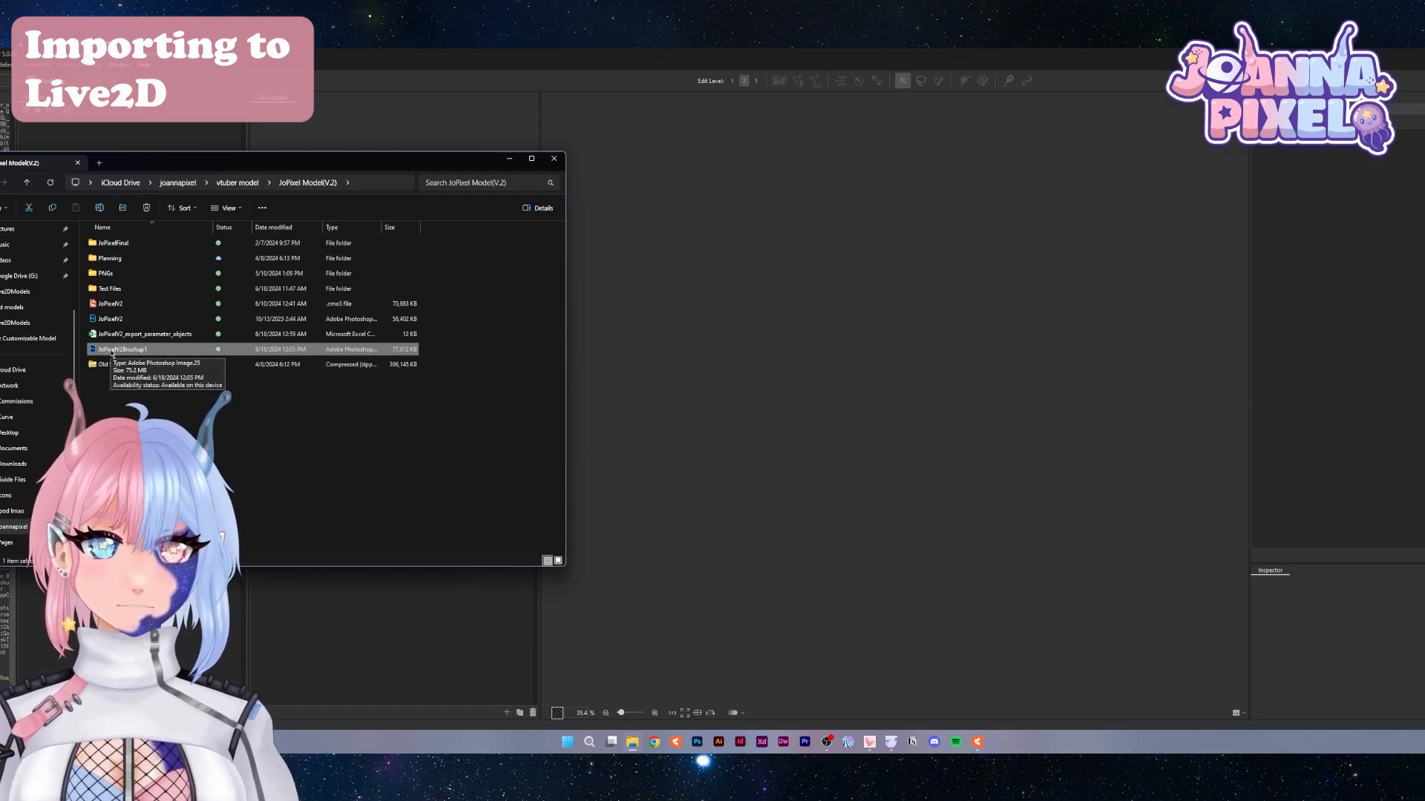
Switch to Live2D Cubism Editor and import the JoPixelV2Brushup1 PSD, displaying the model image at Full Scale (4000 x 6500 px)
drag(112, 354, 758, 355)
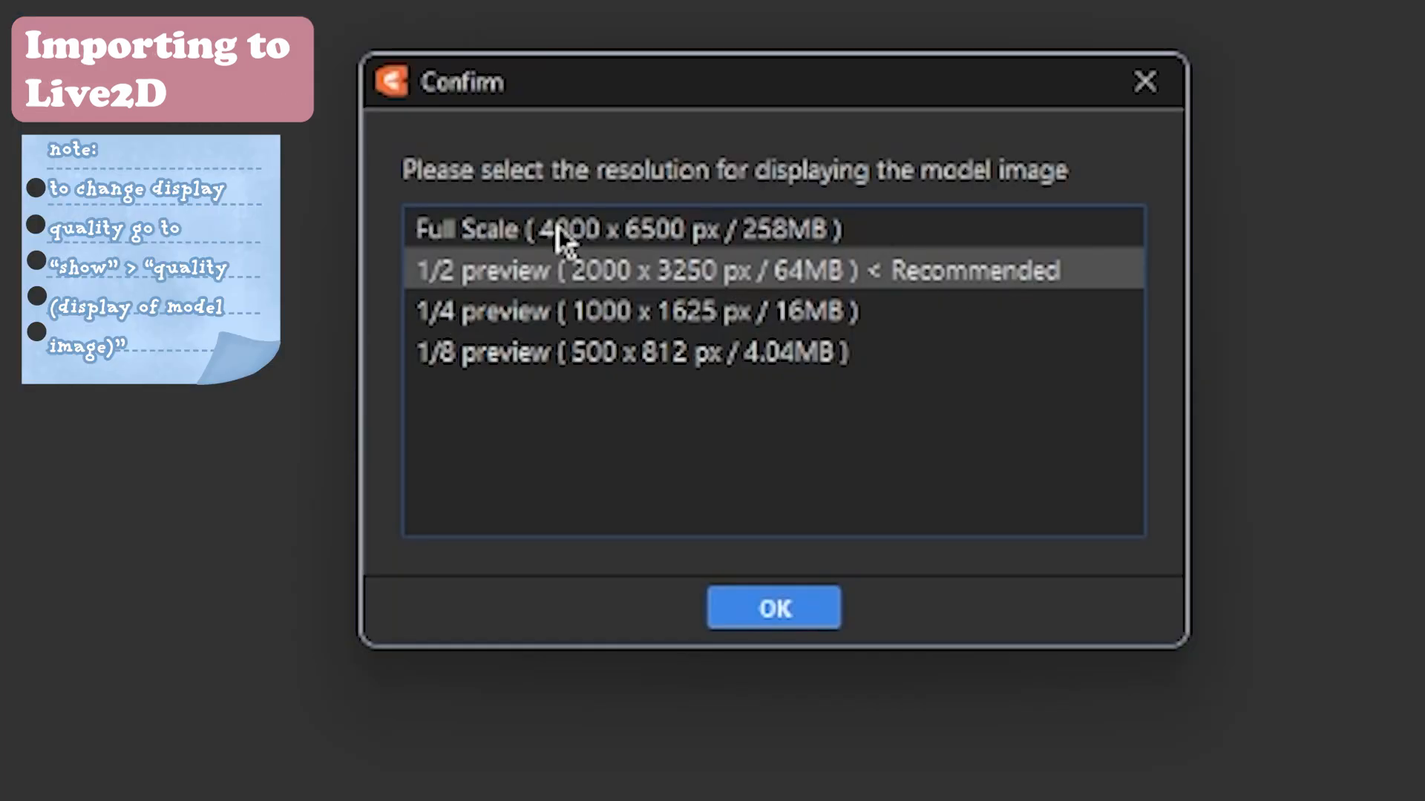
click(715, 355)
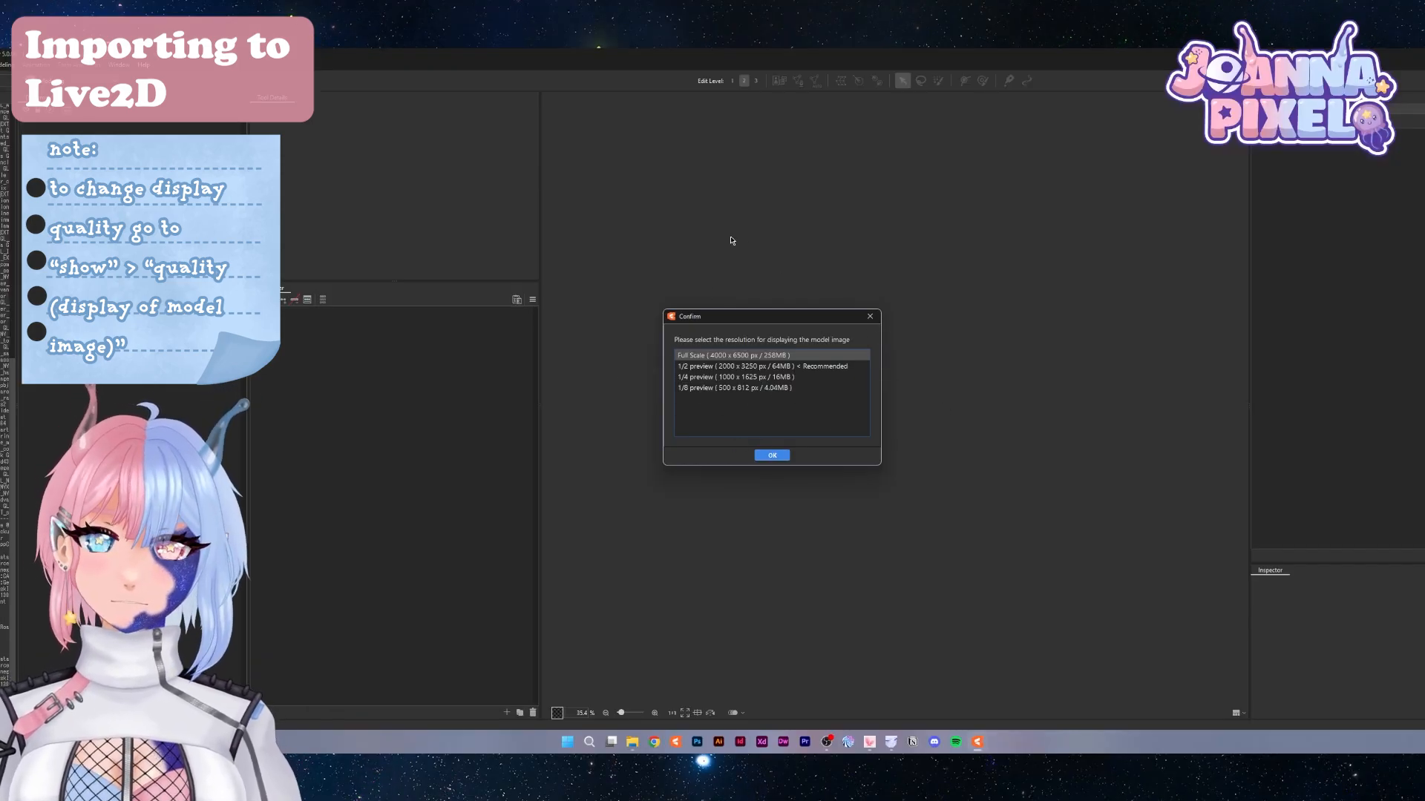
click(769, 458)
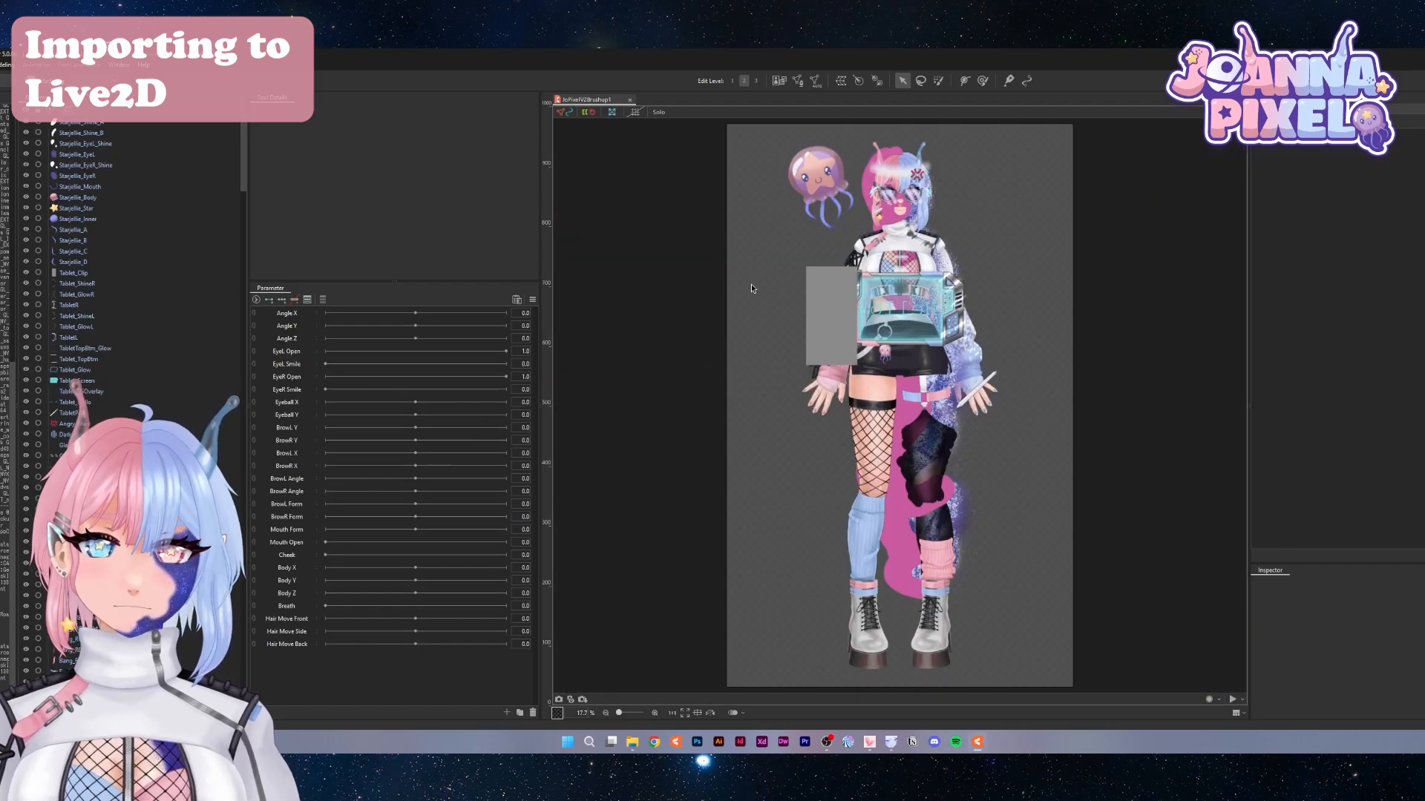
Examine the imported model from head to boots, including the face, hair and inverse clipping shapes
scroll(713, 445, down, 2)
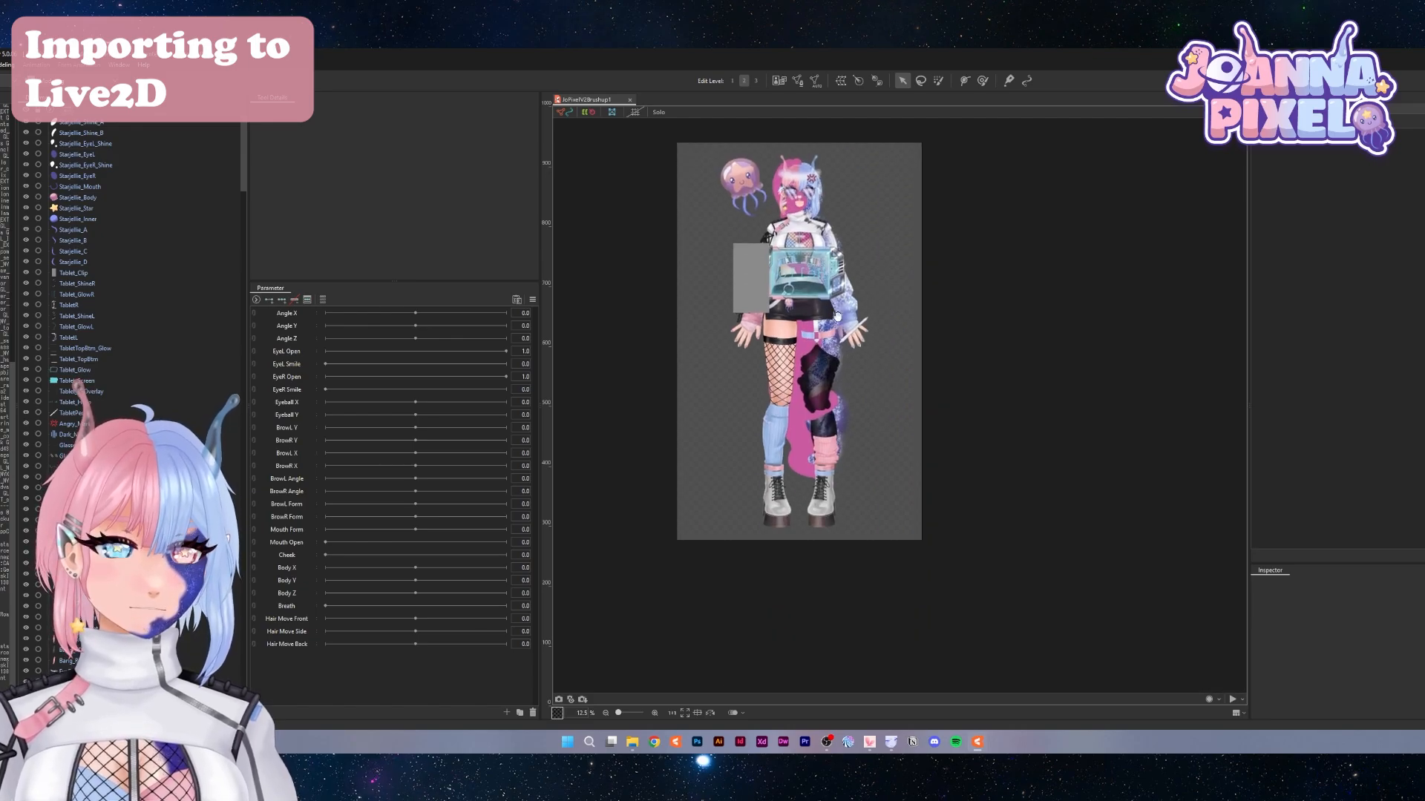
scroll(783, 214, up, 4)
drag(1007, 229, 1027, 422)
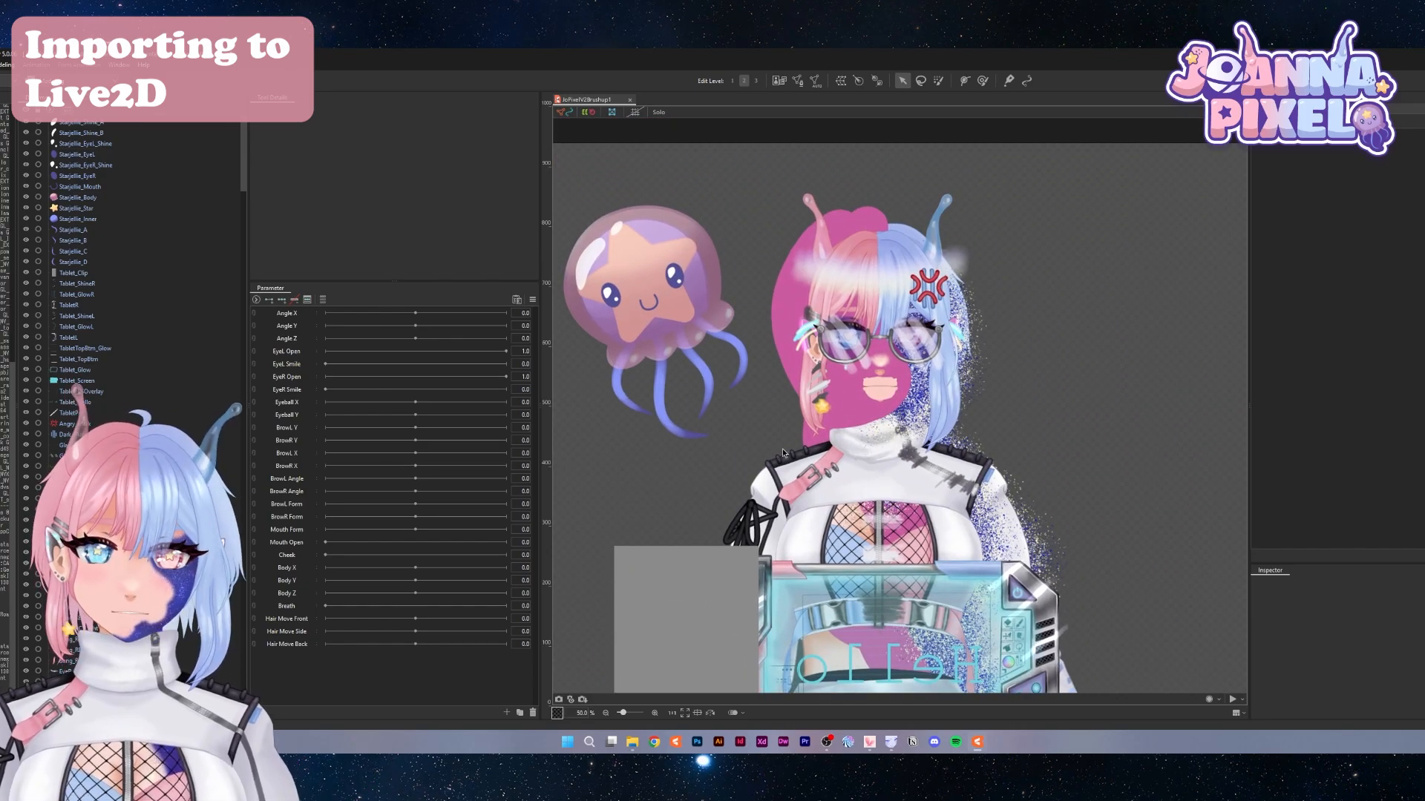
drag(996, 309, 986, 414)
scroll(895, 444, up, 3)
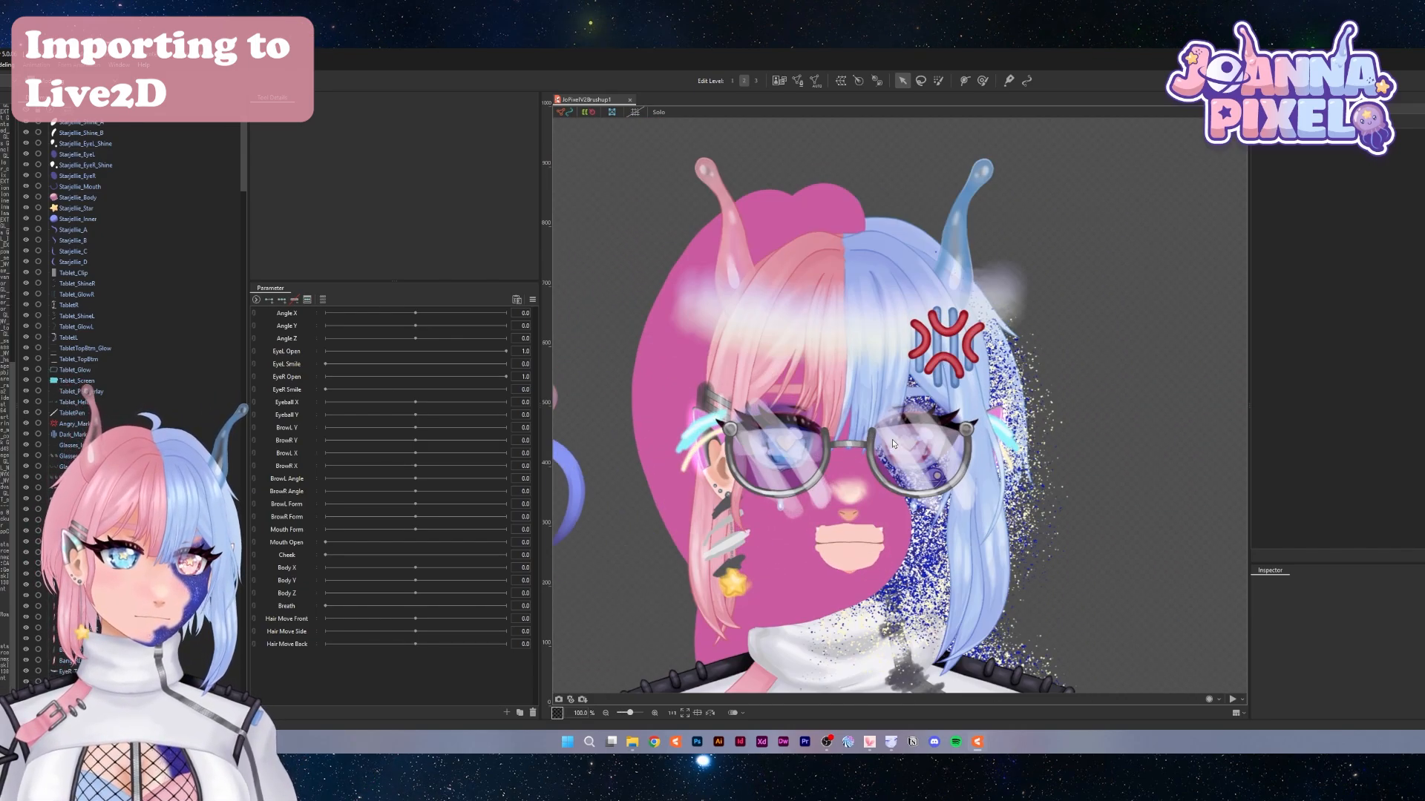
scroll(939, 371, down, 6)
drag(938, 367, 941, 414)
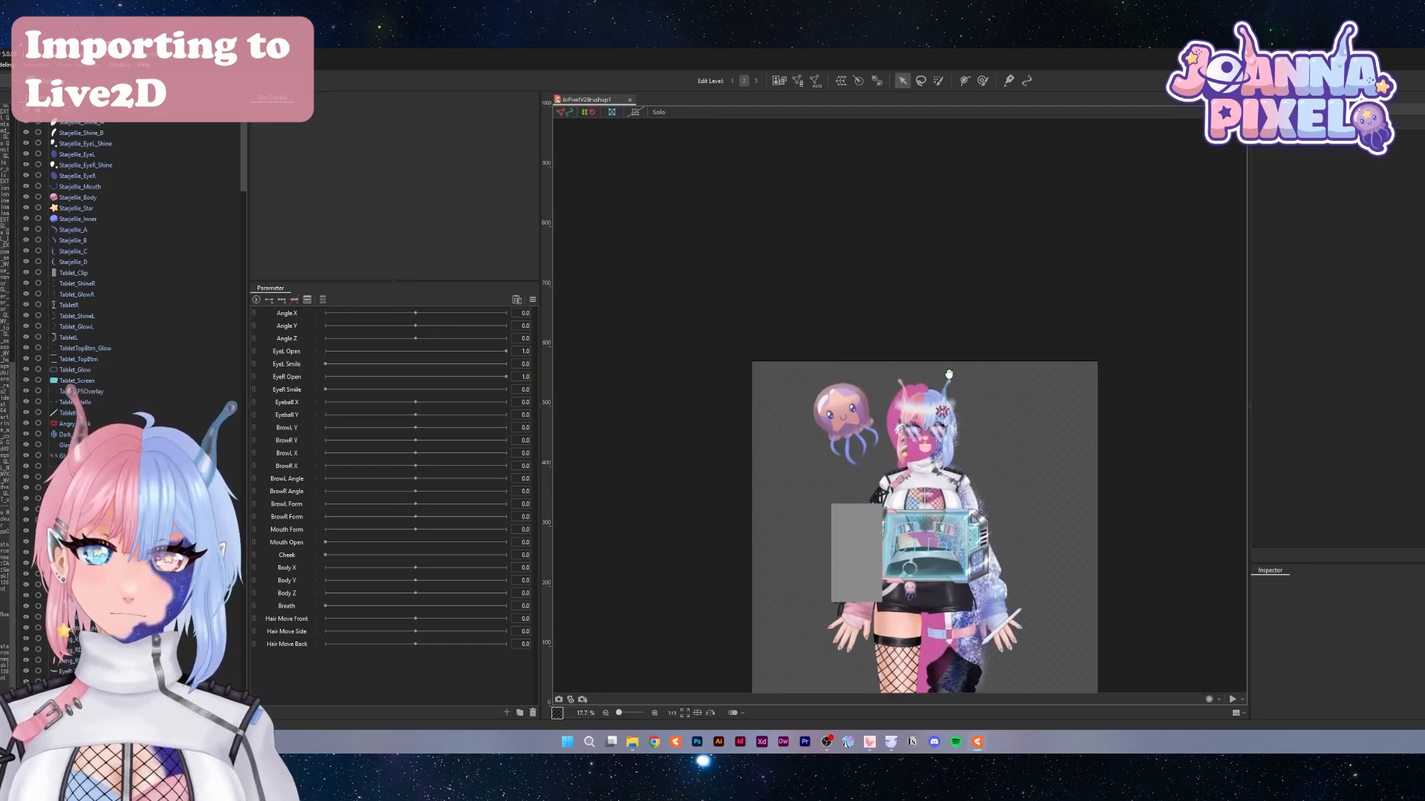
scroll(941, 413, up, 5)
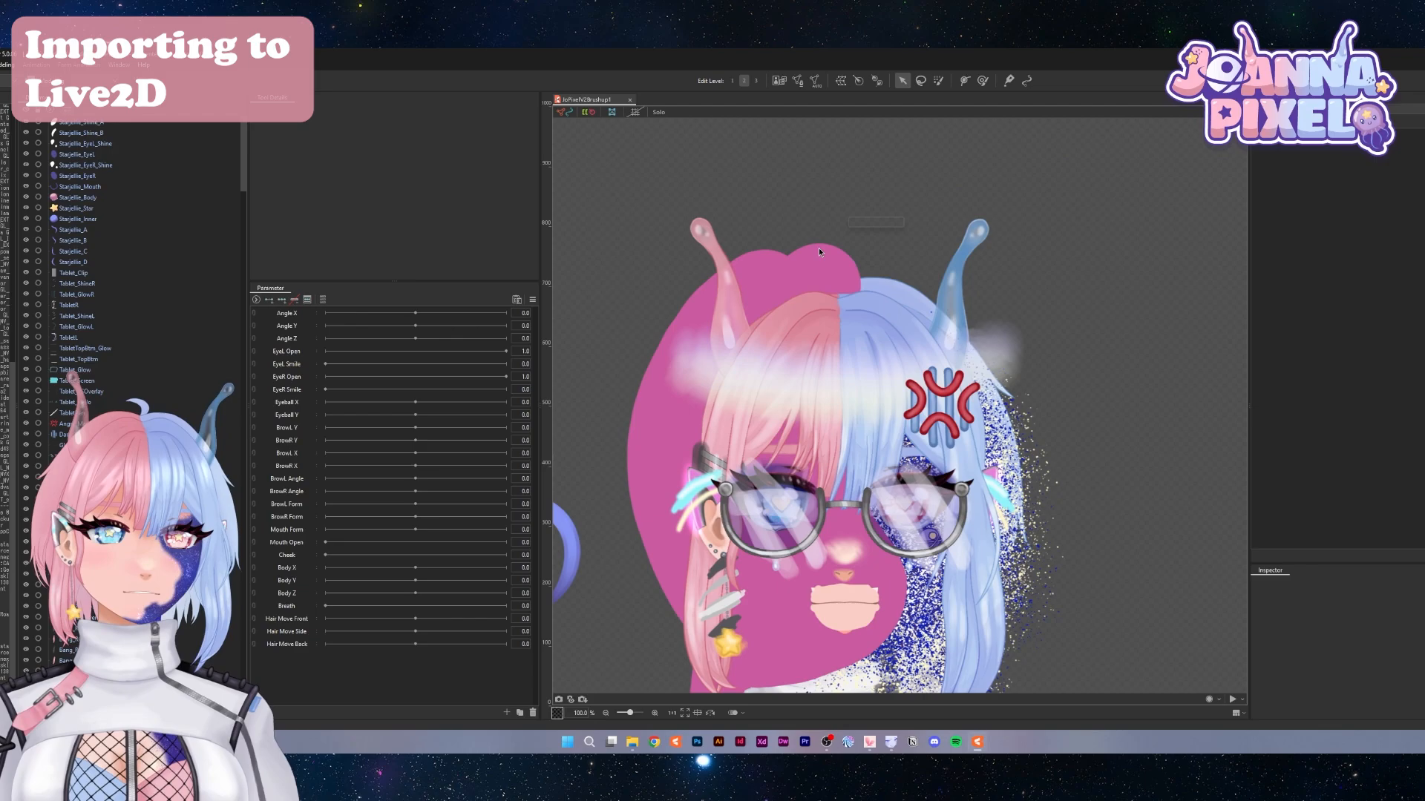
scroll(972, 323, down, 6)
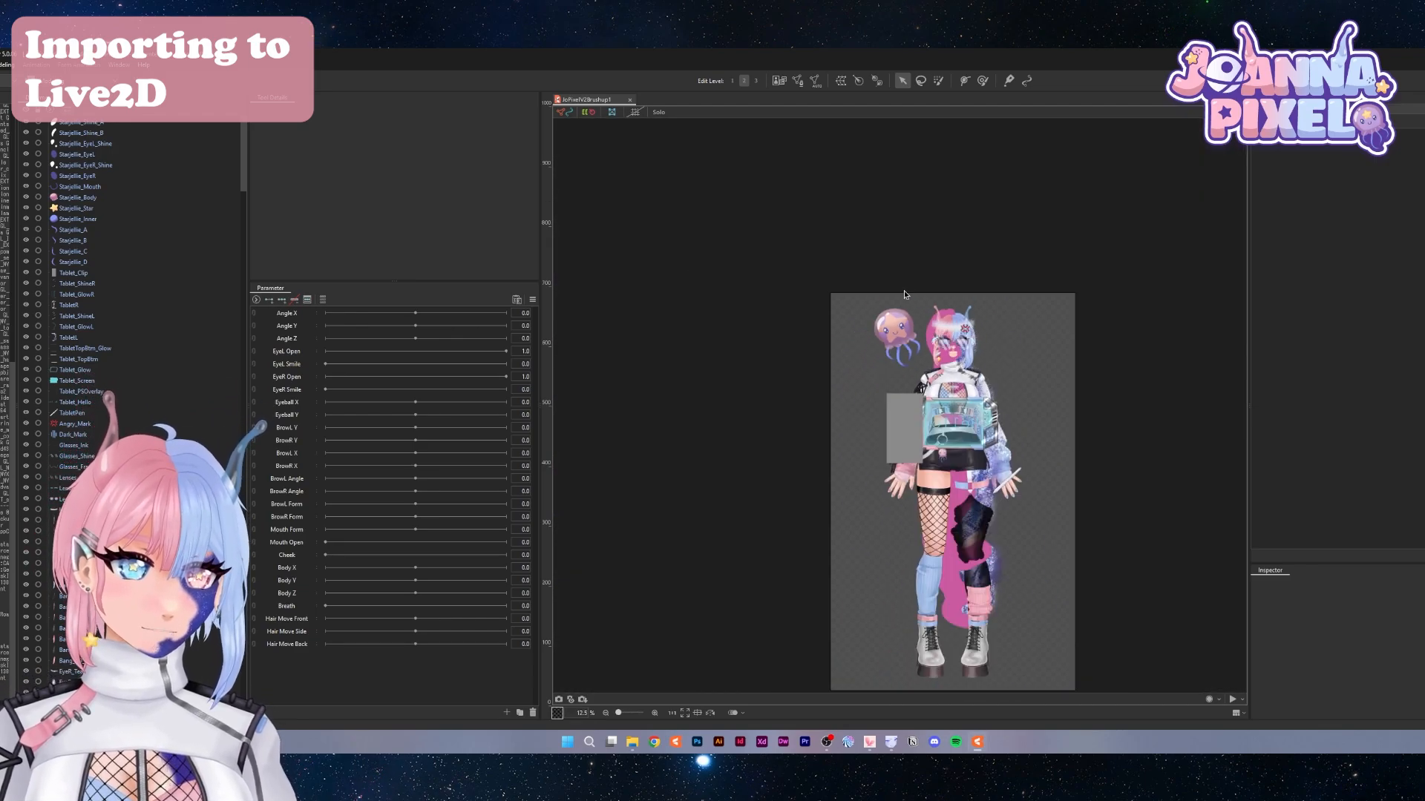
scroll(913, 239, down, 1)
scroll(1048, 512, up, 1)
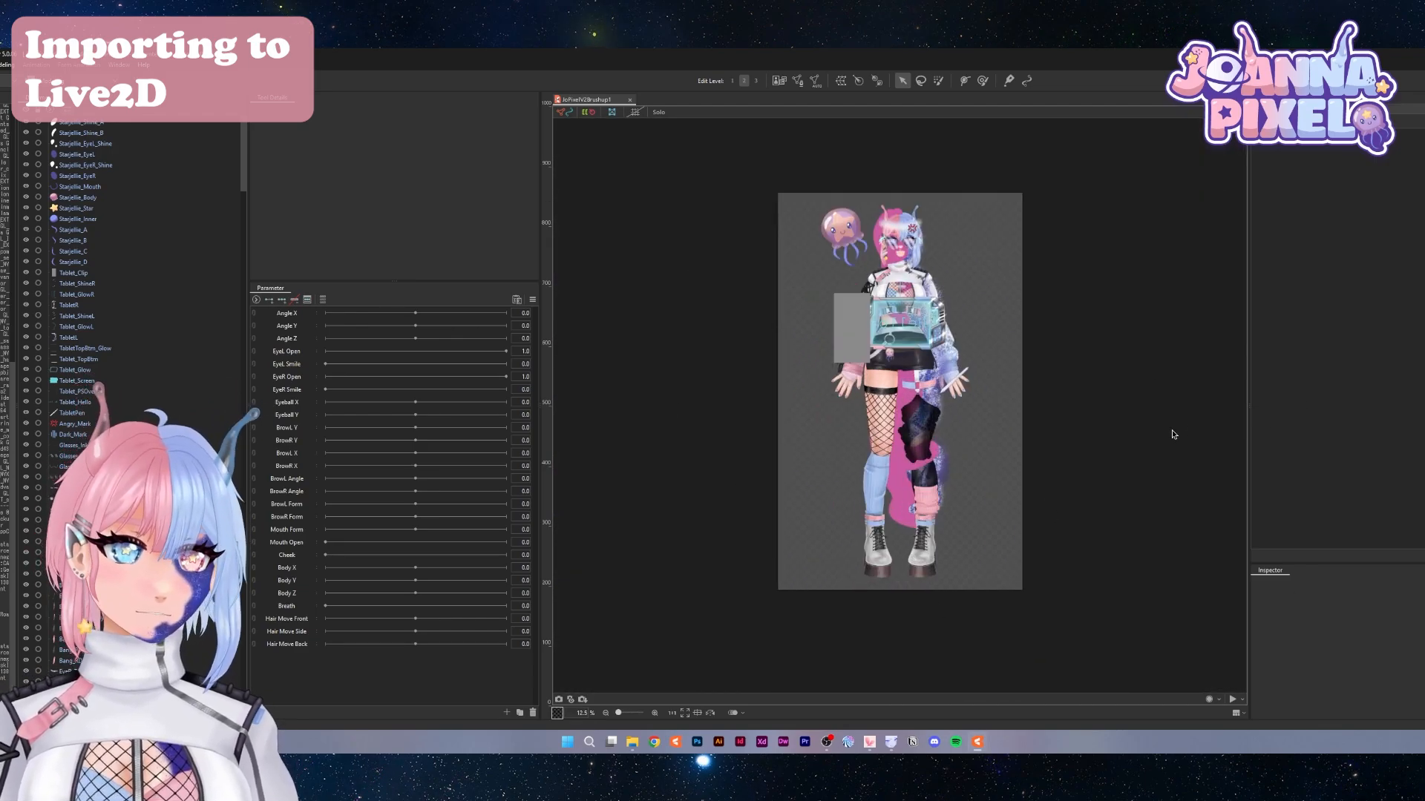
scroll(1116, 335, up, 2)
scroll(1109, 335, down, 2)
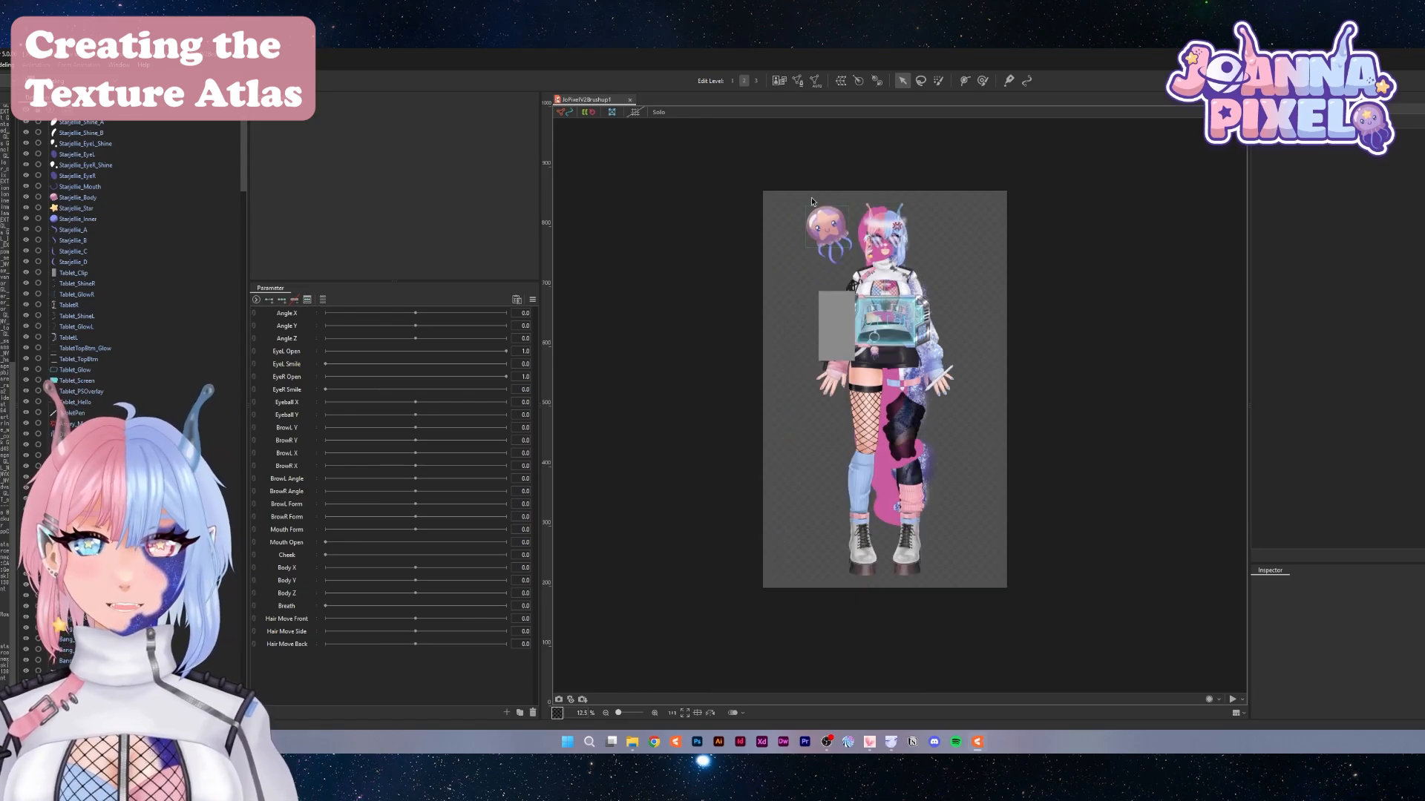
Select all of the model's parts, generate their meshes automatically with the Standard preset, and clear the selection
drag(712, 143, 932, 416)
key(ctrl+a)
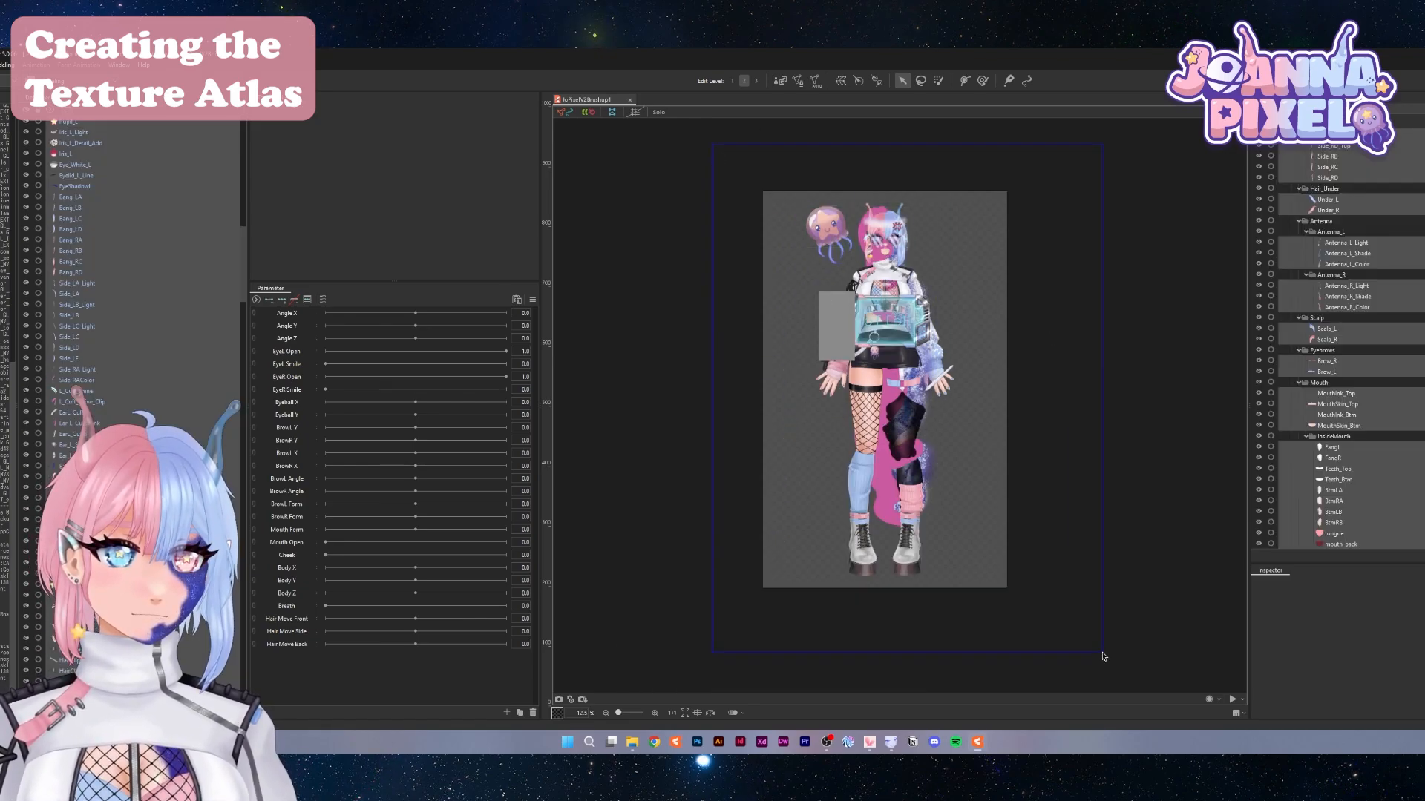
scroll(922, 416, up, 4)
scroll(921, 415, up, 2)
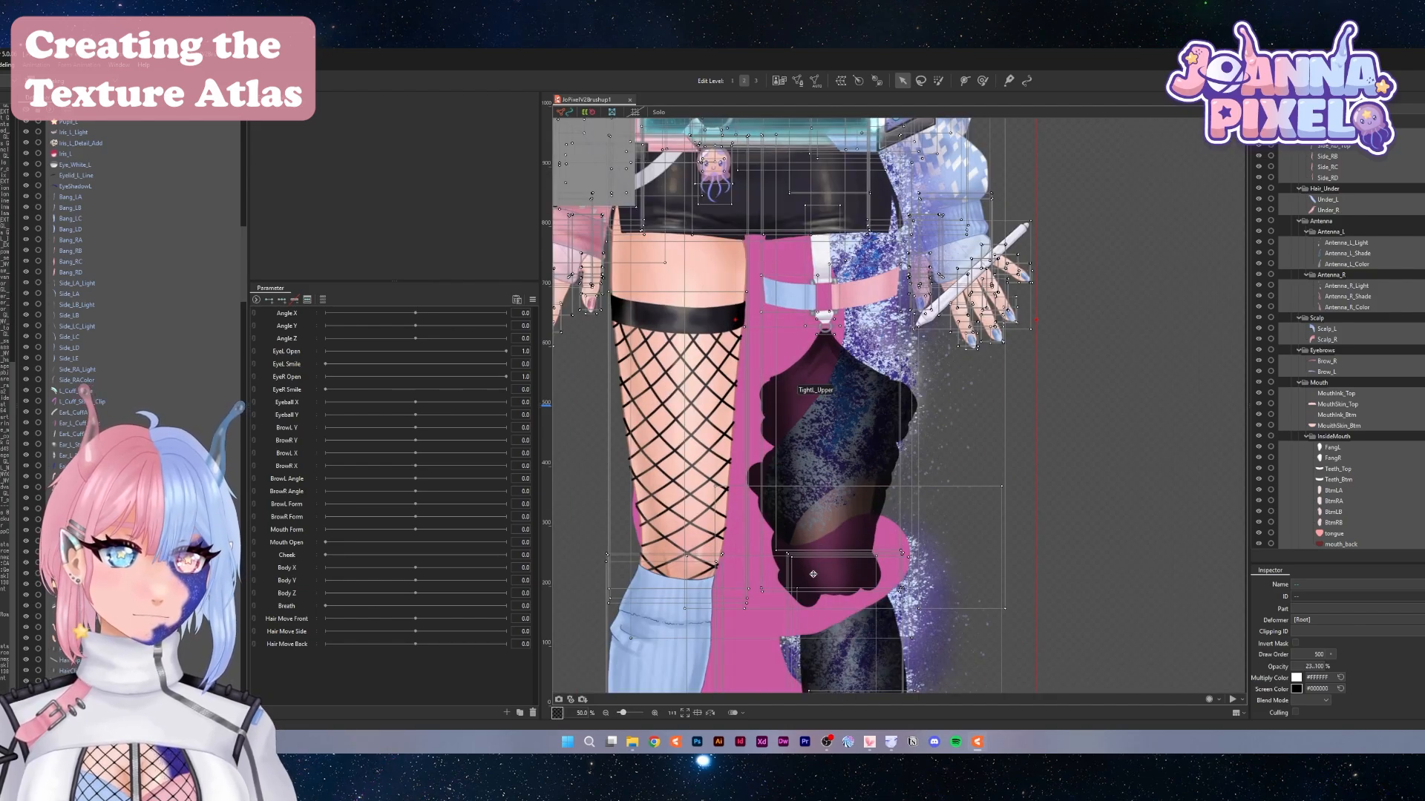
scroll(1098, 320, down, 4)
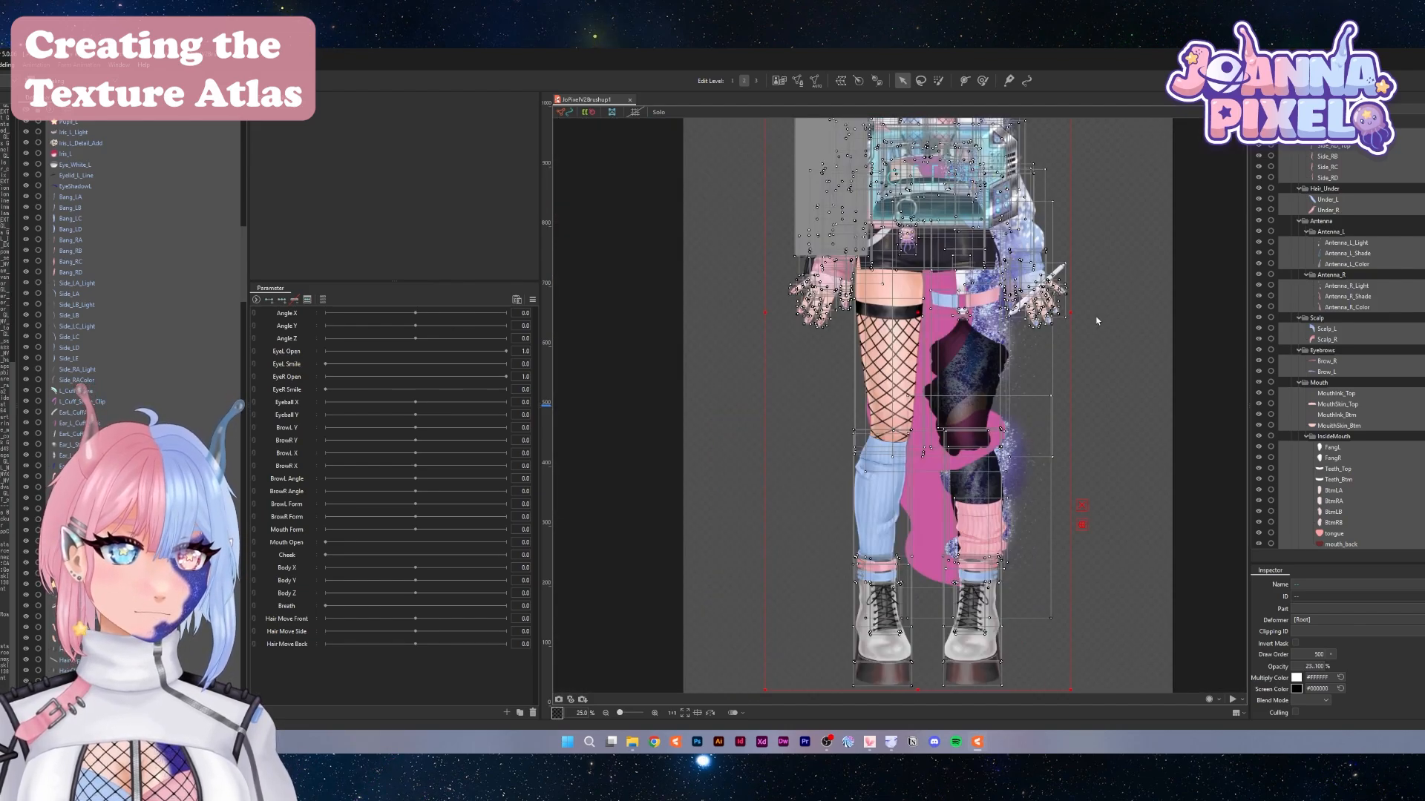
scroll(1092, 147, up, 3)
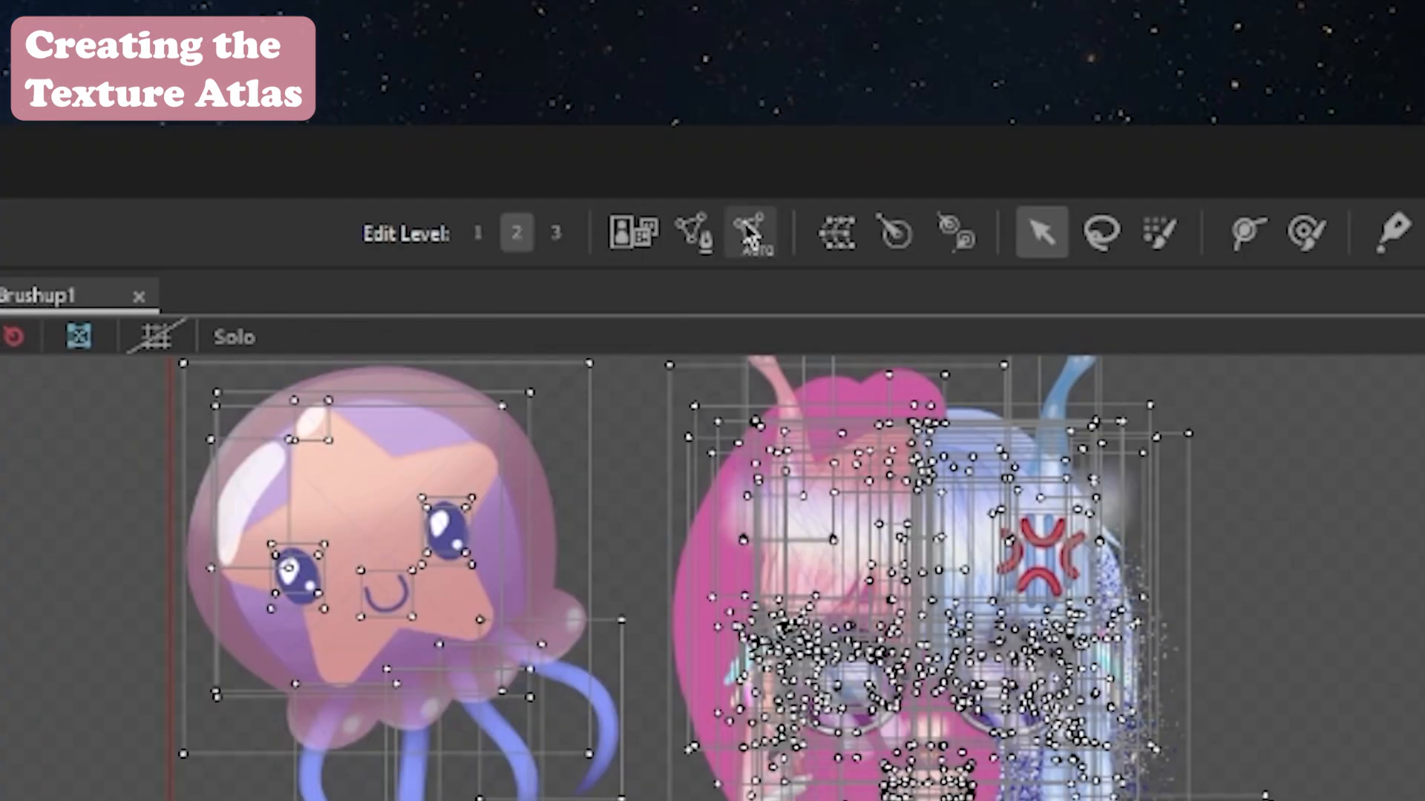
click(749, 234)
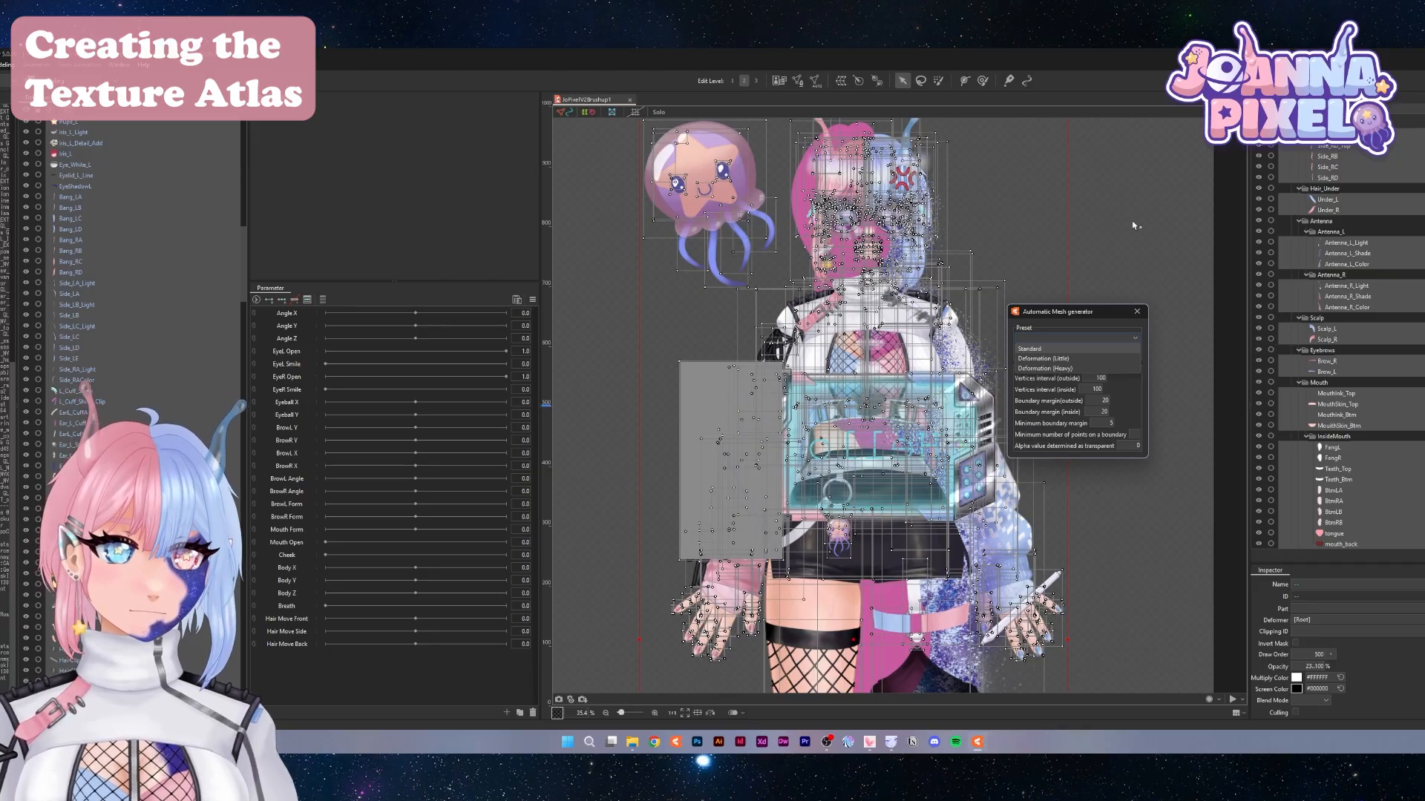
click(1029, 349)
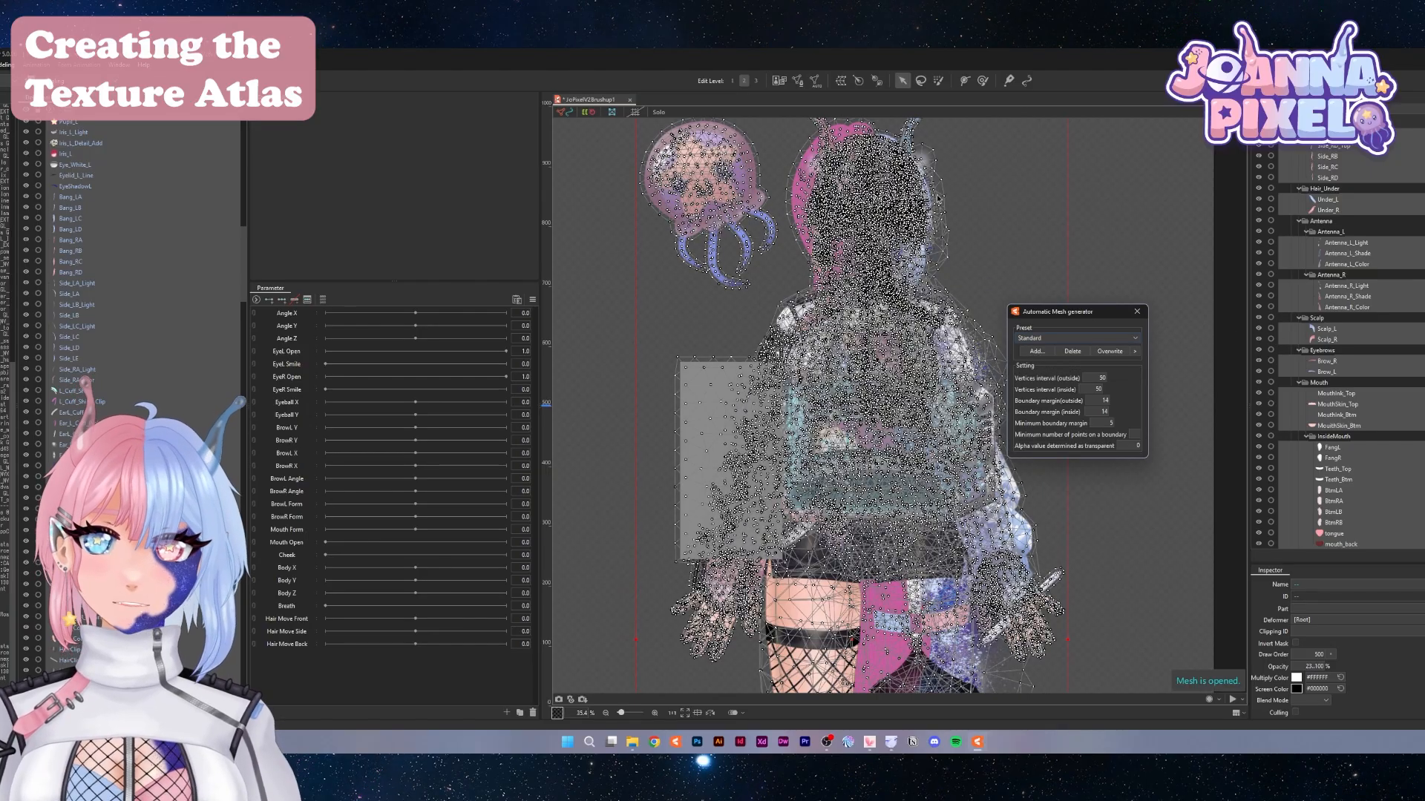
click(1136, 312)
drag(1140, 692, 1107, 499)
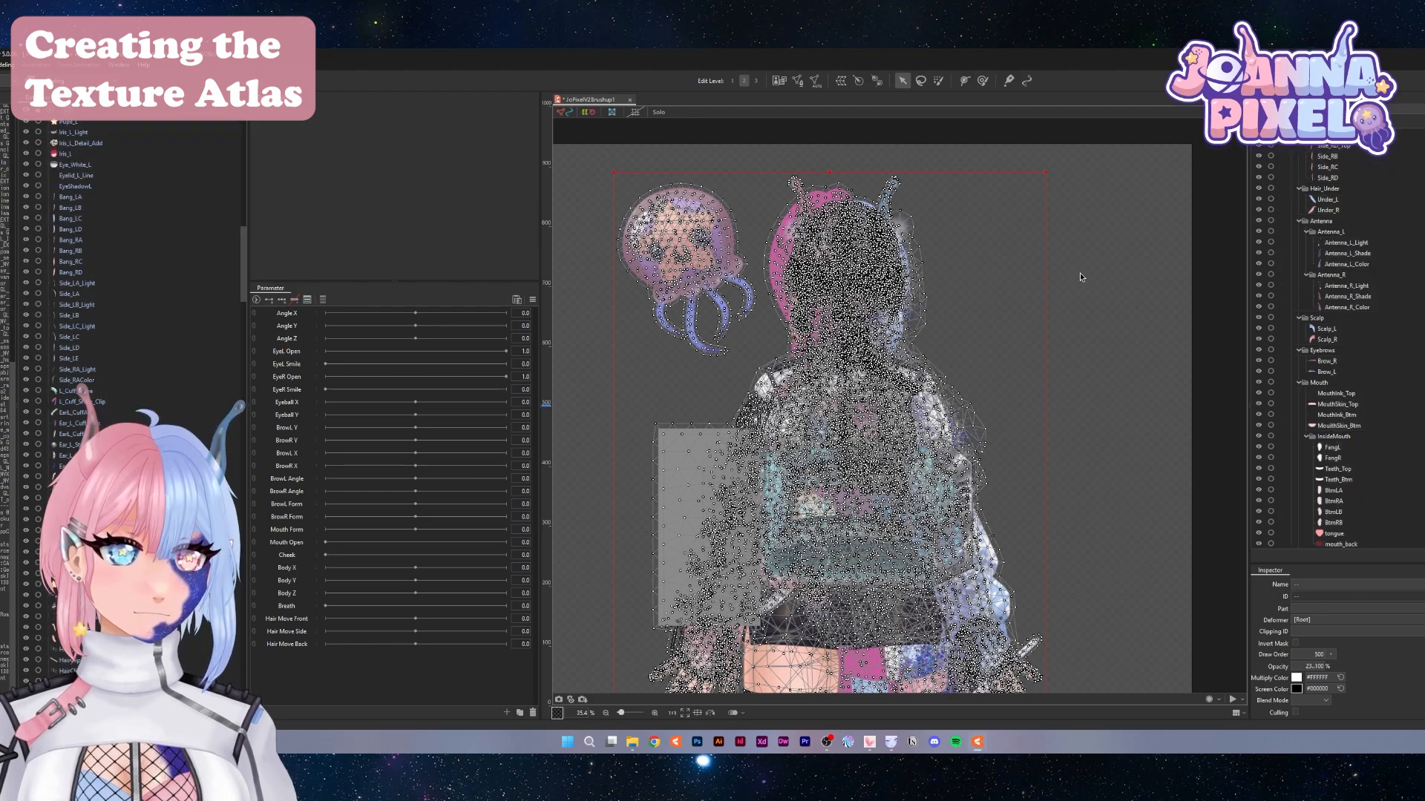
click(1071, 275)
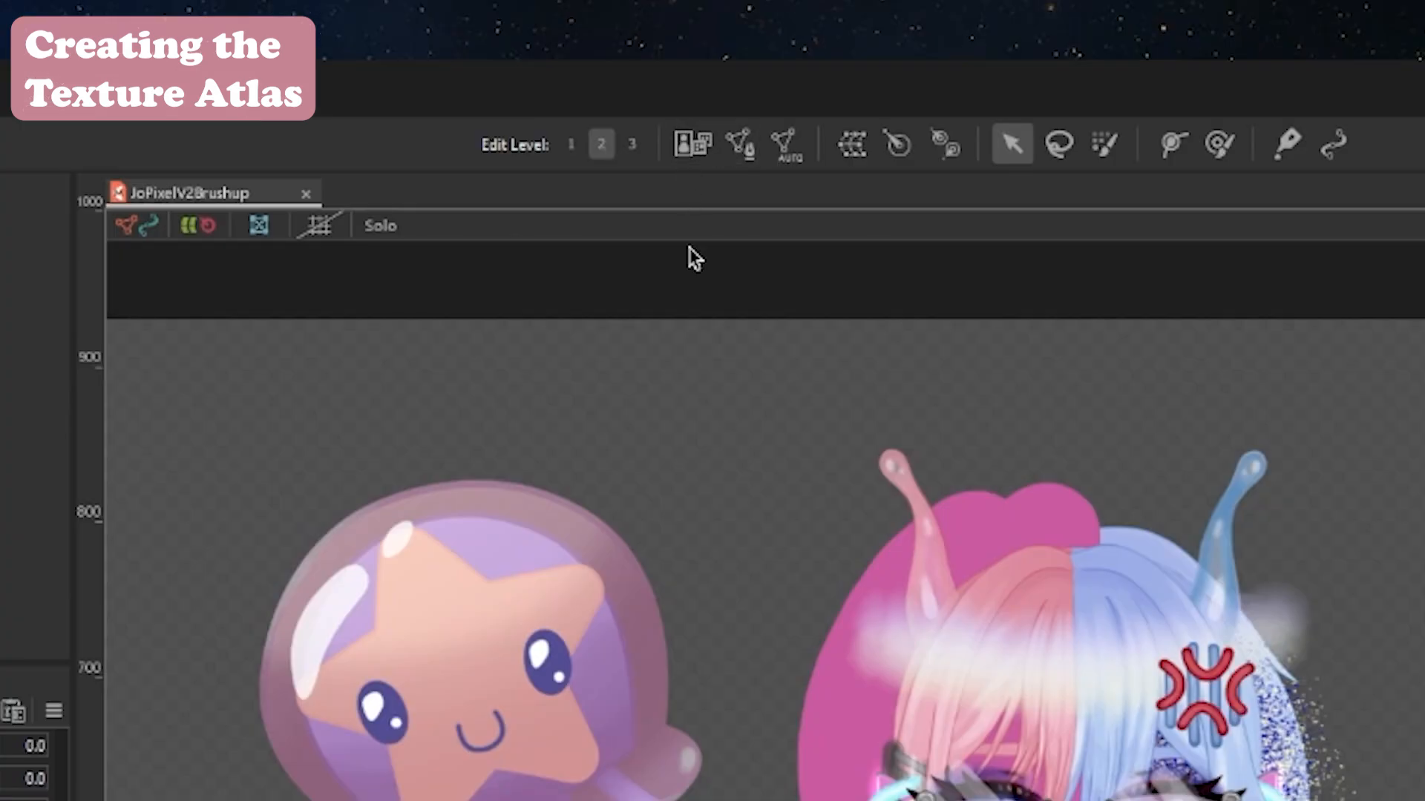
Create a new texture atlas of 8192 x 8192 px with all model images in its default layout
click(690, 145)
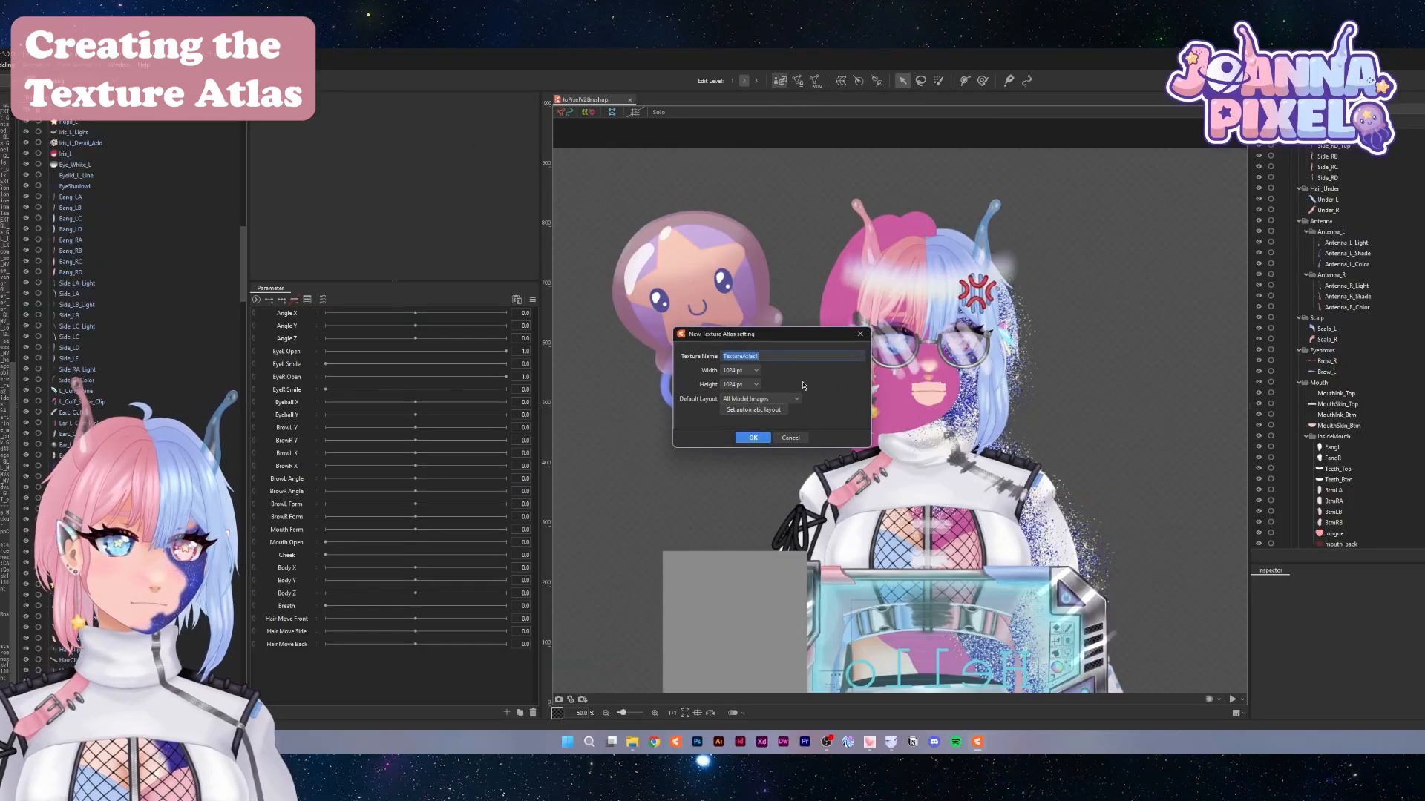
click(740, 371)
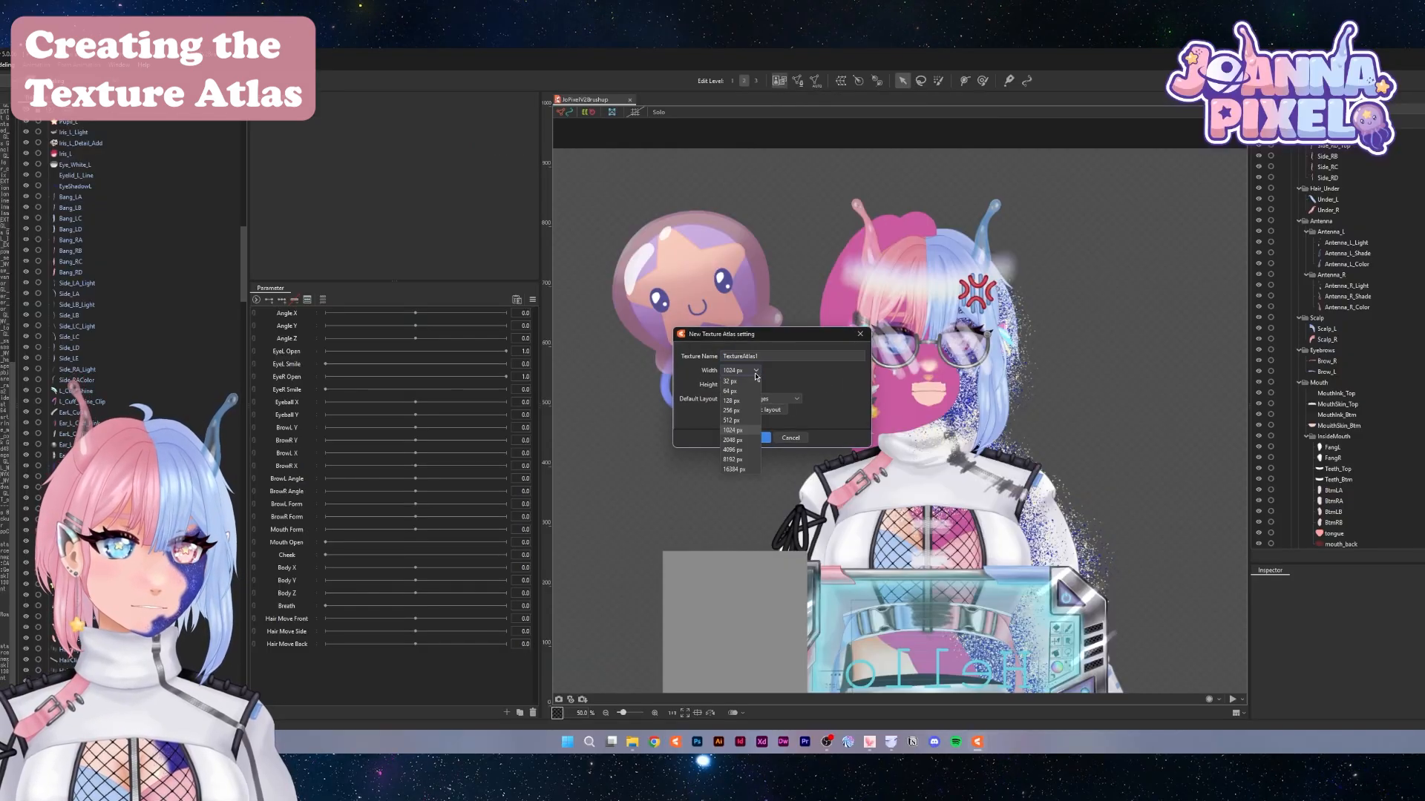
click(746, 466)
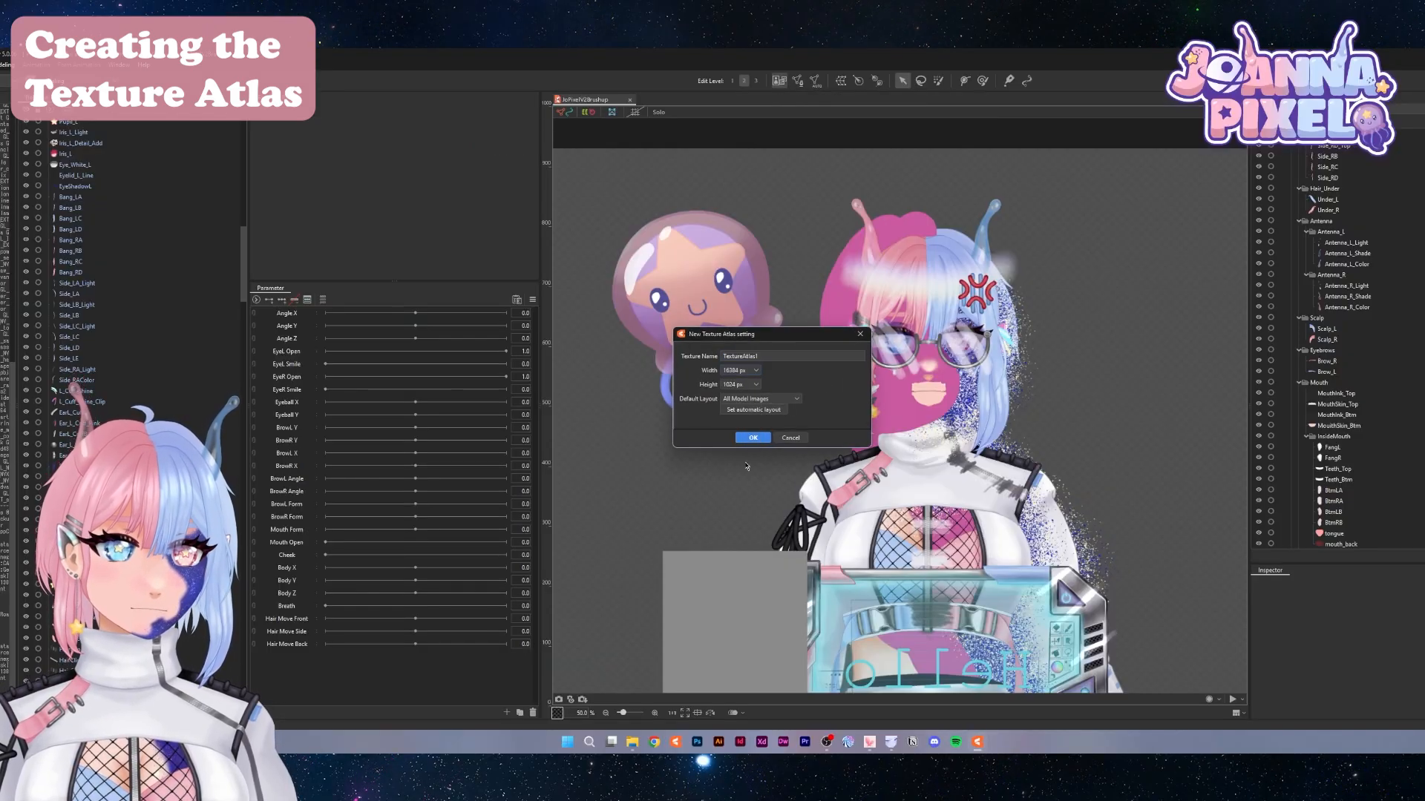
click(748, 370)
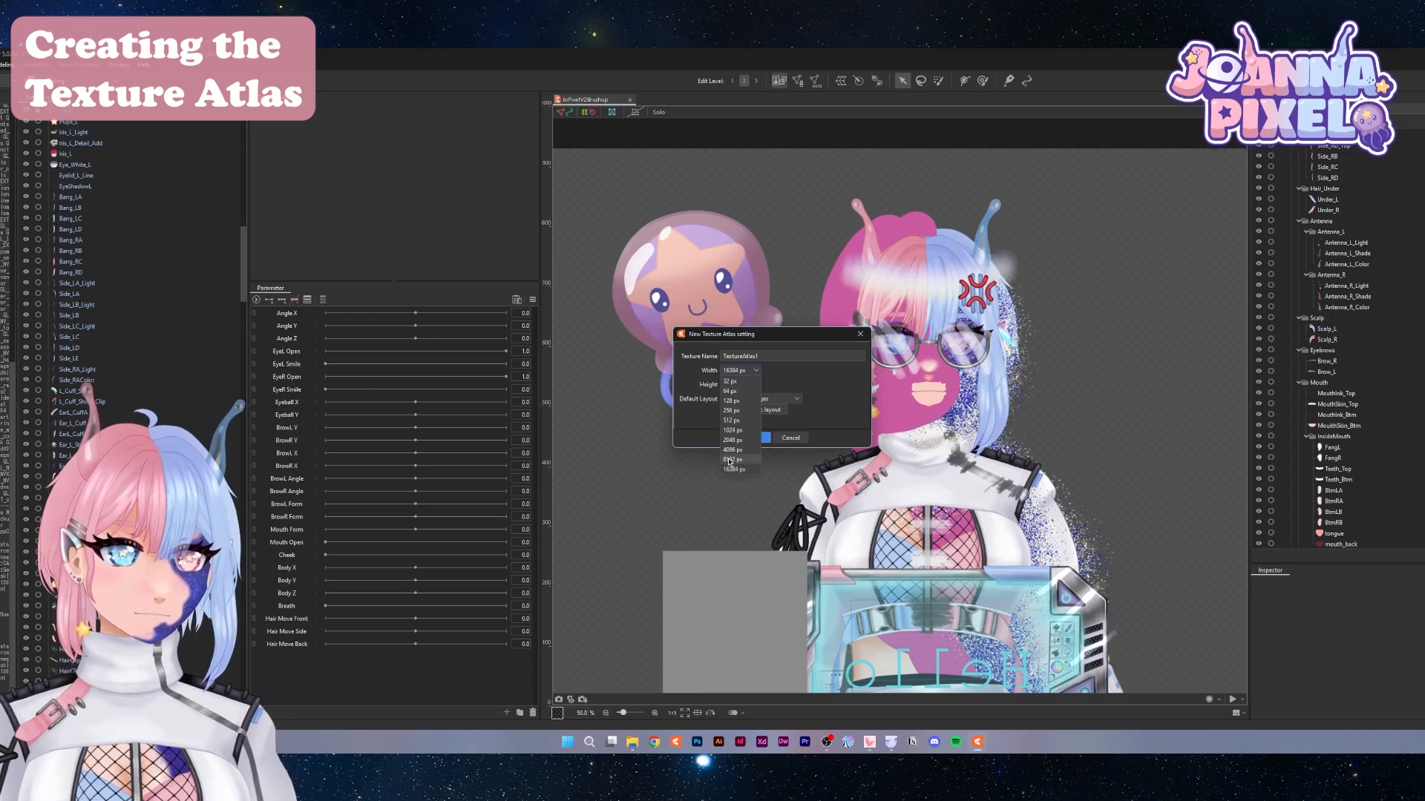
click(734, 457)
click(740, 385)
click(734, 474)
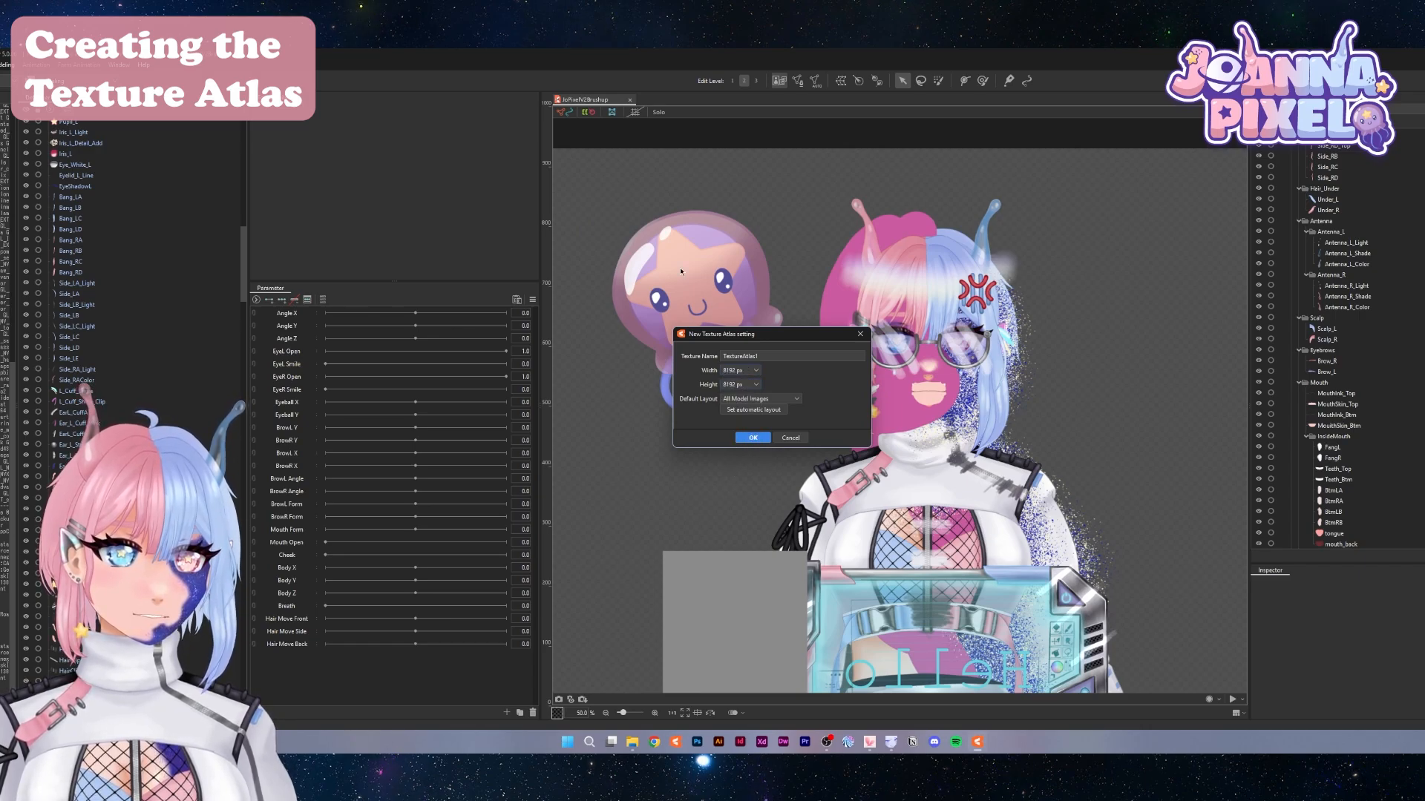
click(741, 370)
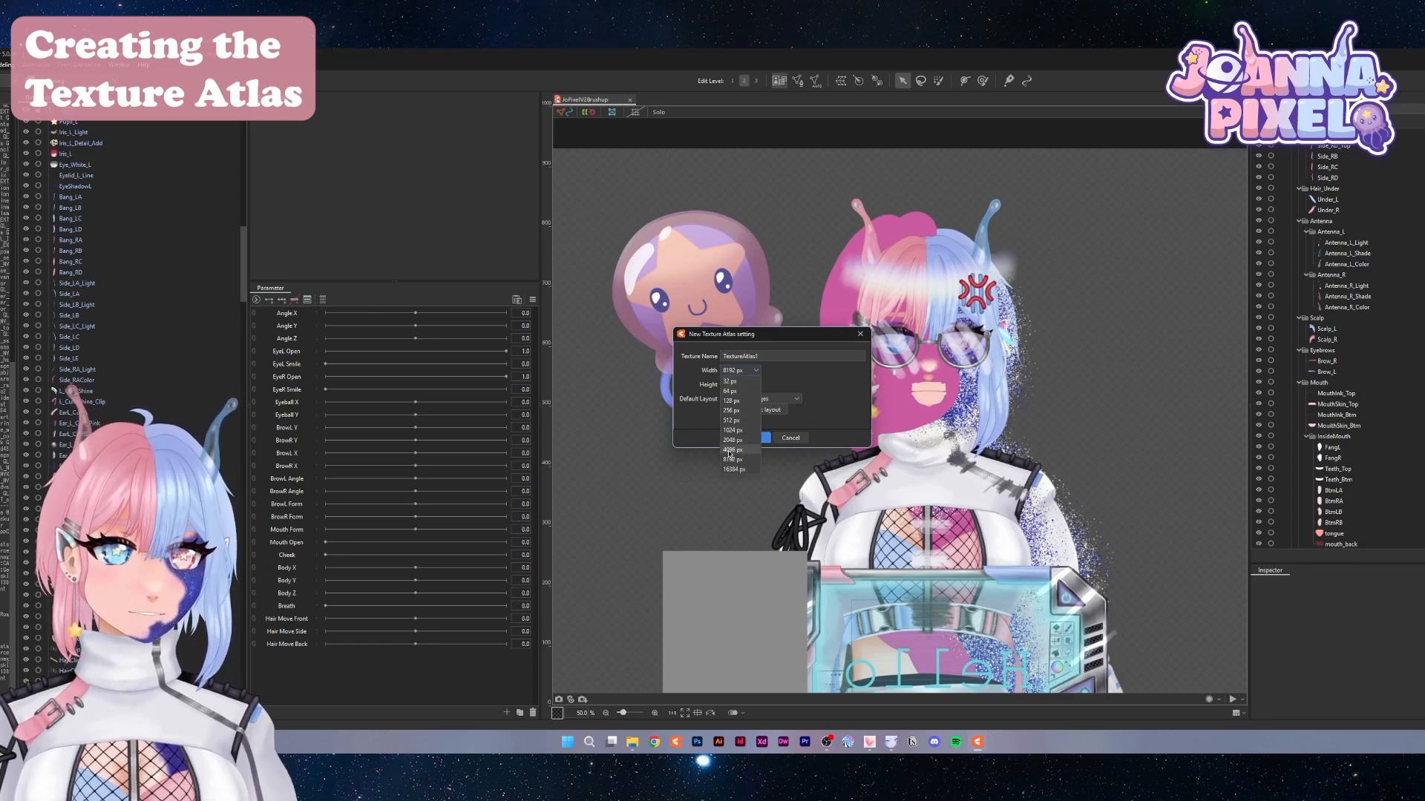
click(846, 379)
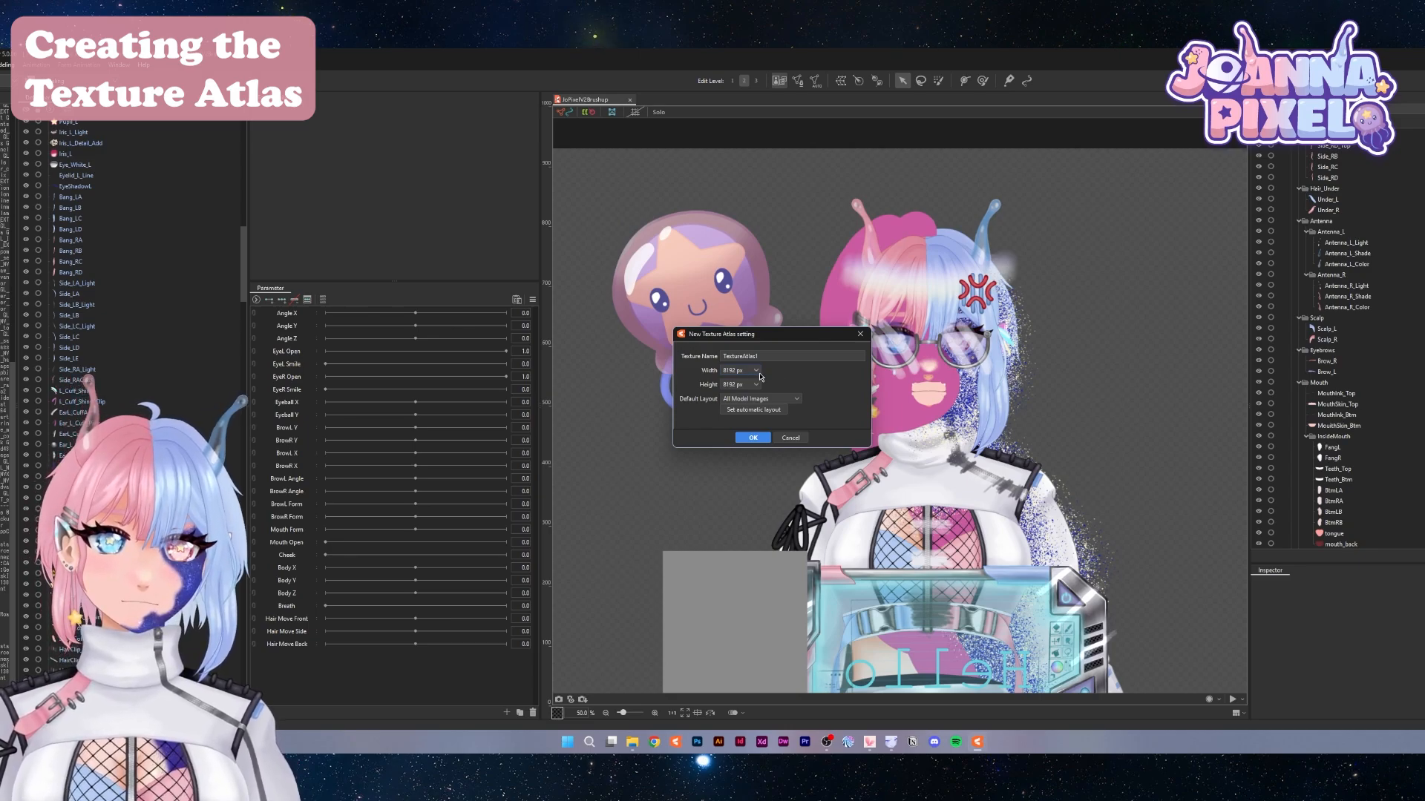
double_click(764, 357)
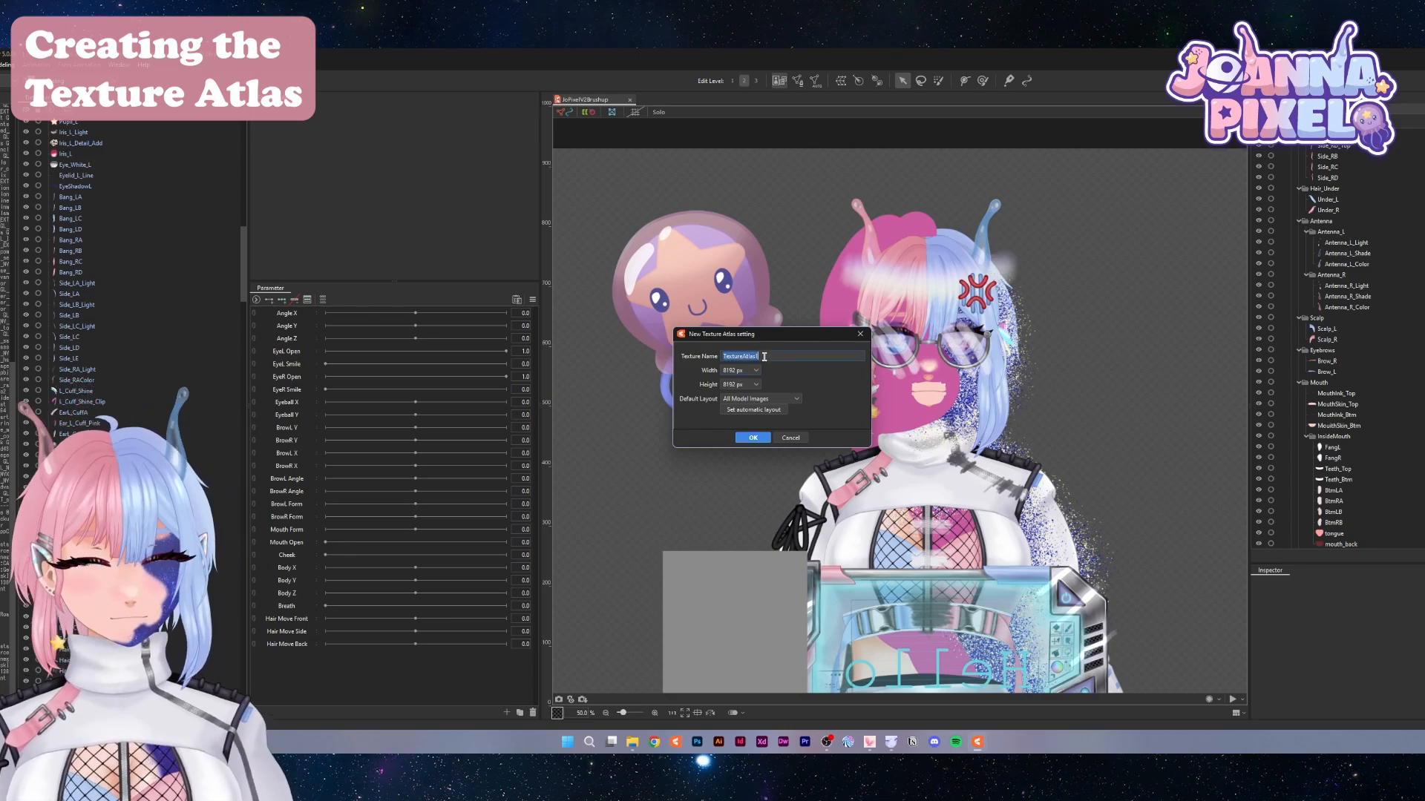
key(Return)
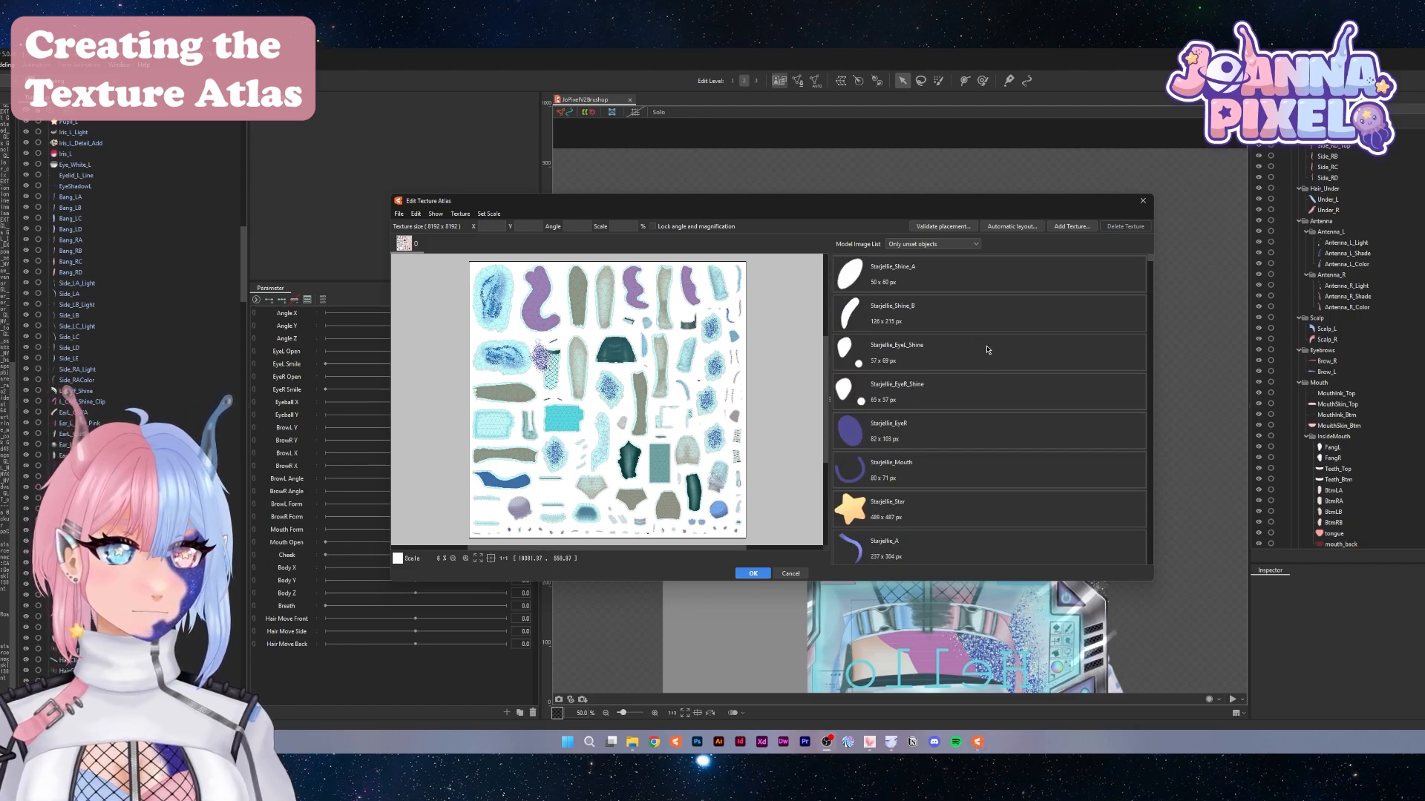
Check the list of unset model images in the texture atlas, and discard the atlas edit
scroll(994, 304, down, 5)
drag(1150, 269, 1150, 416)
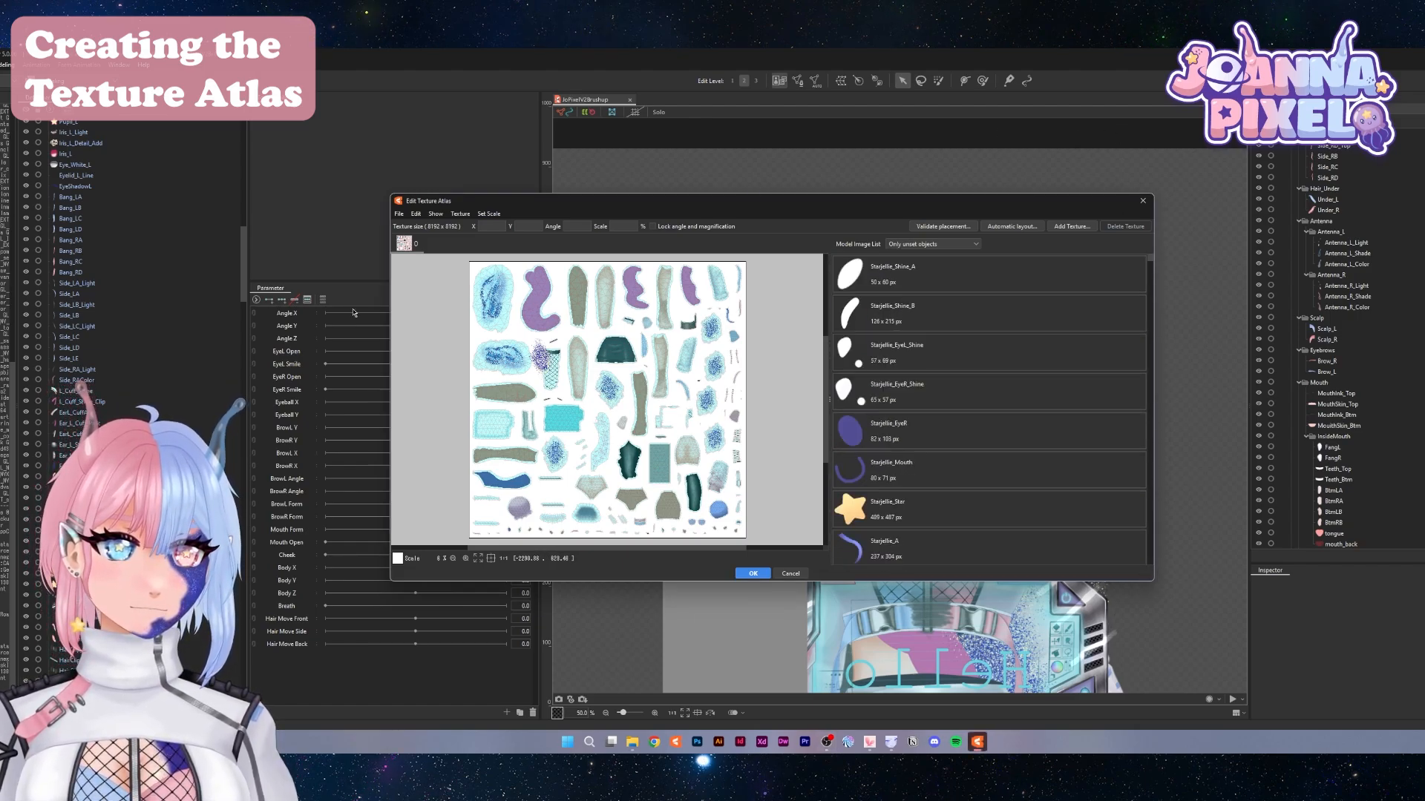
click(787, 575)
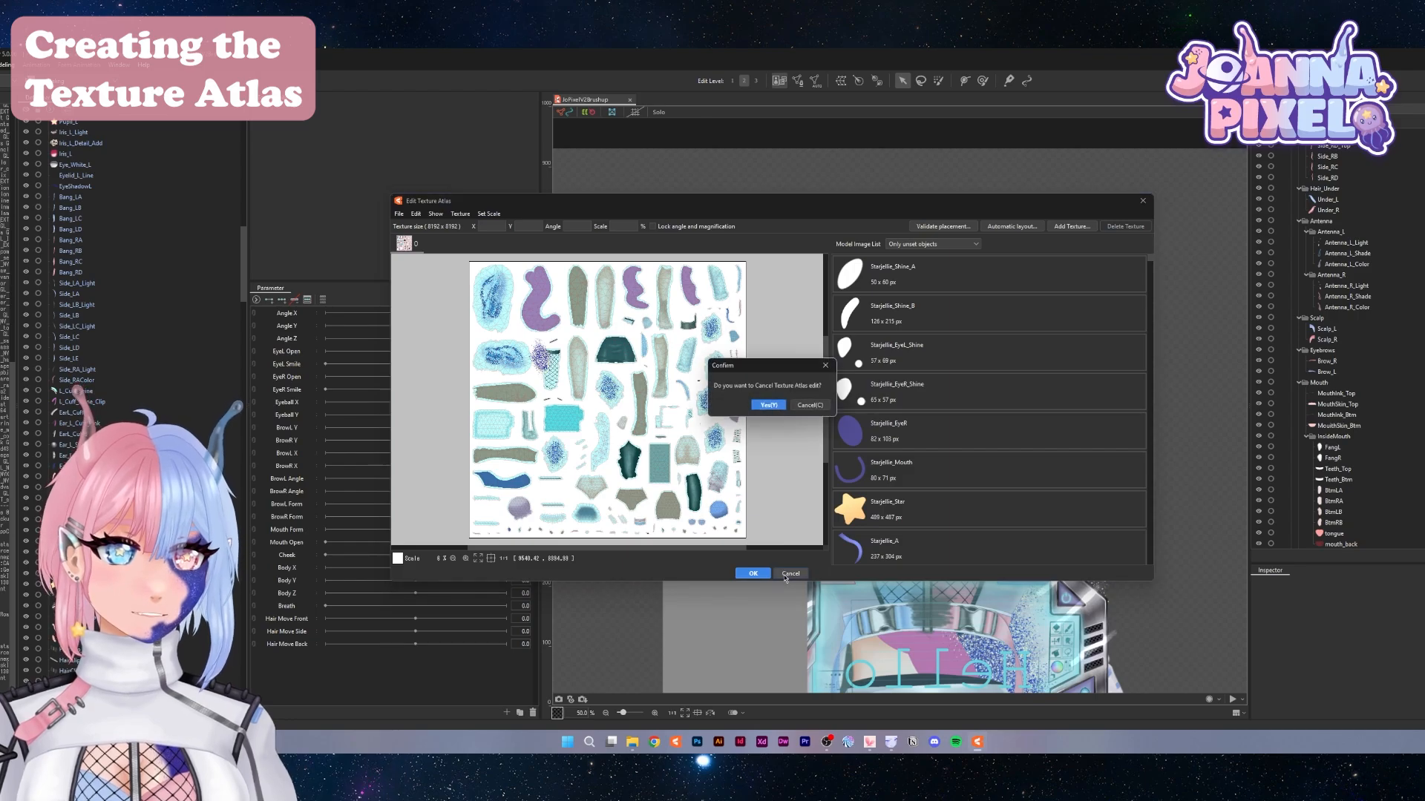
click(769, 405)
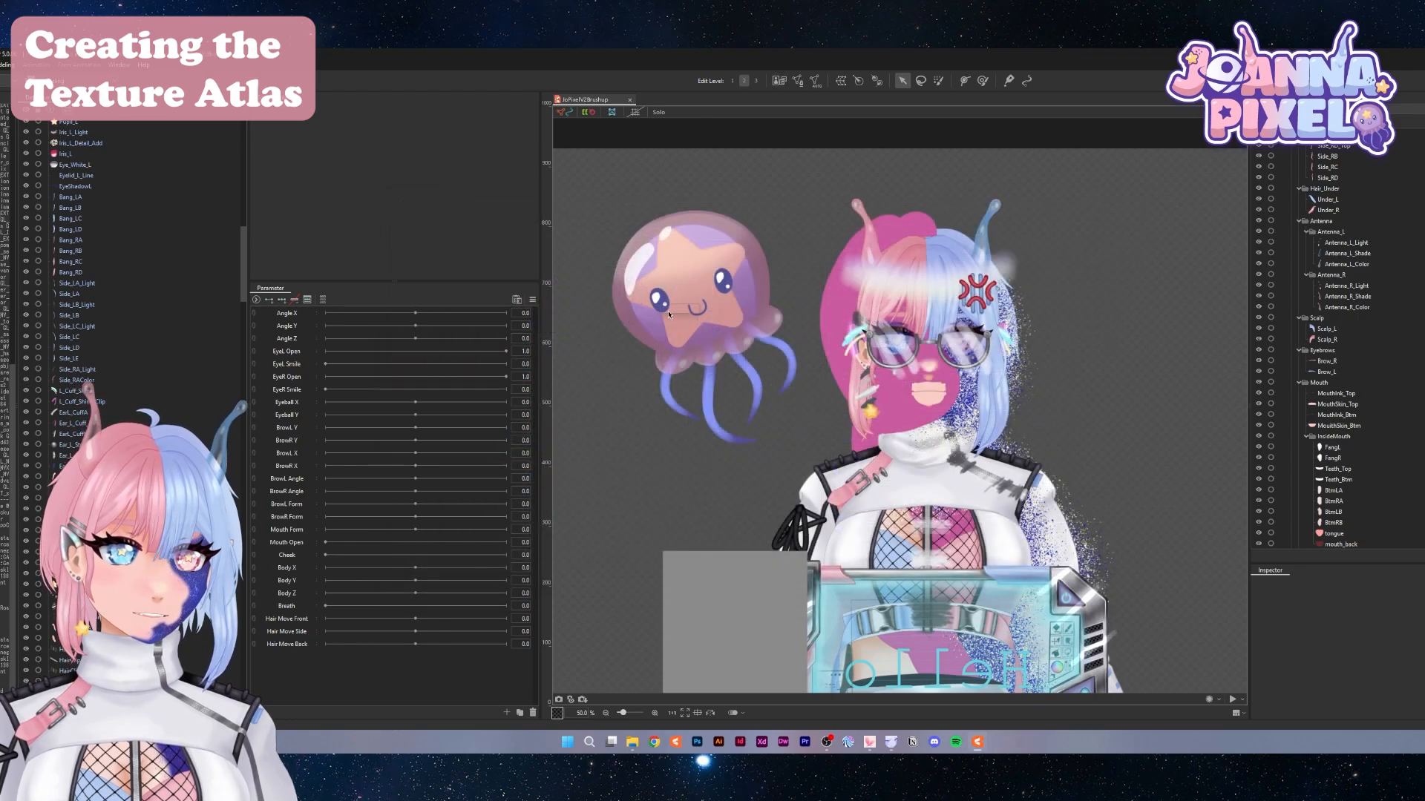
Set up a new texture atlas named JoPixelNormal, 16384 px wide and 8192 px high, with all model images as its default layout
click(777, 82)
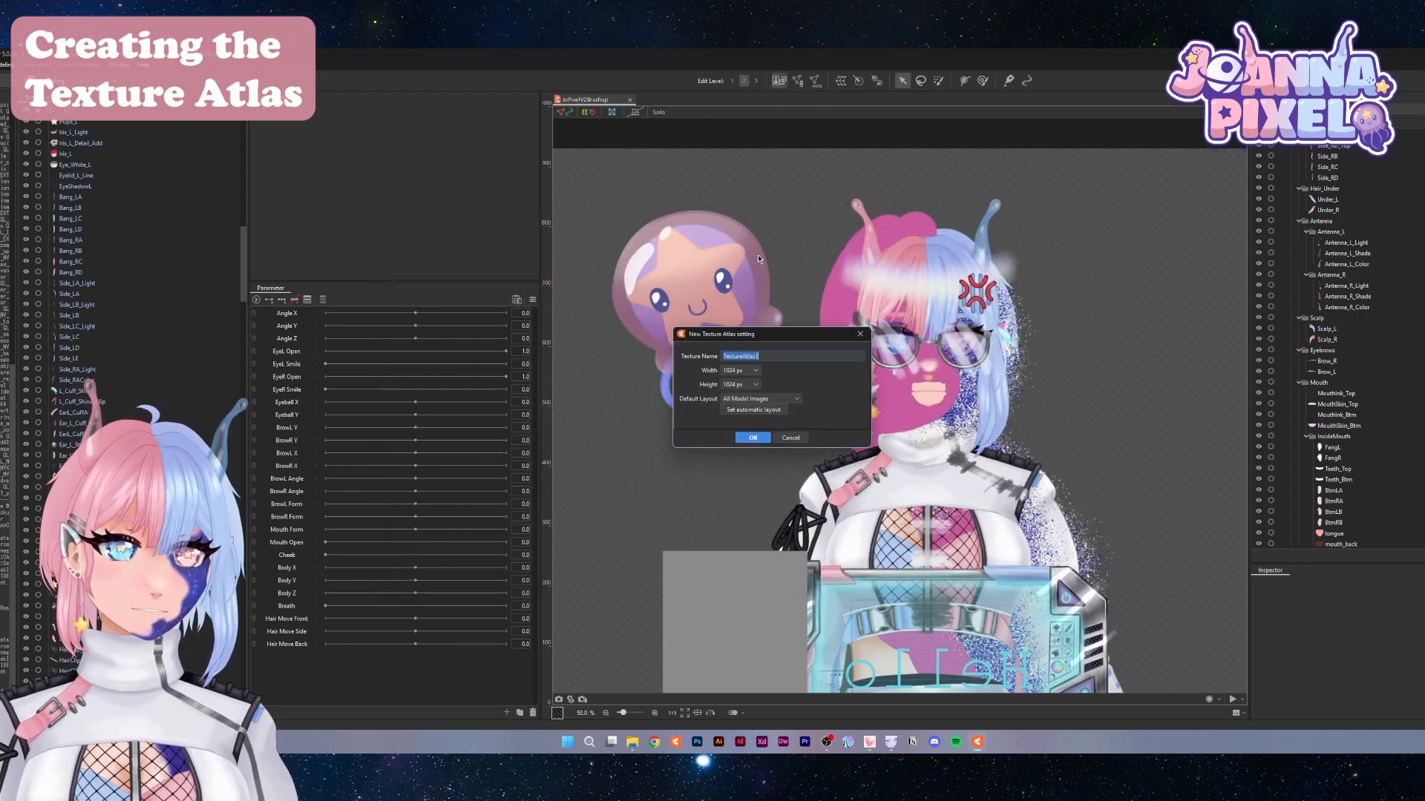
click(744, 371)
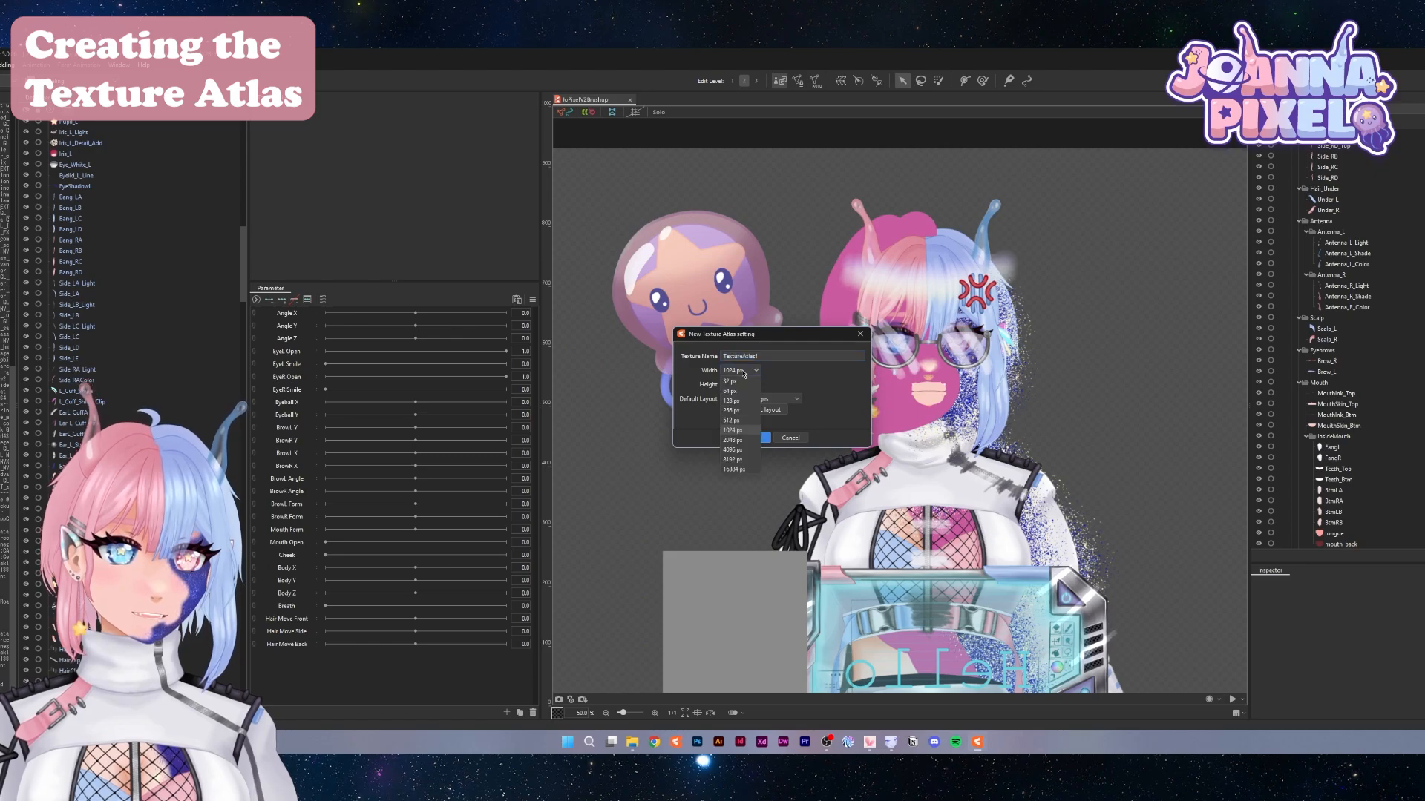
click(738, 469)
click(745, 385)
click(733, 472)
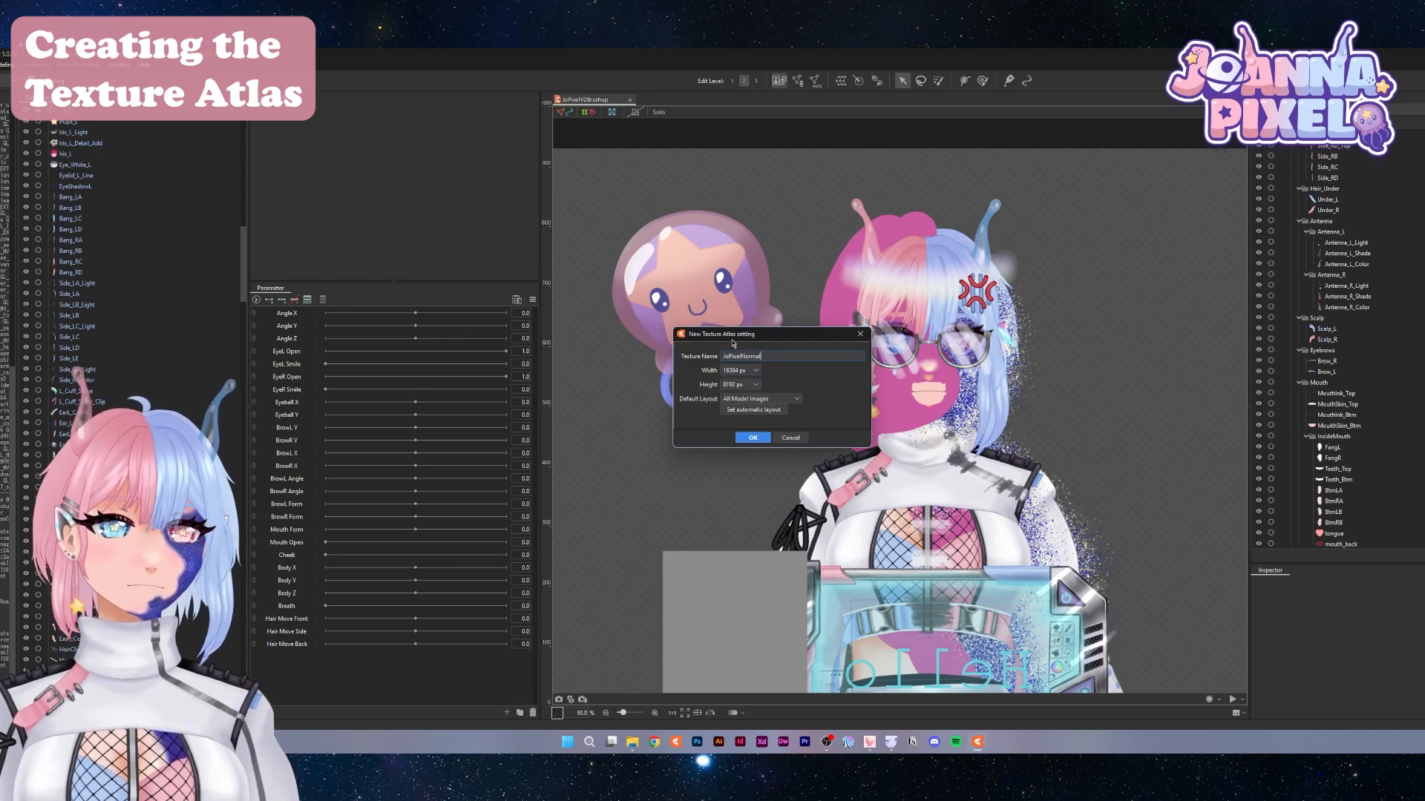
click(752, 371)
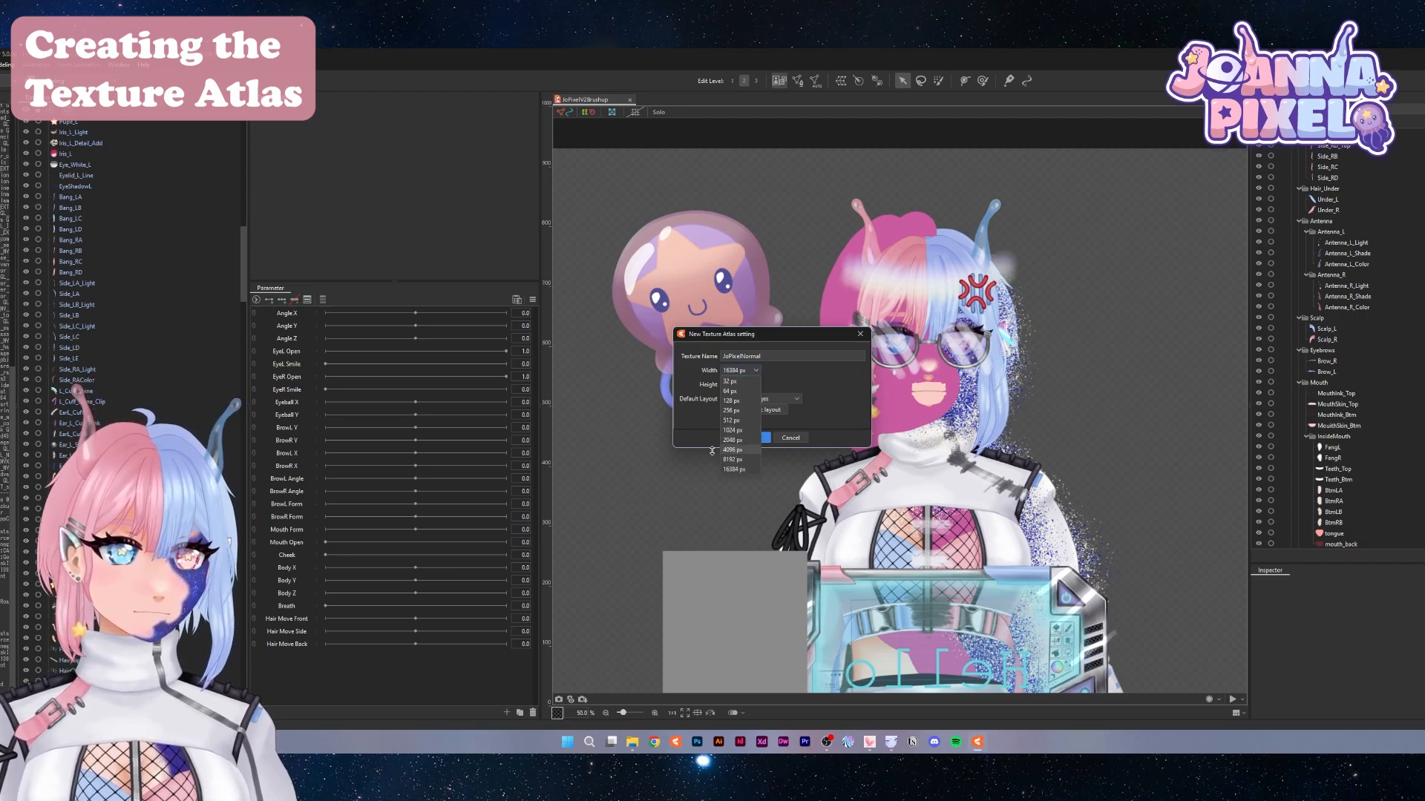
click(797, 380)
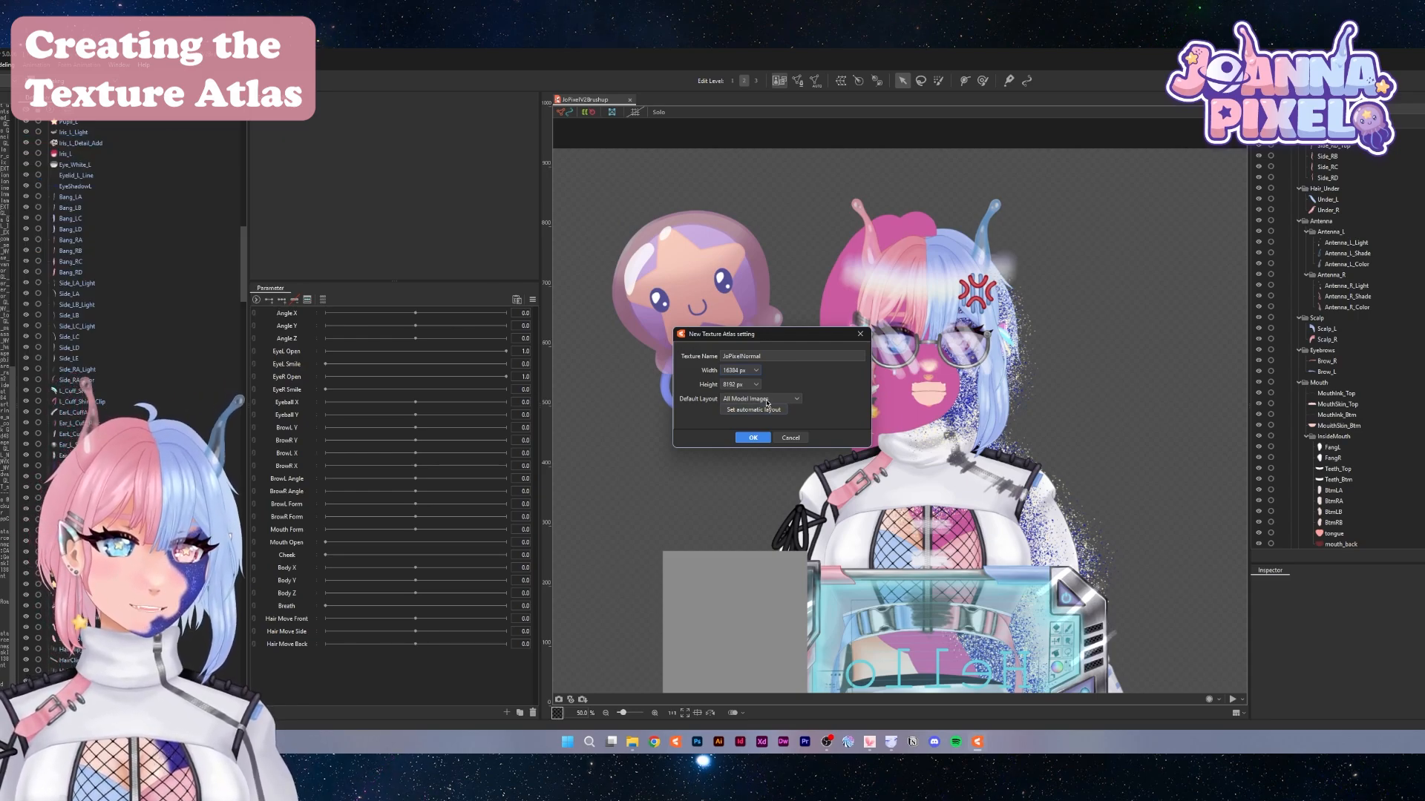
click(767, 401)
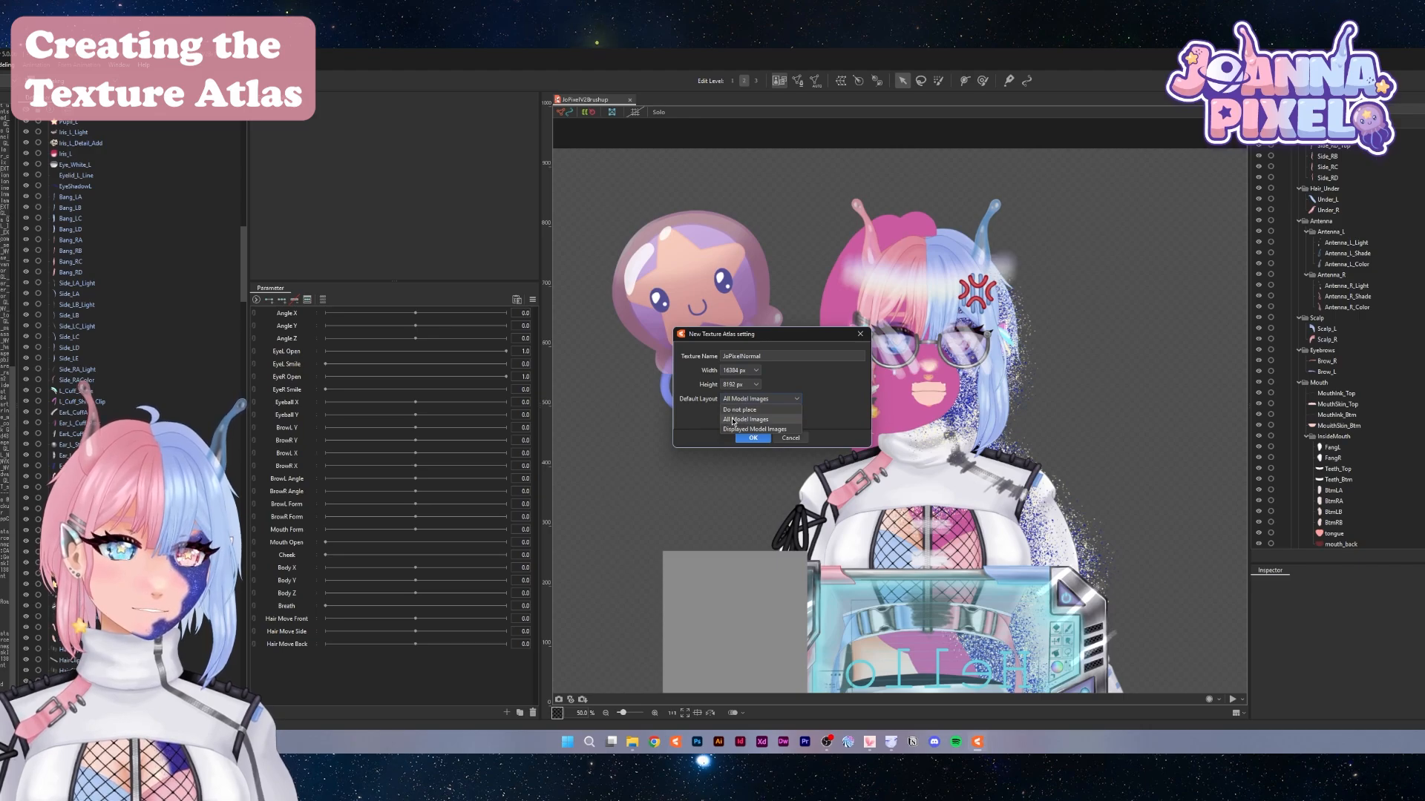
click(745, 420)
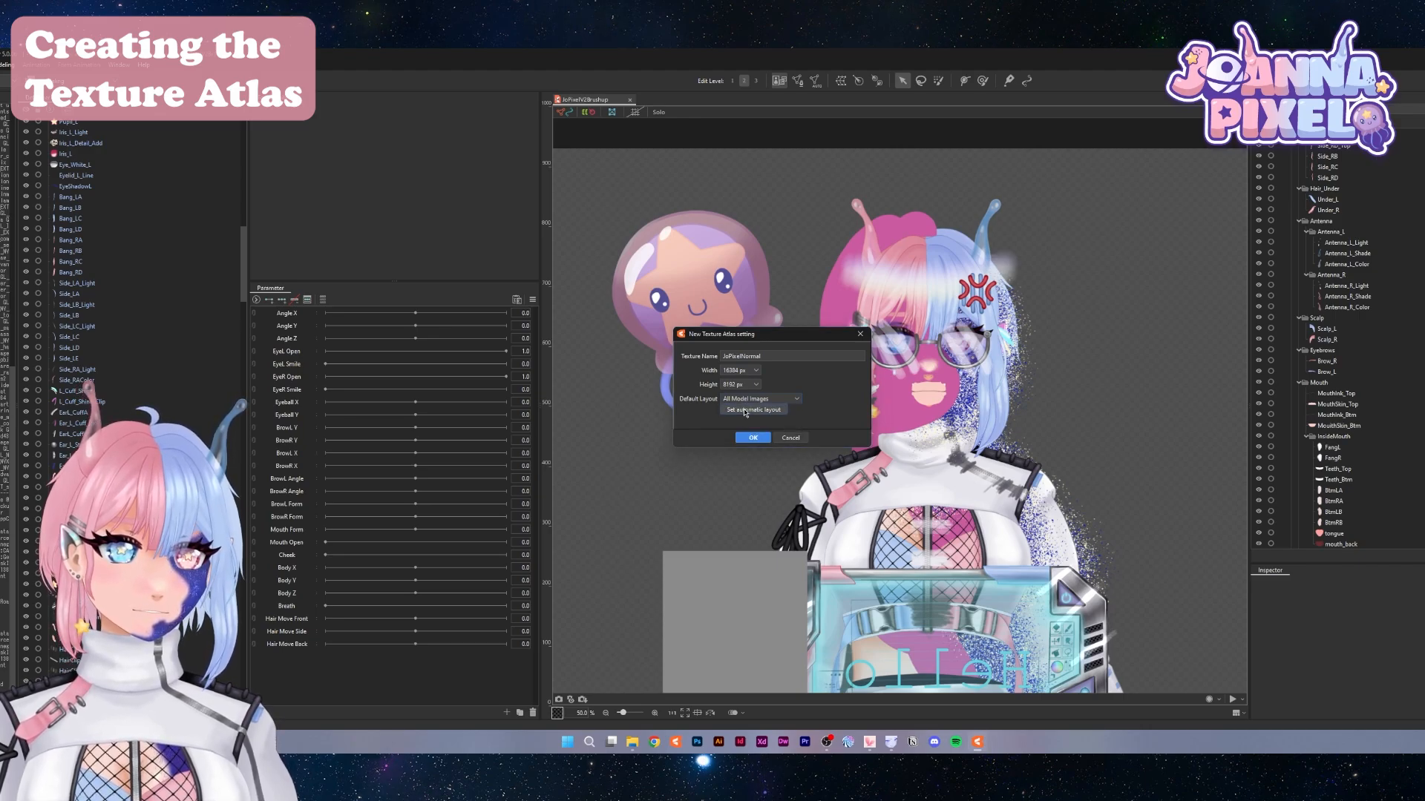
Set the automatic layout to target meshes at 100% scale with rotation allowed, and generate the atlas
click(745, 413)
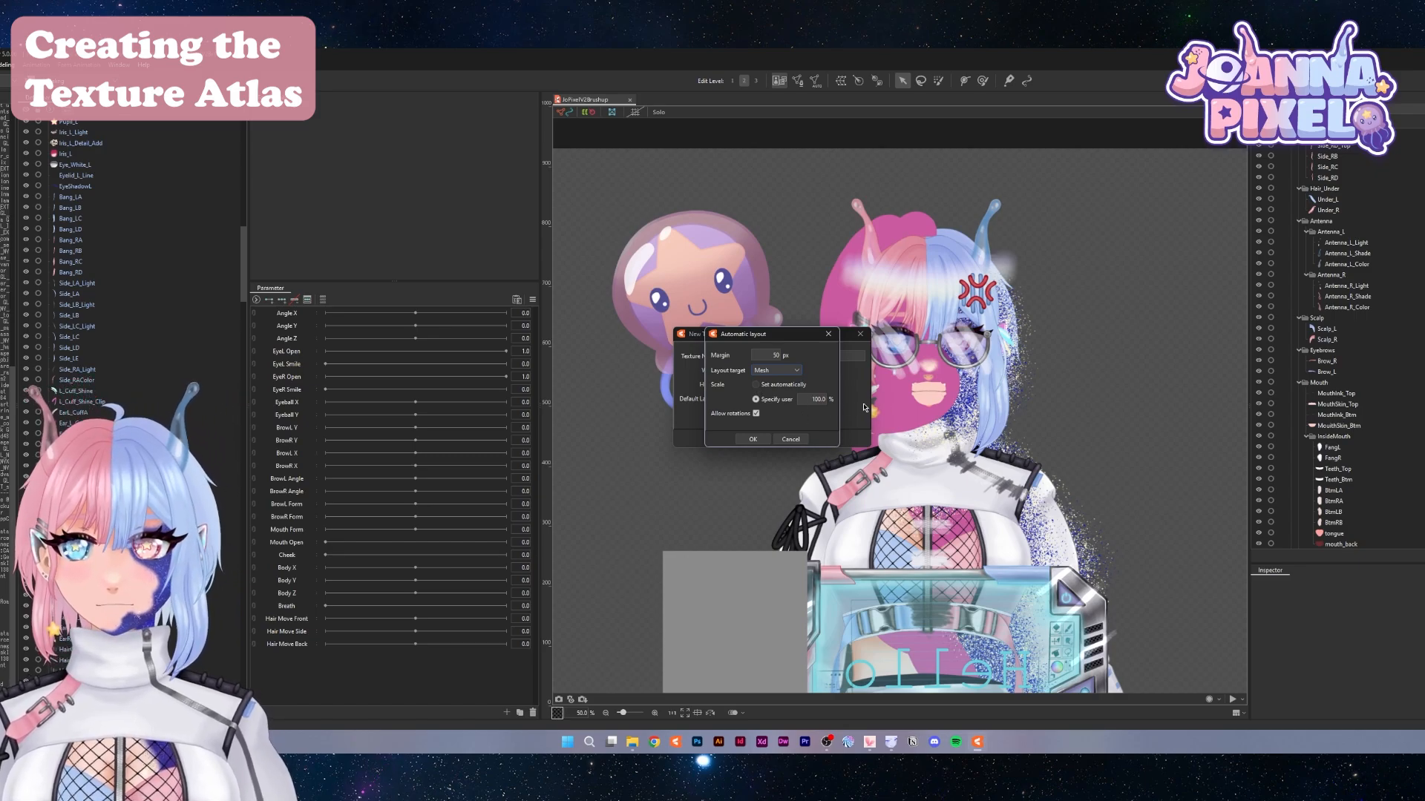
click(754, 439)
click(753, 438)
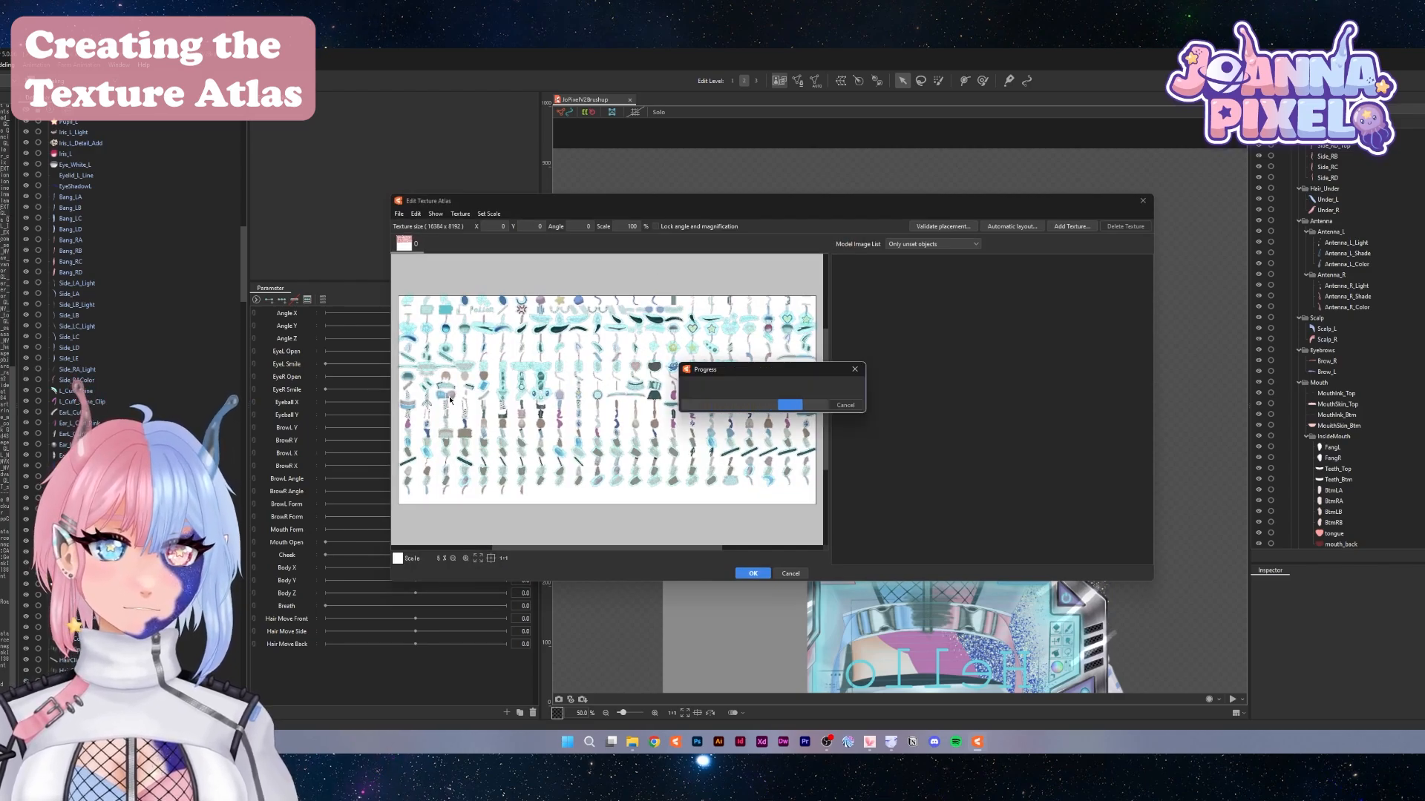
drag(758, 370, 716, 217)
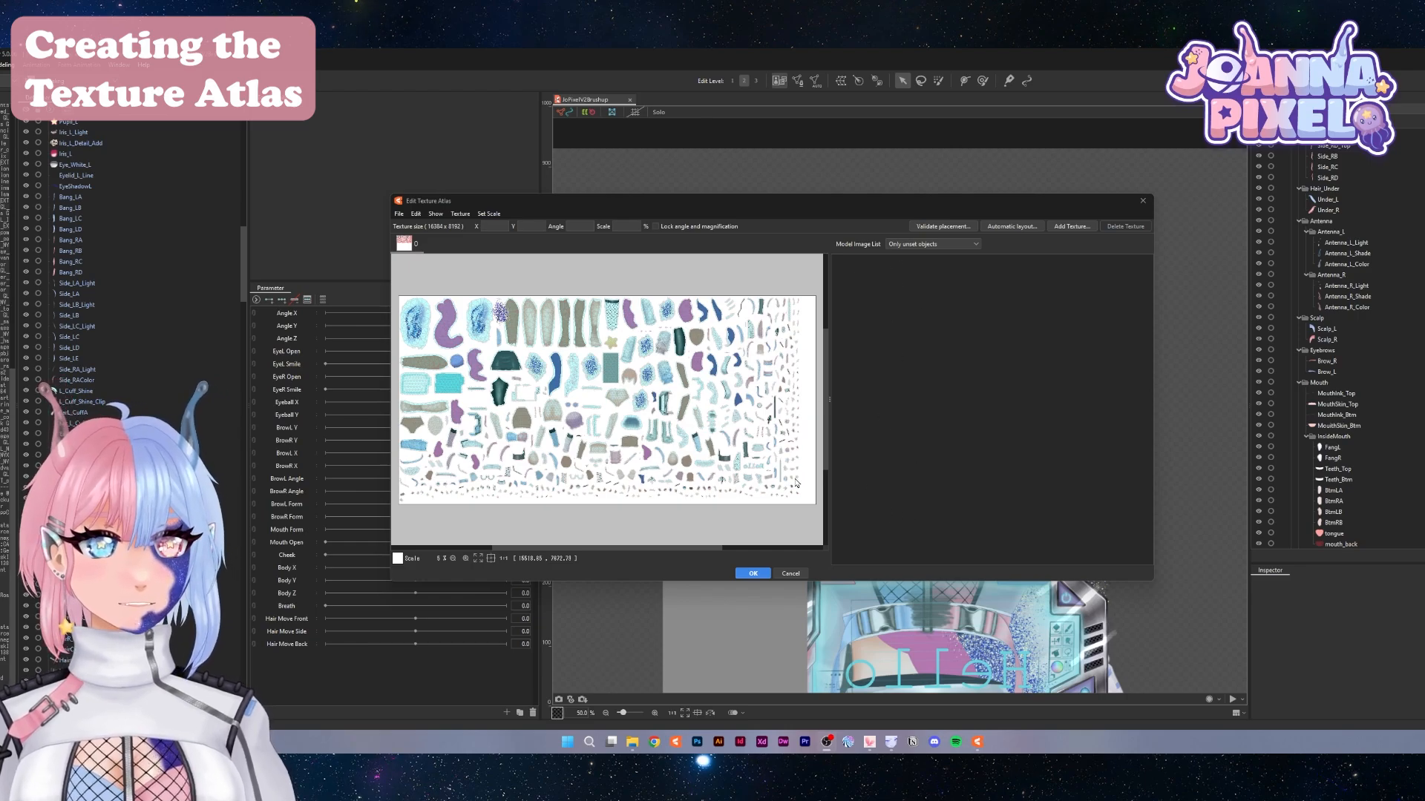
Check the arranged pieces up close, accept the texture atlas and save the model
scroll(796, 483, up, 5)
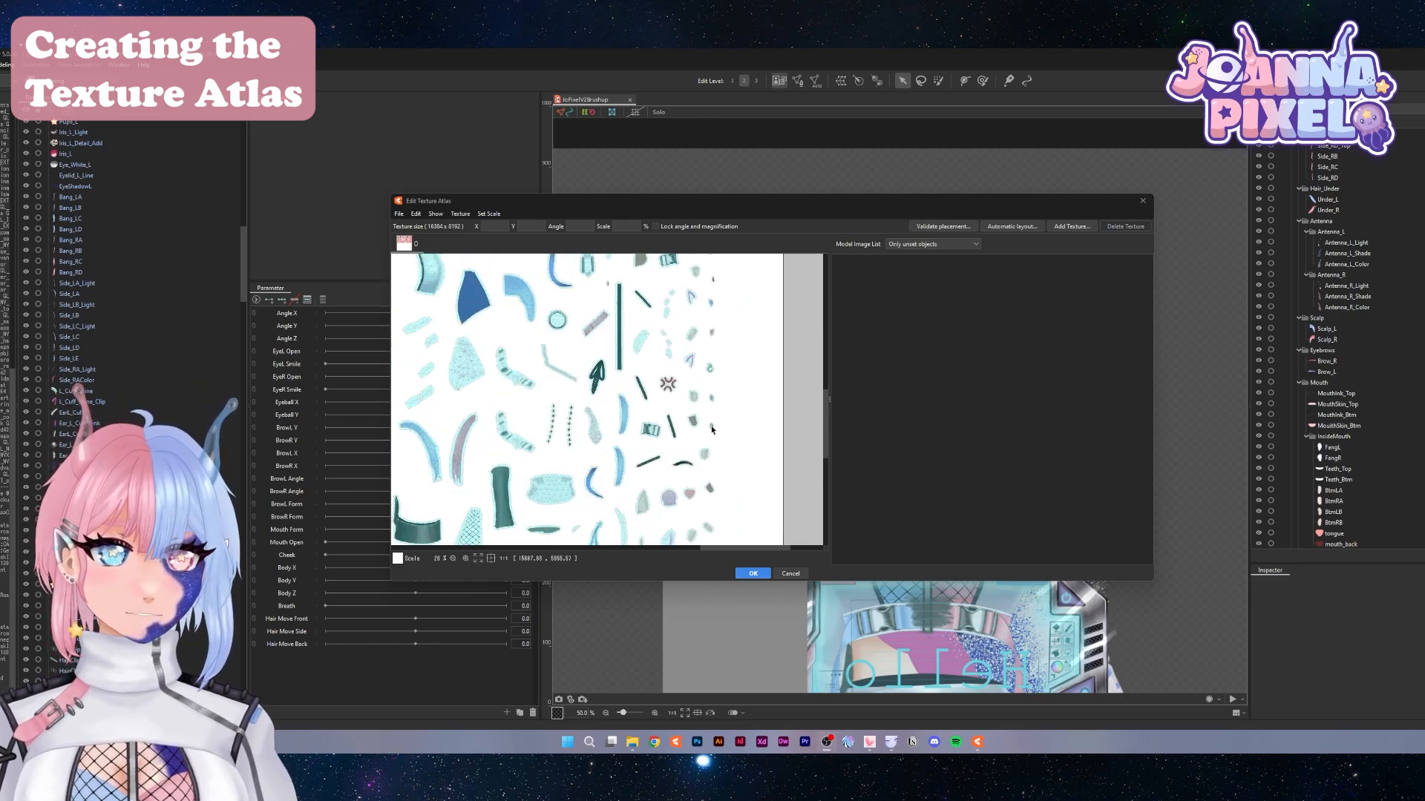
scroll(725, 425, down, 4)
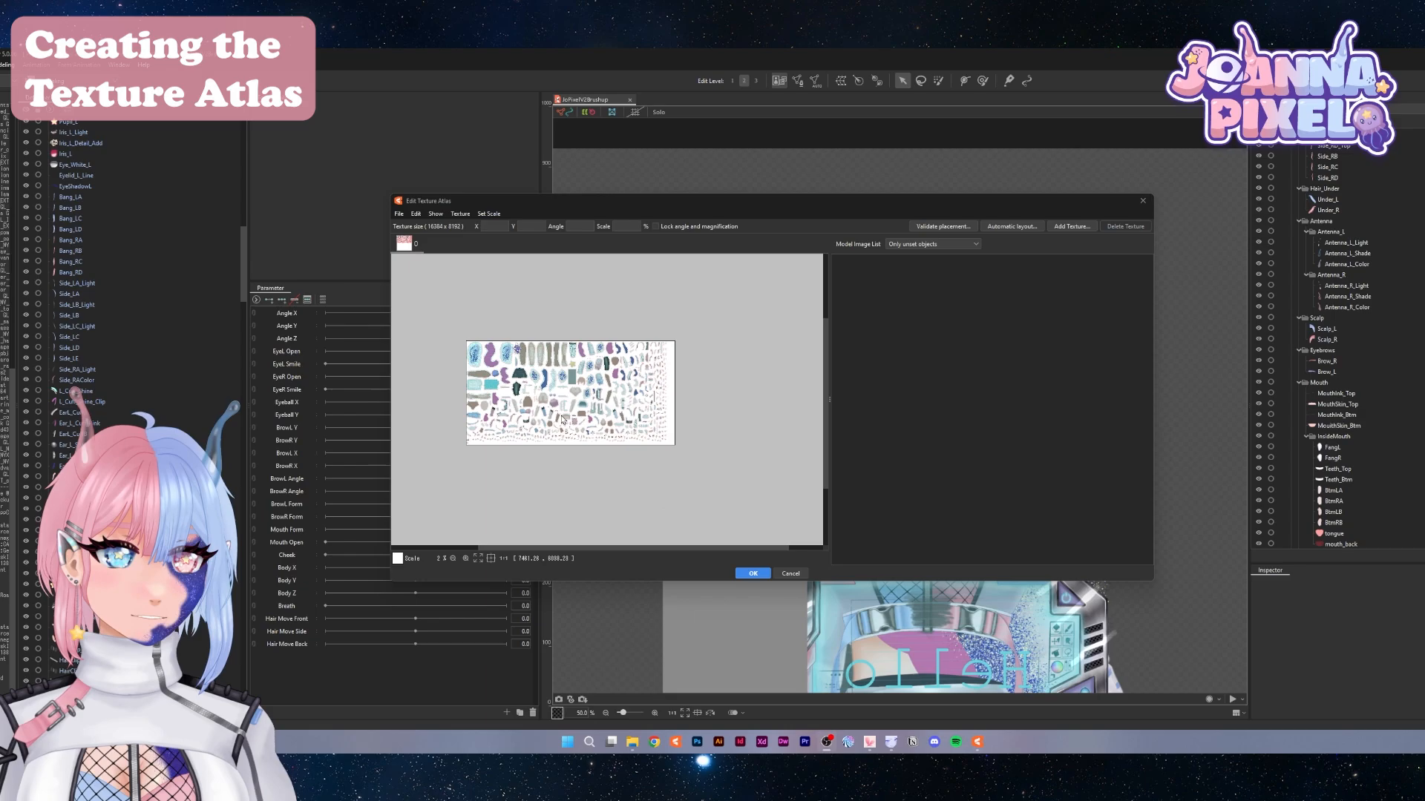
click(750, 575)
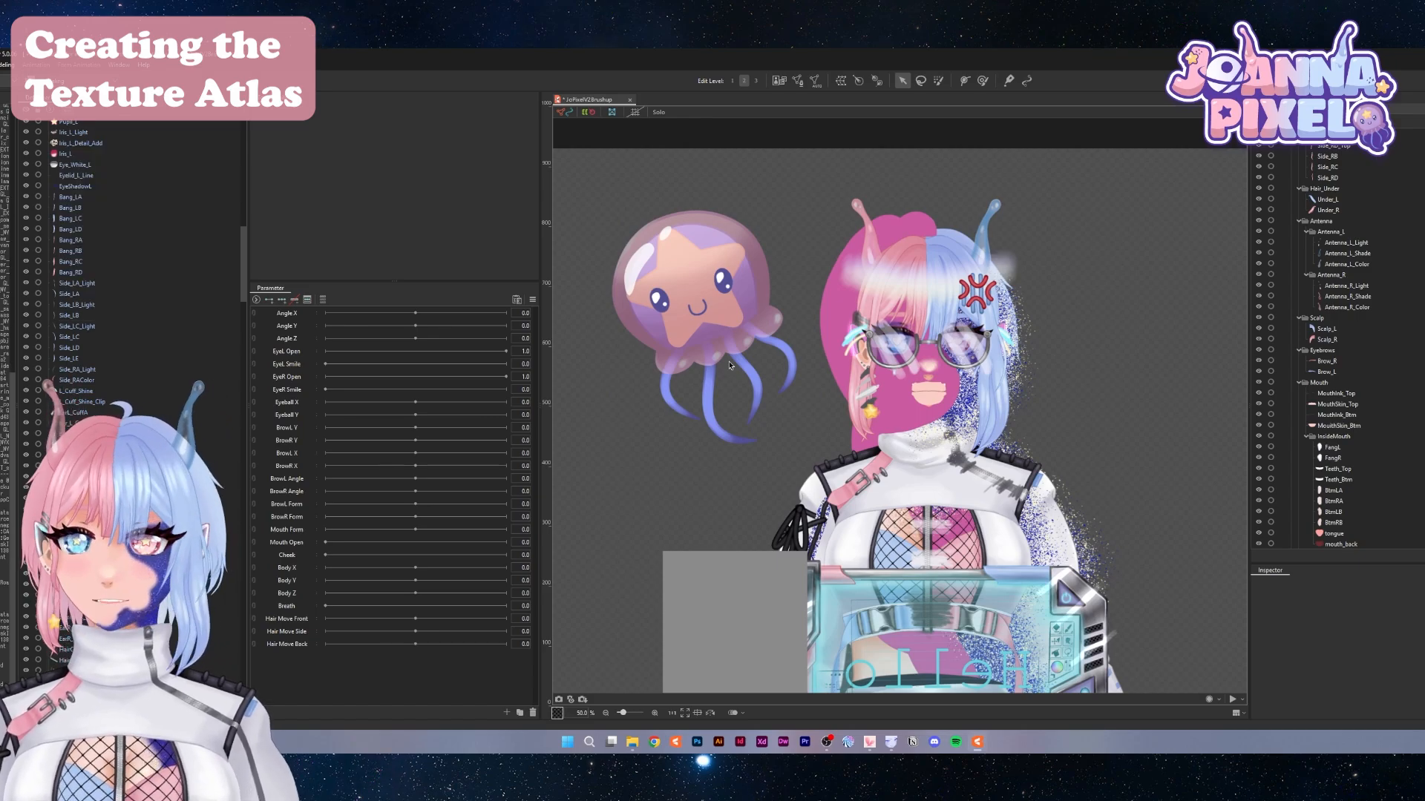
key(ctrl+s)
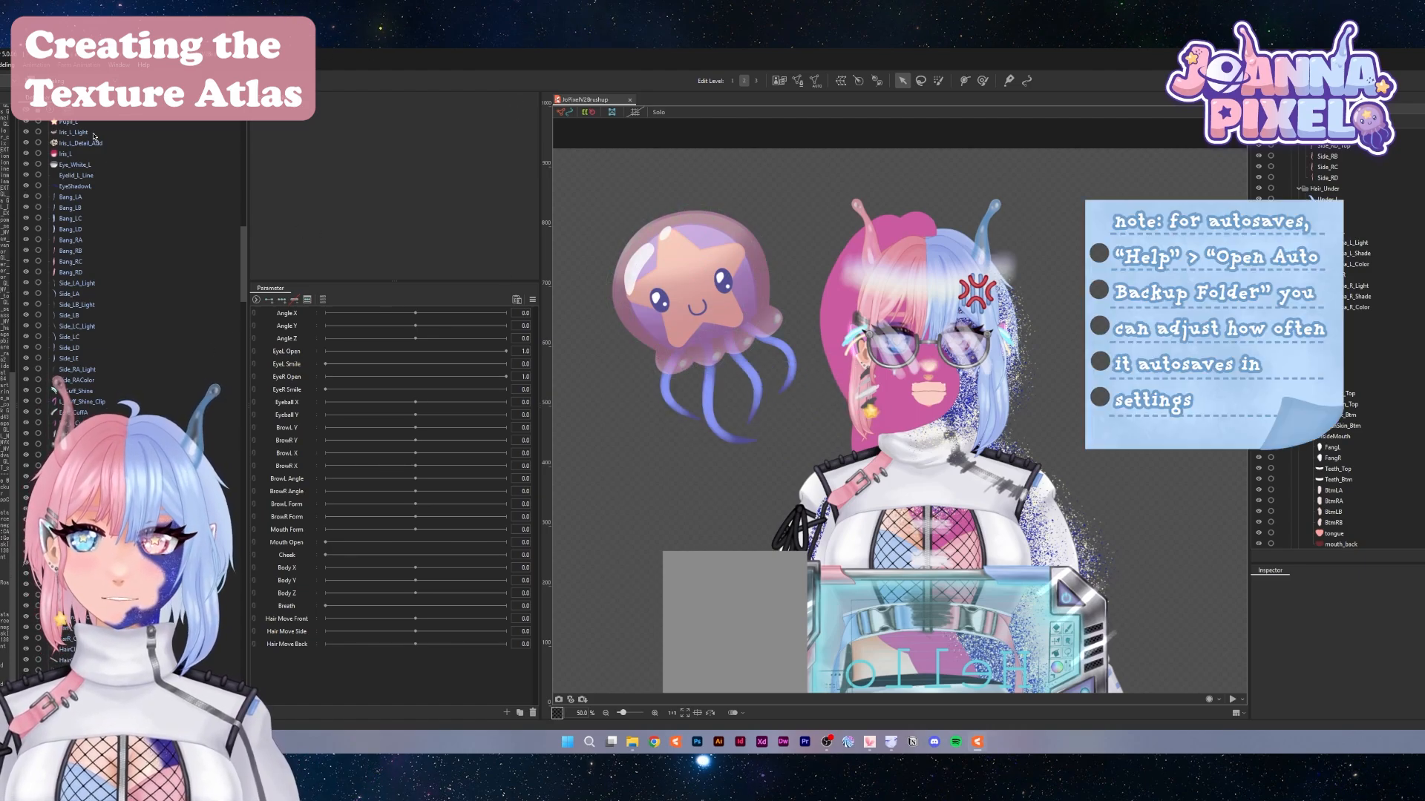
Open the folder that holds the automatic backups
click(143, 69)
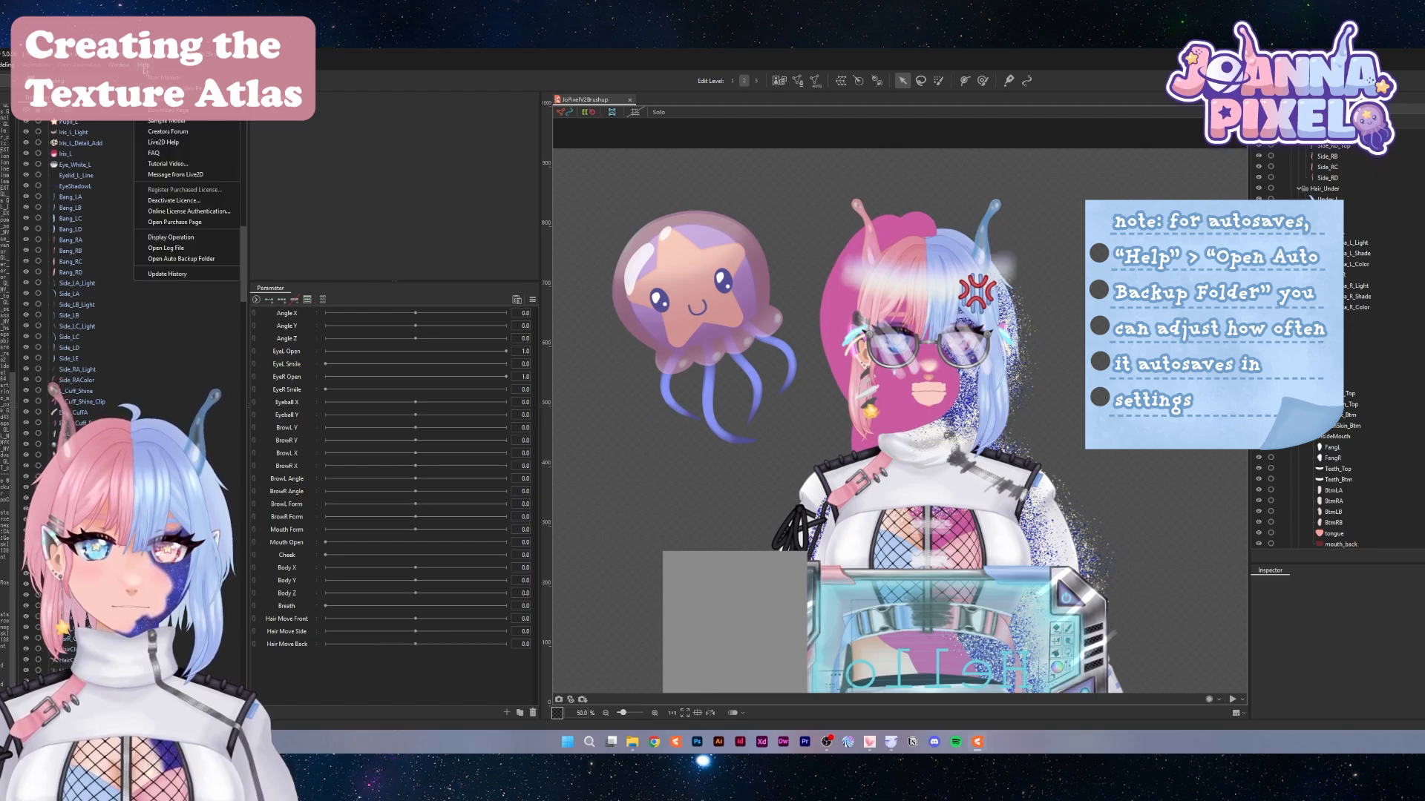
click(158, 259)
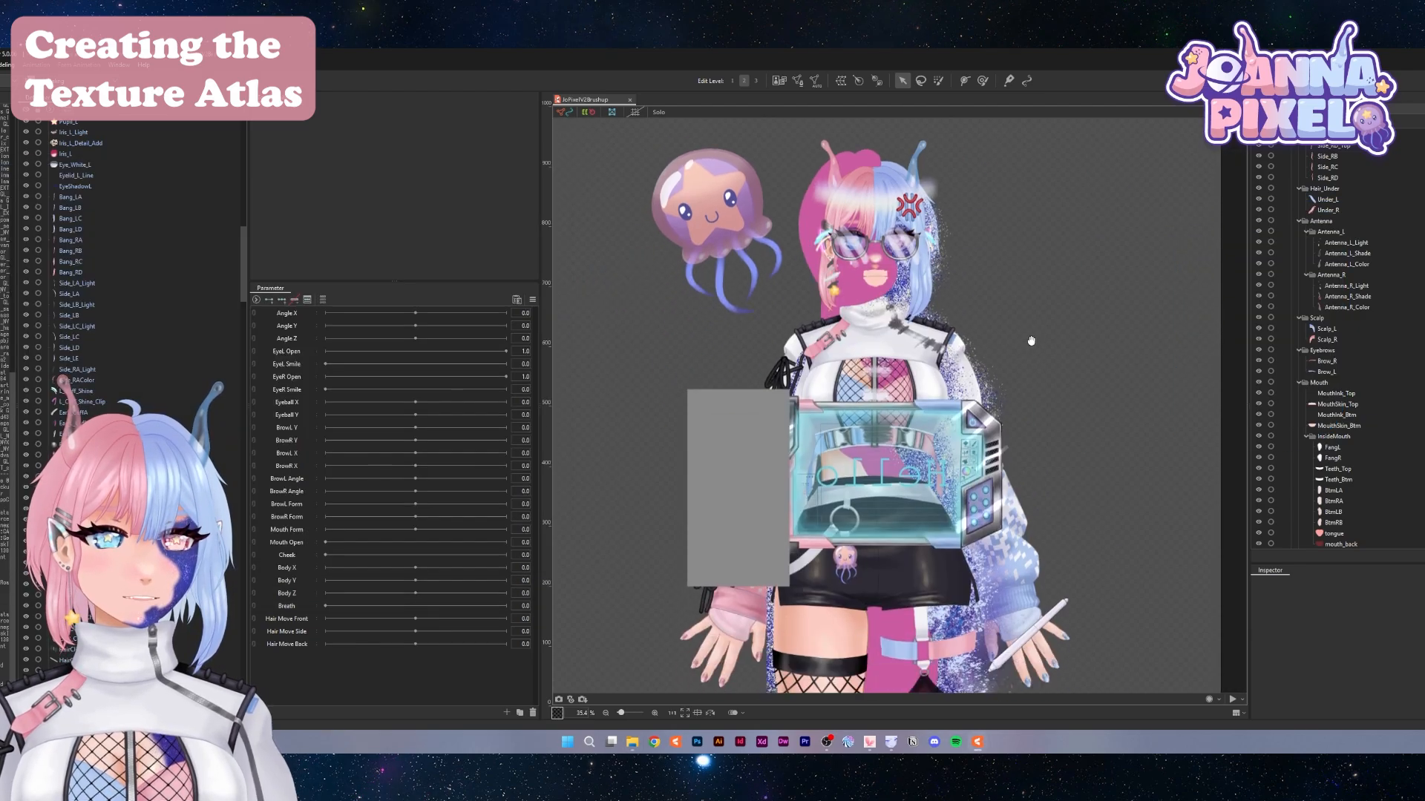
Copy the ID of the Tablet_Clip part in the Tablet folder
scroll(1028, 394, down, 3)
scroll(1057, 471, down, 5)
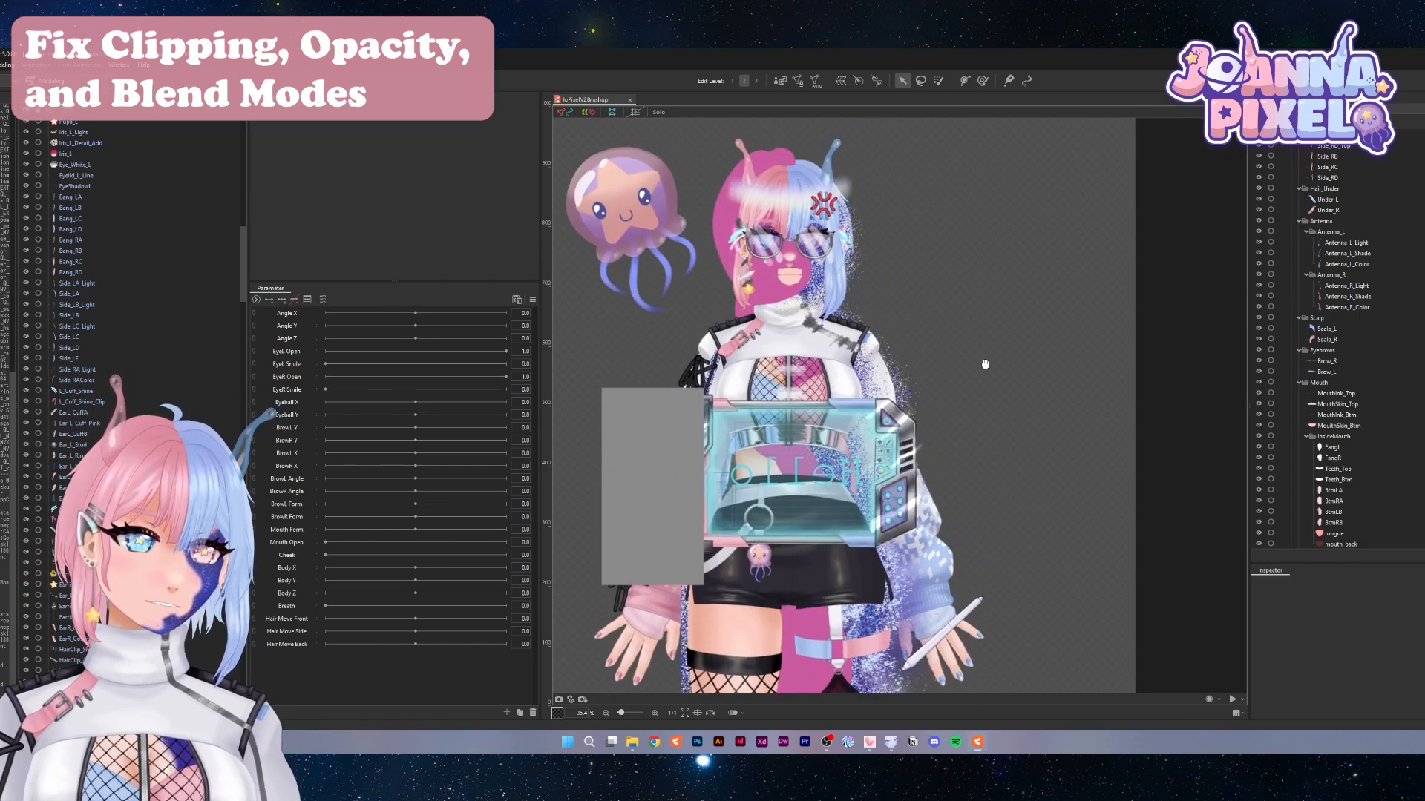
scroll(982, 363, up, 3)
scroll(1328, 349, up, 10)
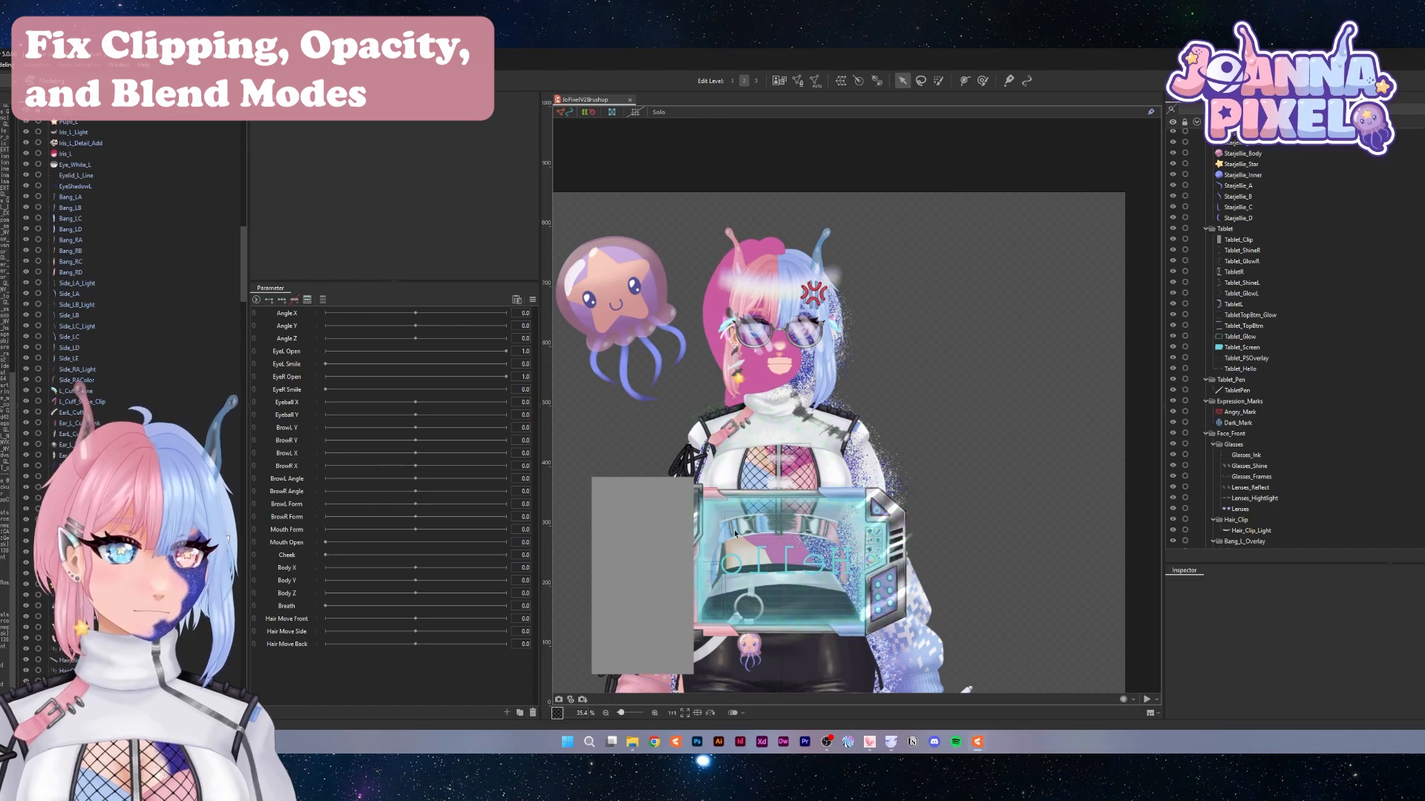
click(1251, 241)
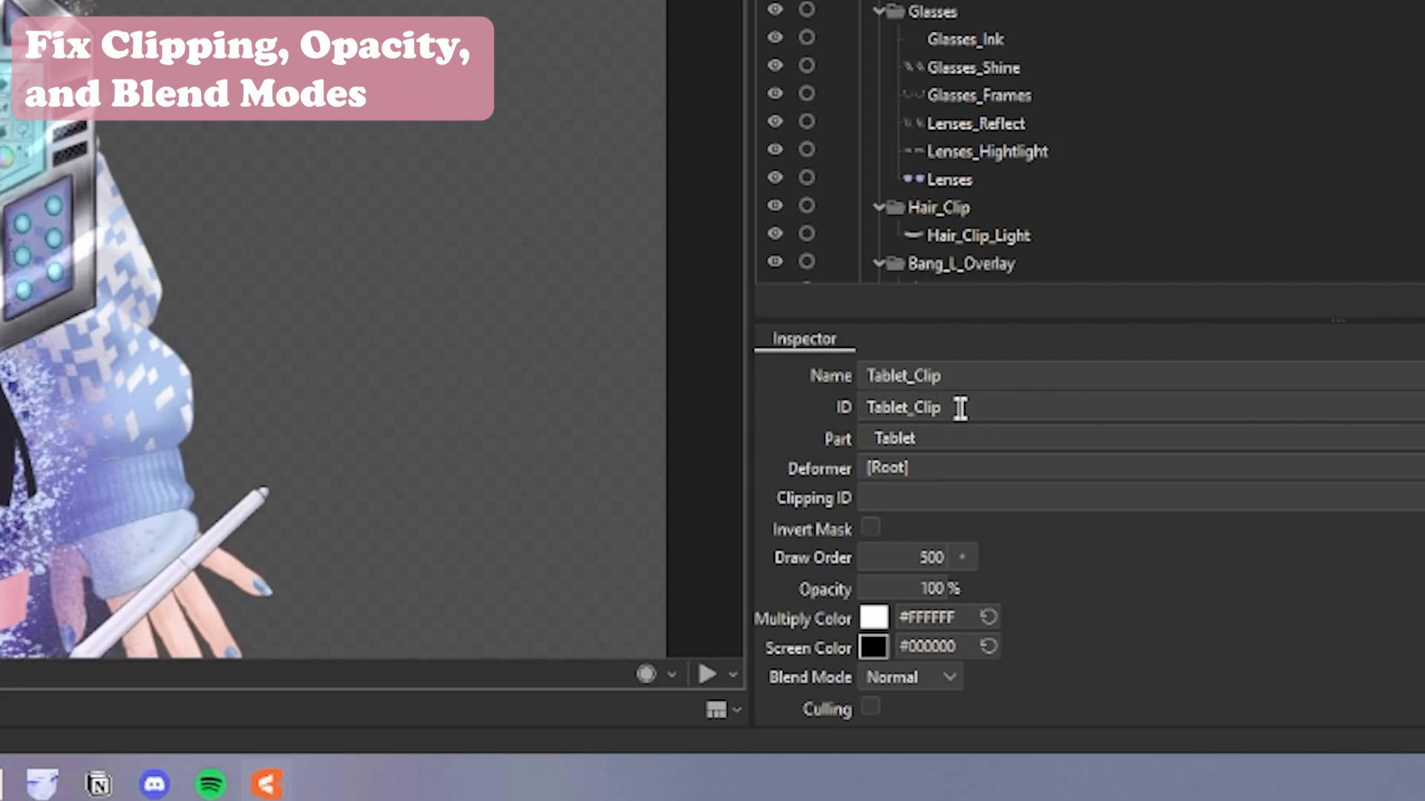
double_click(988, 410)
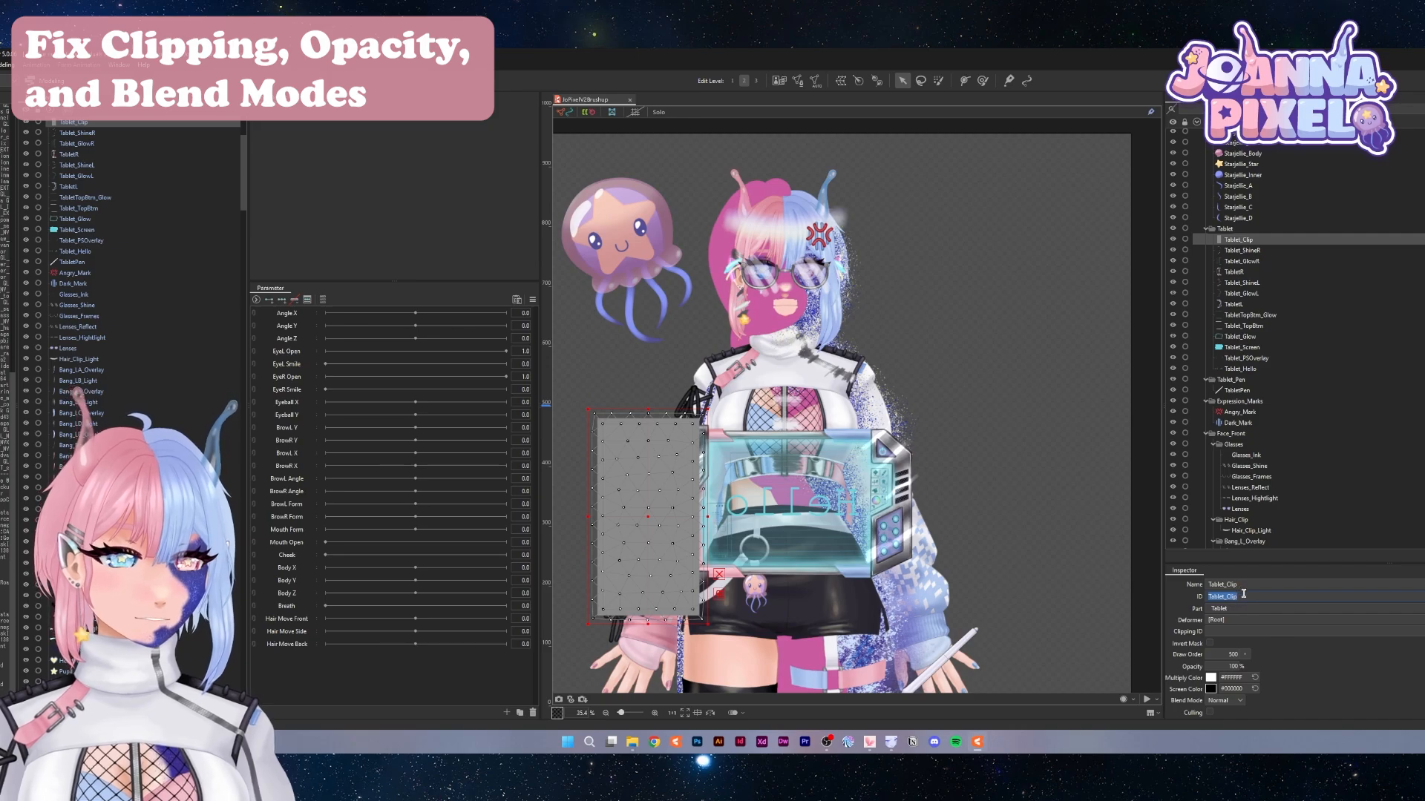
key(ctrl+c)
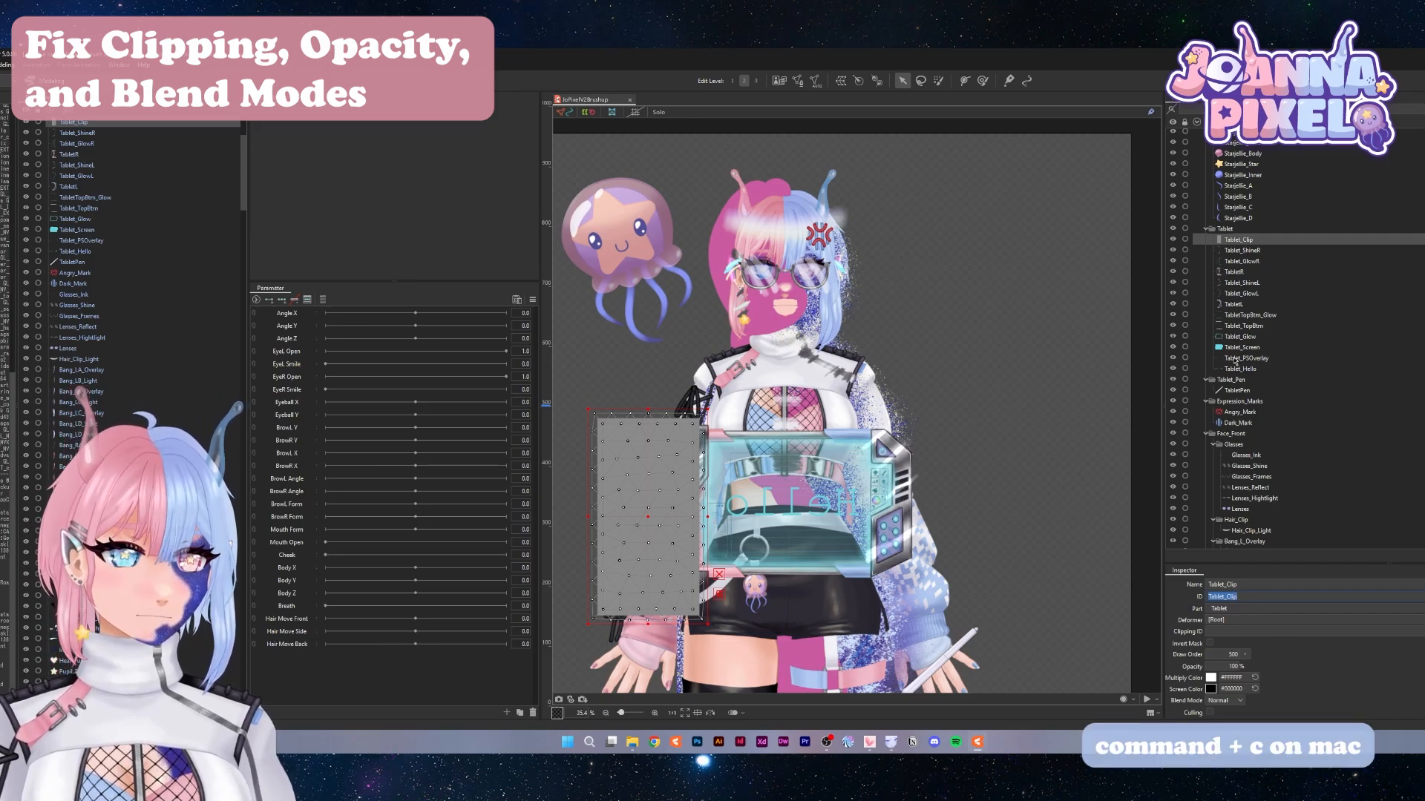
Clip the six Tablet parts listed below TabletL to Tablet_Clip and invert their mask
click(1245, 327)
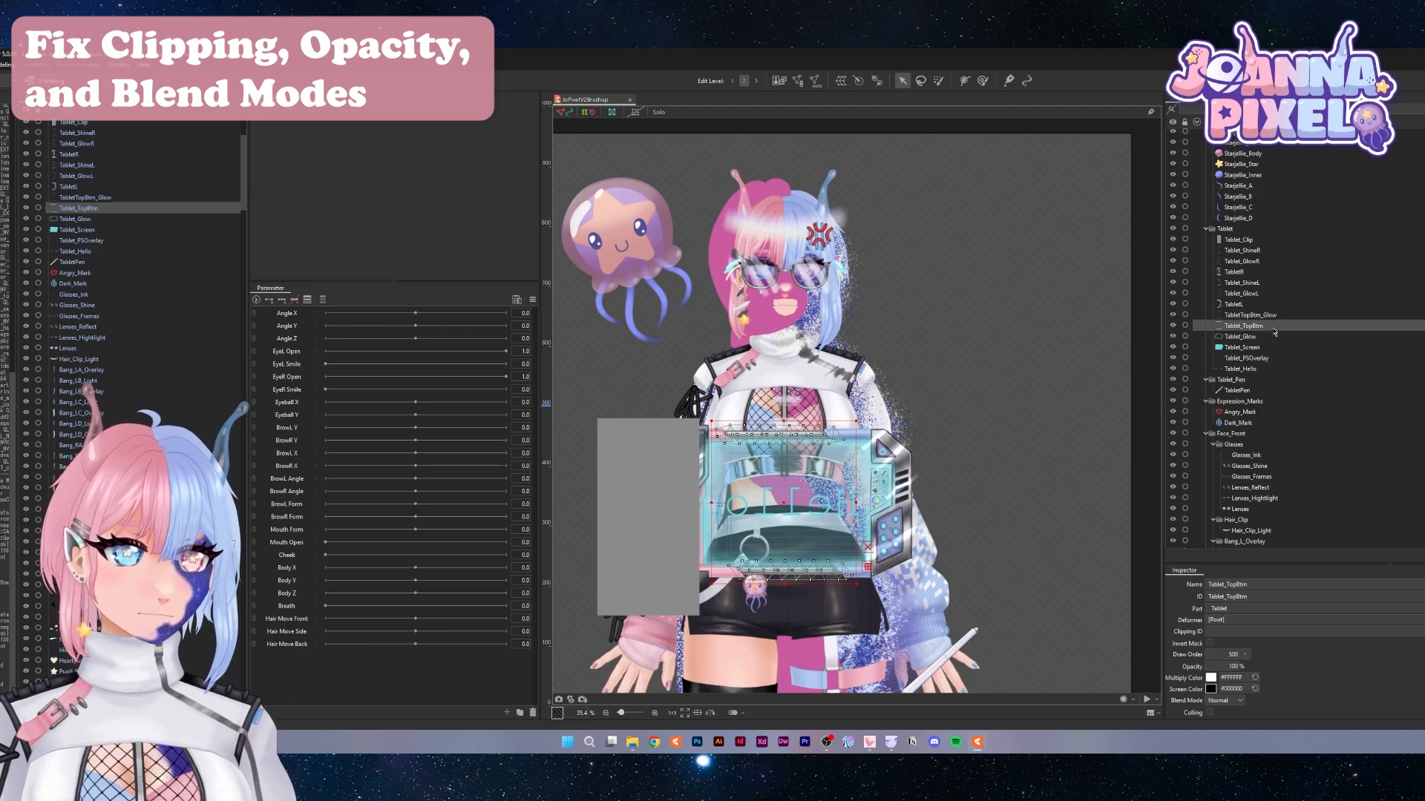
ctrl+click(1228, 349)
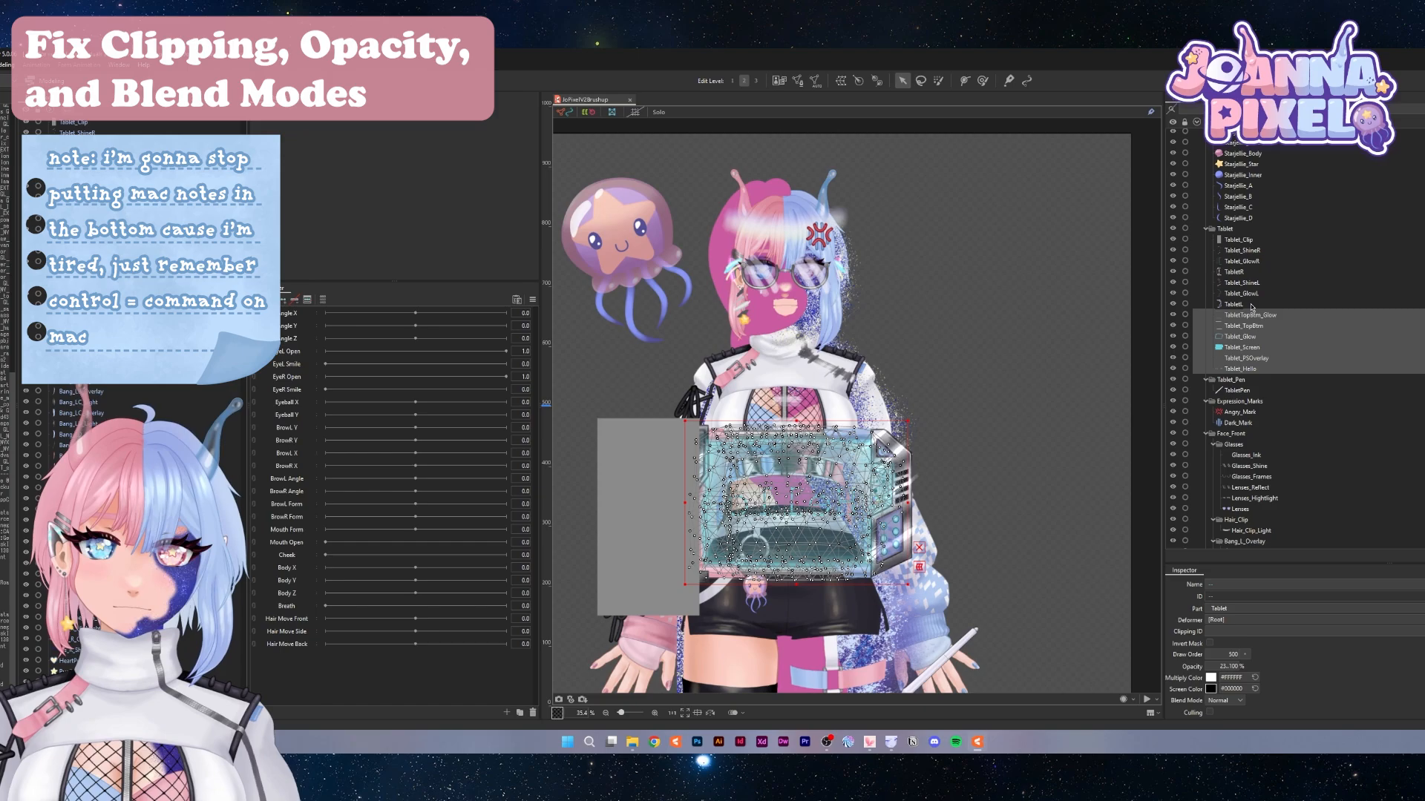
click(1249, 631)
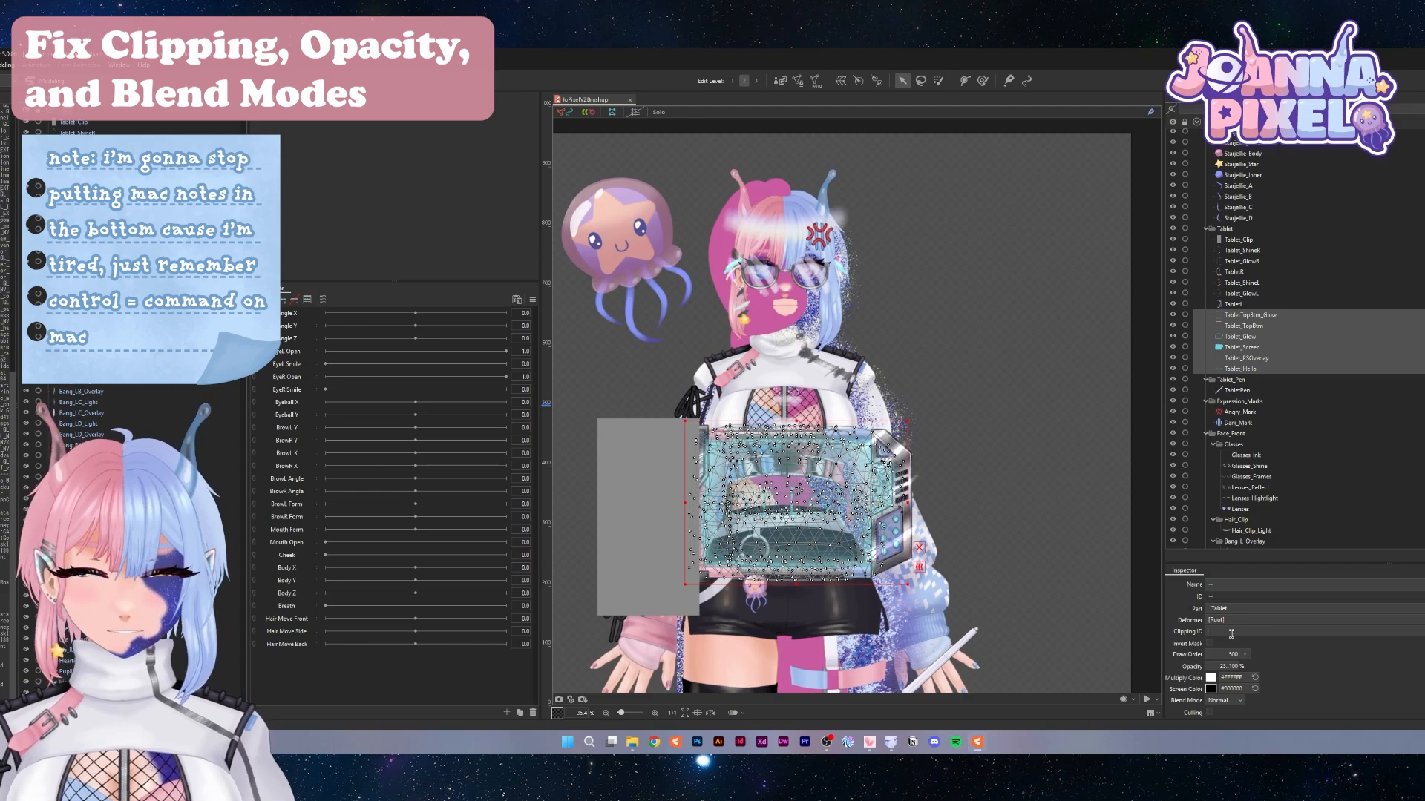
key(ctrl+v)
key(Return)
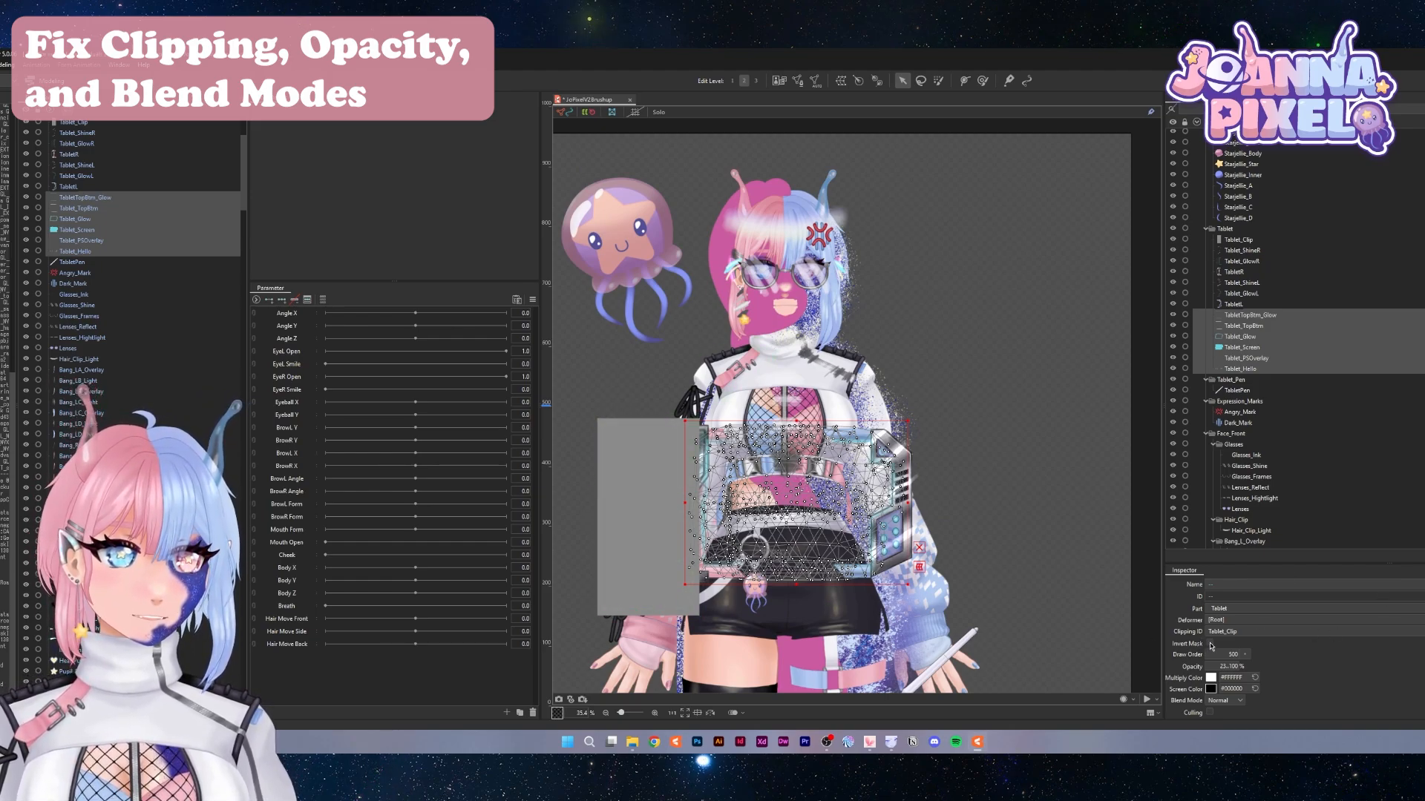
click(1210, 644)
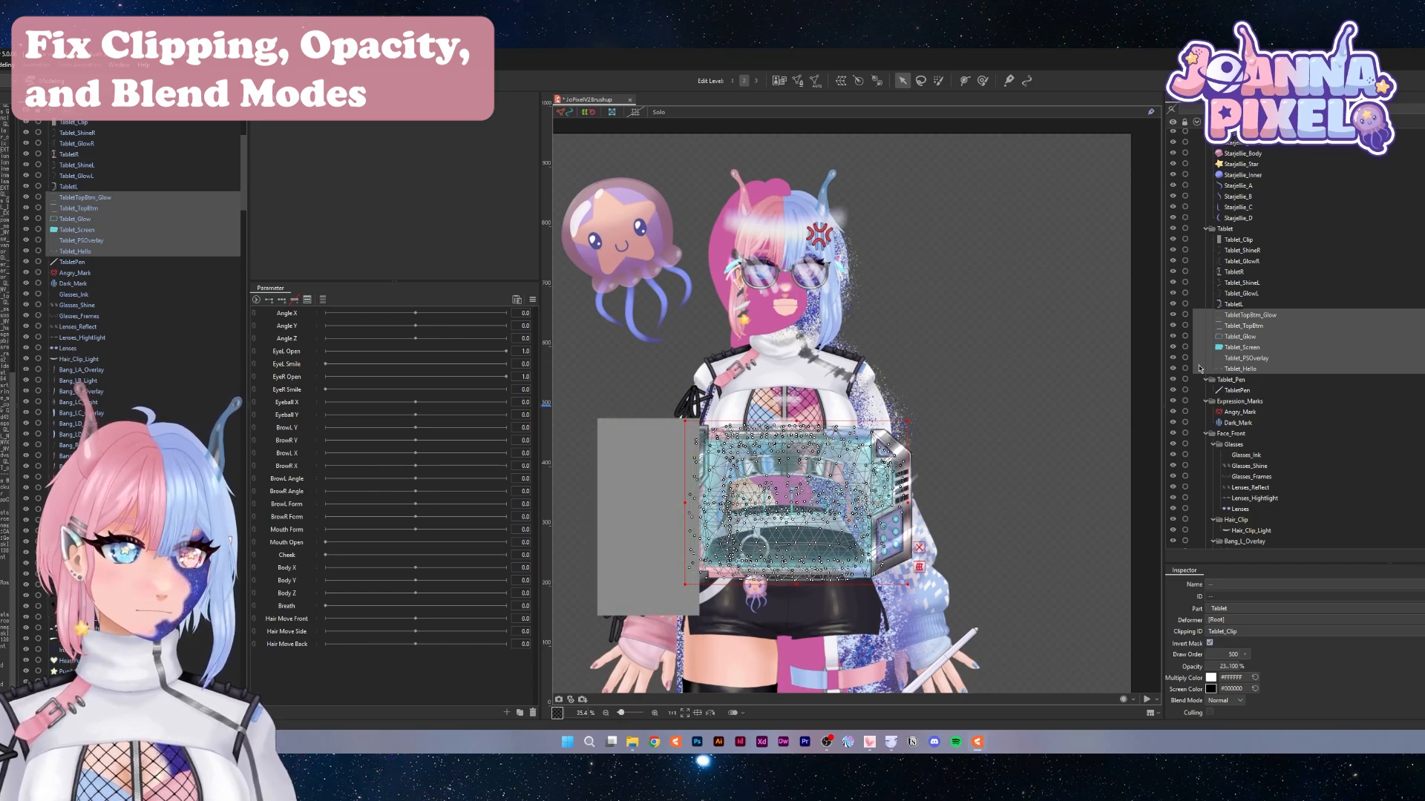
Set the opacity of the grey Tablet_Clip shape to 0%
click(1246, 241)
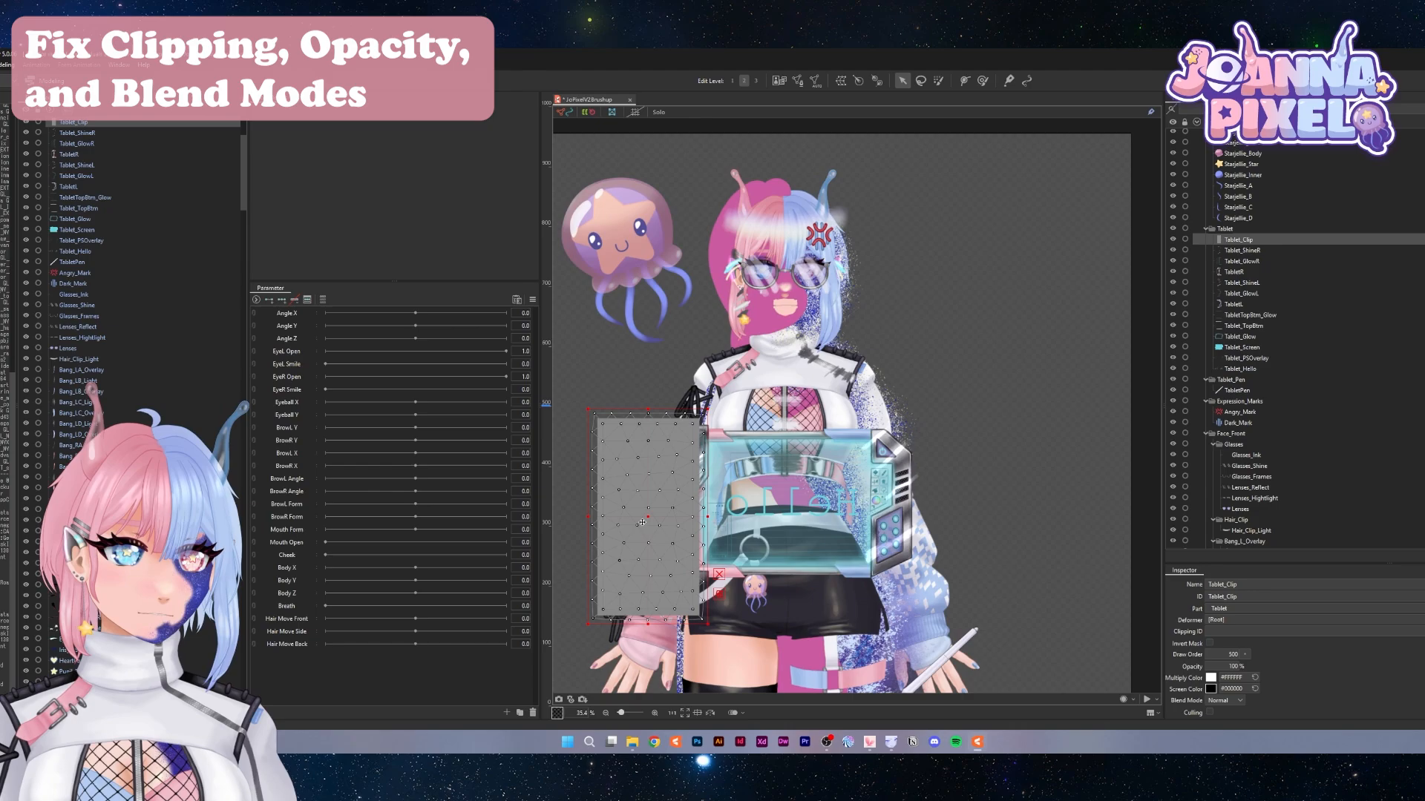
drag(692, 521, 651, 519)
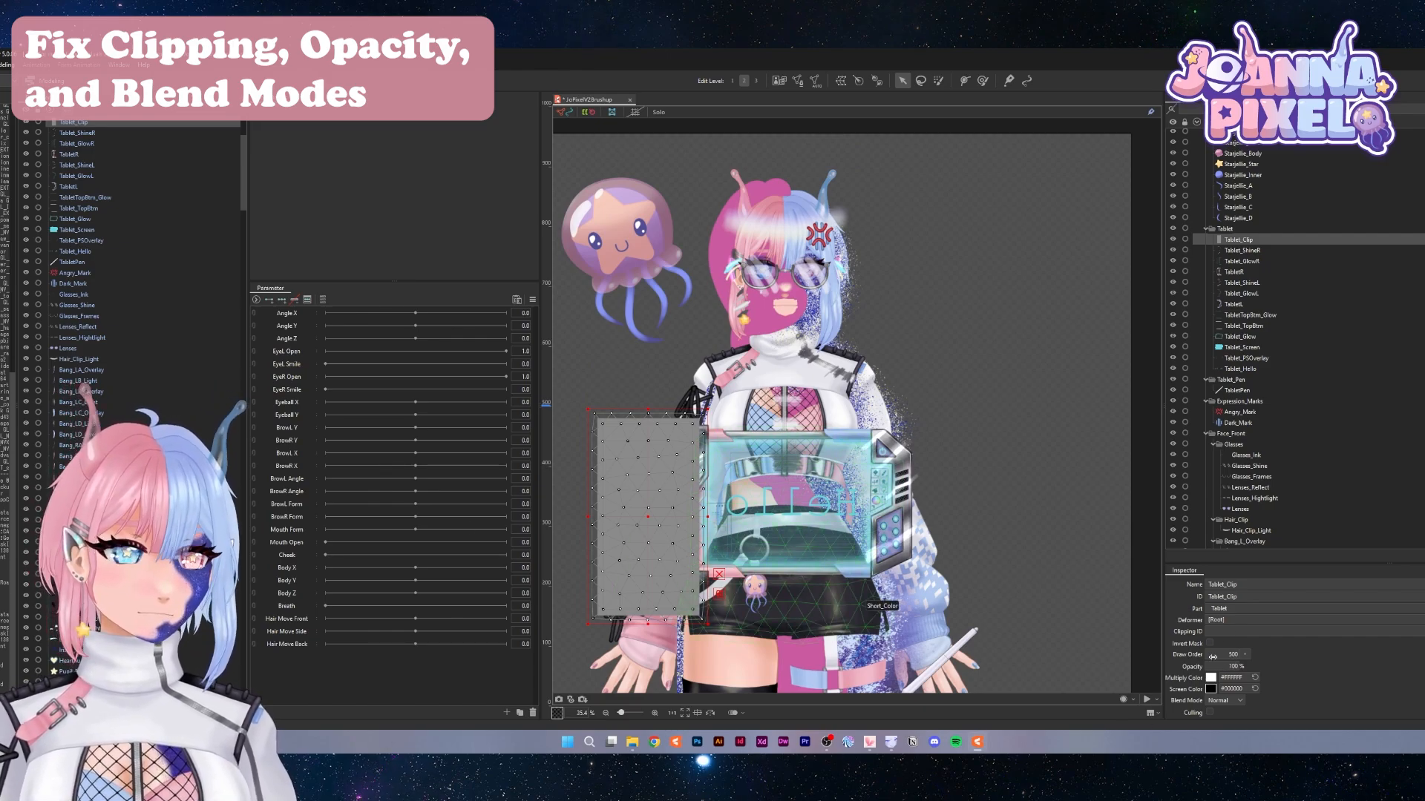
drag(1231, 666, 1146, 666)
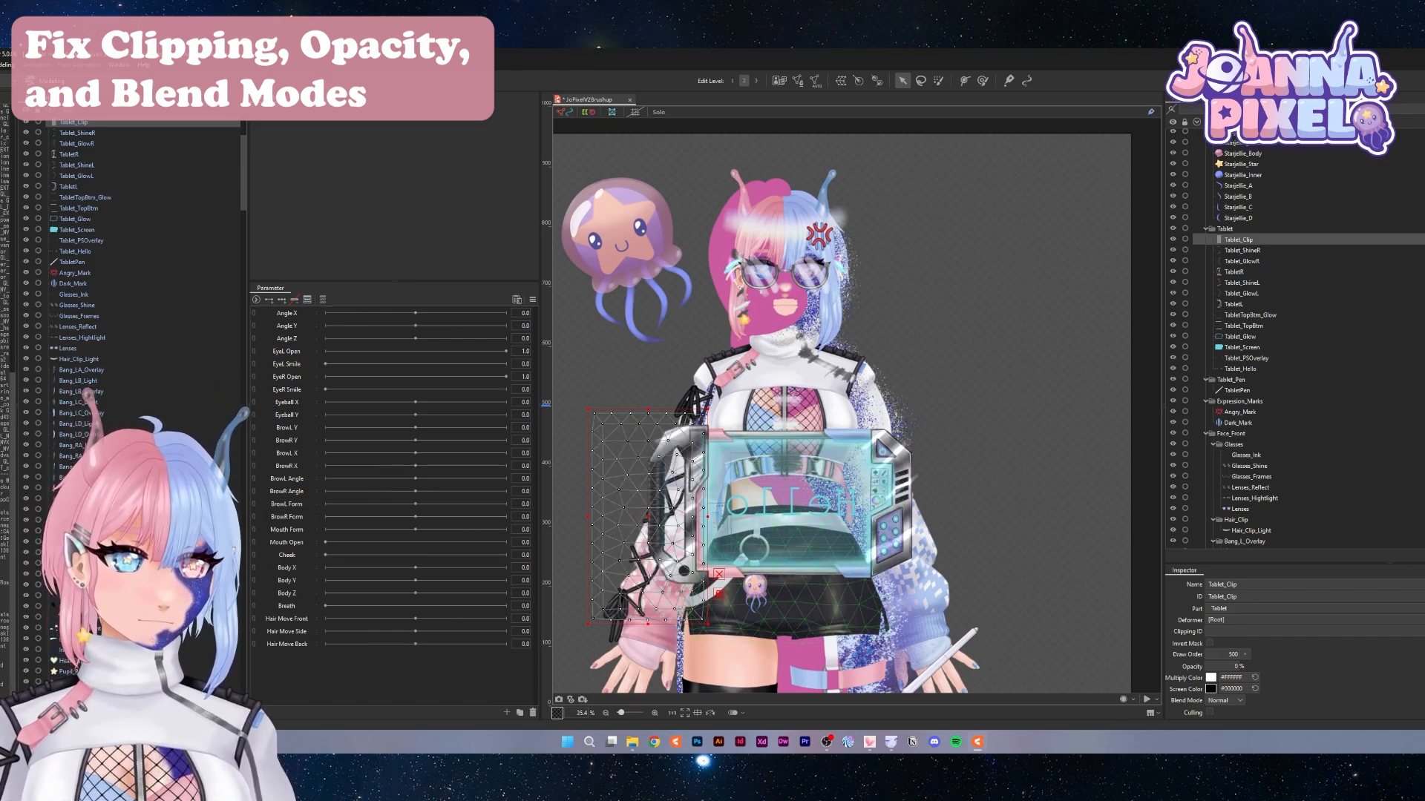
drag(655, 535, 693, 519)
scroll(1264, 280, up, 1)
Clip the Lenses_Reflect and Lenses_Hightlight parts of the glasses to the Lenses part
scroll(1263, 280, down, 6)
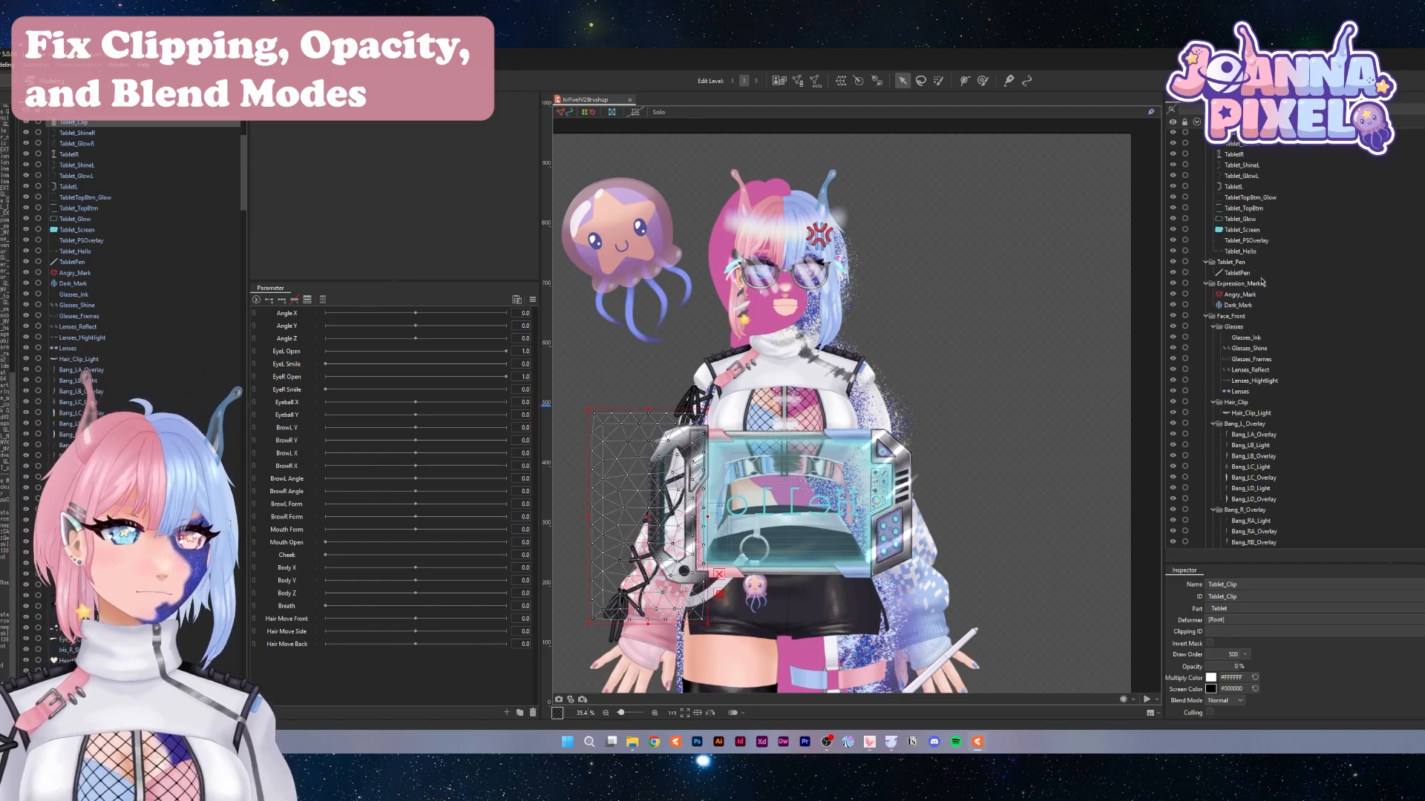
click(1240, 314)
double_click(1232, 584)
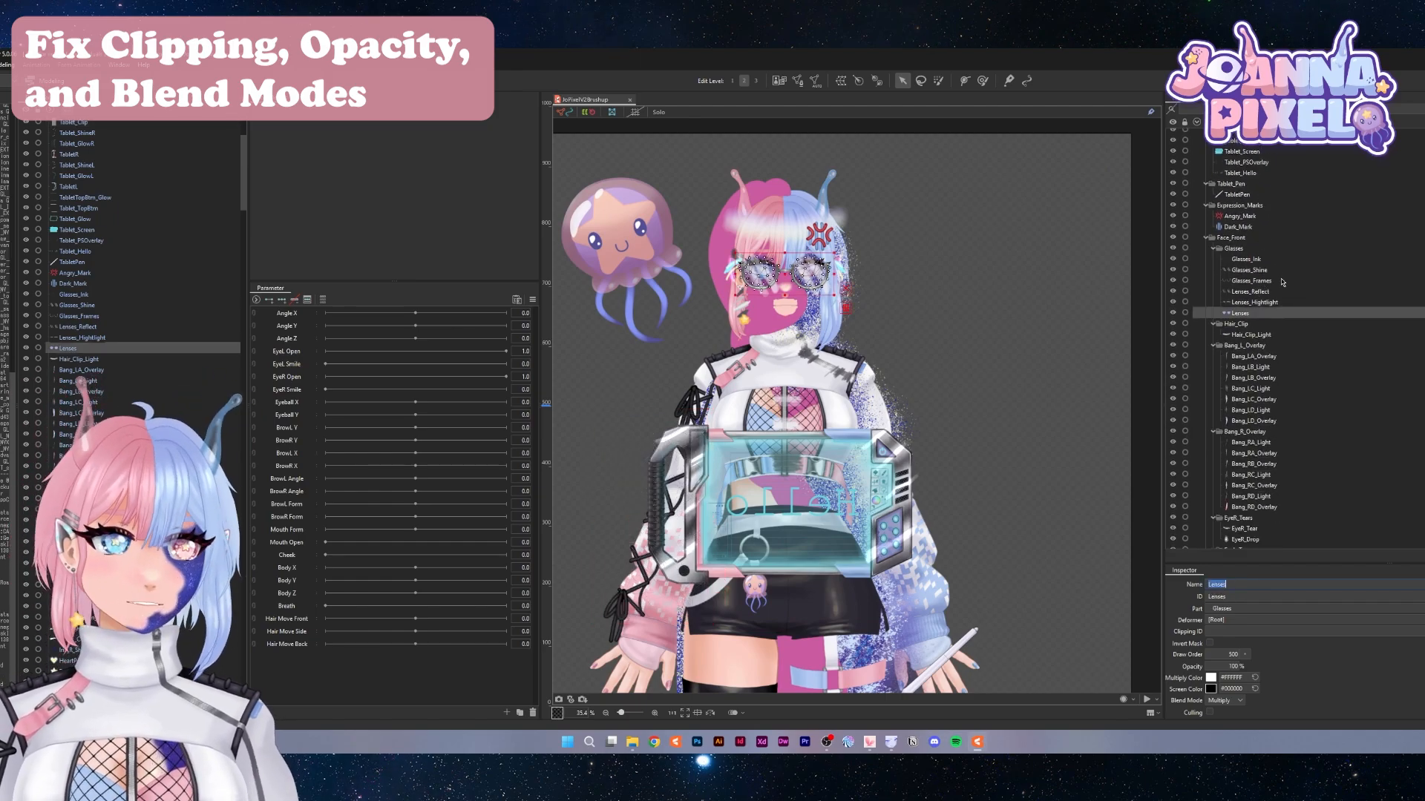
click(1251, 291)
shift+click(1254, 302)
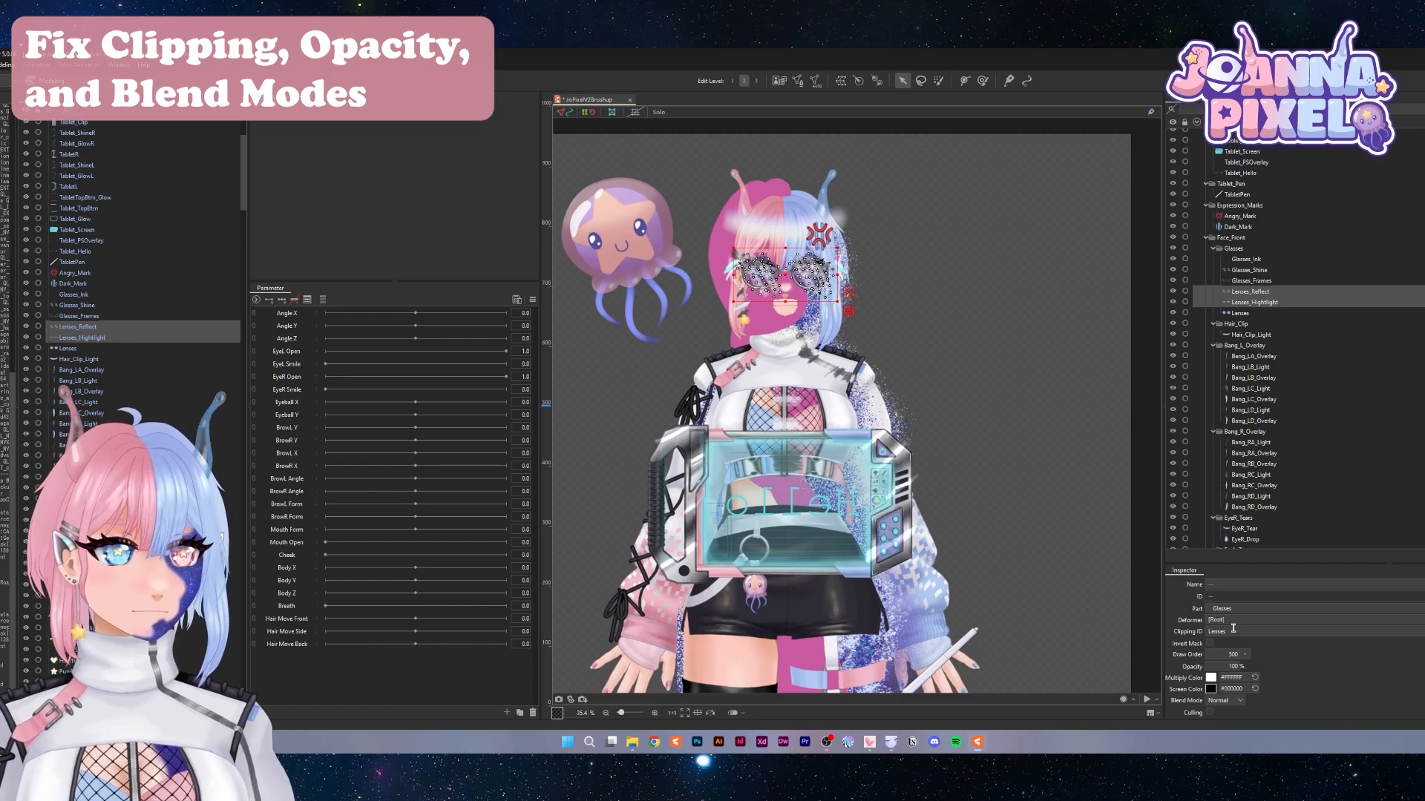
Clip the Glasses_Shine part of the glasses to the Glasses_Frames part
scroll(786, 266, up, 5)
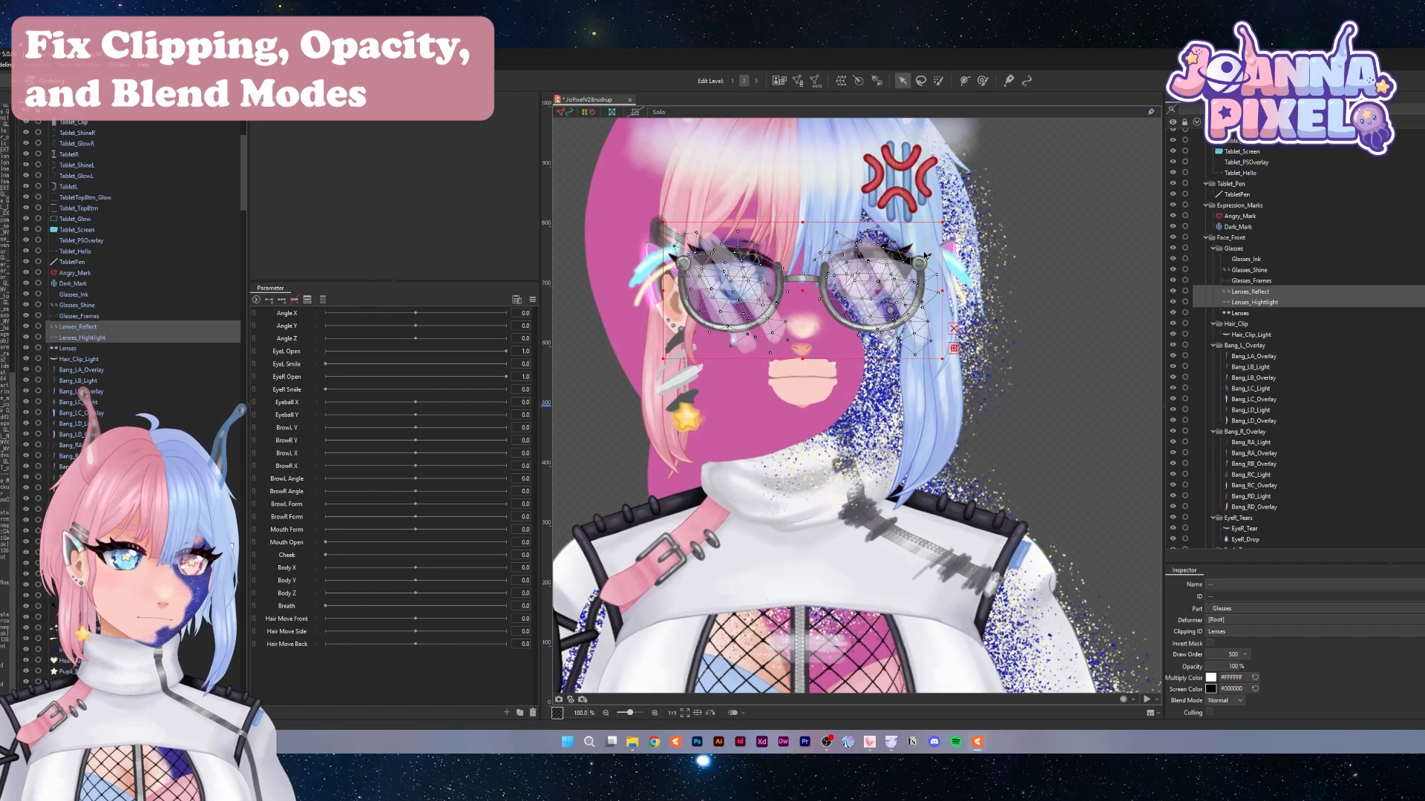
click(1251, 280)
double_click(1251, 585)
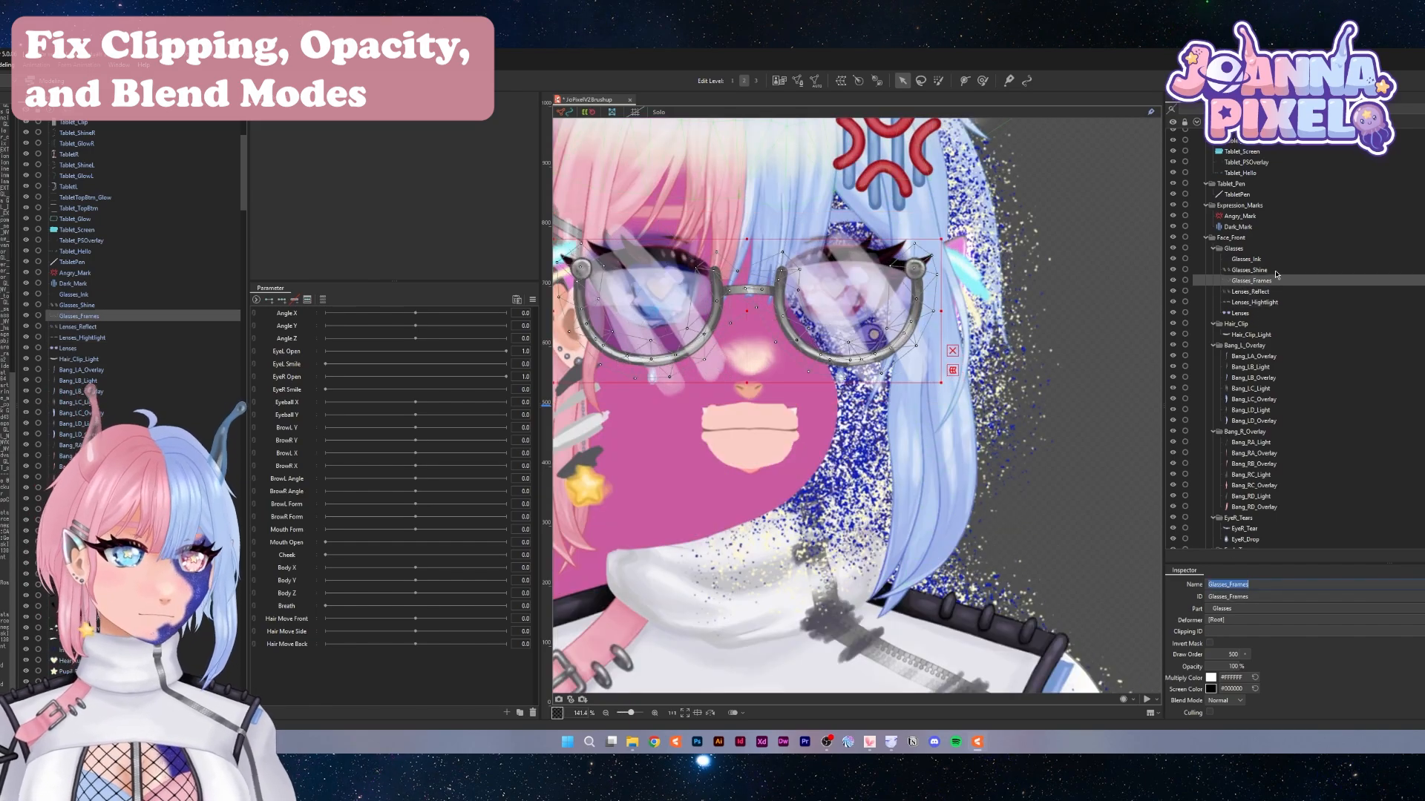
Set Lenses_Reflect and Lenses_Hightlight to Additive blending at 20% opacity, and fine-tune the opacity of a single one of them
click(1241, 313)
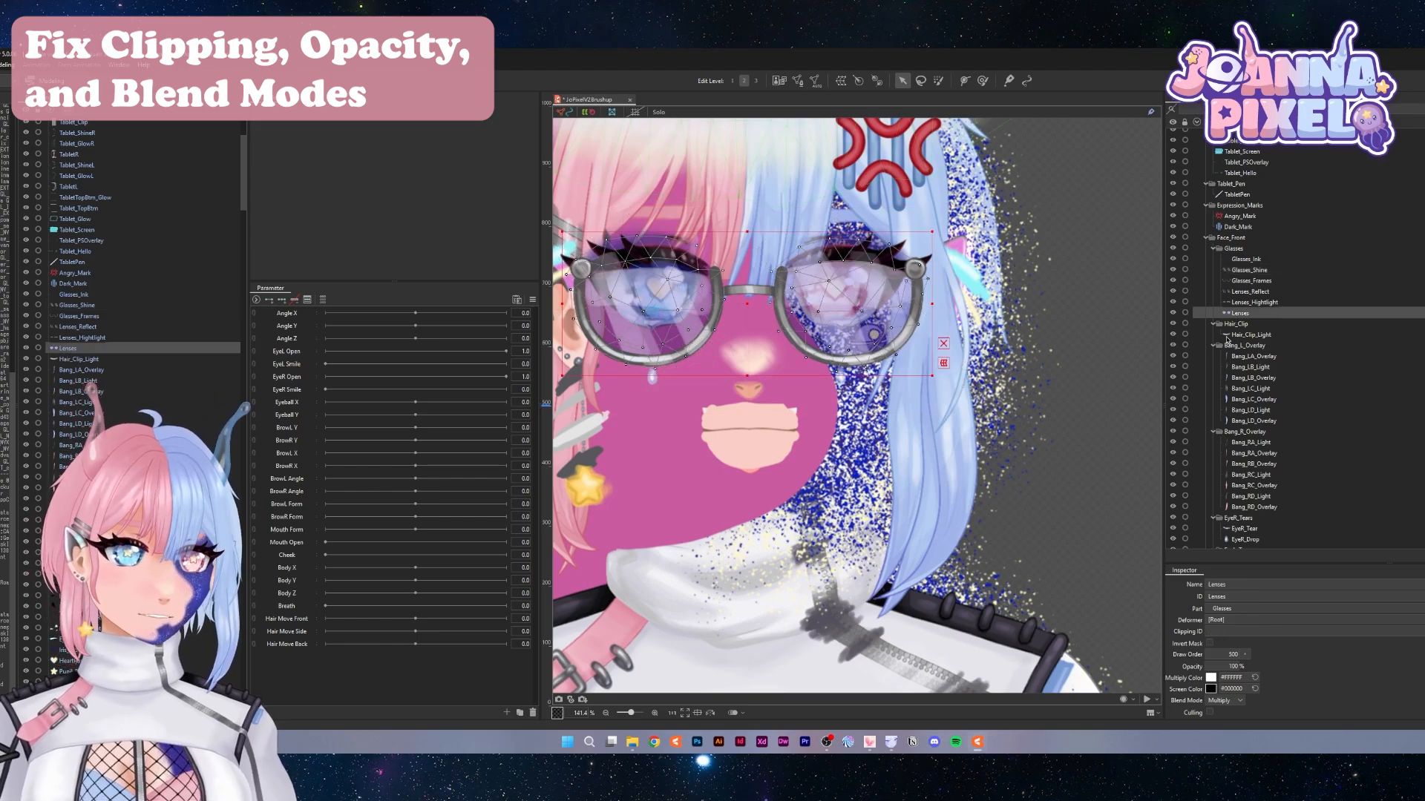
click(1254, 302)
shift+click(1250, 291)
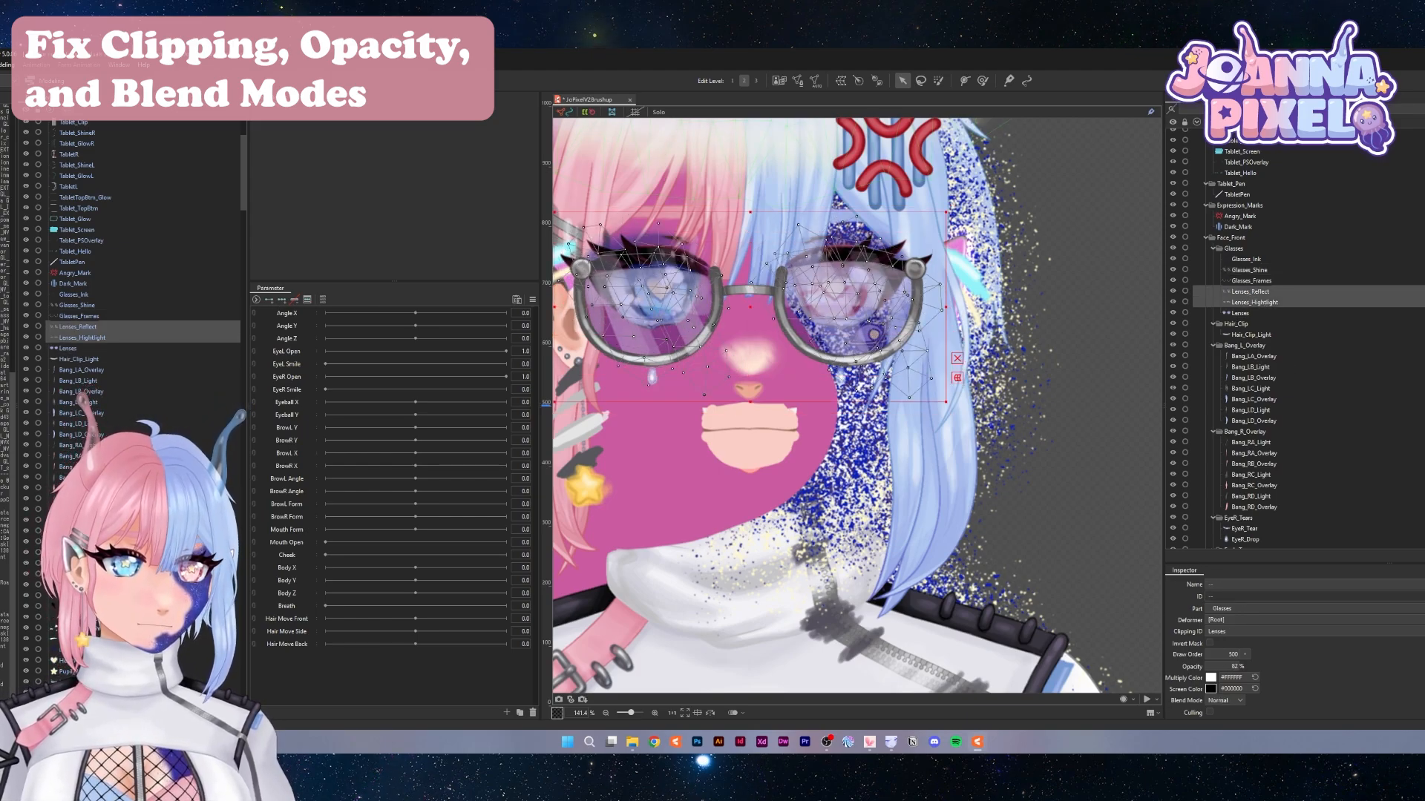
click(1224, 701)
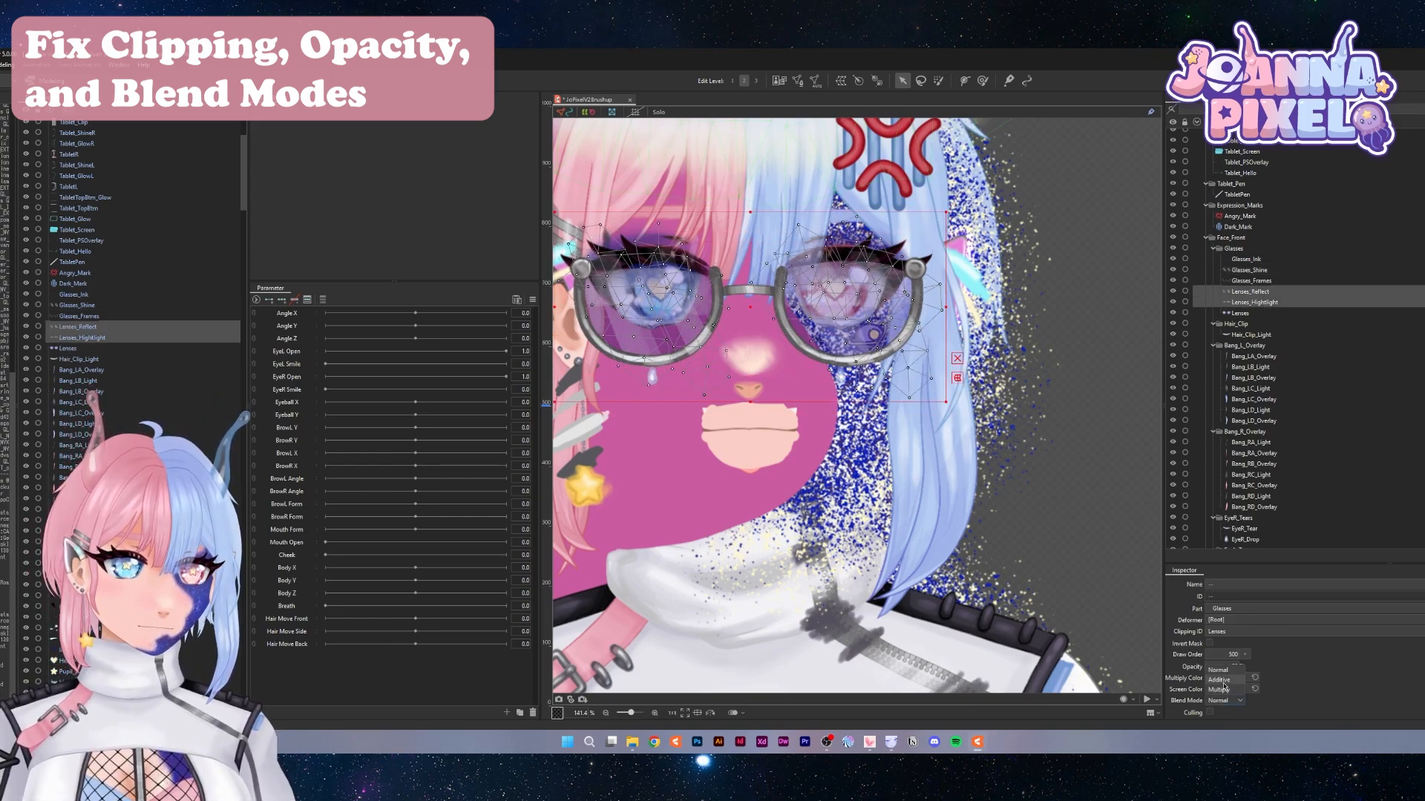
click(1223, 681)
drag(1228, 666, 1218, 666)
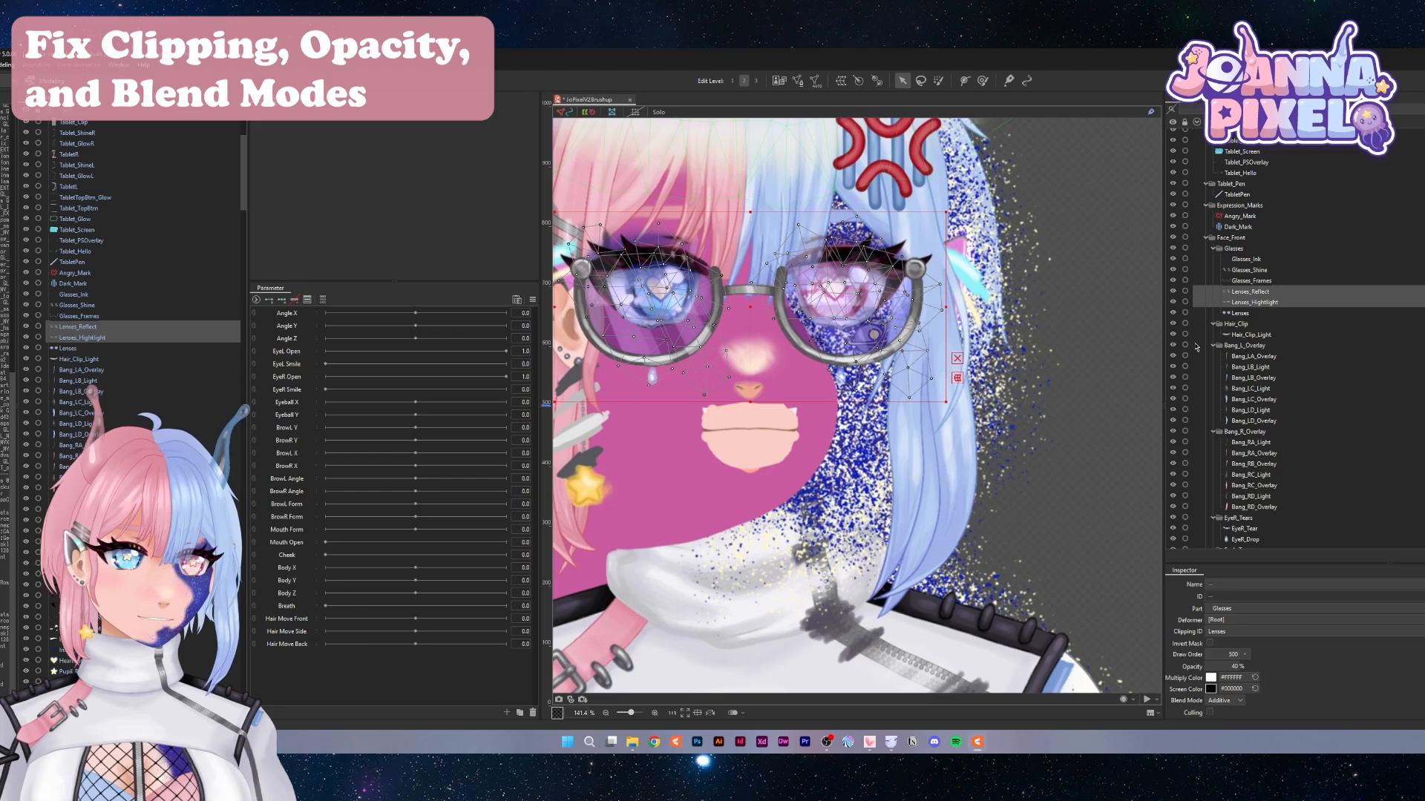
drag(1235, 666, 1221, 666)
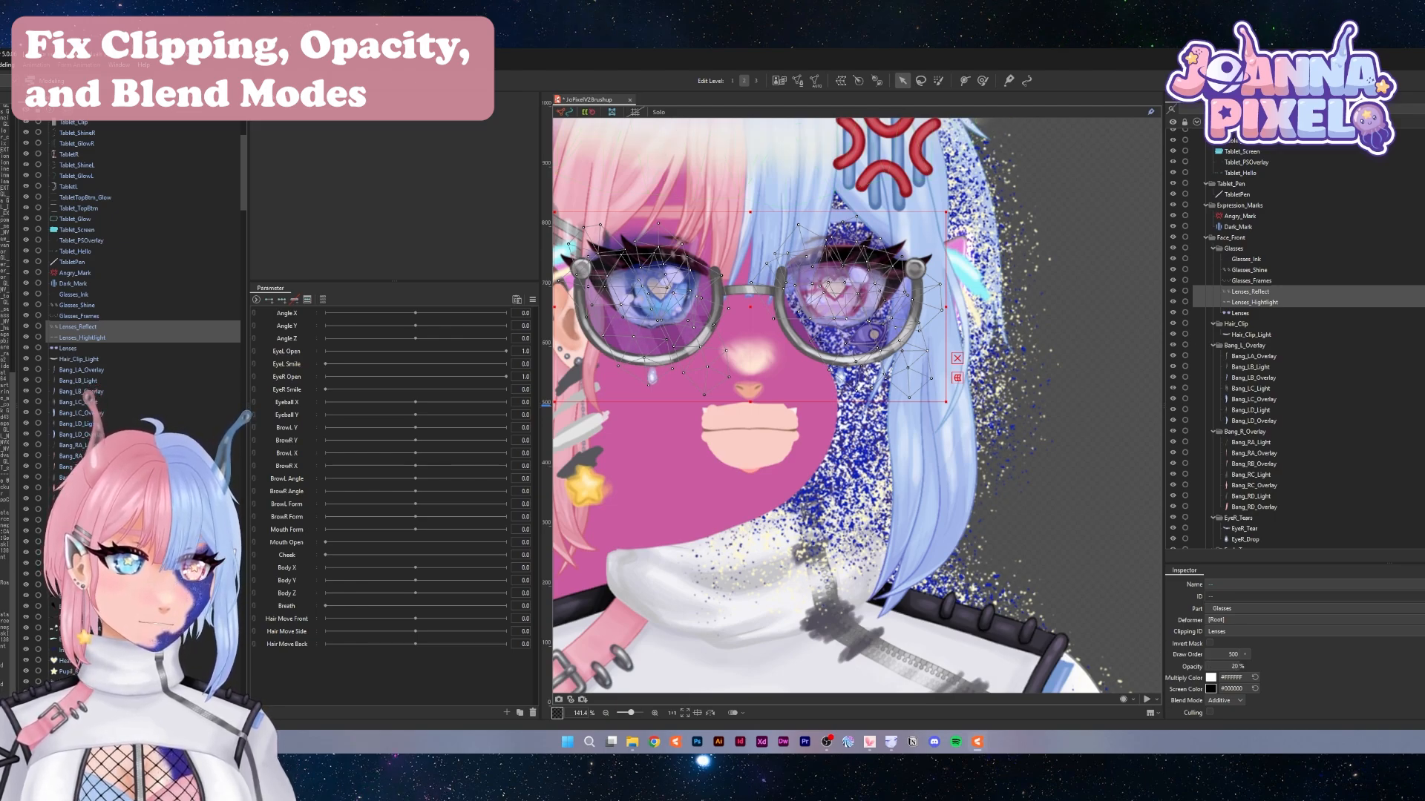
click(1238, 302)
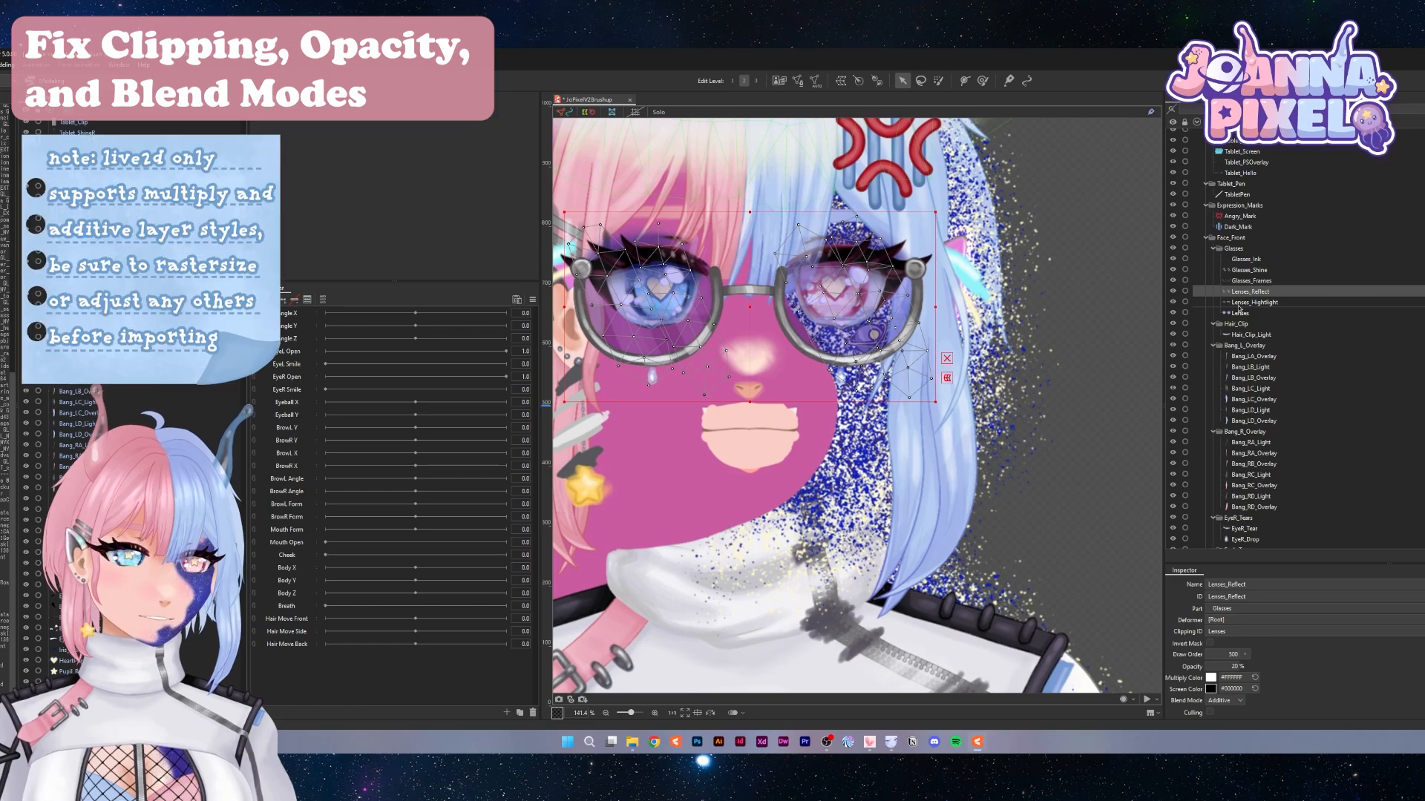
drag(1231, 666, 1244, 666)
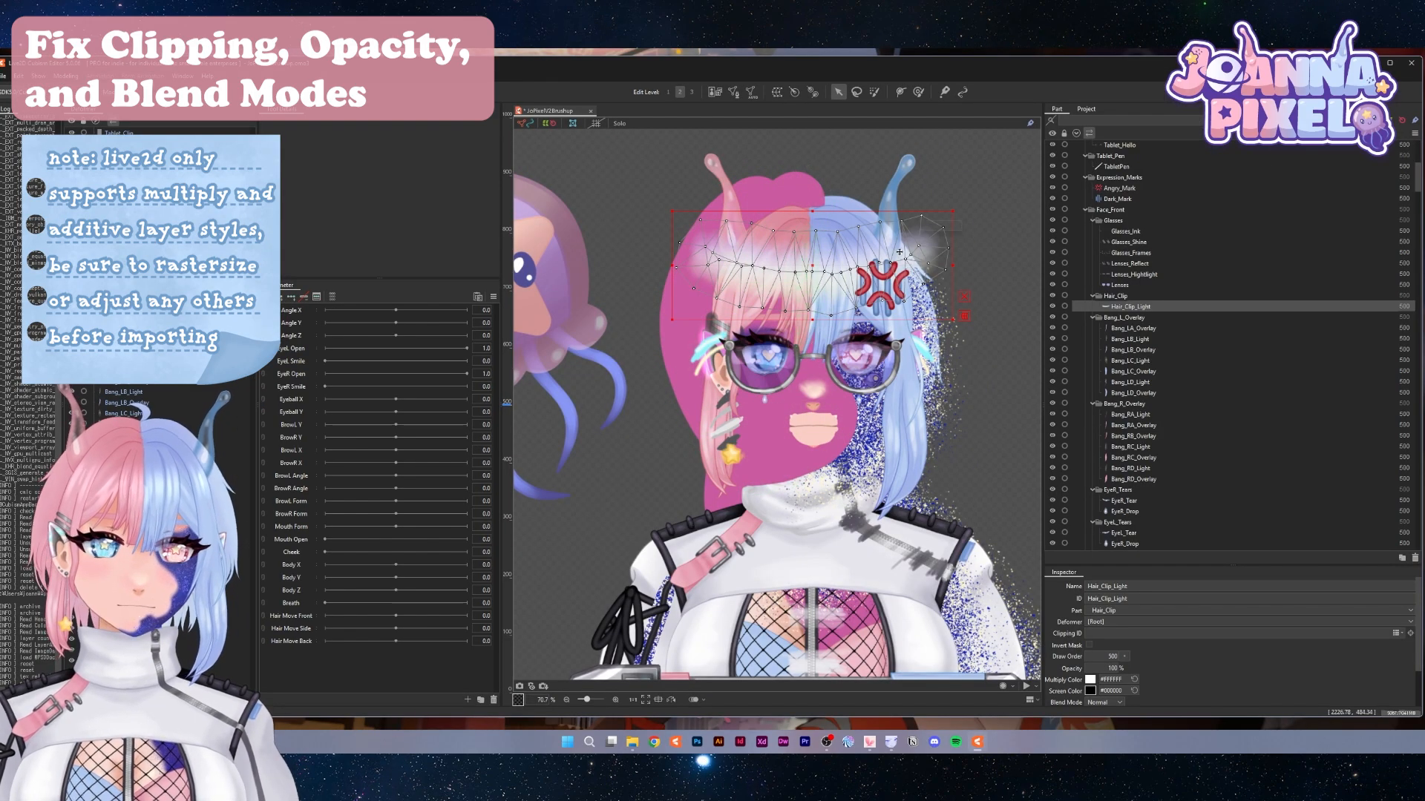
Set the Hair_Clip_Light part to Additive blending with 26% opacity
scroll(793, 243, up, 3)
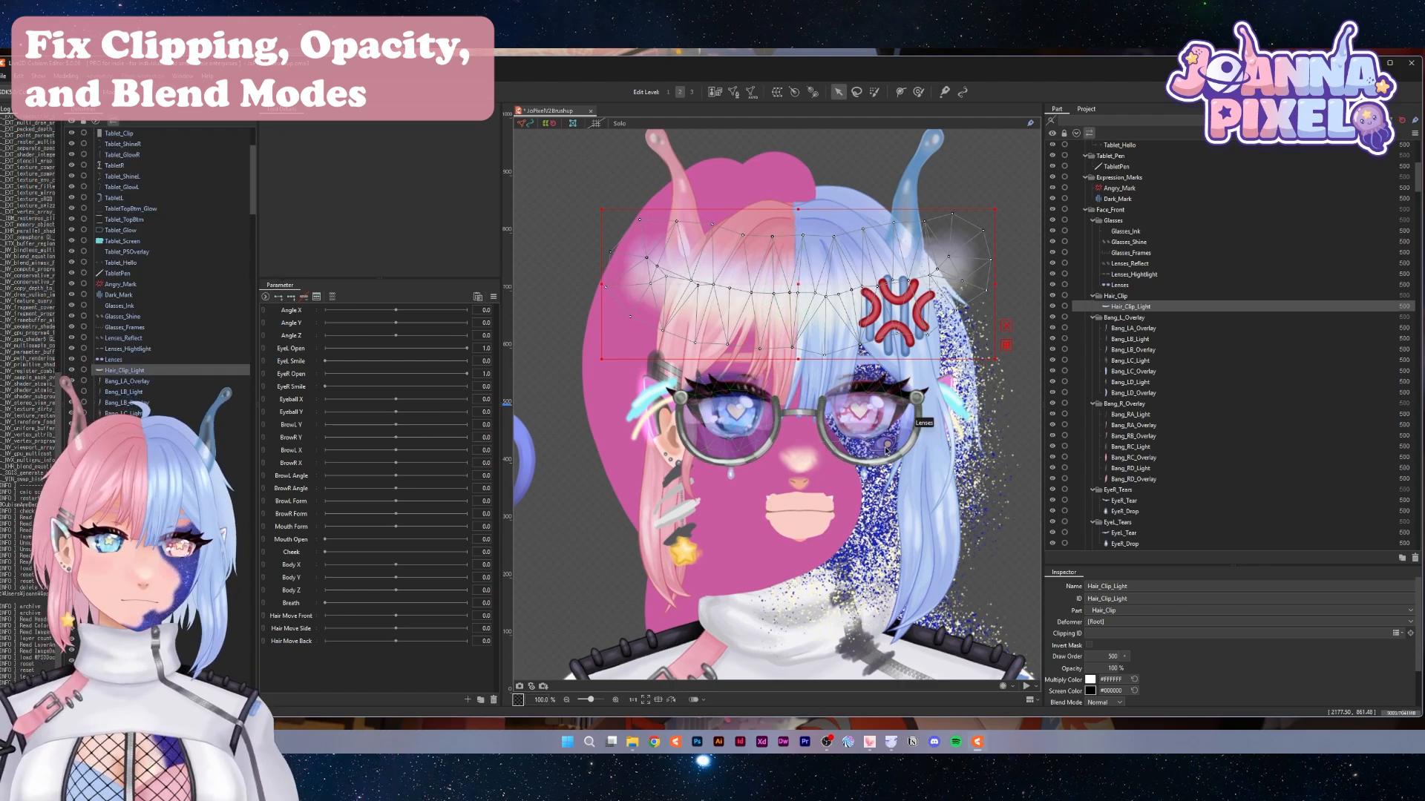
click(1102, 702)
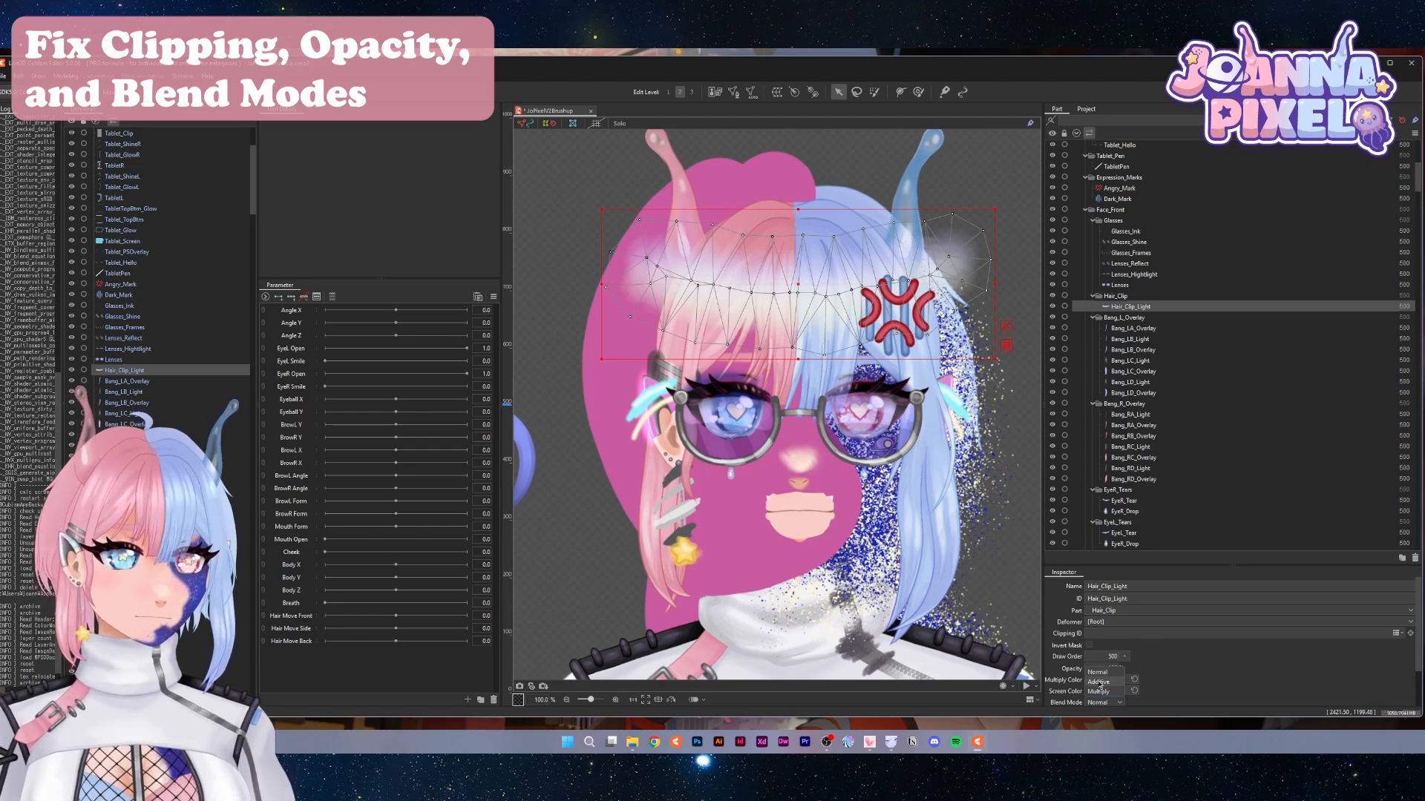
click(1099, 682)
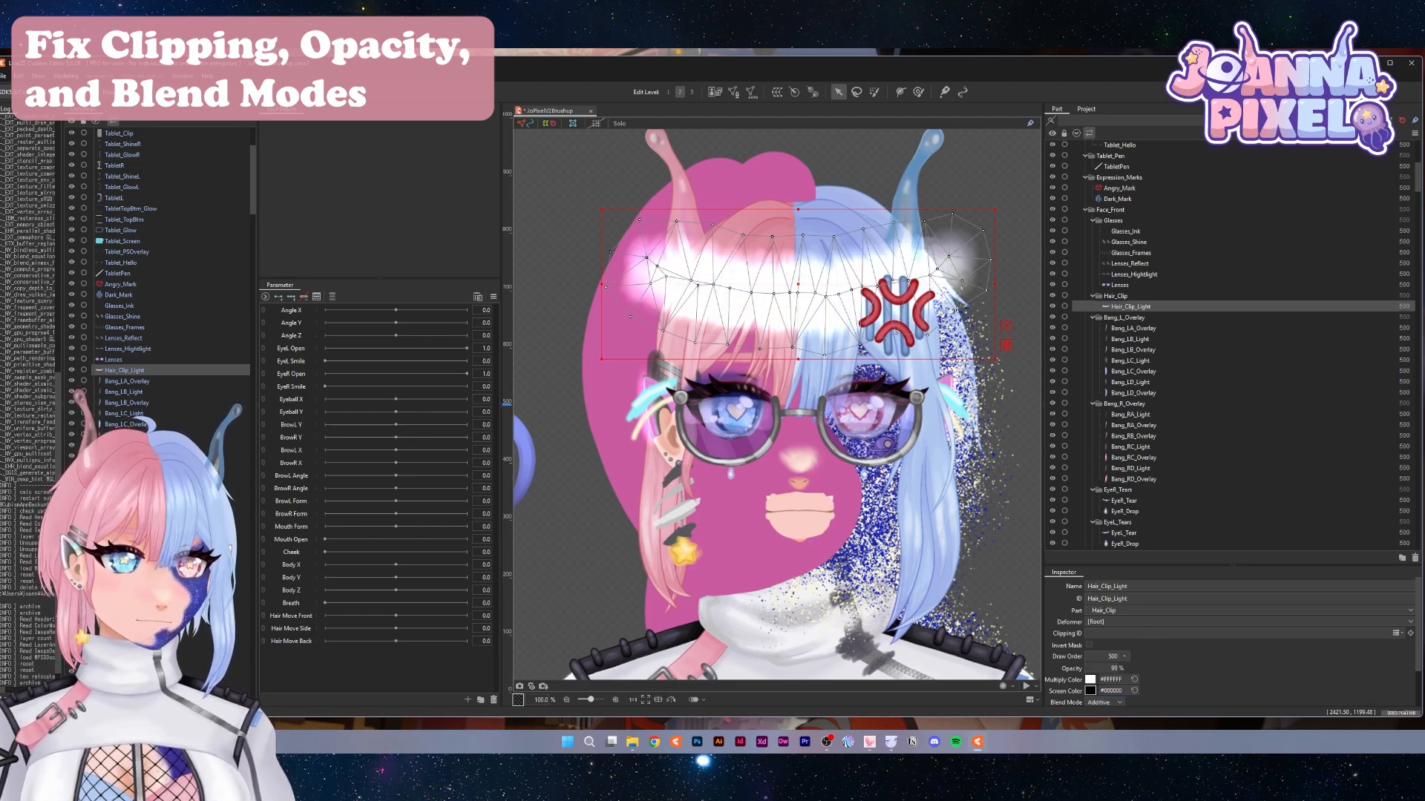
drag(1116, 669, 1099, 669)
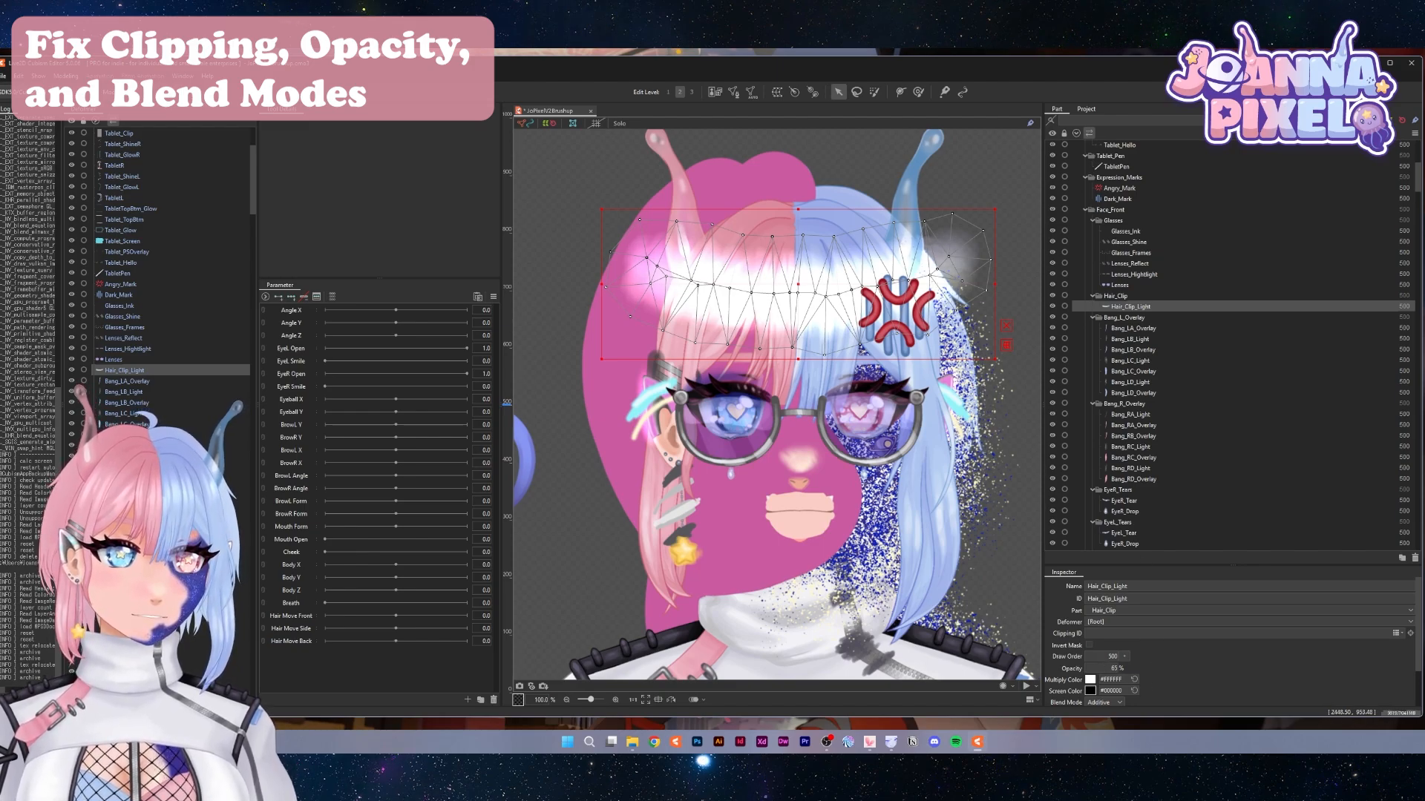
drag(1113, 669, 1105, 669)
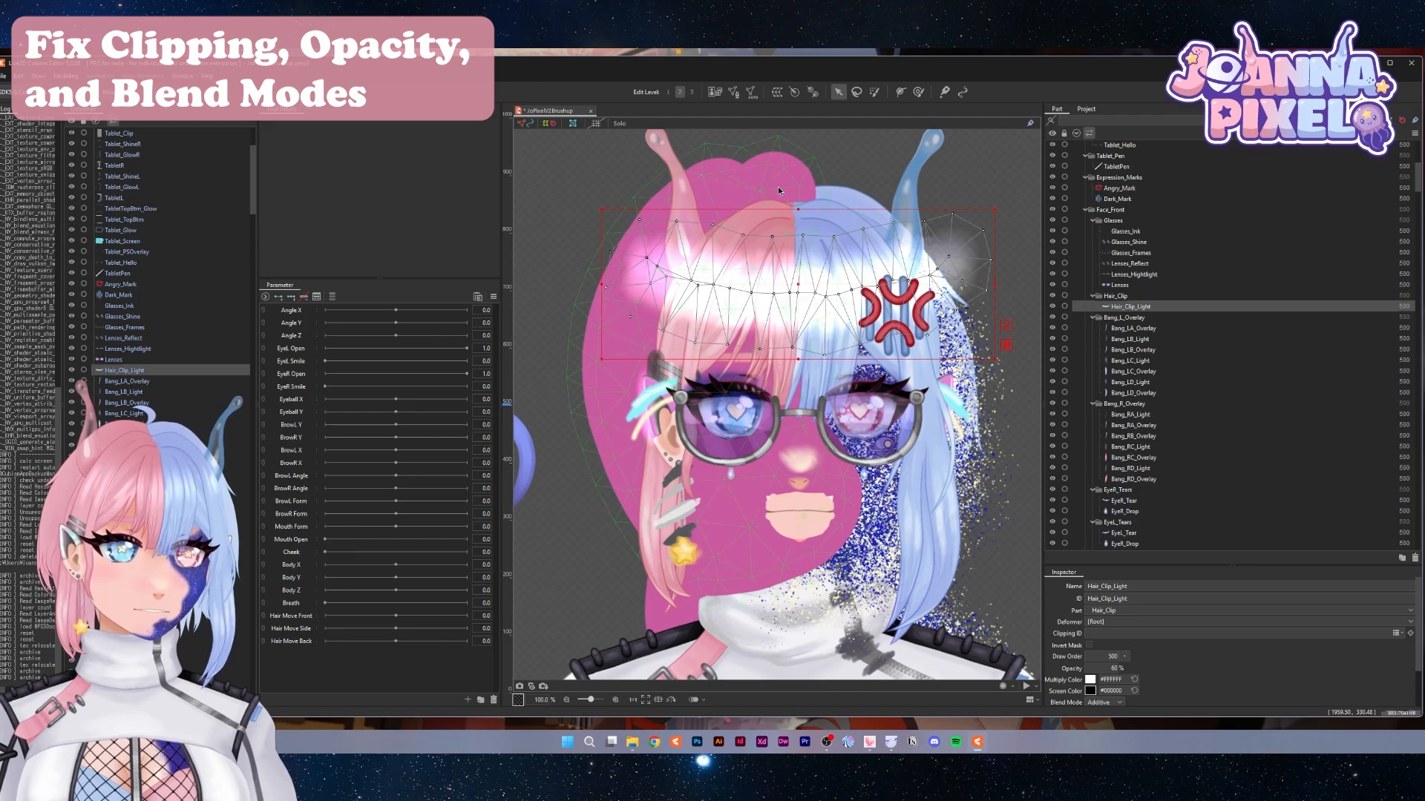
drag(1107, 669, 1082, 668)
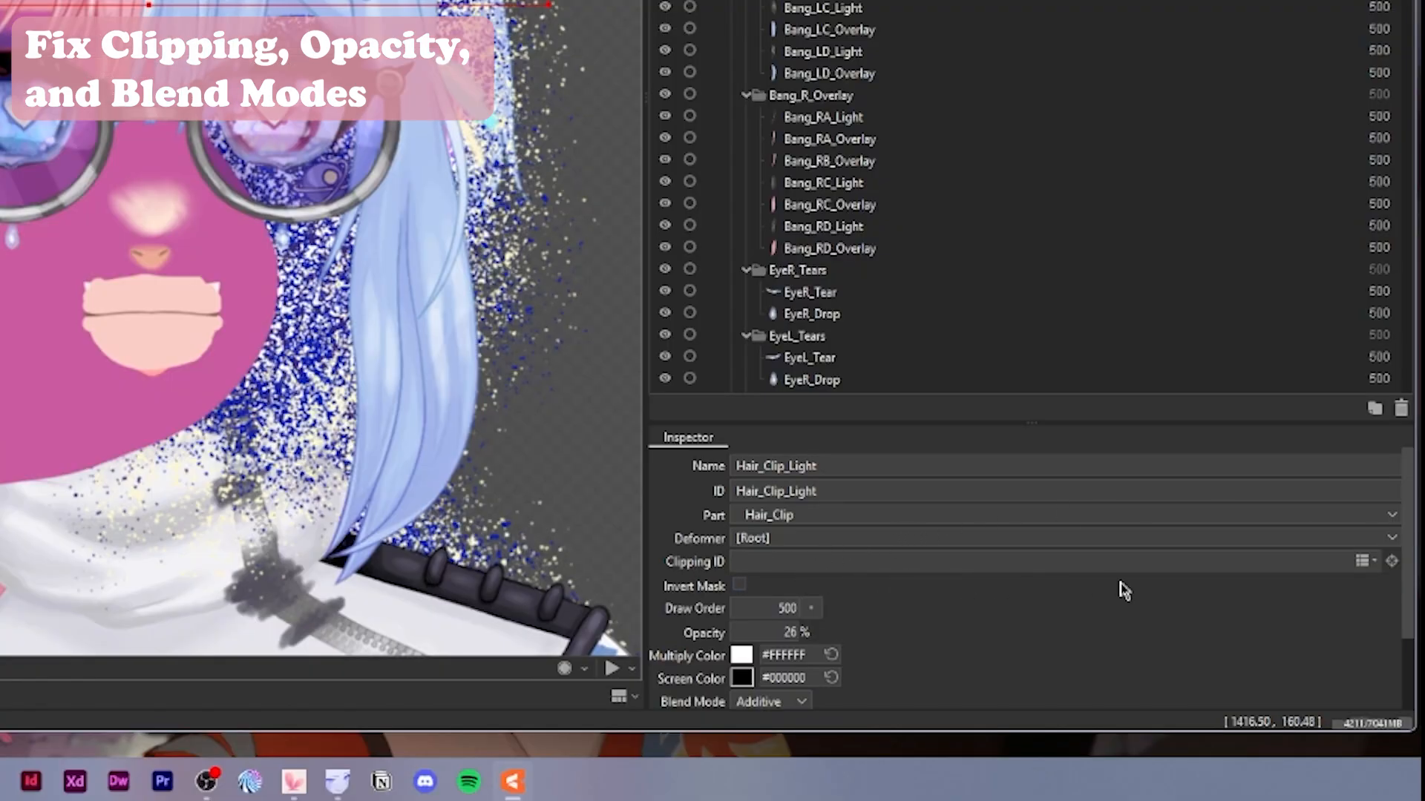
Clip Hair_Clip_Light to the bang lights Bang_LB_Light, Bang_LC_Light, Bang_LD_Light, Bang_RA_Light, Bang_RC_Light and Bang_RD_Light
click(1362, 567)
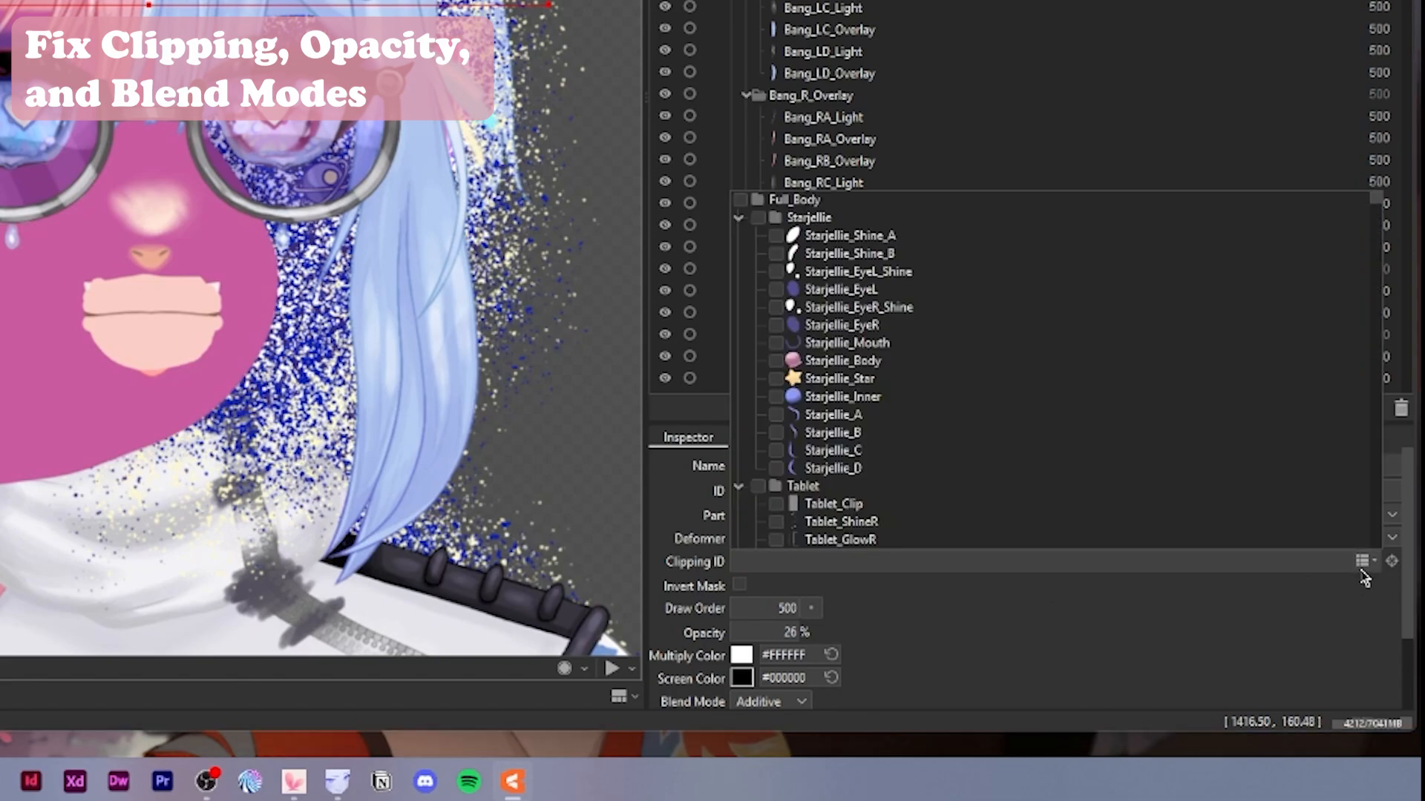
scroll(1072, 386, down, 10)
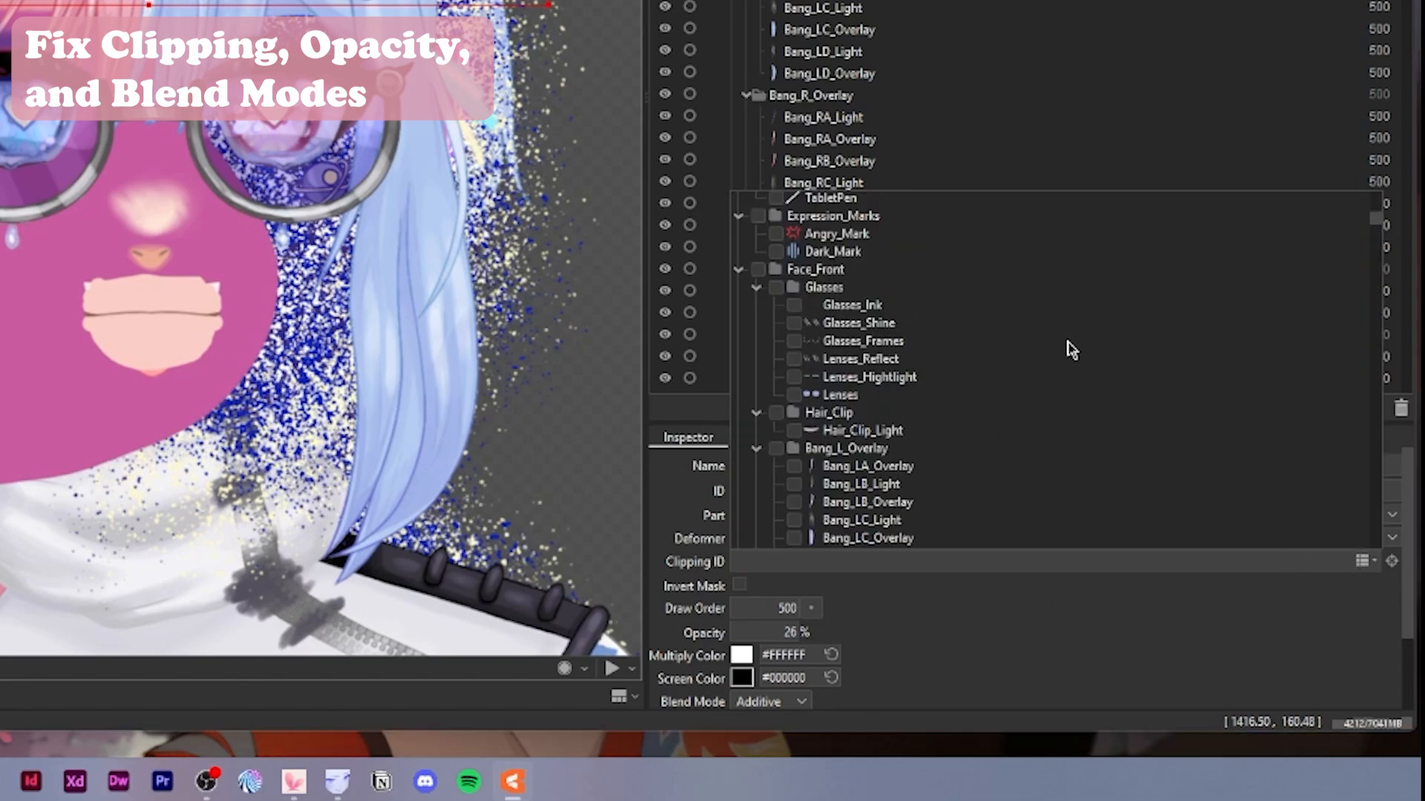
scroll(1071, 349, down, 5)
scroll(1056, 375, up, 8)
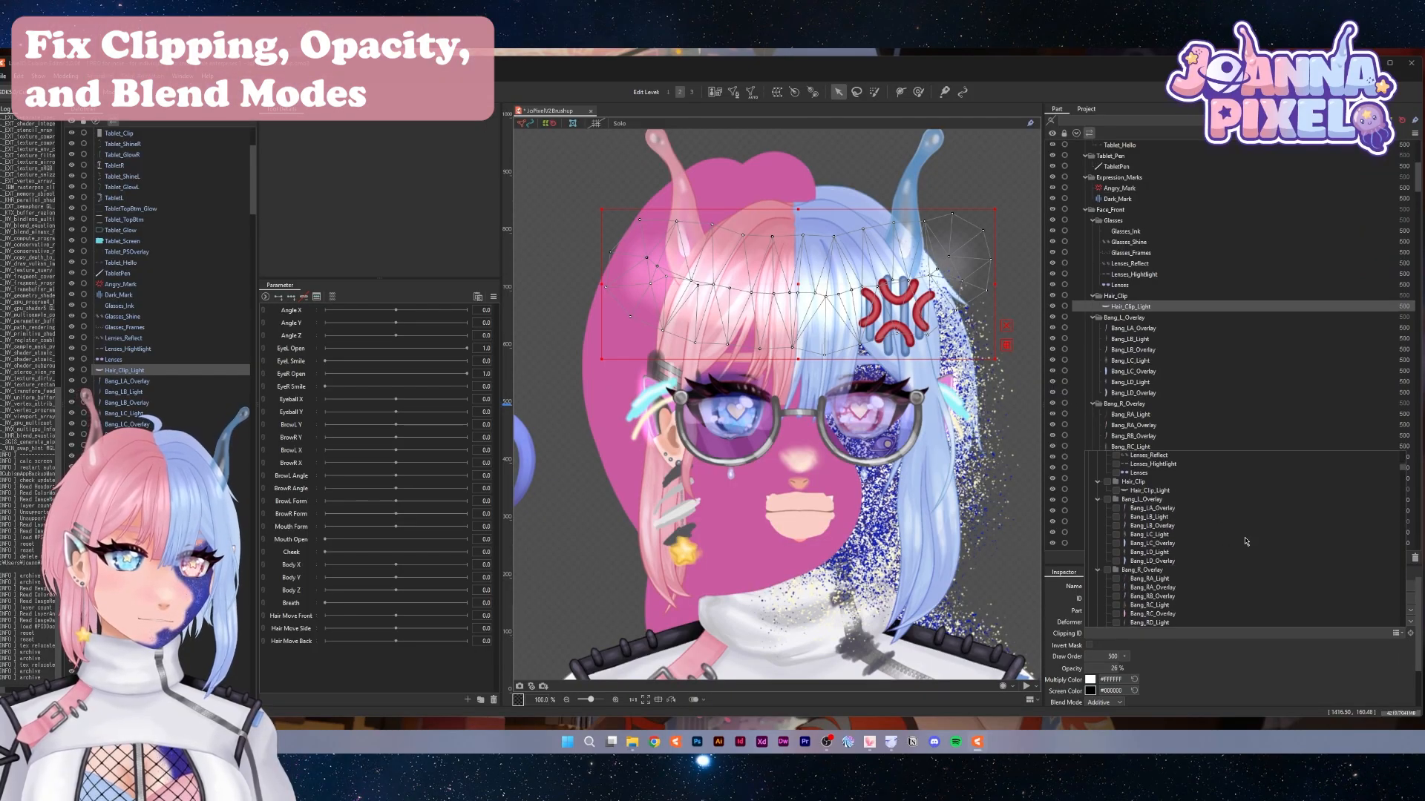
scroll(1233, 566, up, 2)
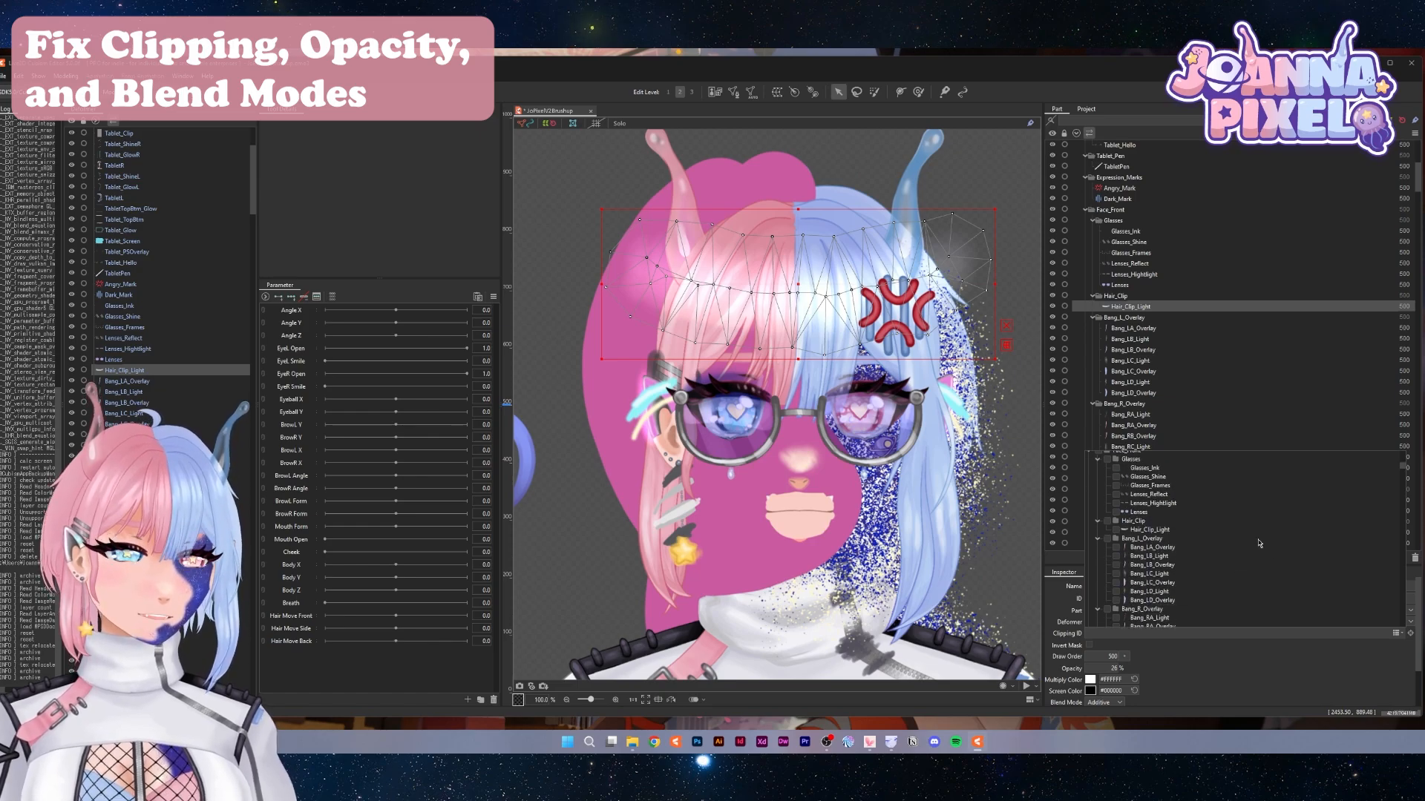
scroll(1144, 501, down, 2)
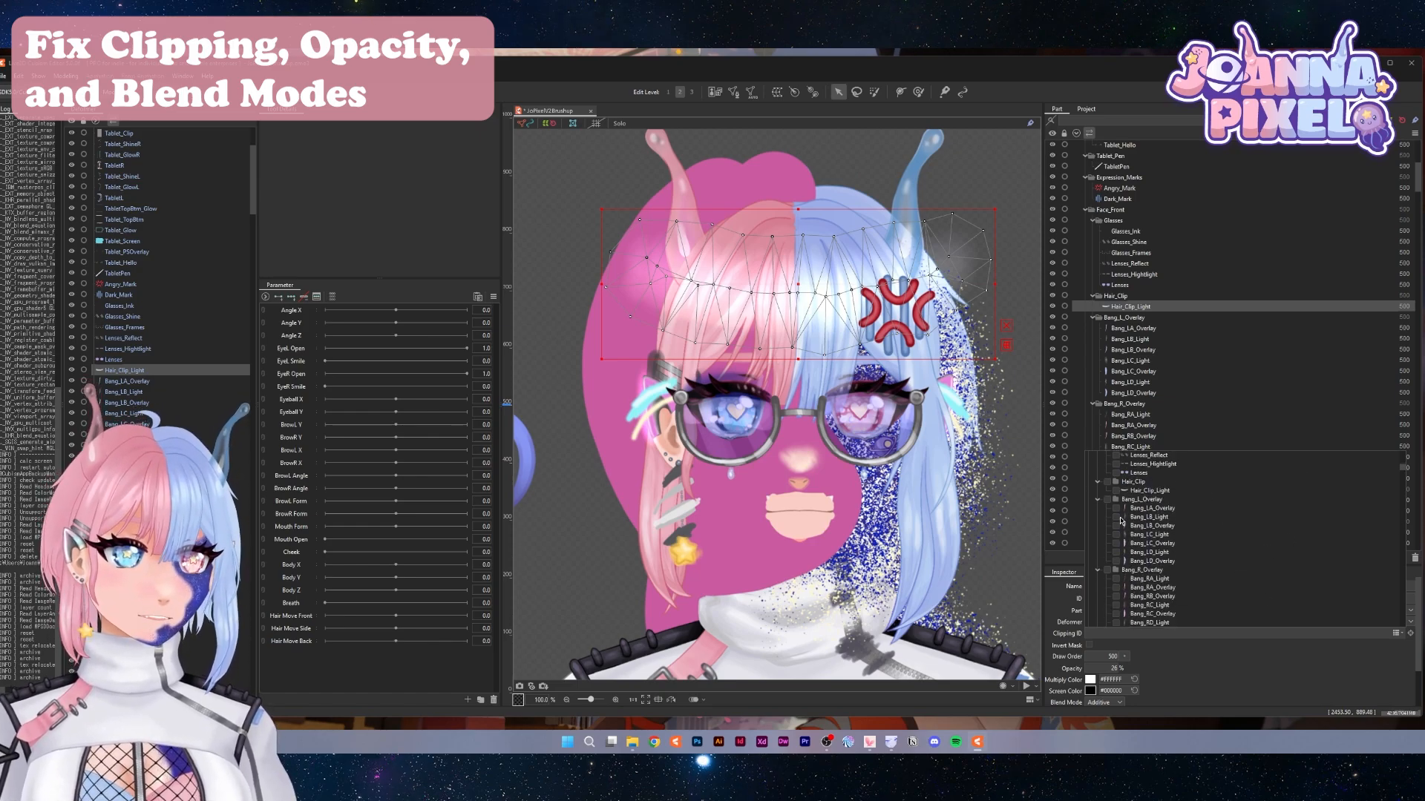
click(1116, 517)
click(1116, 534)
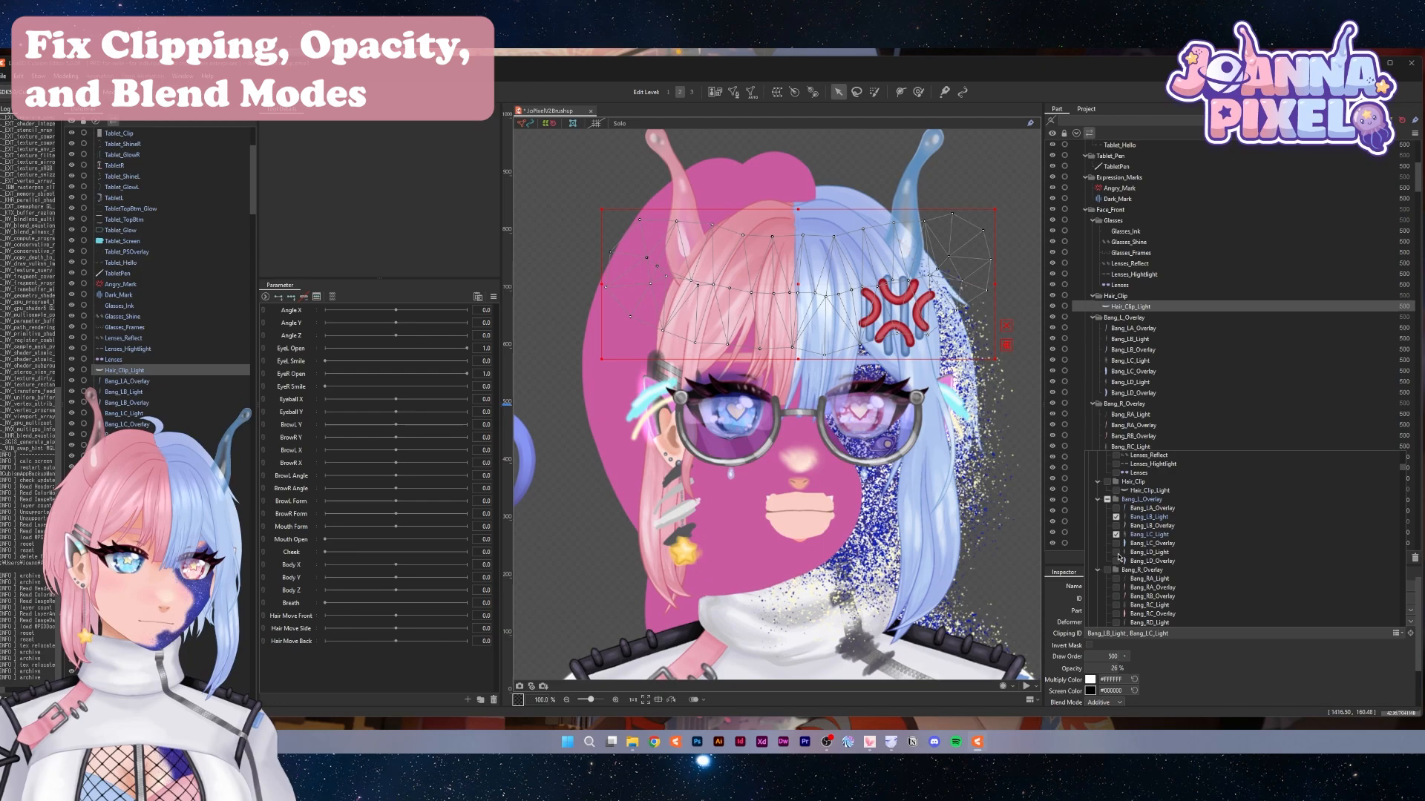
click(1116, 552)
scroll(1120, 549, down, 2)
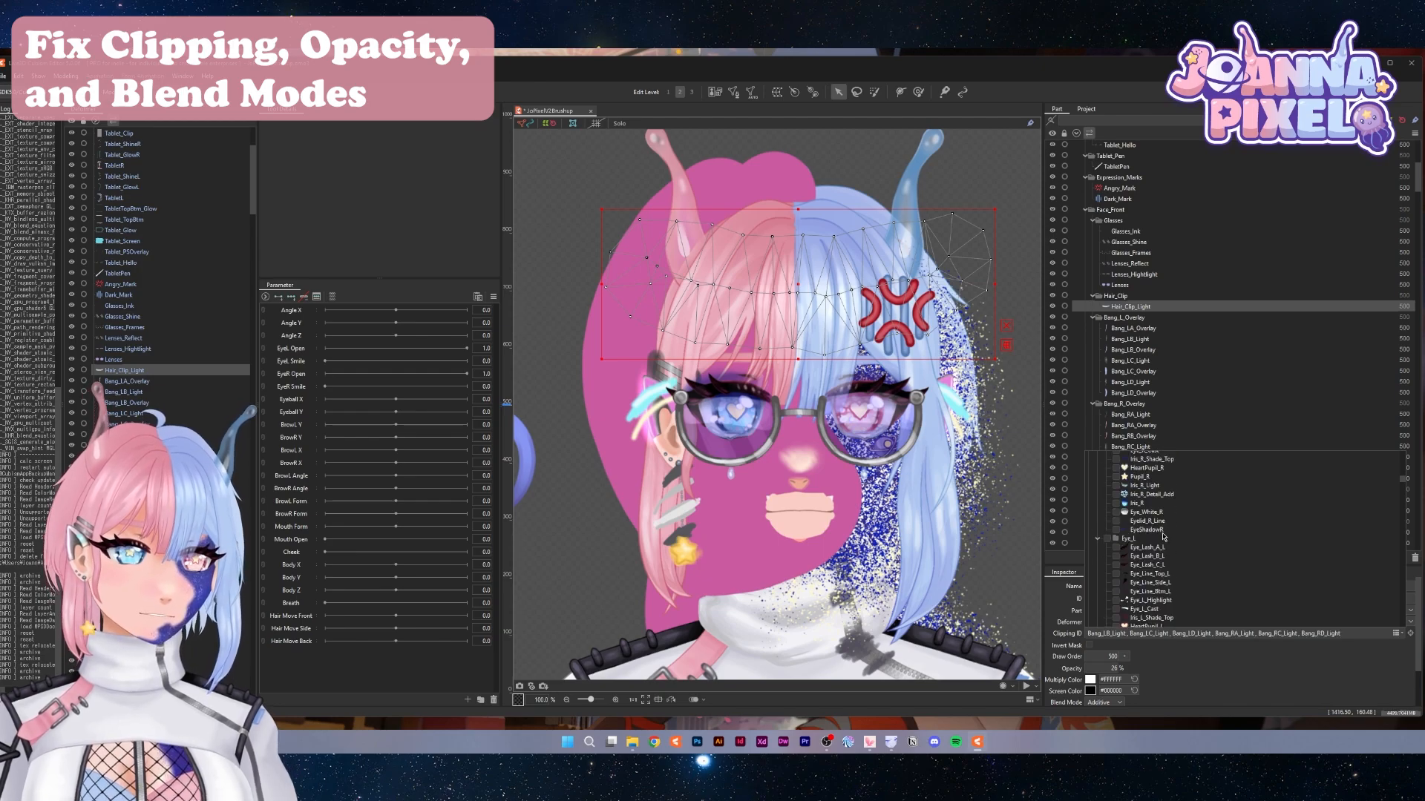
Add the side hair light parts, including Side_LA_Light and Side_RB_Light, to the clipping IDs of Hair_Clip_Light
scroll(1163, 537, down, 4)
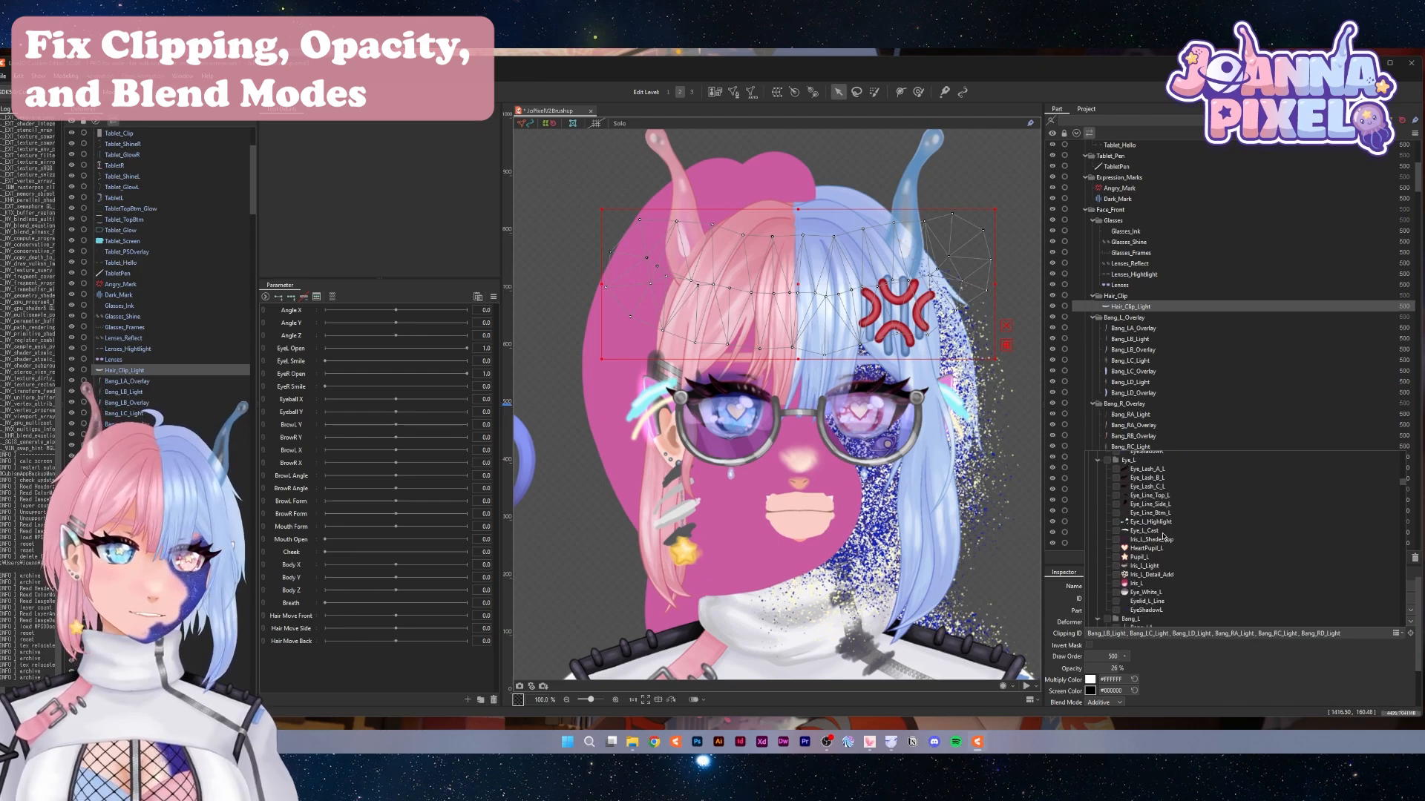
scroll(1164, 537, down, 6)
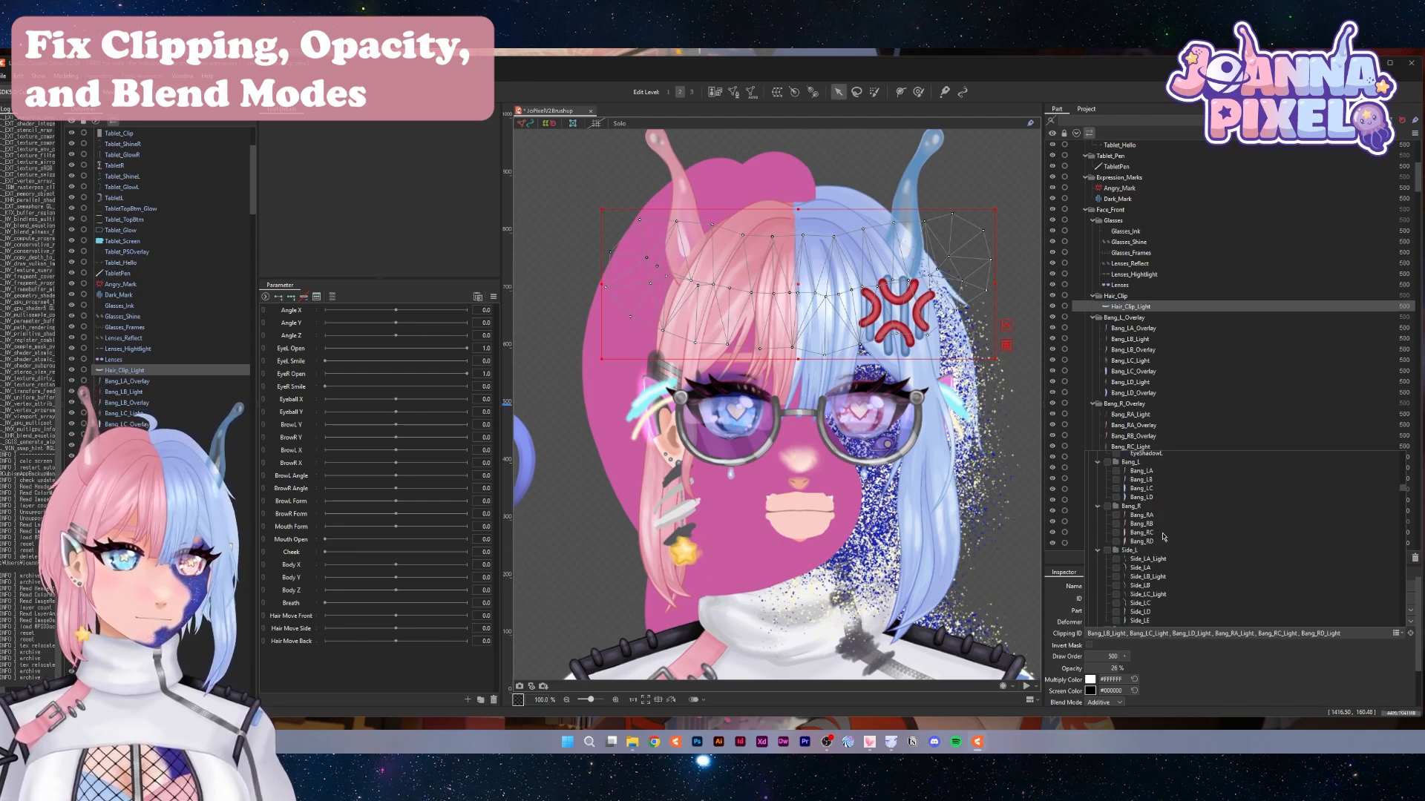
click(1116, 521)
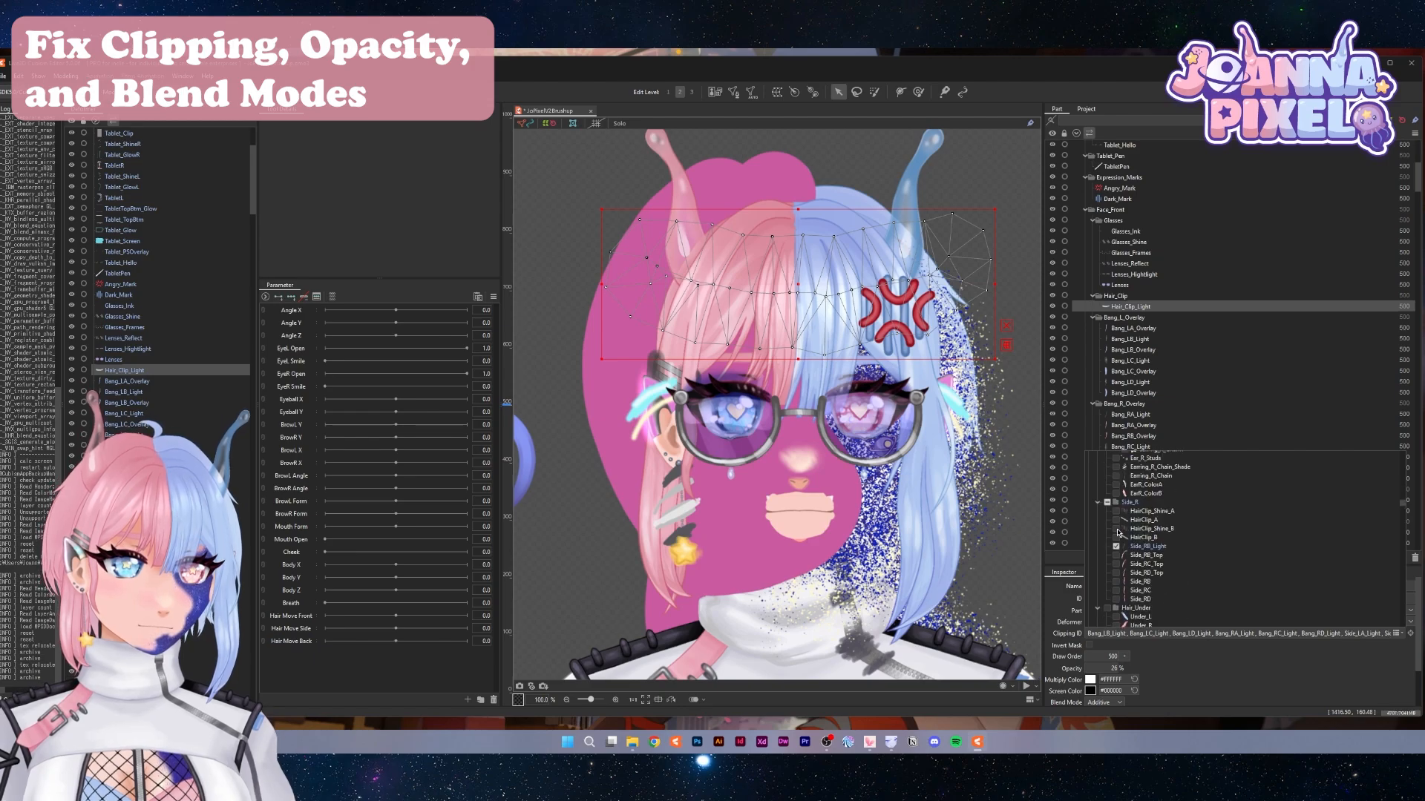
scroll(1119, 533, down, 3)
scroll(1119, 533, up, 1)
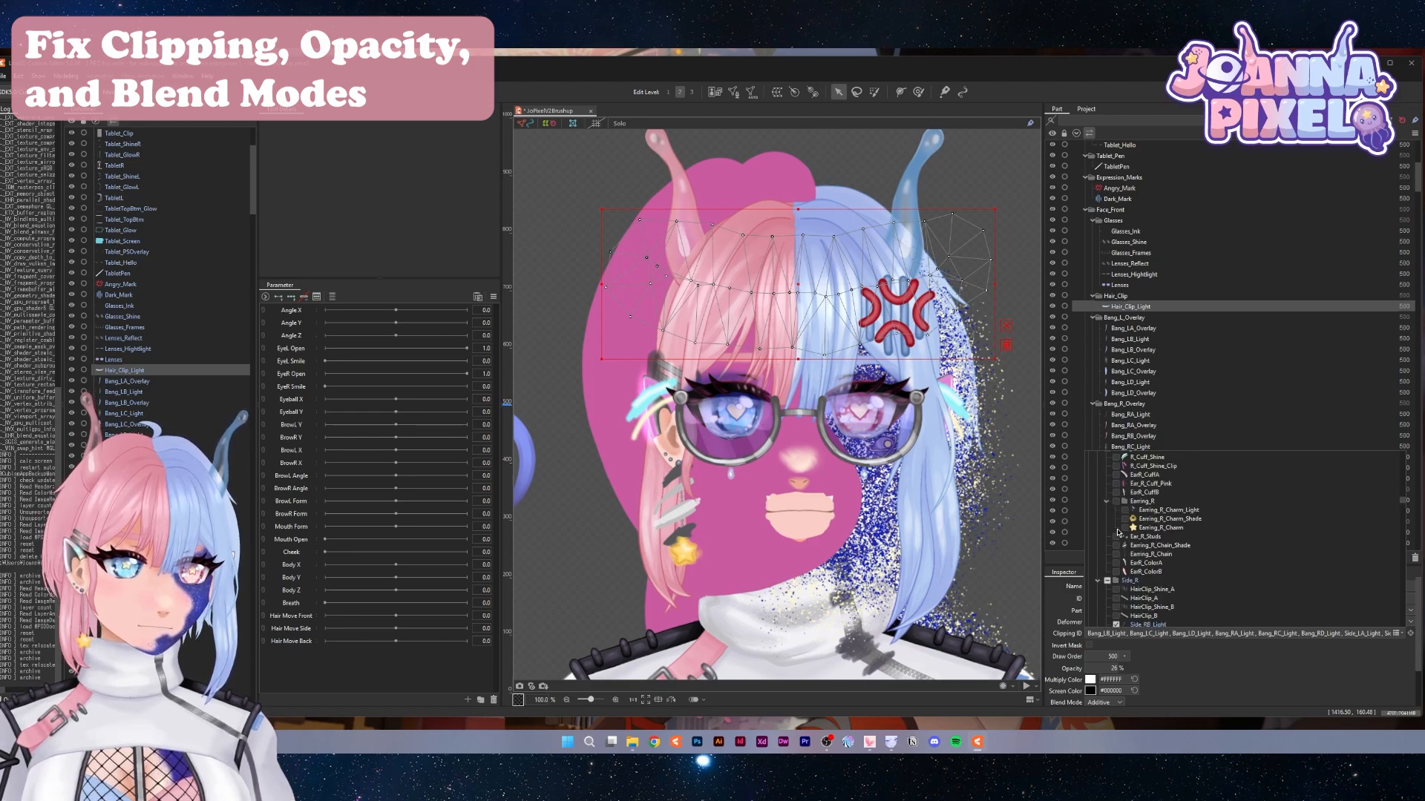
scroll(1118, 533, up, 2)
key(Escape)
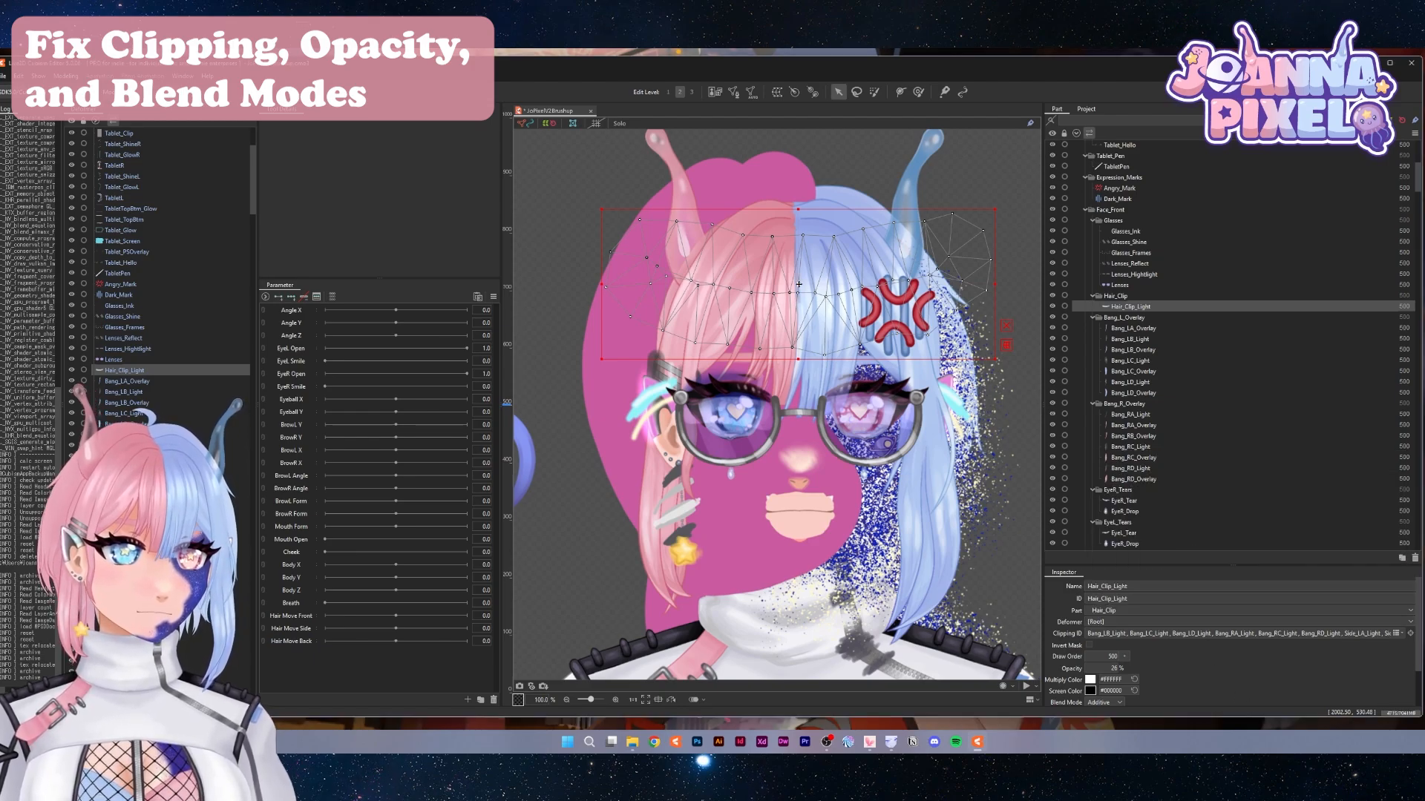
drag(798, 284, 811, 318)
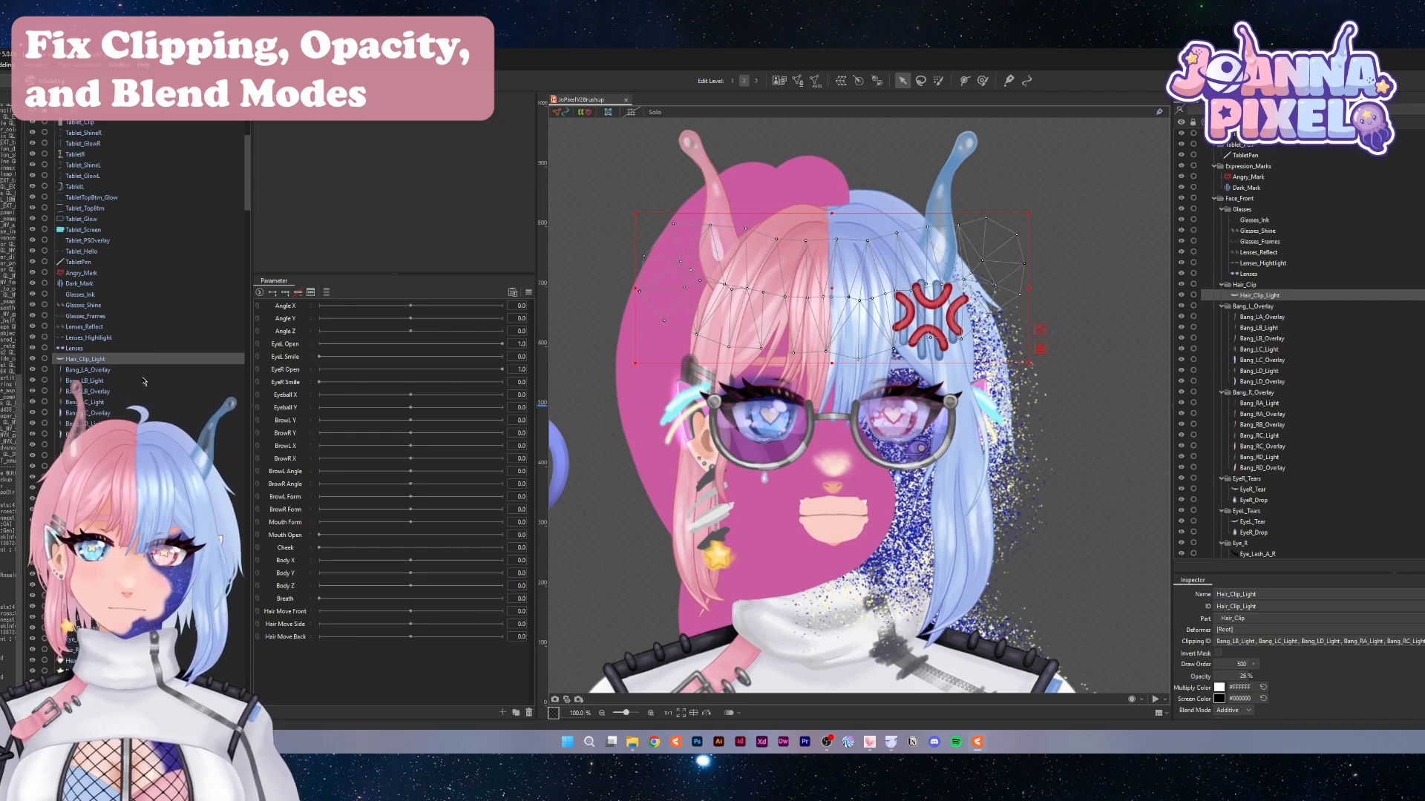
drag(22, 353, 7, 348)
scroll(816, 425, down, 2)
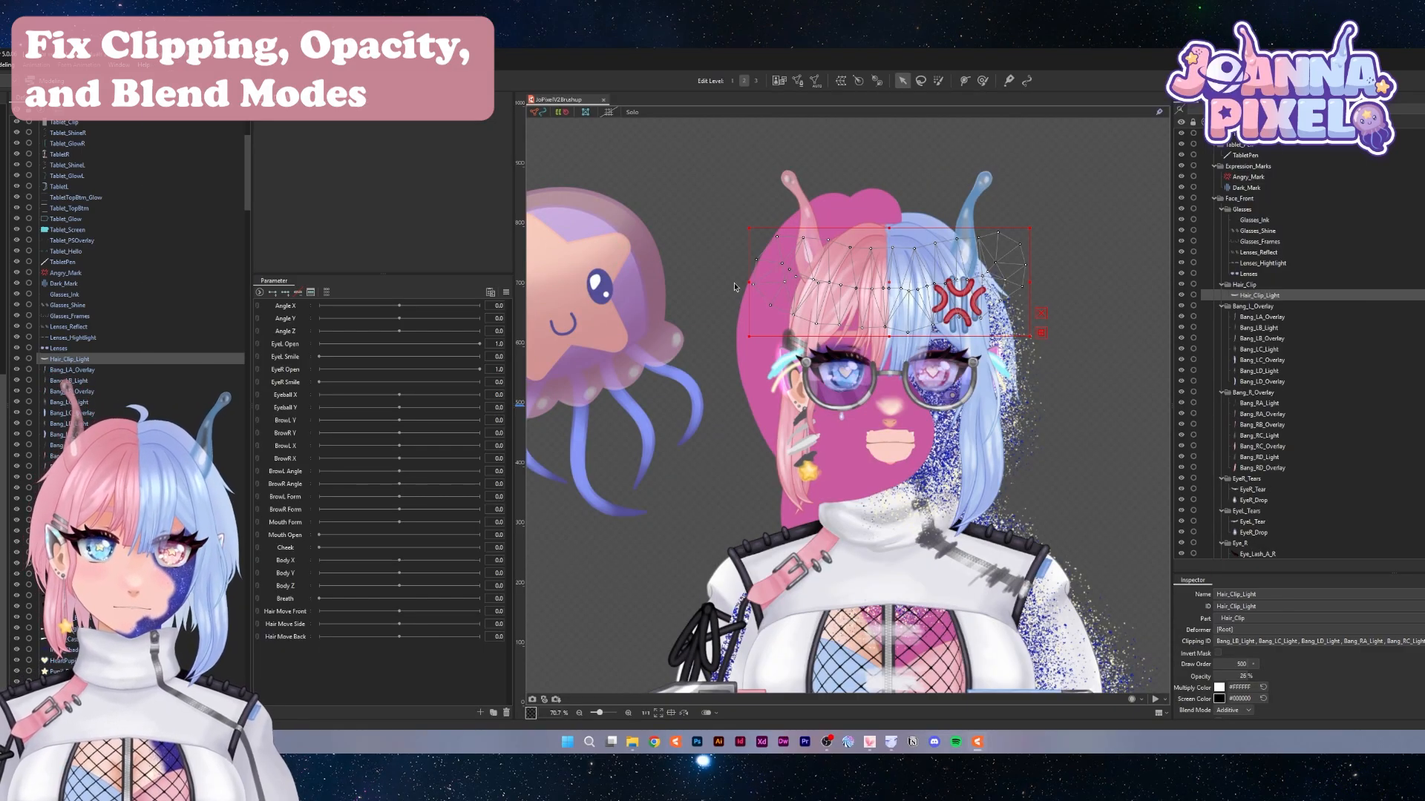
scroll(734, 288, down, 3)
scroll(878, 300, up, 5)
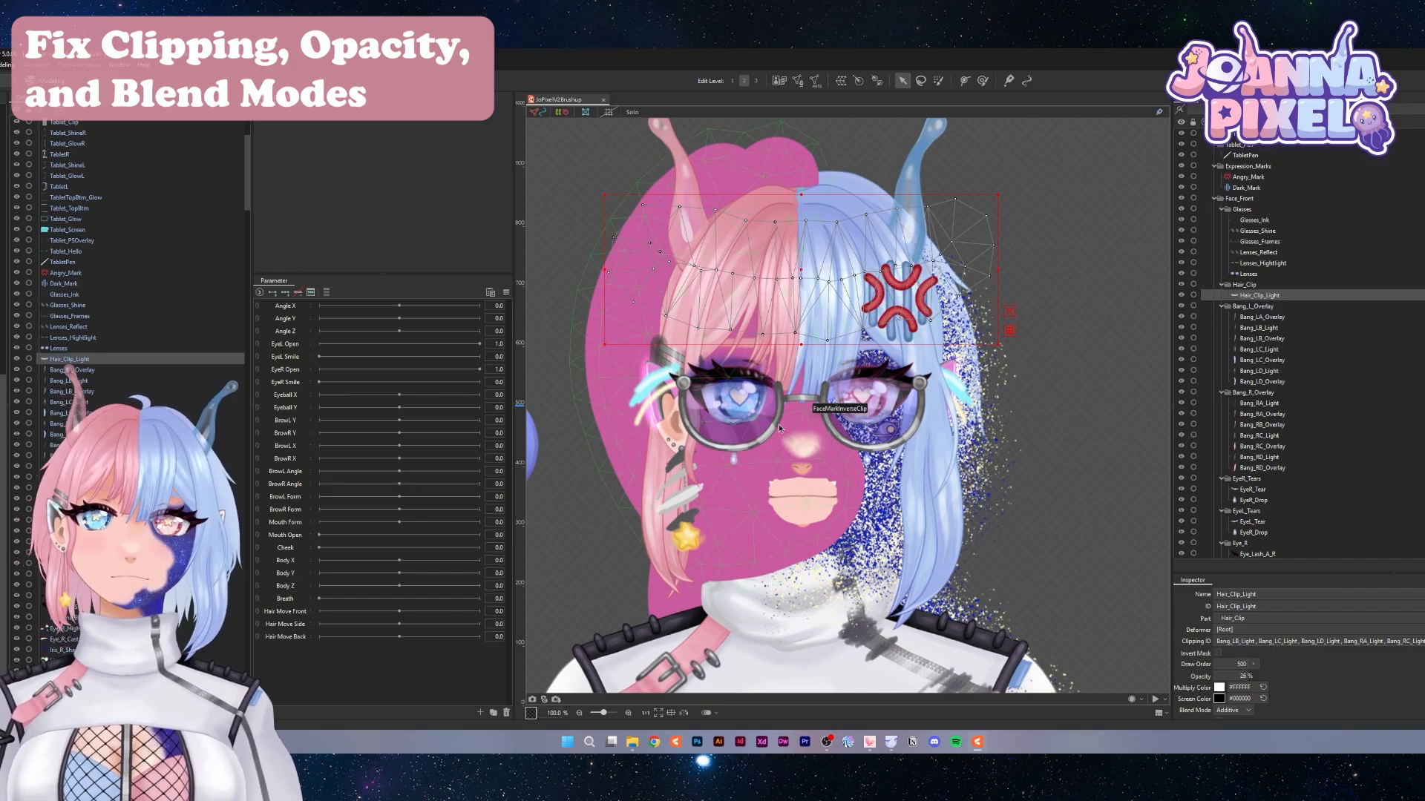
Clip the right eye parts from Eye_R_Highlight through Iris_R to Eye_White_R
scroll(1276, 459, down, 7)
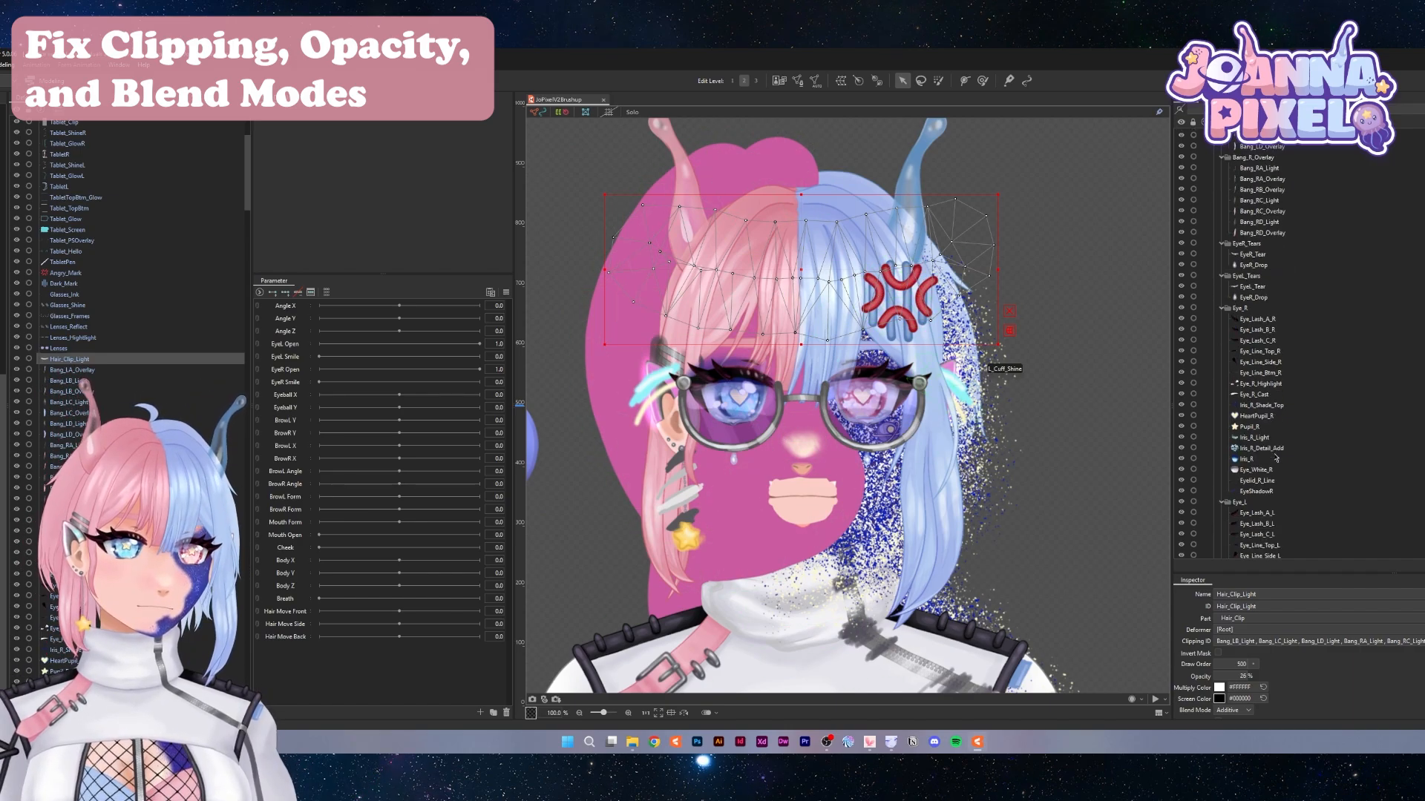
click(1256, 474)
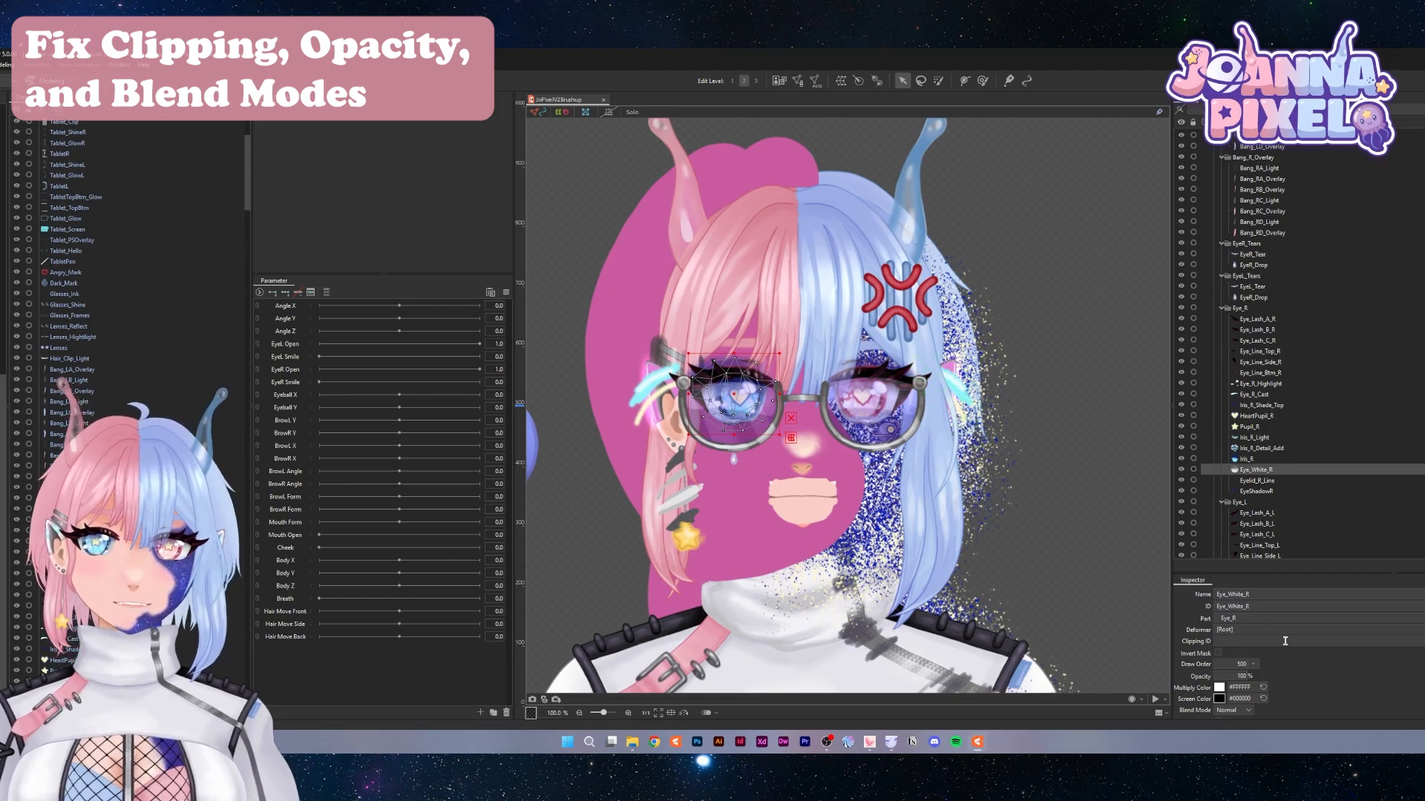
click(1263, 595)
key(ctrl+c)
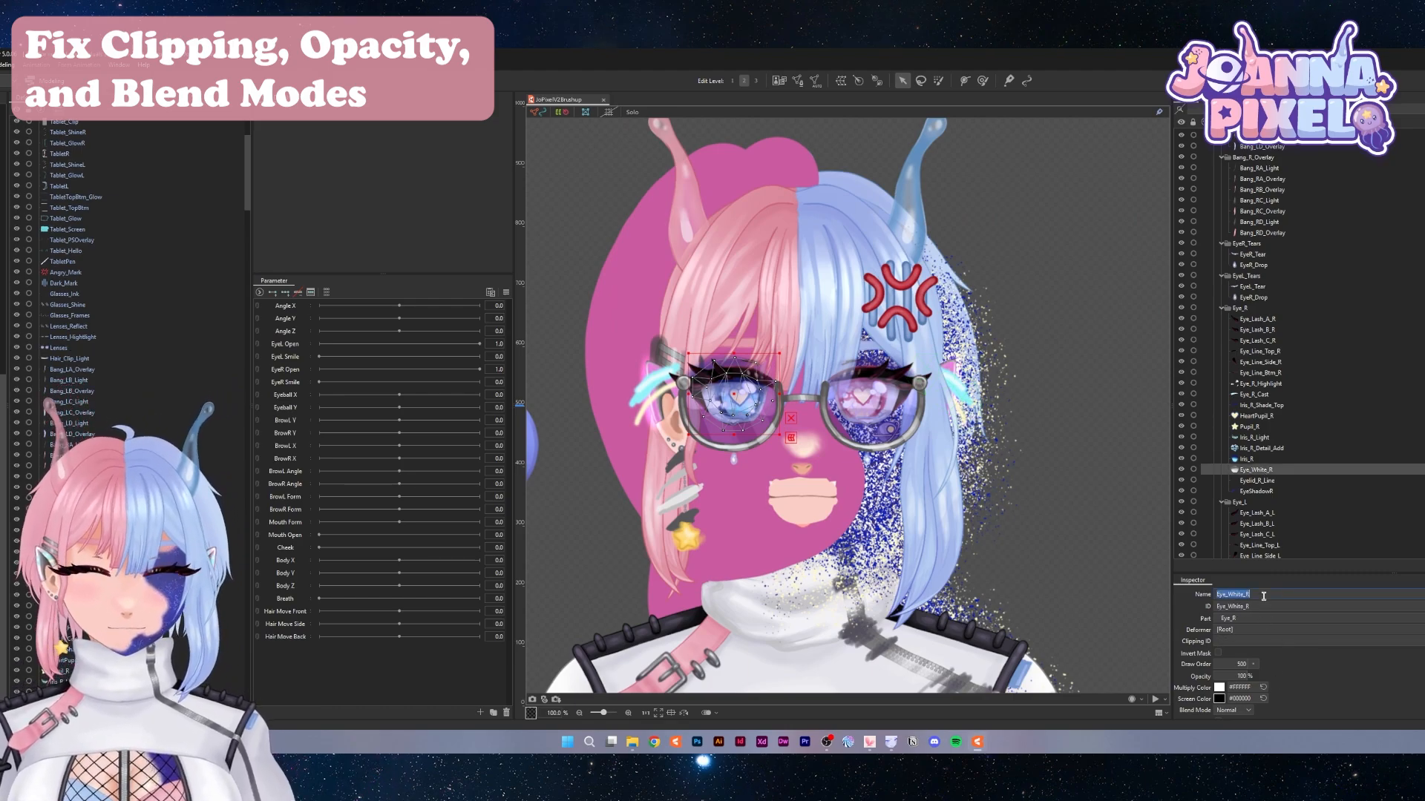
click(1247, 460)
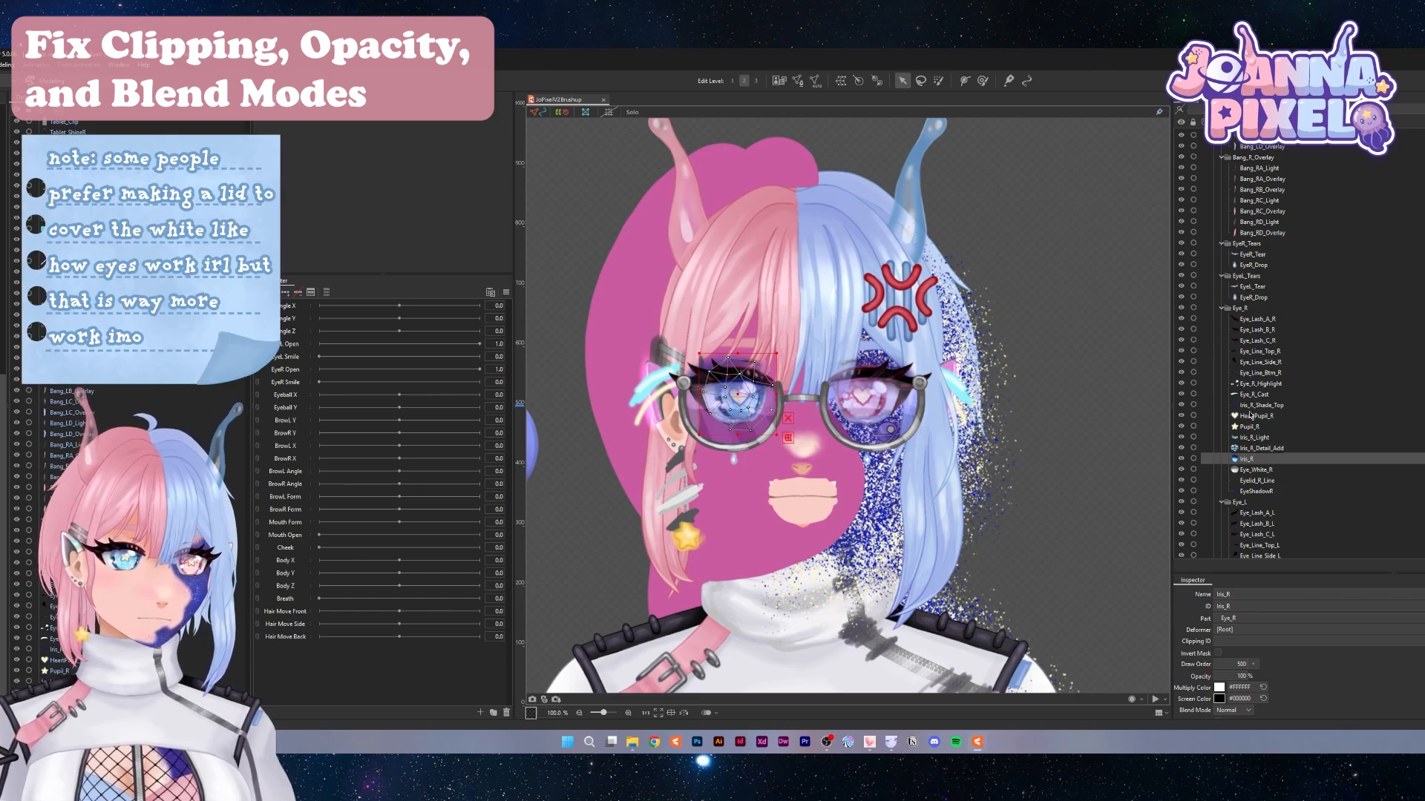
shift+click(1250, 386)
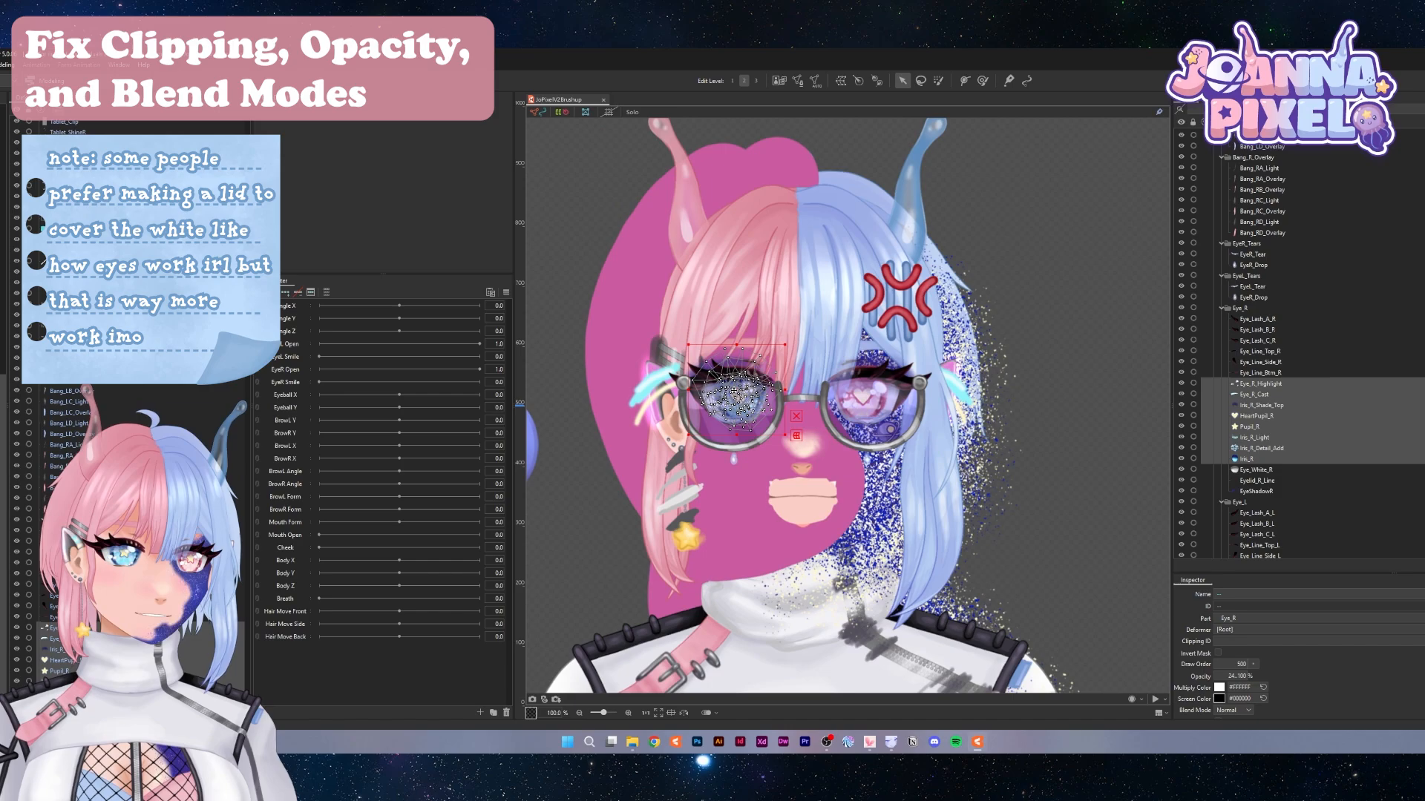
drag(734, 391, 640, 388)
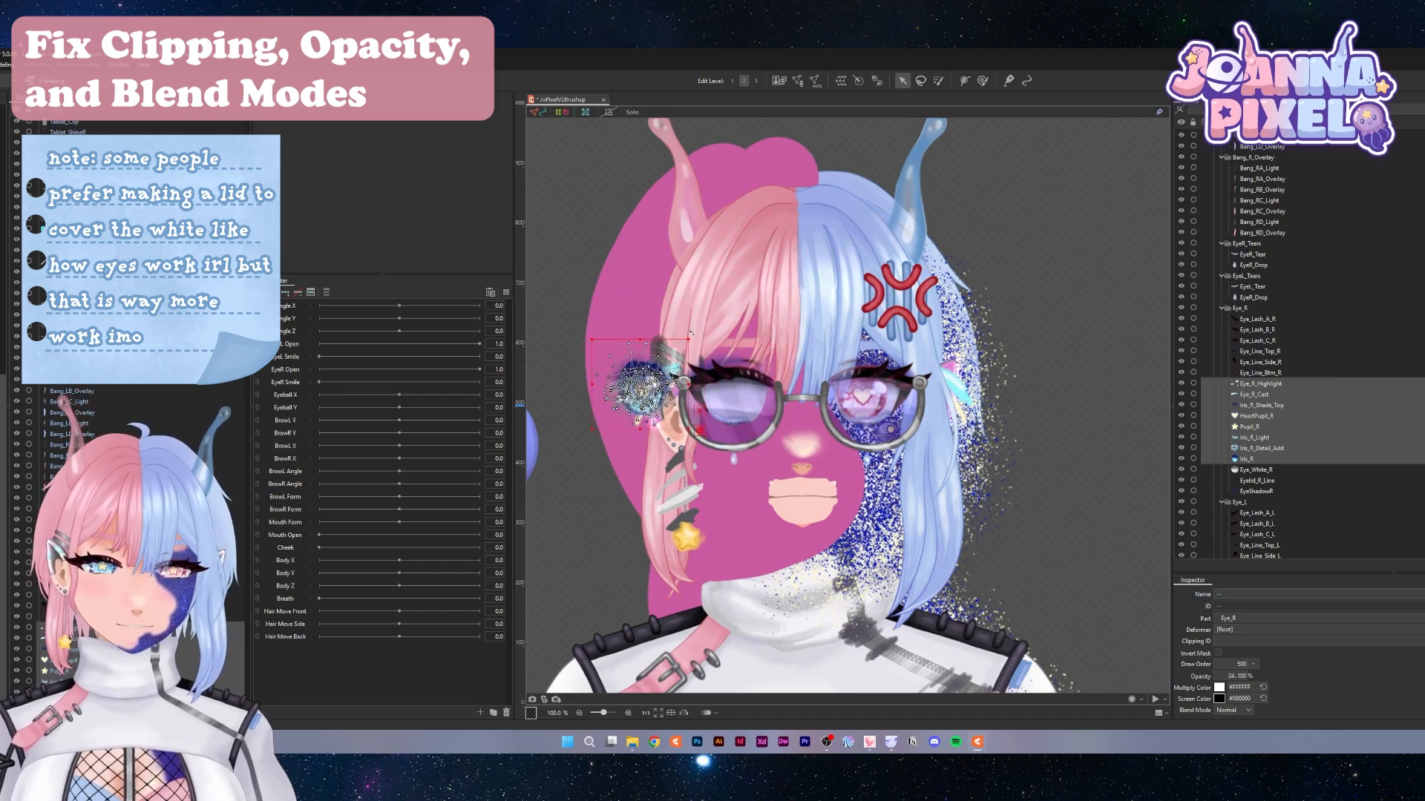
key(ctrl+z)
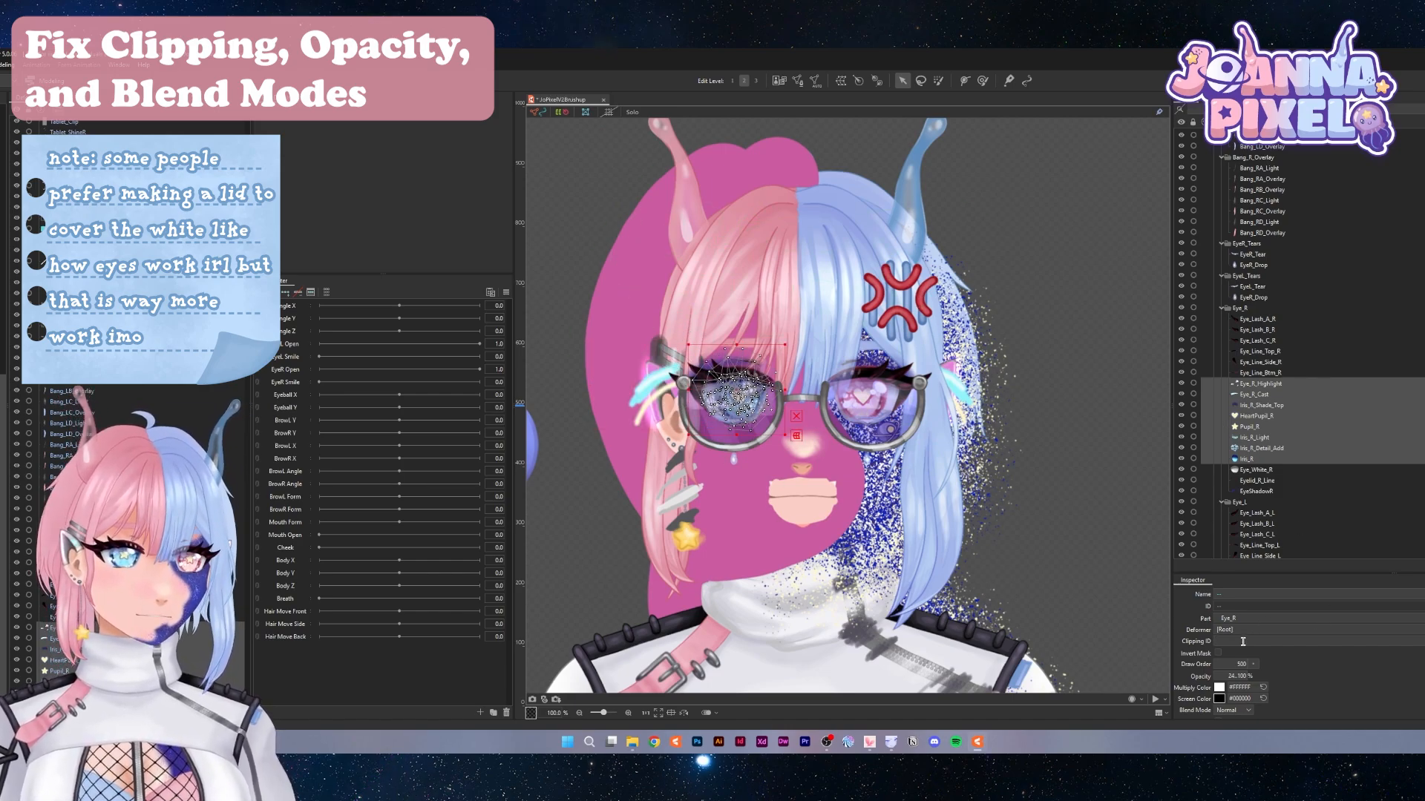
key(ctrl+v)
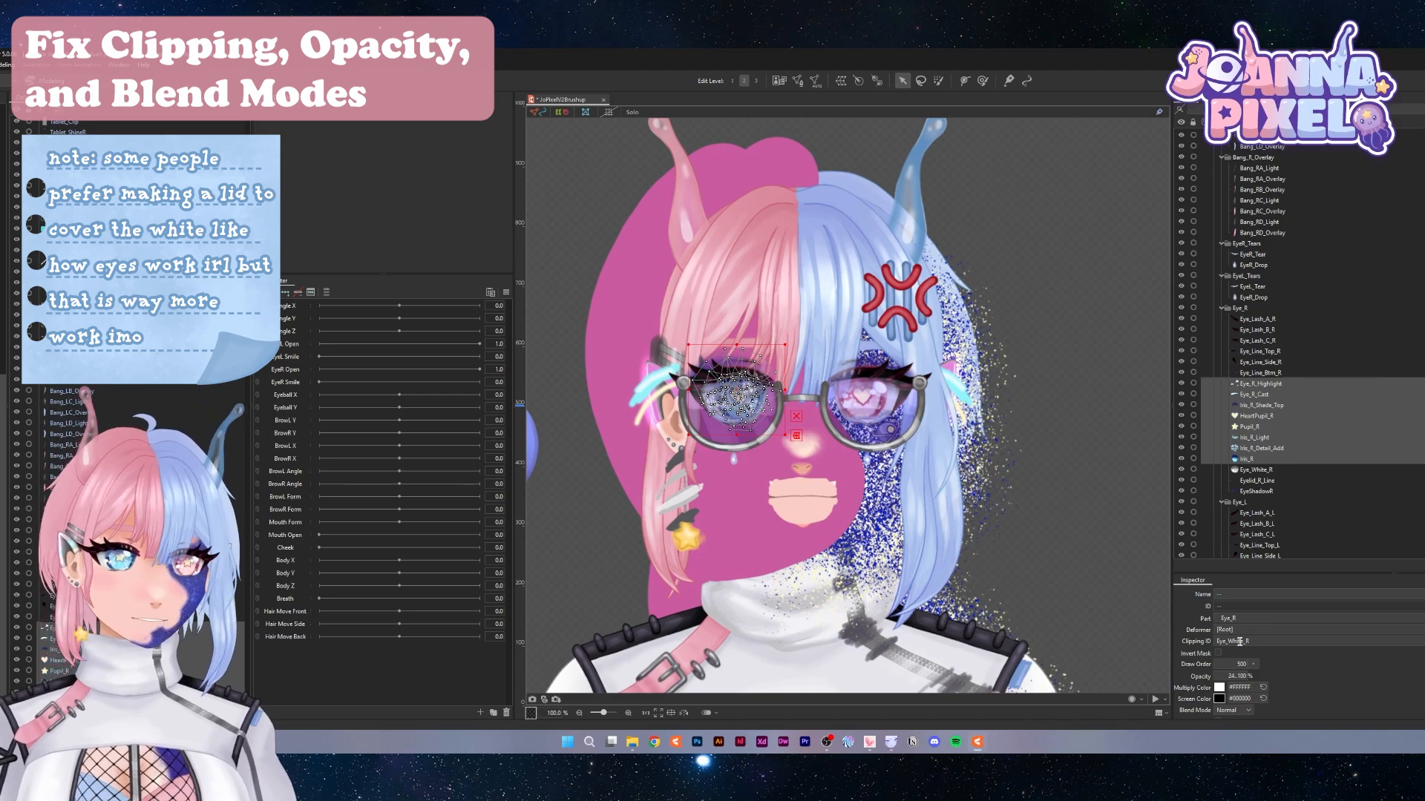
Clip the left eye parts from Eye_L_Highlight through Iris_L to Eye_White_L
scroll(1340, 346, down, 5)
click(1254, 428)
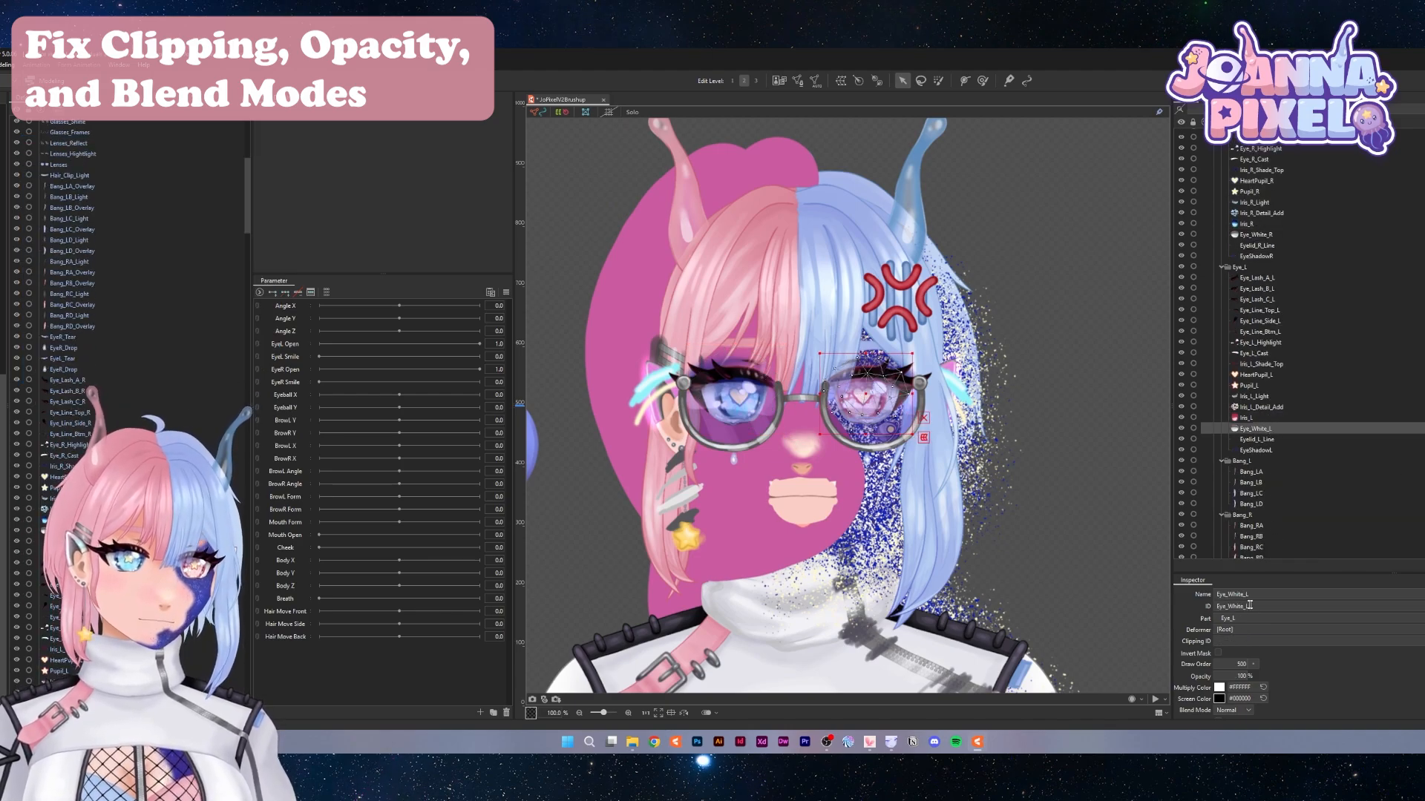
double_click(1264, 594)
key(ctrl+c)
click(1248, 419)
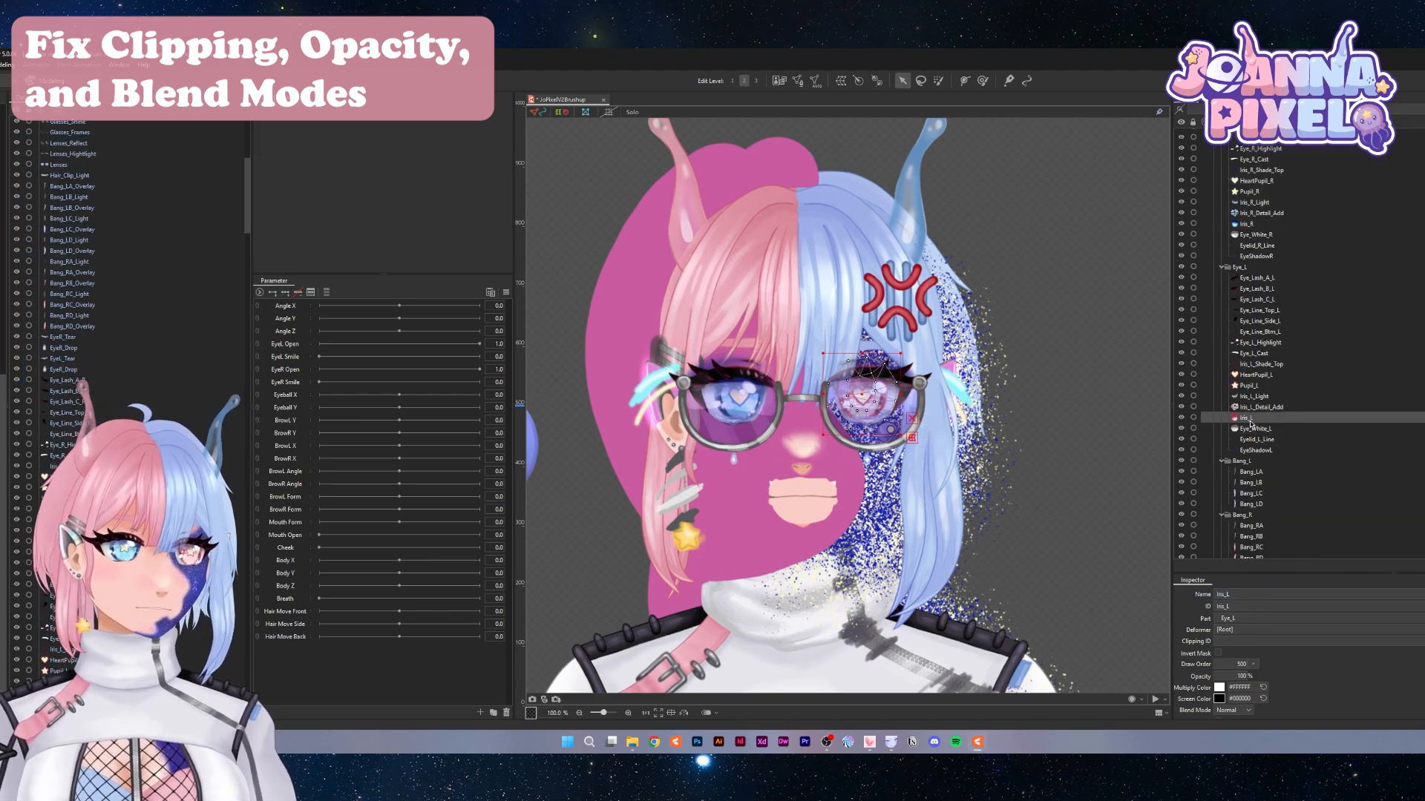
shift+click(1259, 342)
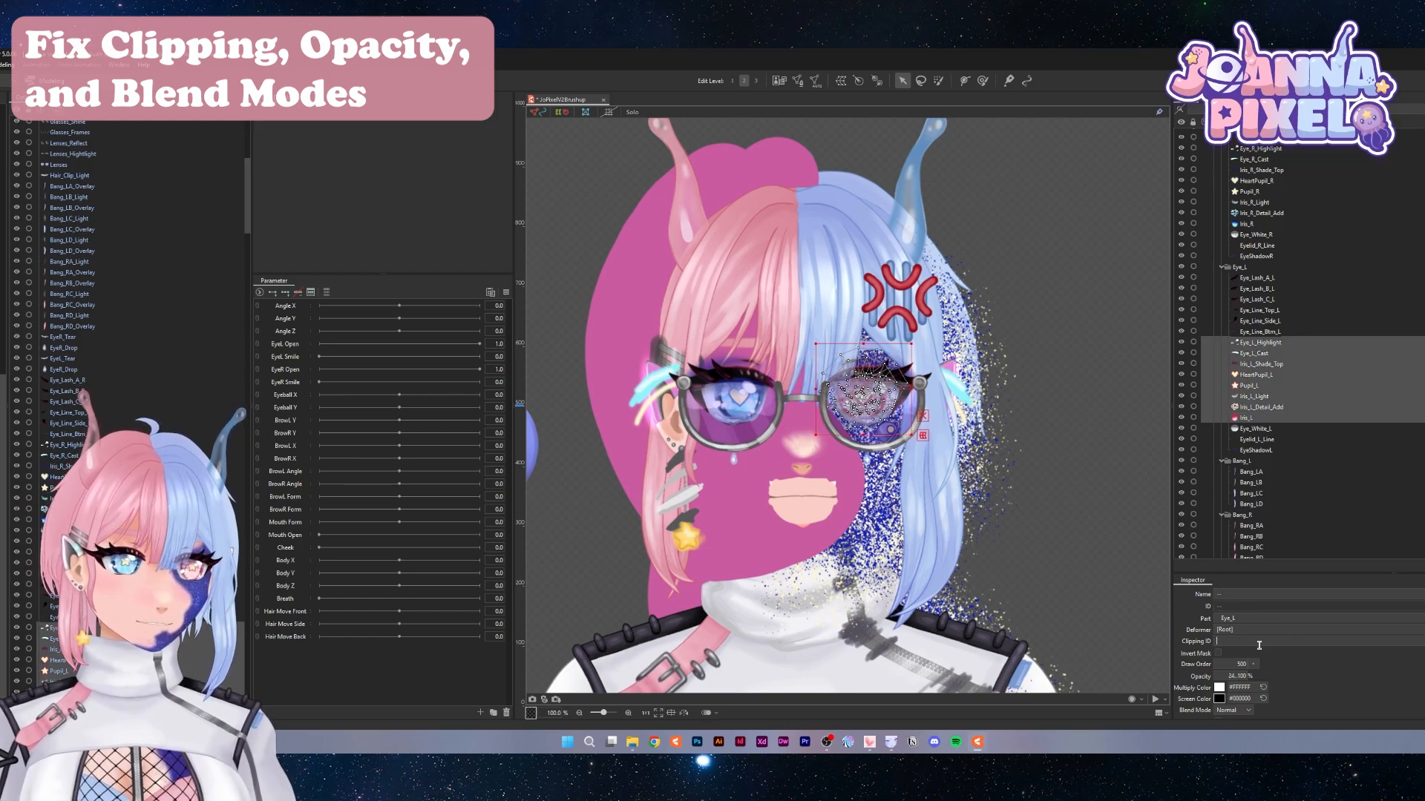
key(ctrl+v)
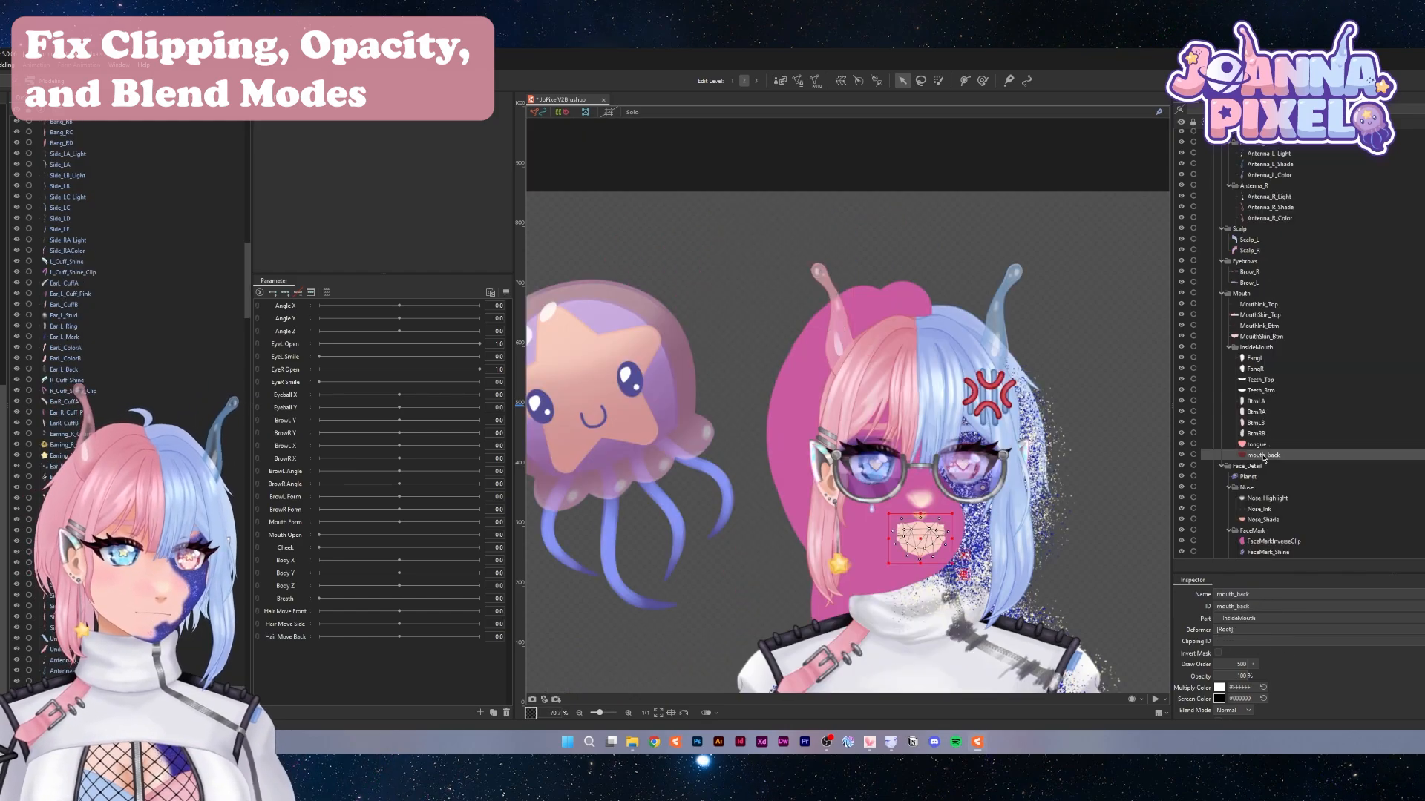
Clip the inside mouth parts from FangL through tongue to mouth_back
double_click(1248, 593)
key(ctrl+c)
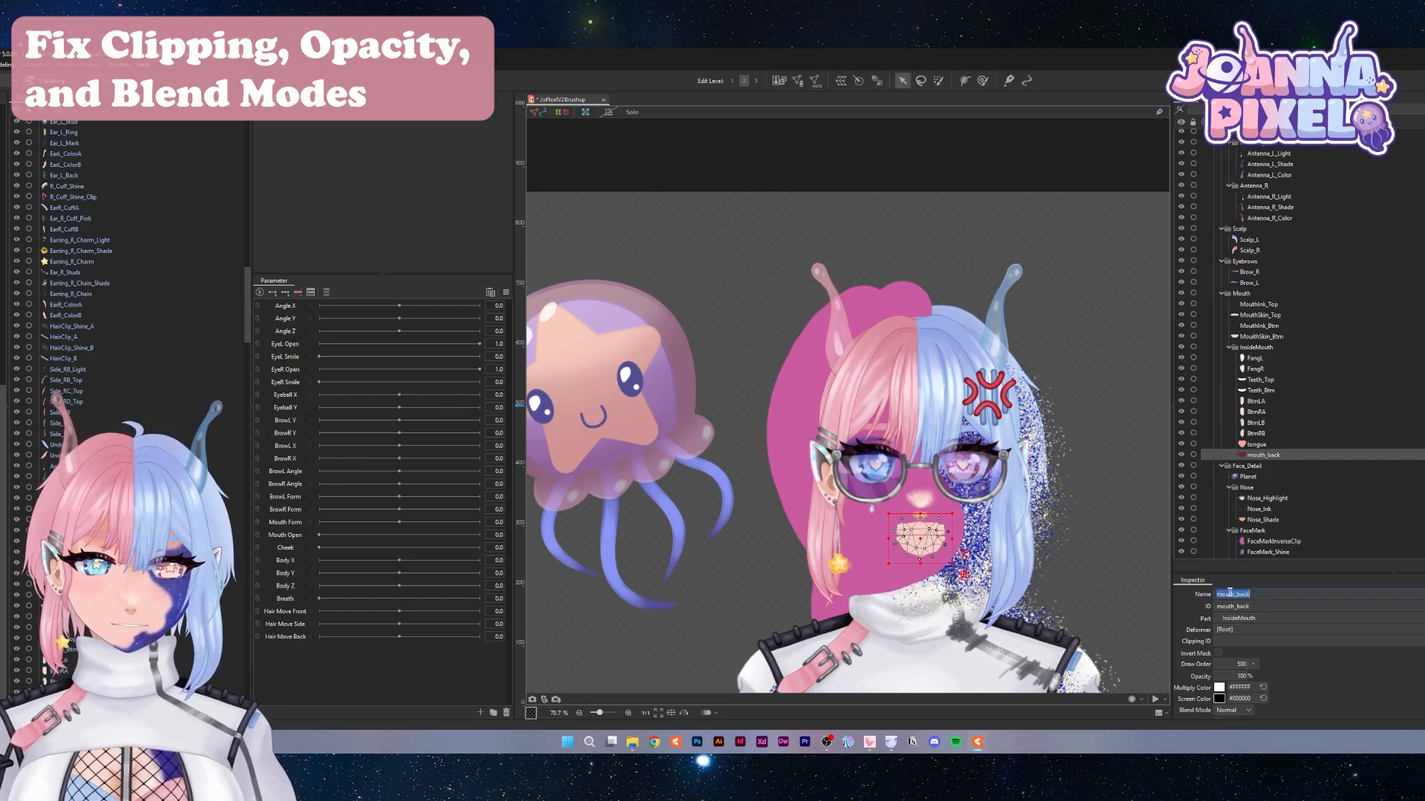
click(1256, 444)
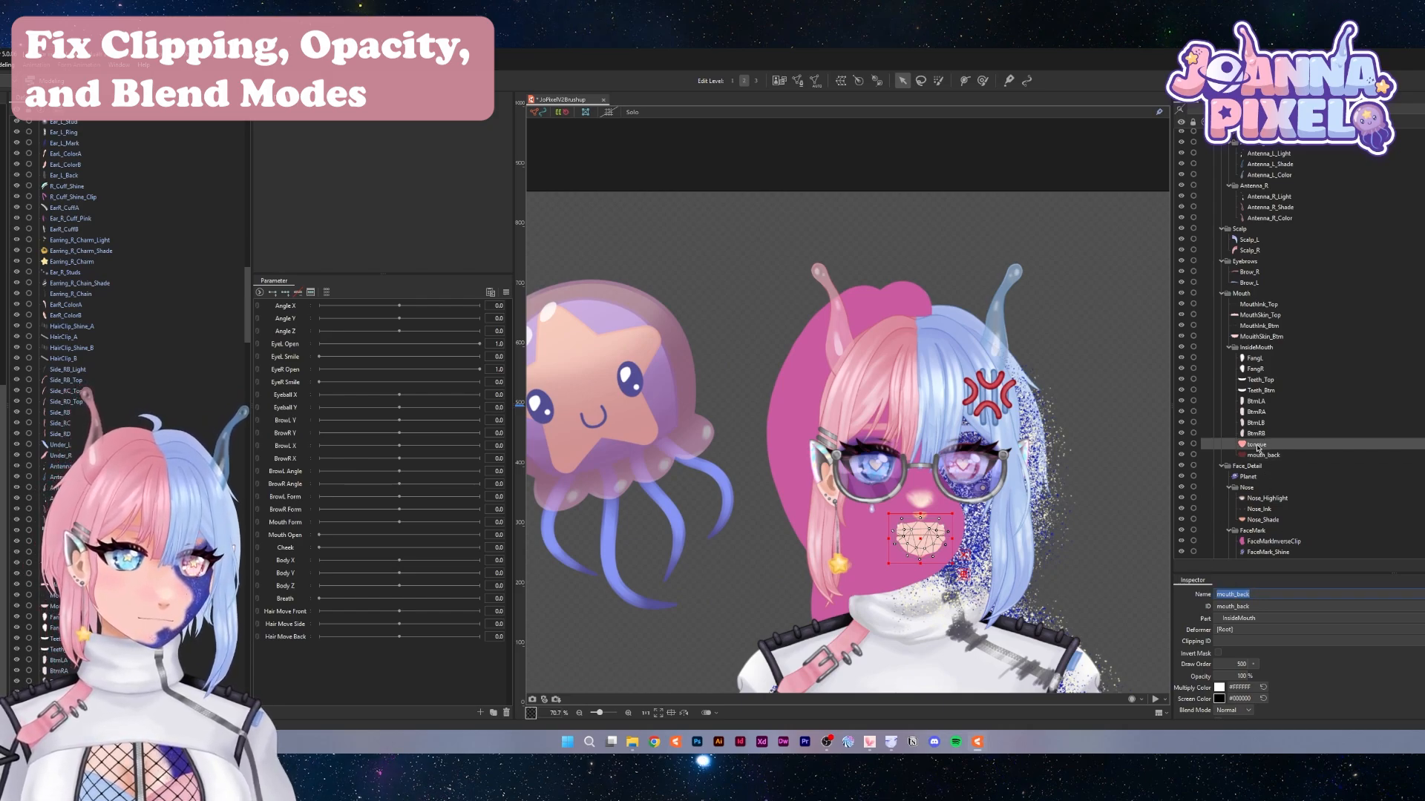
shift+click(1254, 357)
key(ctrl+v)
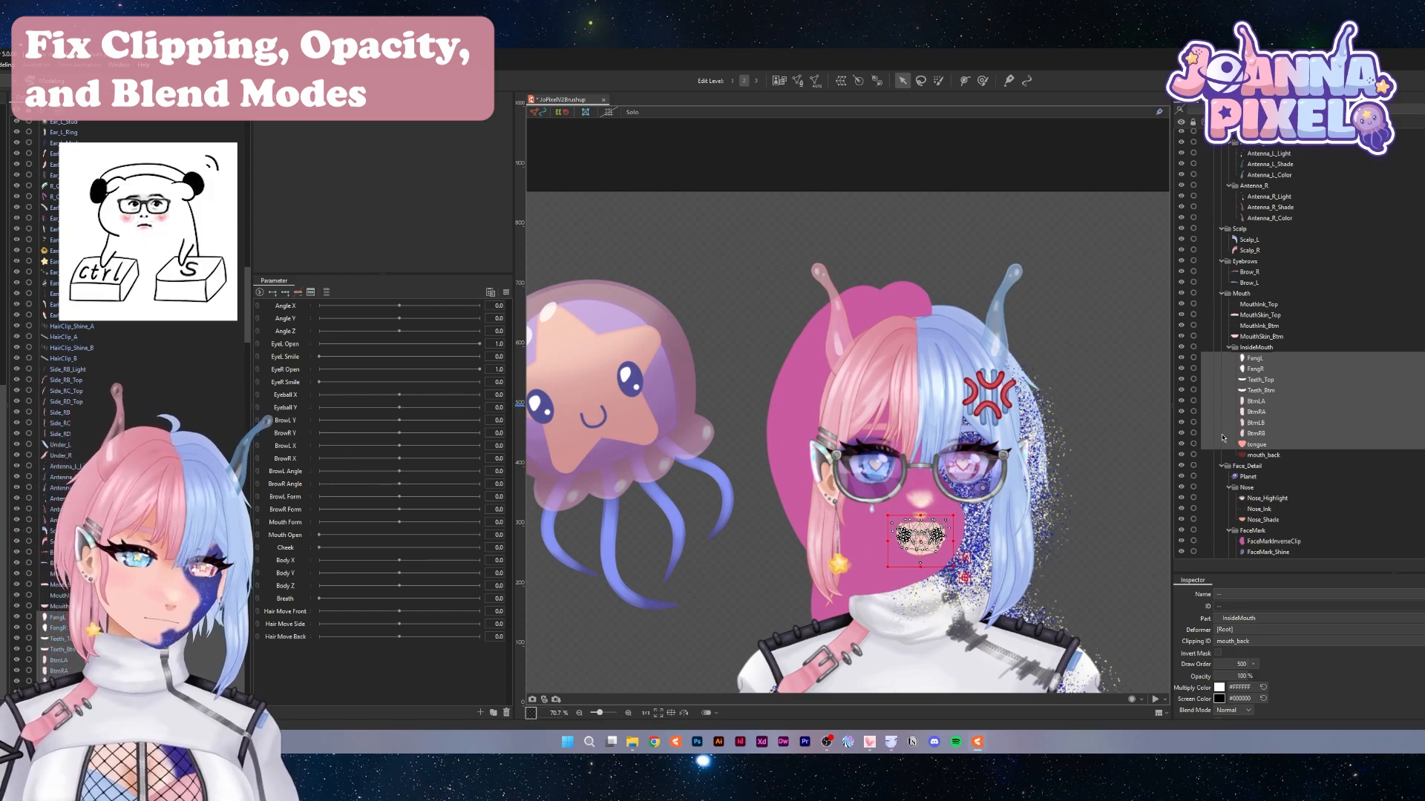
Examine the FaceMark parts, moving FaceMark_Base, FaceMark_Clip and FaceMark_Shine aside and undoing each move, and inspect FaceMarkInverseClip
scroll(1265, 437, down, 3)
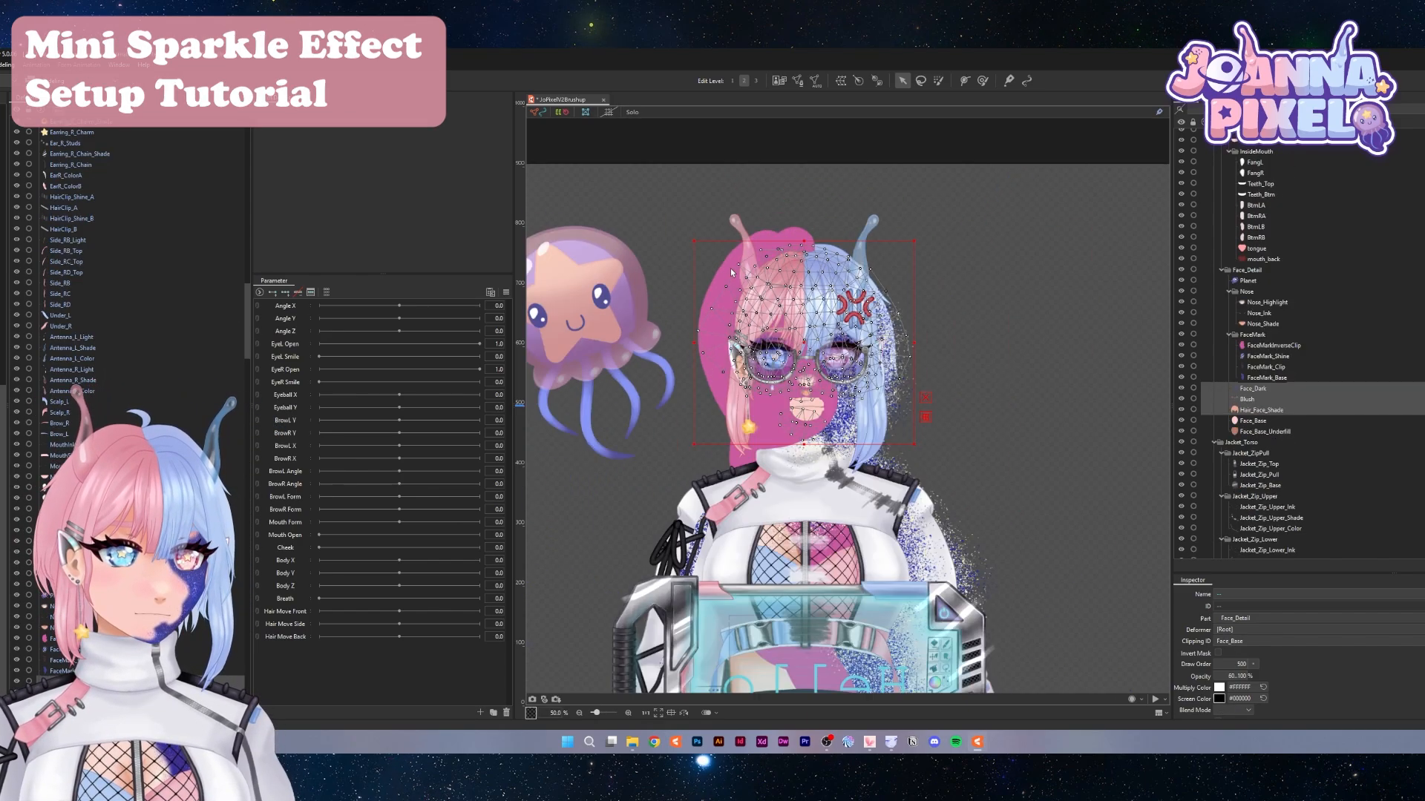
click(992, 354)
scroll(791, 379, up, 3)
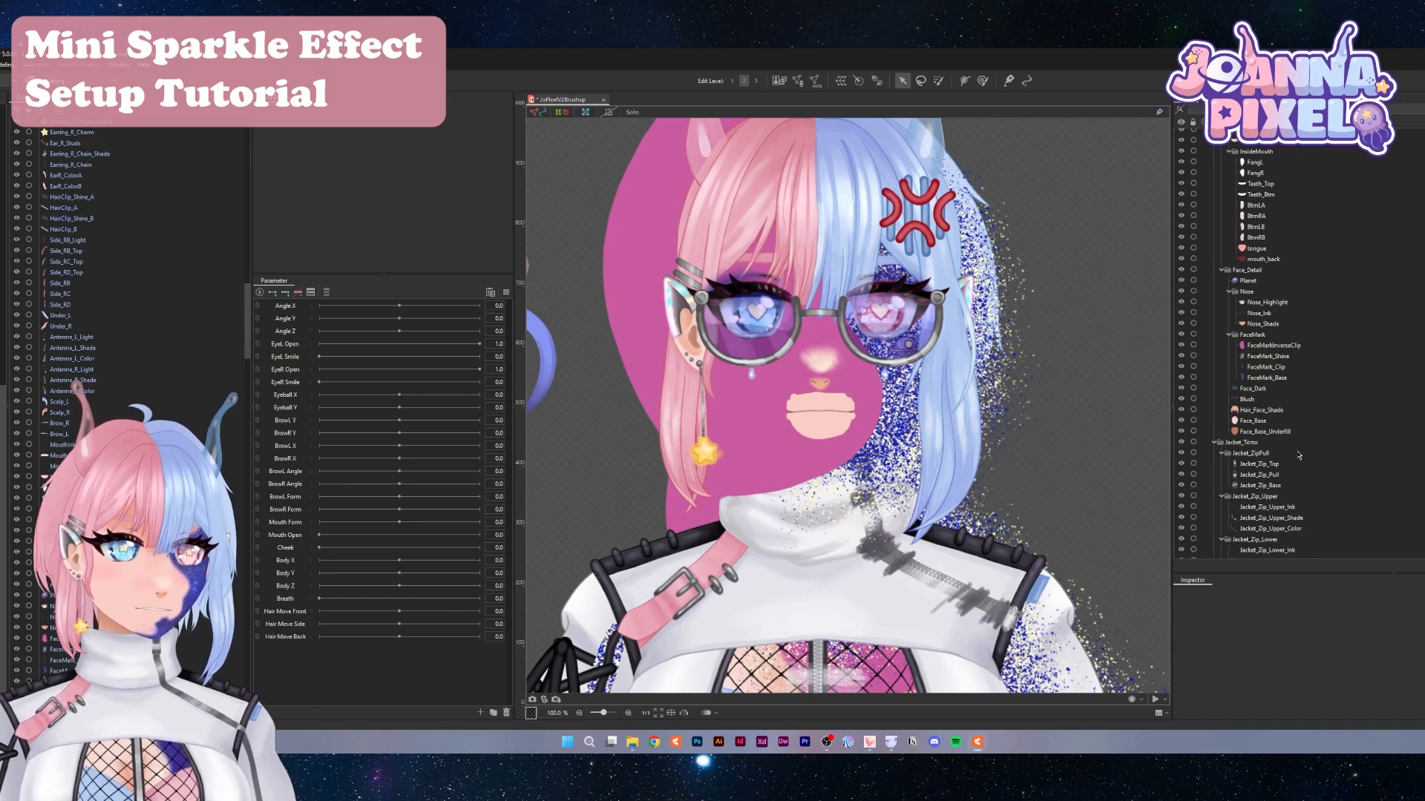
click(1276, 380)
scroll(984, 332, down, 1)
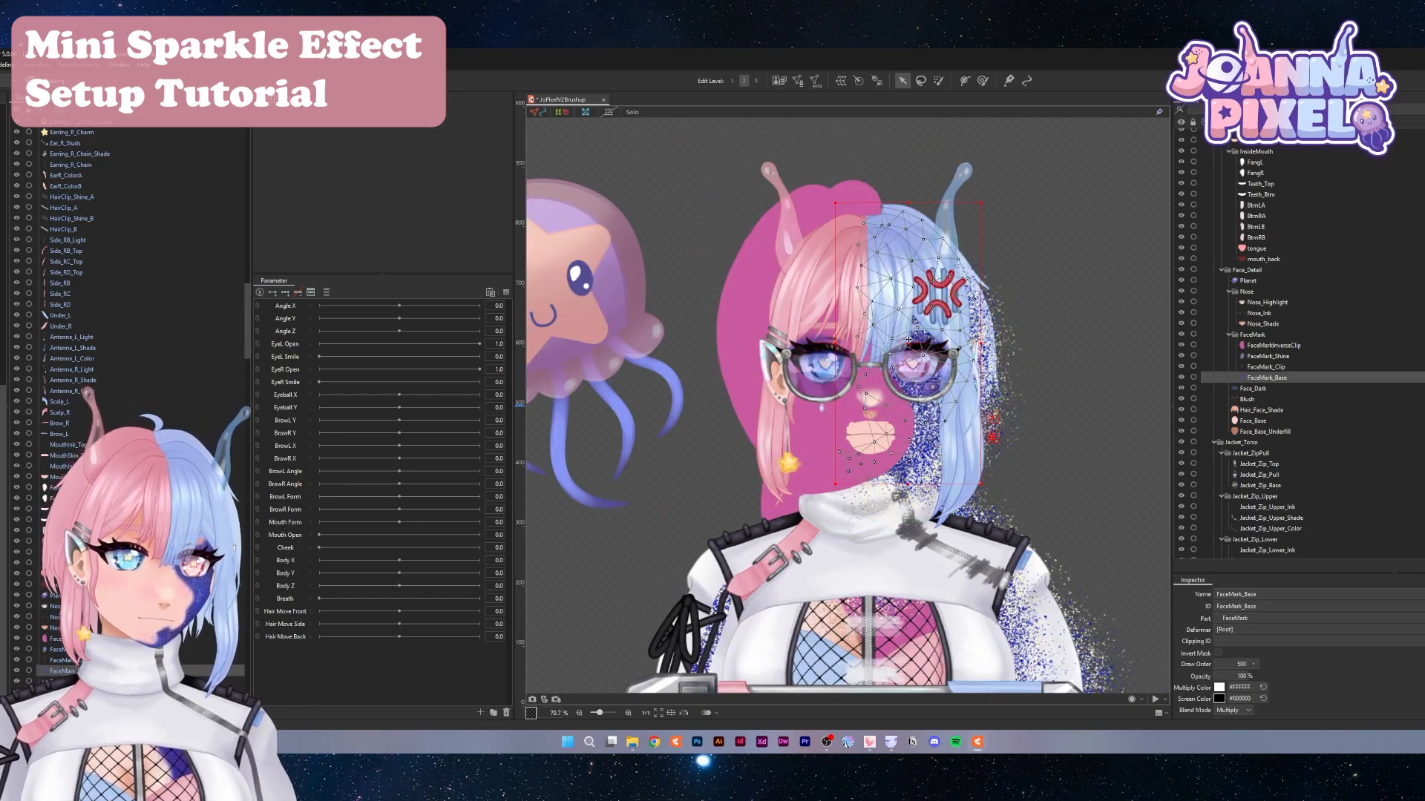
drag(984, 332, 1191, 297)
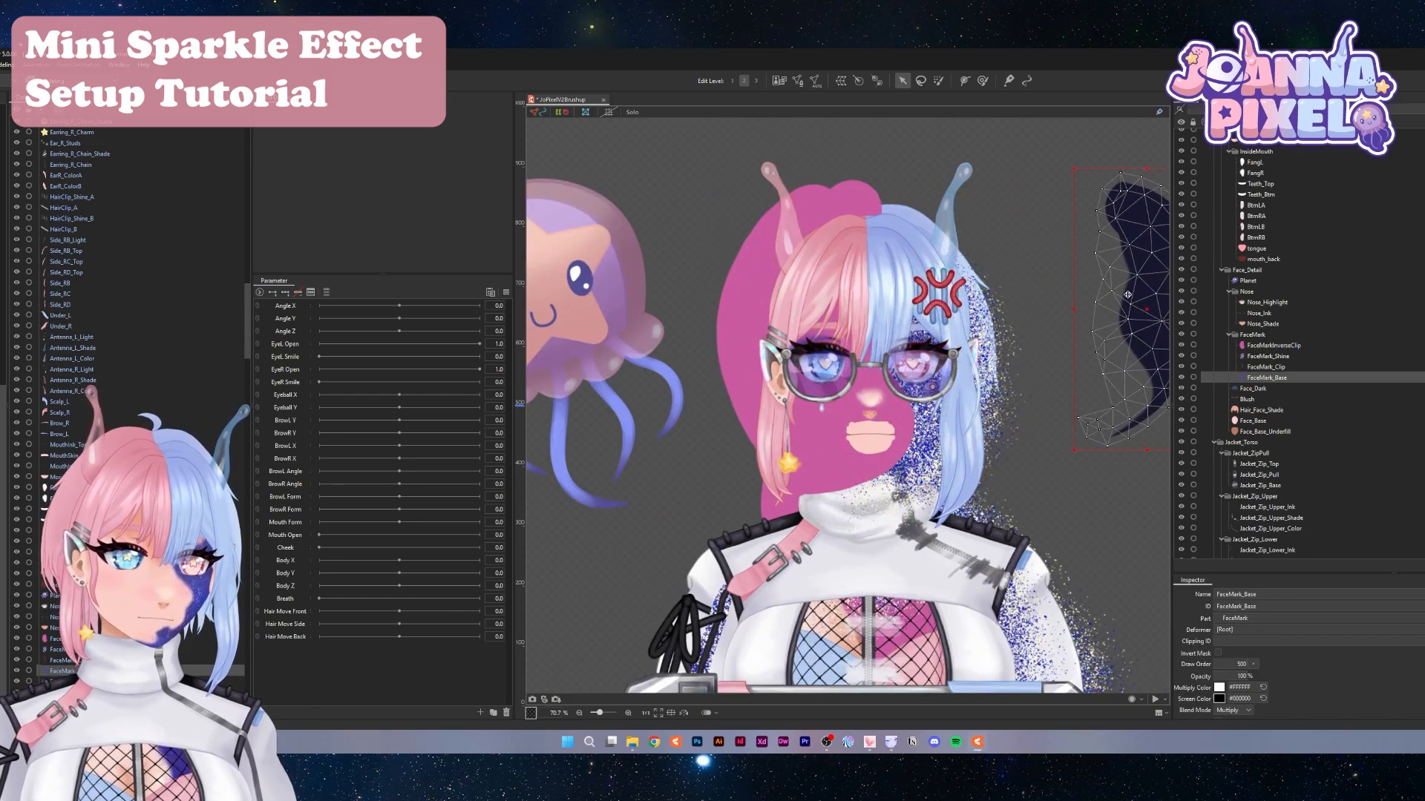
key(ctrl+z)
click(1261, 367)
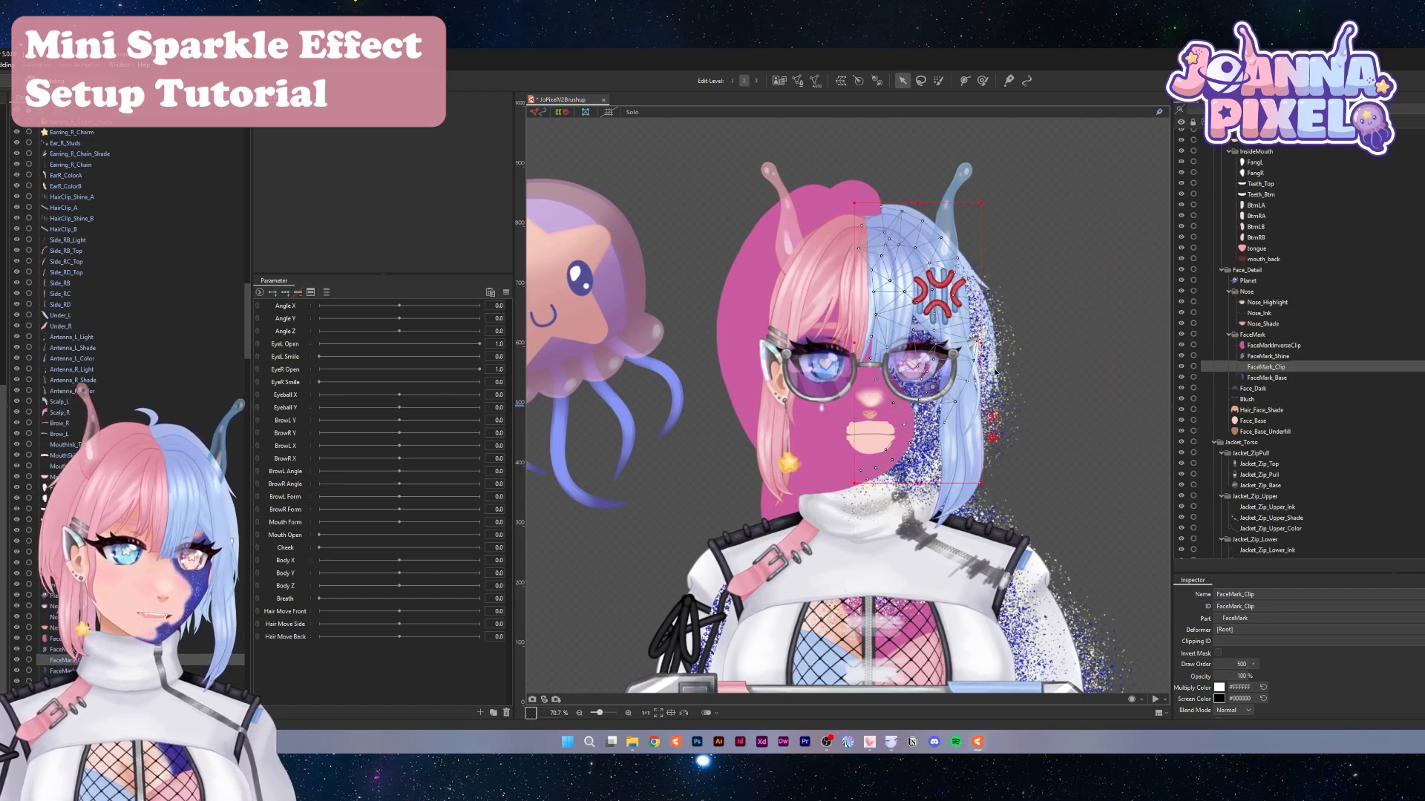
drag(916, 338, 1094, 271)
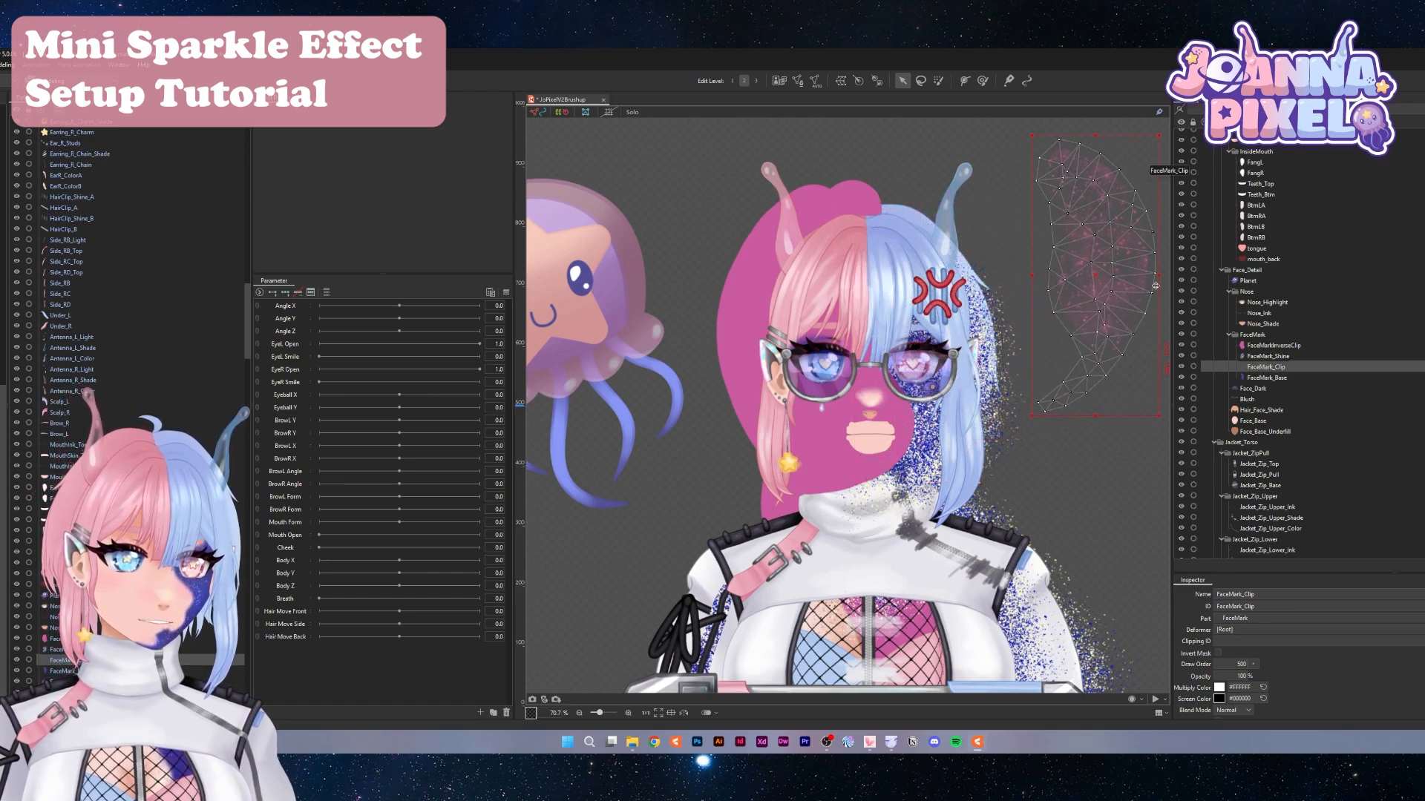
key(ctrl+z)
click(1267, 356)
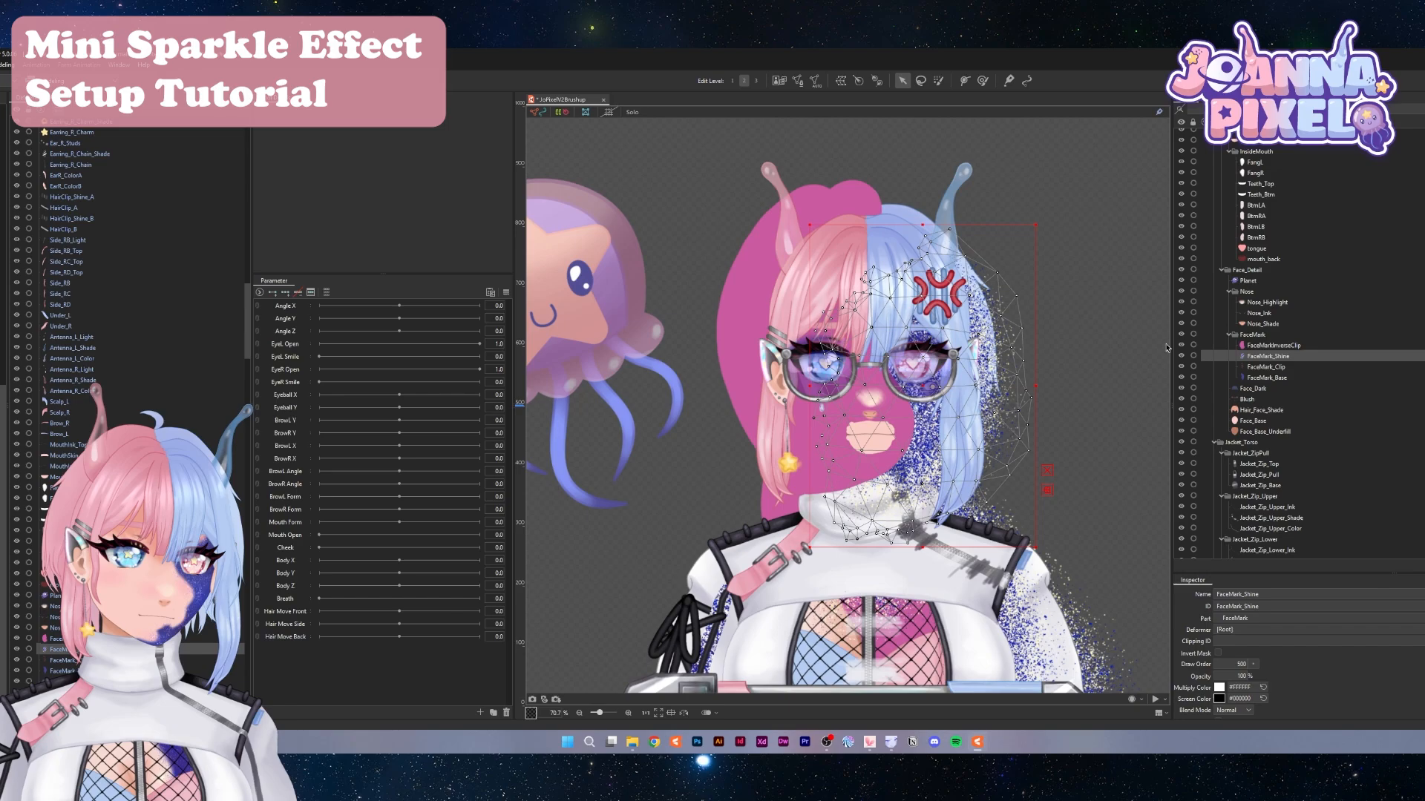
drag(927, 364, 1056, 272)
key(ctrl+z)
click(819, 358)
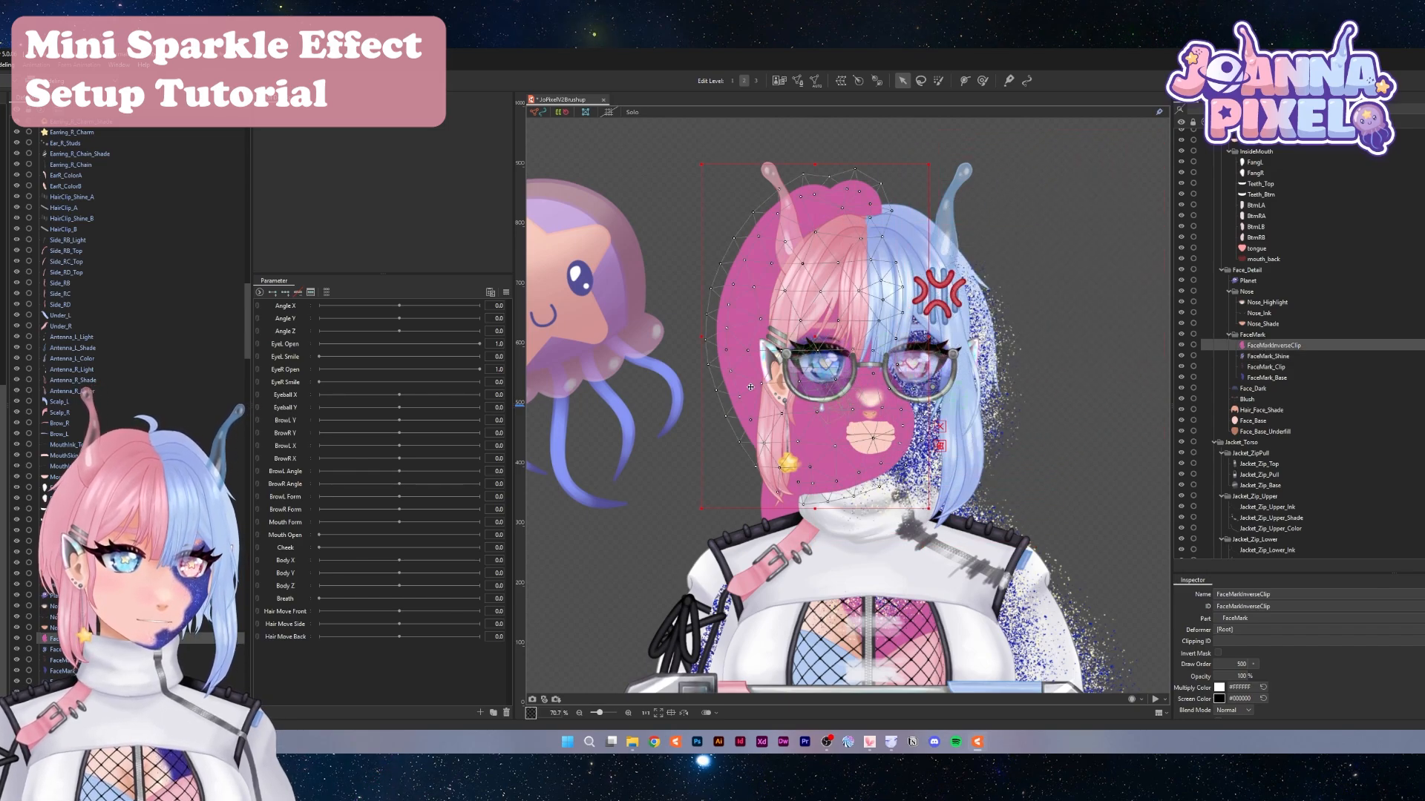
Clip FaceMark_Base to FaceMarkInverseClip with an inverted mask, and set the opacity of FaceMarkInverseClip to 0%
click(1267, 377)
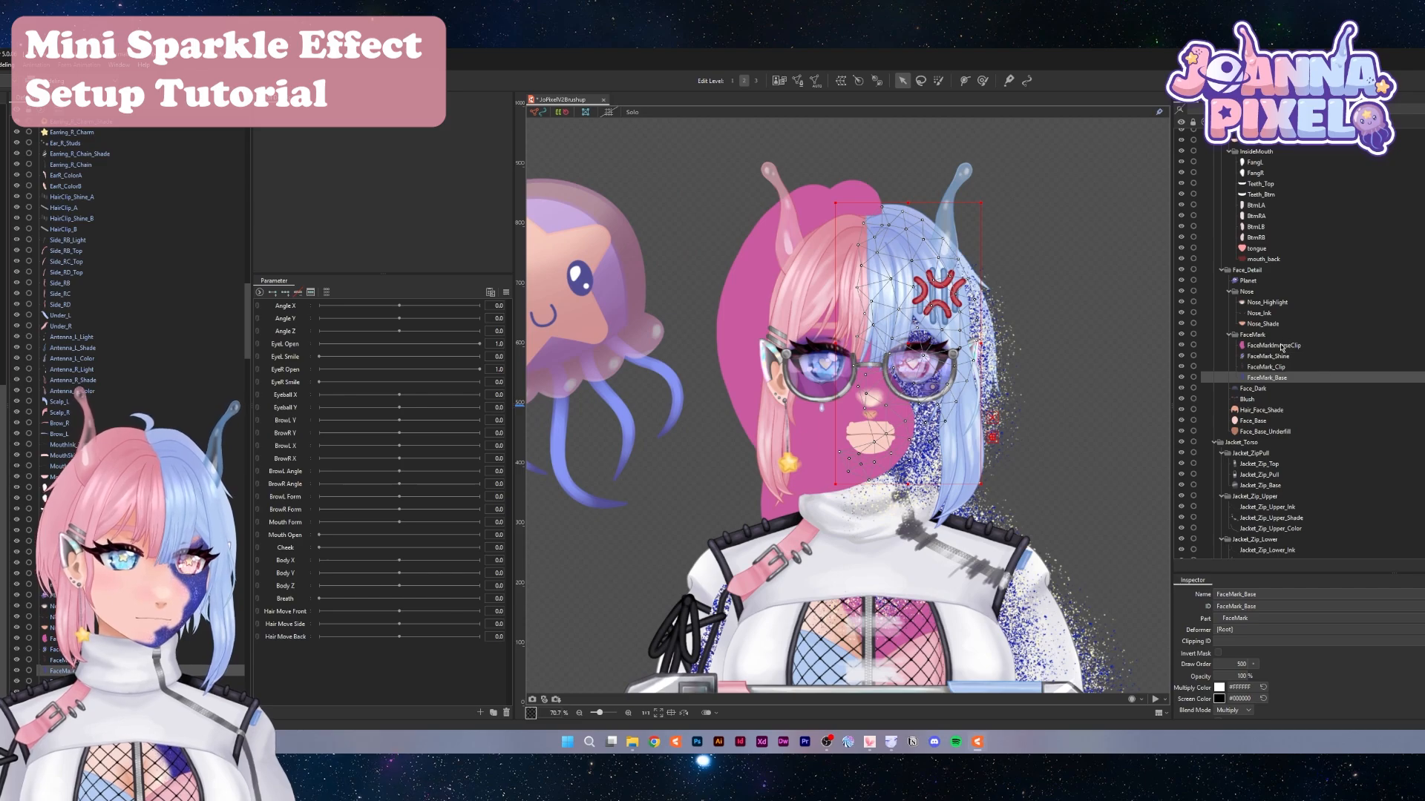
click(1282, 346)
double_click(1265, 593)
key(ctrl+c)
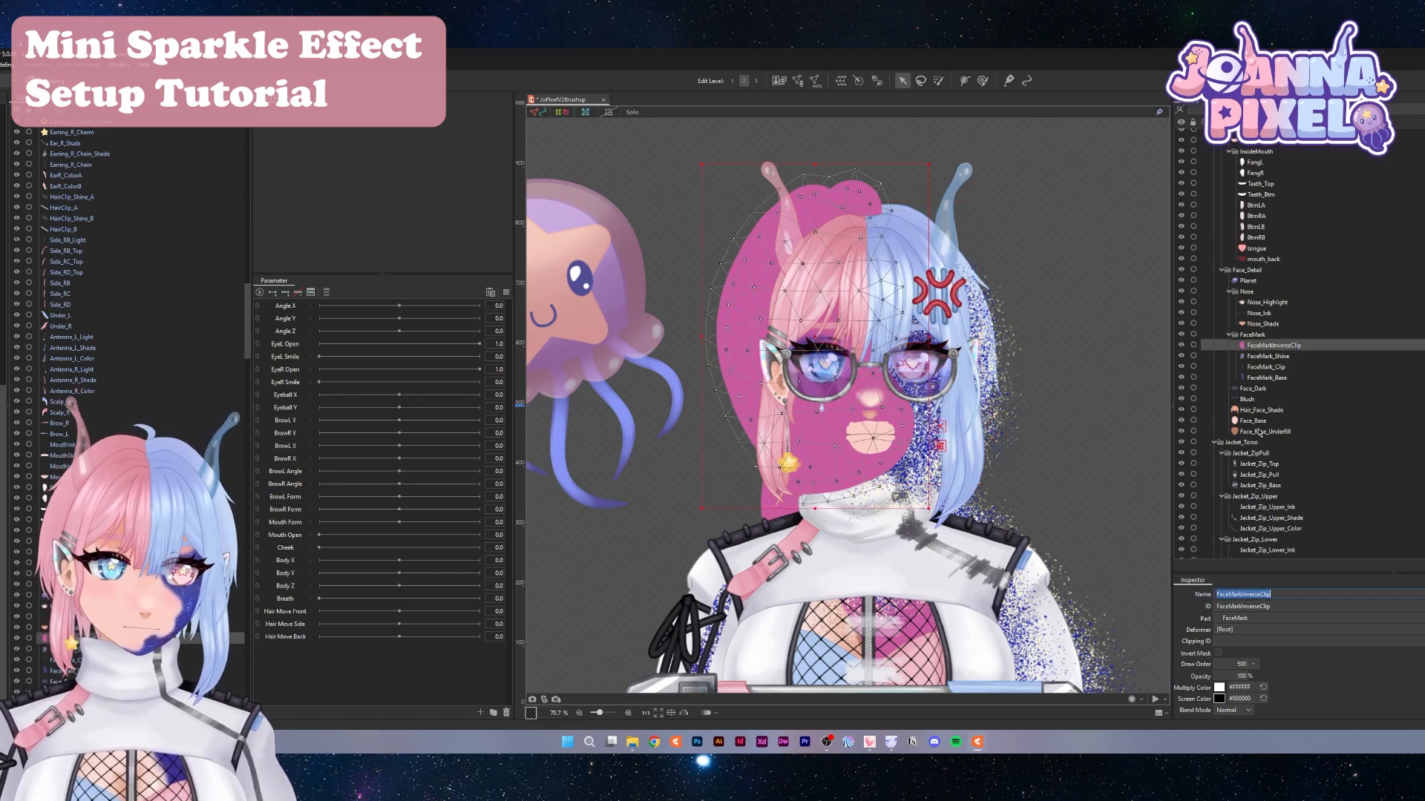
click(1270, 379)
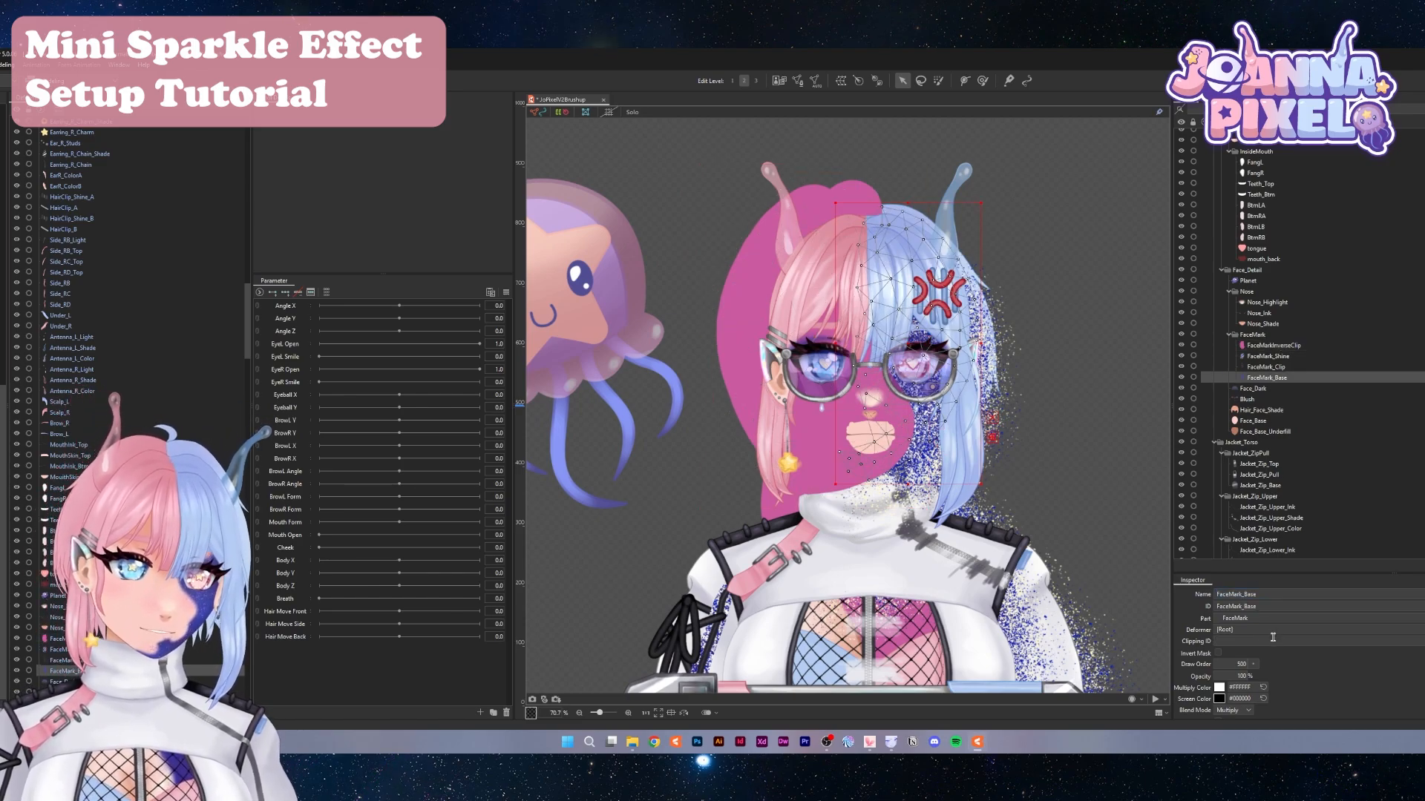
click(1273, 640)
key(ctrl+v)
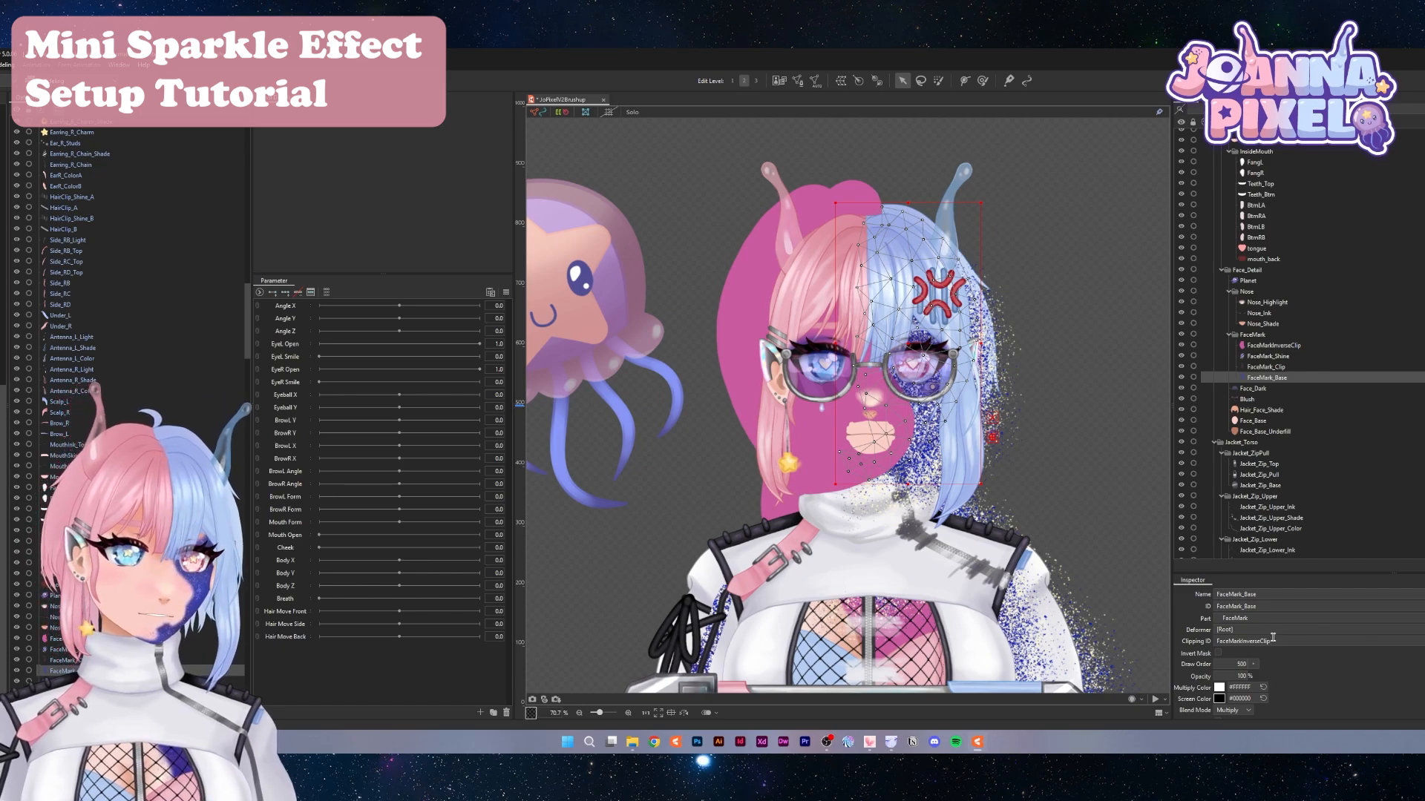
click(1217, 654)
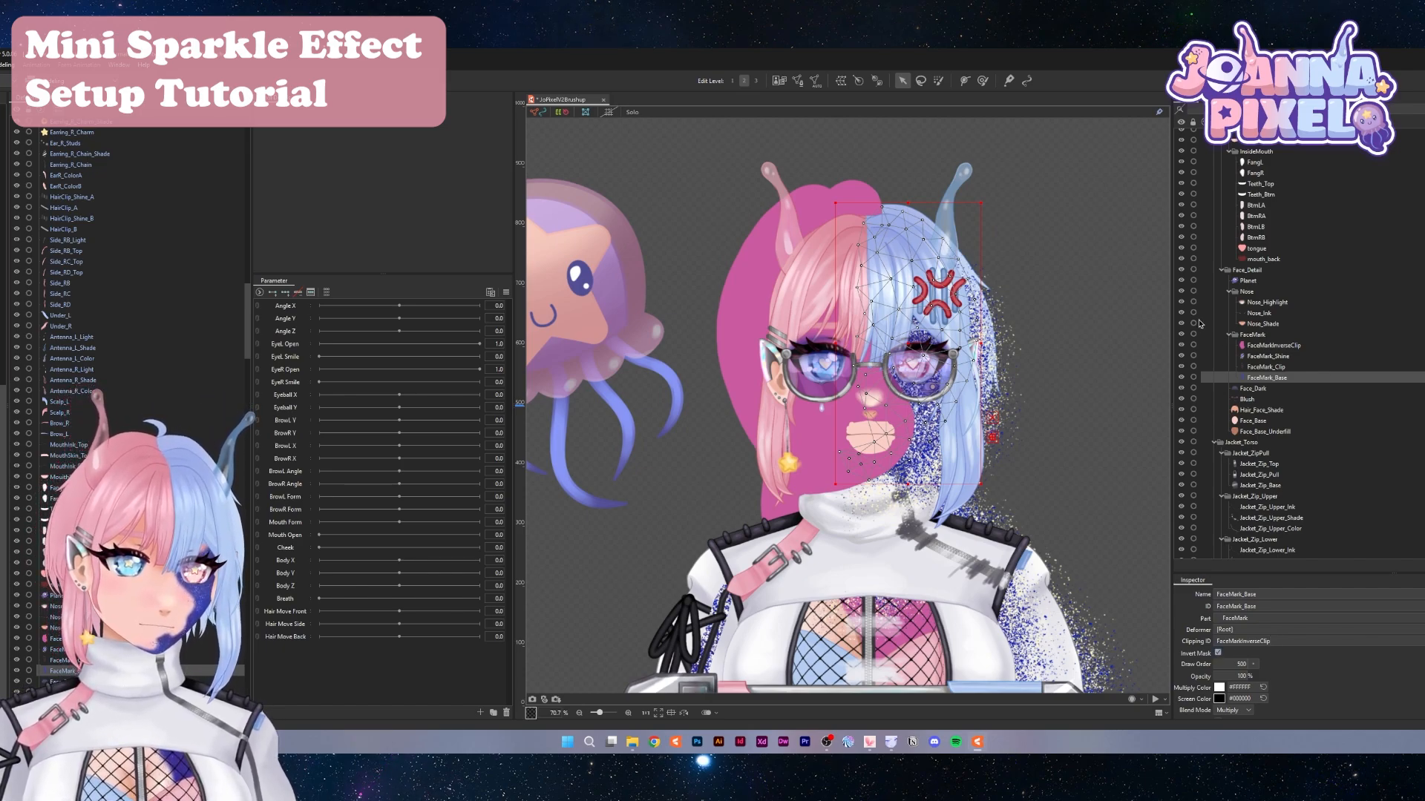
click(1282, 345)
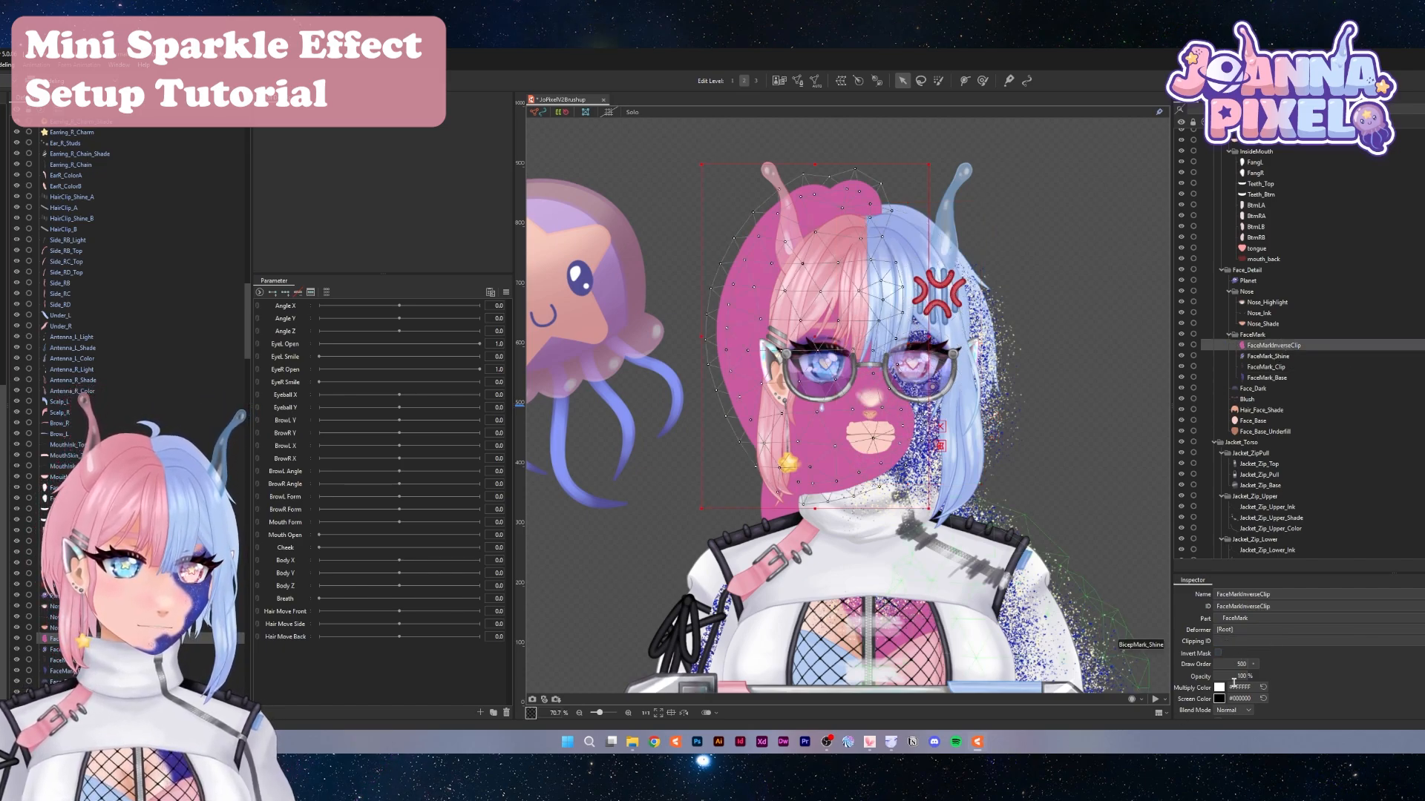
drag(1243, 676, 1165, 676)
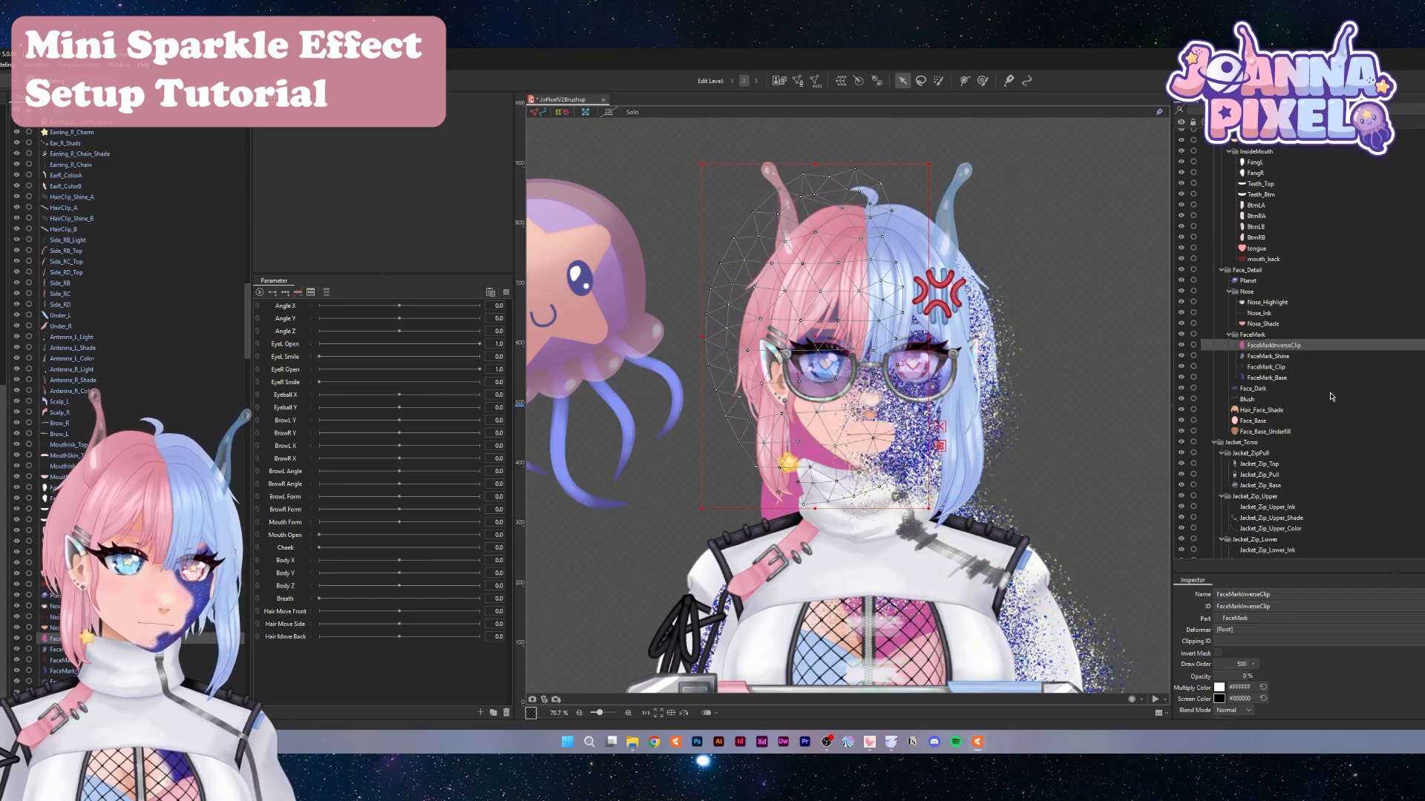
Lower the opacity of FaceMark_Clip and clip FaceMark_Shine to it
click(1276, 378)
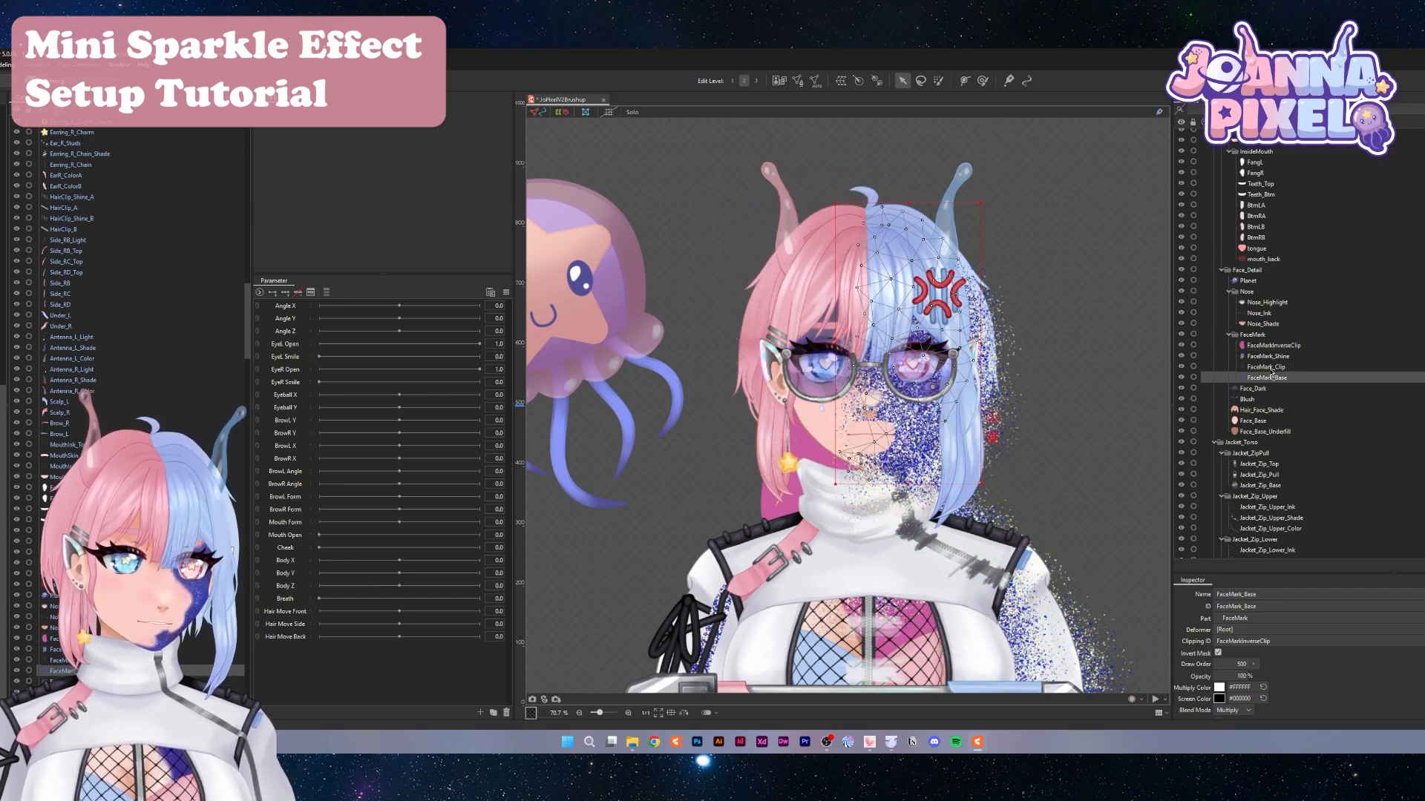
click(1271, 368)
double_click(1273, 594)
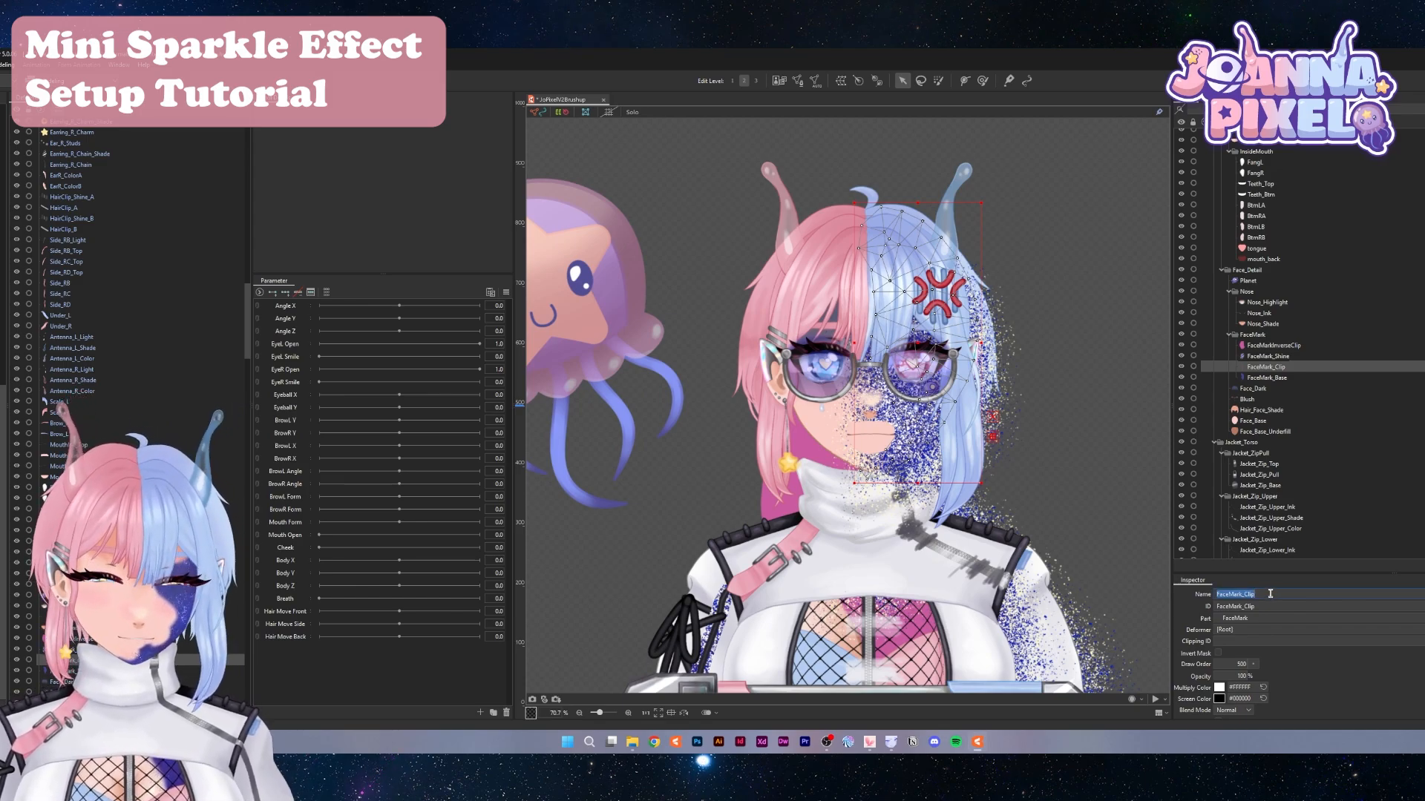
drag(1243, 679, 1206, 678)
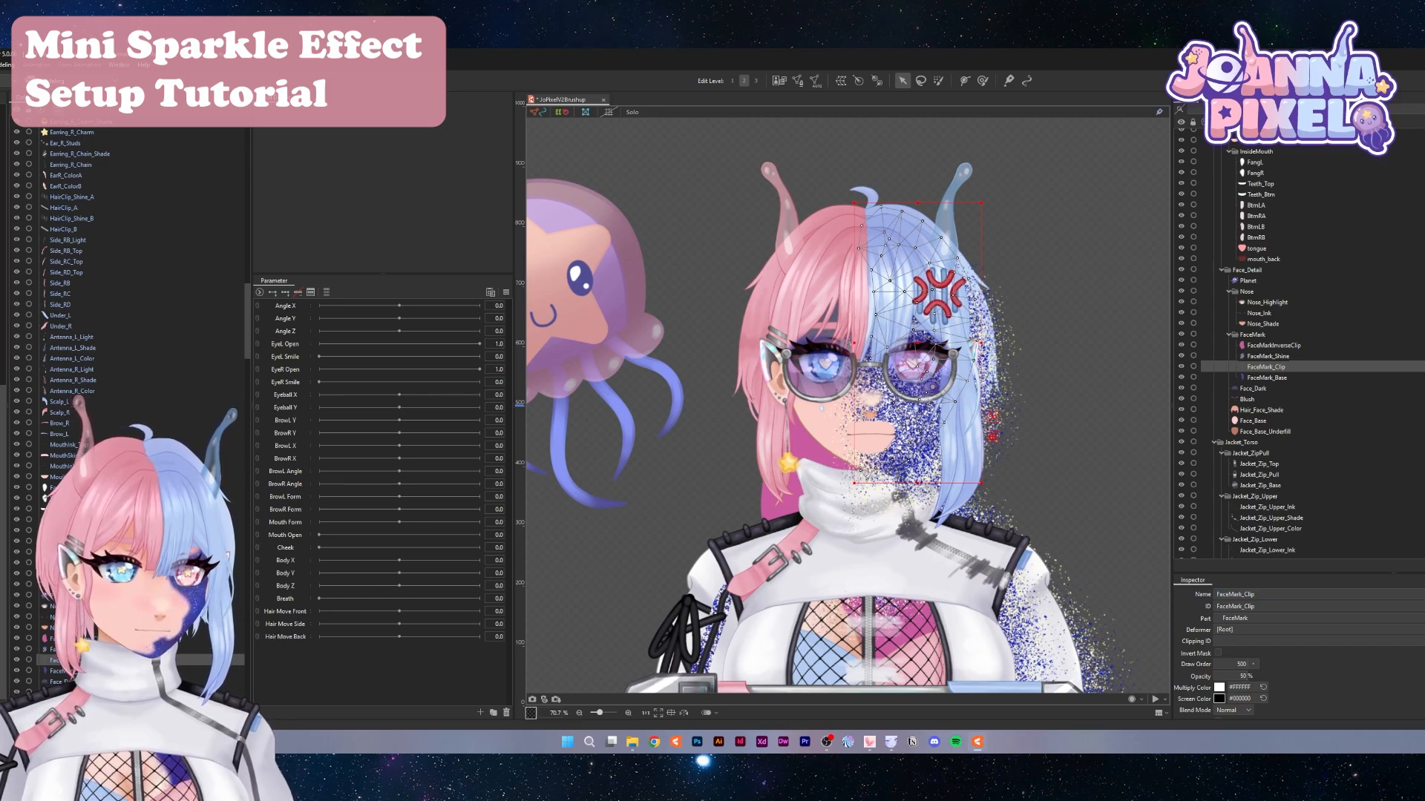
click(1274, 358)
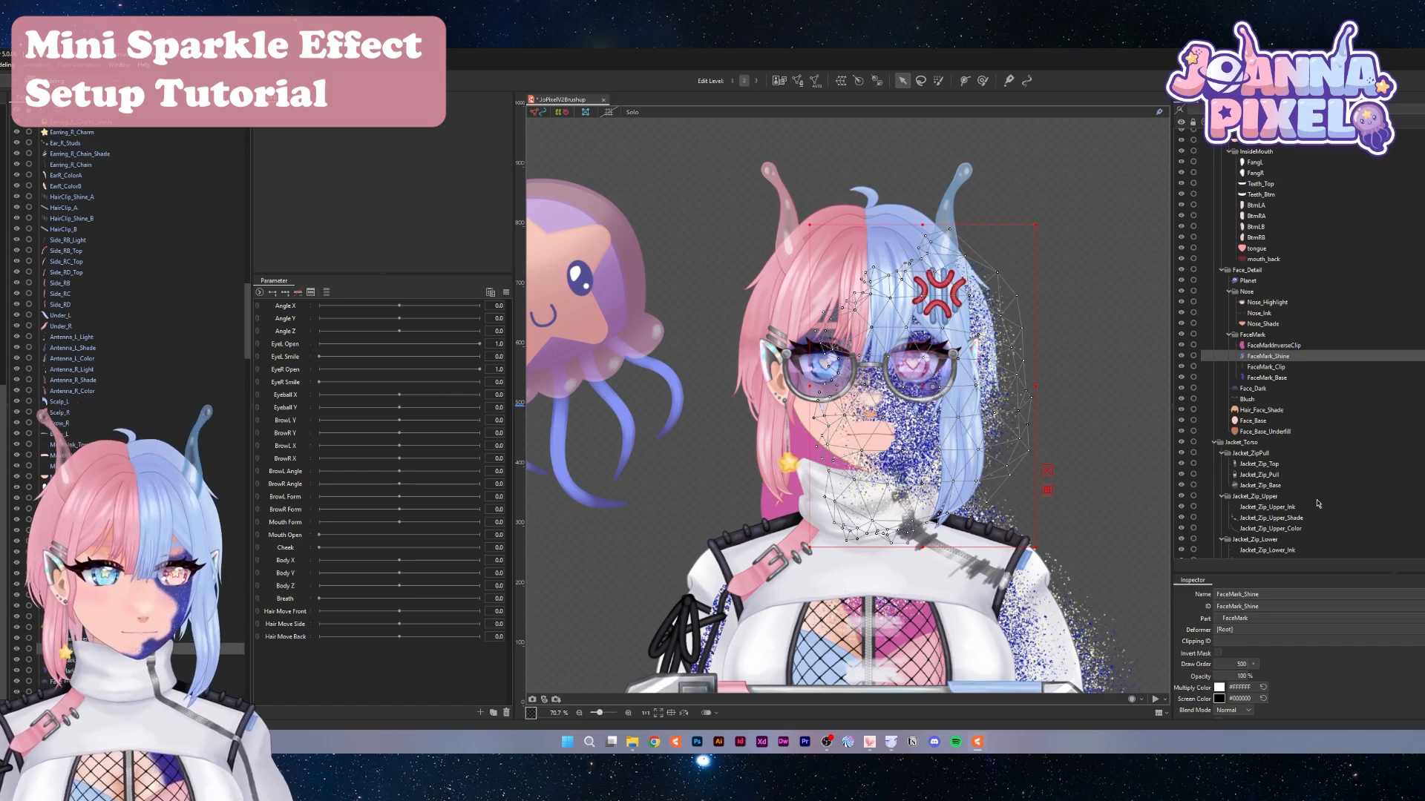
key(ctrl+z)
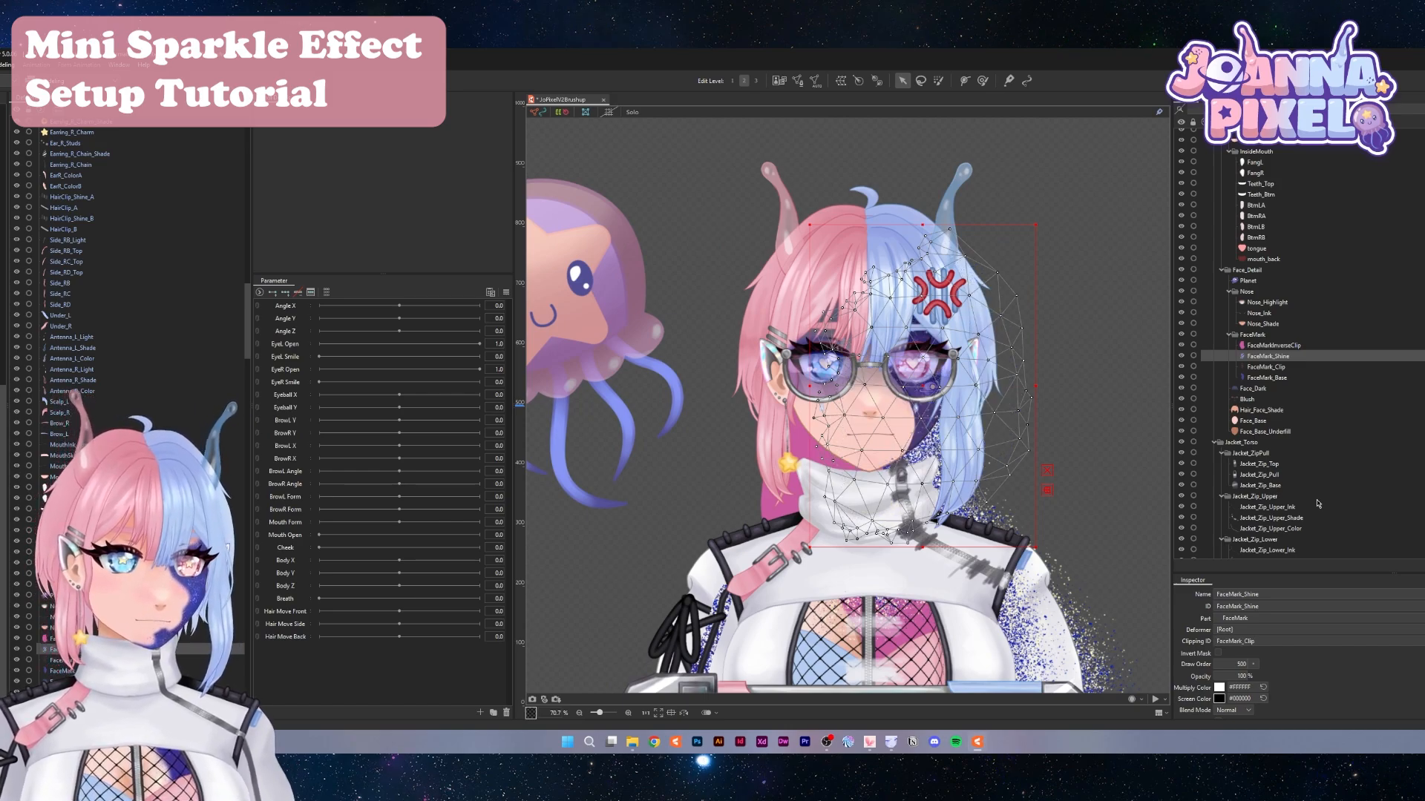
Set the blend mode of FaceMark_Shine to Additive and shift its mesh slightly to test the sparkle over the face mark
scroll(1086, 441, up, 1)
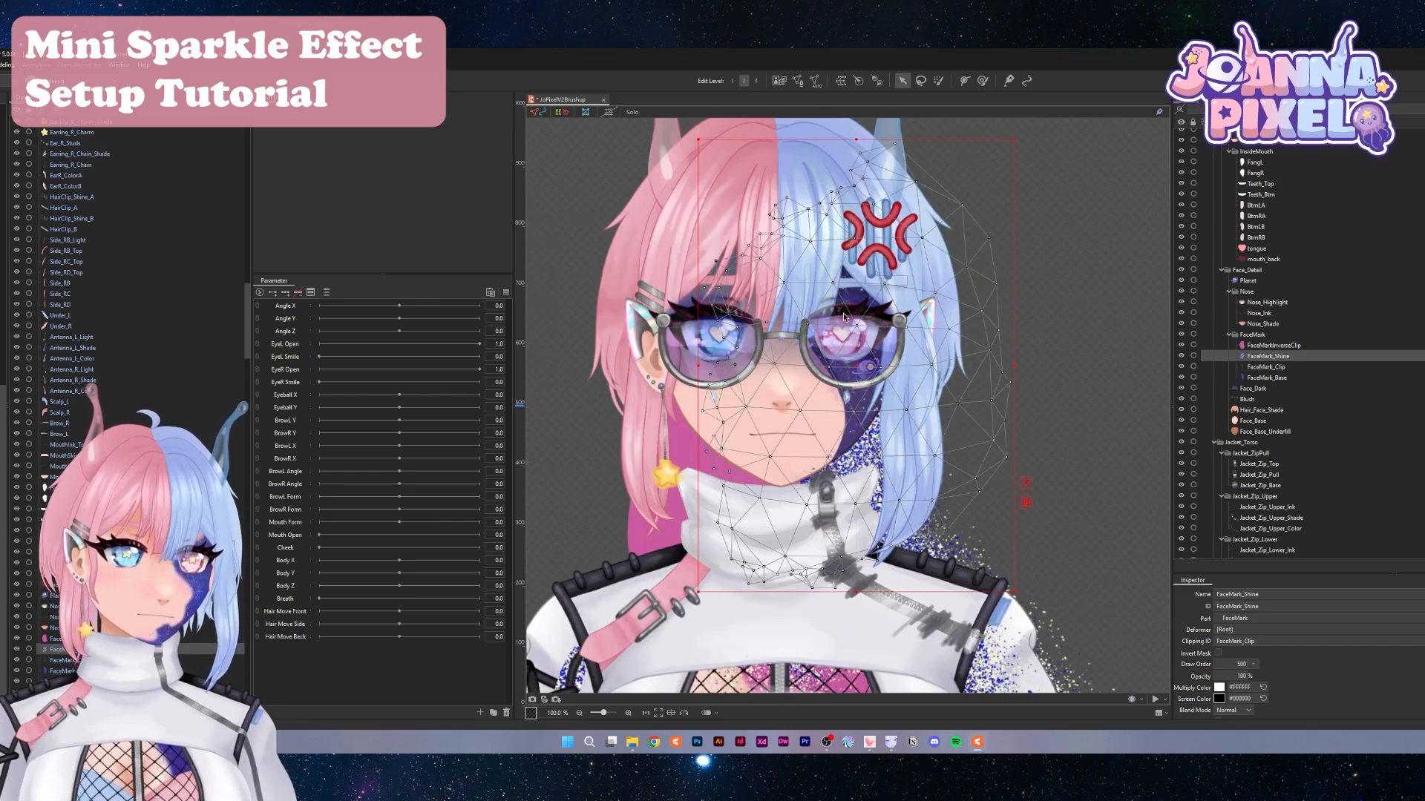
click(1246, 711)
click(1232, 690)
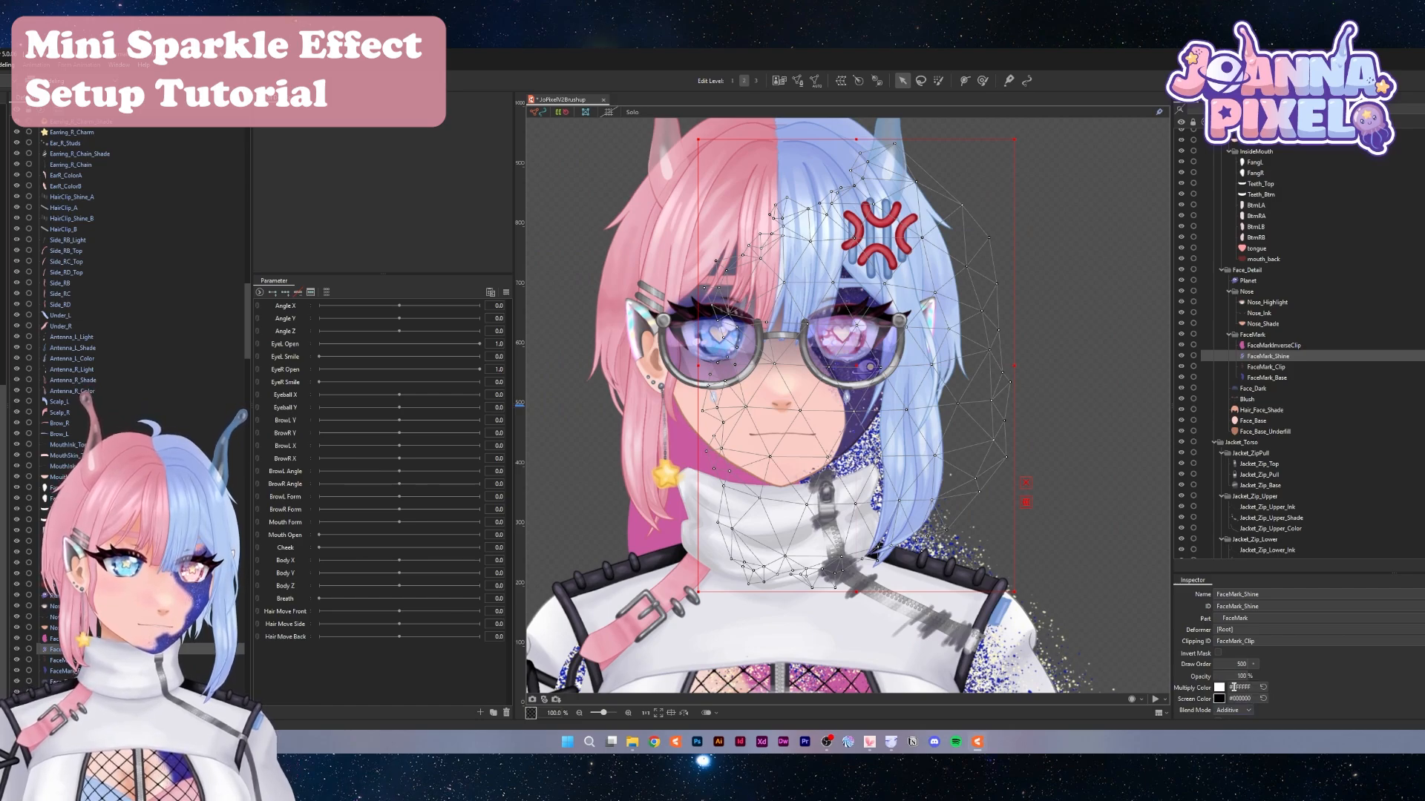
drag(842, 357, 829, 342)
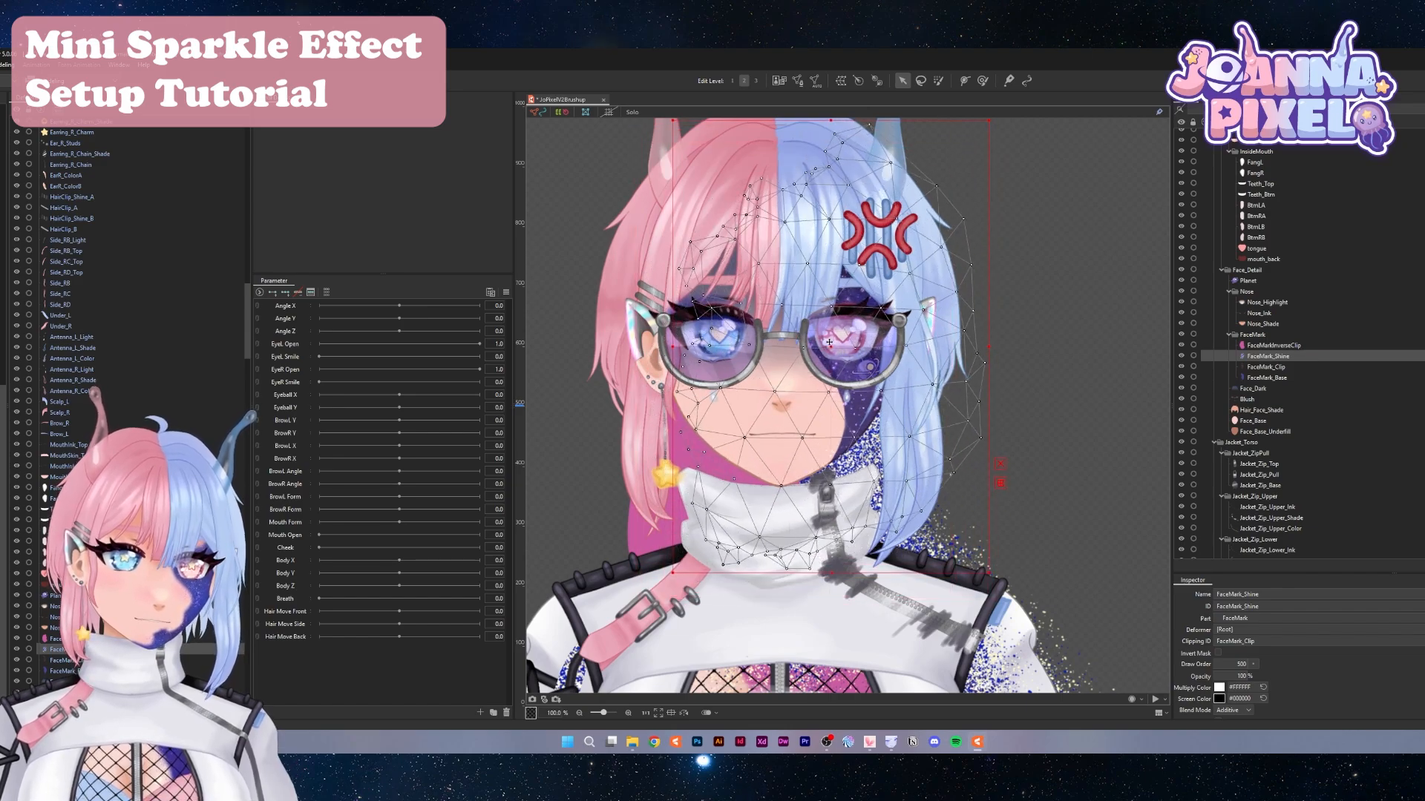
Examine the stray sparkle texture beside the upper leg on the side with the fishnet stocking
scroll(1328, 492, down, 8)
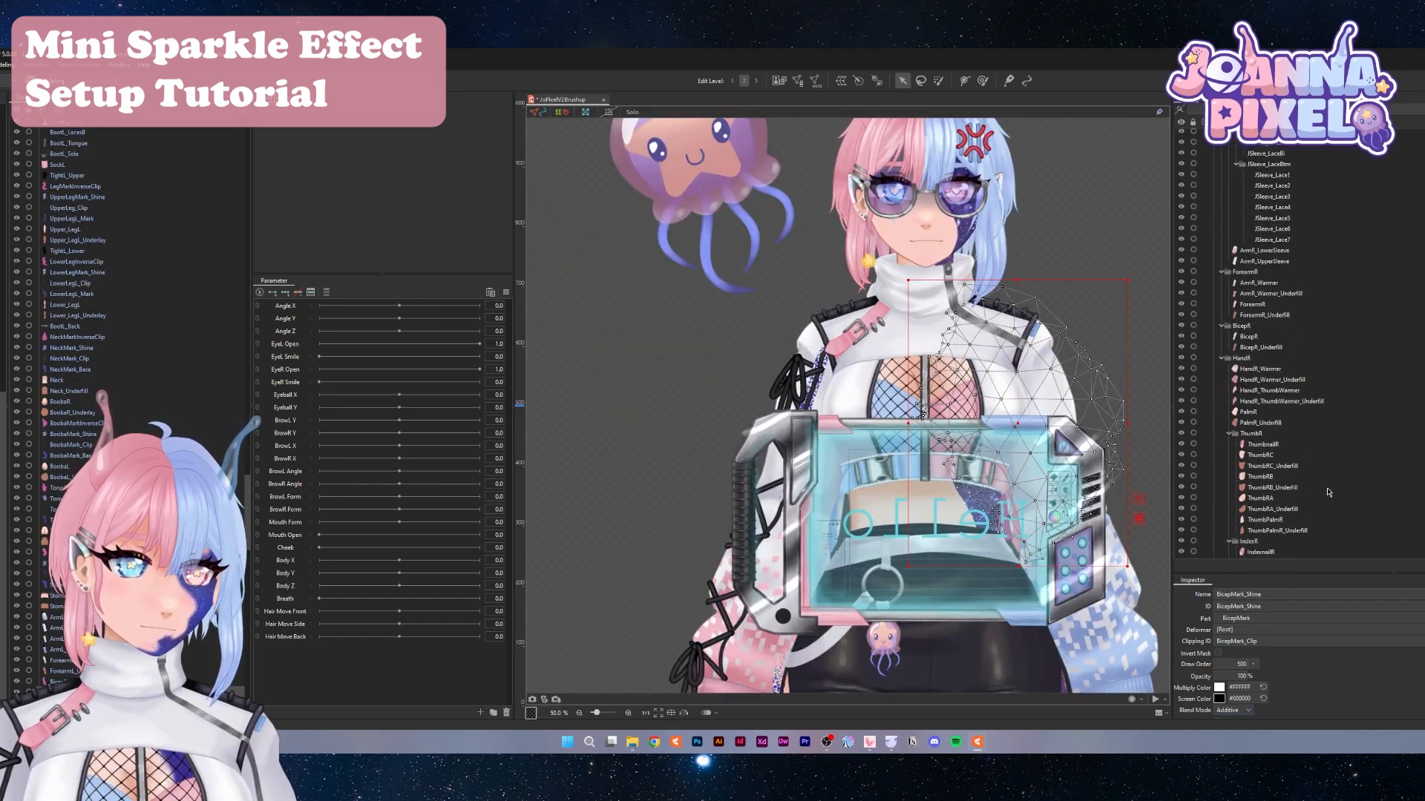
scroll(1327, 492, down, 3)
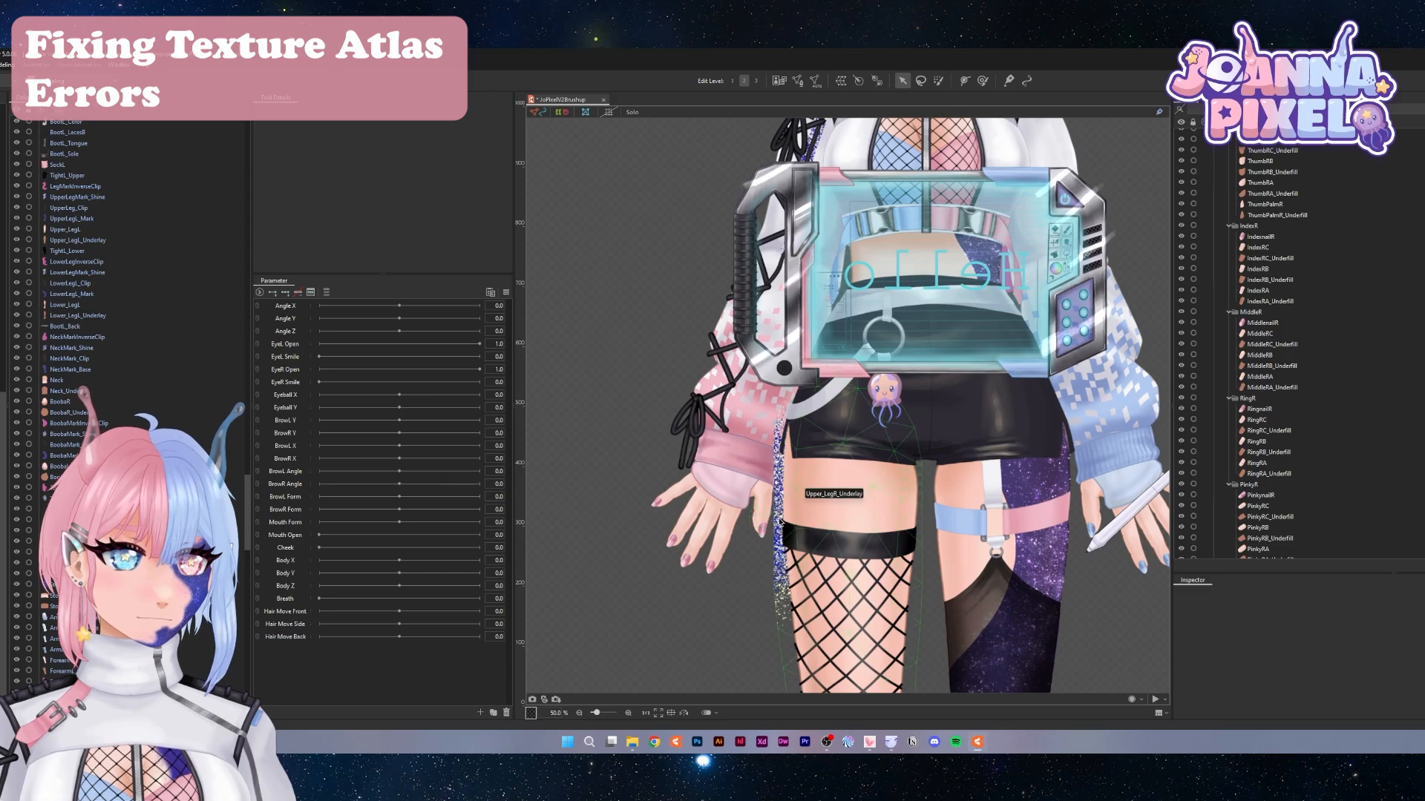
scroll(1374, 496, down, 5)
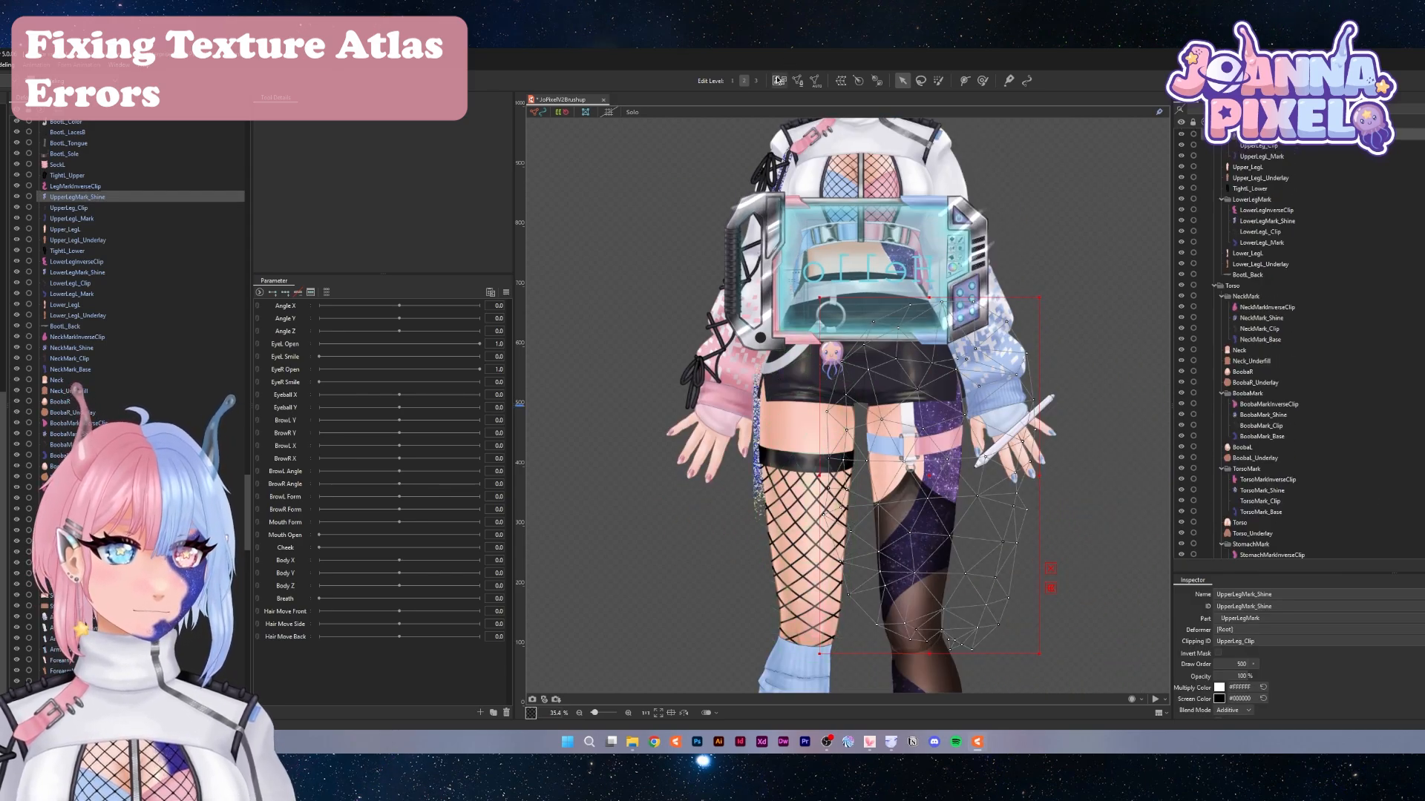
click(779, 80)
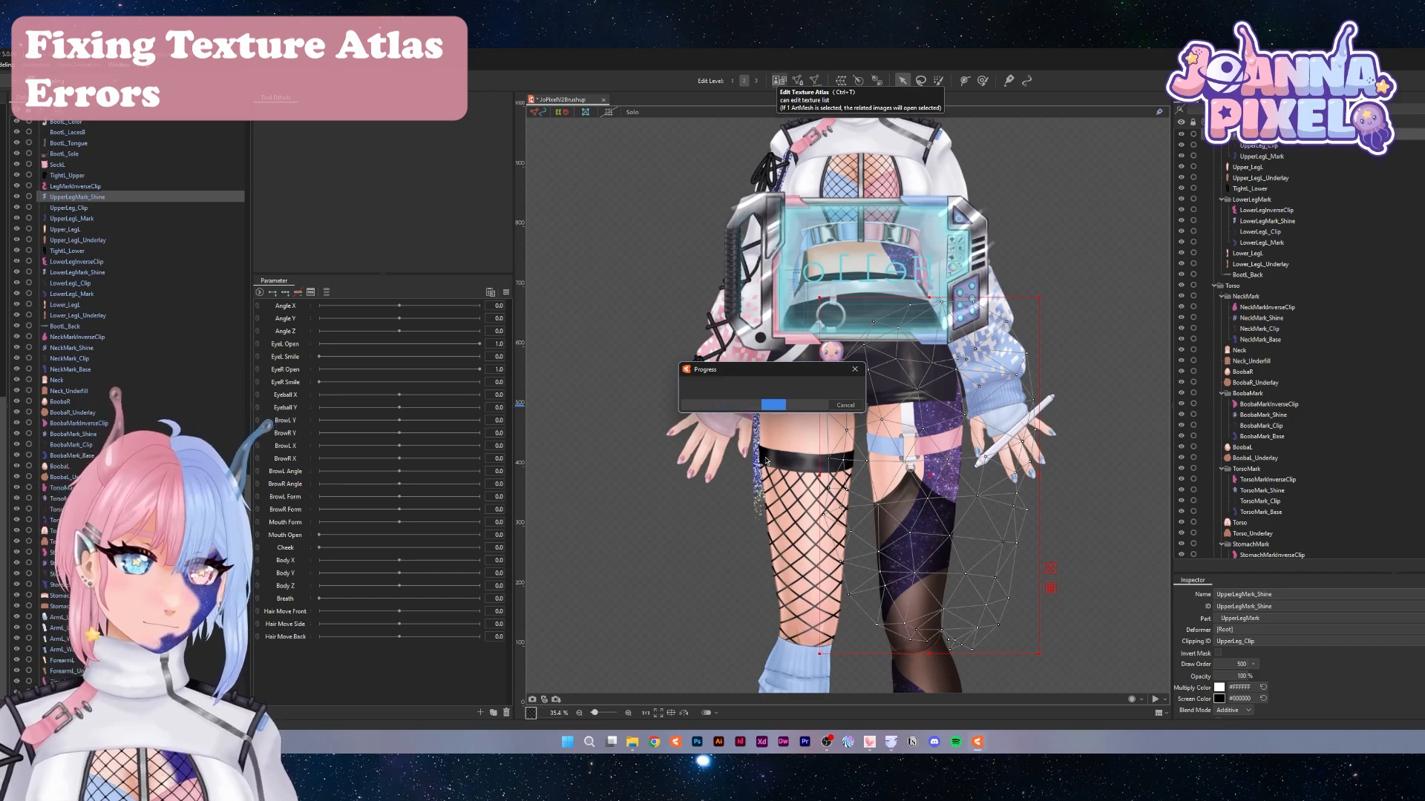
scroll(757, 431, up, 5)
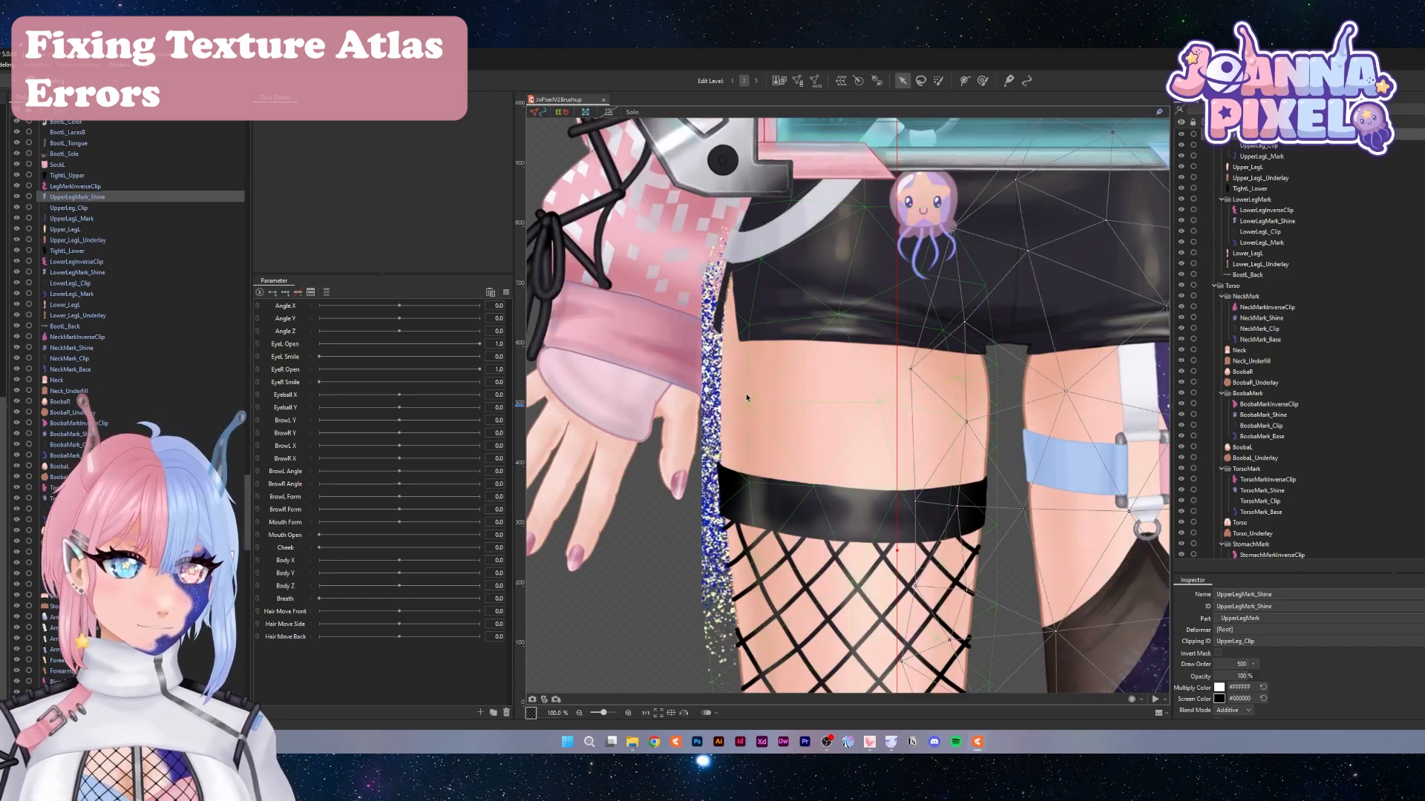
scroll(746, 401, down, 1)
scroll(747, 402, up, 2)
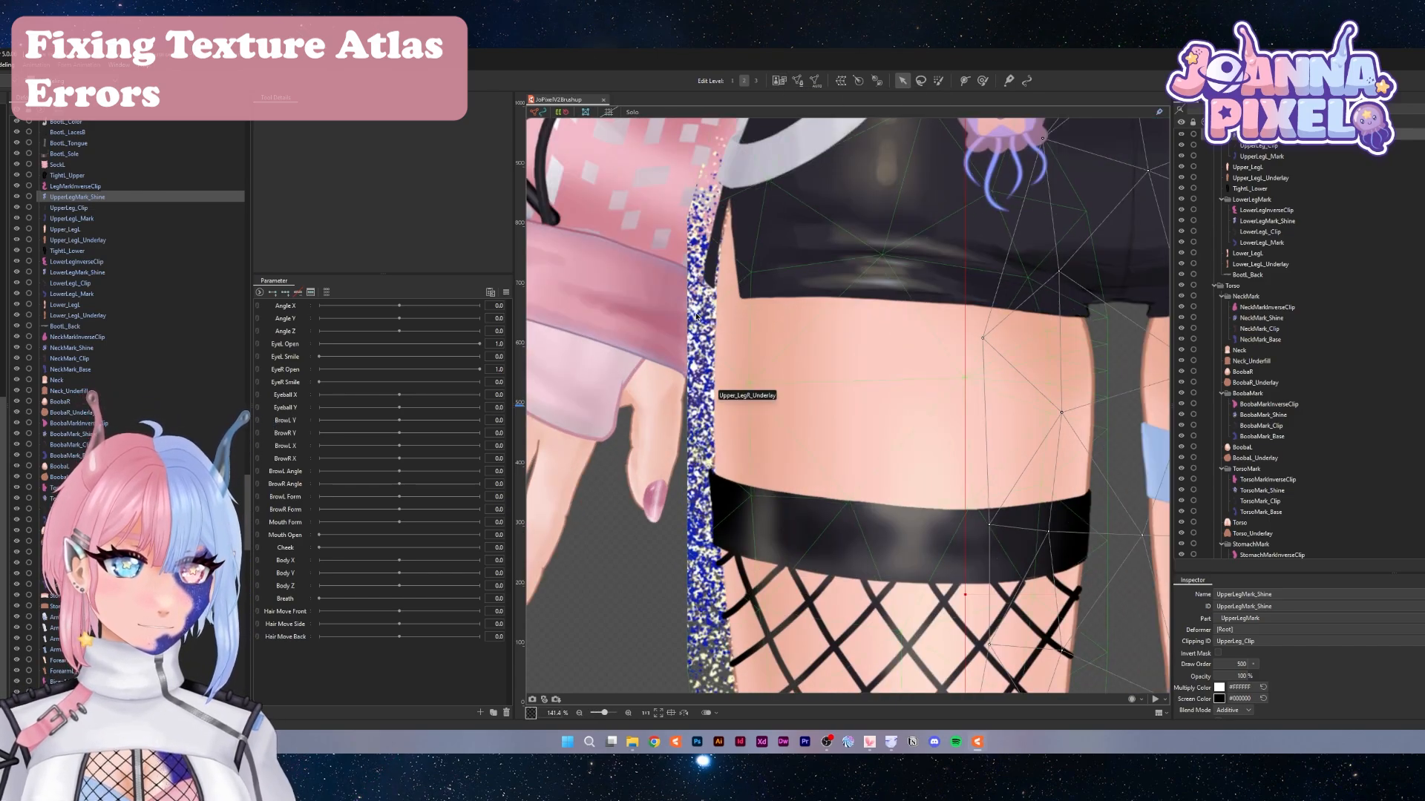
scroll(696, 317, down, 3)
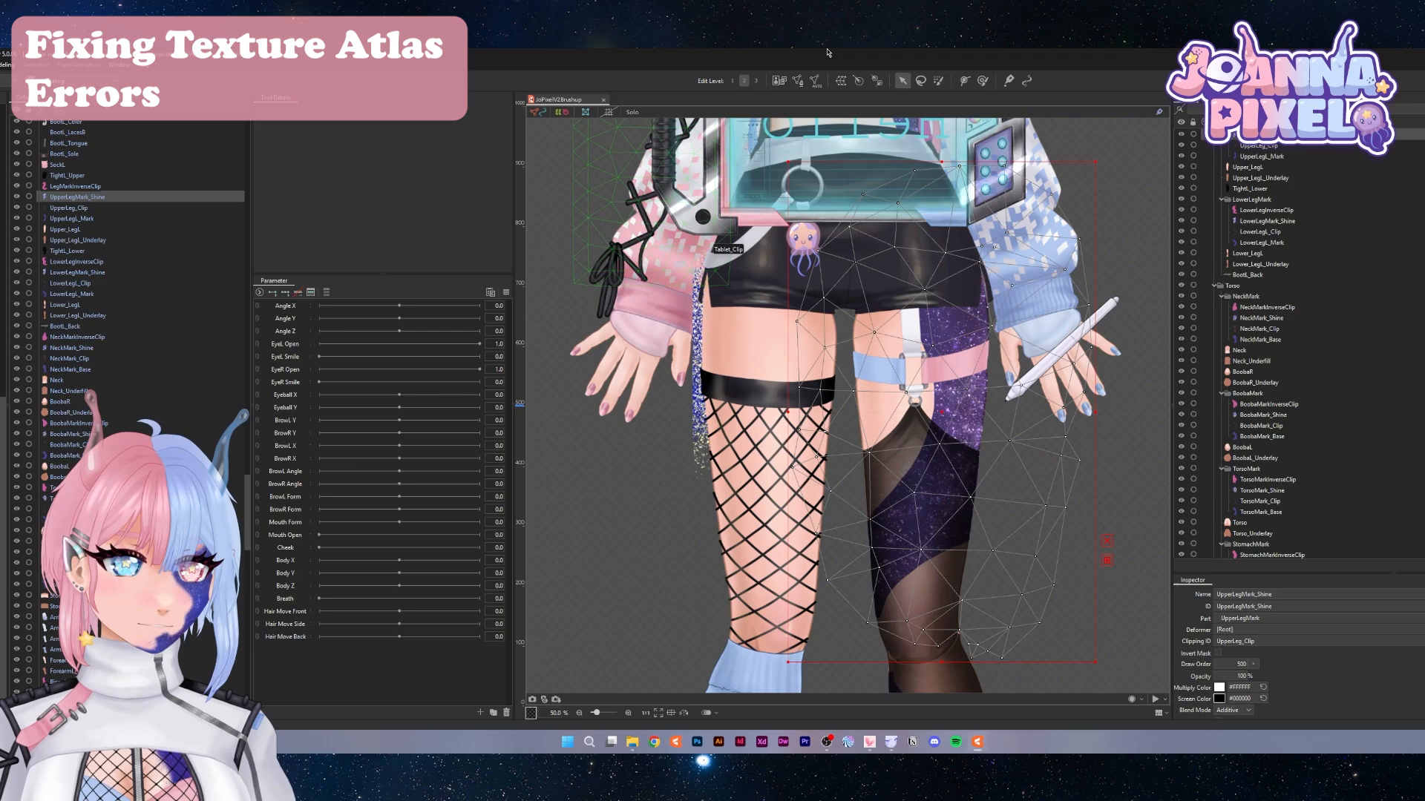
Move the sparkle texture beside the leg pieces into empty space at the edge of the texture atlas and apply the layout
click(779, 81)
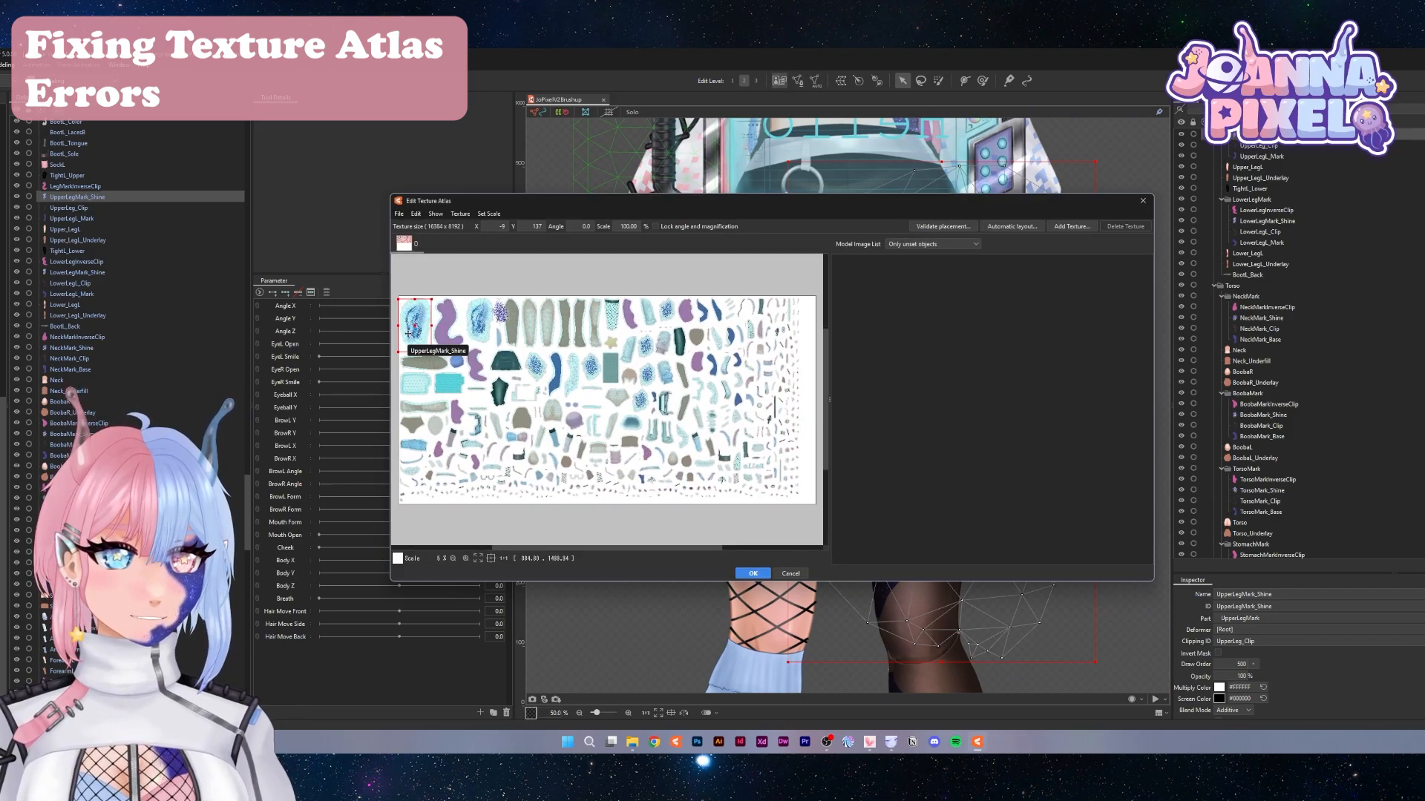
click(503, 315)
scroll(502, 315, up, 4)
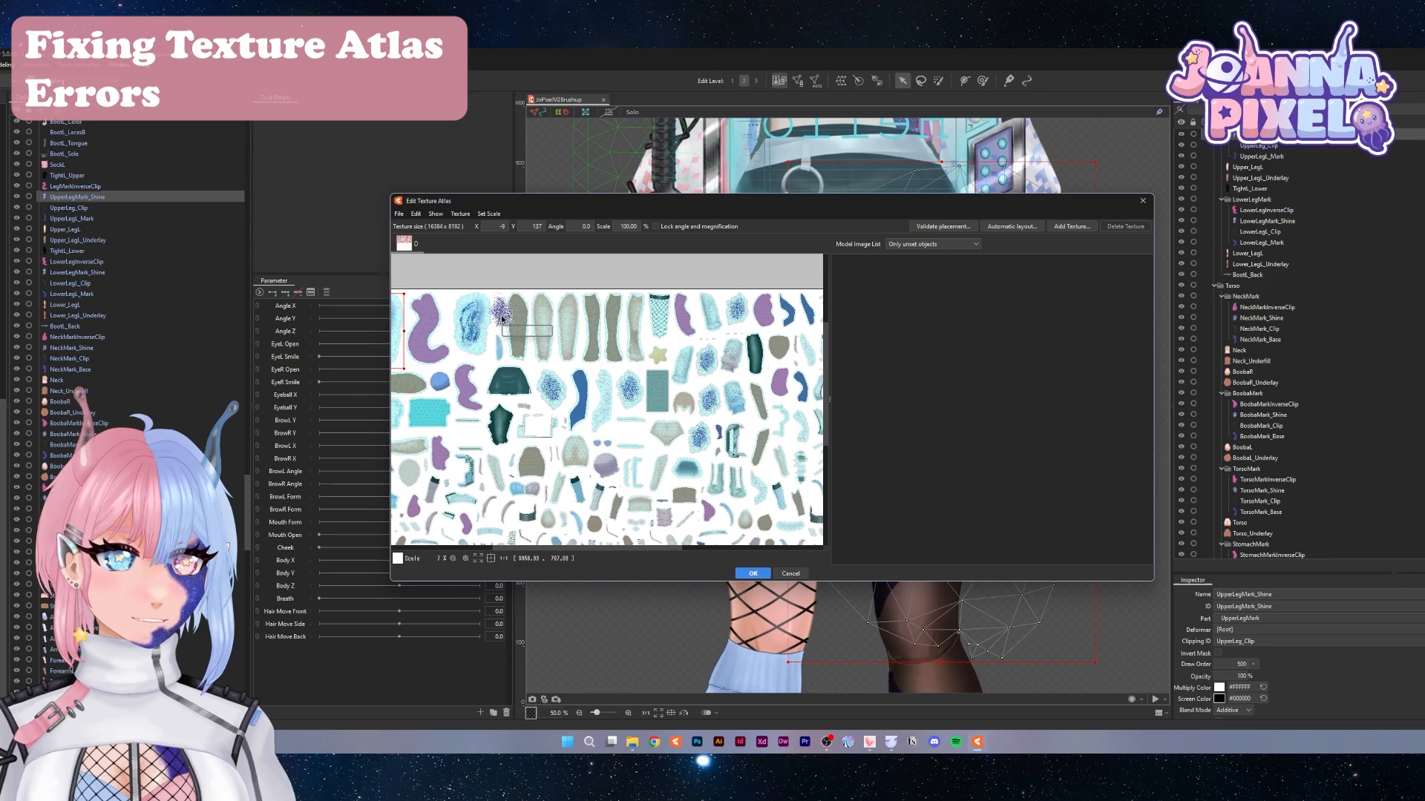
drag(537, 342, 784, 437)
scroll(596, 412, down, 3)
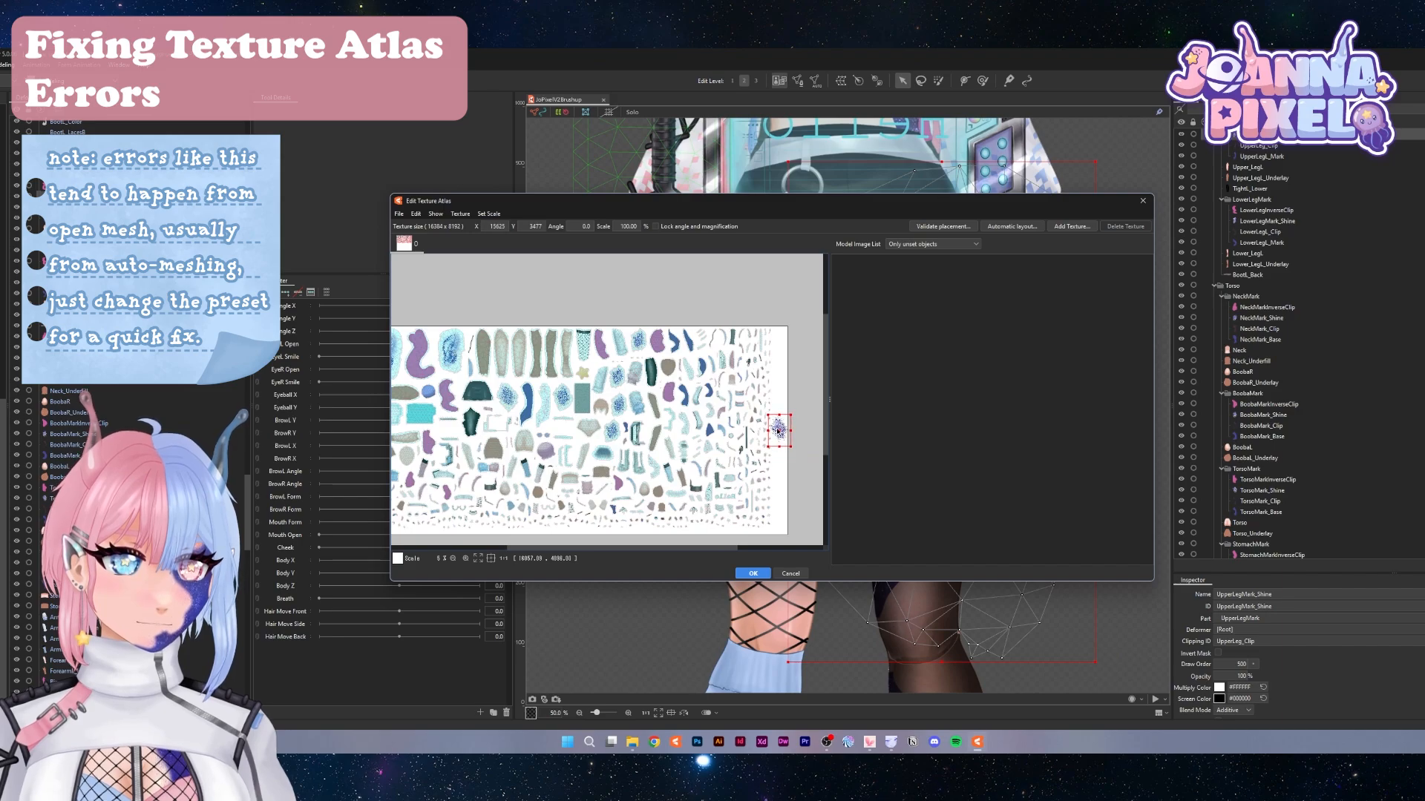
scroll(784, 437, up, 10)
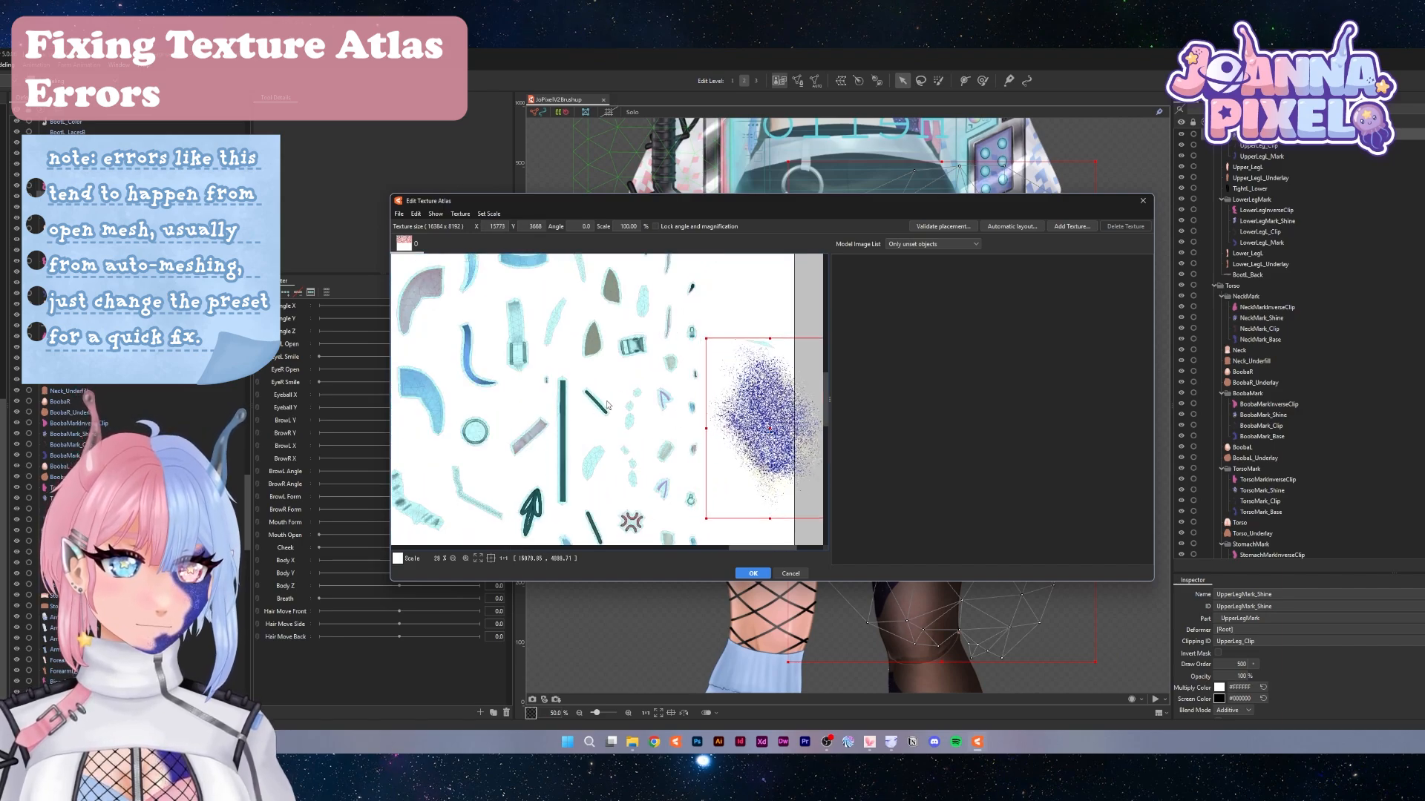
drag(604, 407, 594, 388)
click(588, 460)
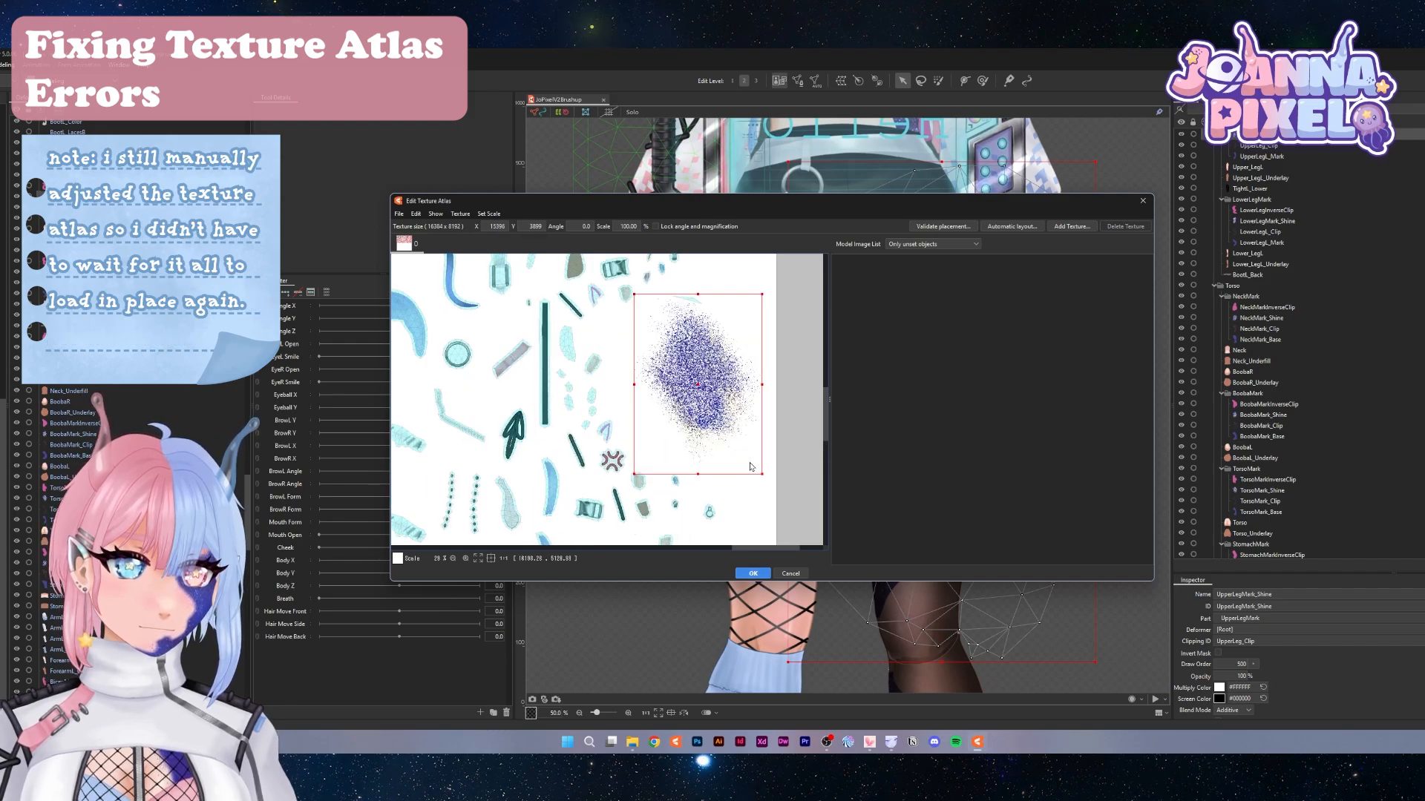
click(744, 571)
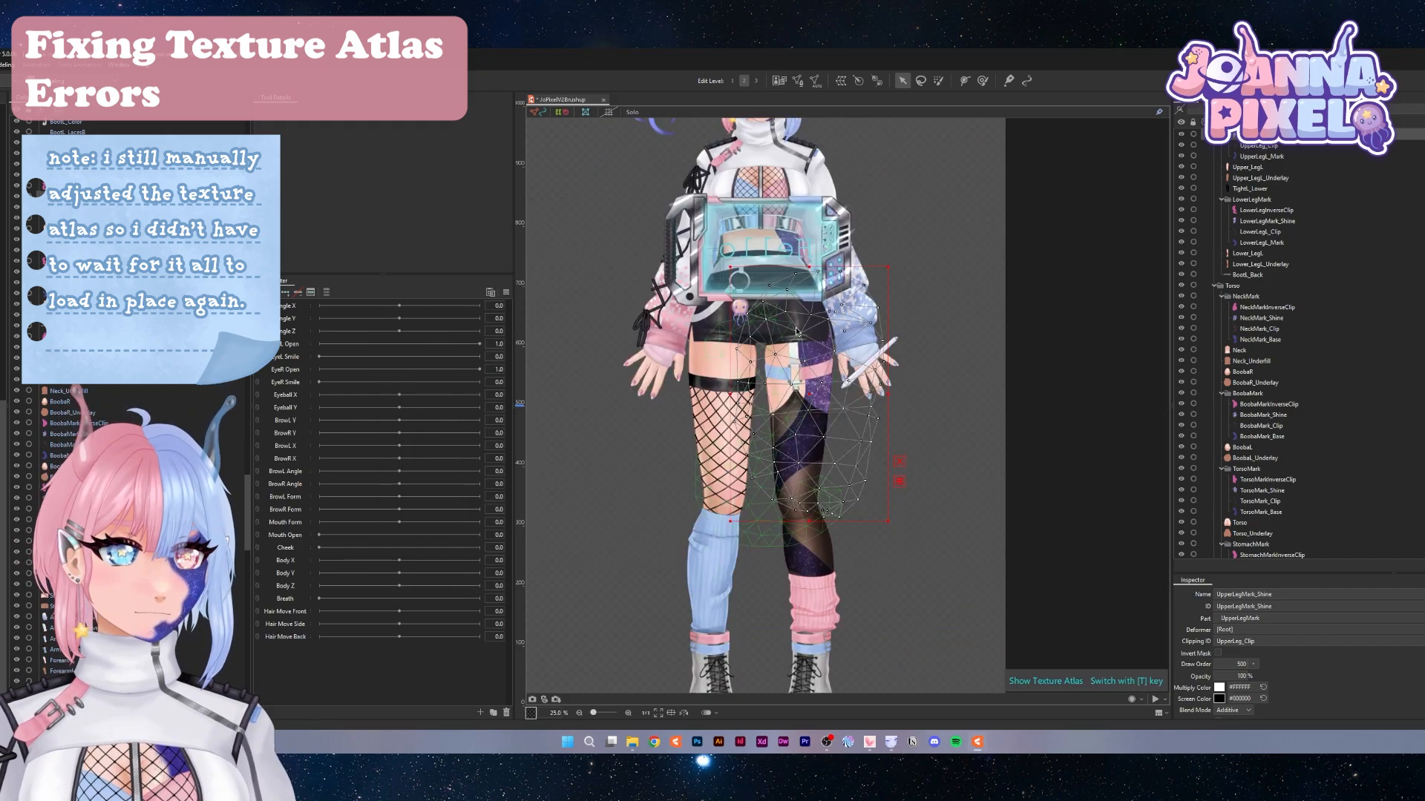
Regenerate the mesh of TorsoMark_Shine using a different automatic mesh preset
scroll(763, 245, down, 3)
scroll(762, 245, up, 2)
scroll(762, 245, up, 2)
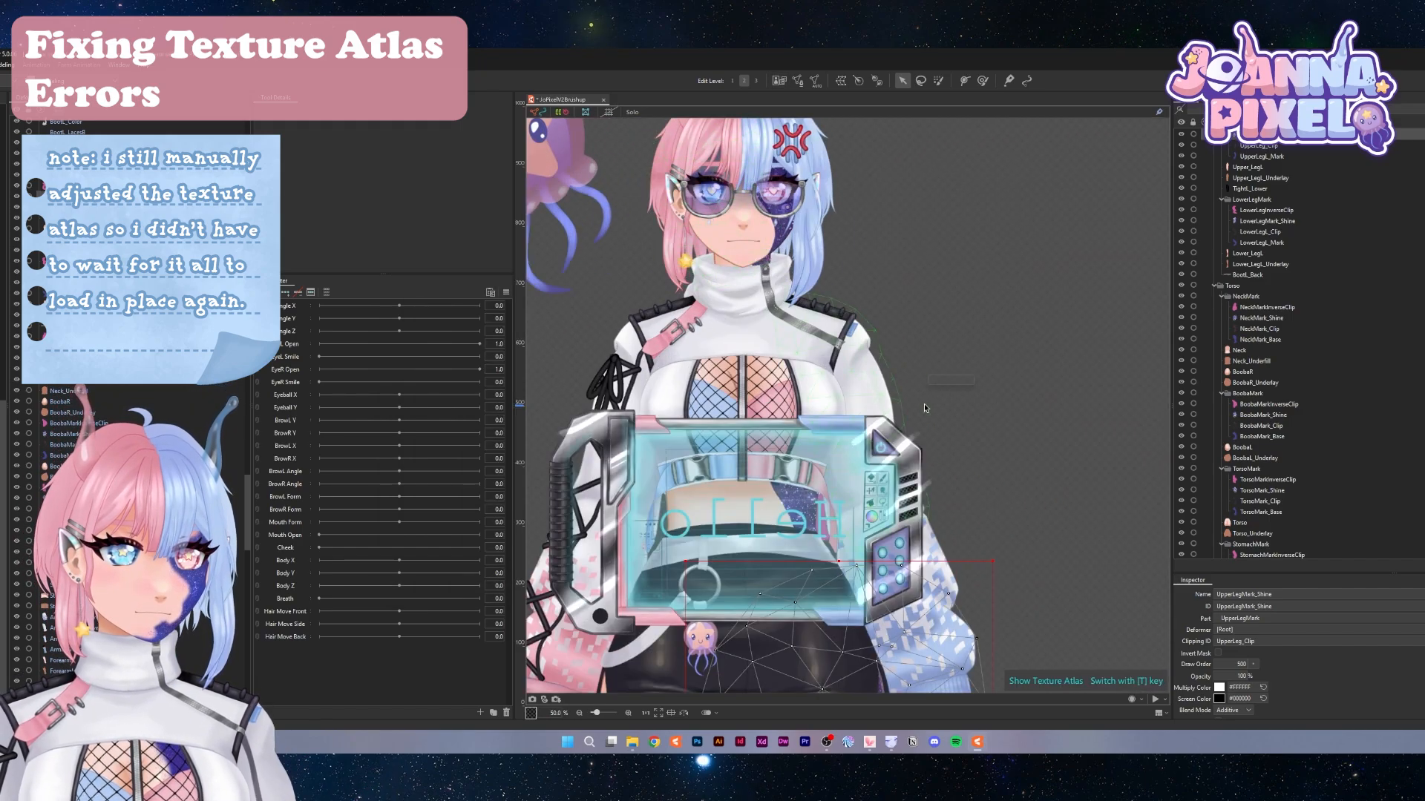
scroll(1307, 421, down, 8)
scroll(1307, 420, down, 3)
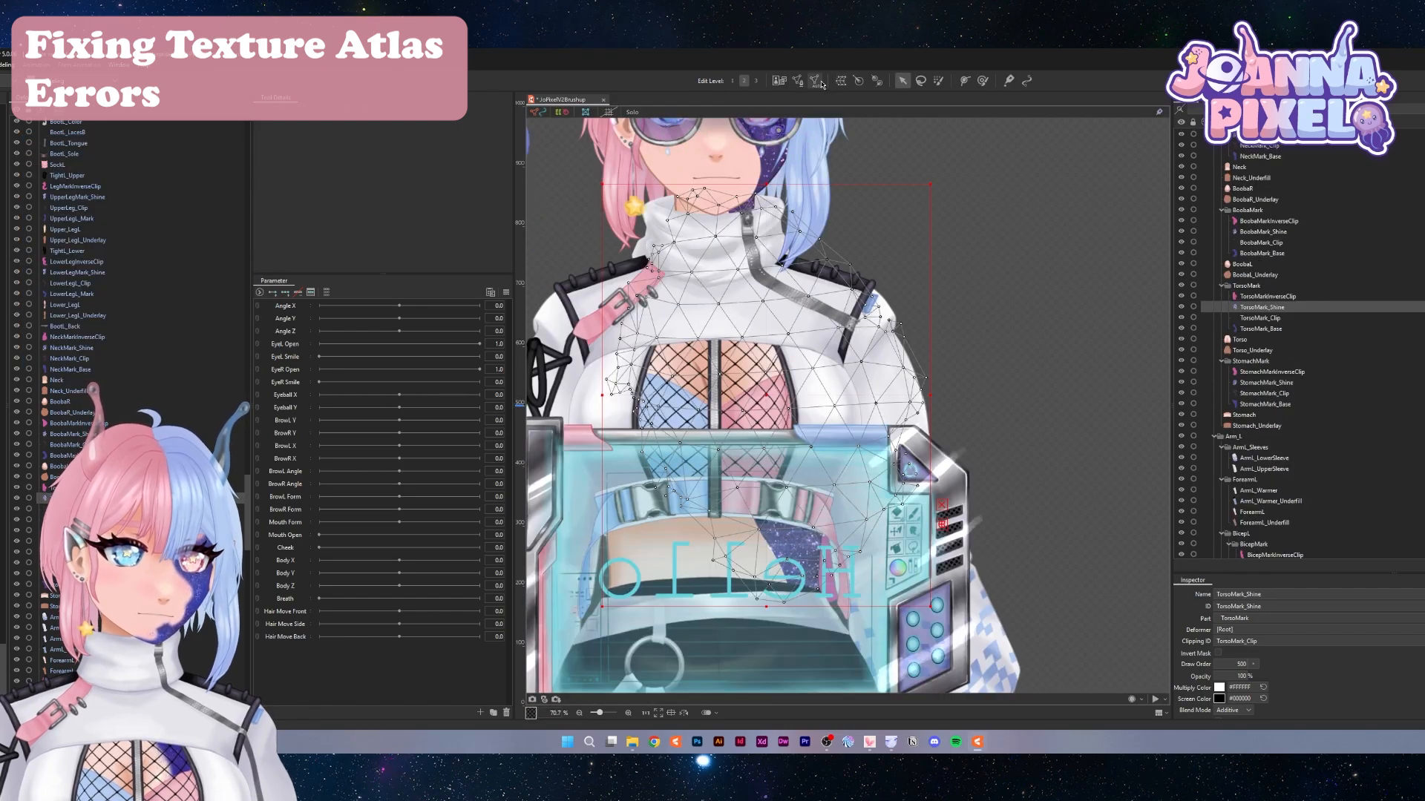
click(815, 81)
click(1075, 337)
click(1055, 360)
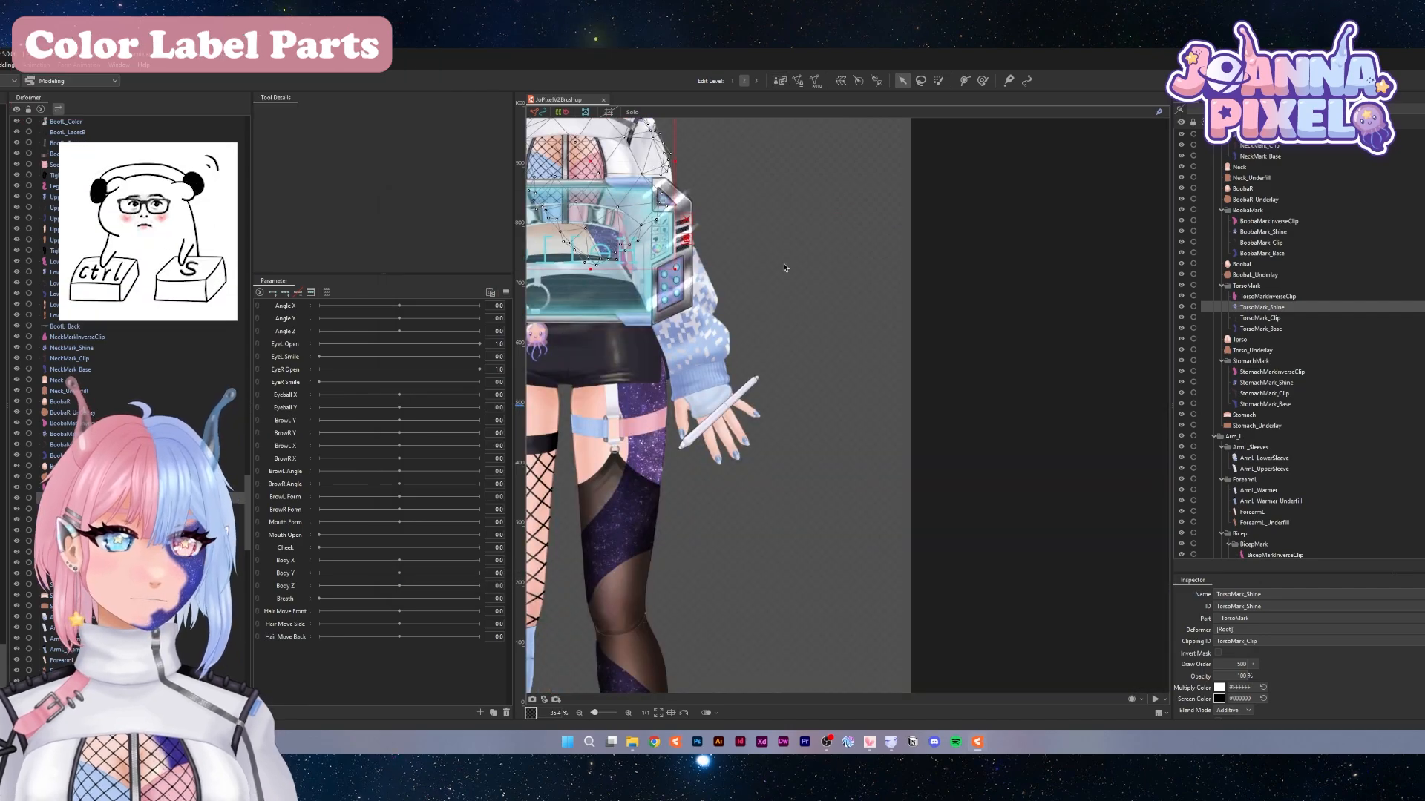
drag(794, 222, 1042, 357)
scroll(1299, 334, up, 5)
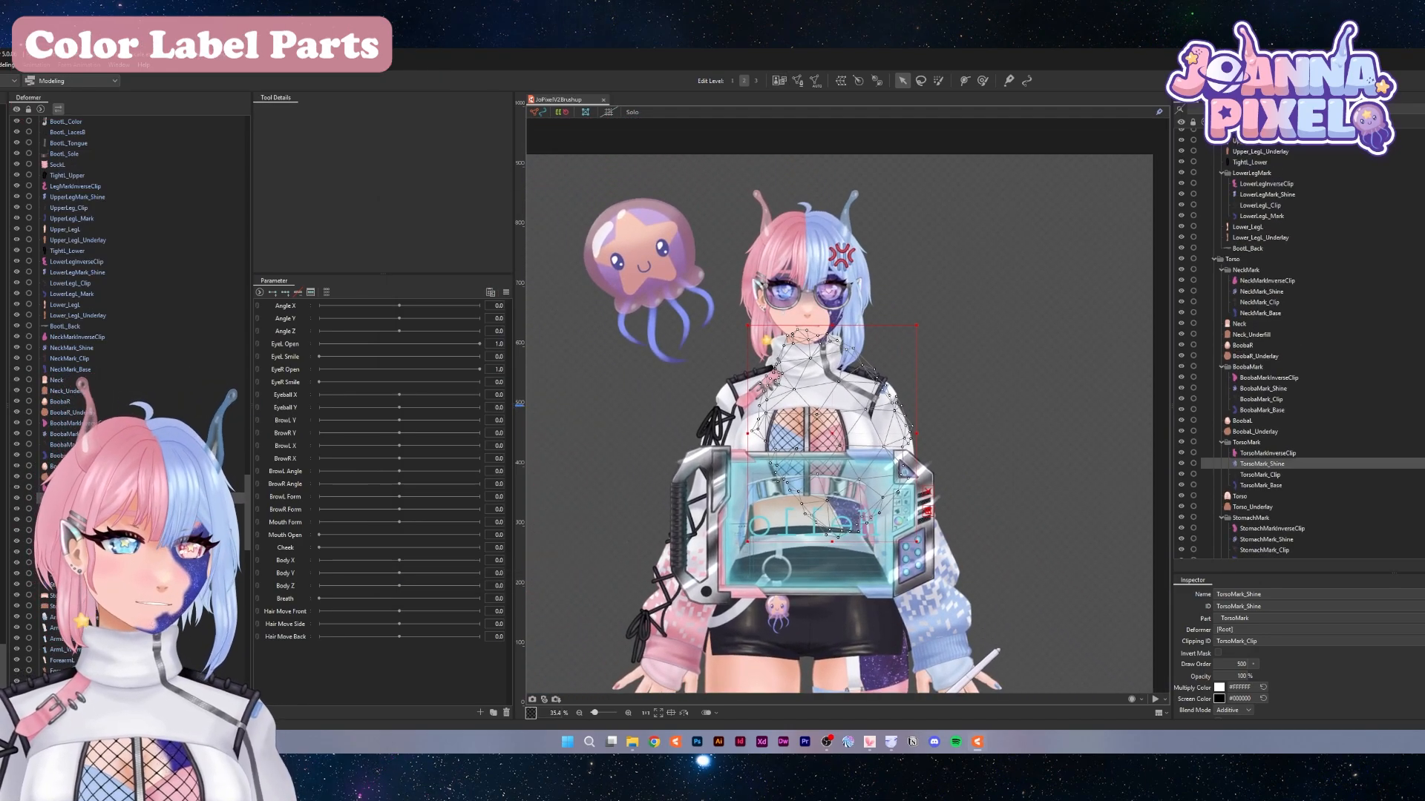
scroll(1298, 334, up, 10)
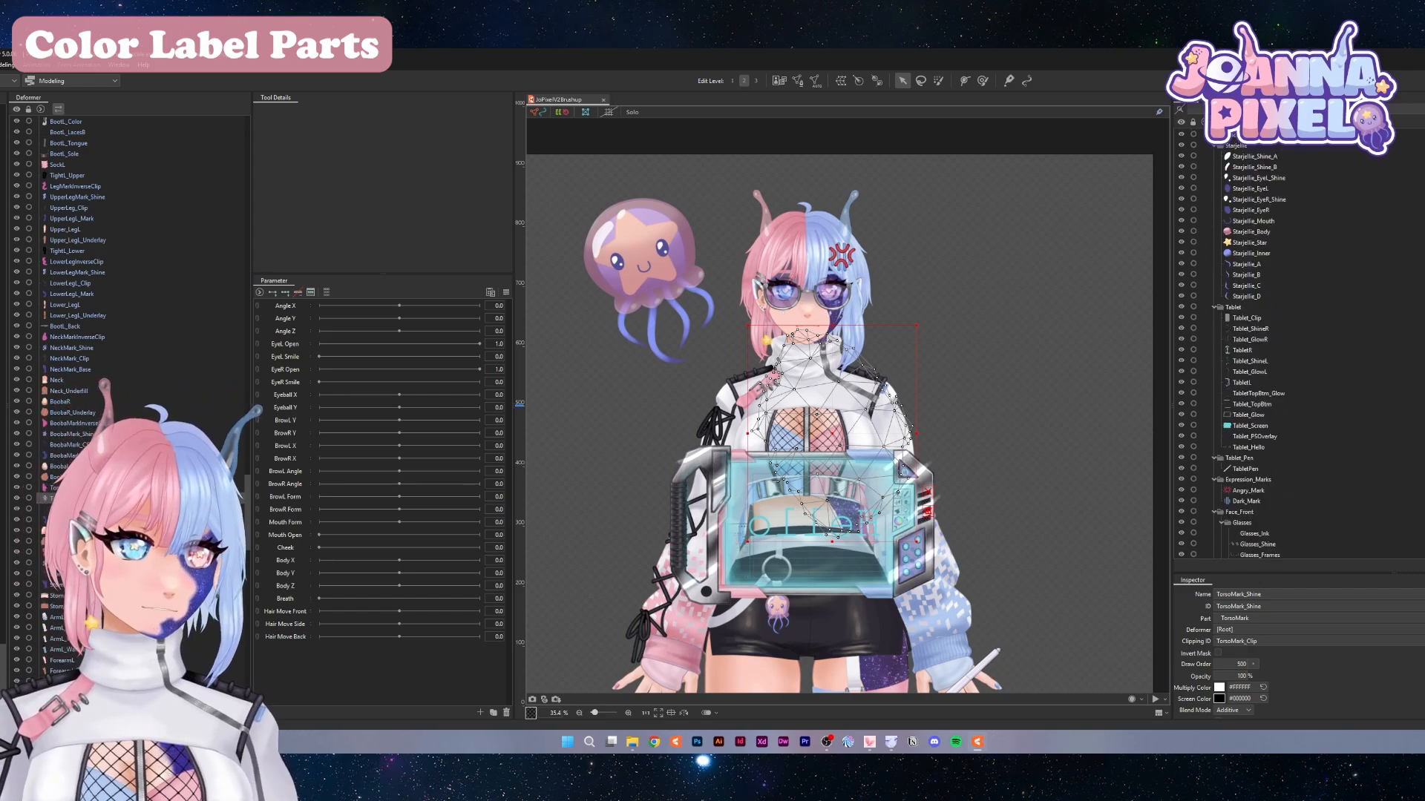
scroll(1254, 341, down, 10)
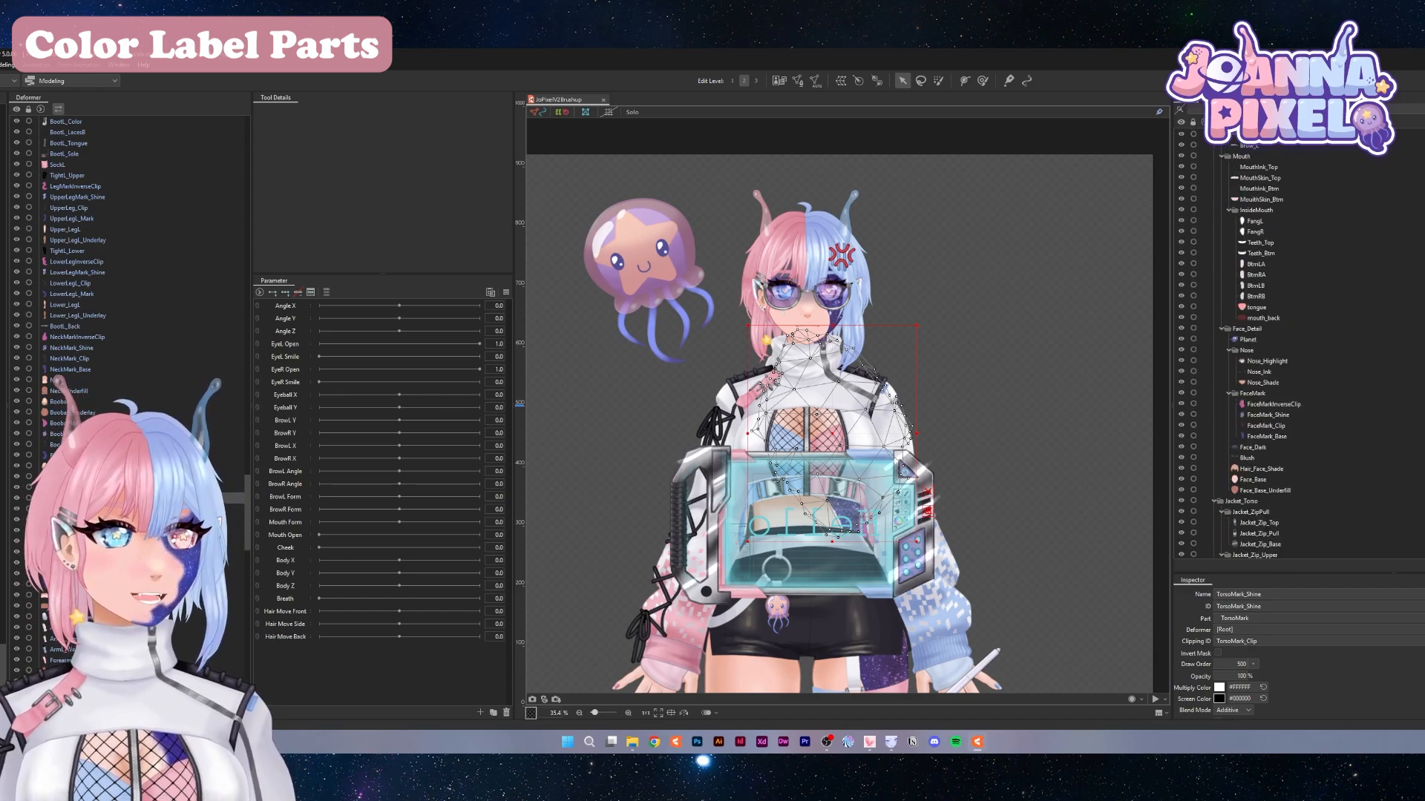
scroll(1299, 334, up, 10)
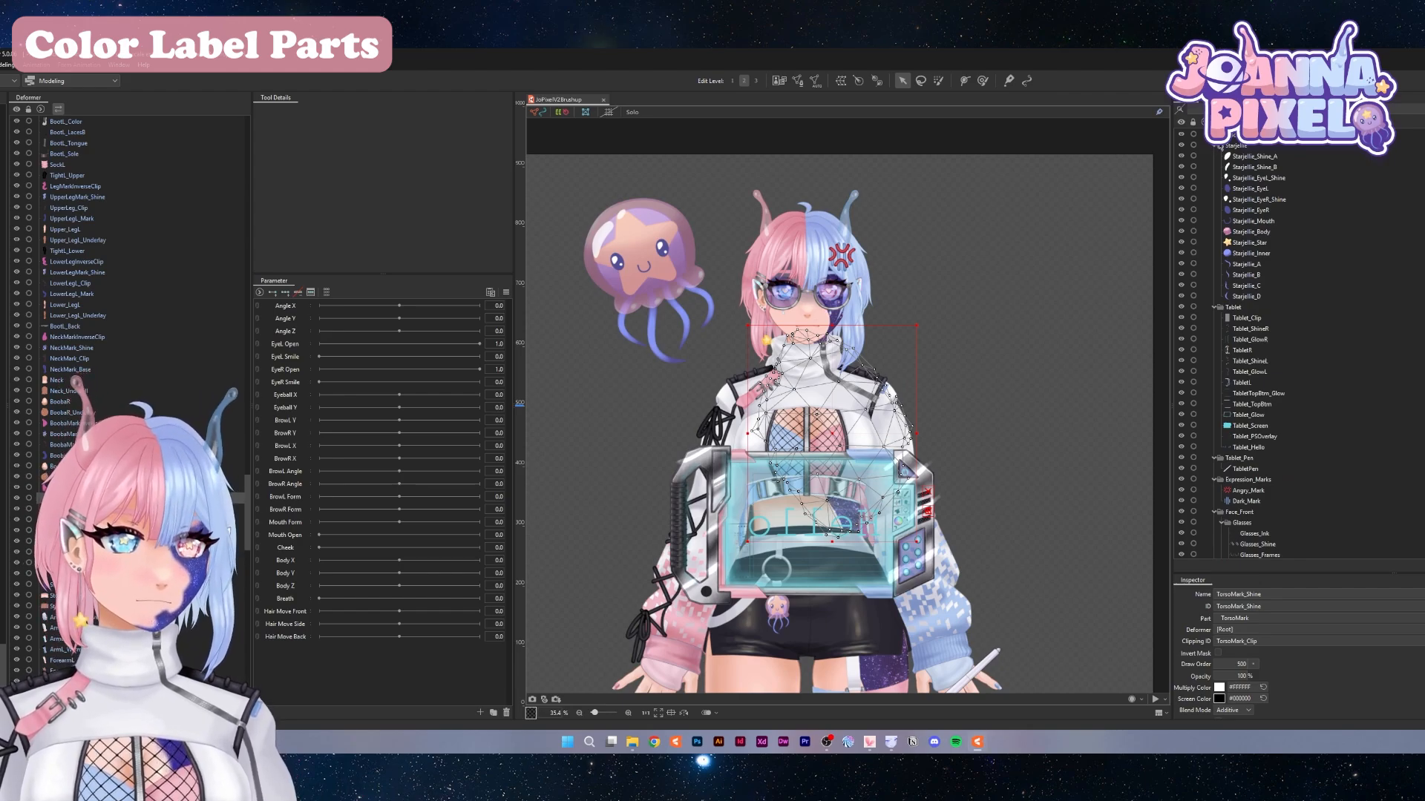
click(1238, 146)
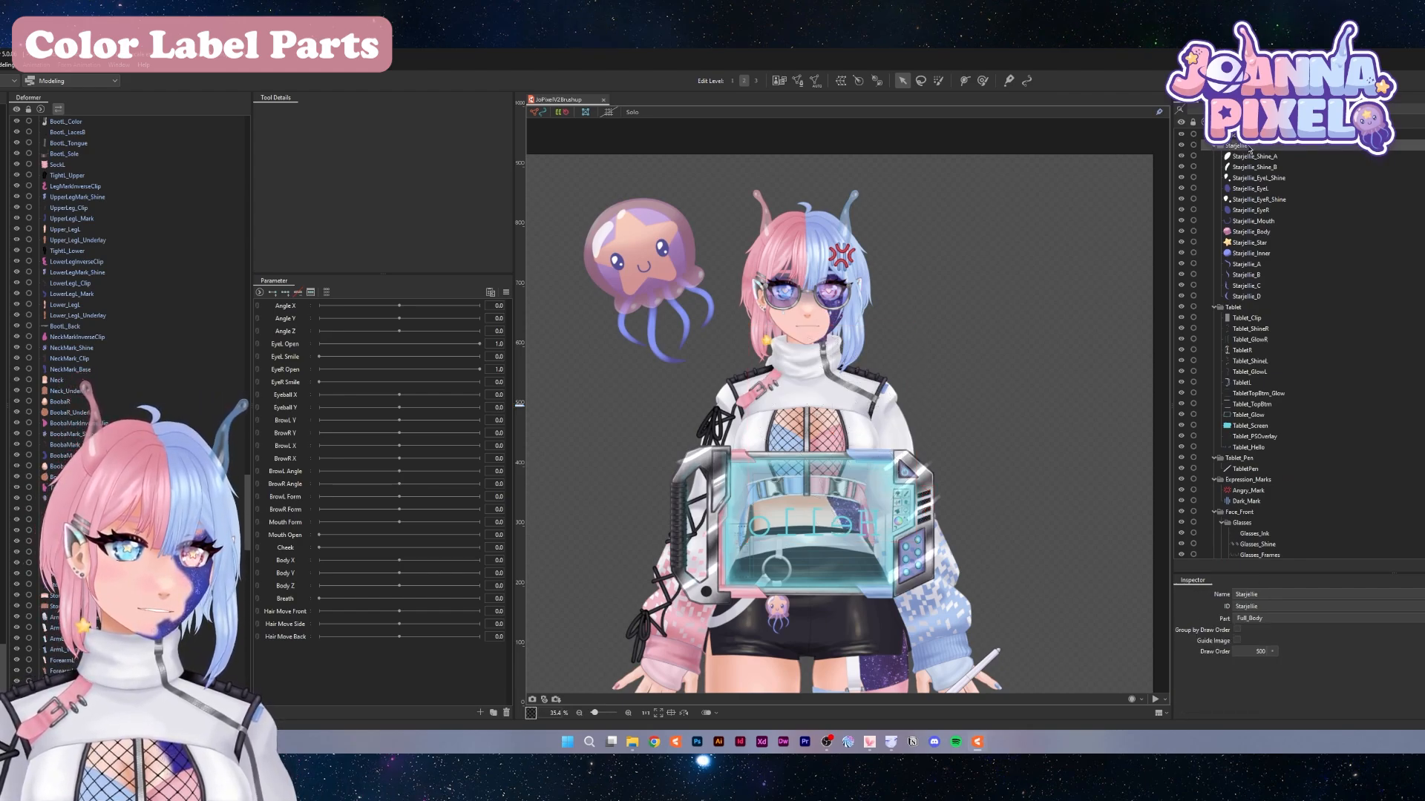
right_click(1251, 147)
mouse_move(1345, 158)
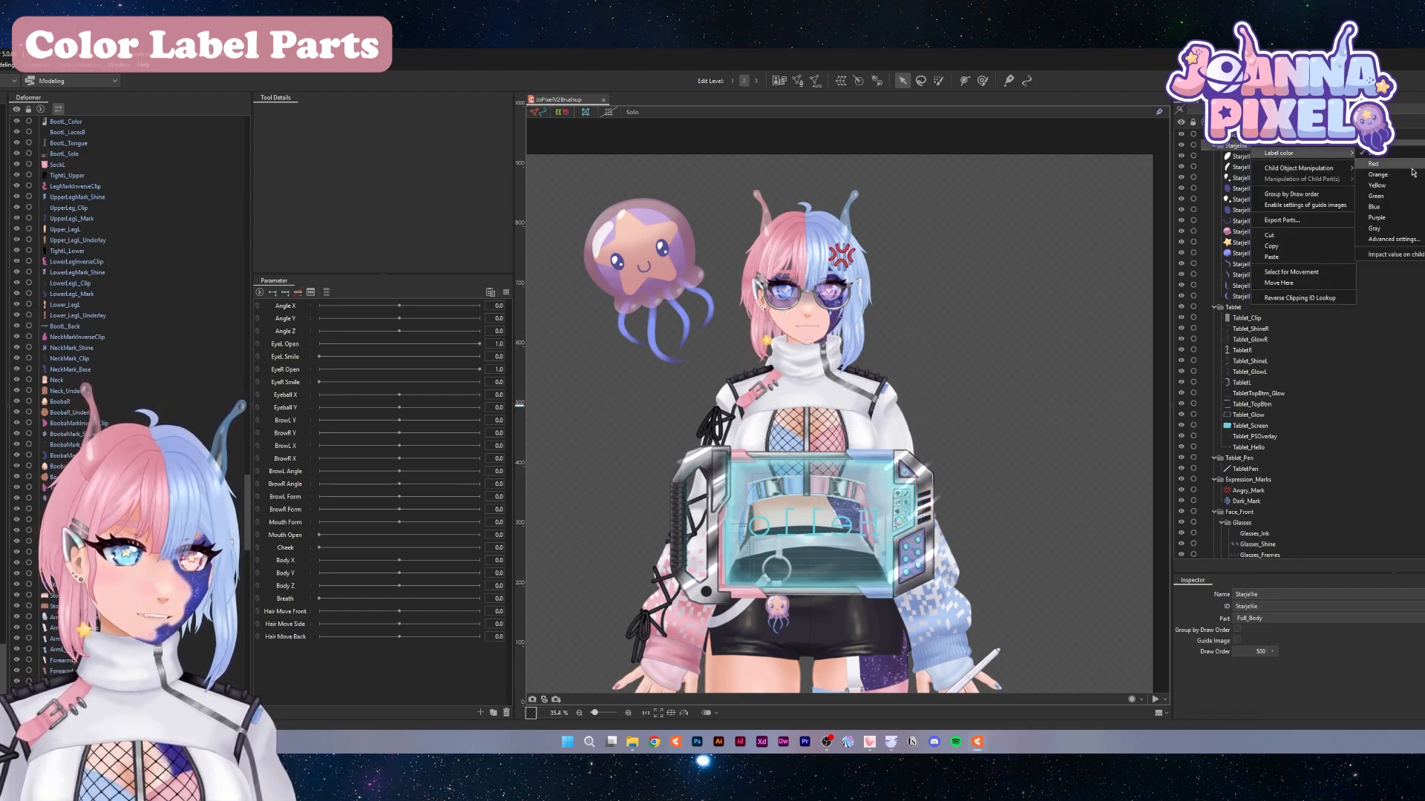
click(1410, 238)
click(860, 330)
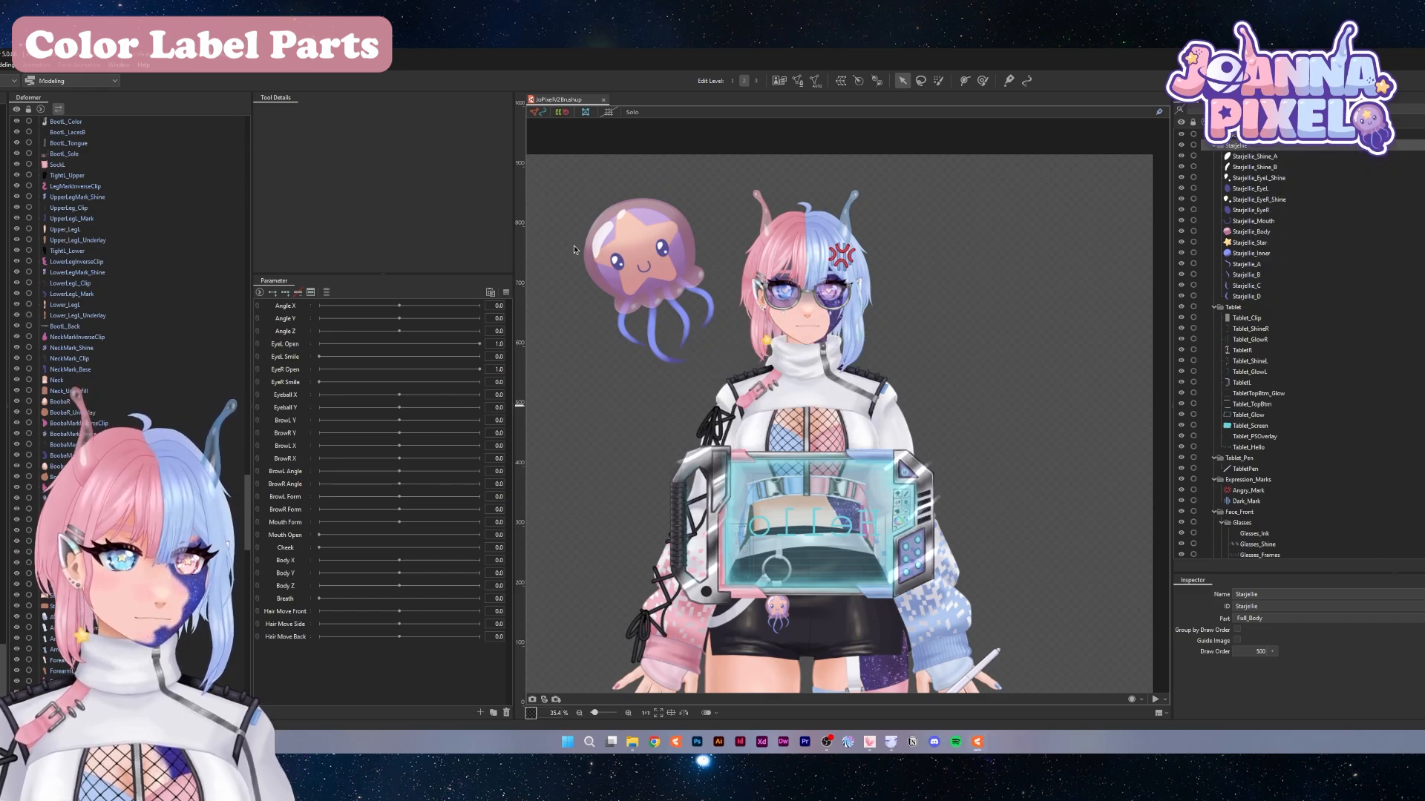
Give the Starjelle part folder a custom label color sampled from the yellow star earring
scroll(594, 245, up, 1)
scroll(978, 336, up, 1)
click(1232, 146)
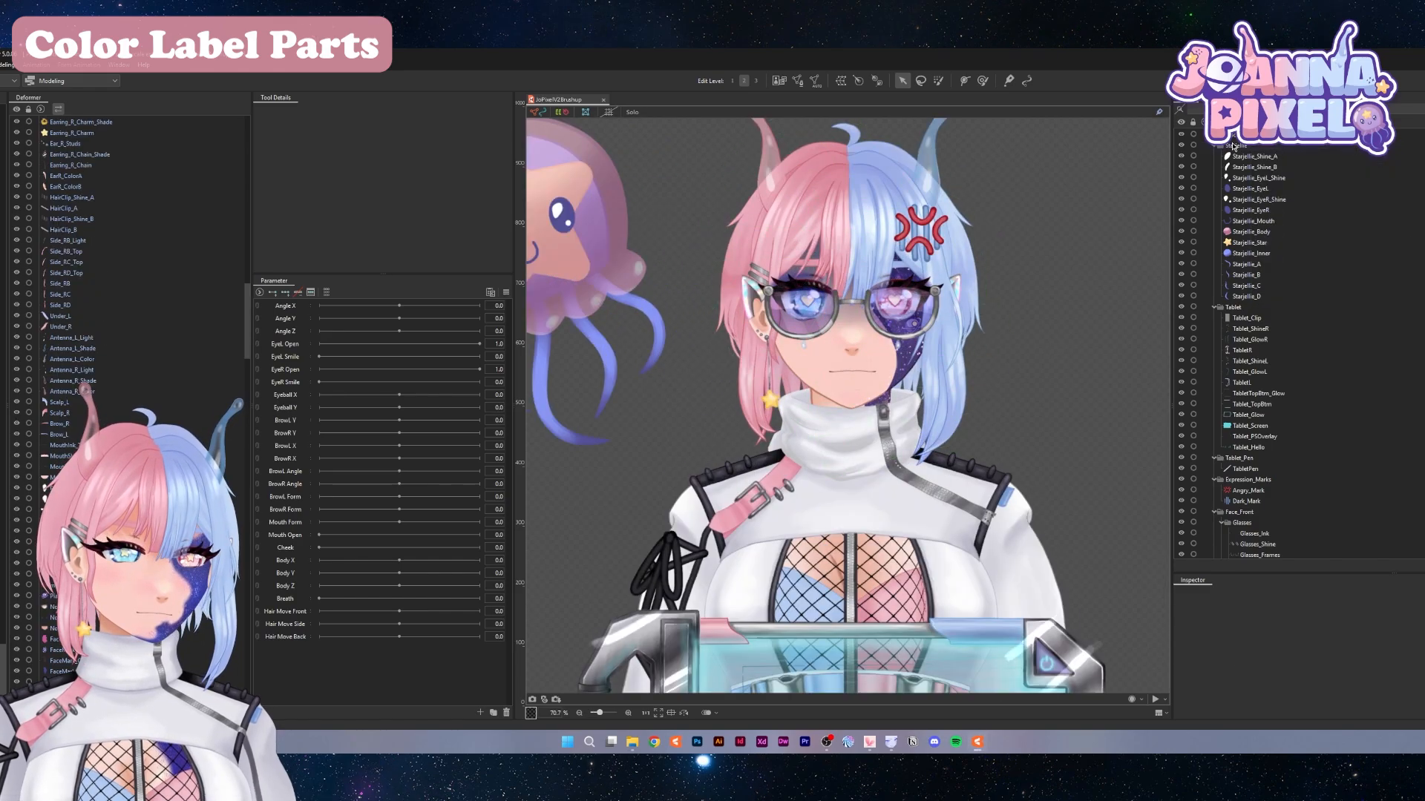
click(1233, 146)
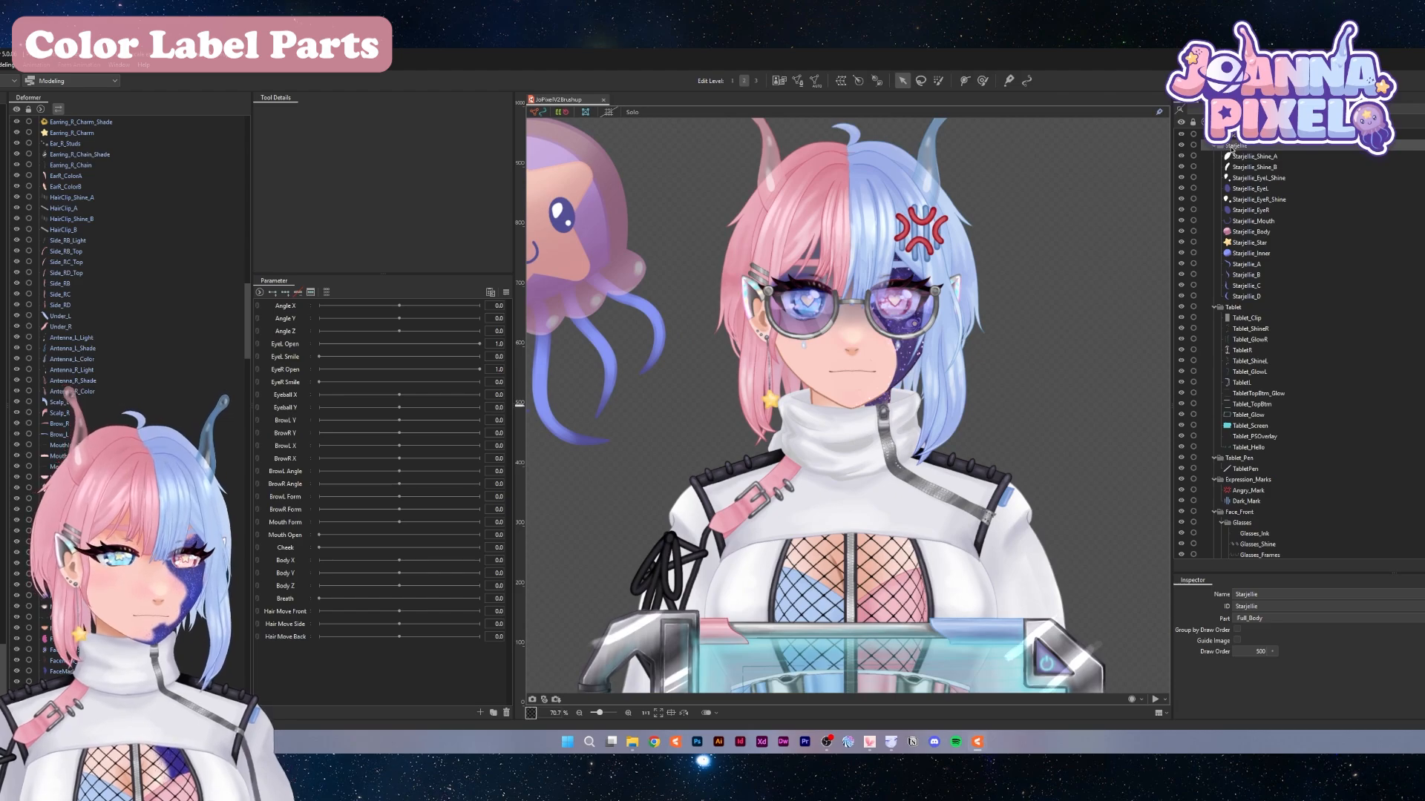
scroll(924, 335, down, 1)
scroll(719, 296, up, 2)
scroll(885, 334, down, 1)
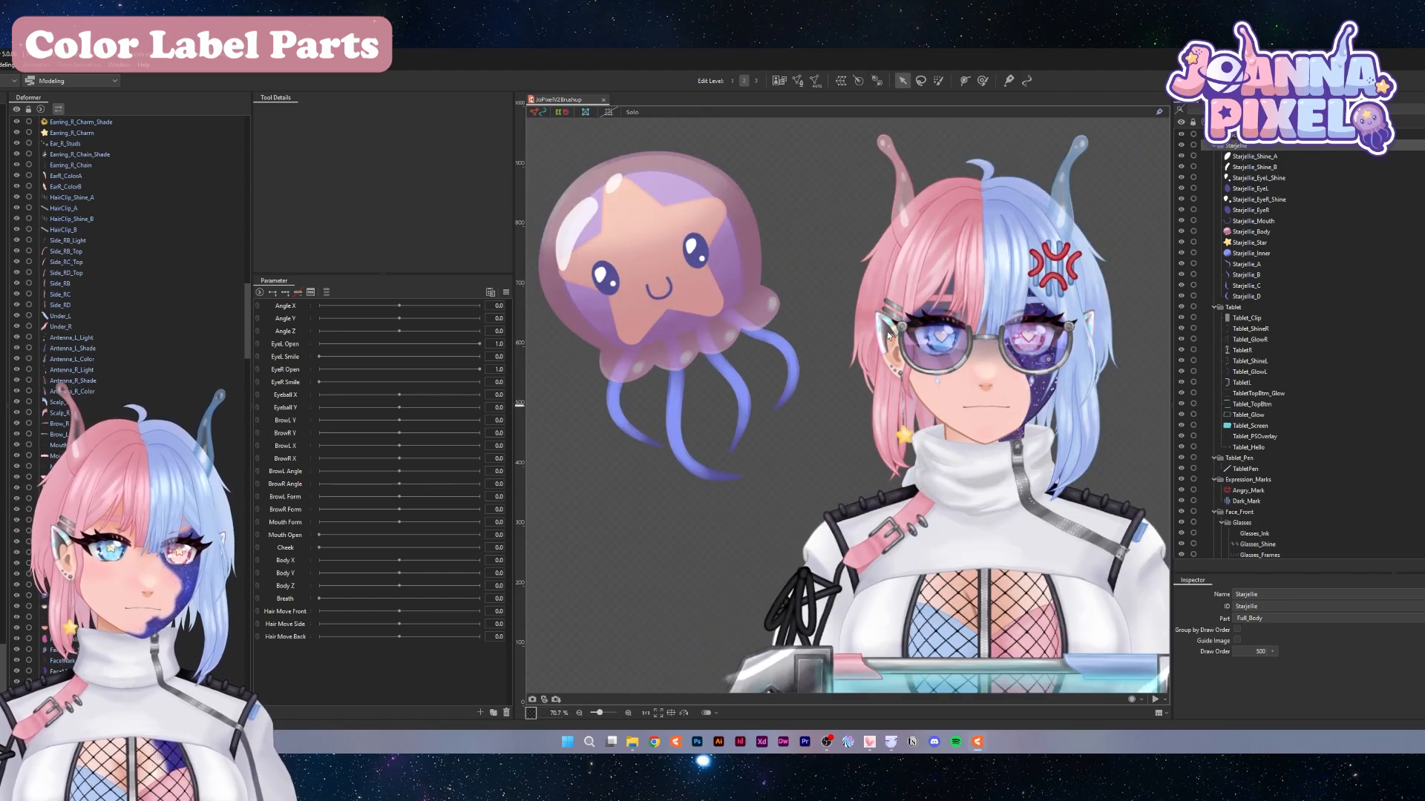
right_click(1267, 149)
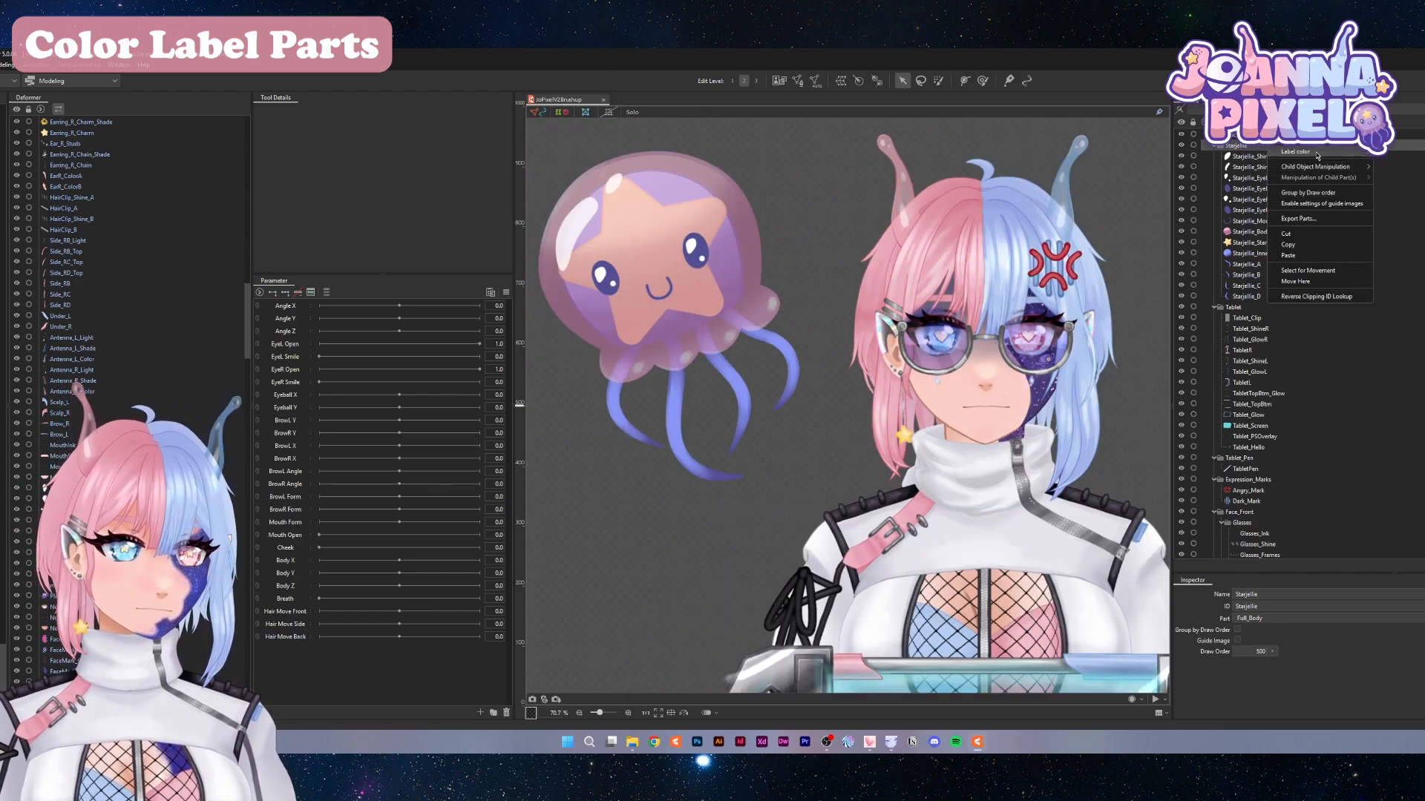
mouse_move(1306, 152)
click(1401, 237)
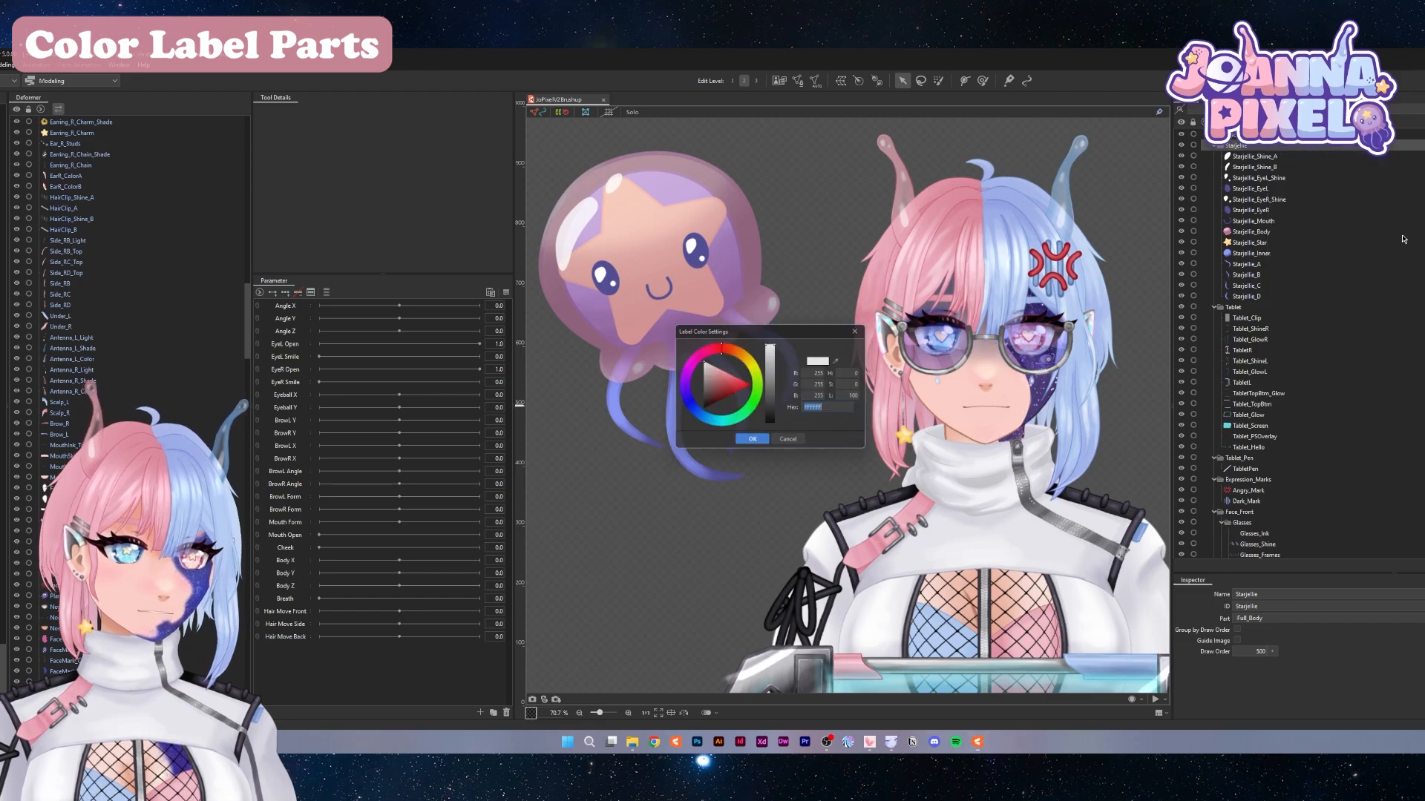
click(844, 362)
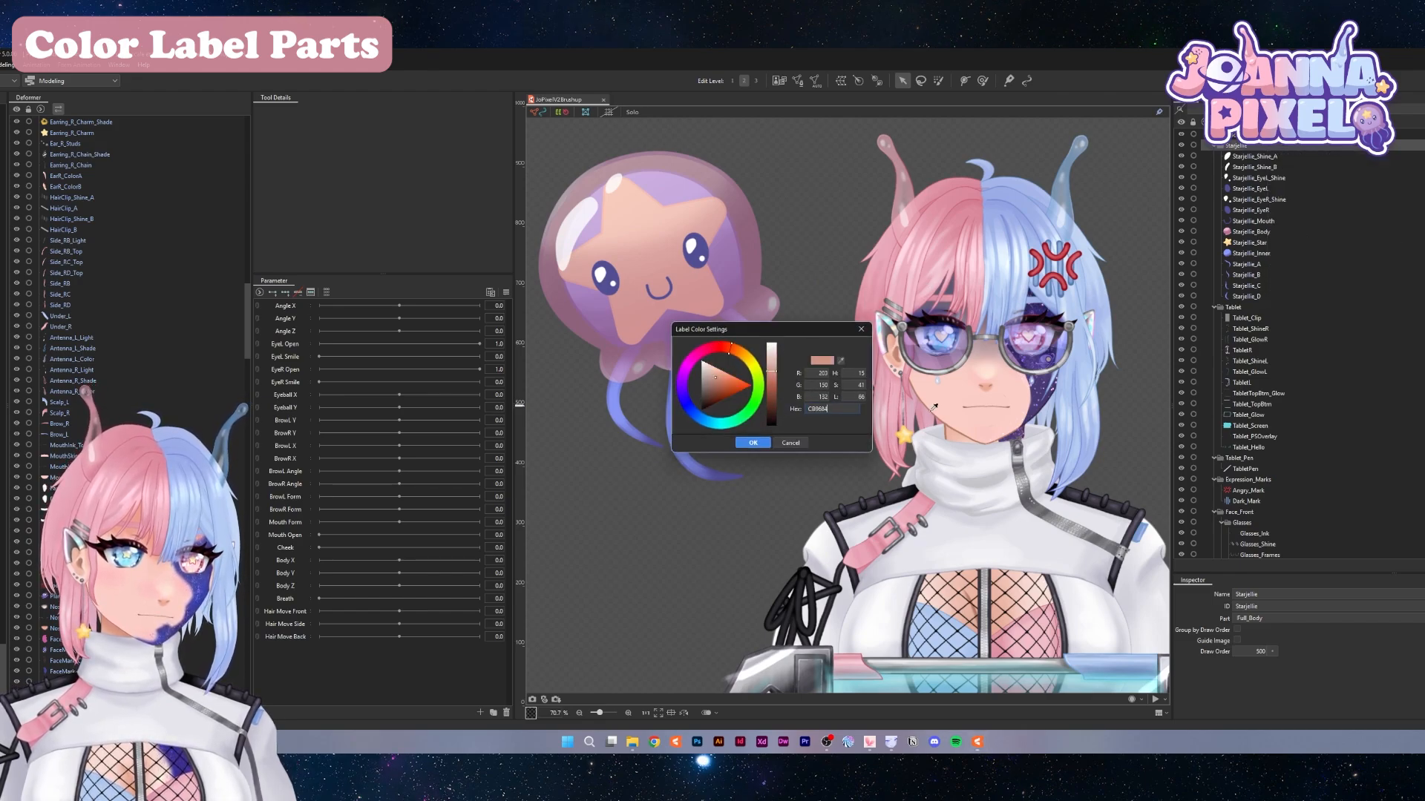
click(910, 433)
click(764, 443)
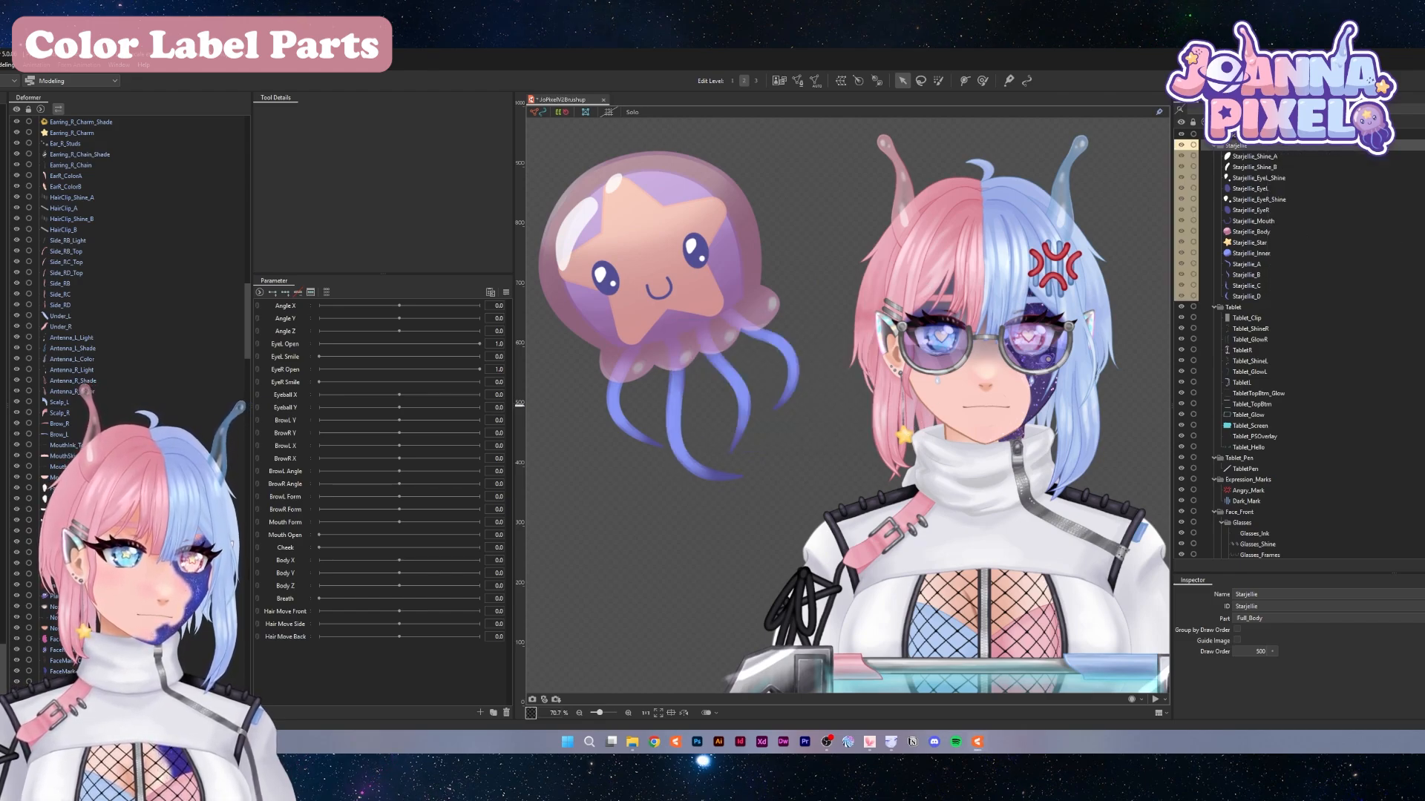
Give the Tablet part folder a custom label color sampled from the teal tablet on the model
scroll(771, 220, down, 5)
scroll(864, 224, up, 4)
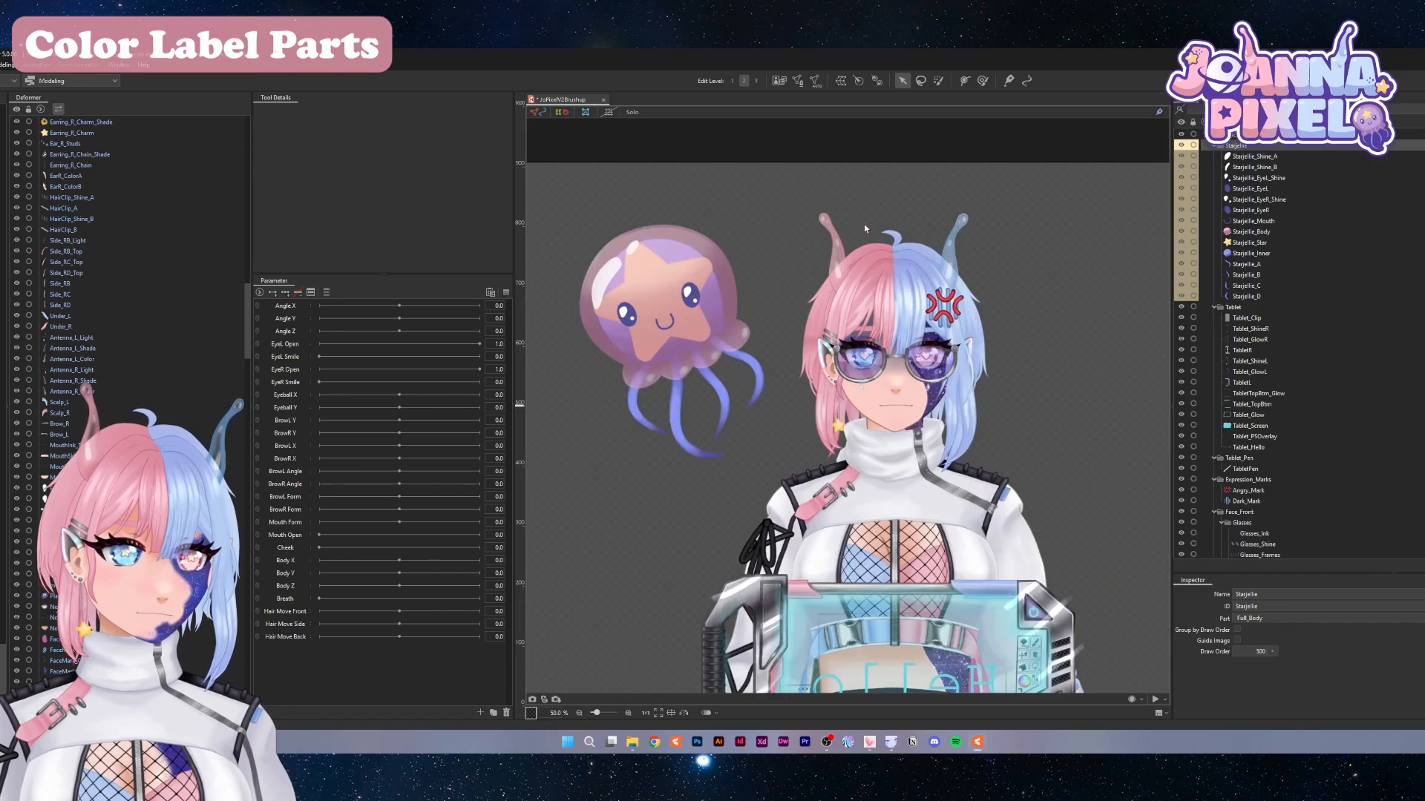
scroll(1291, 315, down, 1)
right_click(1230, 268)
mouse_move(1298, 275)
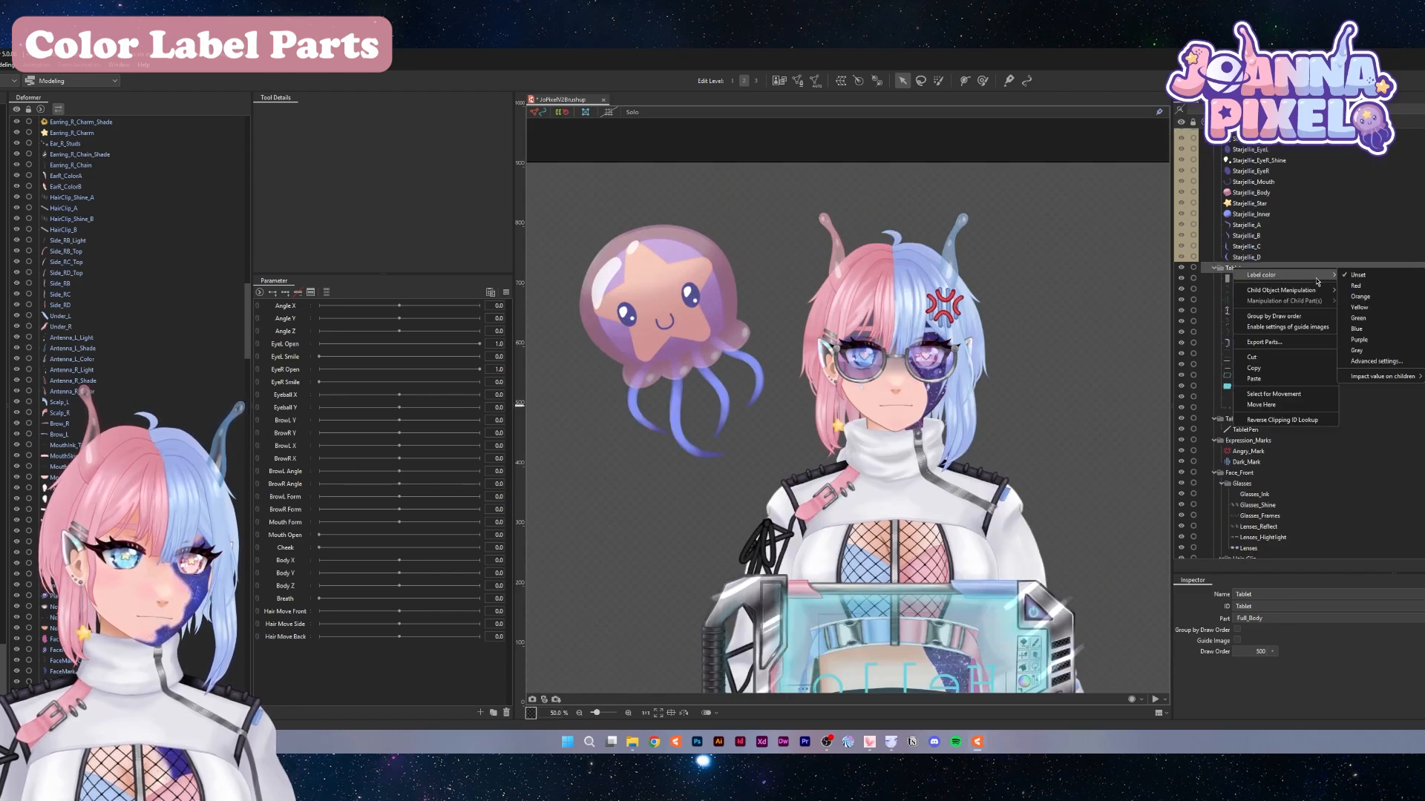
click(1369, 362)
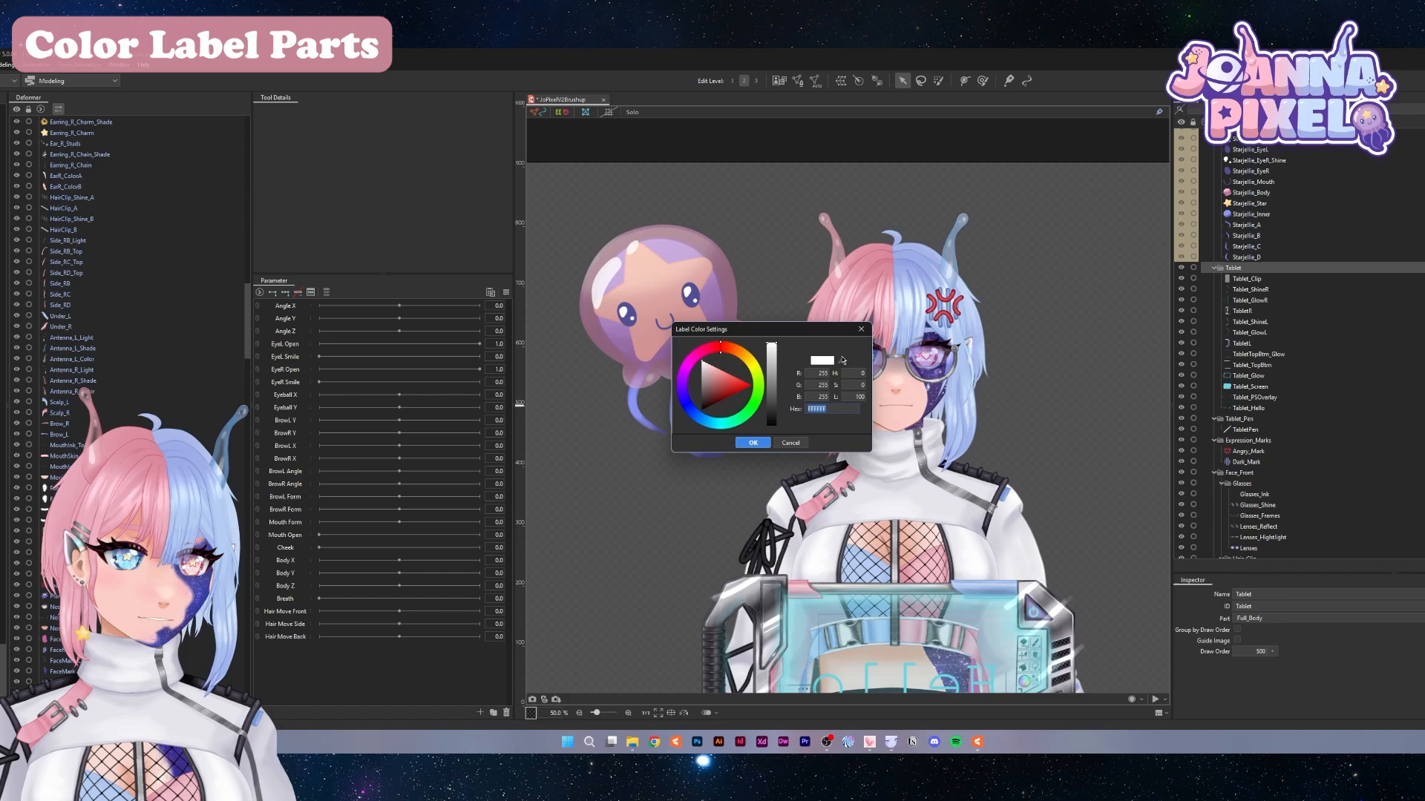
click(842, 362)
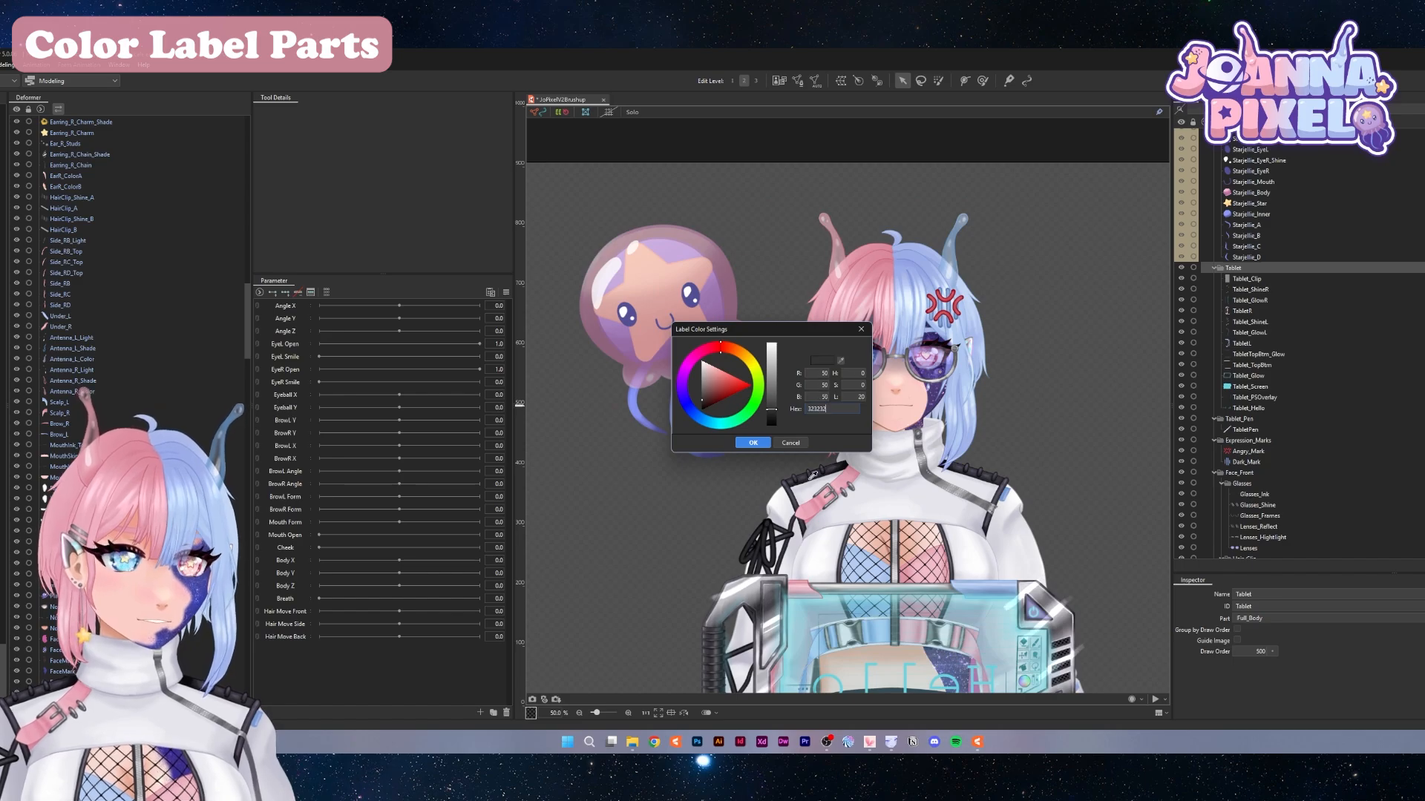
click(788, 653)
key(Return)
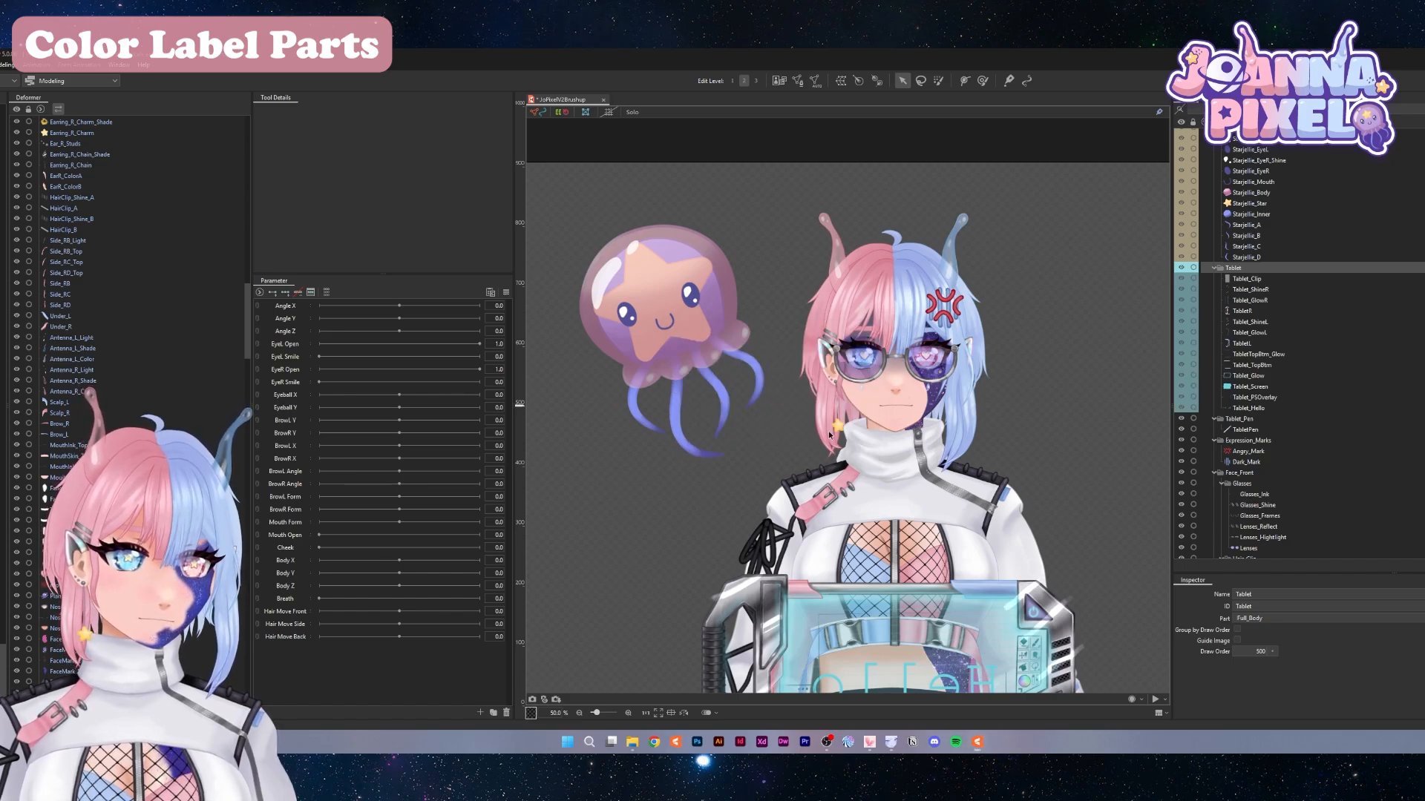
Give the EyeR_Tears part folder a custom label color
scroll(926, 270, down, 3)
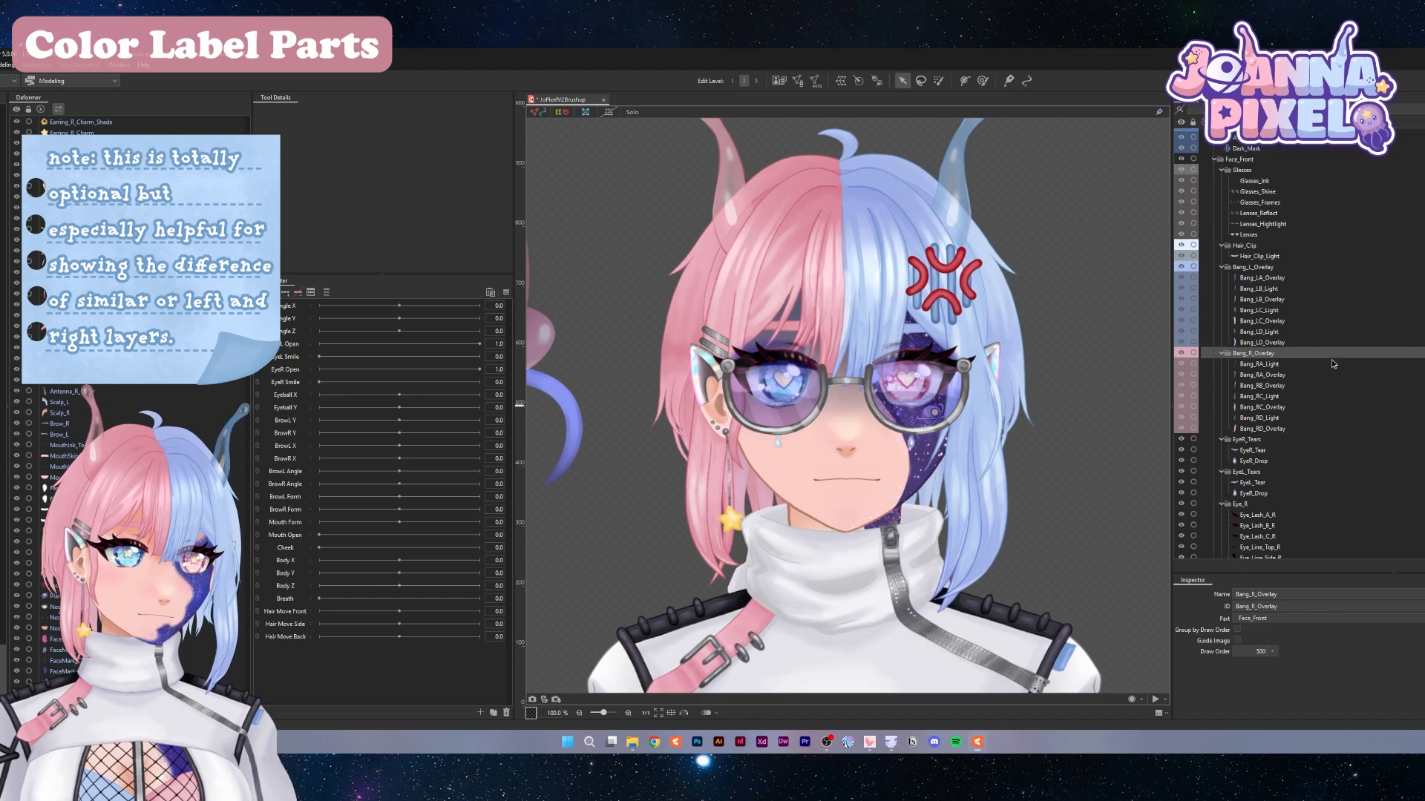
scroll(1253, 332, down, 6)
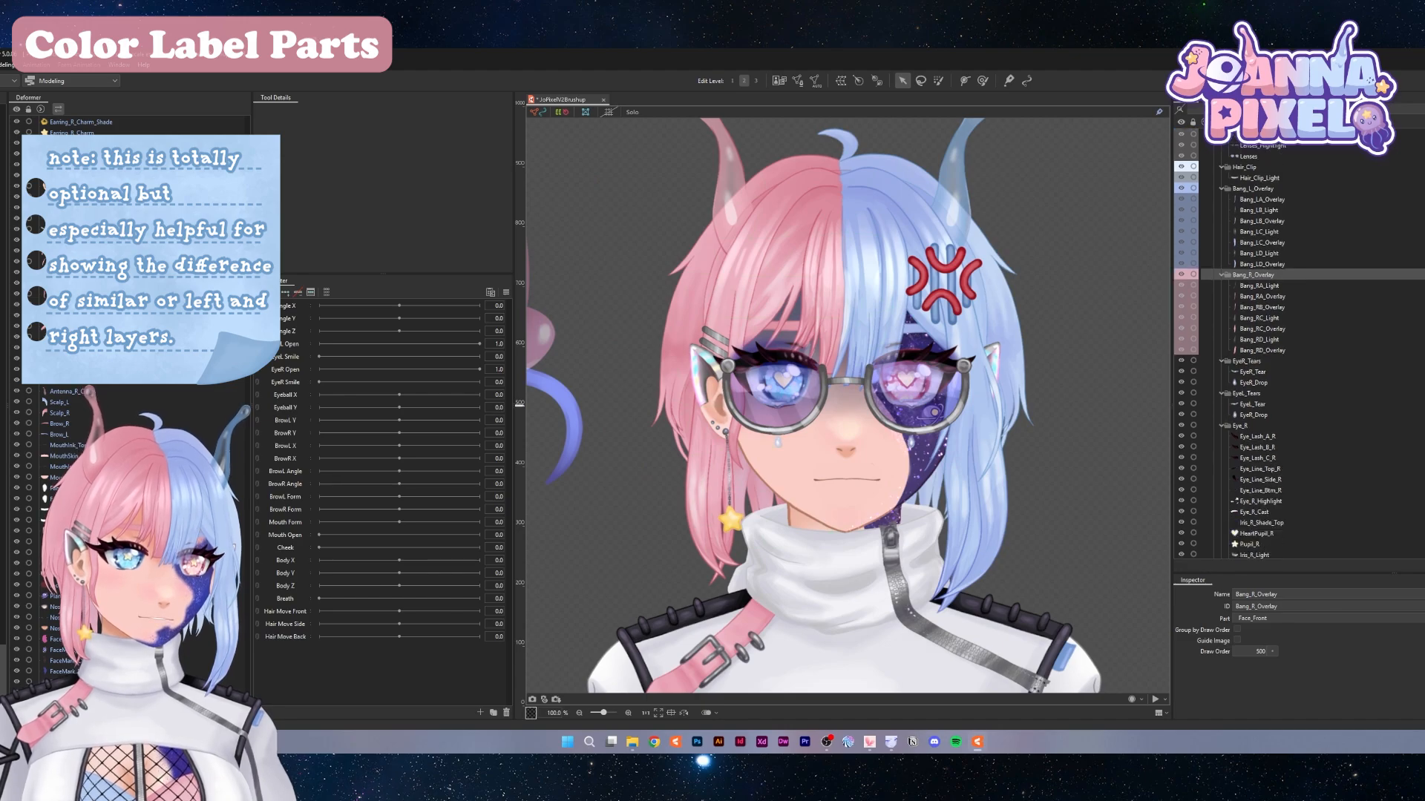
right_click(1254, 283)
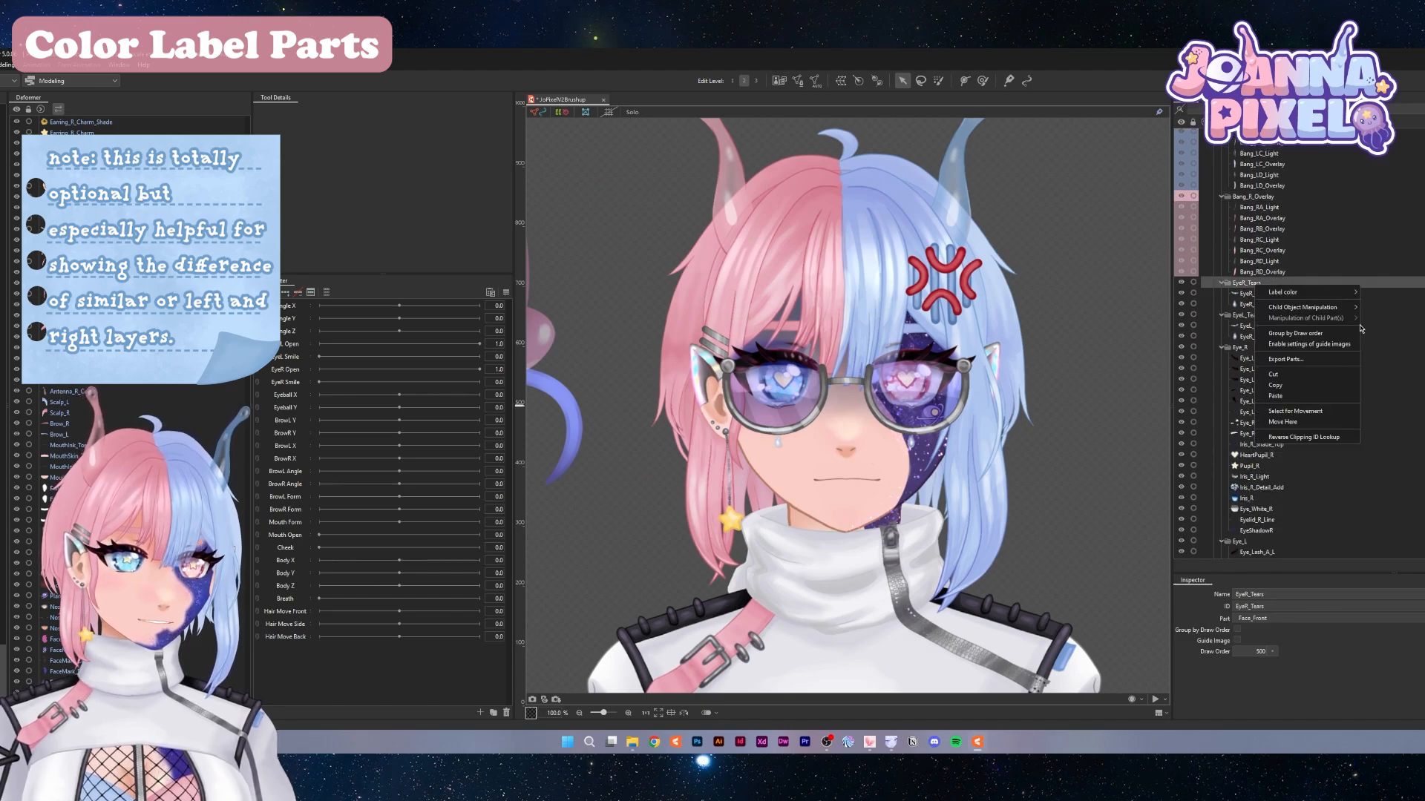
mouse_move(1332, 294)
click(1396, 379)
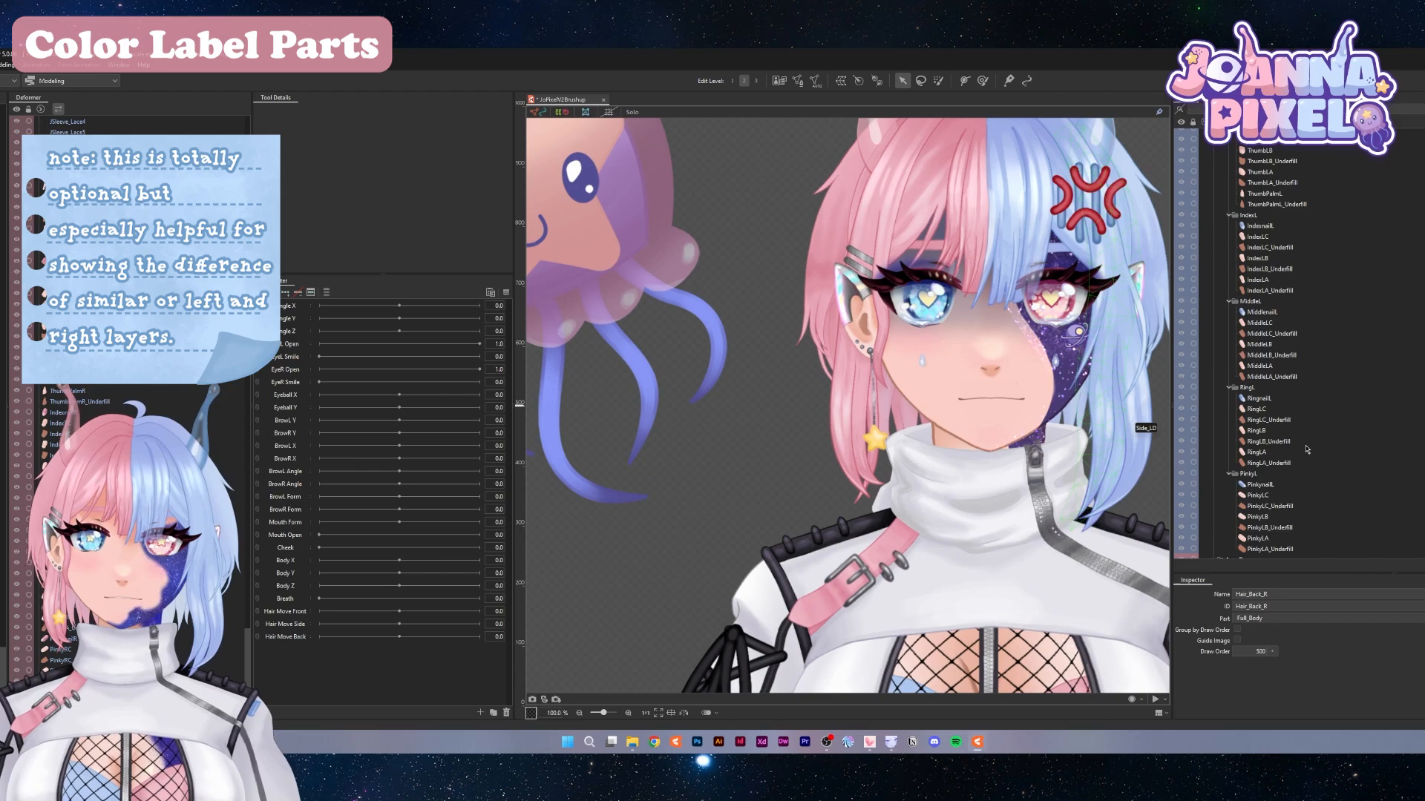
Review the label colors across the full part hierarchy and the deformer list, from the body parts back up to Starjelle
scroll(1306, 449, down, 15)
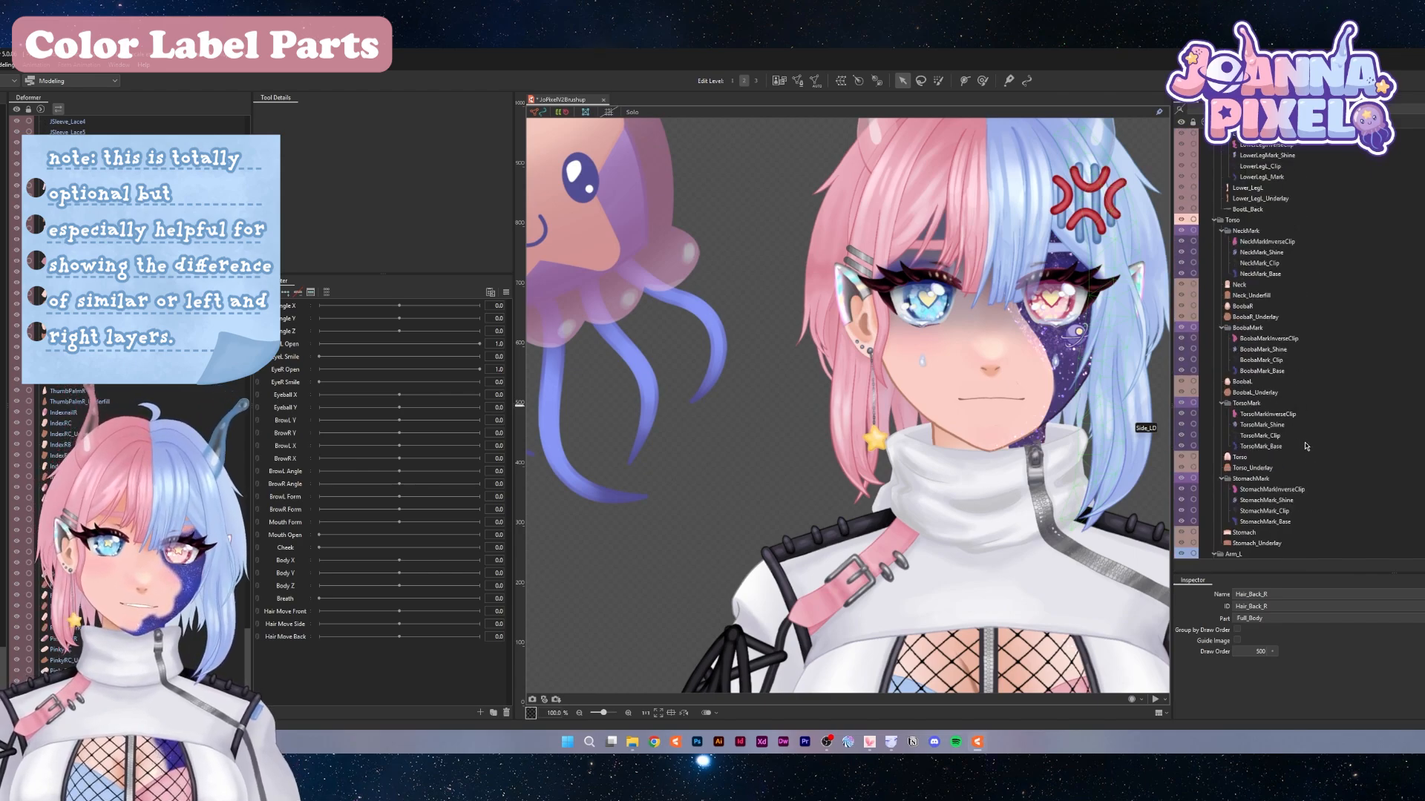
scroll(1306, 446, down, 15)
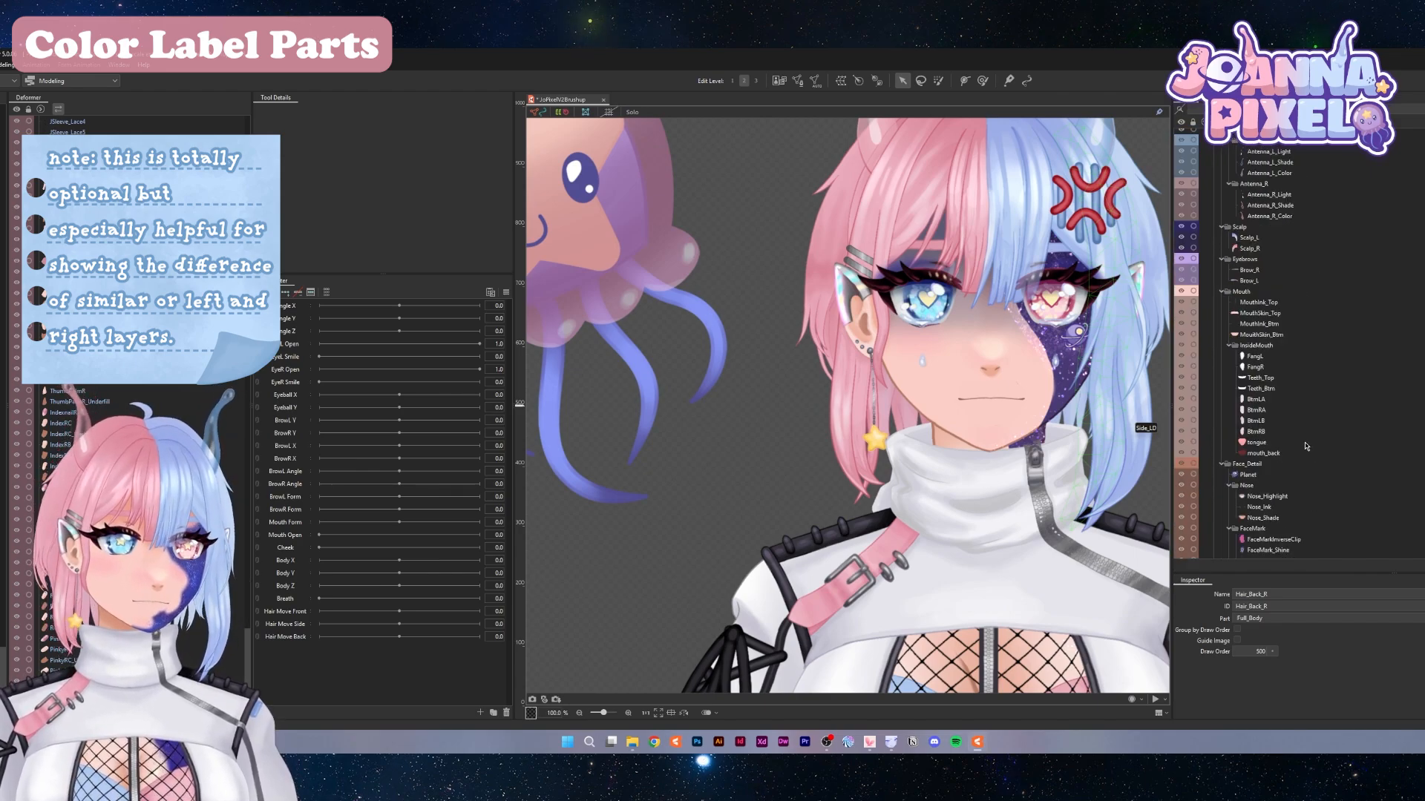
scroll(1310, 445, down, 10)
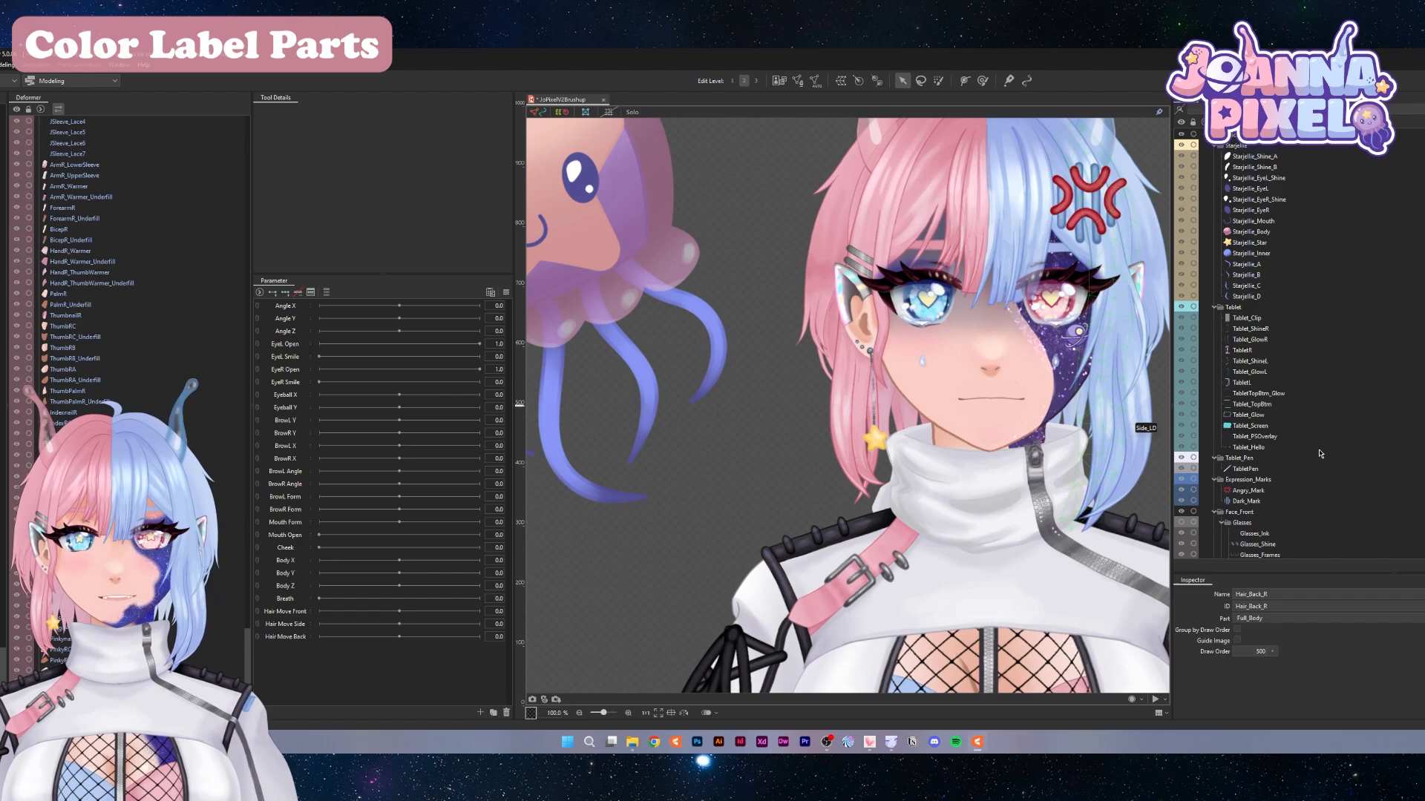
scroll(1307, 331, up, 10)
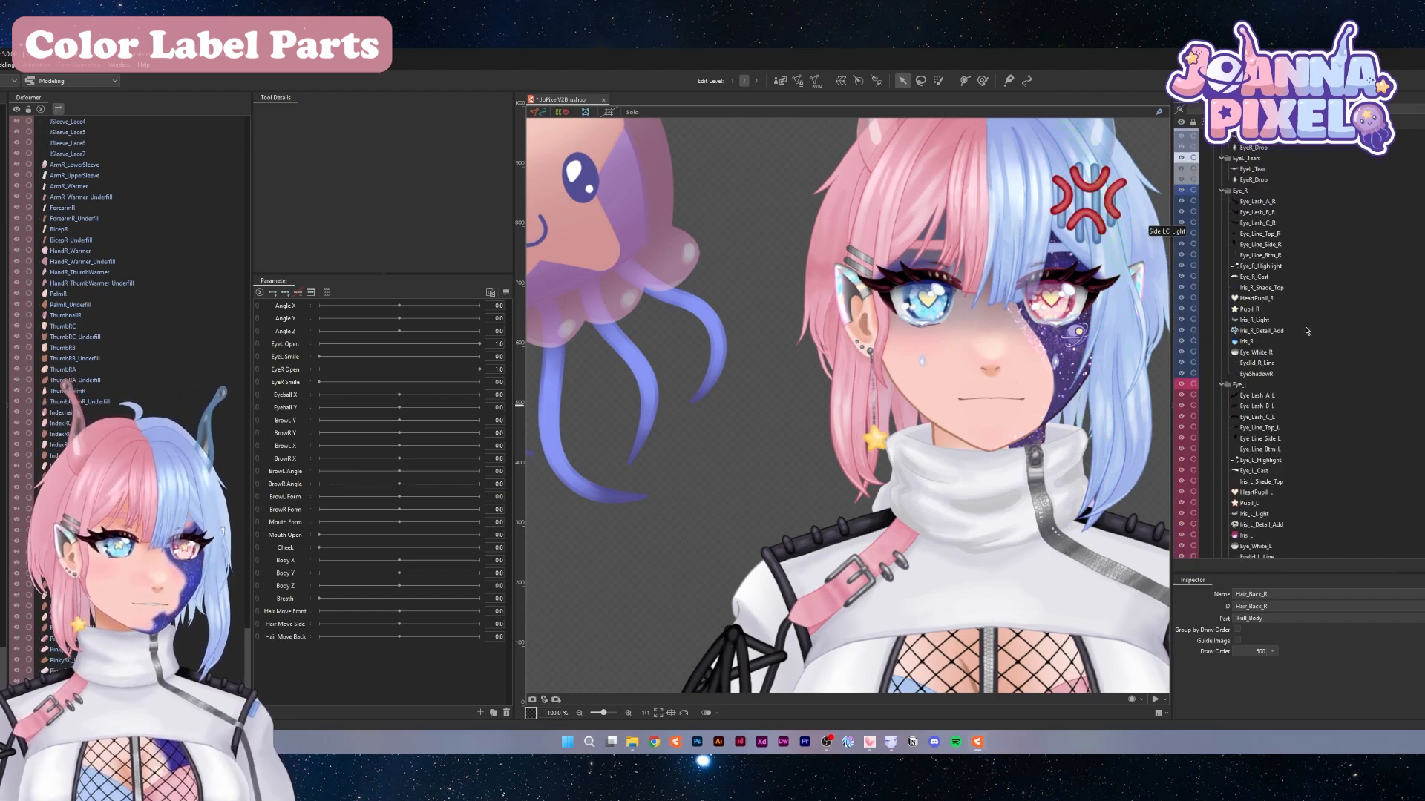
scroll(1306, 331, down, 10)
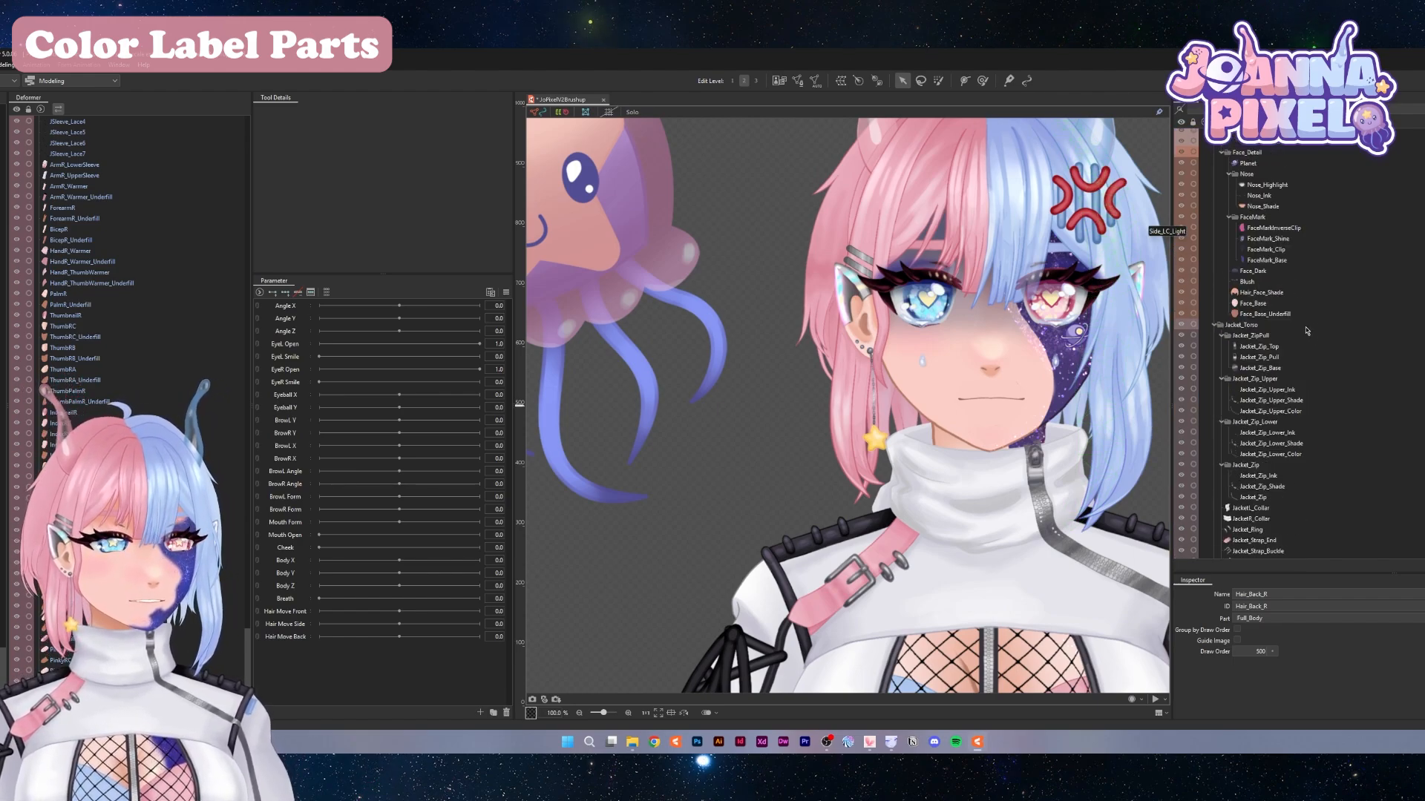
scroll(1307, 331, down, 10)
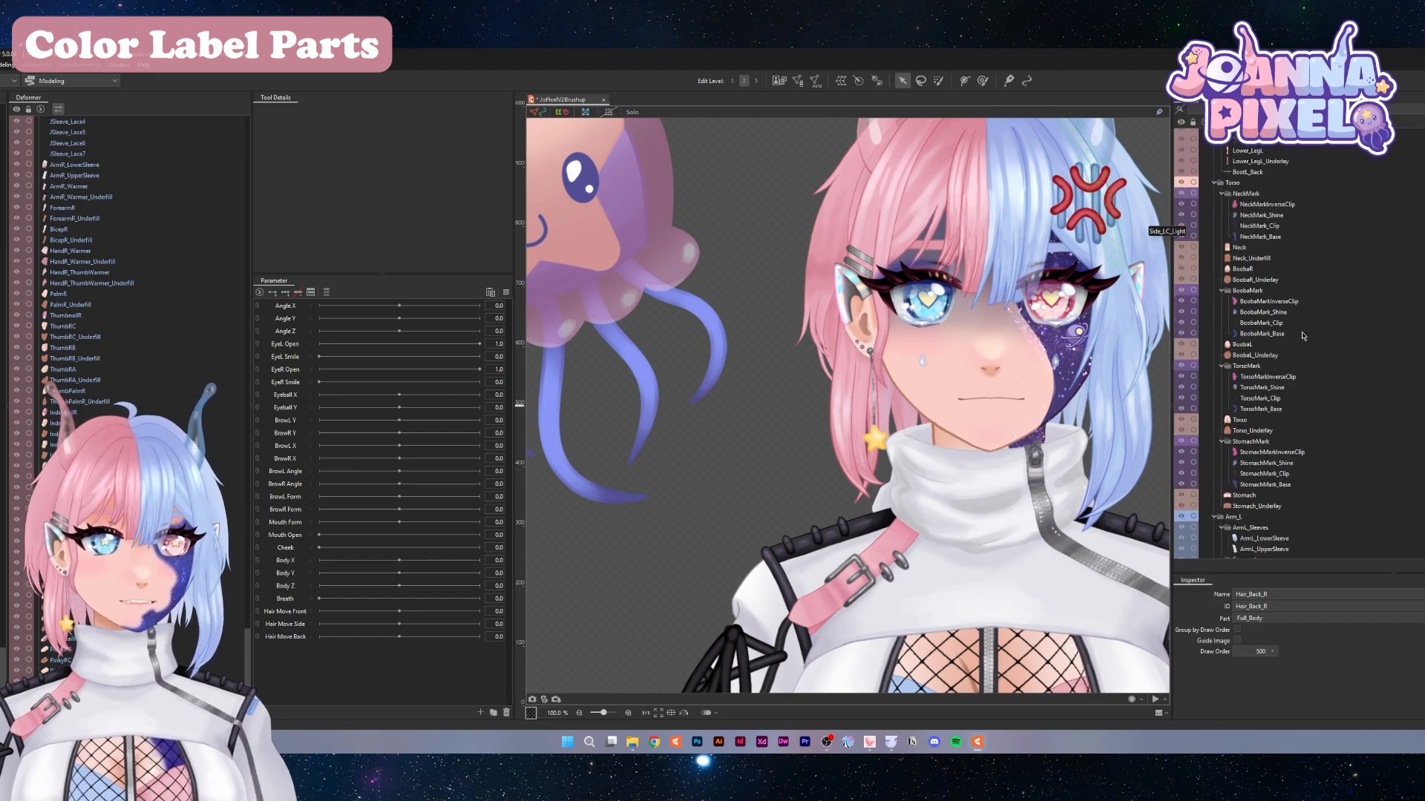
scroll(1307, 331, down, 10)
scroll(809, 321, down, 3)
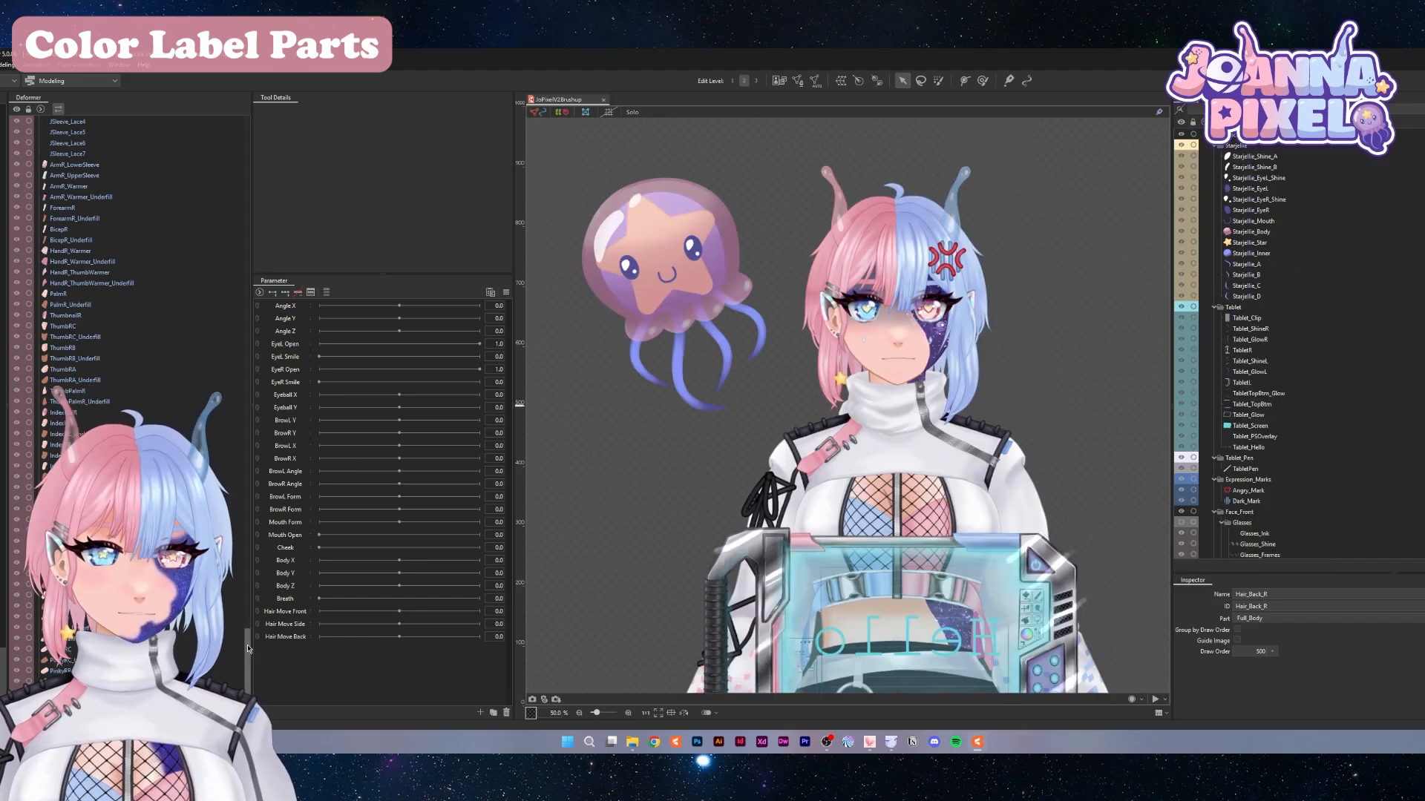
scroll(247, 668, down, 3)
drag(247, 668, 260, 92)
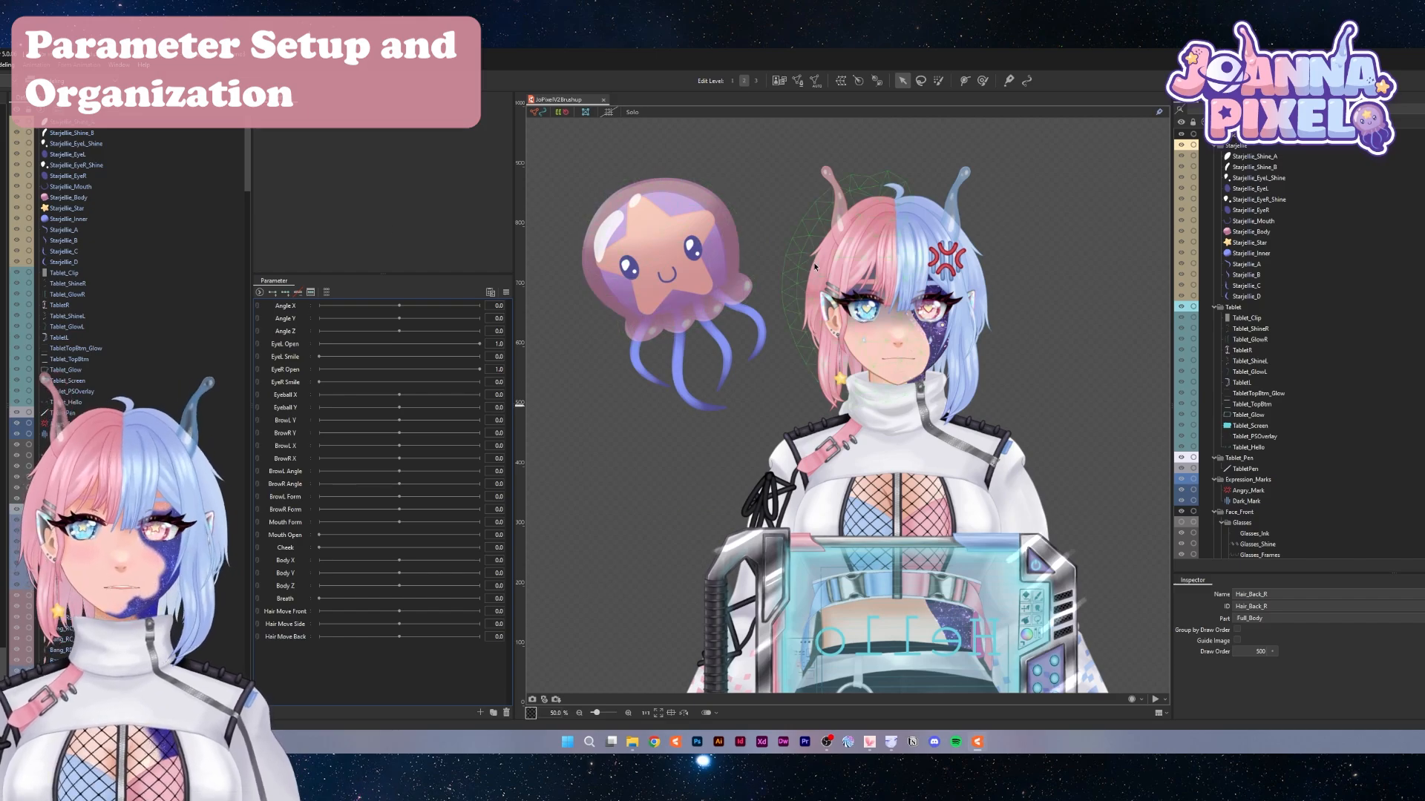
scroll(845, 353, down, 4)
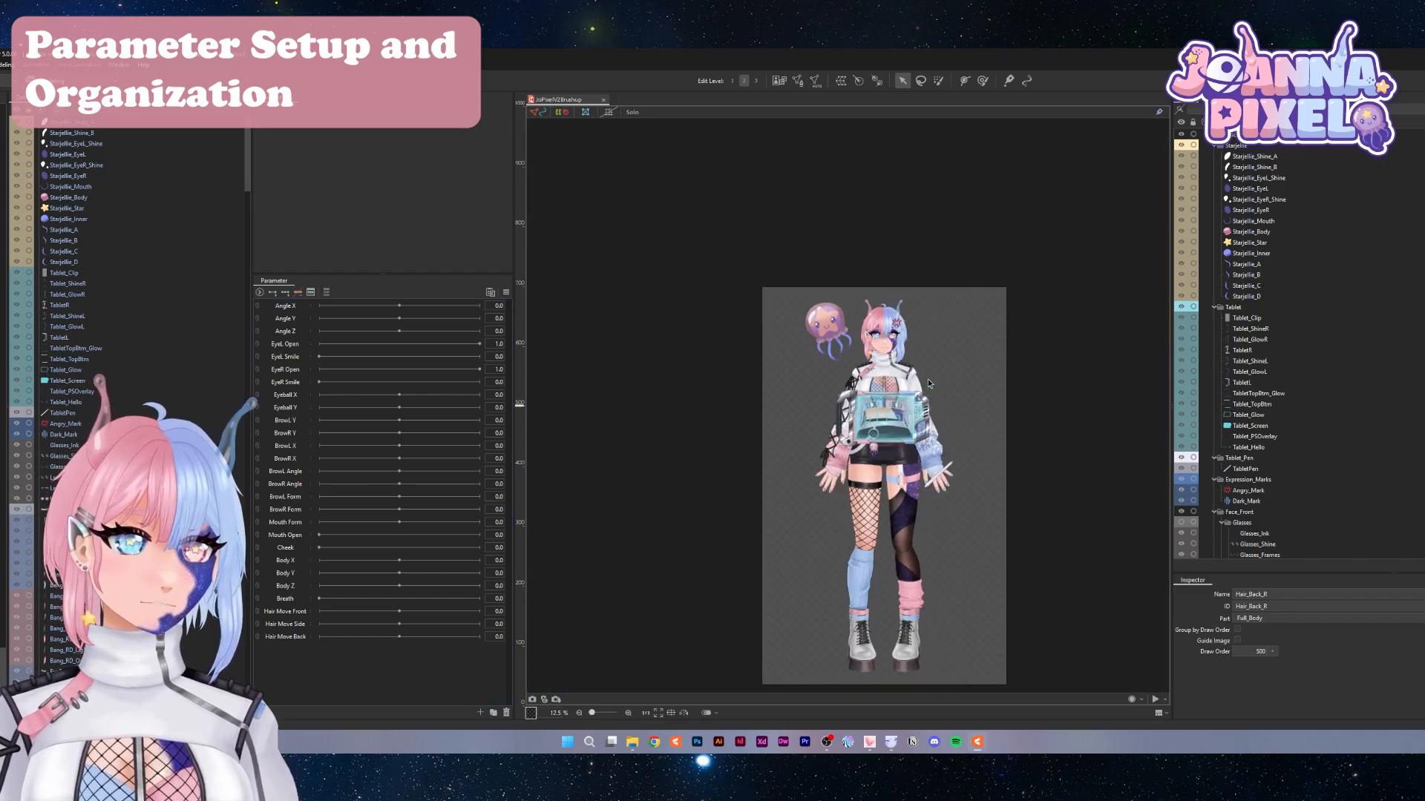
scroll(765, 420, up, 2)
scroll(766, 420, up, 2)
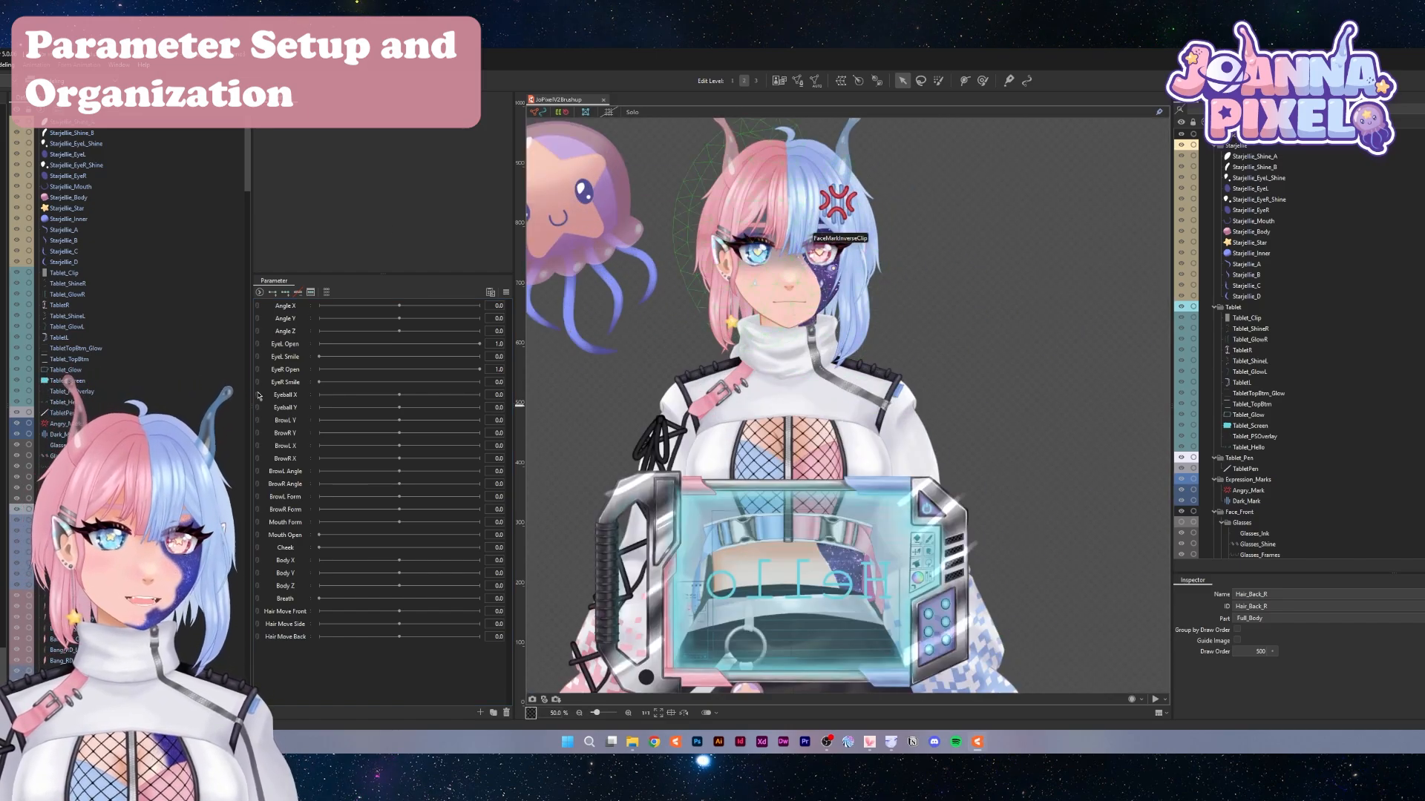
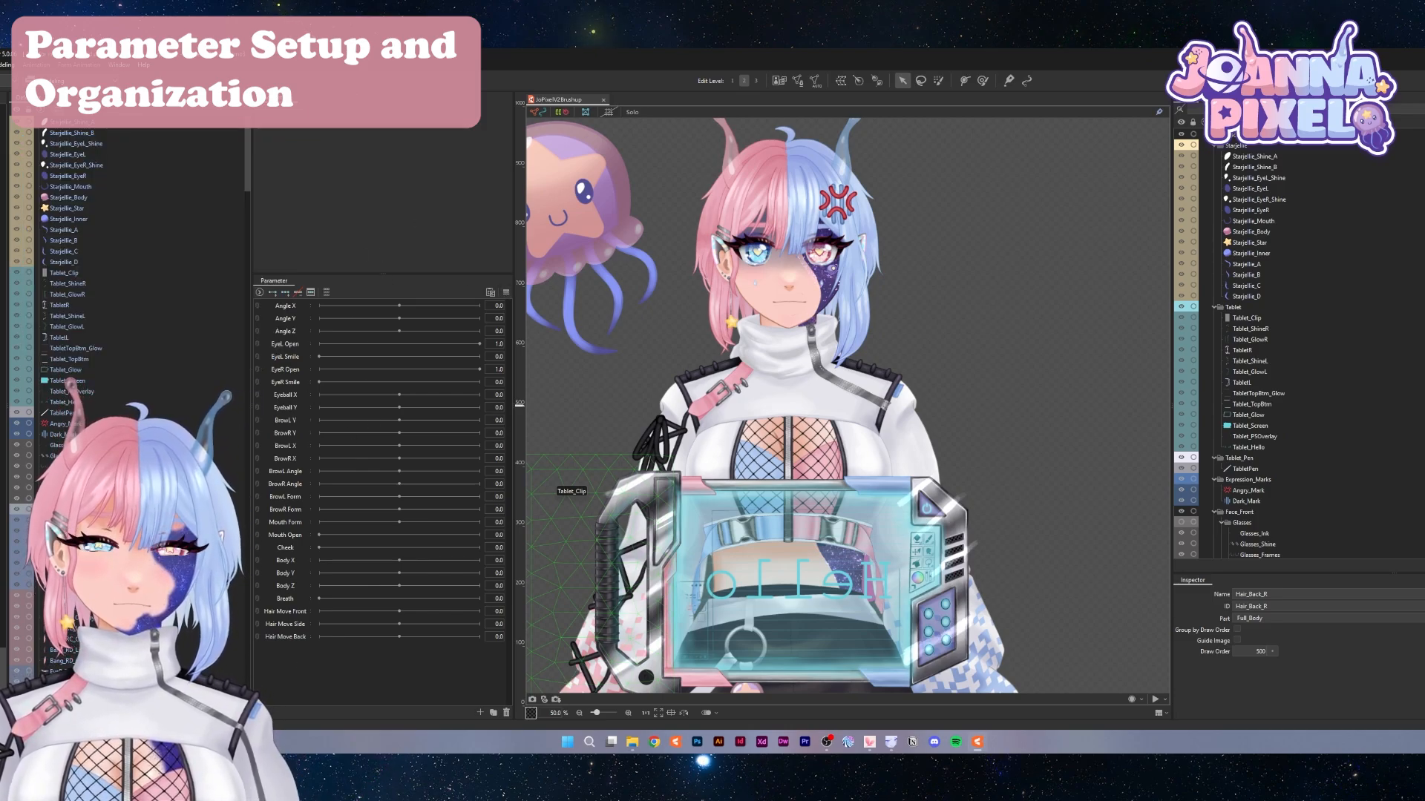
Import the model parameters from JoPixelV2_export_parameter_objects.csv and undo the import
click(4, 65)
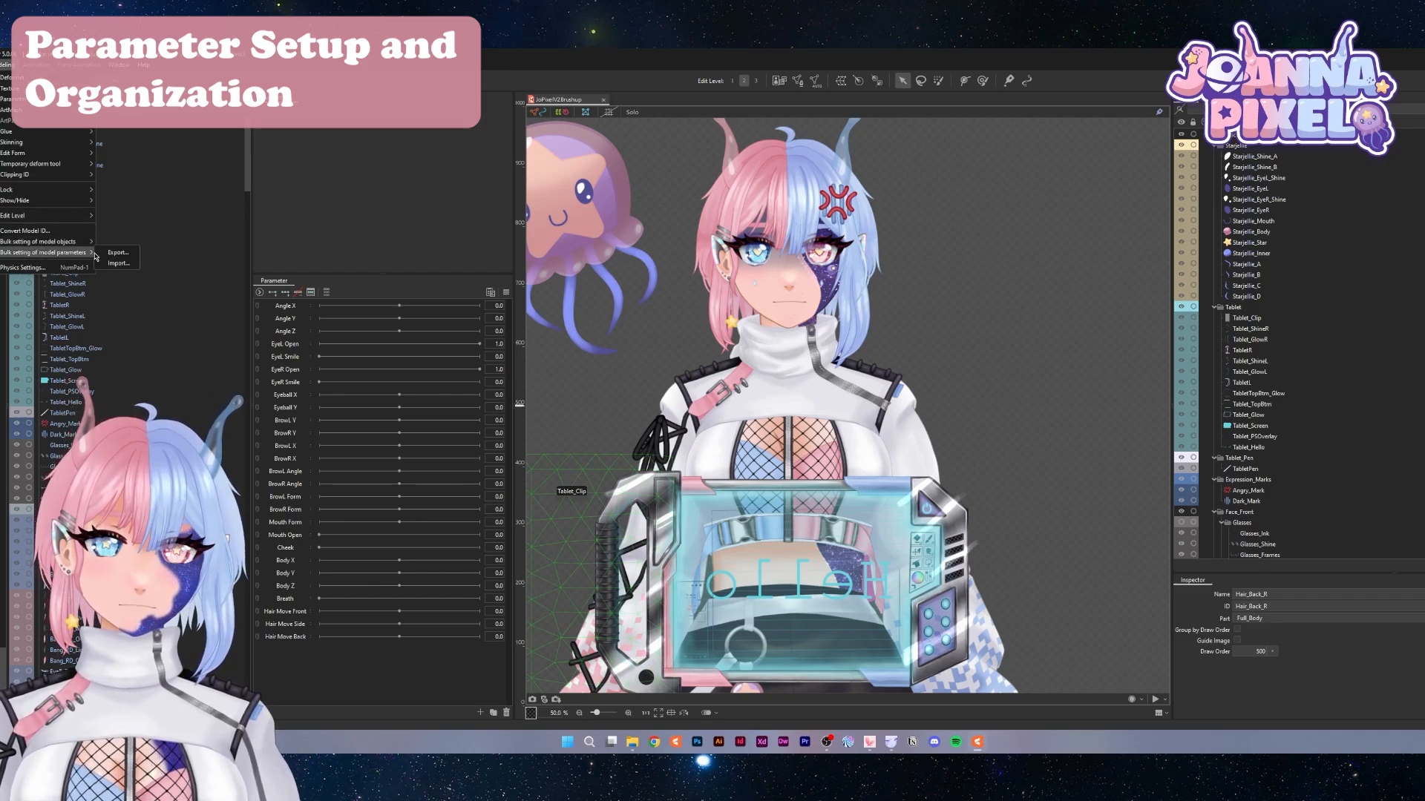
click(115, 253)
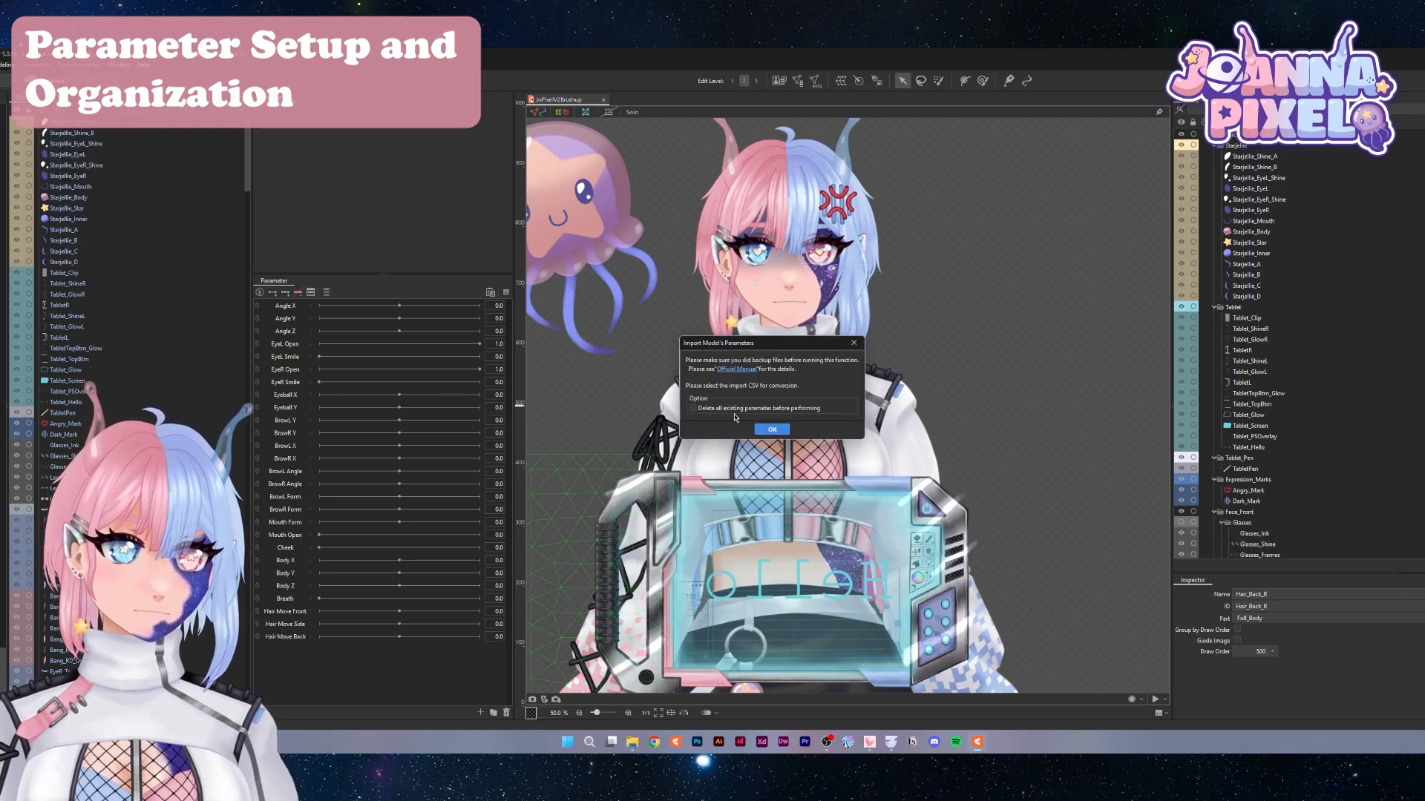
click(772, 430)
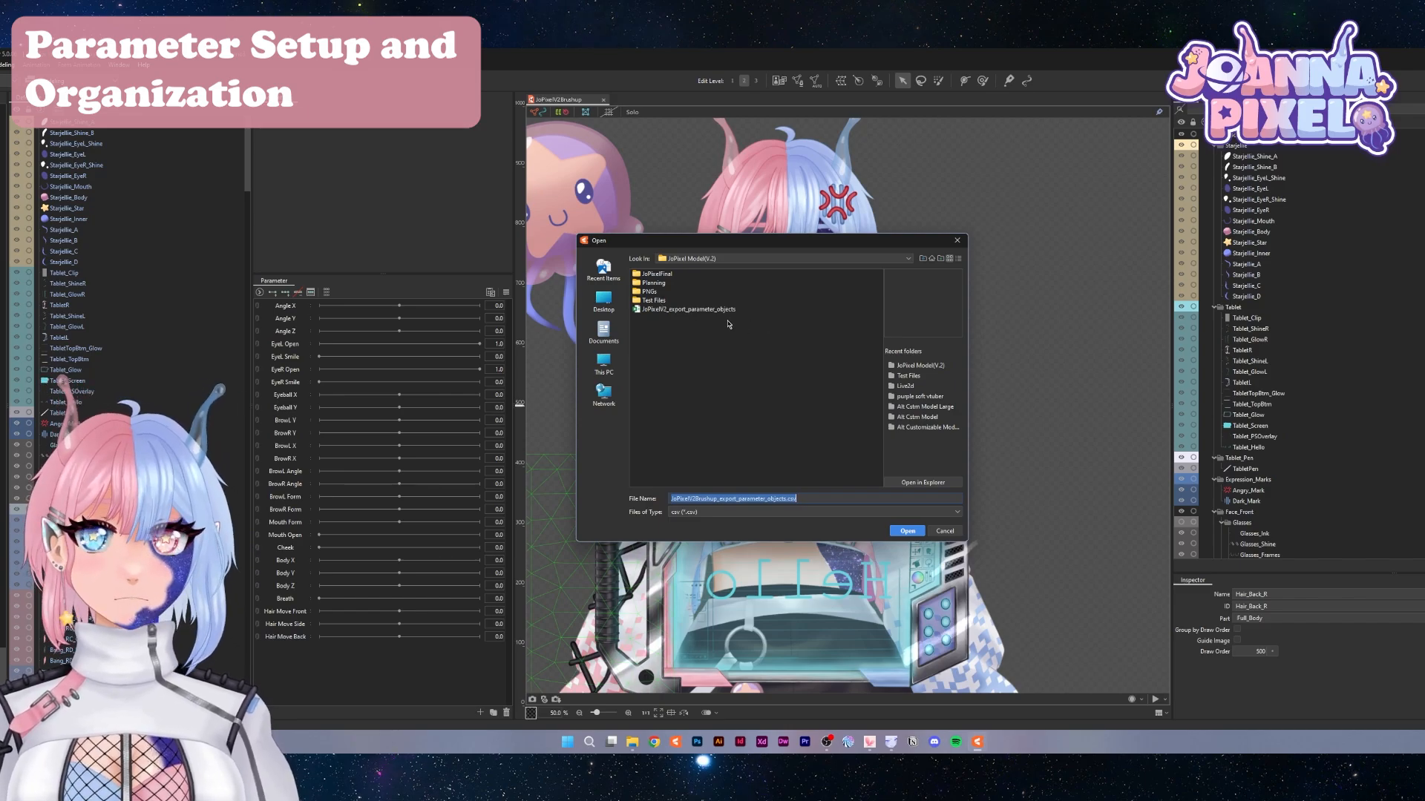
click(702, 310)
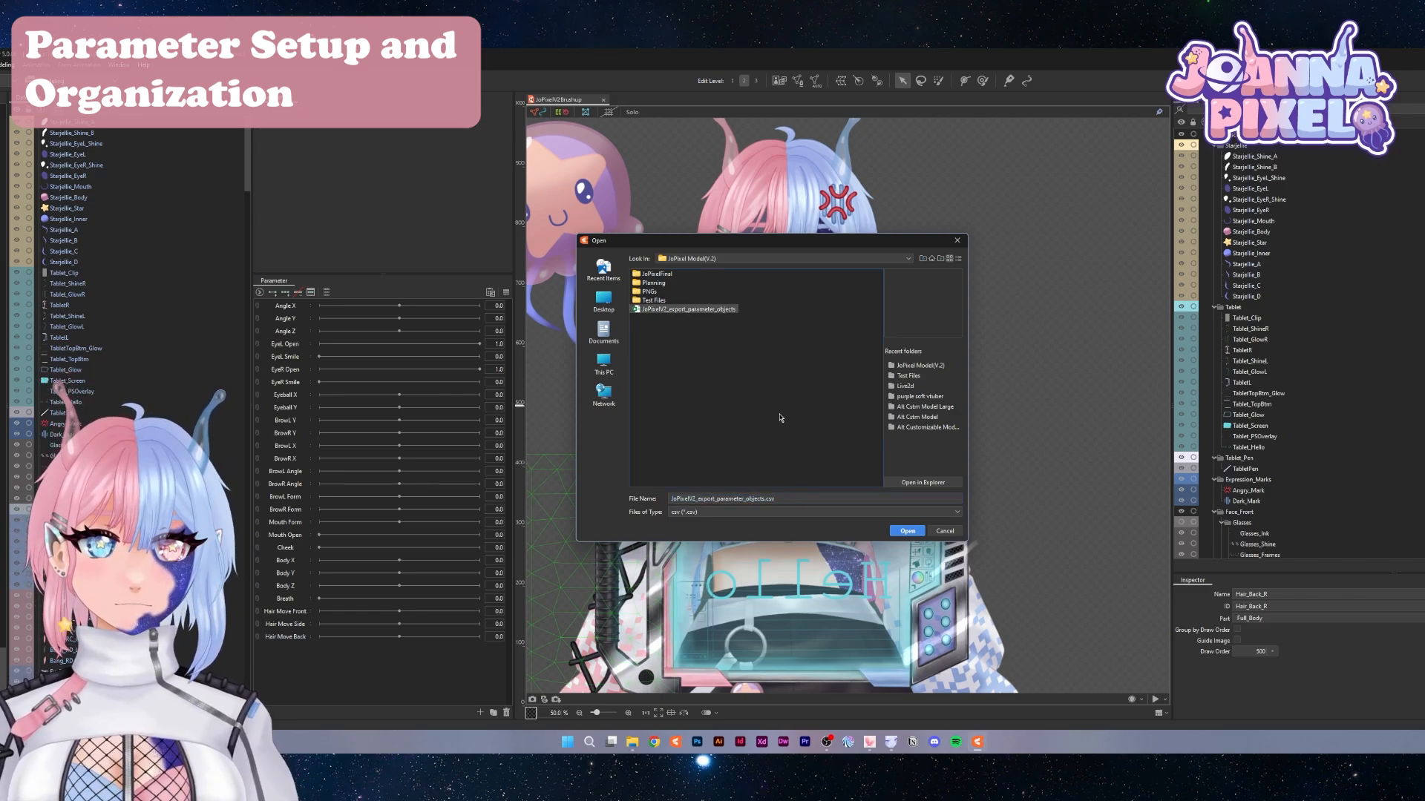
click(905, 531)
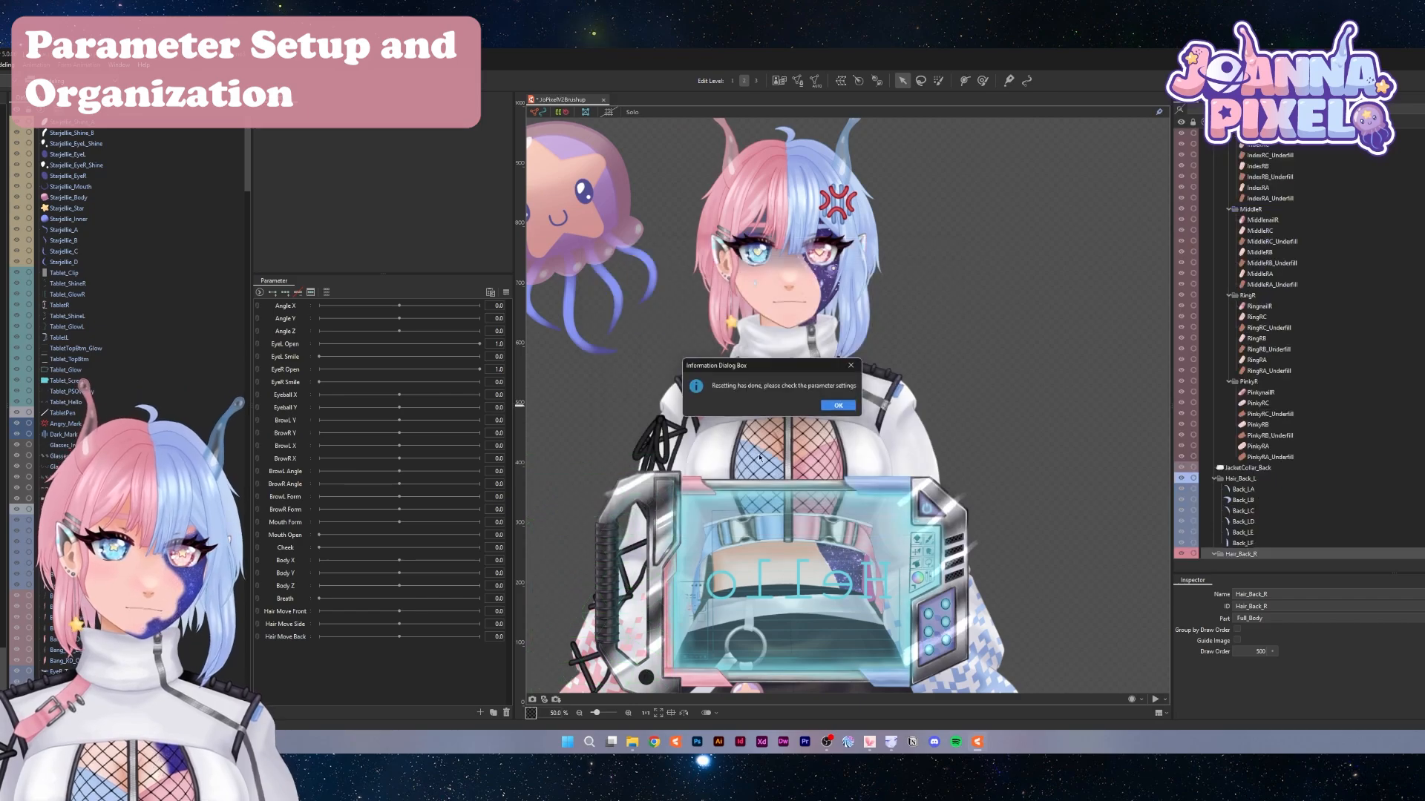
click(847, 411)
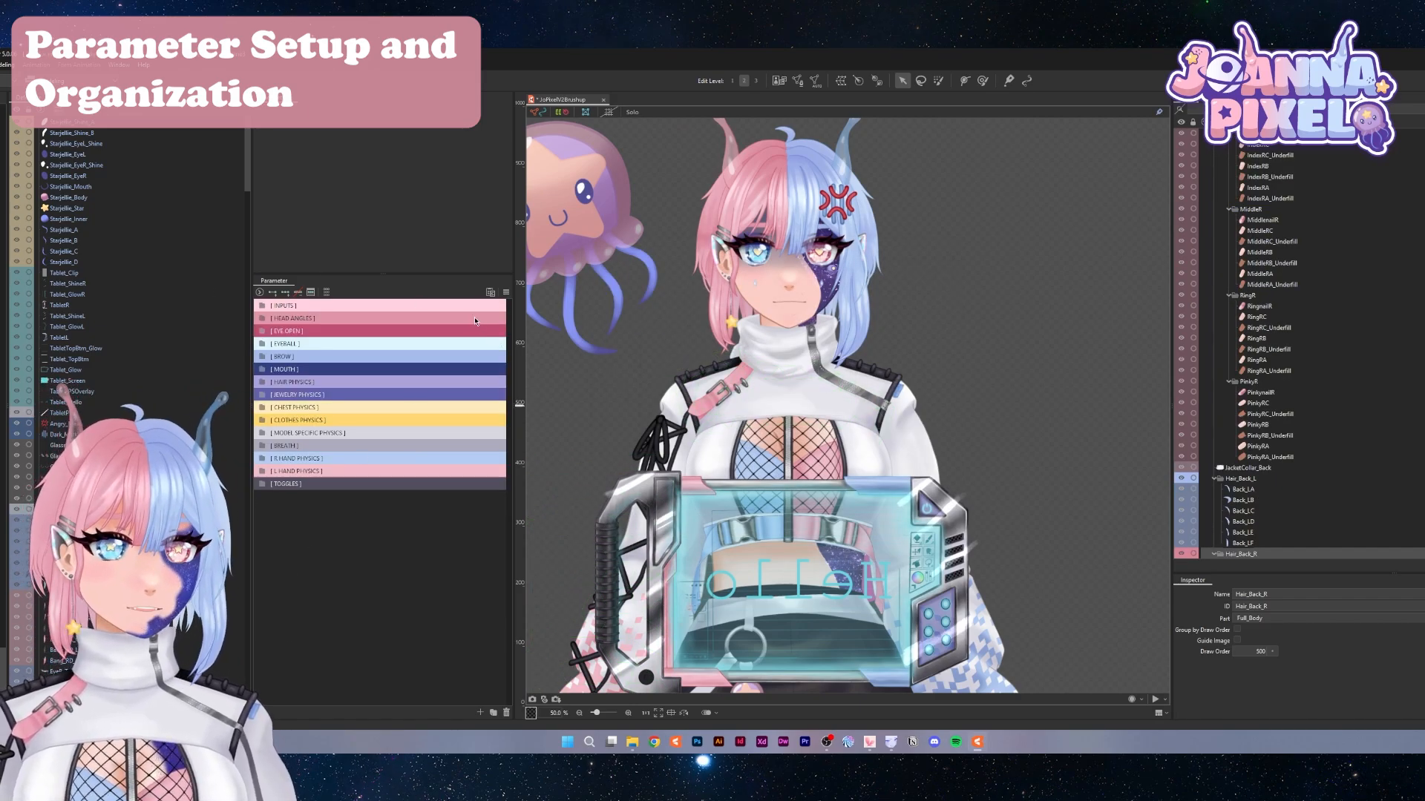
key(ctrl+z)
Move the Body X, Body Y and Body Z parameters to the start of the parameter list, above Angle X
click(288, 307)
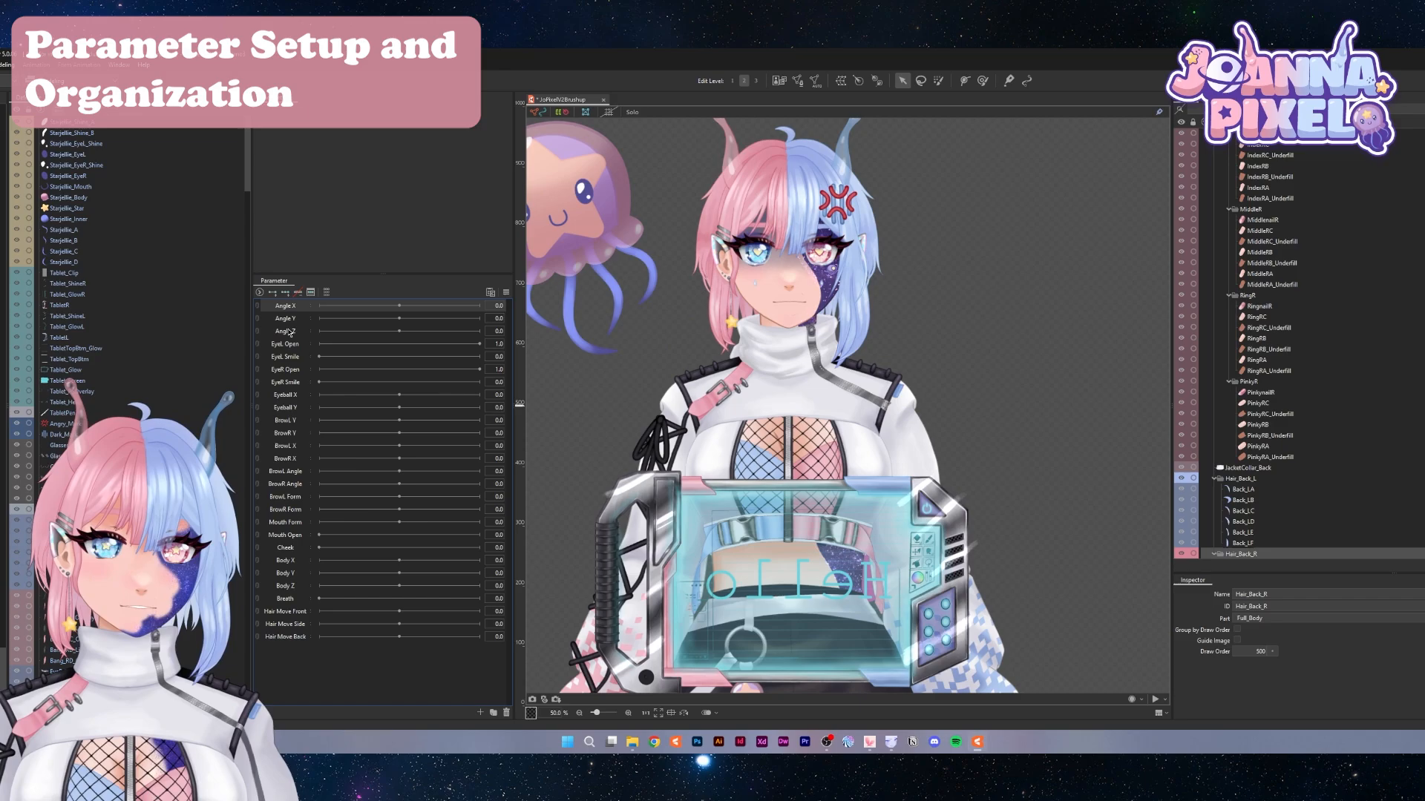
click(278, 562)
shift+click(289, 586)
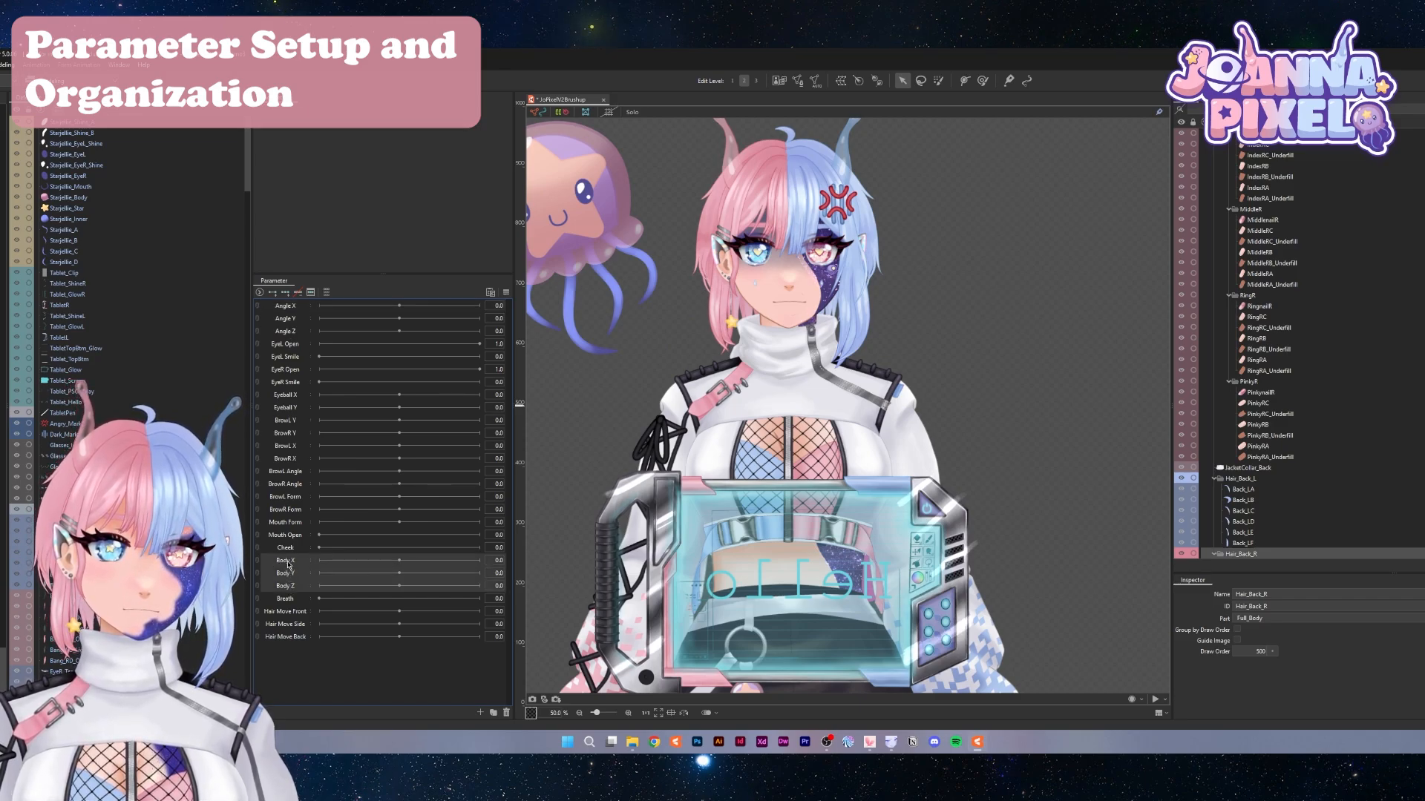
click(297, 293)
key(ctrl+z)
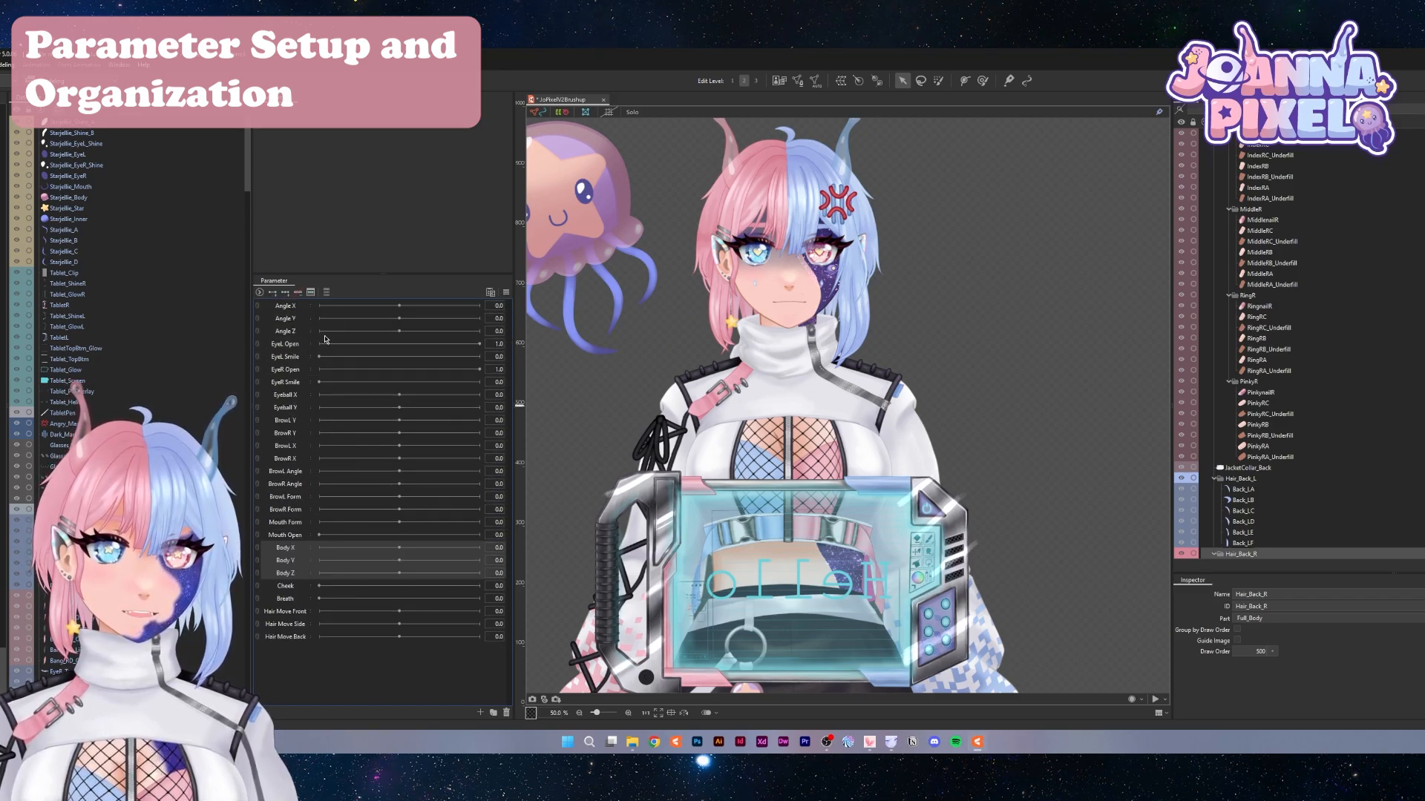
drag(282, 558, 288, 304)
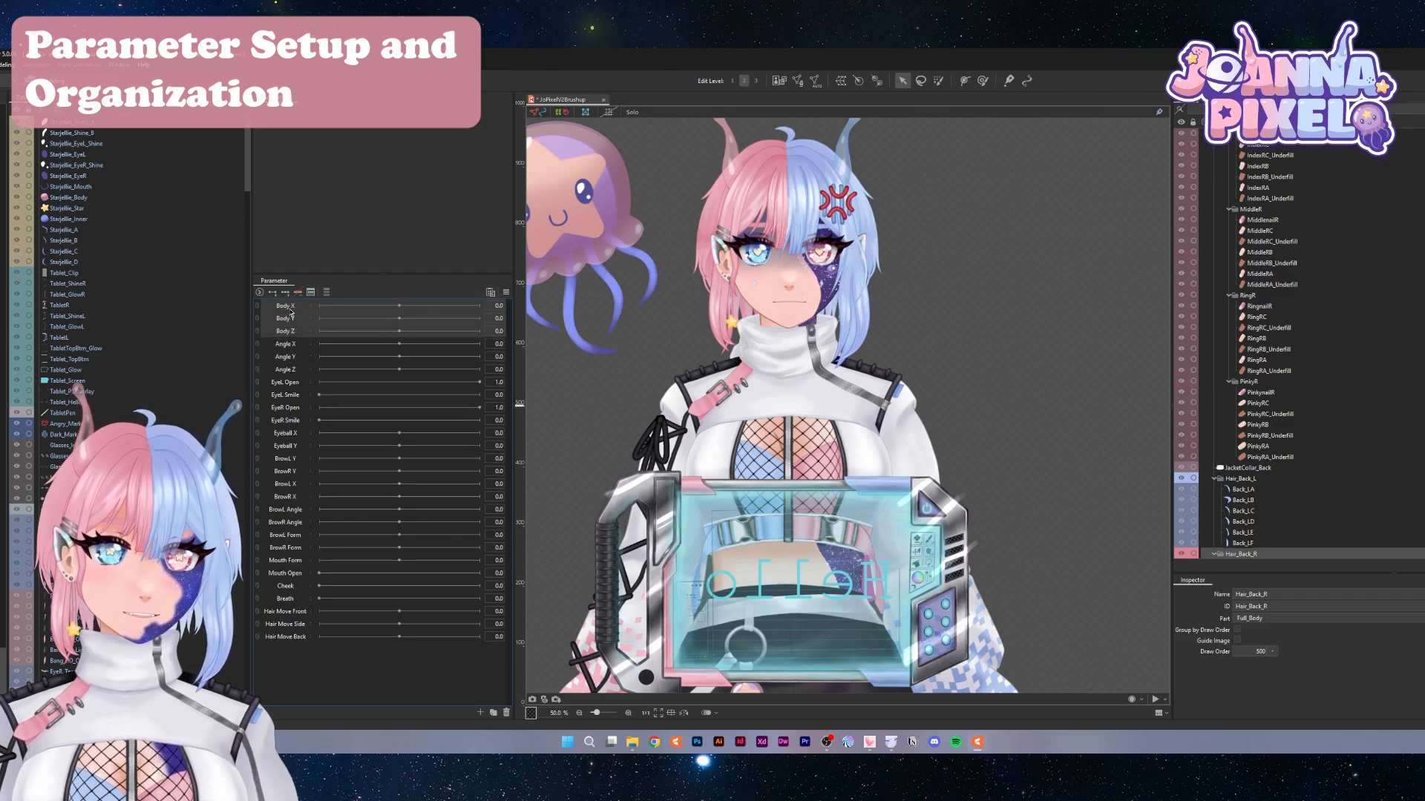
Add a parameter folder above Body X and name it "[ INPUTS ]"
click(290, 322)
click(493, 712)
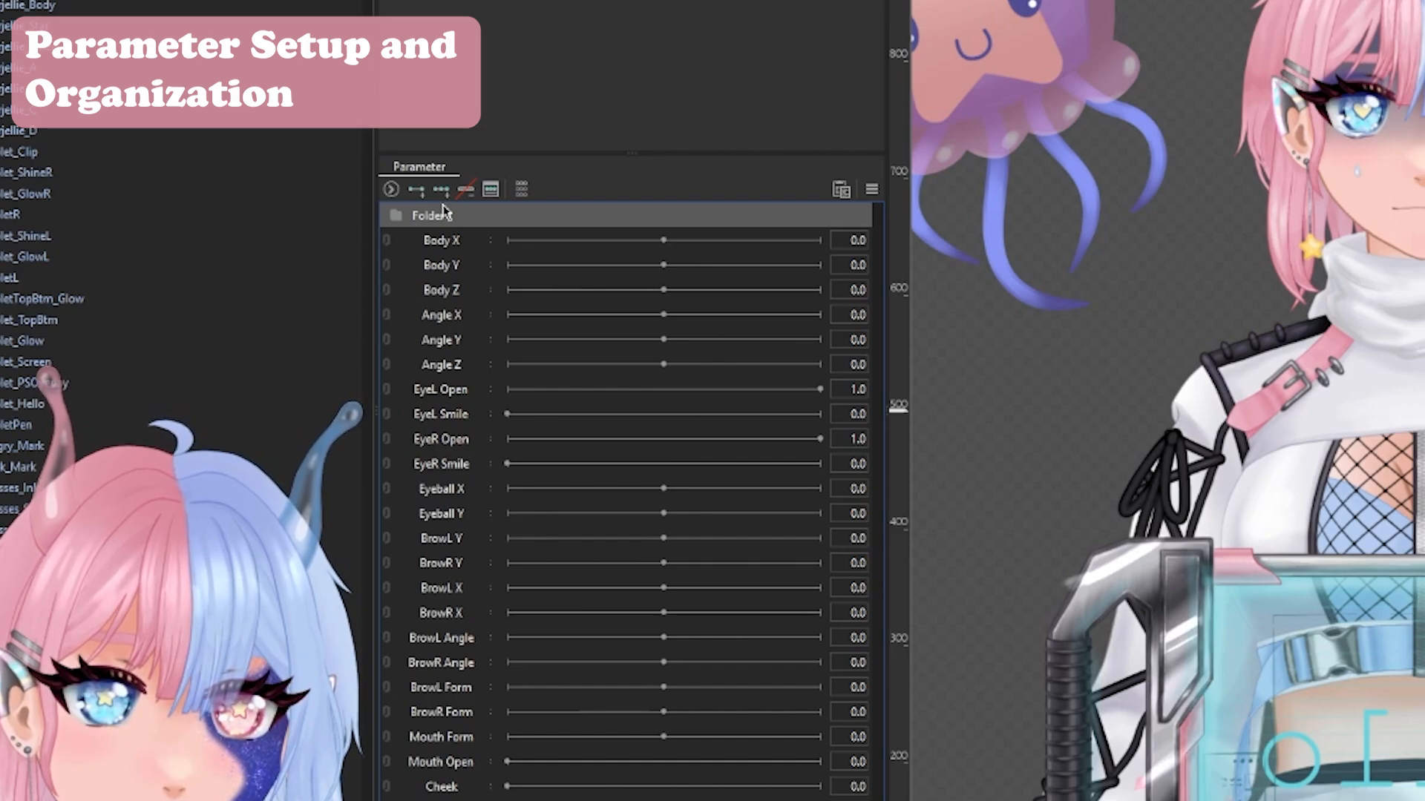
double_click(434, 214)
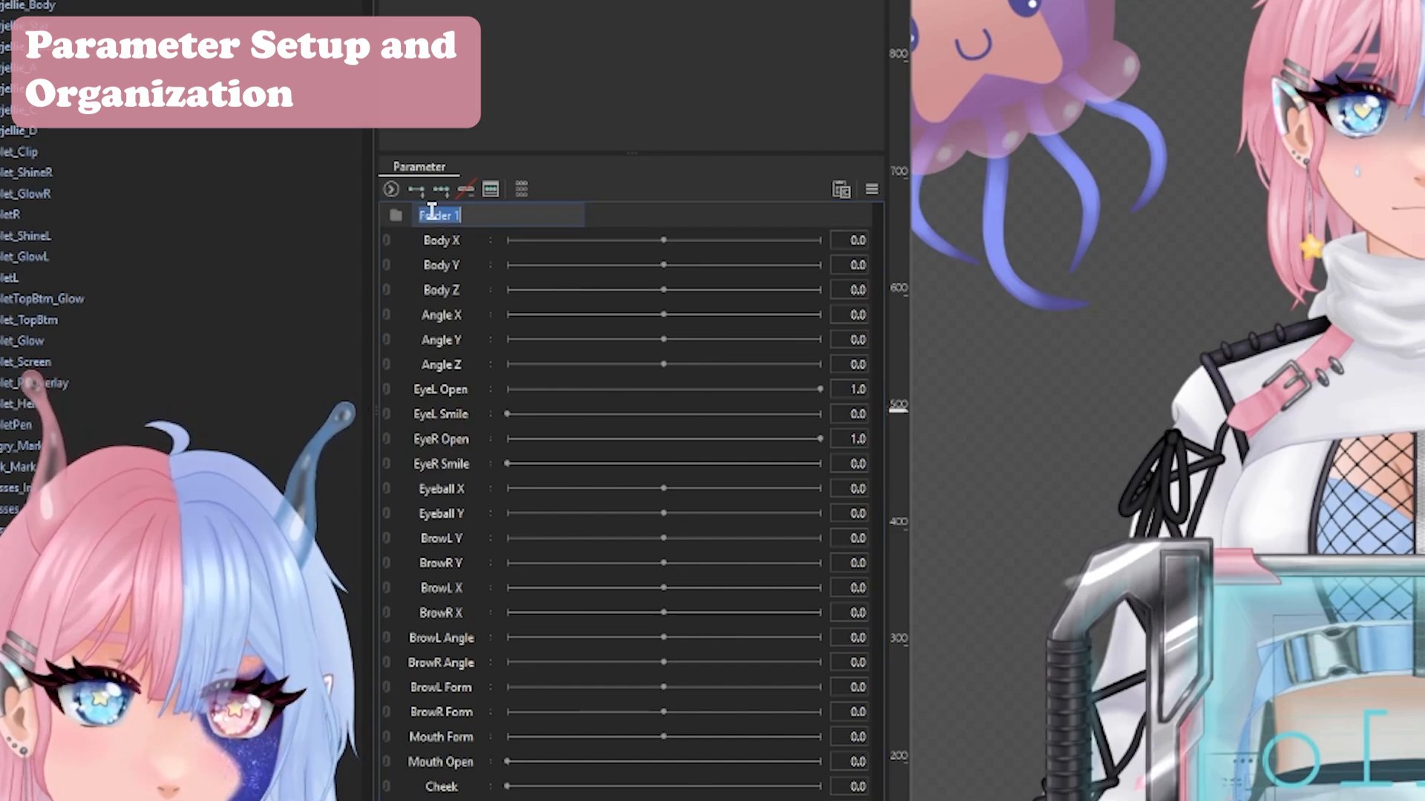
key(BackSpace)
text([)
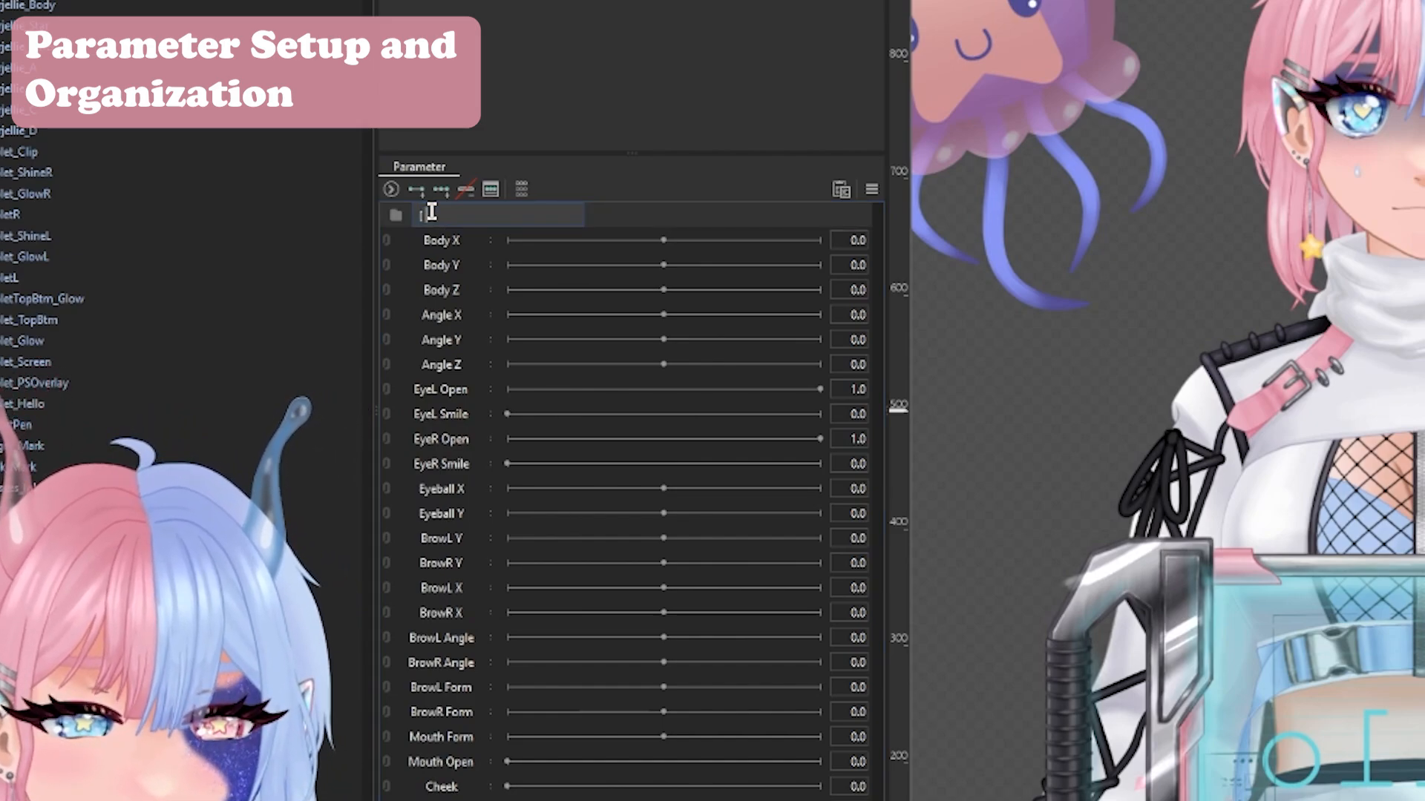
text( MOPUTS)
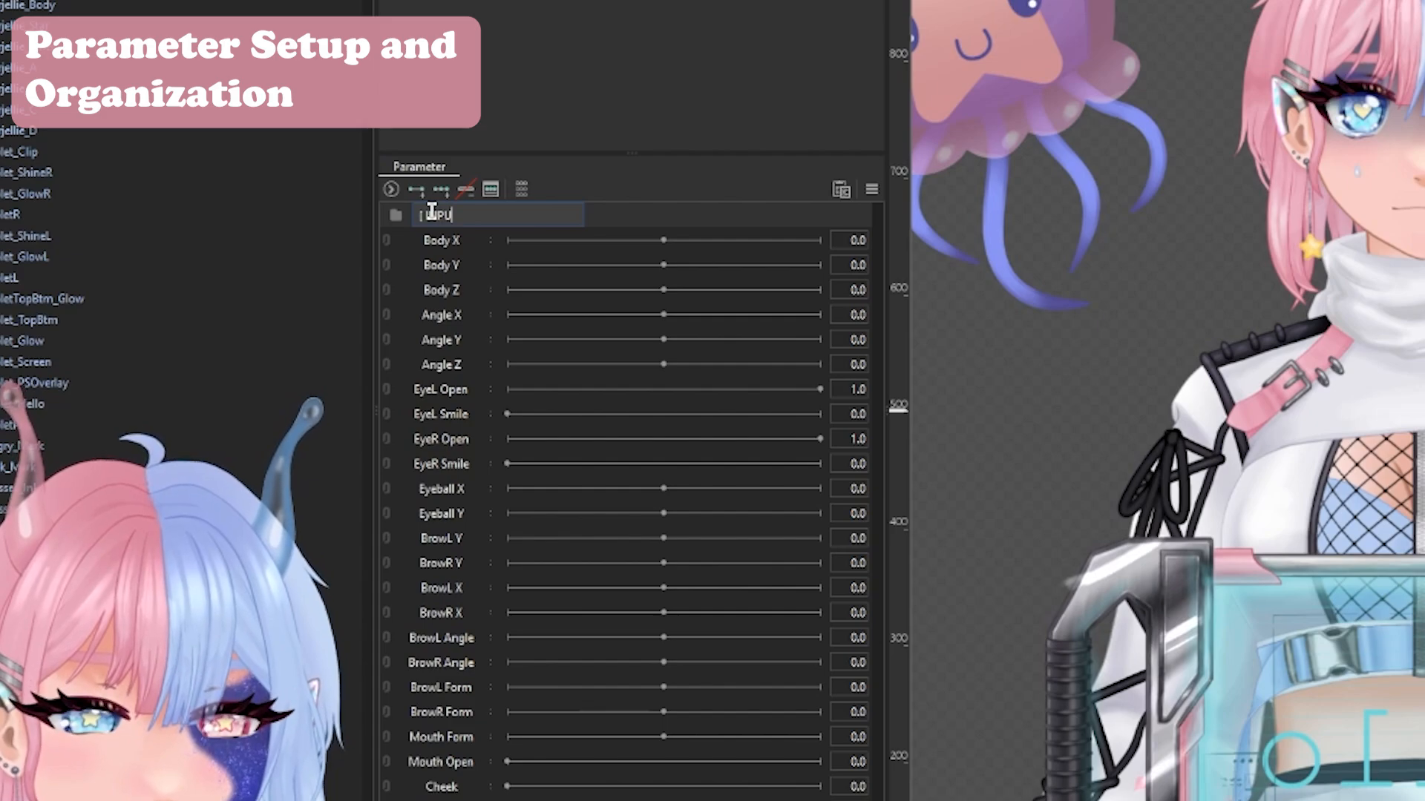
text( ])
key(Return)
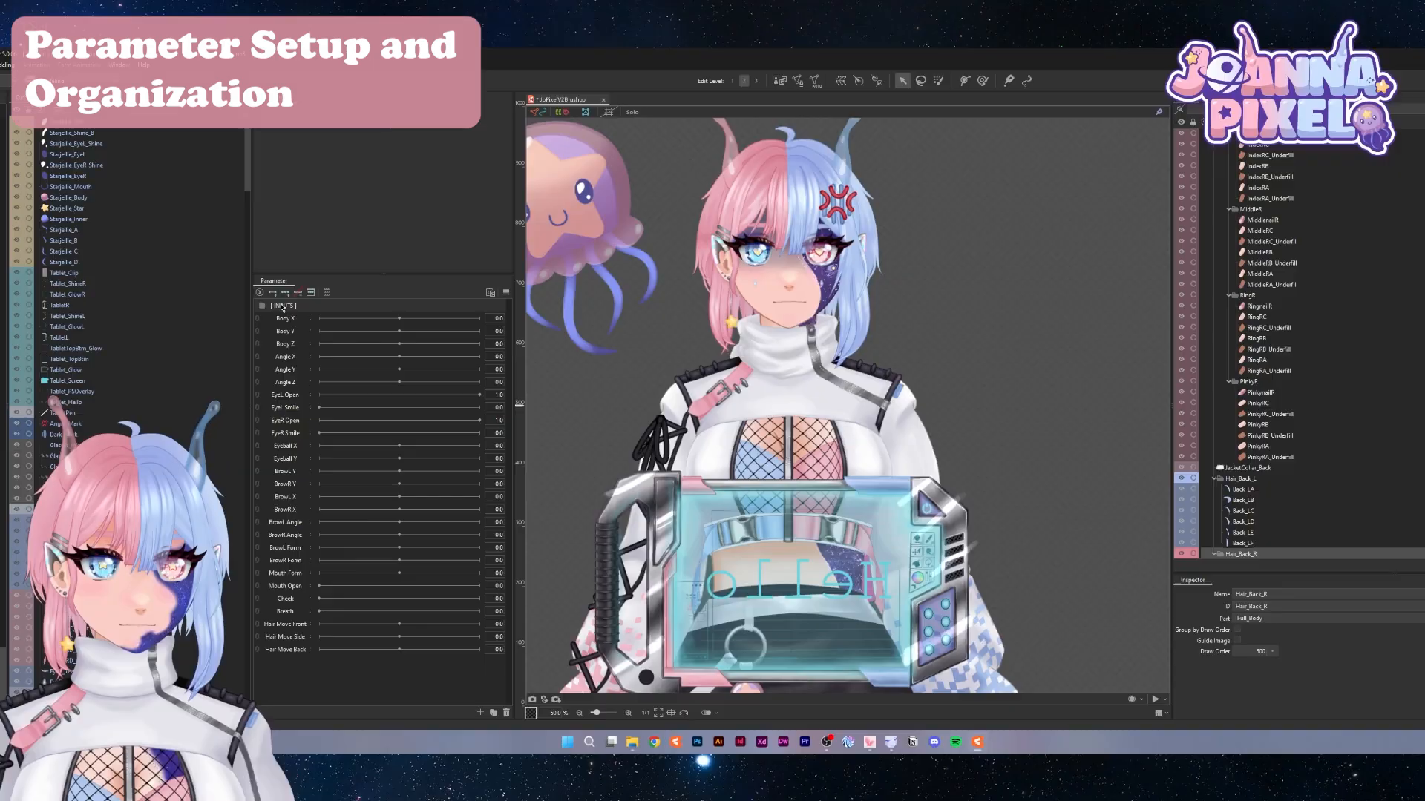
Set the [ INPUTS ] folder's label color to E29BAD and move Body X, Y, Z and Angle X, Y, Z into it
right_click(451, 305)
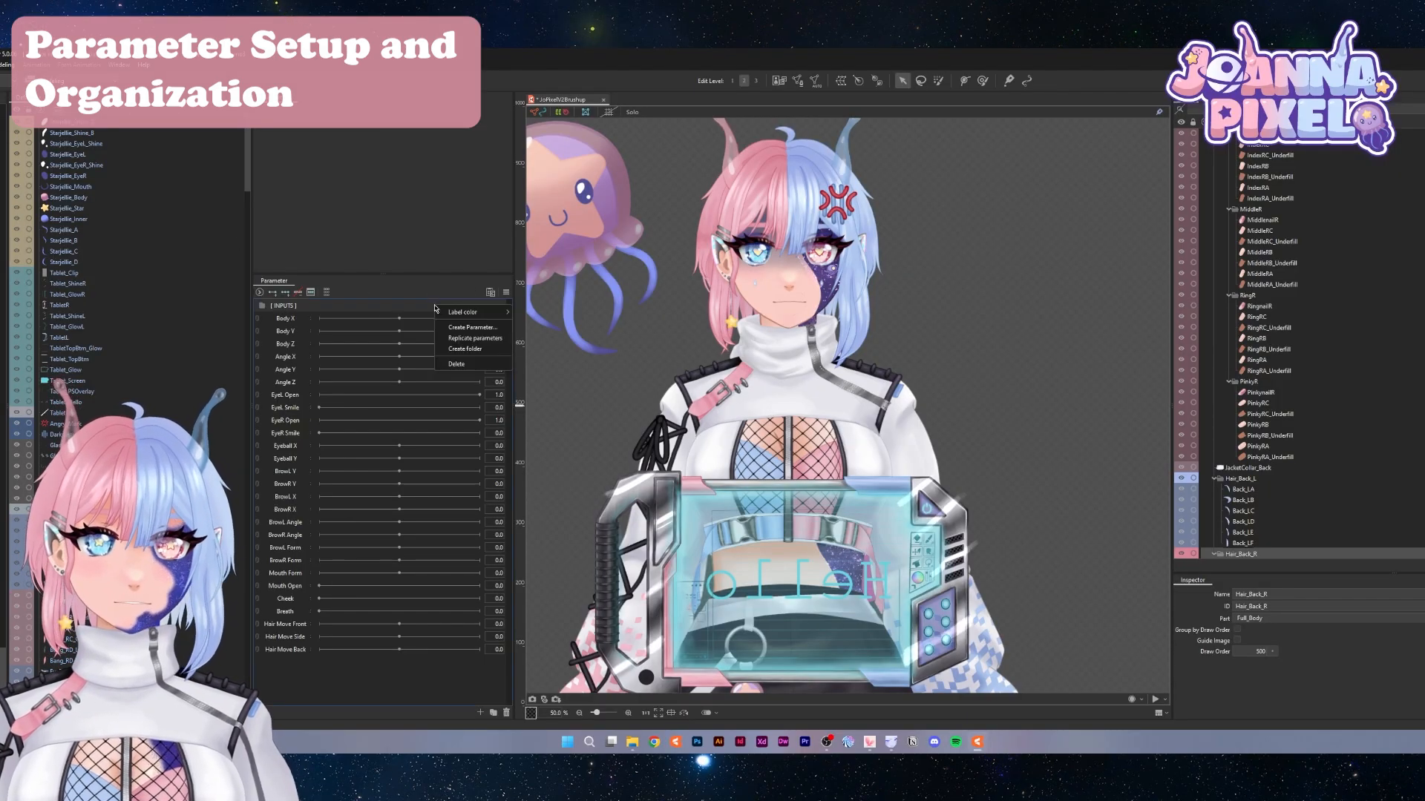
mouse_move(479, 312)
click(546, 398)
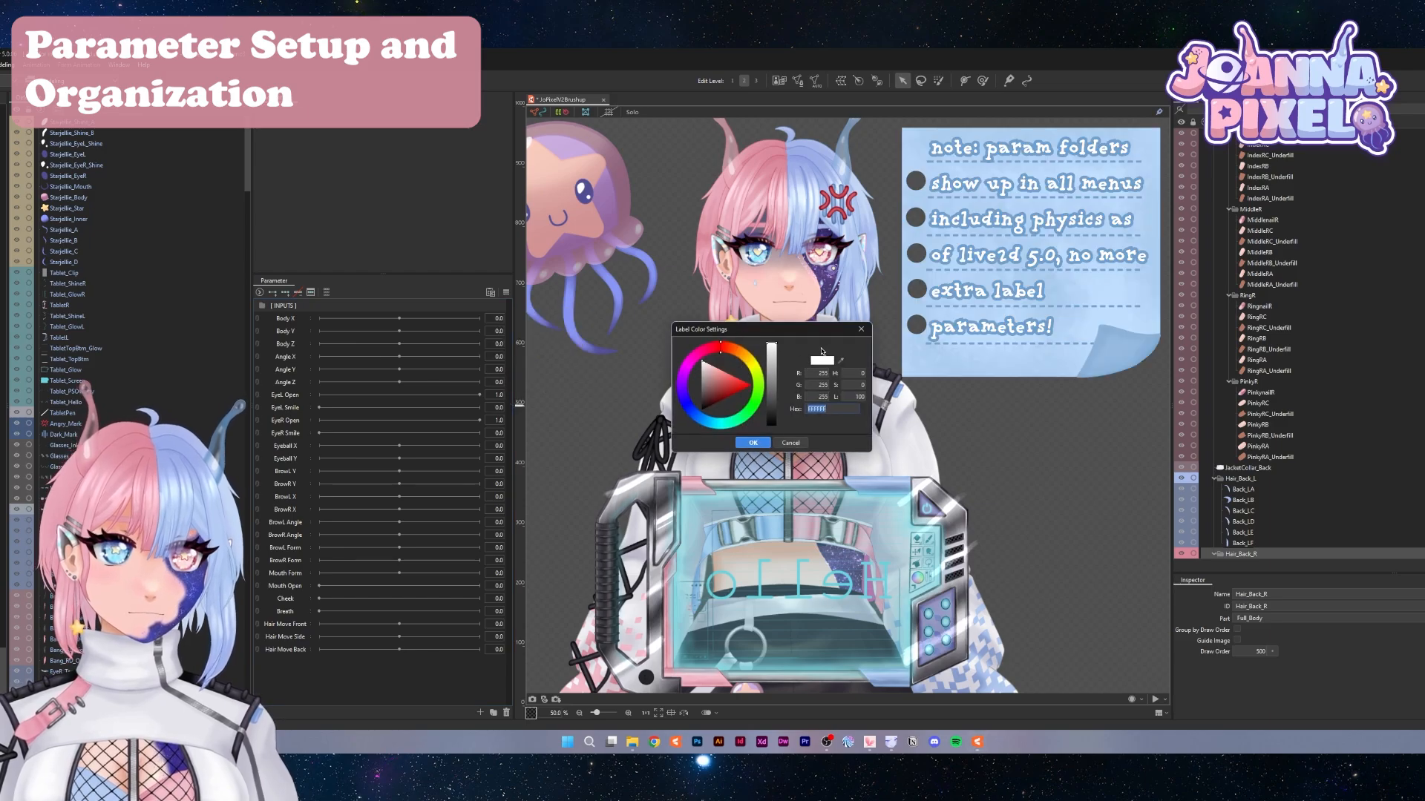
text(E29BAD)
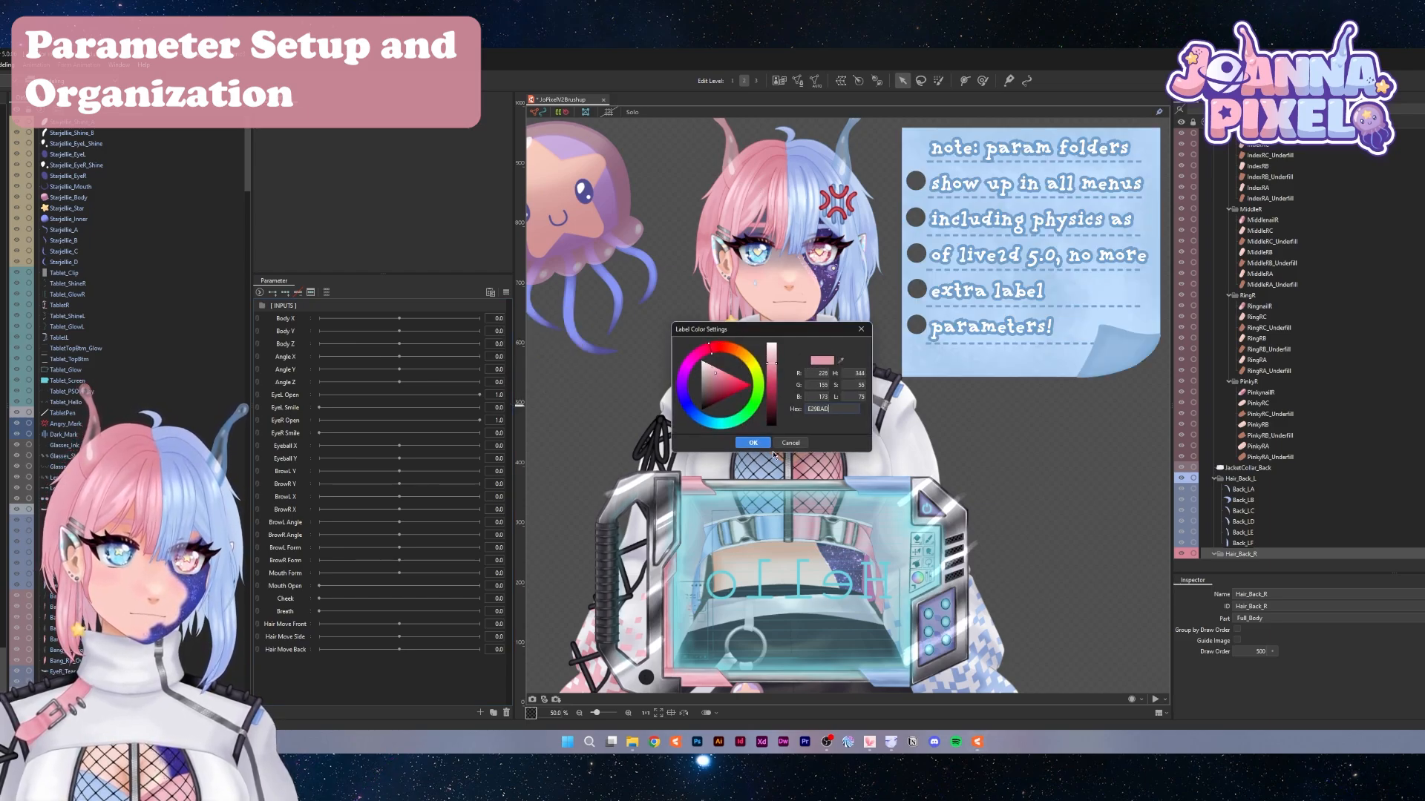
click(754, 445)
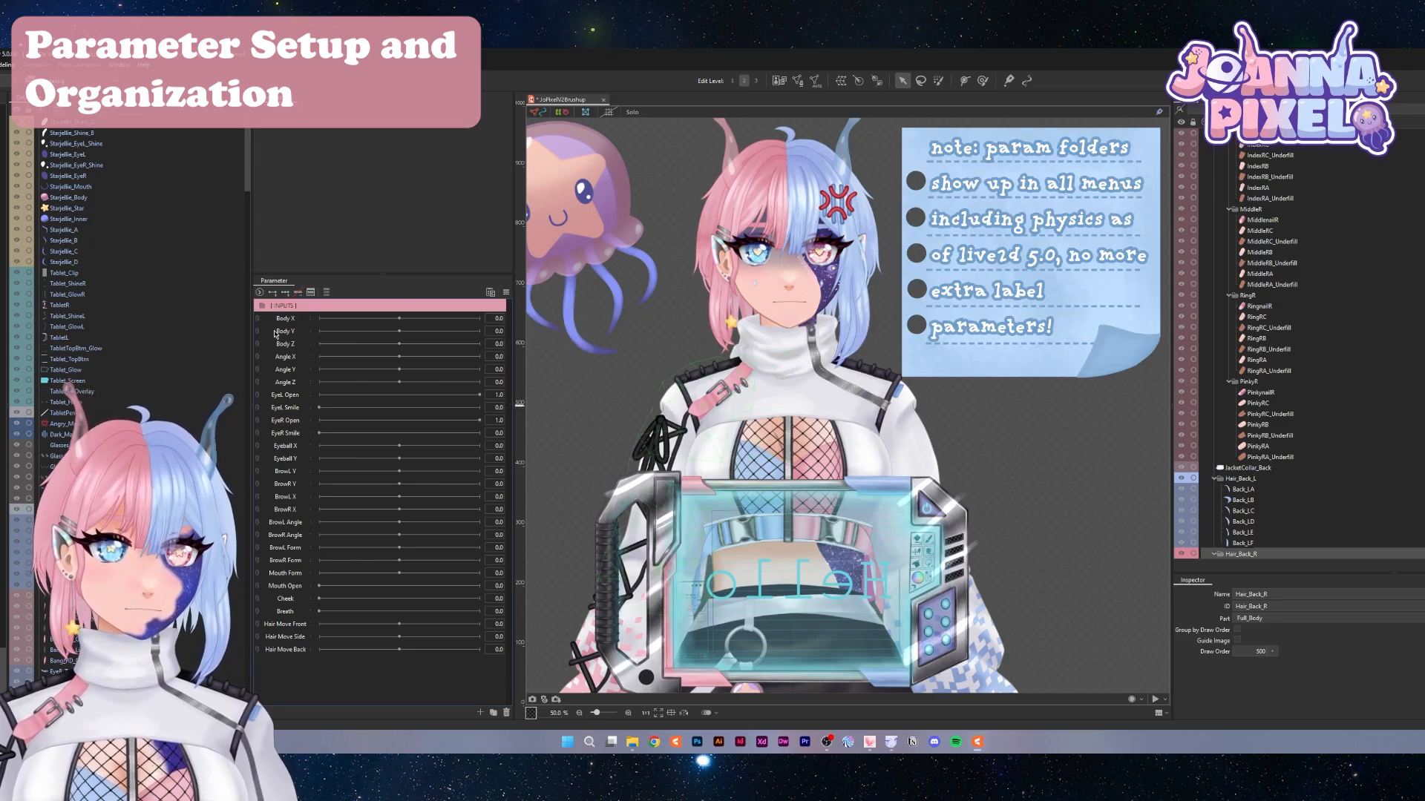
shift+click(288, 383)
drag(290, 320, 290, 305)
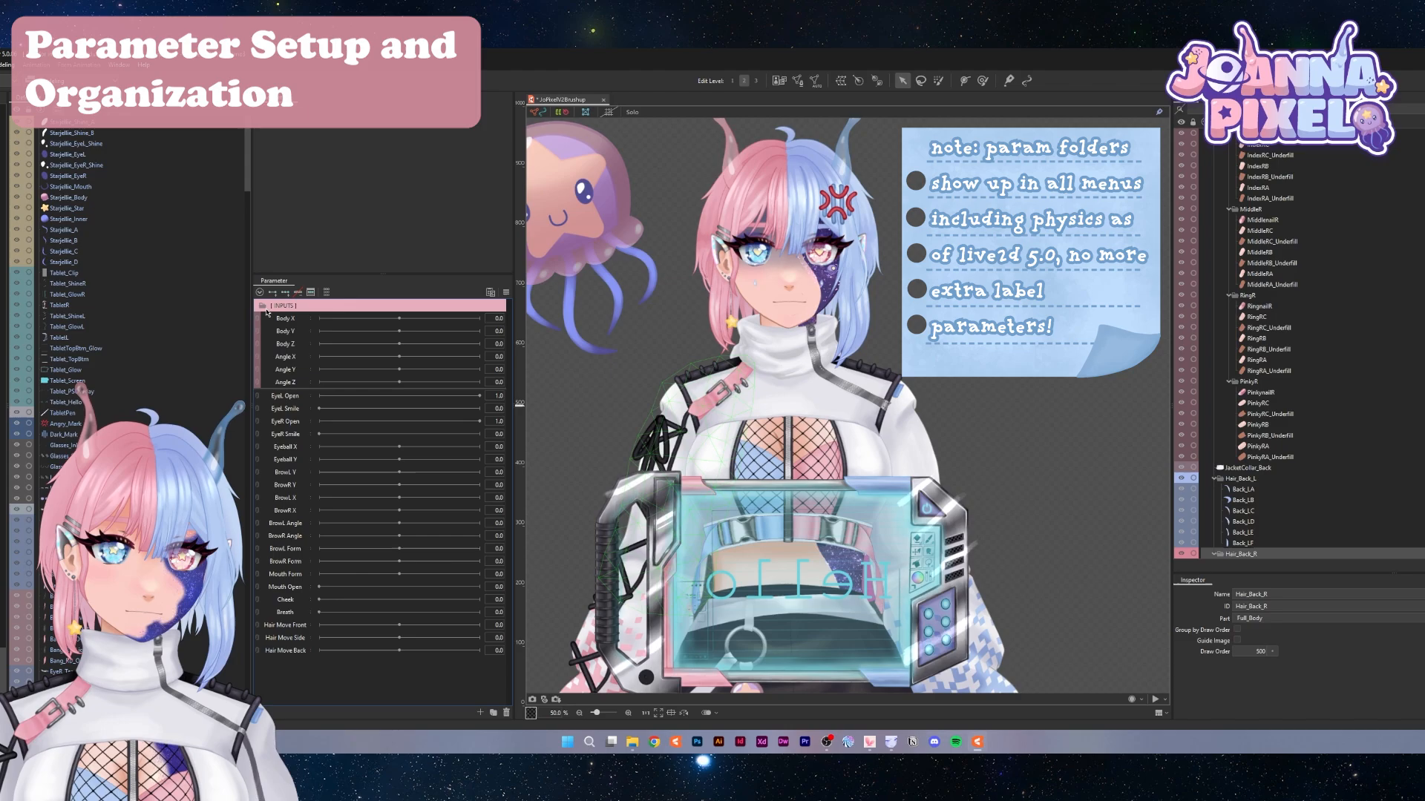
Add a parameter folder directly below [ INPUTS ] and name it "[ ANGLE PHYS ]"
click(493, 712)
double_click(276, 319)
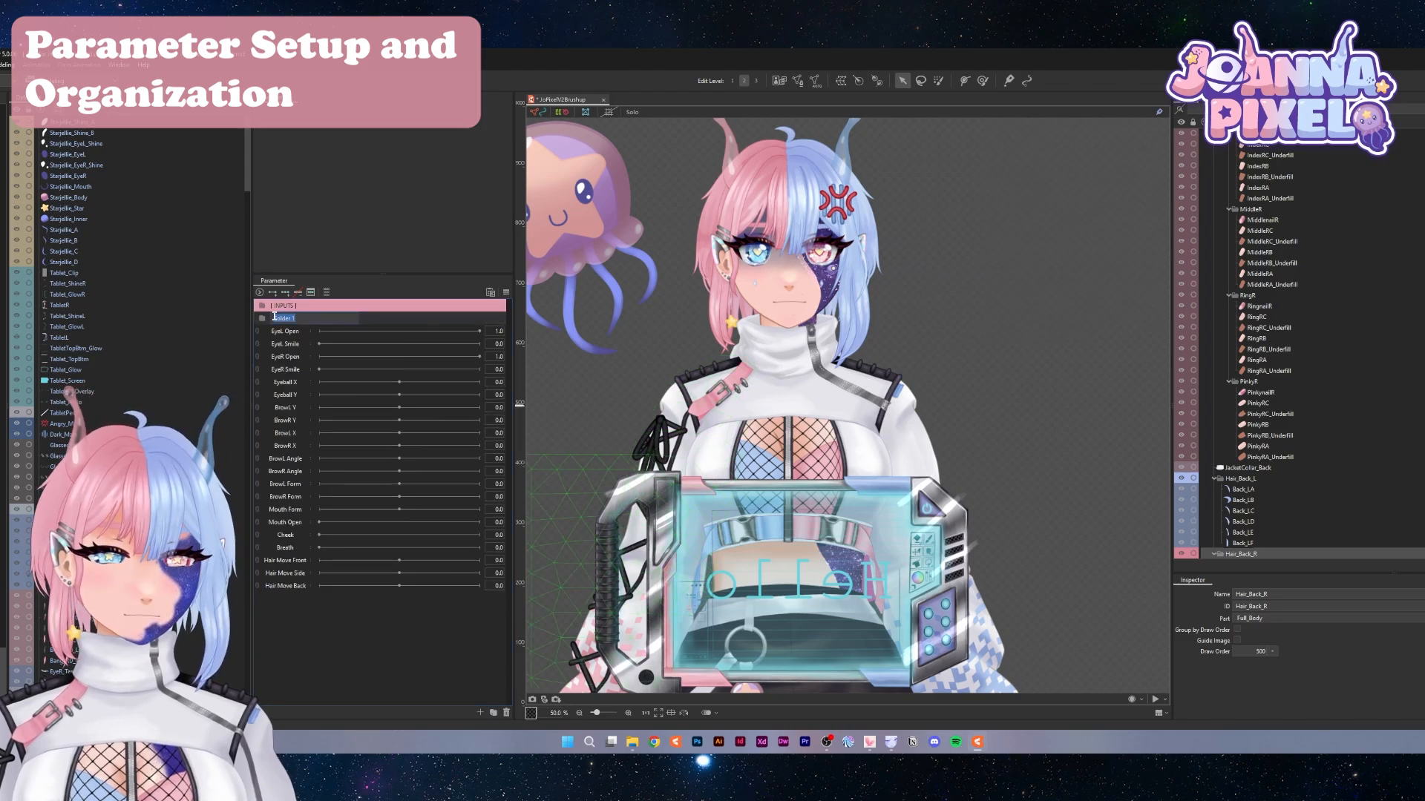
key(BackSpace)
text([ ANGLE PHYS)
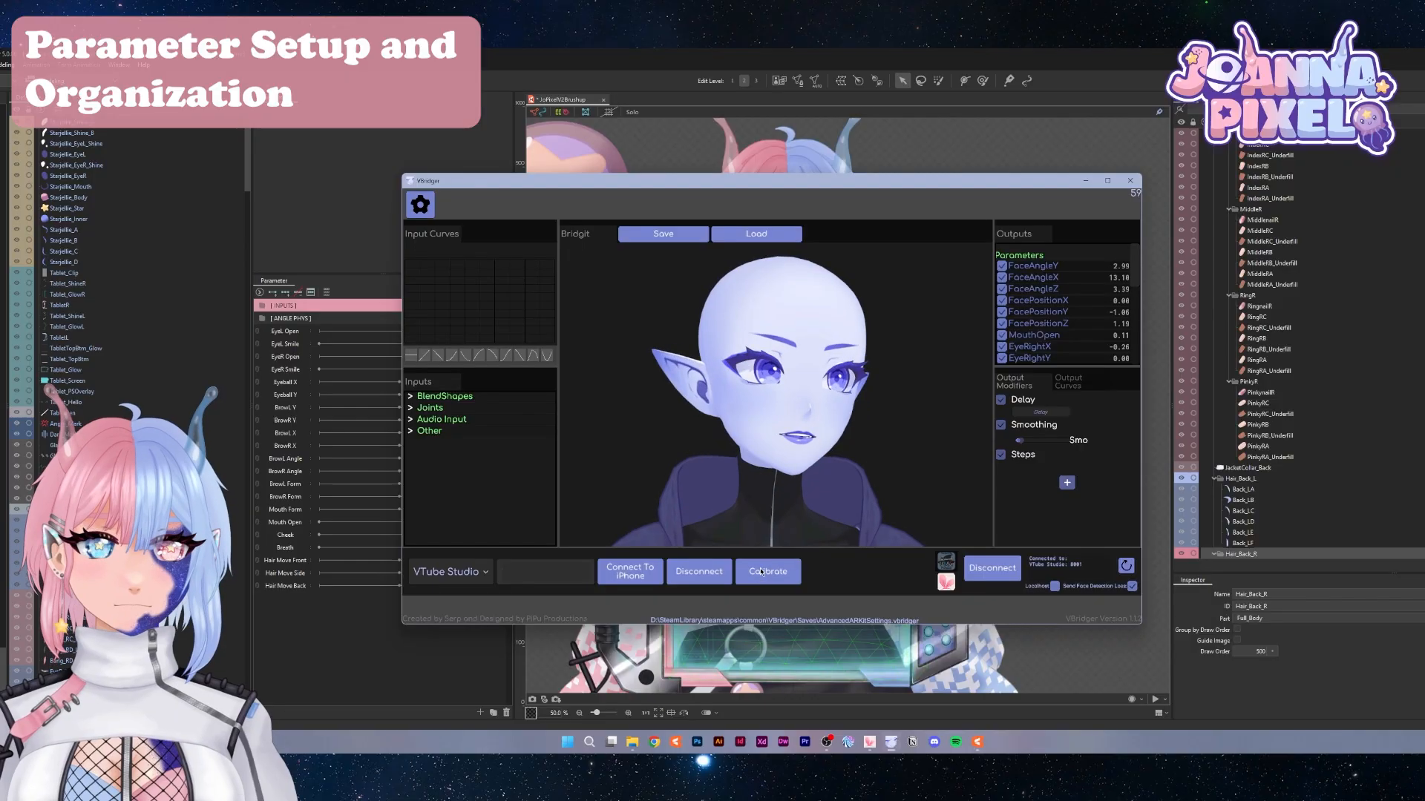
Switch to Live2D Cubism, duplicate the Angle X, Y and Z parameters, and move the copies into the [ ANGLE PHYS ] folder
click(939, 55)
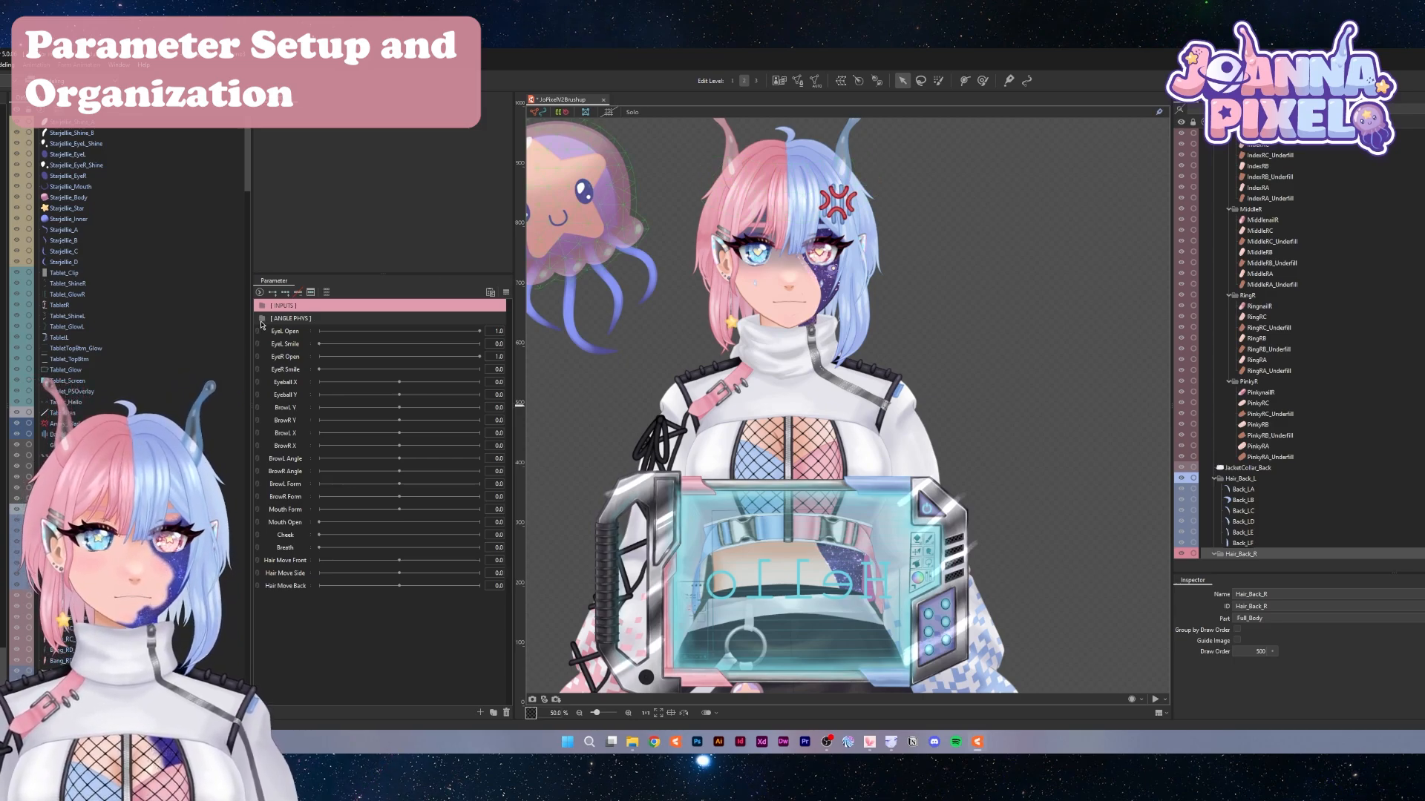
scroll(1038, 232, down, 1)
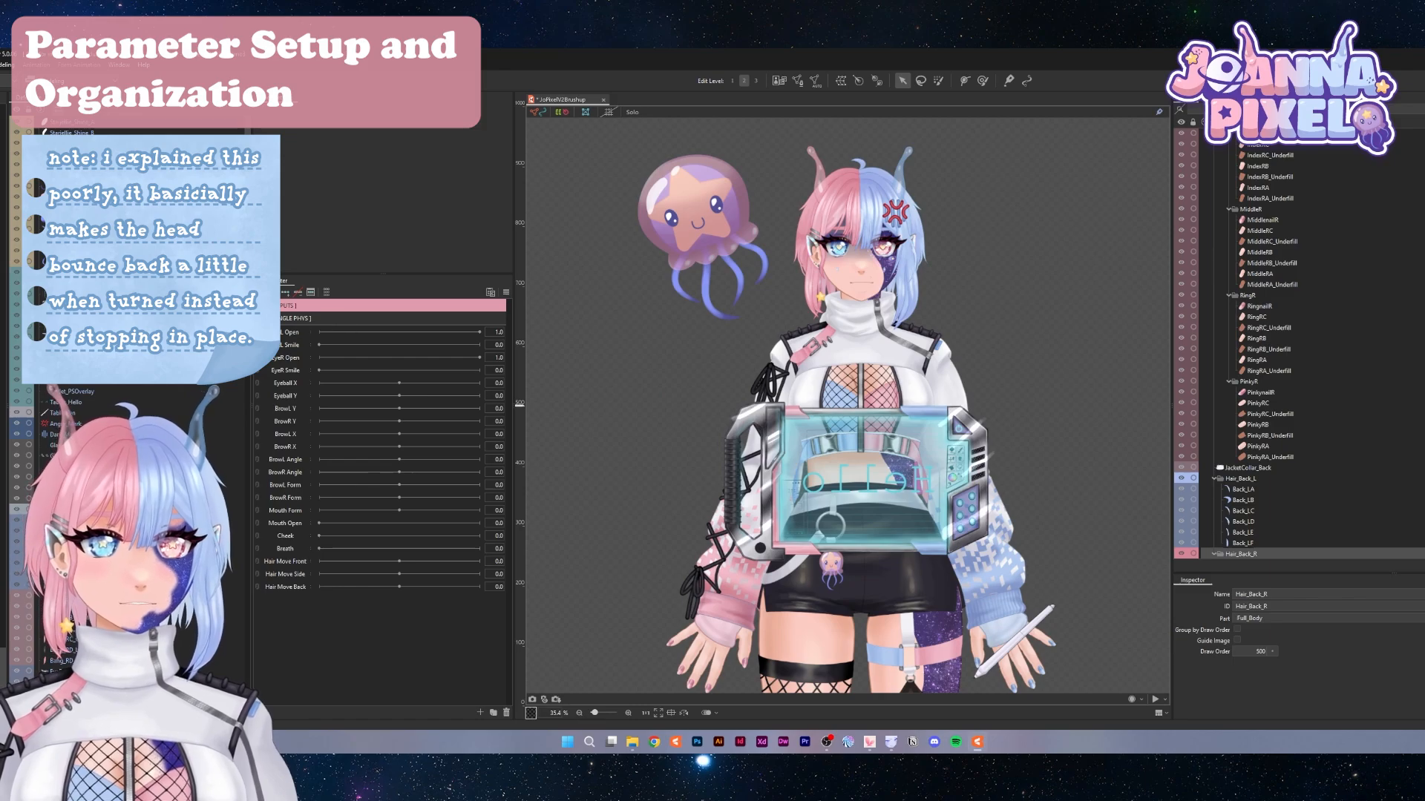
click(259, 306)
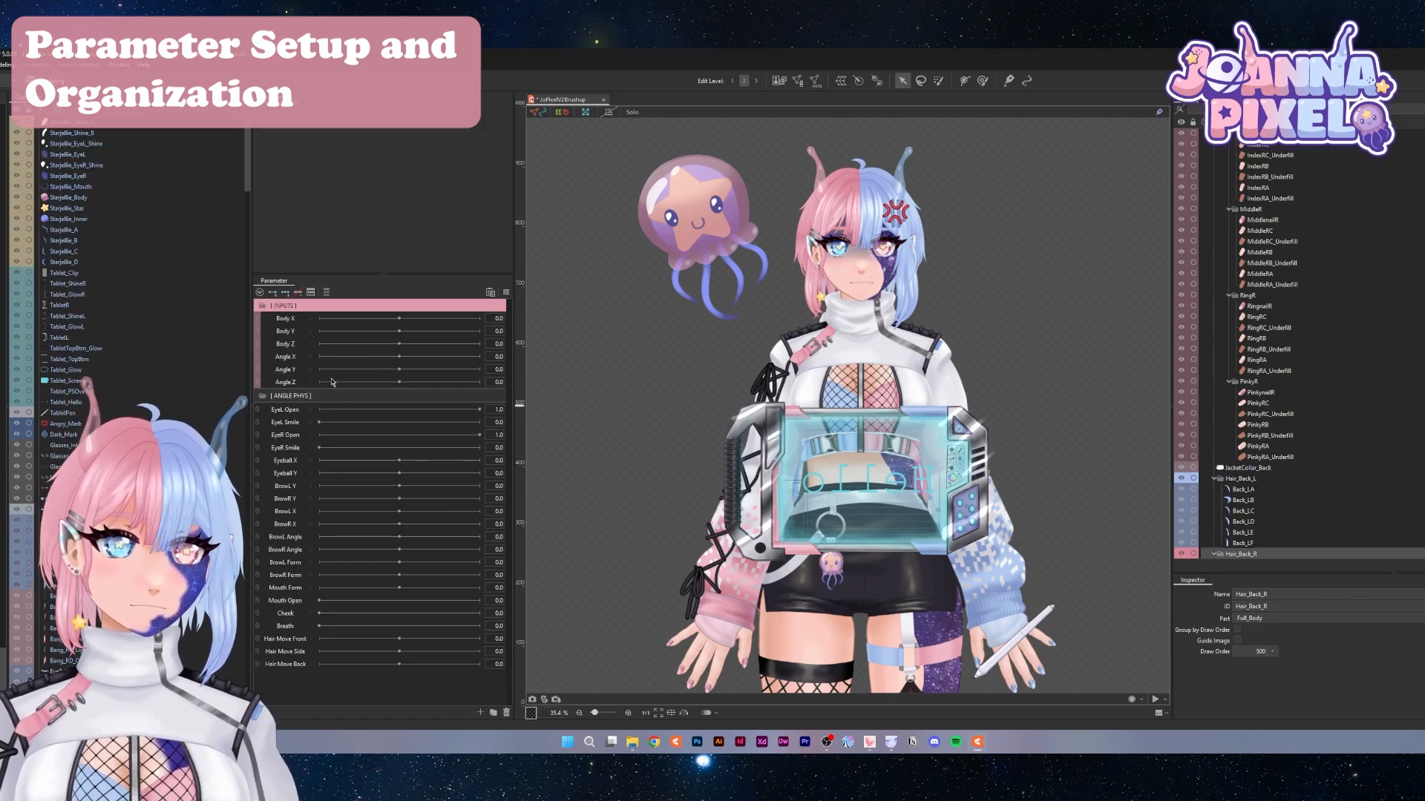
right_click(295, 358)
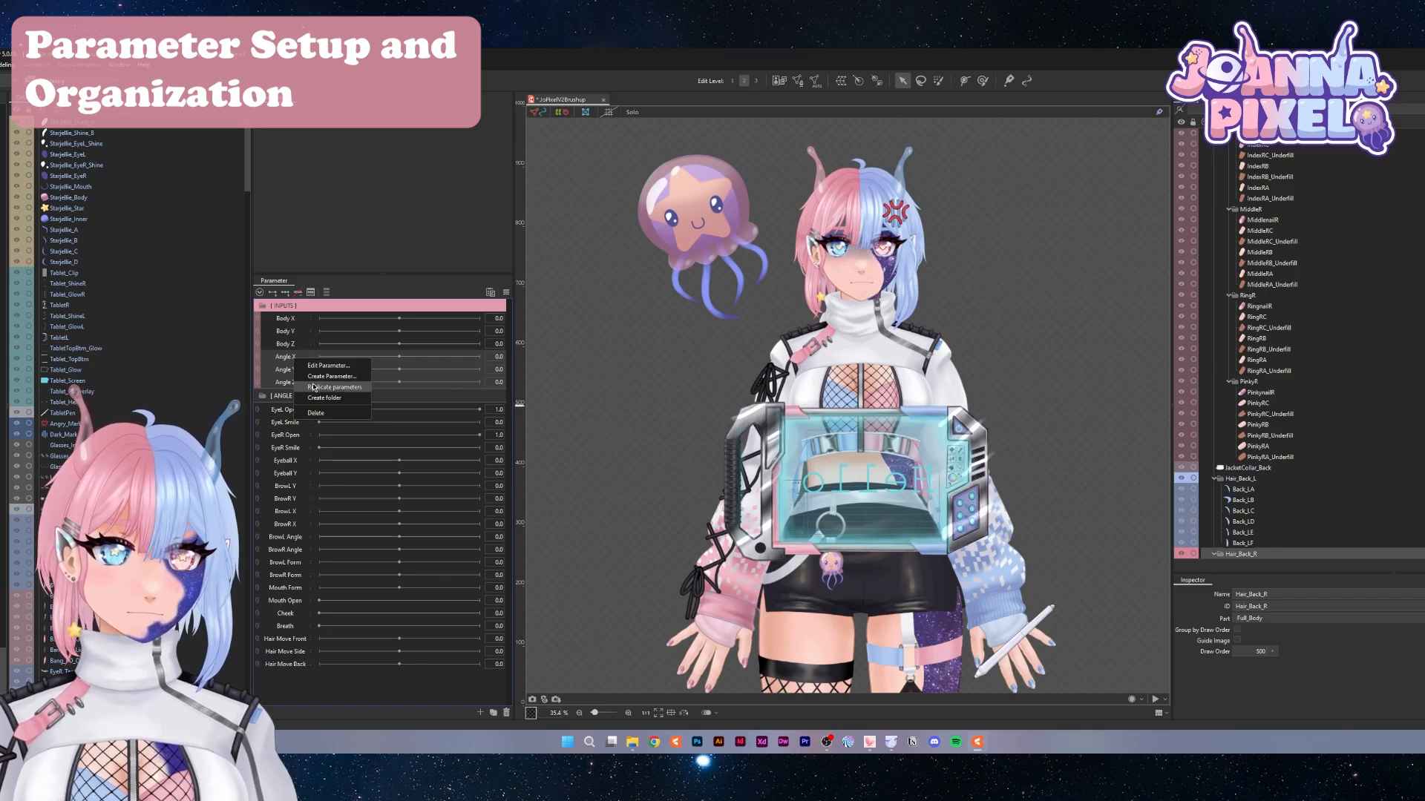
click(298, 371)
drag(290, 377, 287, 415)
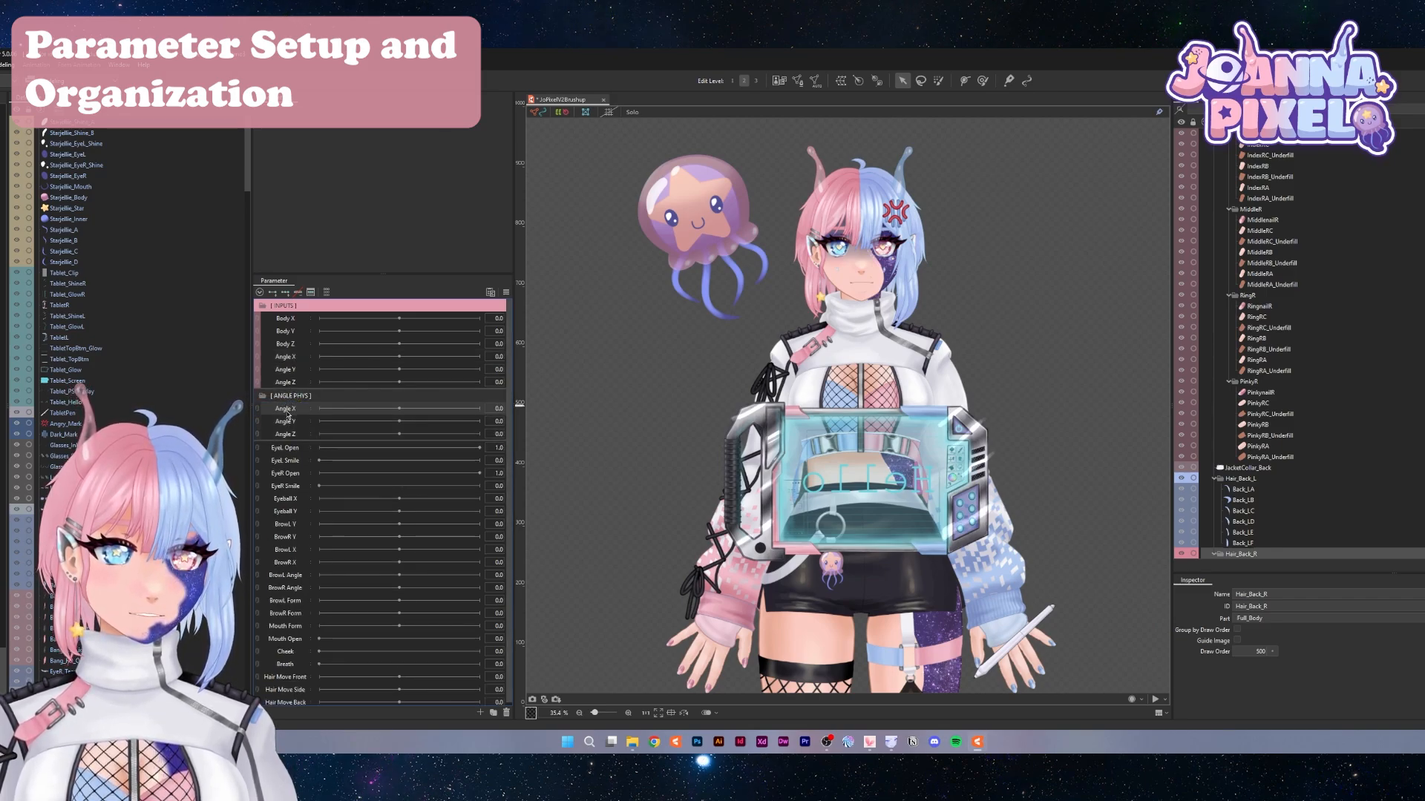
Rename the duplicated Angle X parameter as Angle X Phys and set its ID to ParamAngleXPhys
right_click(288, 416)
click(312, 419)
click(801, 341)
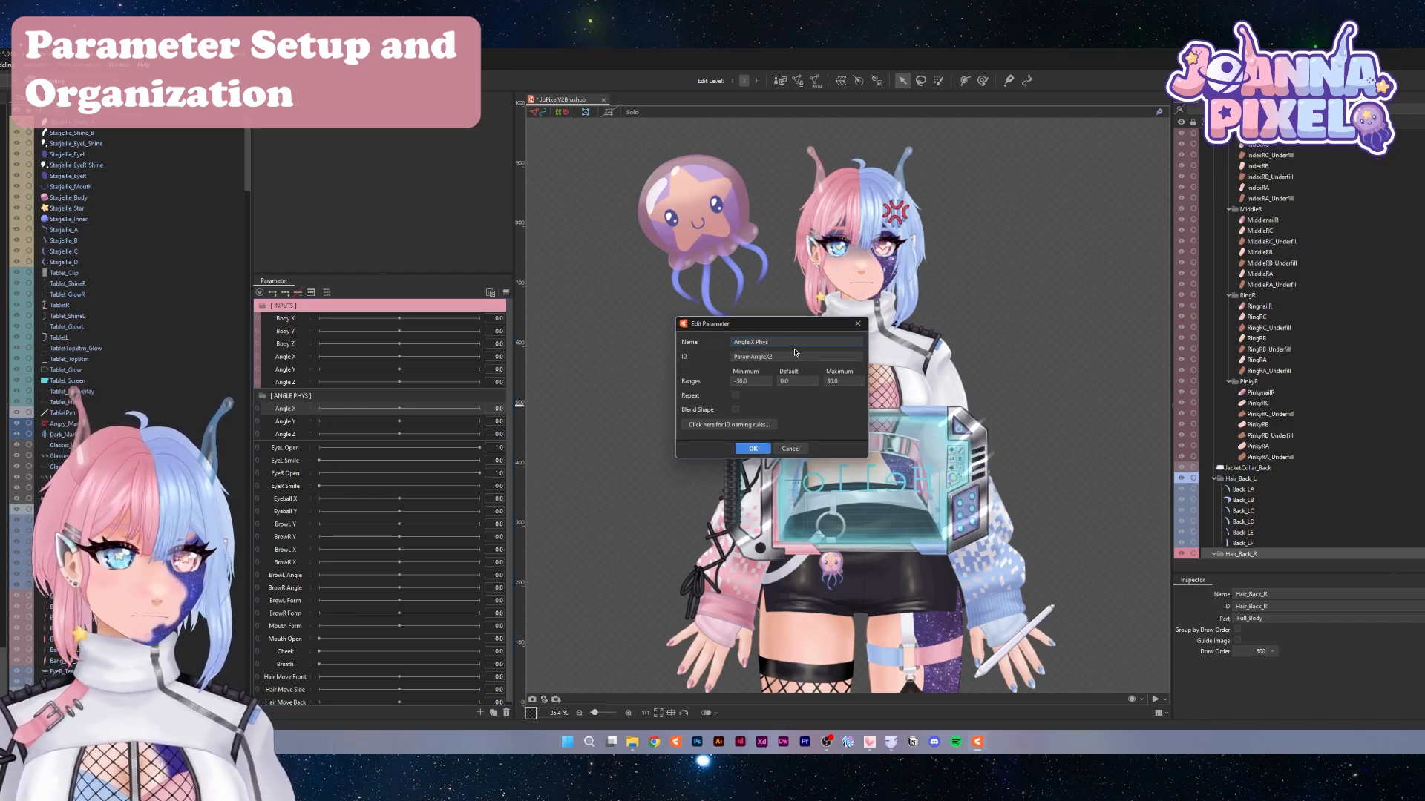
double_click(790, 356)
click(789, 356)
key(BackSpace)
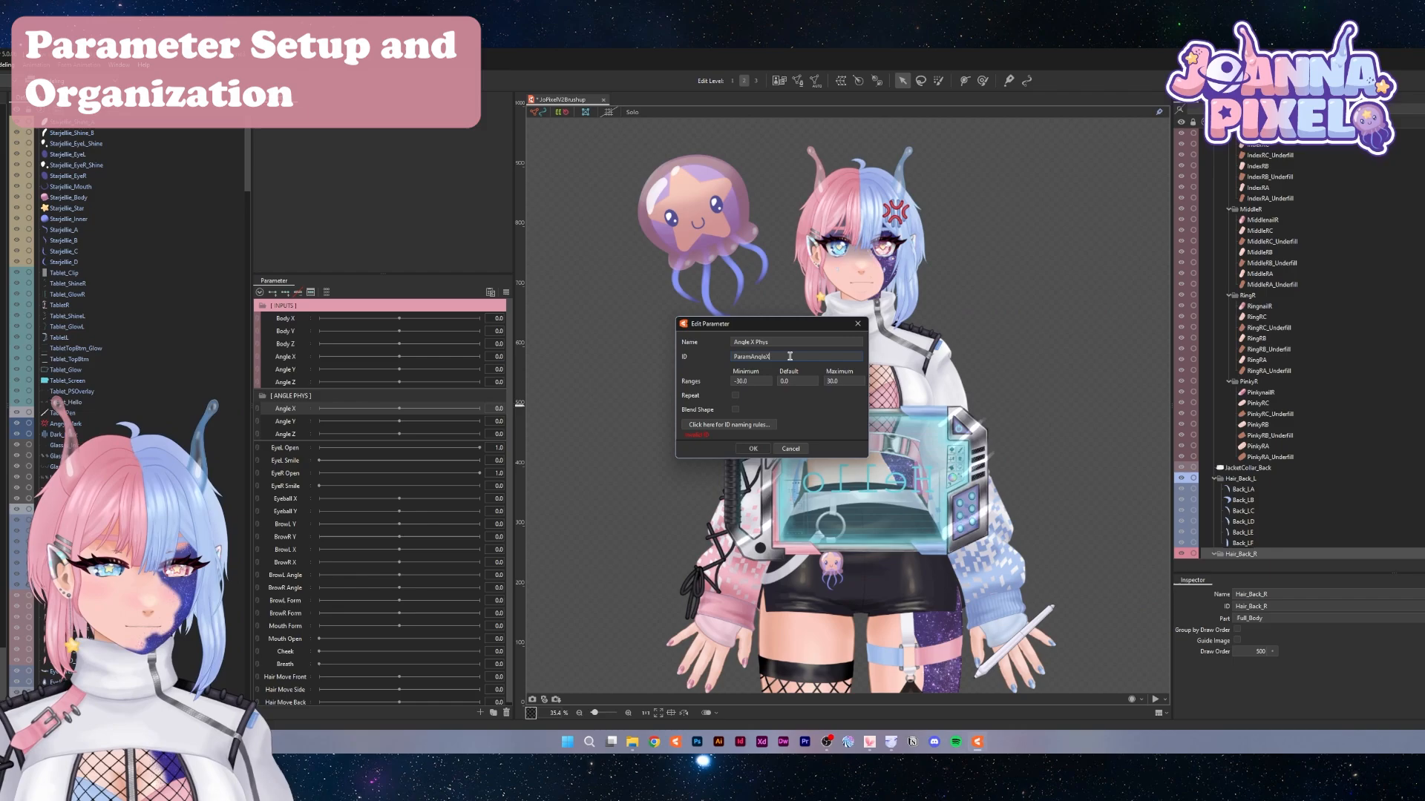
text(Phys)
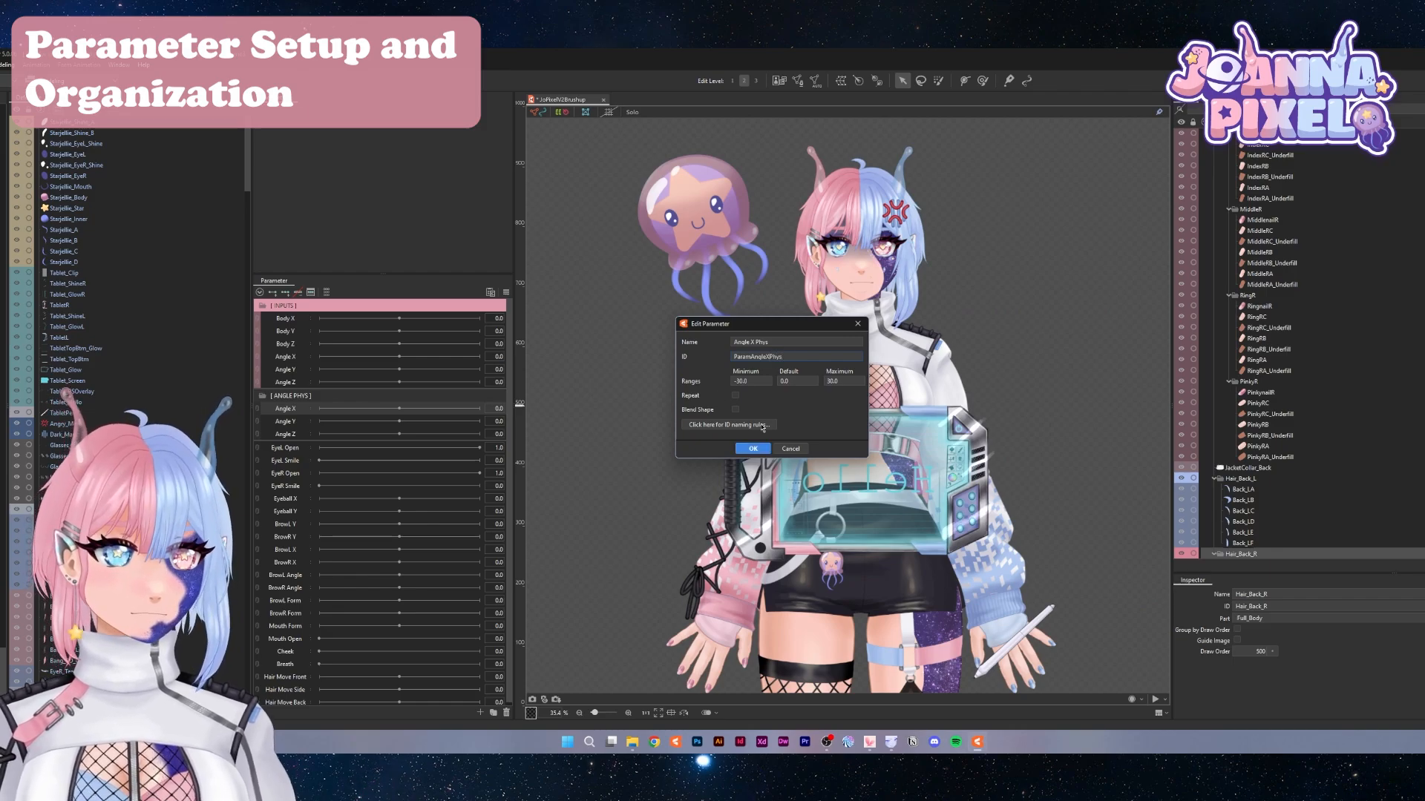
click(752, 448)
Give the [ ANGLE PHYS ] folder a custom muted purple-pink label color sampled from the jellyfish on the canvas
right_click(283, 398)
mouse_move(341, 402)
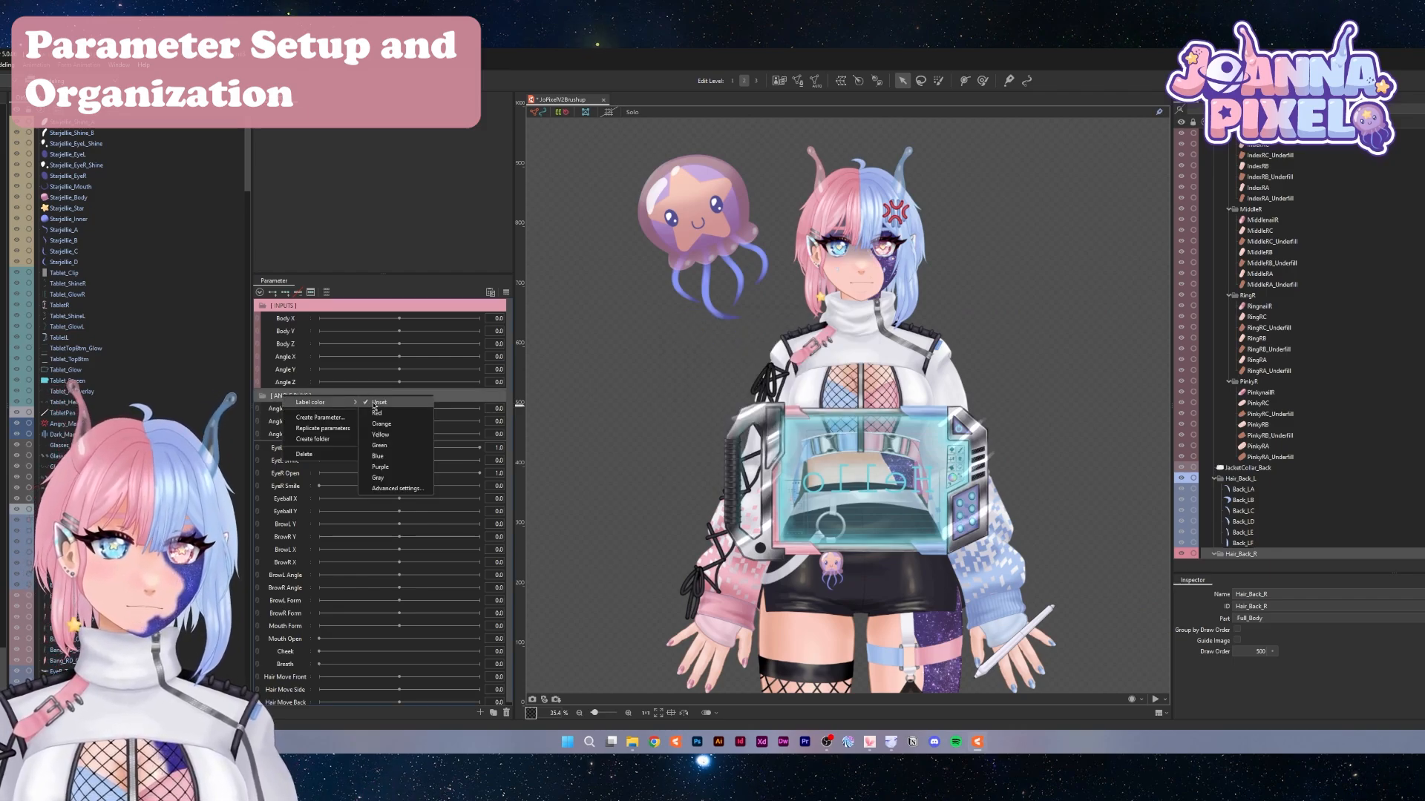
click(391, 489)
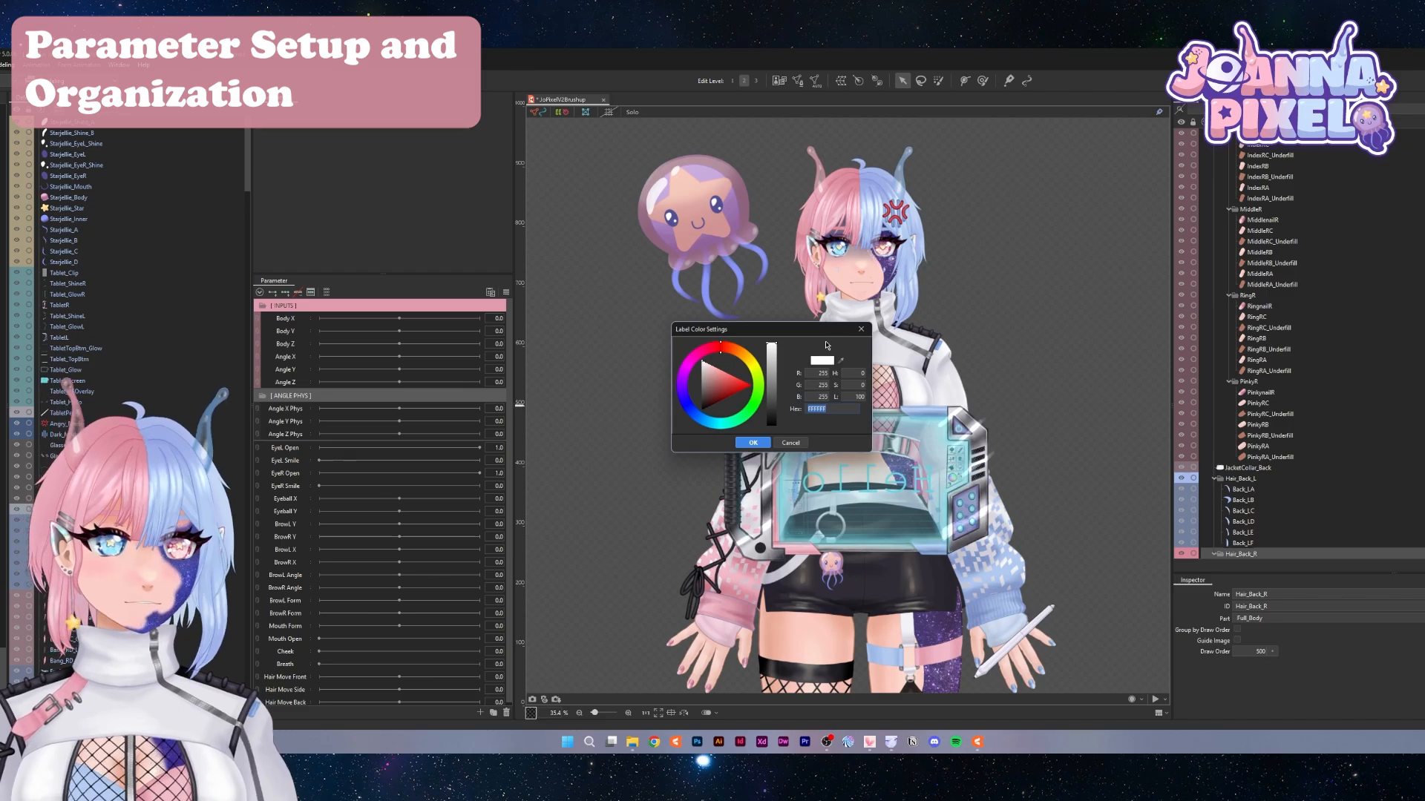
click(840, 361)
click(740, 222)
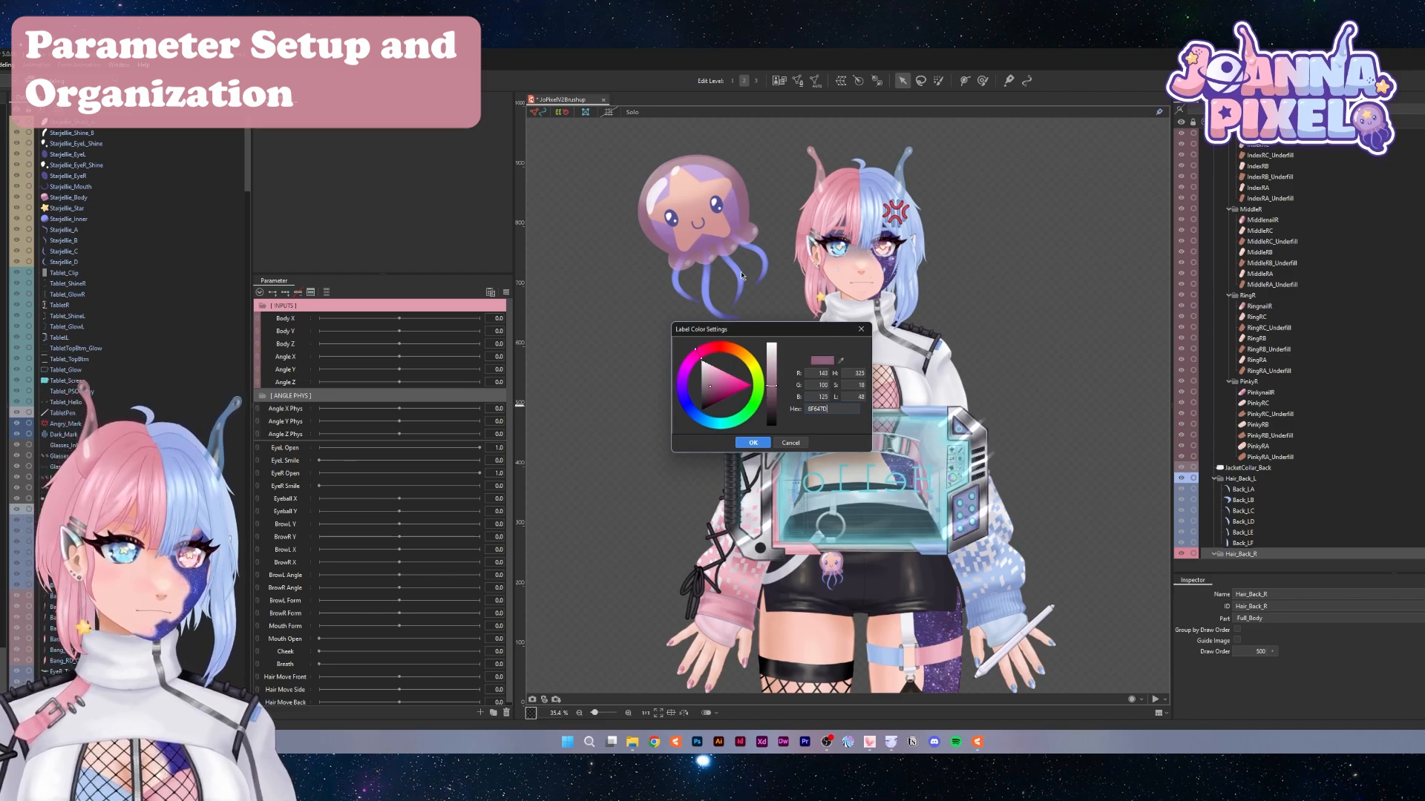
click(750, 443)
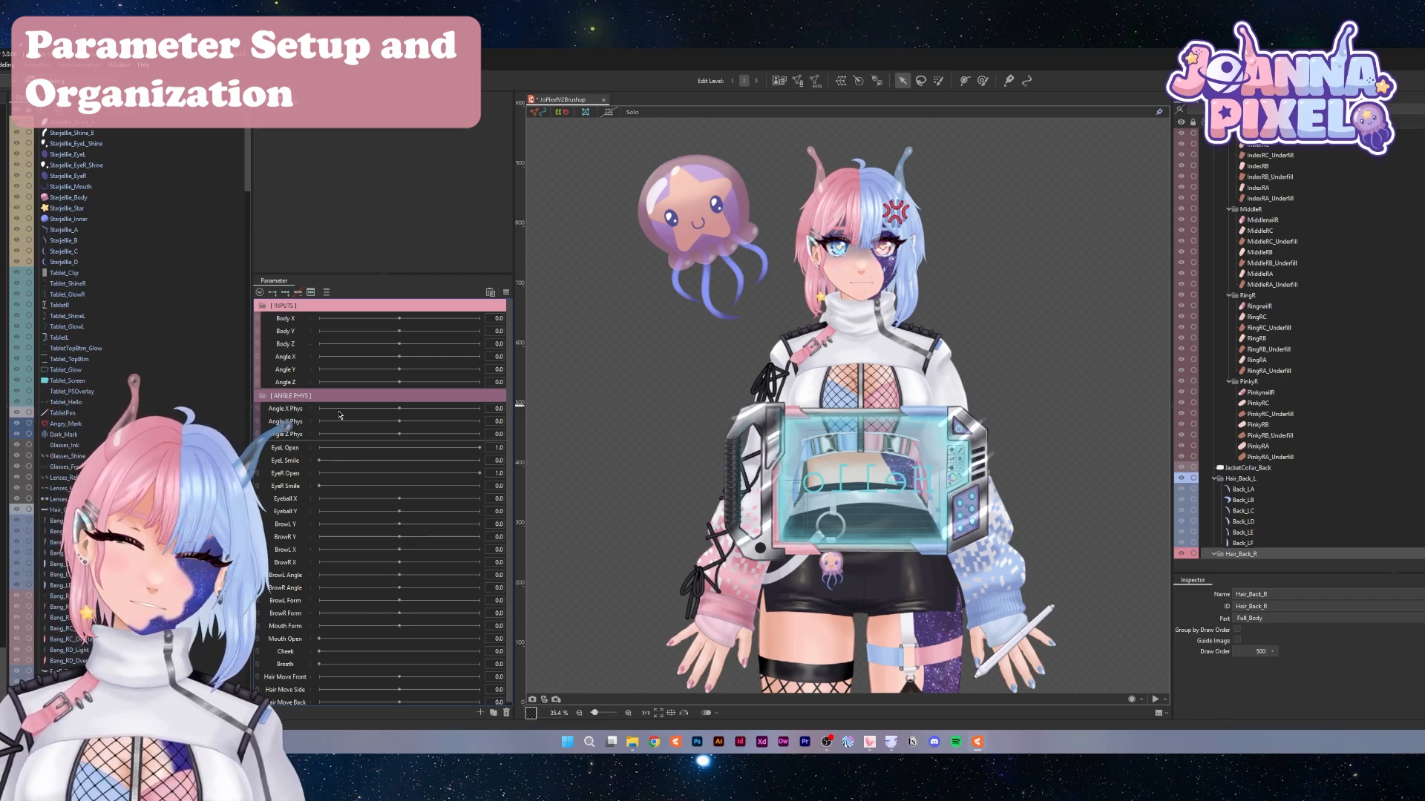
Create a parameter folder named [ EYES ] and move the eye open, eye smile and eyeball parameters into it
click(492, 713)
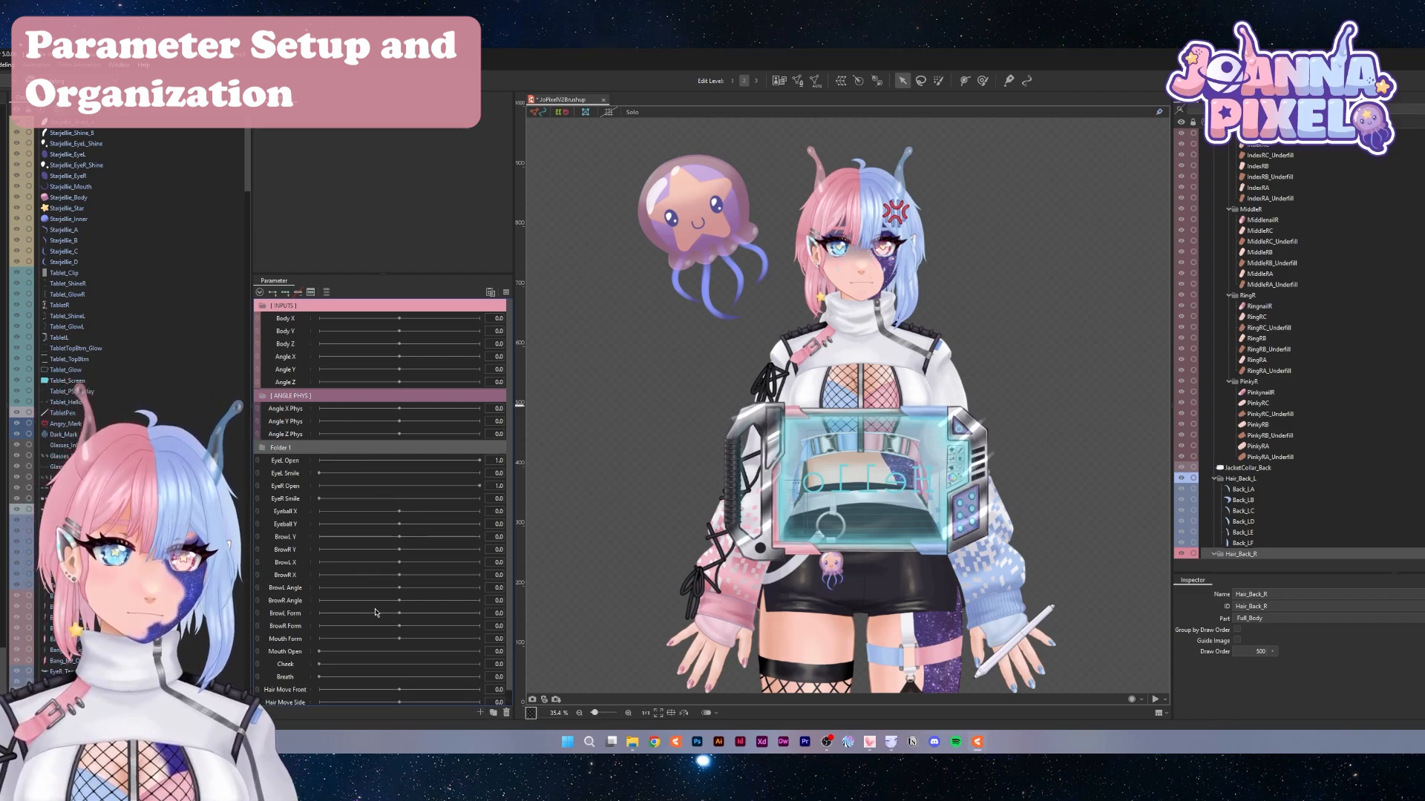
double_click(283, 449)
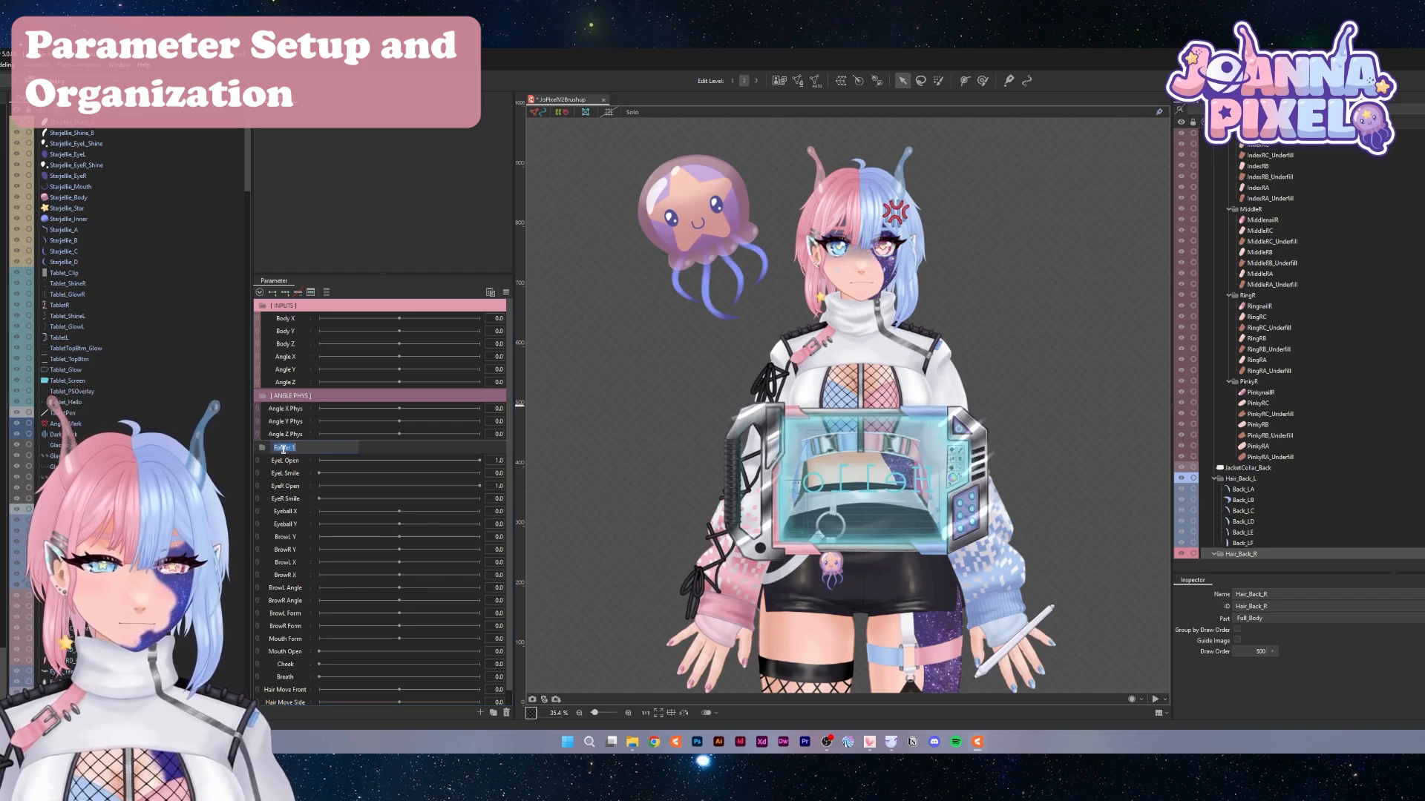
text([ EYES ])
key(Return)
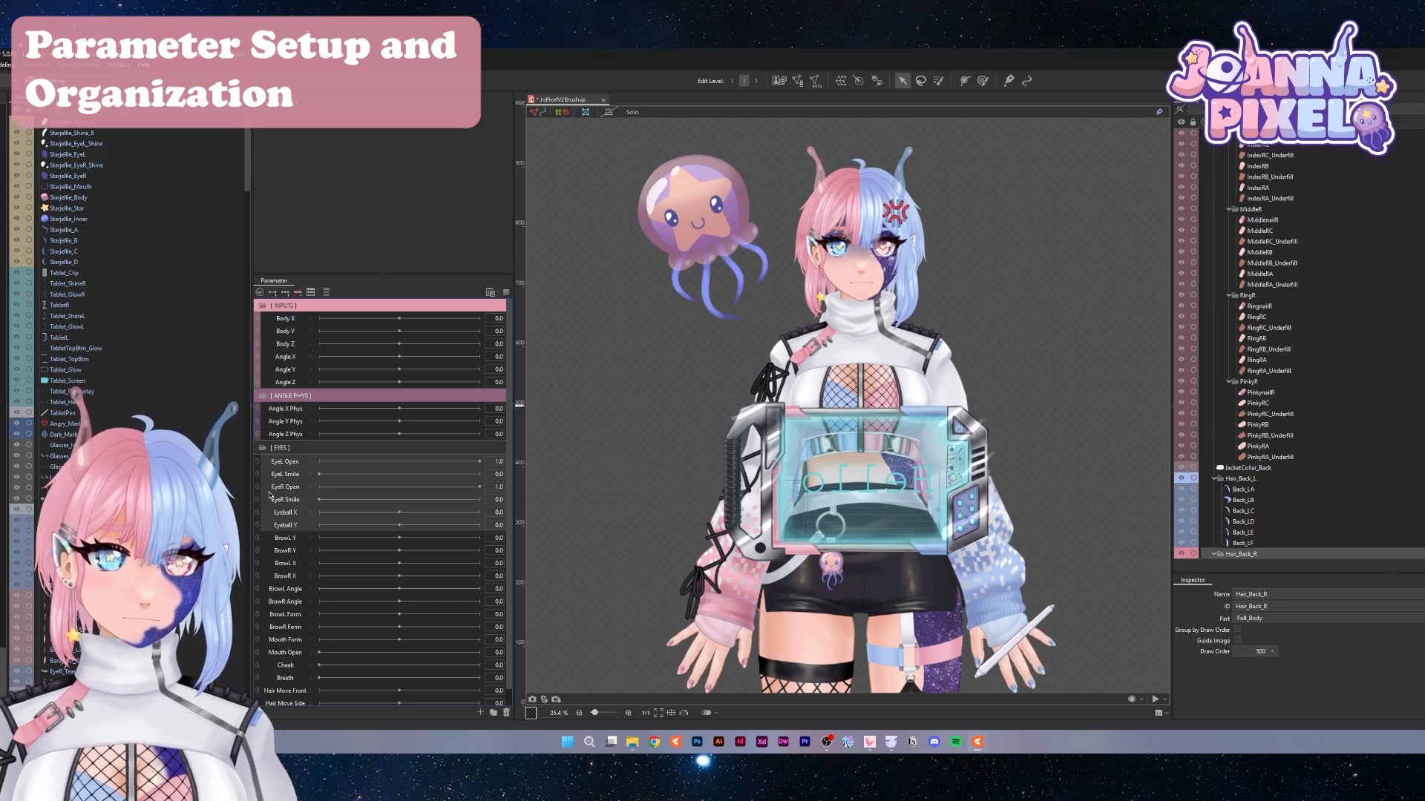
drag(293, 464, 293, 450)
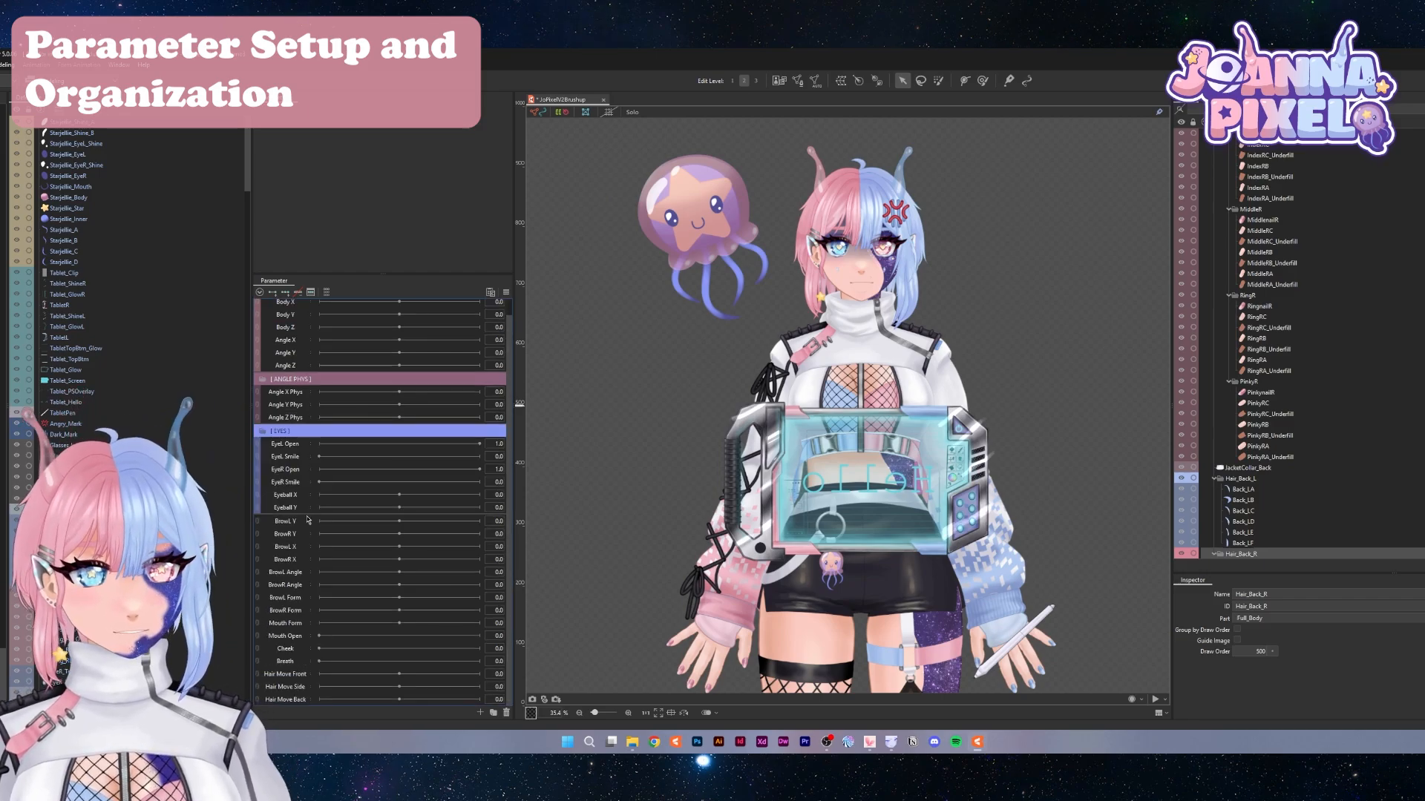
Create another parameter folder below the eye parameters and name it [ EYE PHYS ]
click(493, 713)
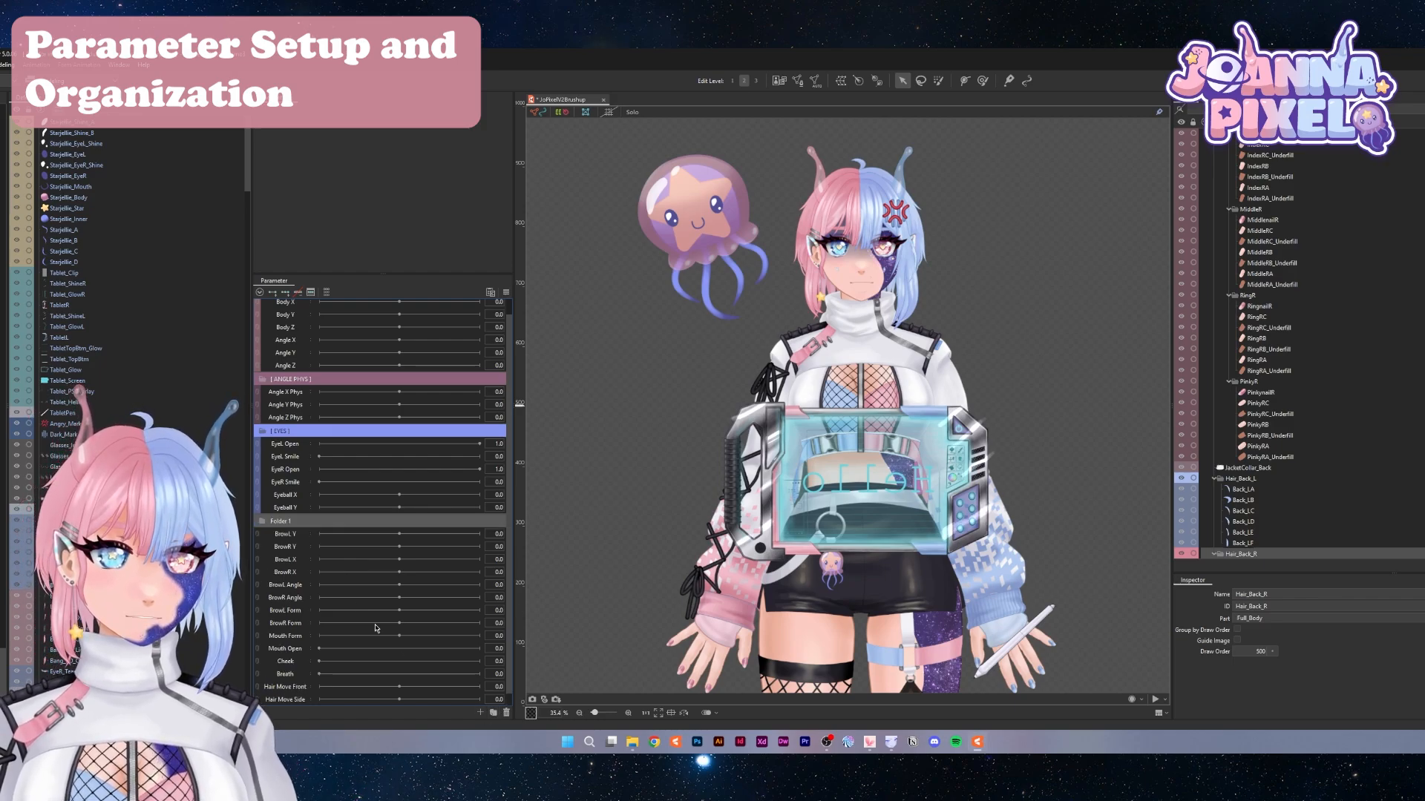
double_click(284, 522)
text([ )
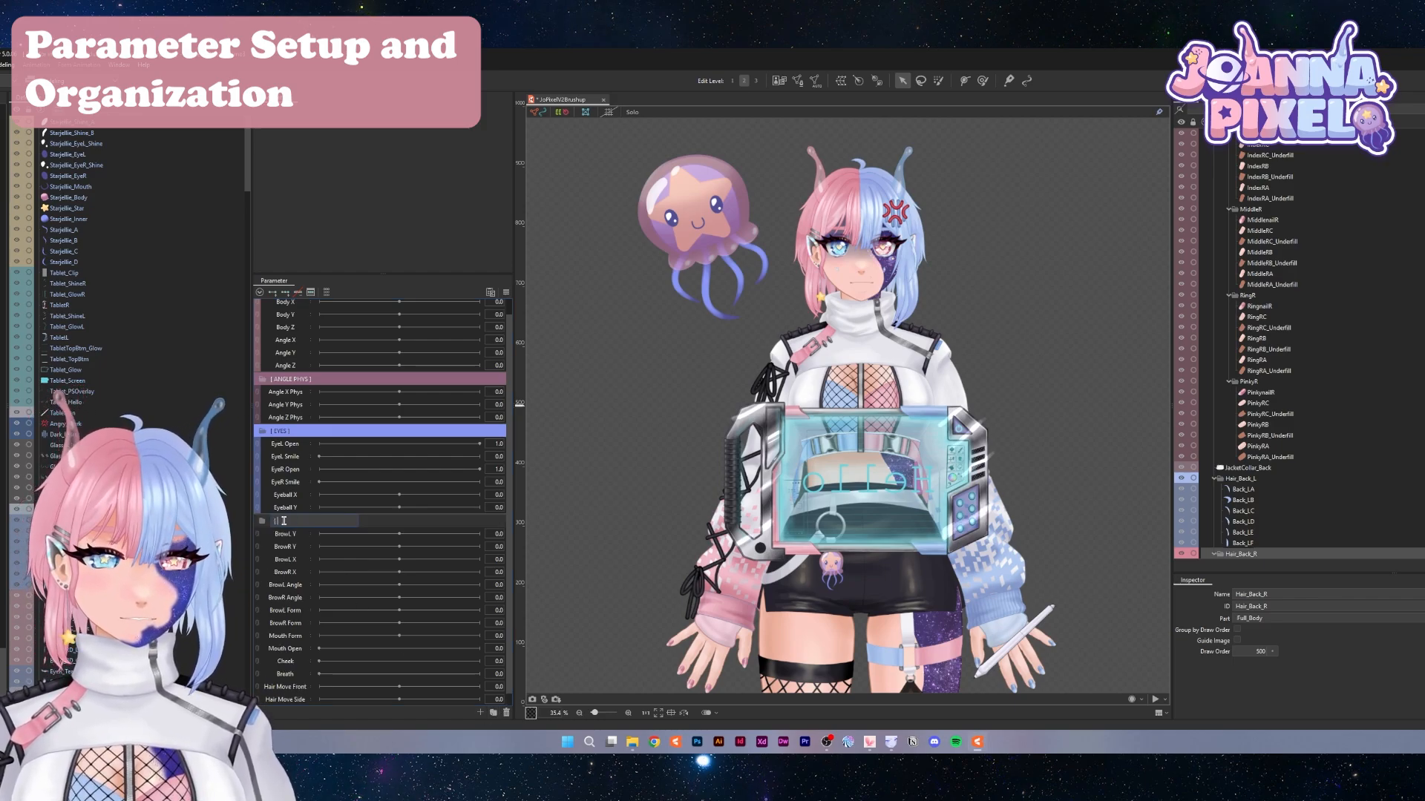
text(EYE PHYS ])
key(Return)
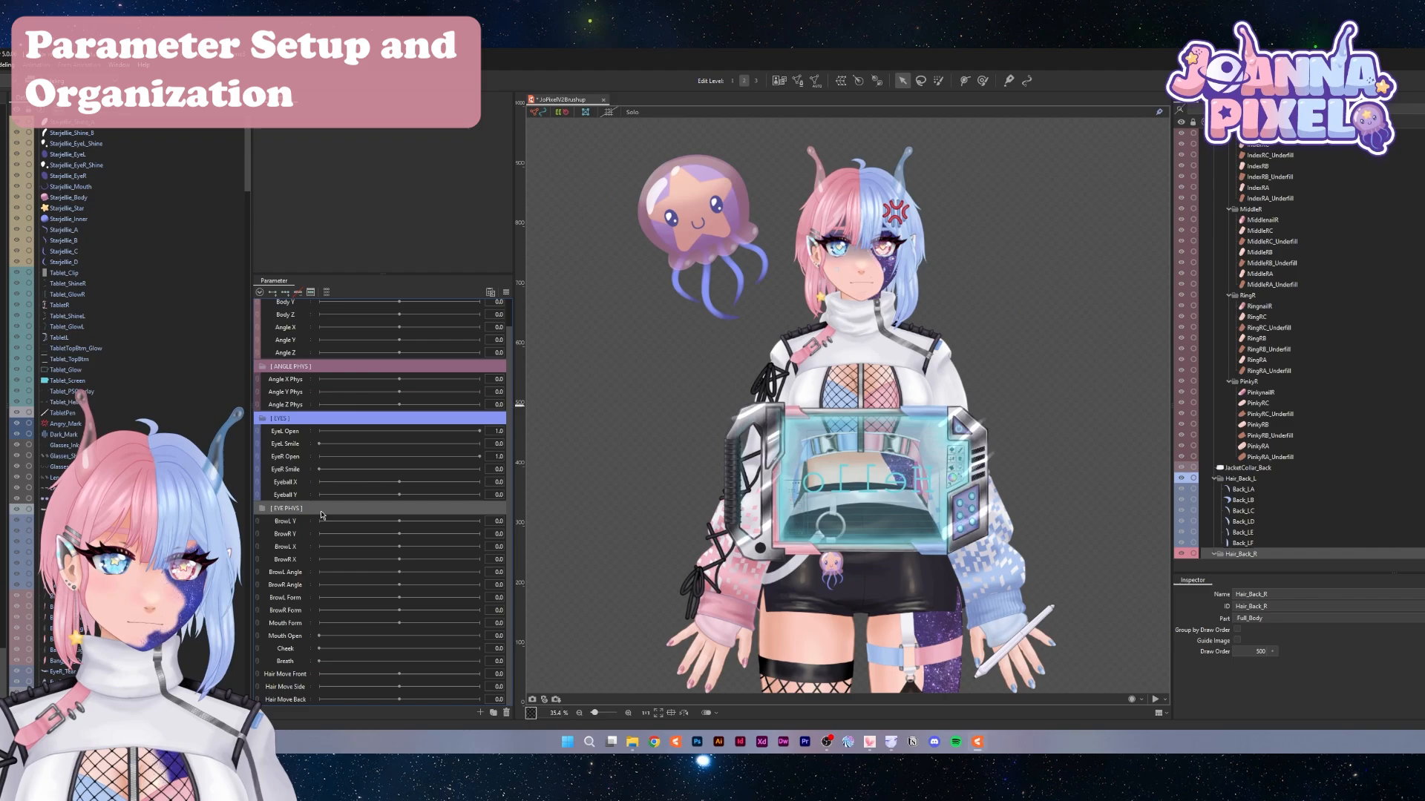
Create a parameter named LashPhysX with the ID ParamLashPhysX in the [ EYE PHYS ] folder
click(263, 509)
click(480, 713)
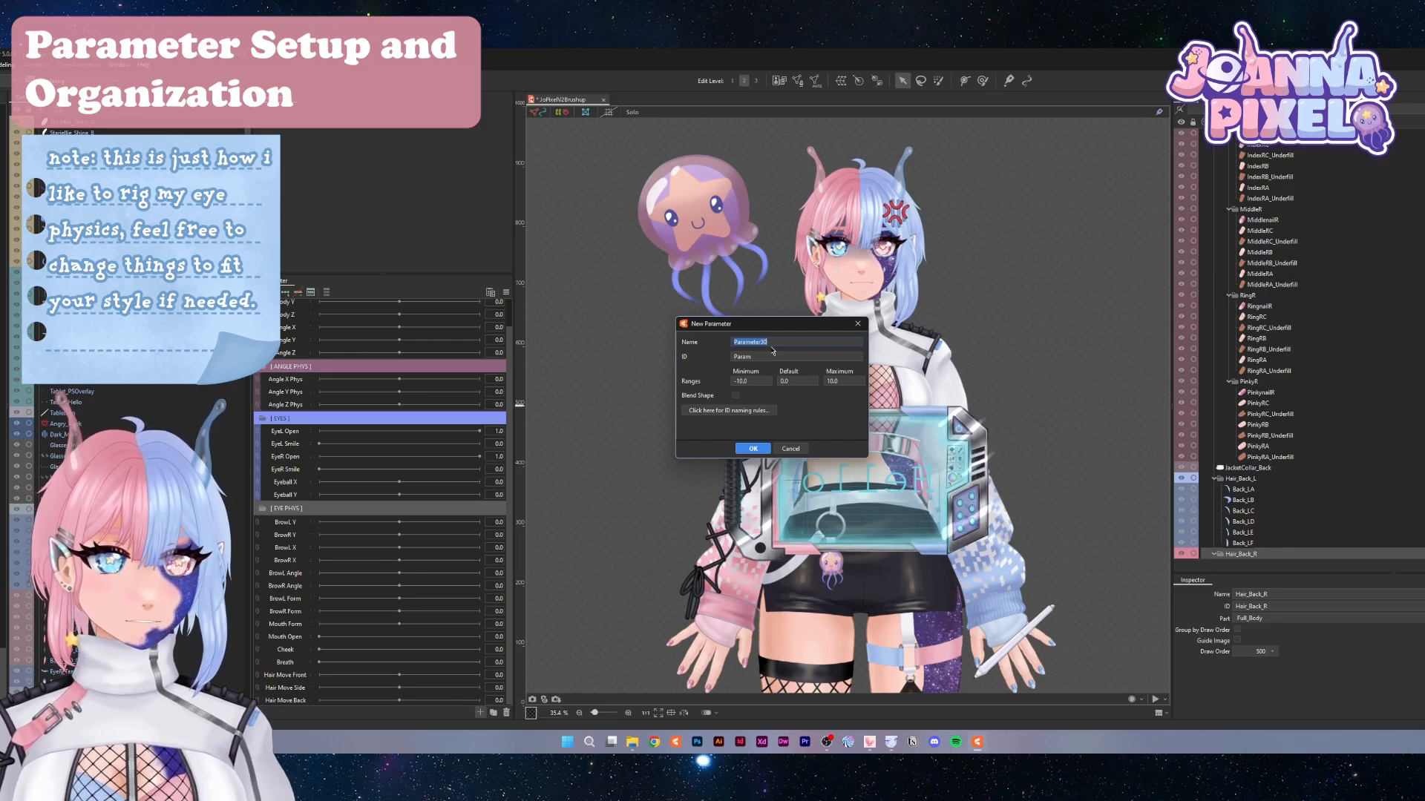
text(LashPhysX)
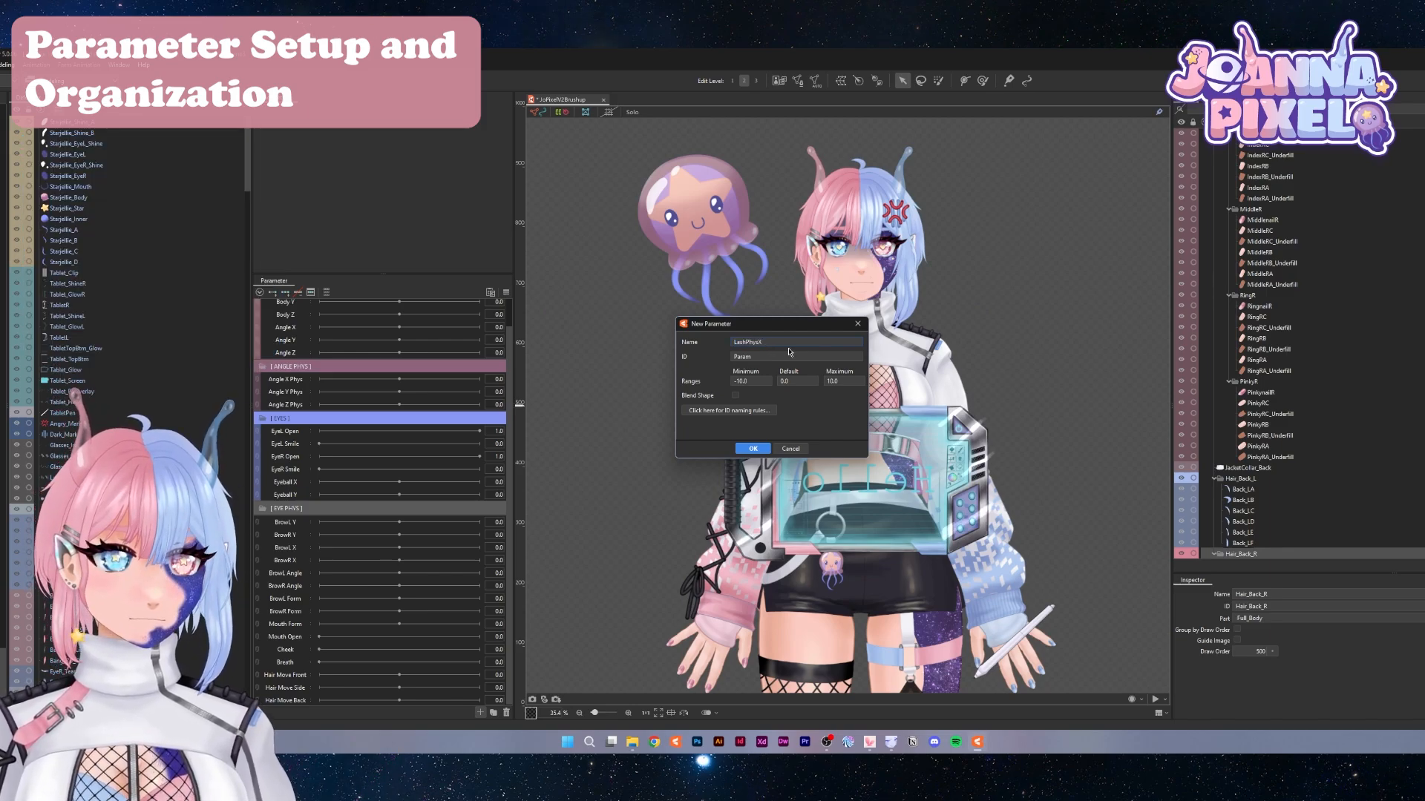
click(788, 357)
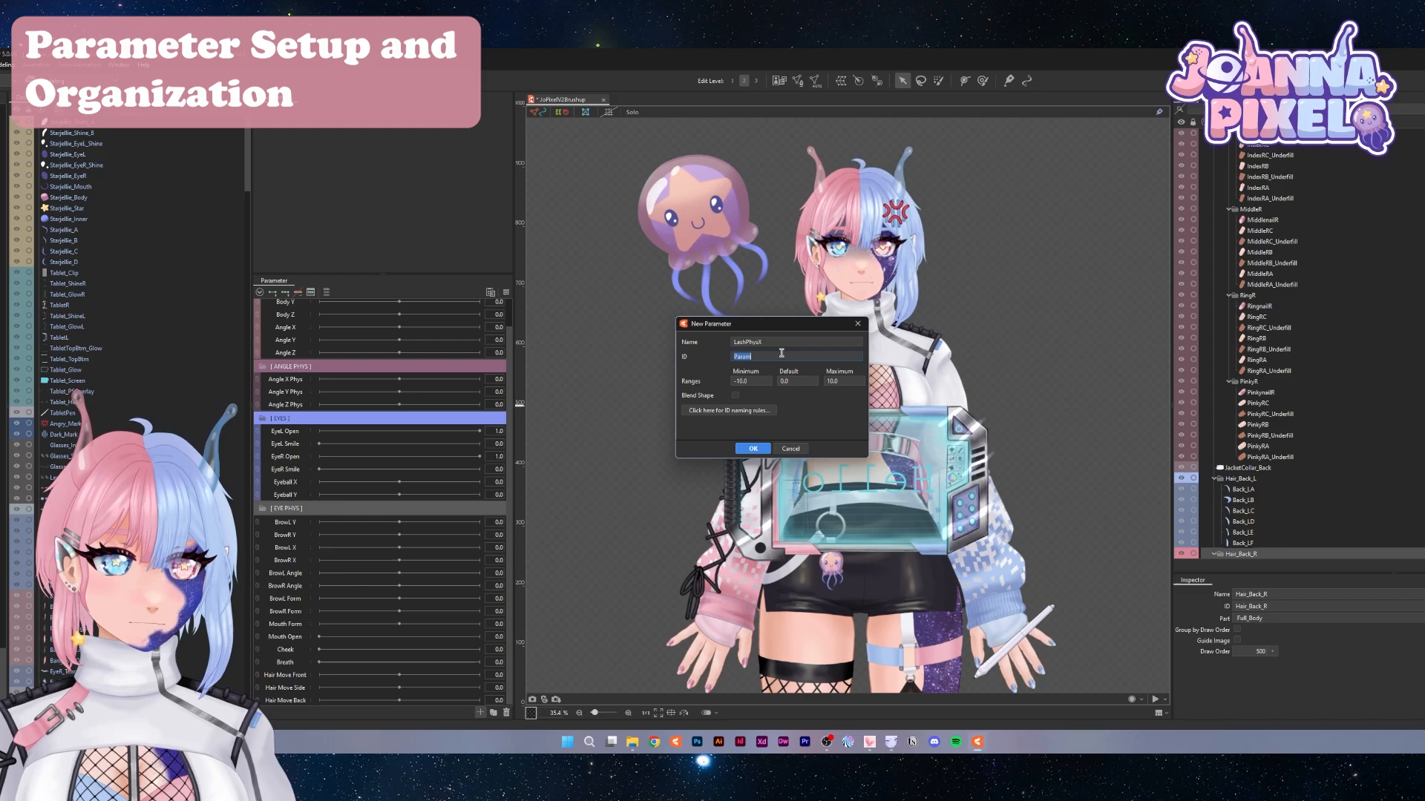
text(Lash)
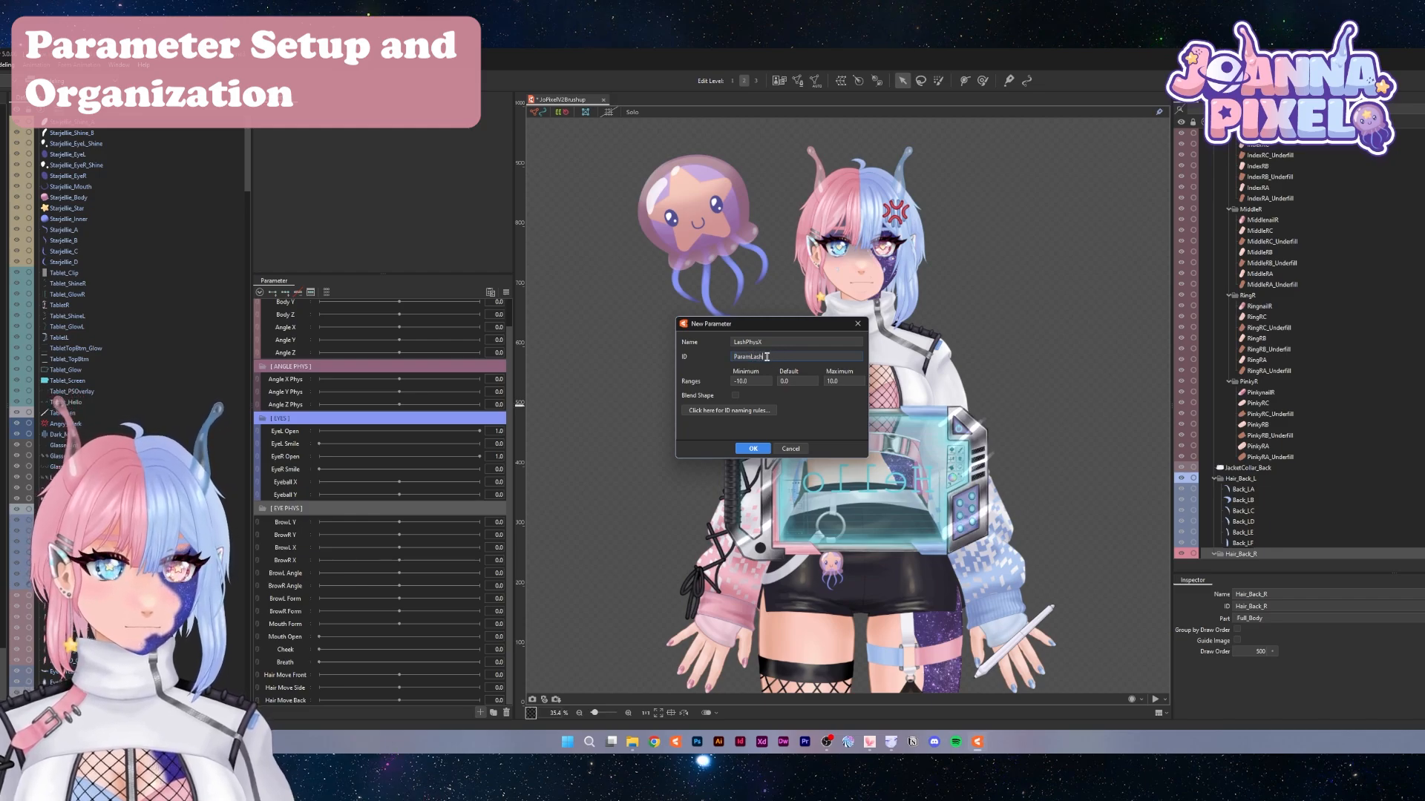
text(PhysX)
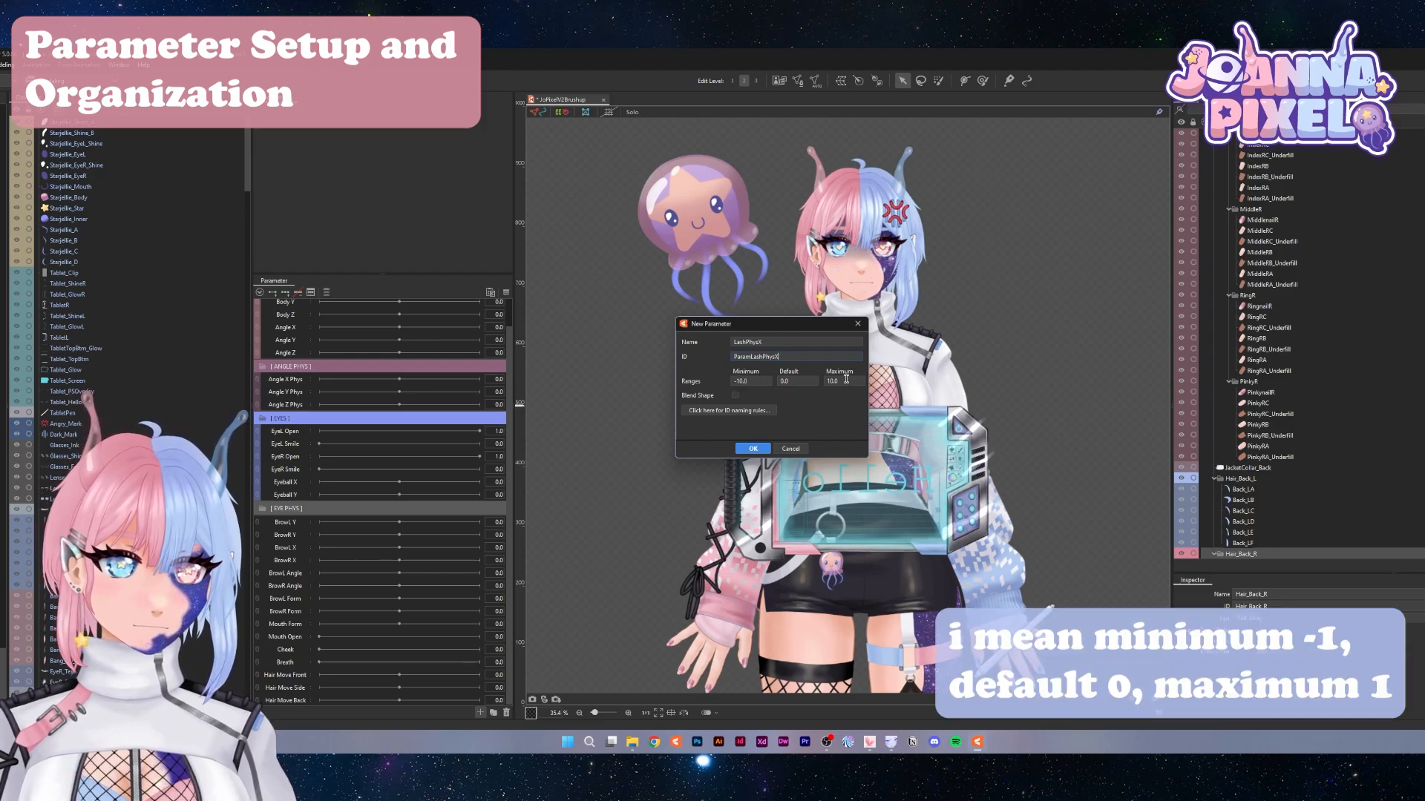
click(752, 449)
Duplicate the LashPhysX parameter, then name the copy LashPhysY with the ID ParamLashPhysY
right_click(292, 522)
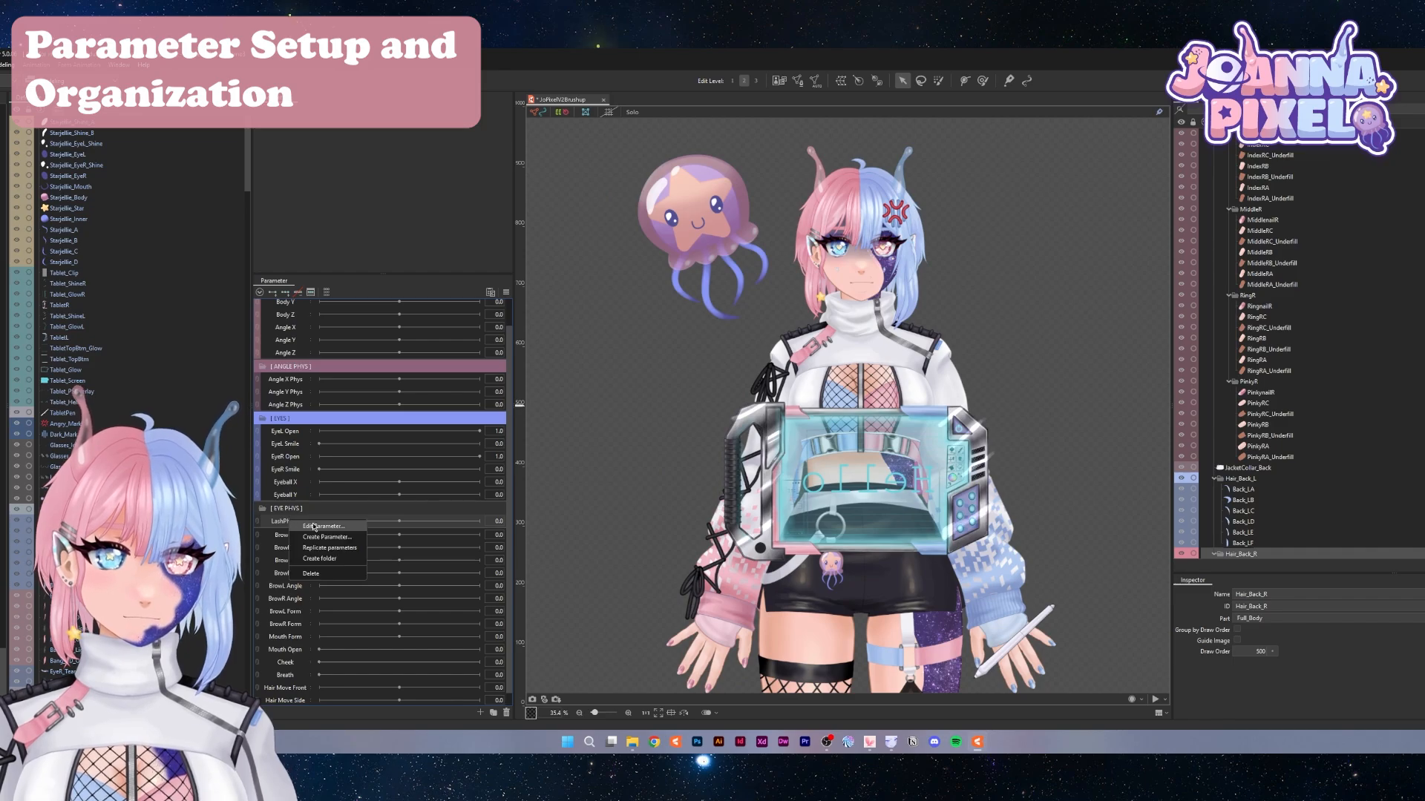
click(324, 548)
right_click(296, 534)
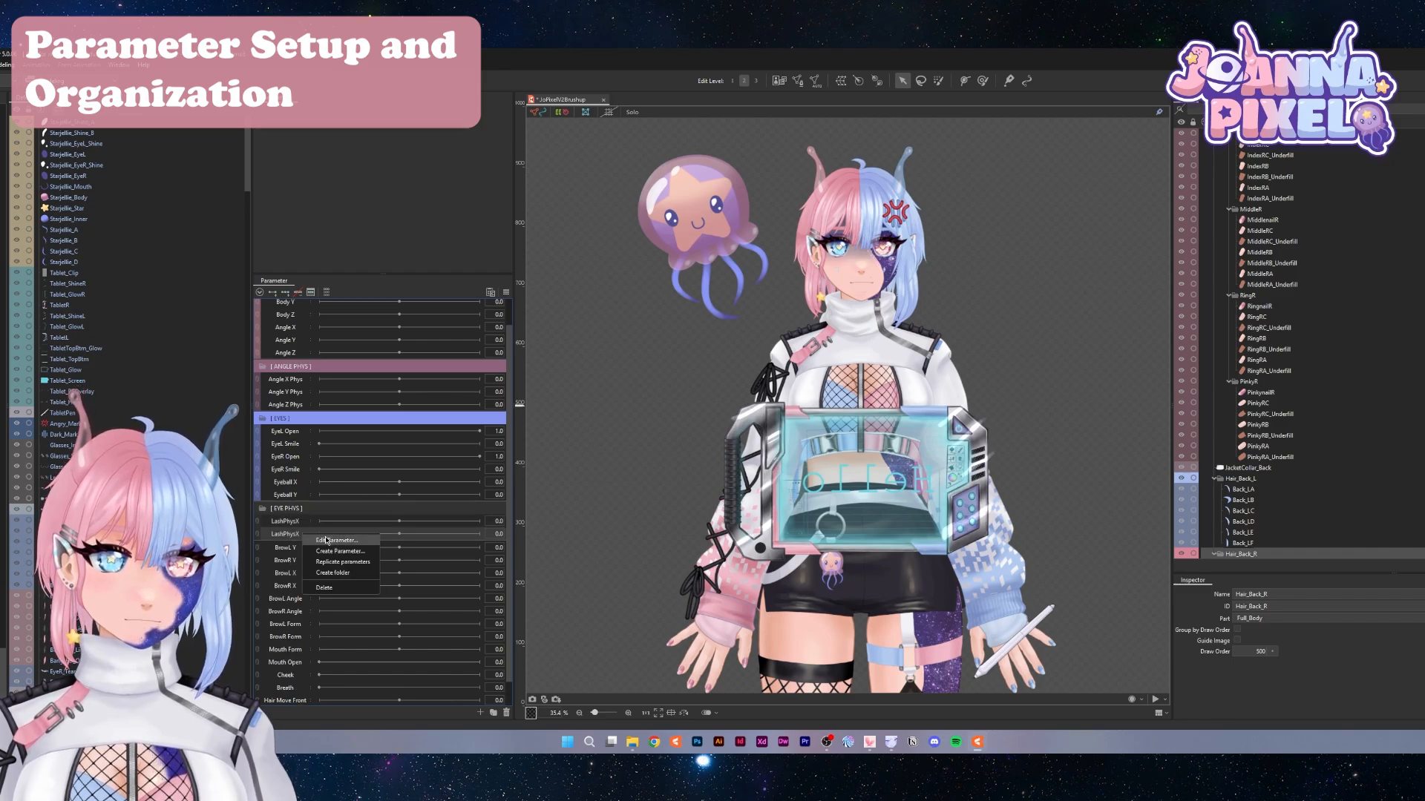
click(326, 538)
click(776, 341)
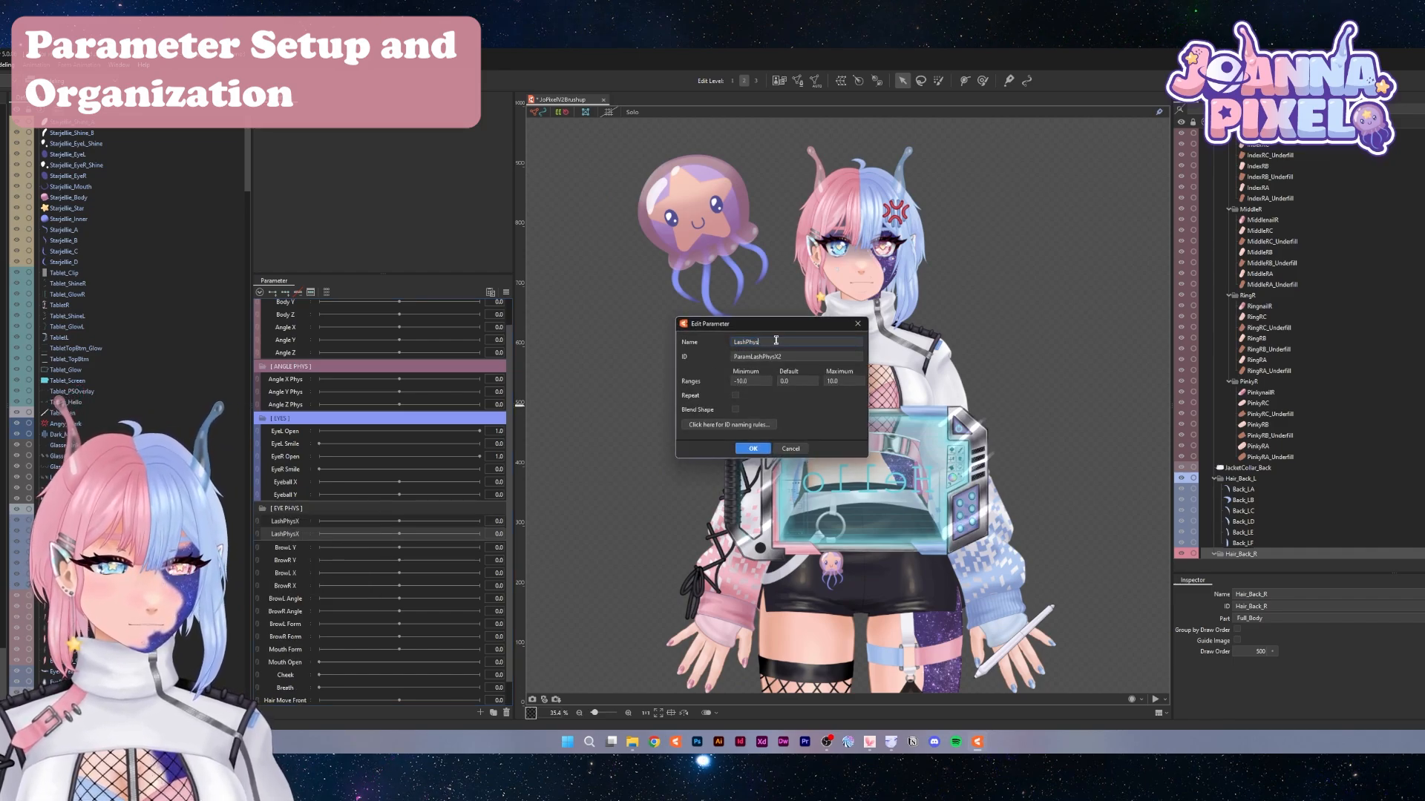
click(753, 448)
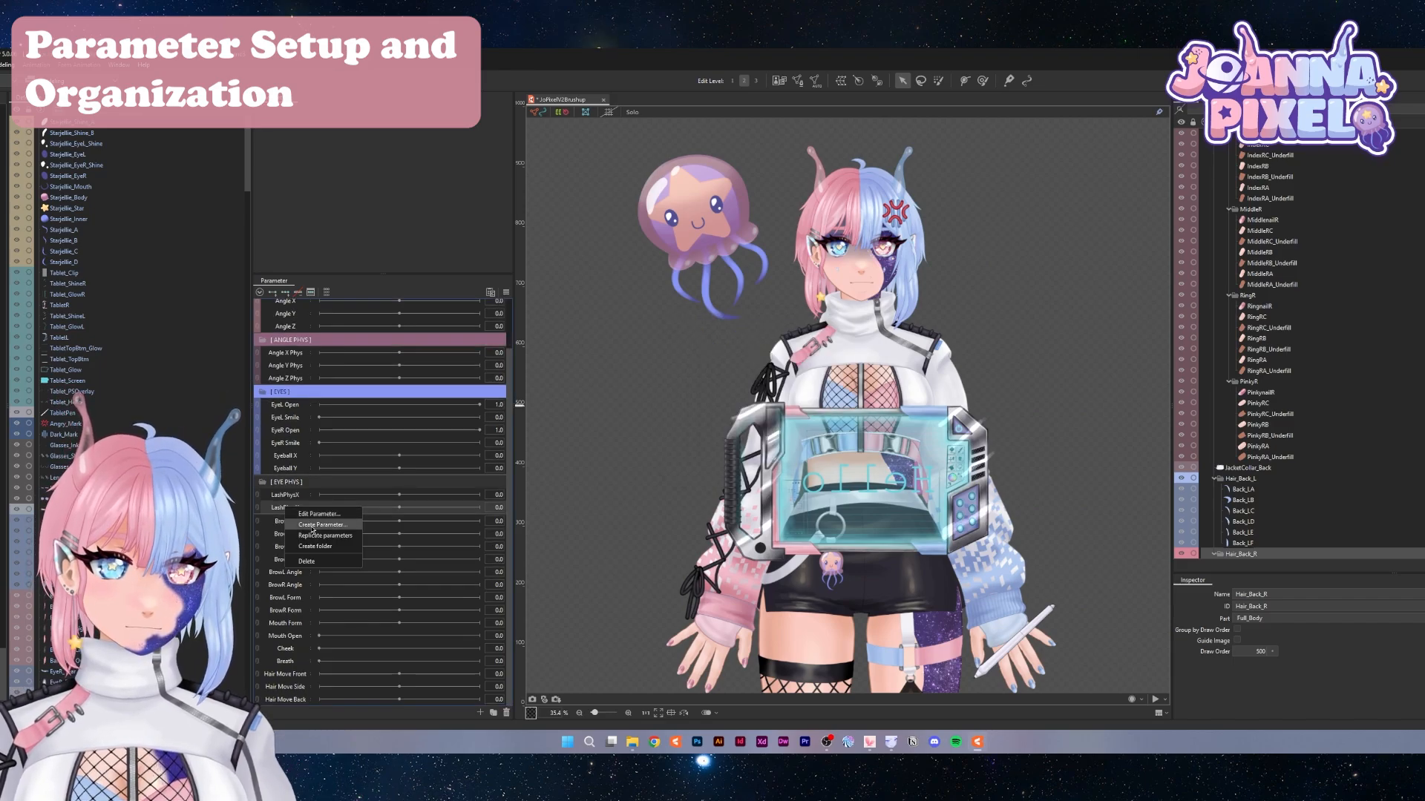
Rename the copy of the LashPhysY parameter as IrisPhysX with the ID ParamIrisPhysX
right_click(301, 522)
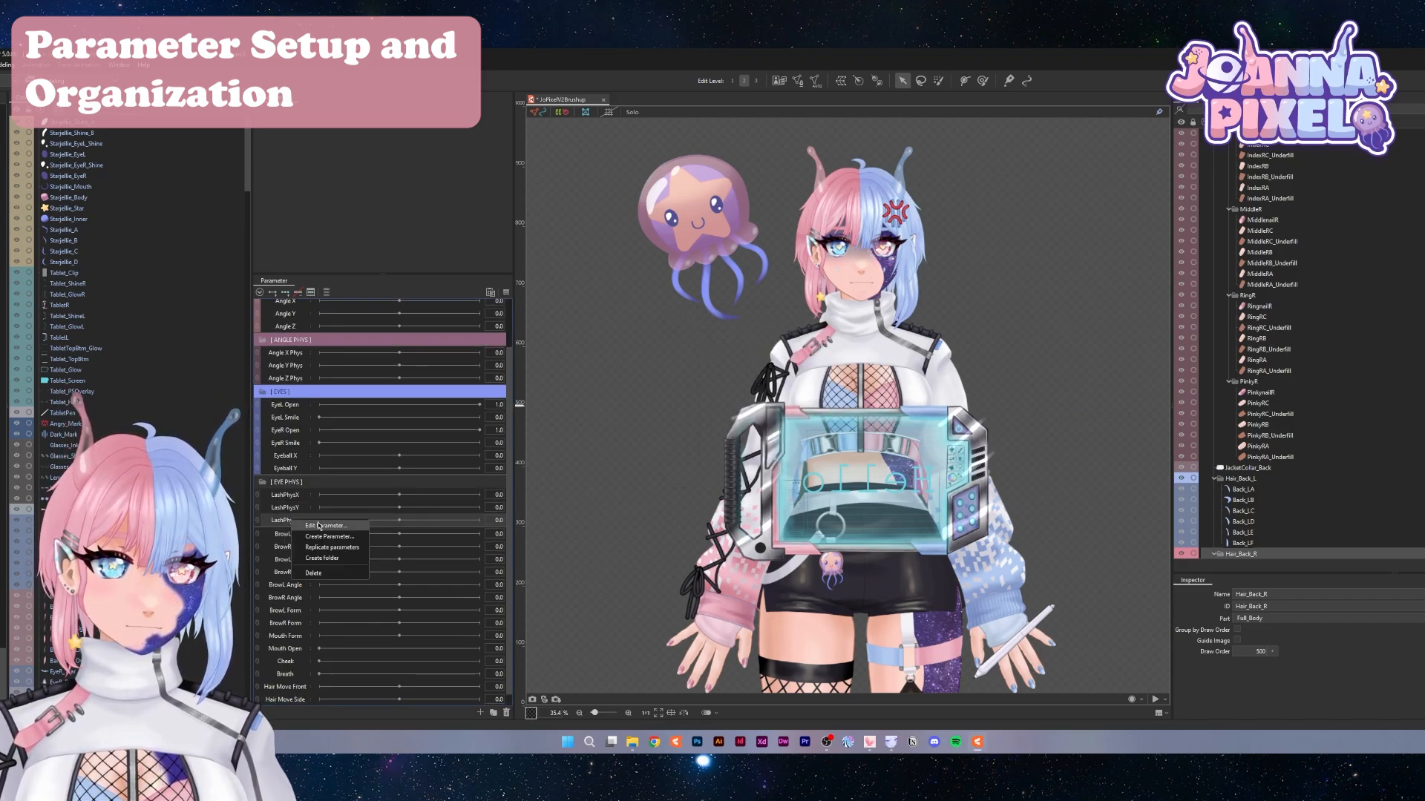
click(326, 526)
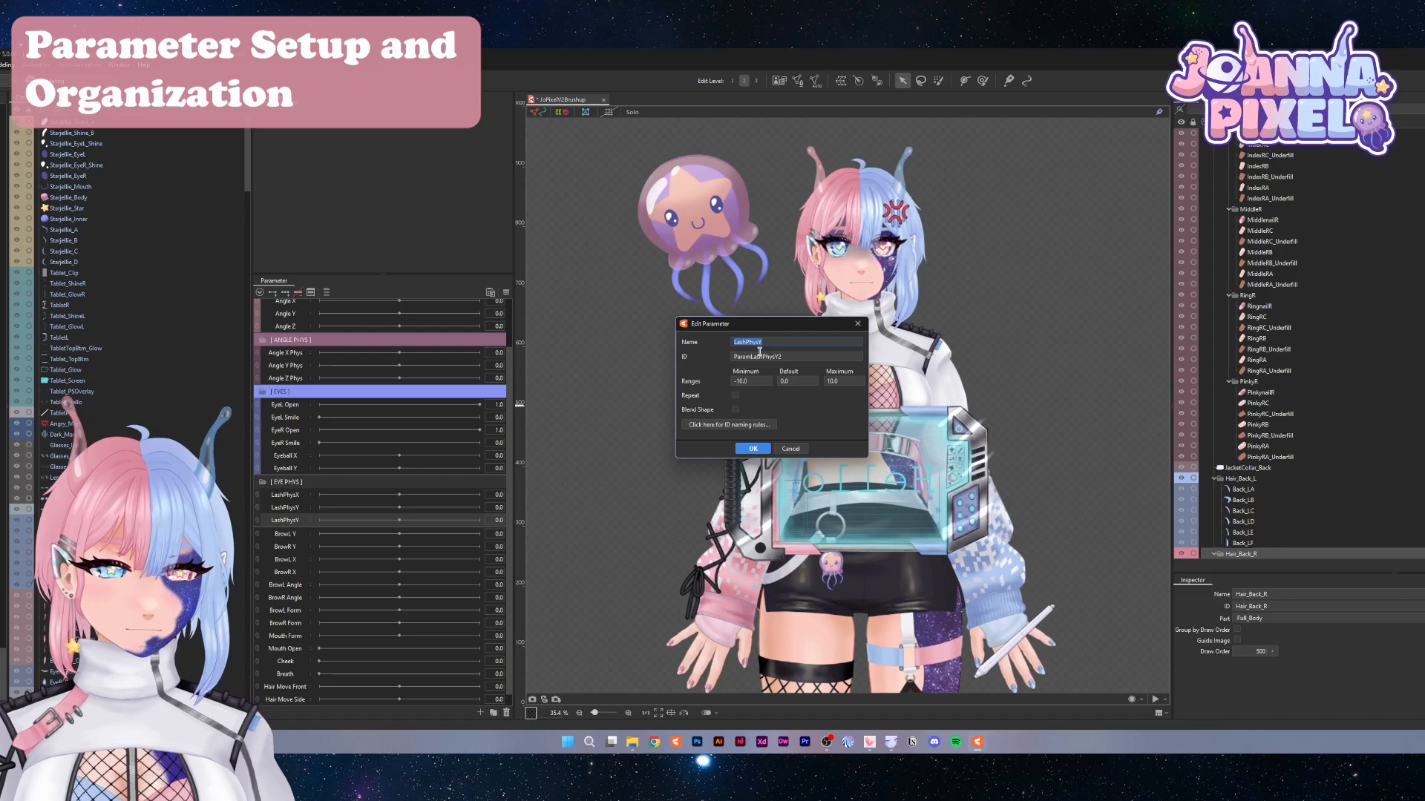
text(Eye)
key(BackSpace)
key(BackSpace)
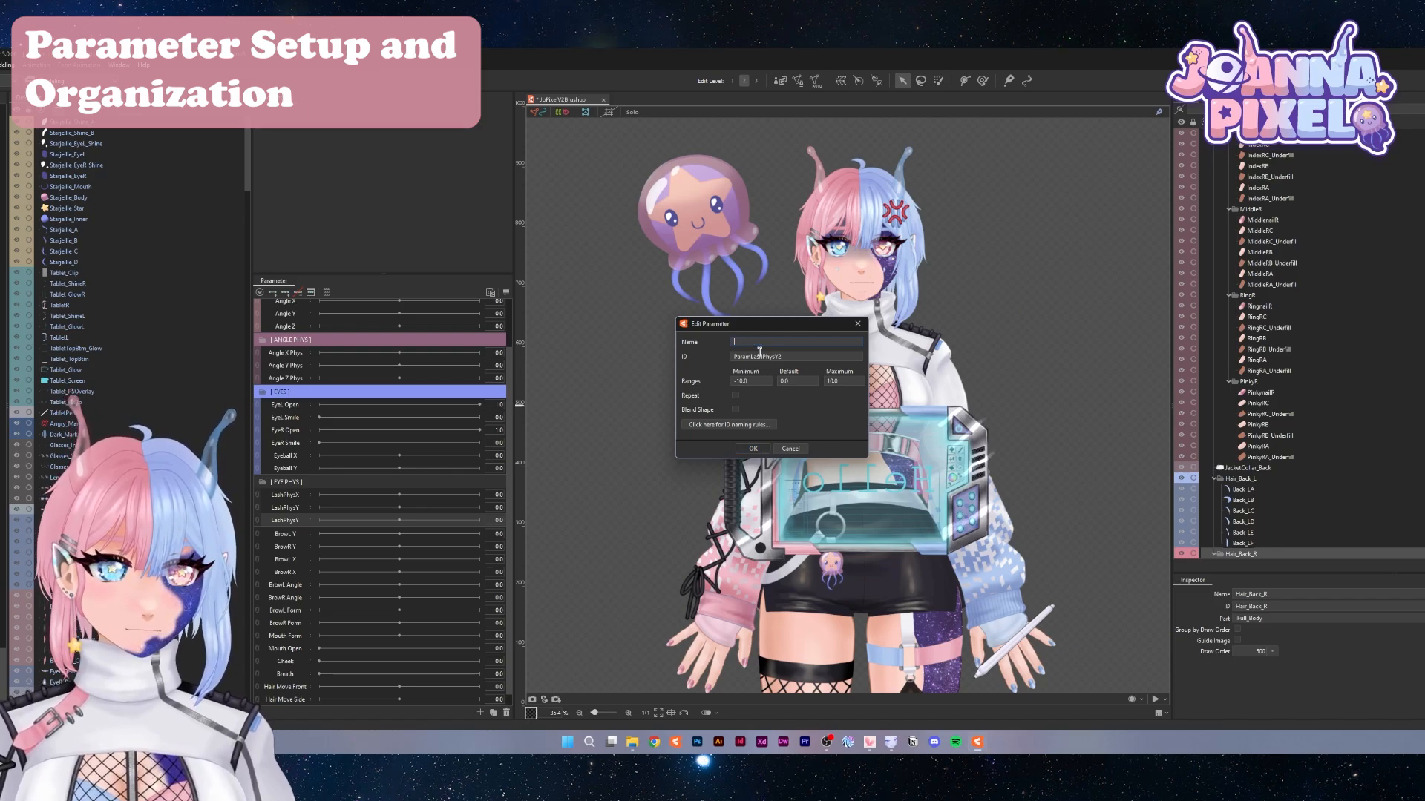
text(IrisPhys)
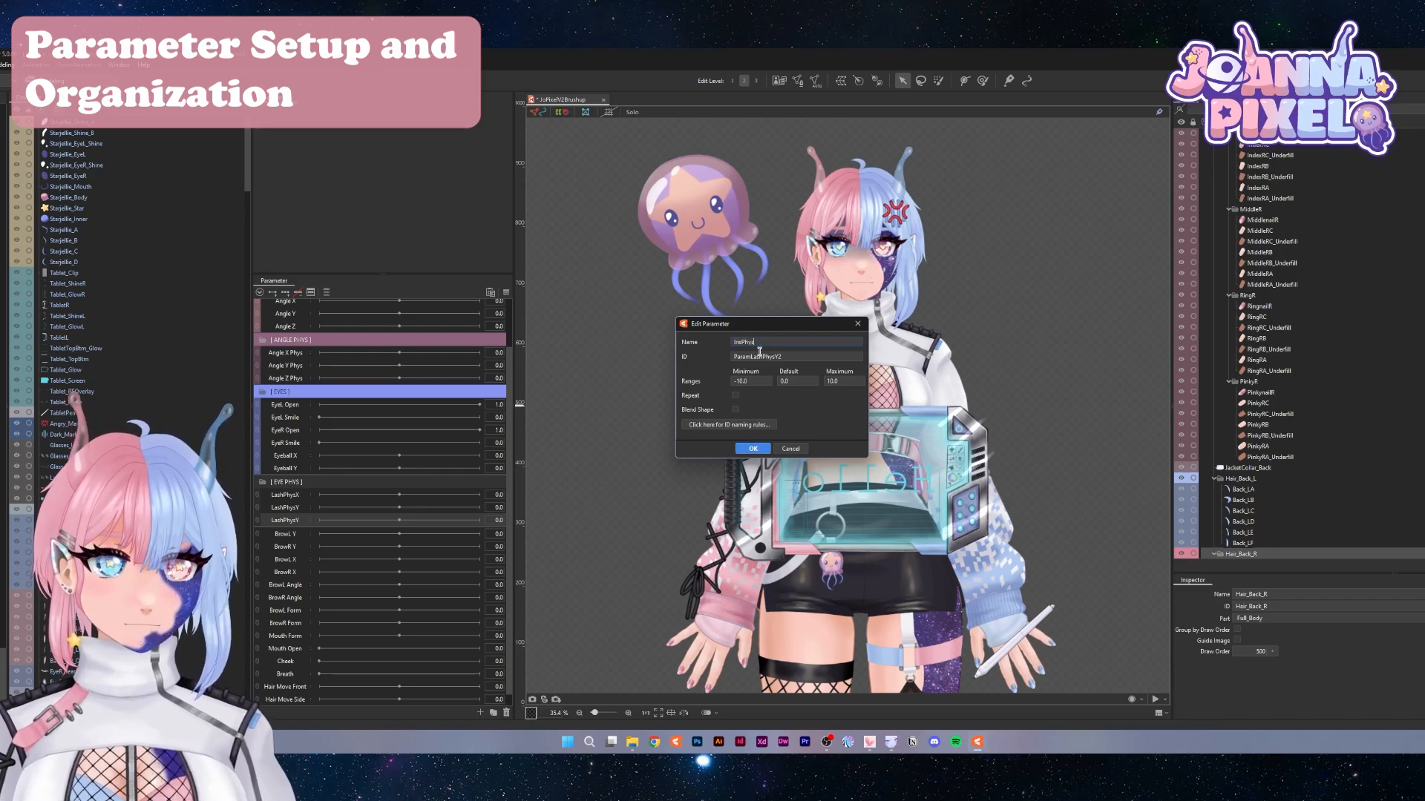
text(X)
key(Return)
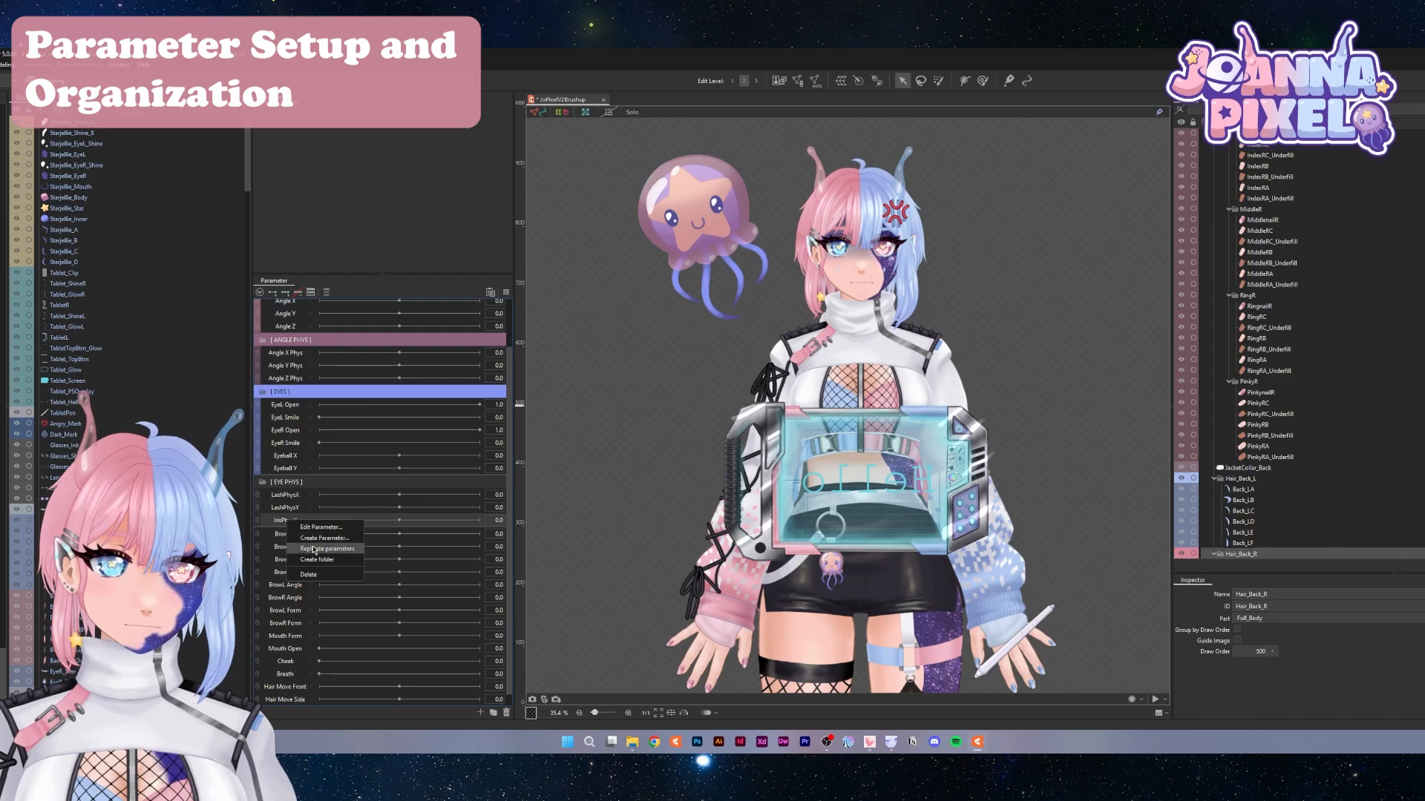
Duplicate the IrisPhysX parameter, then name the copy IrisPhysY with the ID ParamIrisPhysY
drag(285, 520, 269, 523)
right_click(285, 533)
click(301, 543)
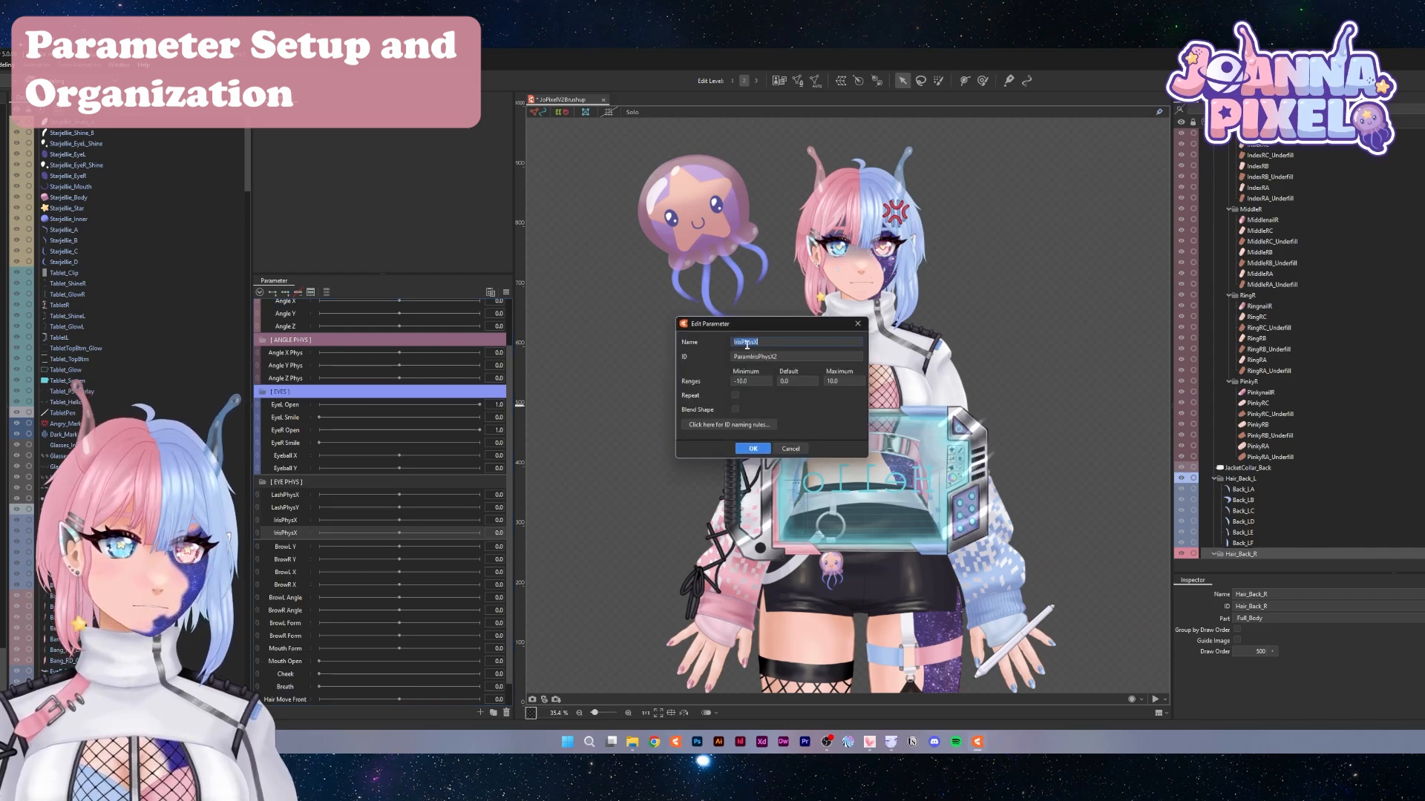
click(768, 341)
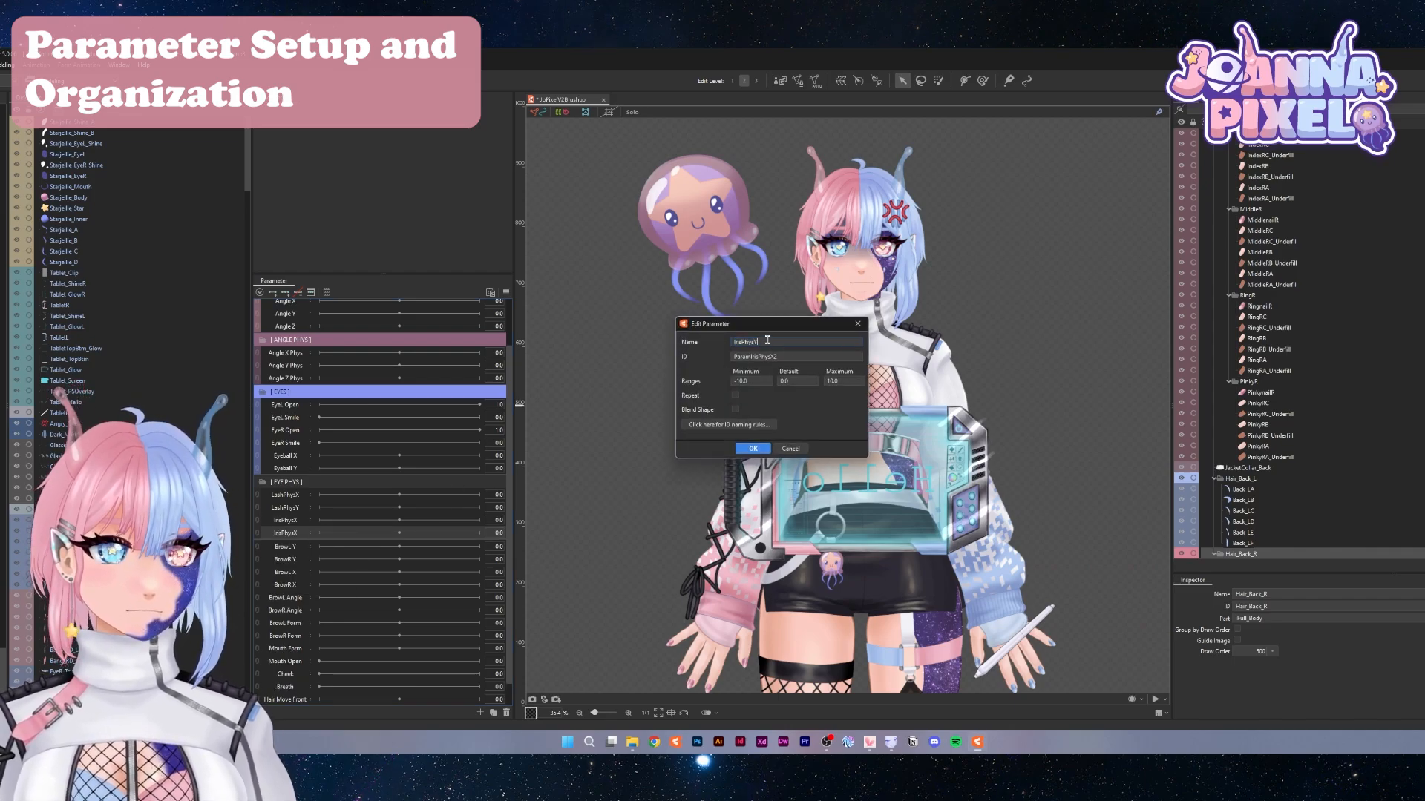
key(Return)
Duplicate the IrisPhysY parameter, then name the copy EyeShinePhysX with the ID ParamEyeShinePhysX
right_click(287, 532)
click(299, 560)
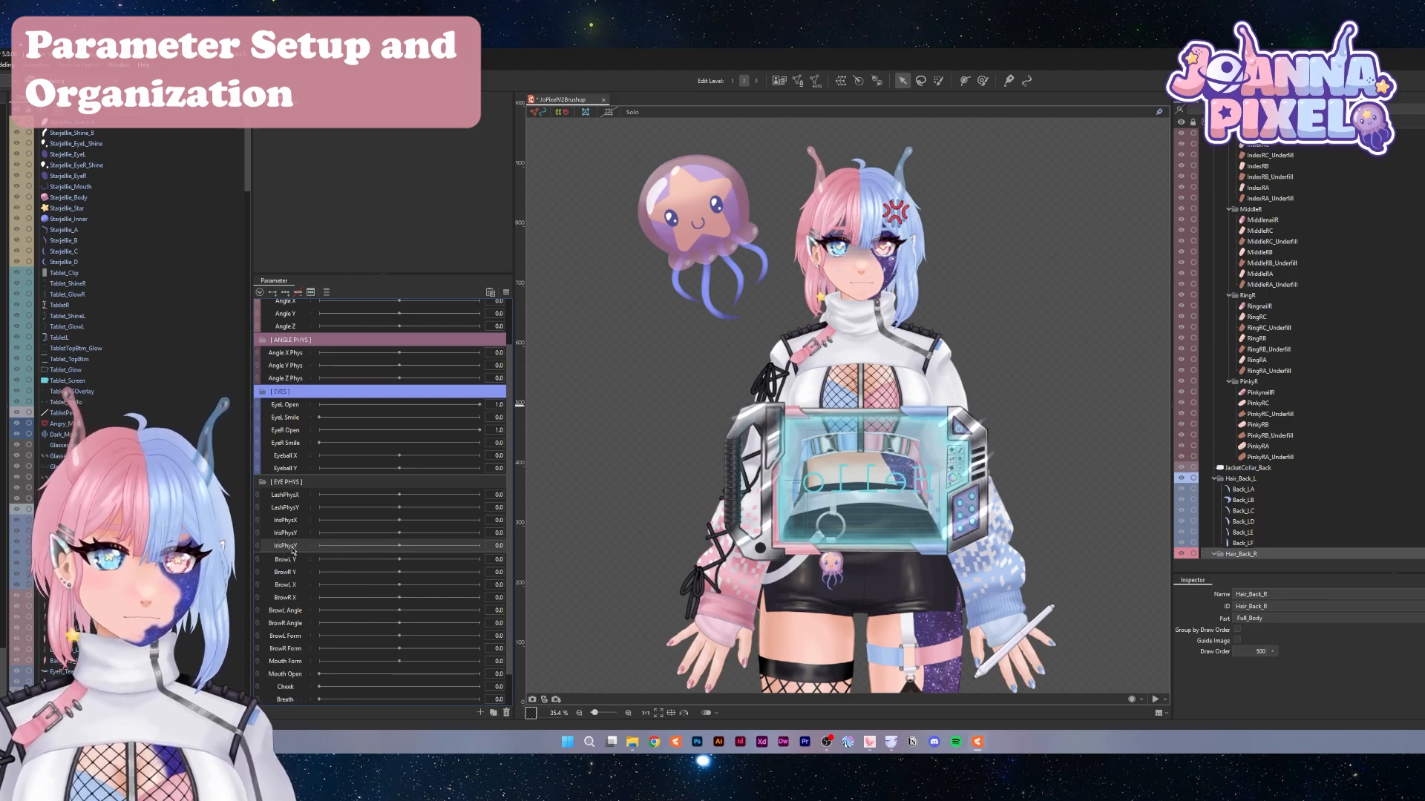
right_click(293, 550)
click(307, 559)
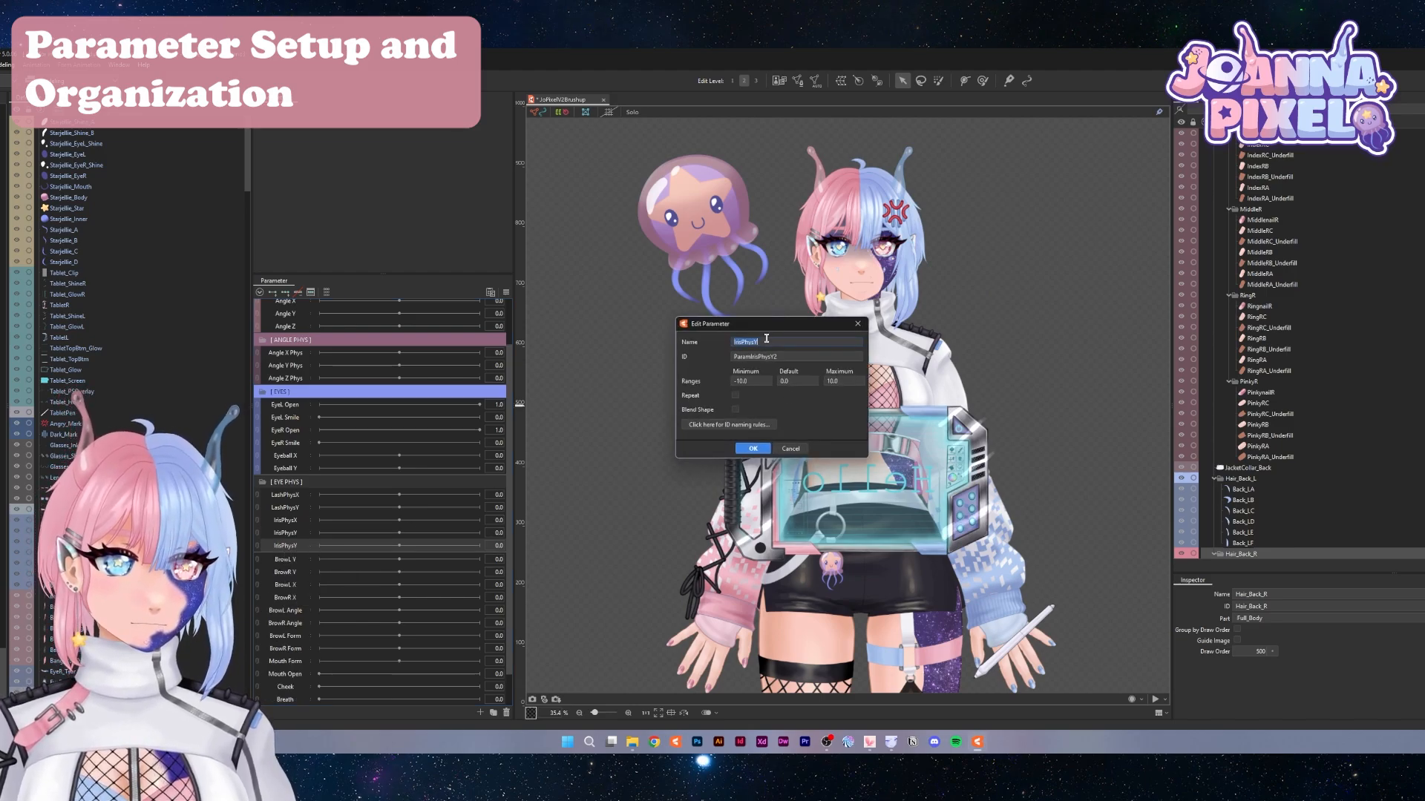
text(EyeSh)
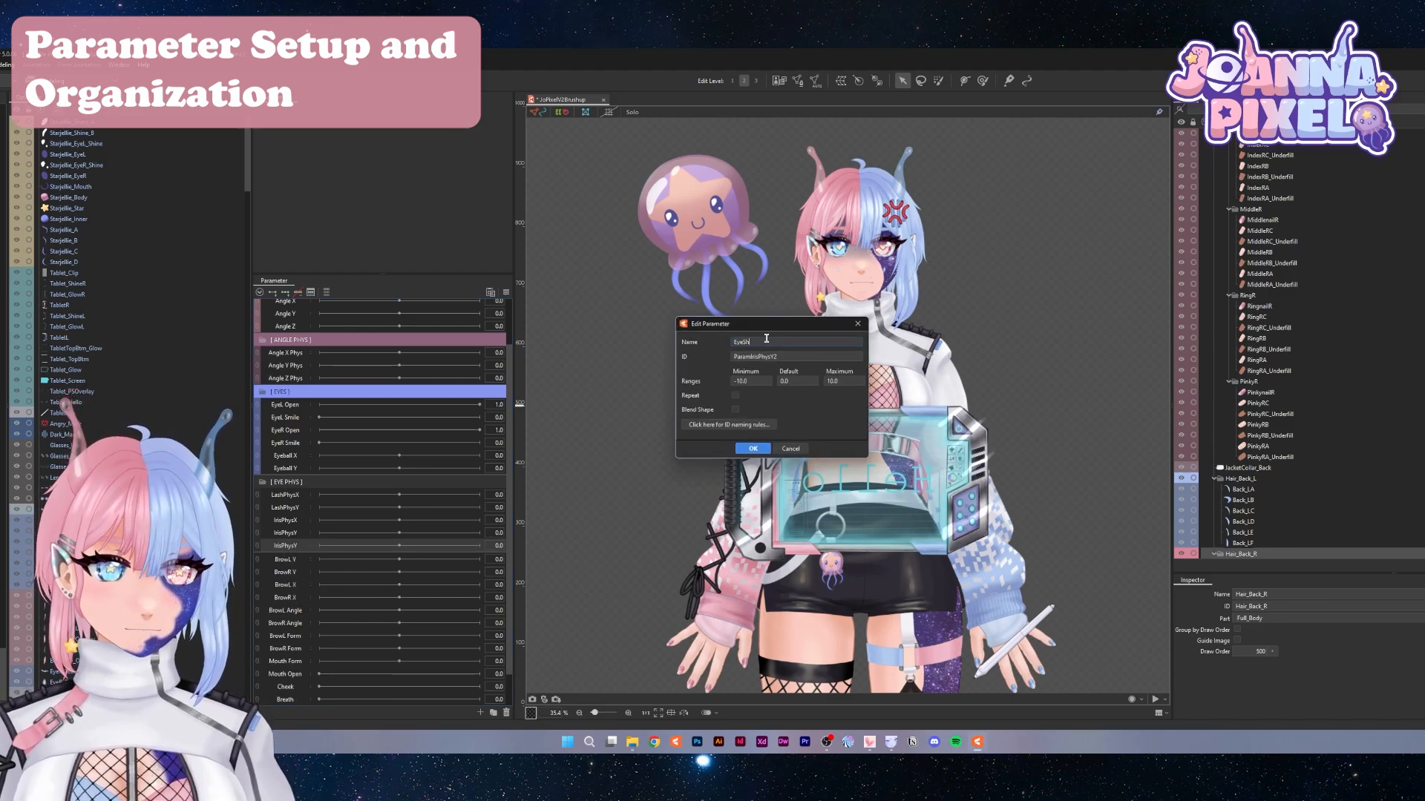
text(ineP)
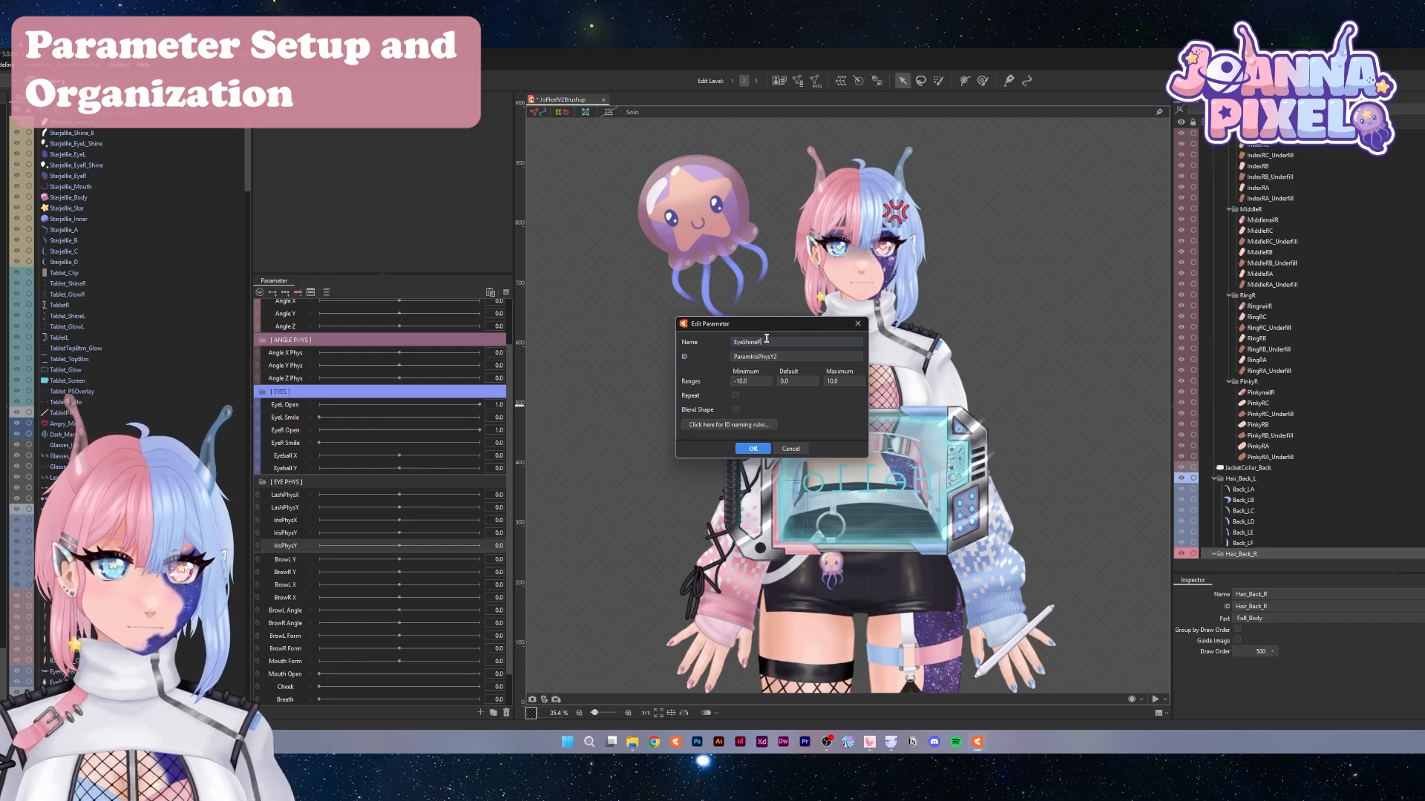
text(hysX)
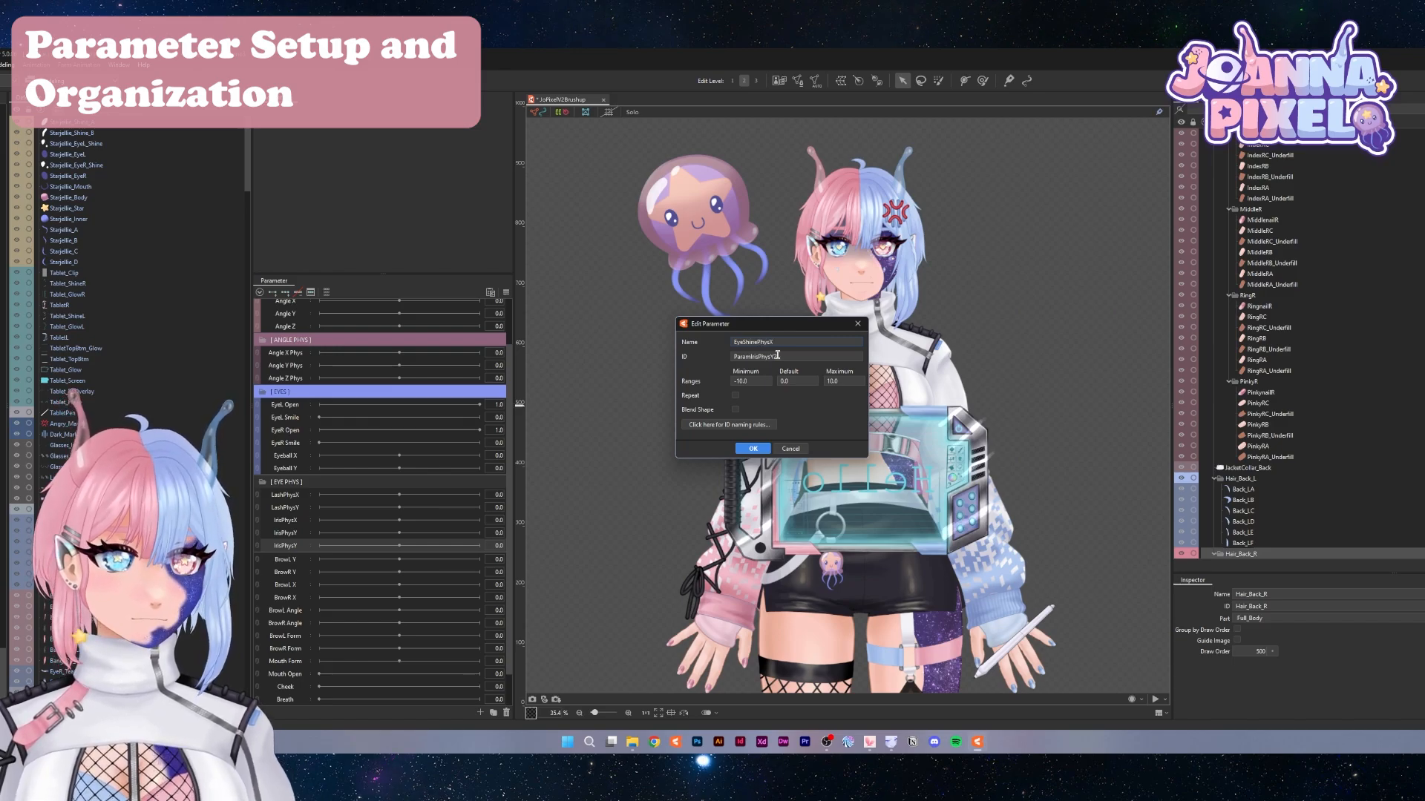
key(Return)
Rename the copy of the EyeShinePhysX parameter as EyeShinePhysY
double_click(319, 560)
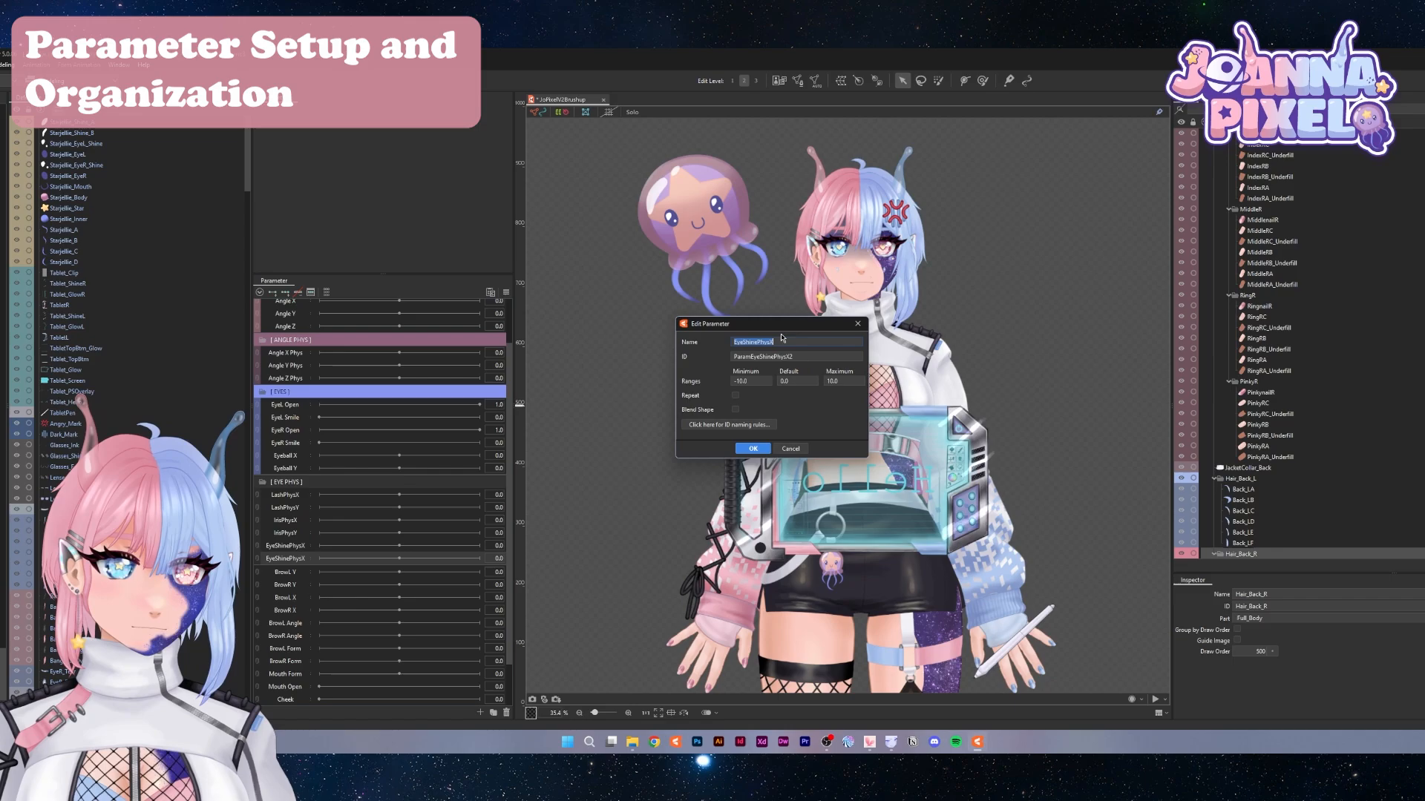
click(785, 343)
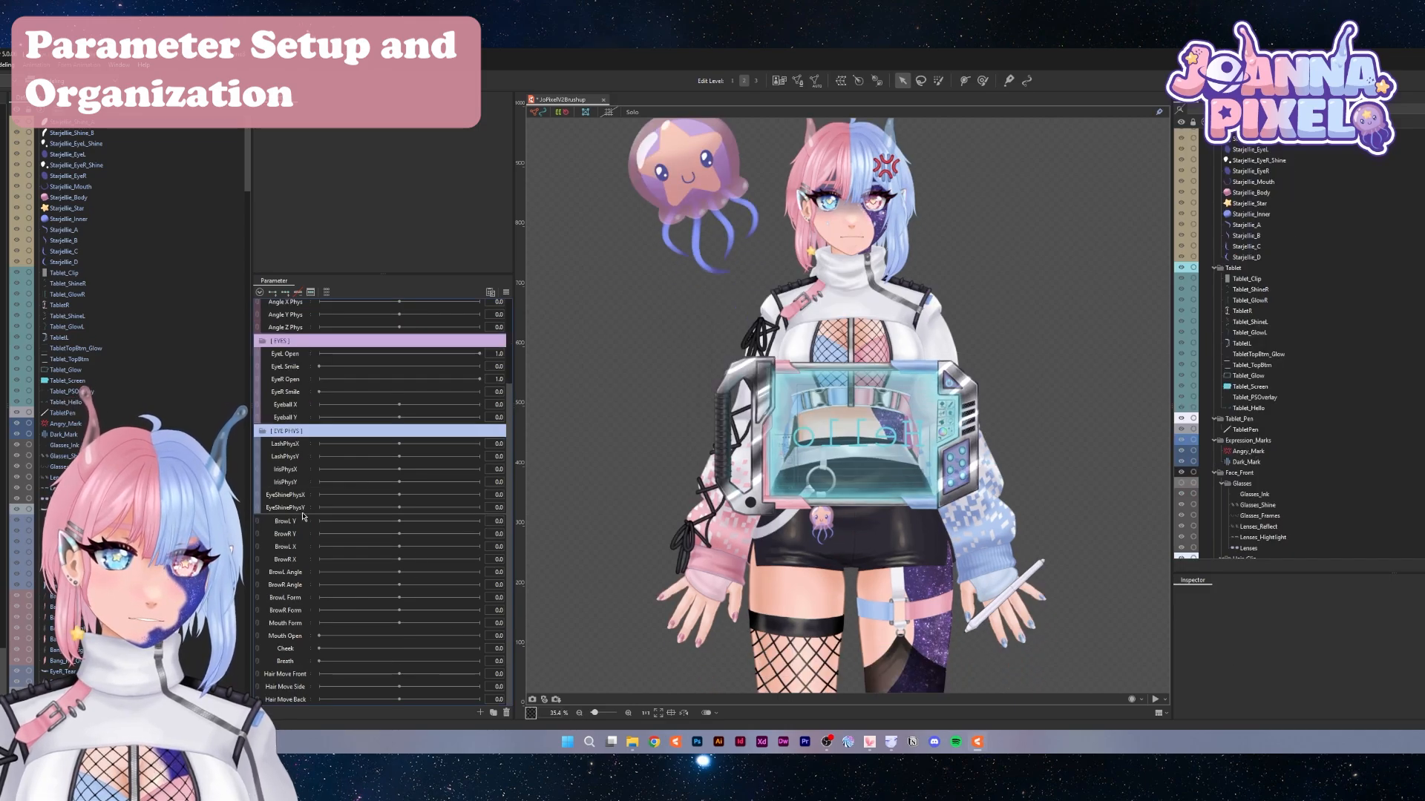
Create a parameter folder below the eye physics parameters and name it [ BROWS ]
click(302, 521)
click(493, 712)
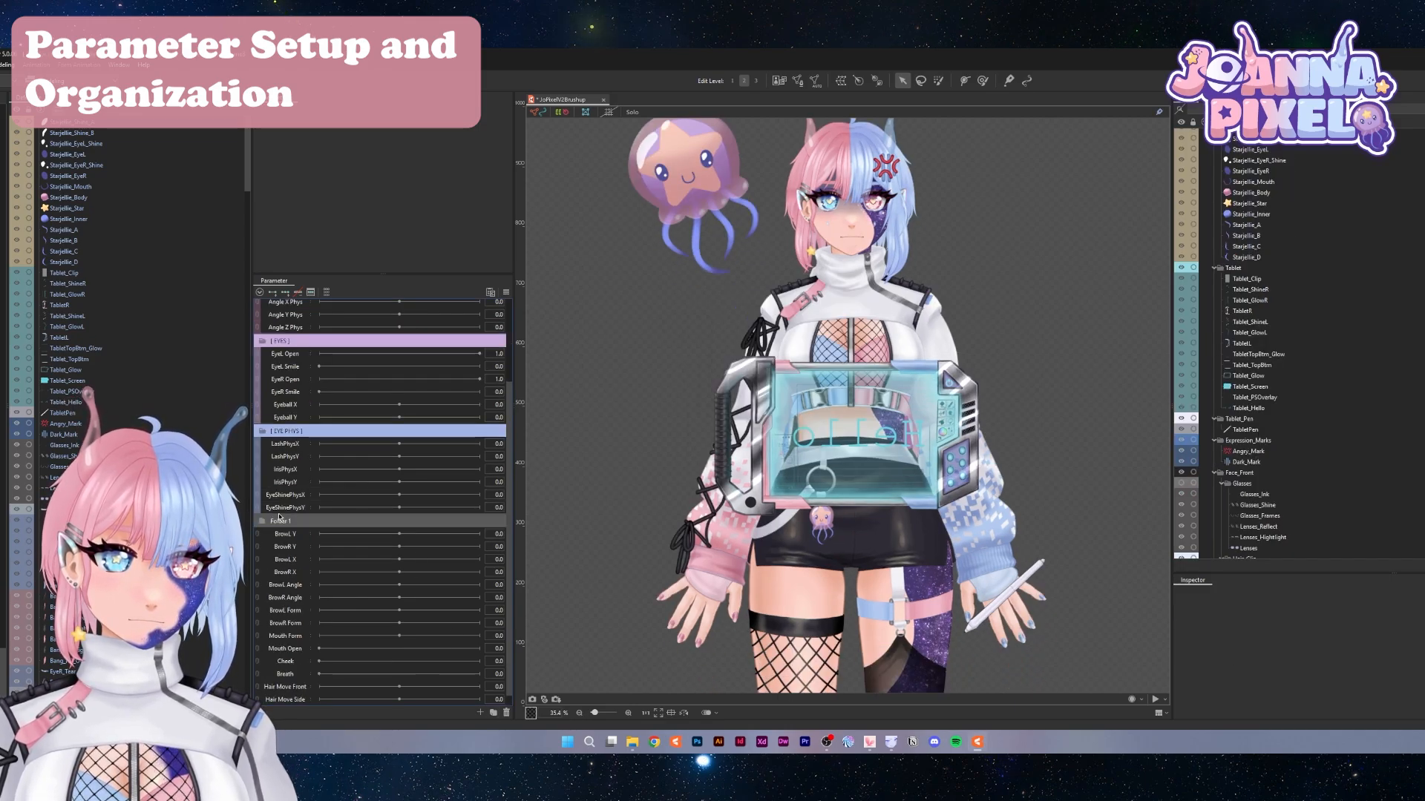
double_click(279, 520)
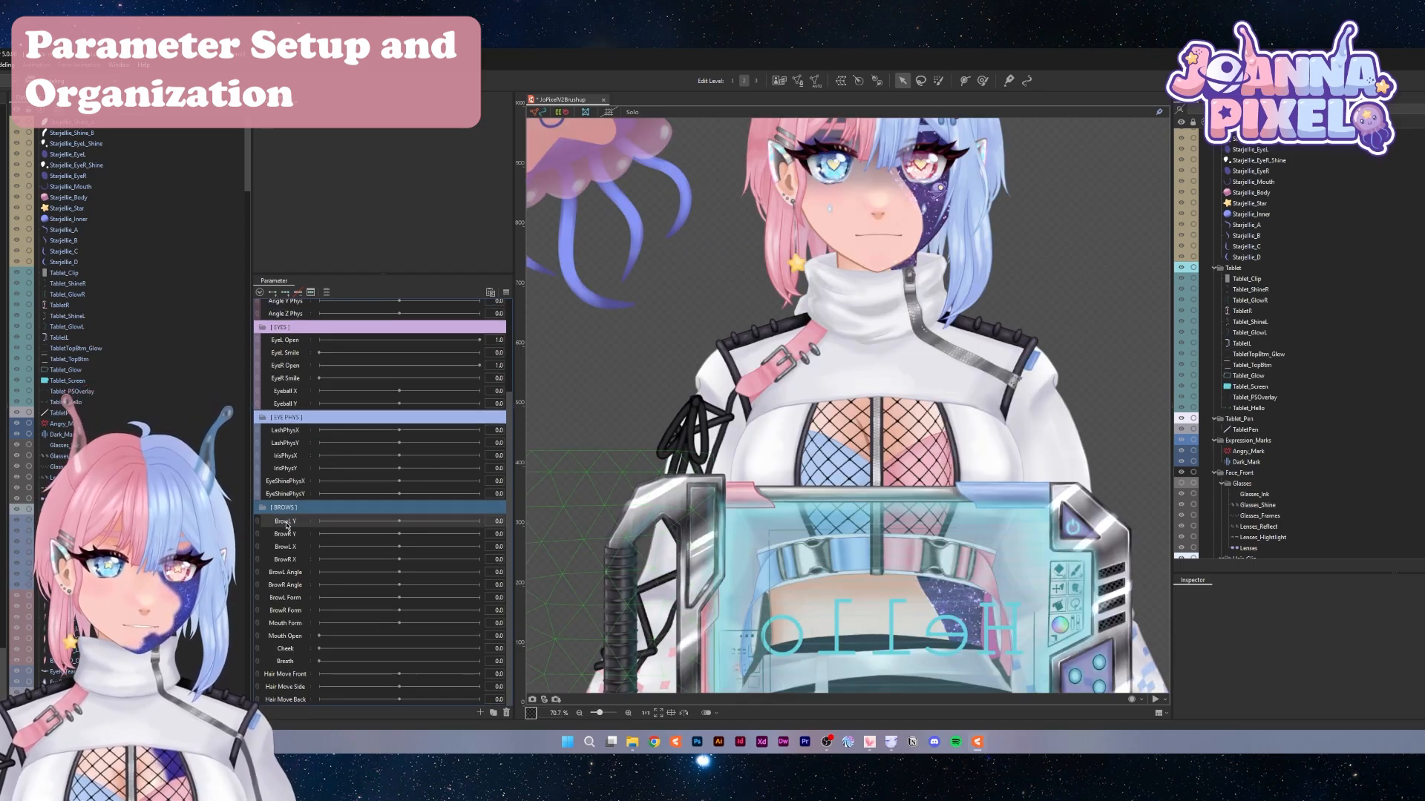
Delete the BrowL X and BrowR X parameters and save the model
click(287, 546)
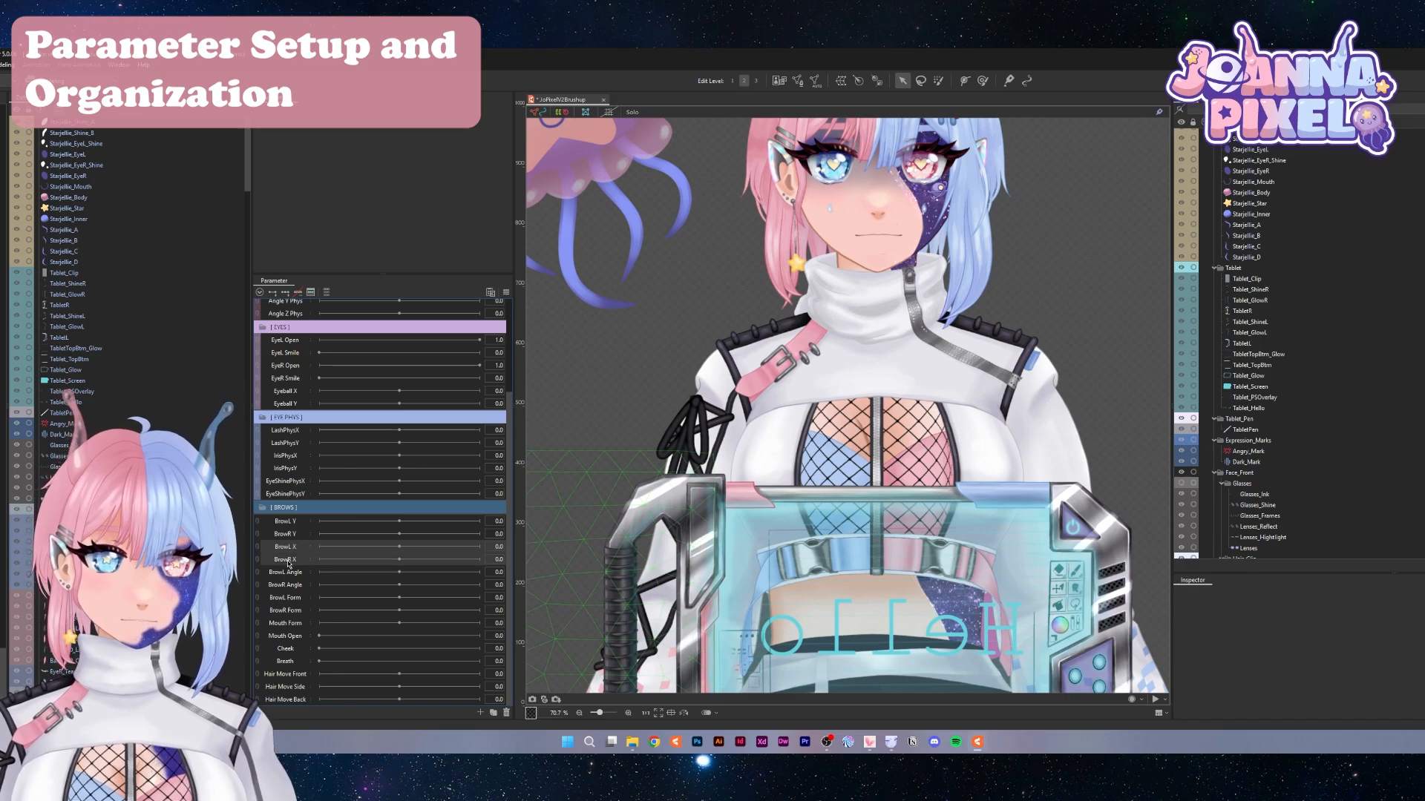
click(506, 713)
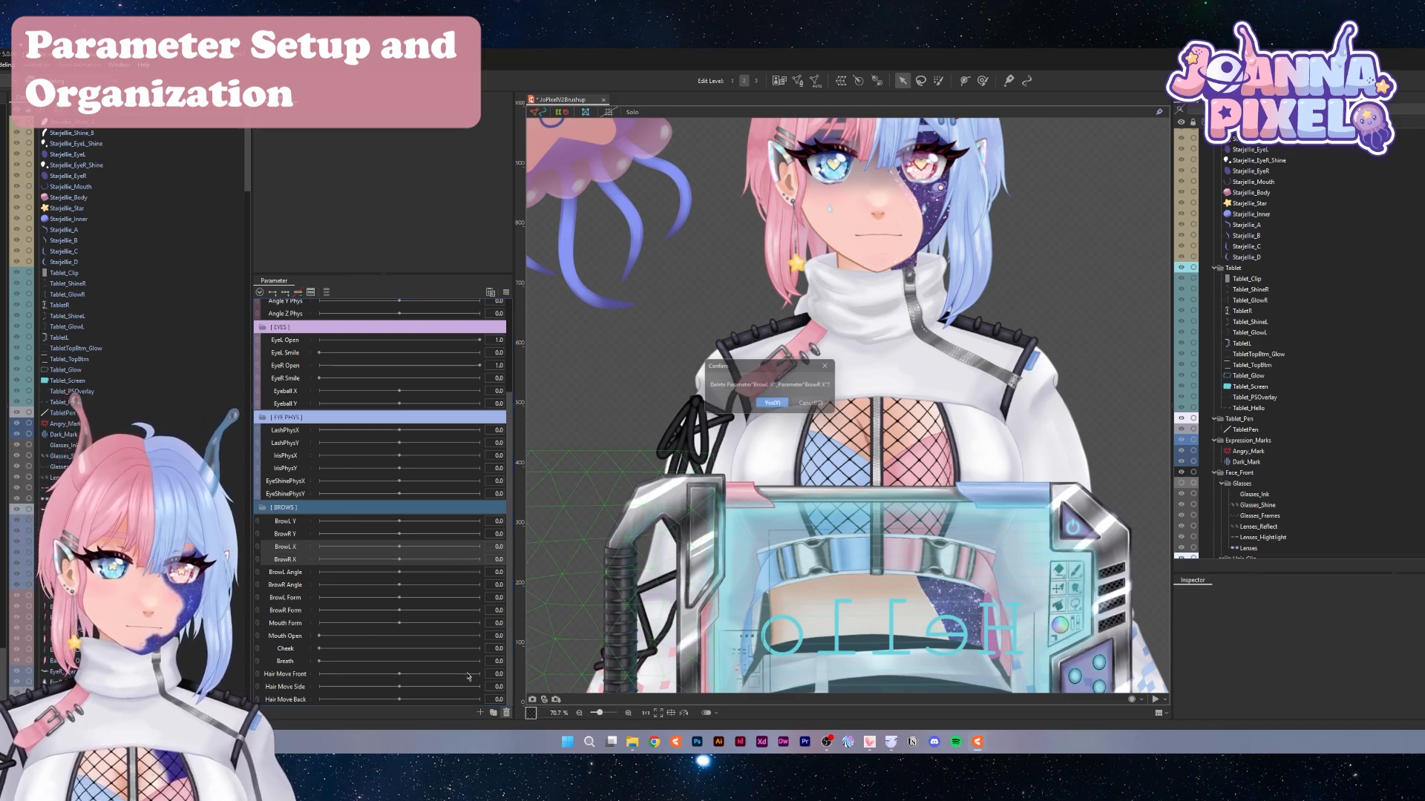
click(773, 405)
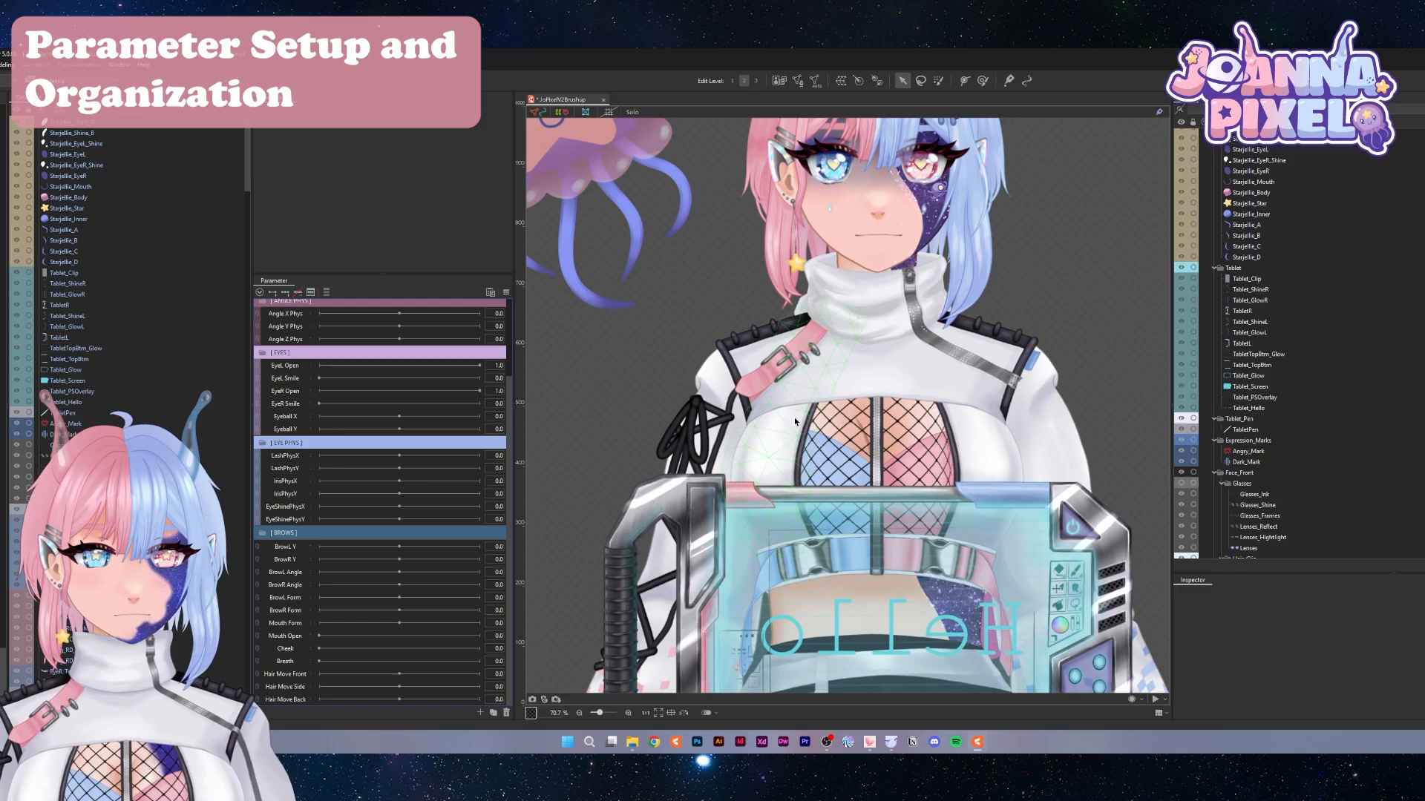
key(ctrl+s)
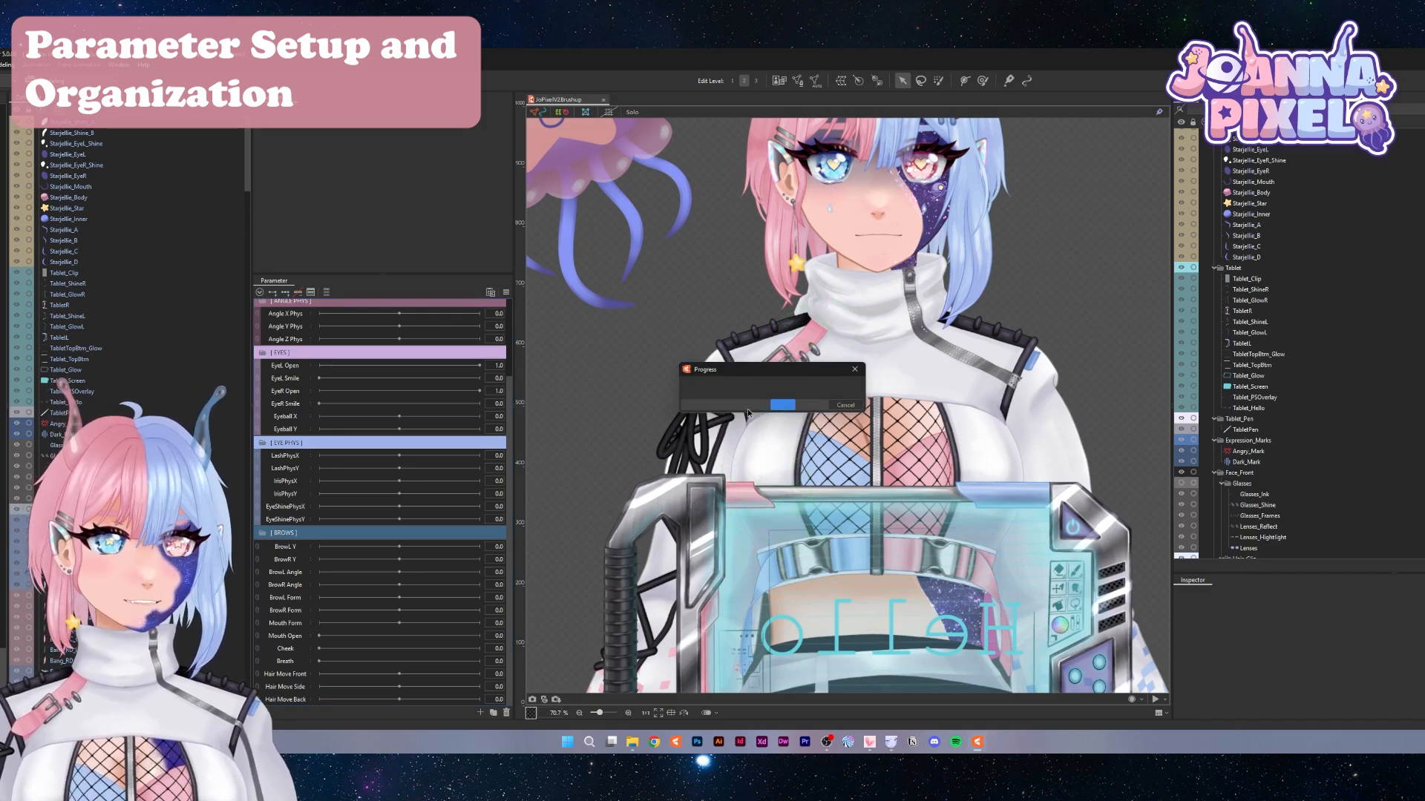
Move the parameters from BrowL Y through BrowR Form into the [ BROWS ] folder
click(295, 549)
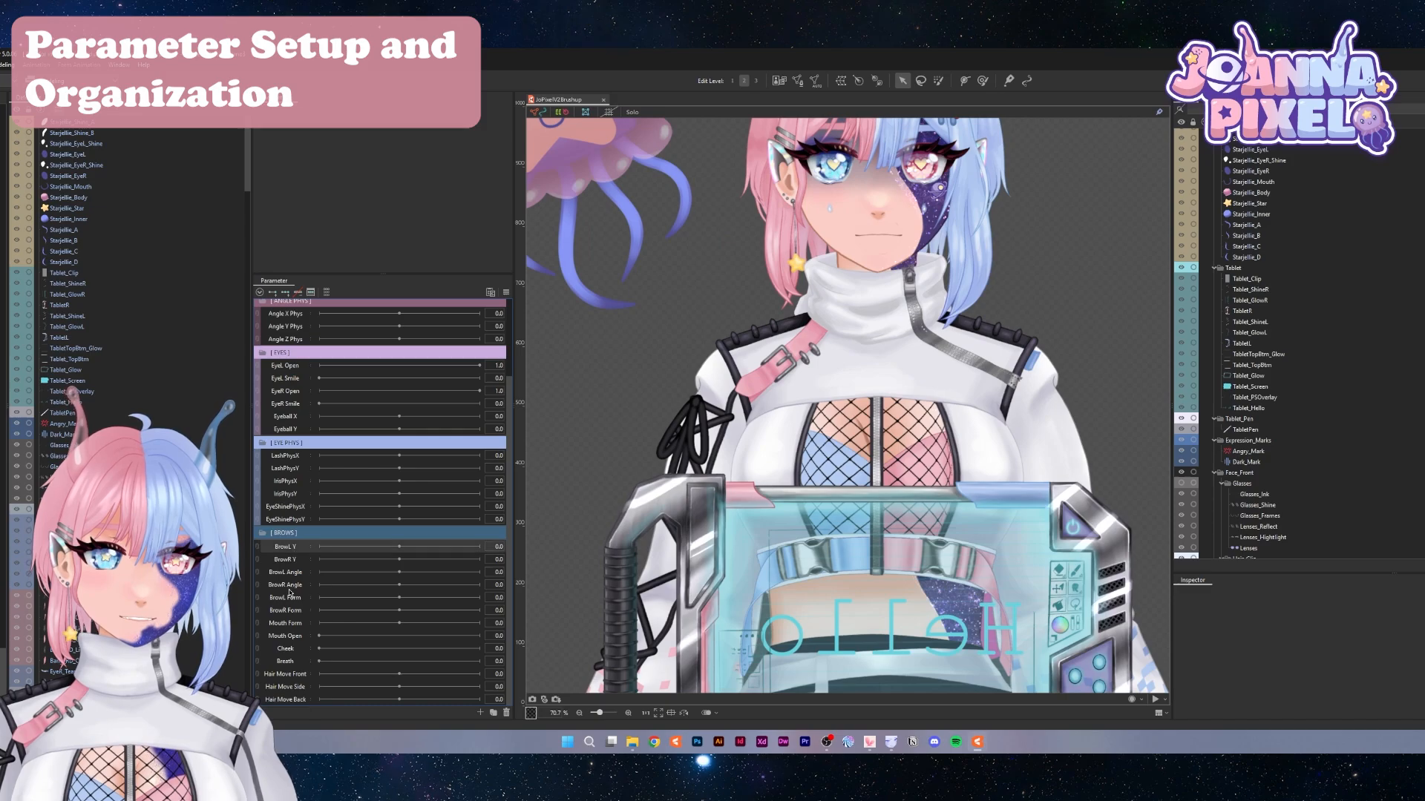
shift+click(294, 611)
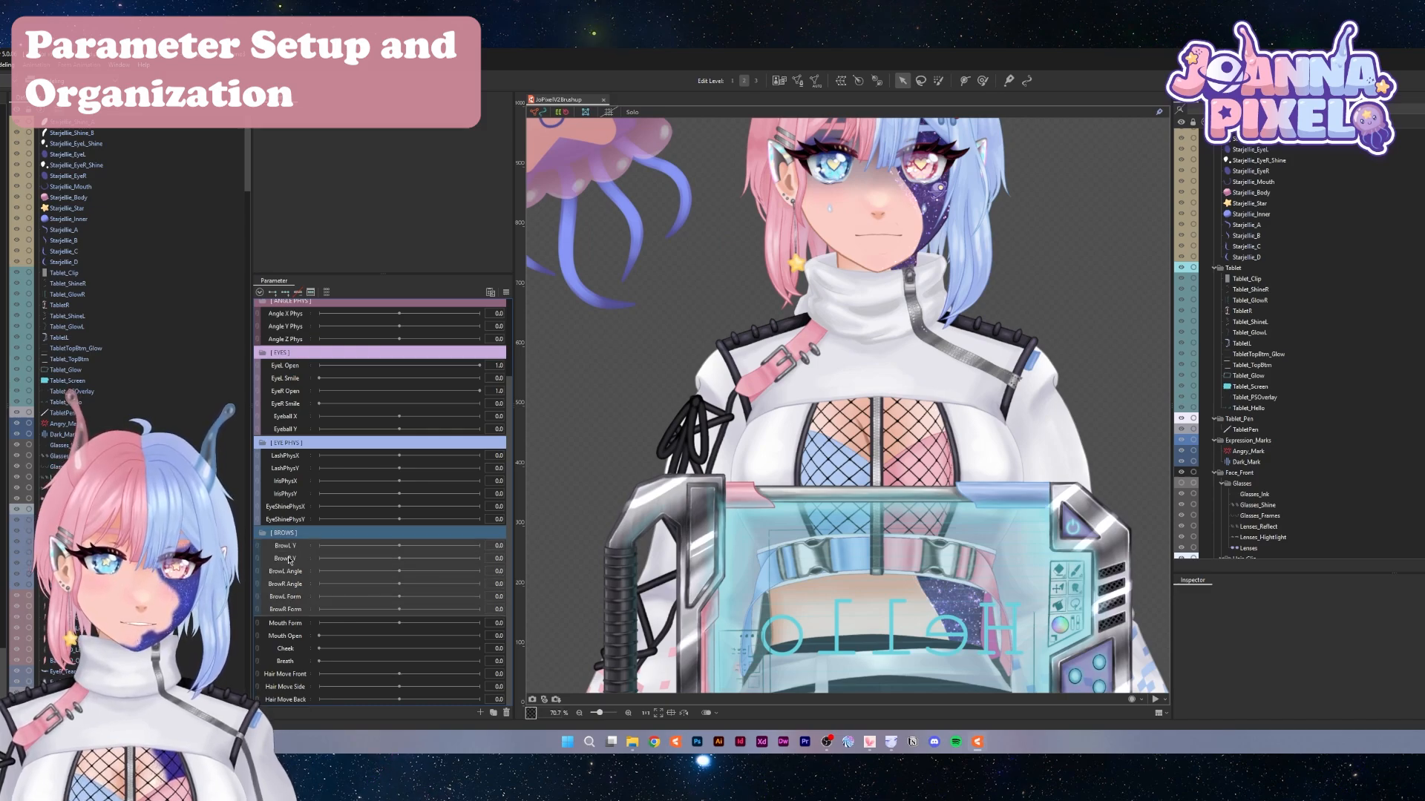
drag(288, 560, 288, 535)
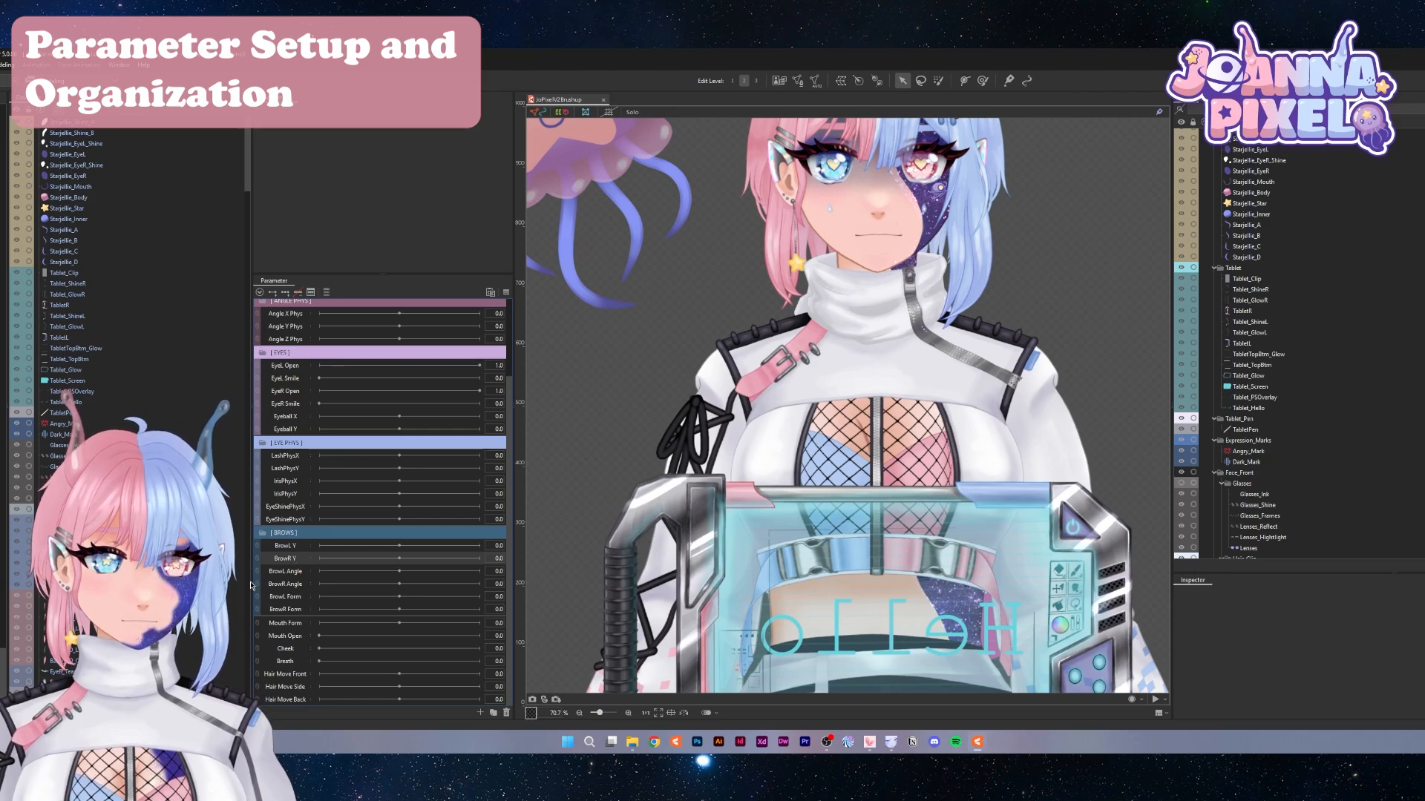
Reorder the brow parameters so BrowL Angle and BrowL Form directly follow BrowL Y, ahead of the BrowR parameters
drag(287, 576, 285, 562)
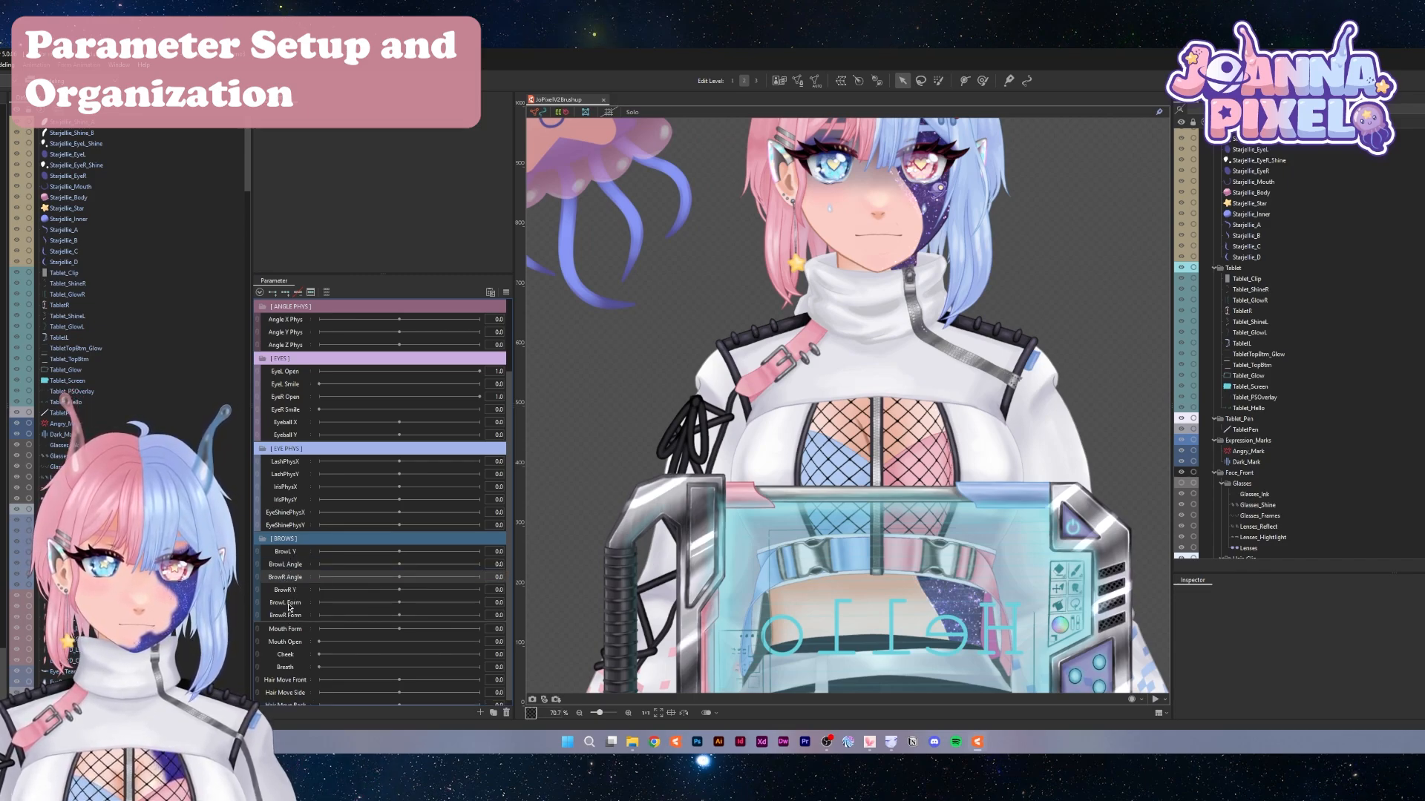
drag(291, 606, 303, 569)
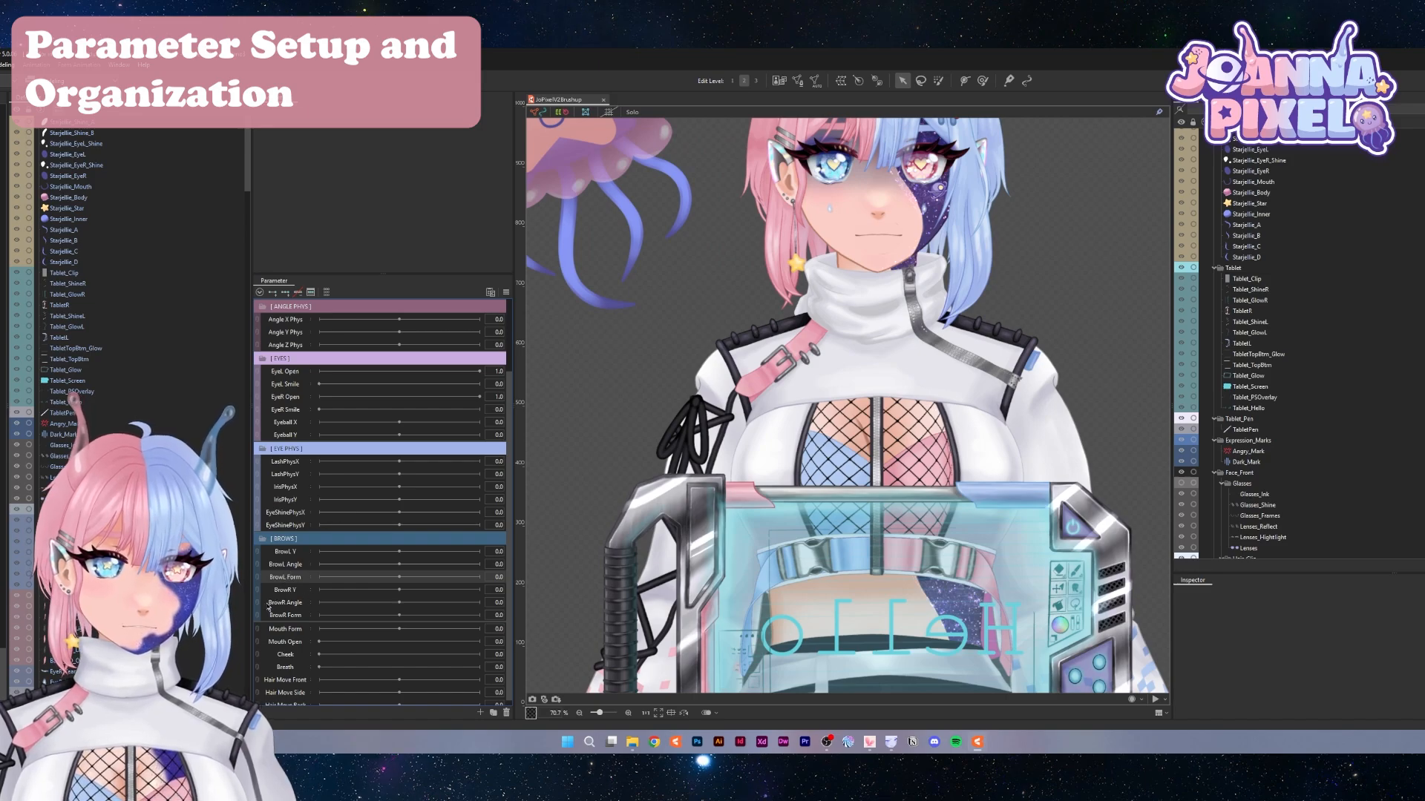
scroll(313, 532, down, 1)
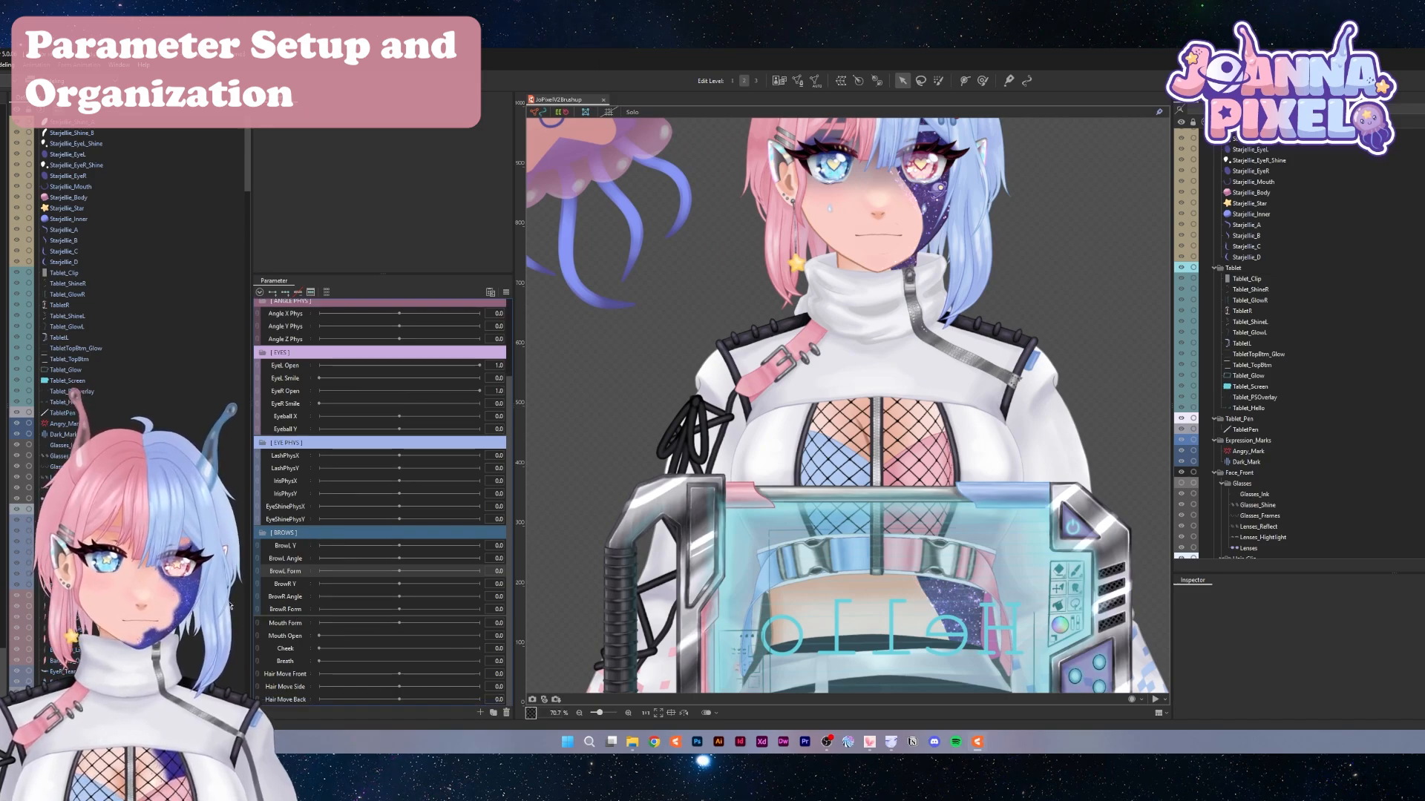
Create a [ MOUTH ] folder below the brow parameters and put Mouth Form and Mouth Open into it
click(285, 624)
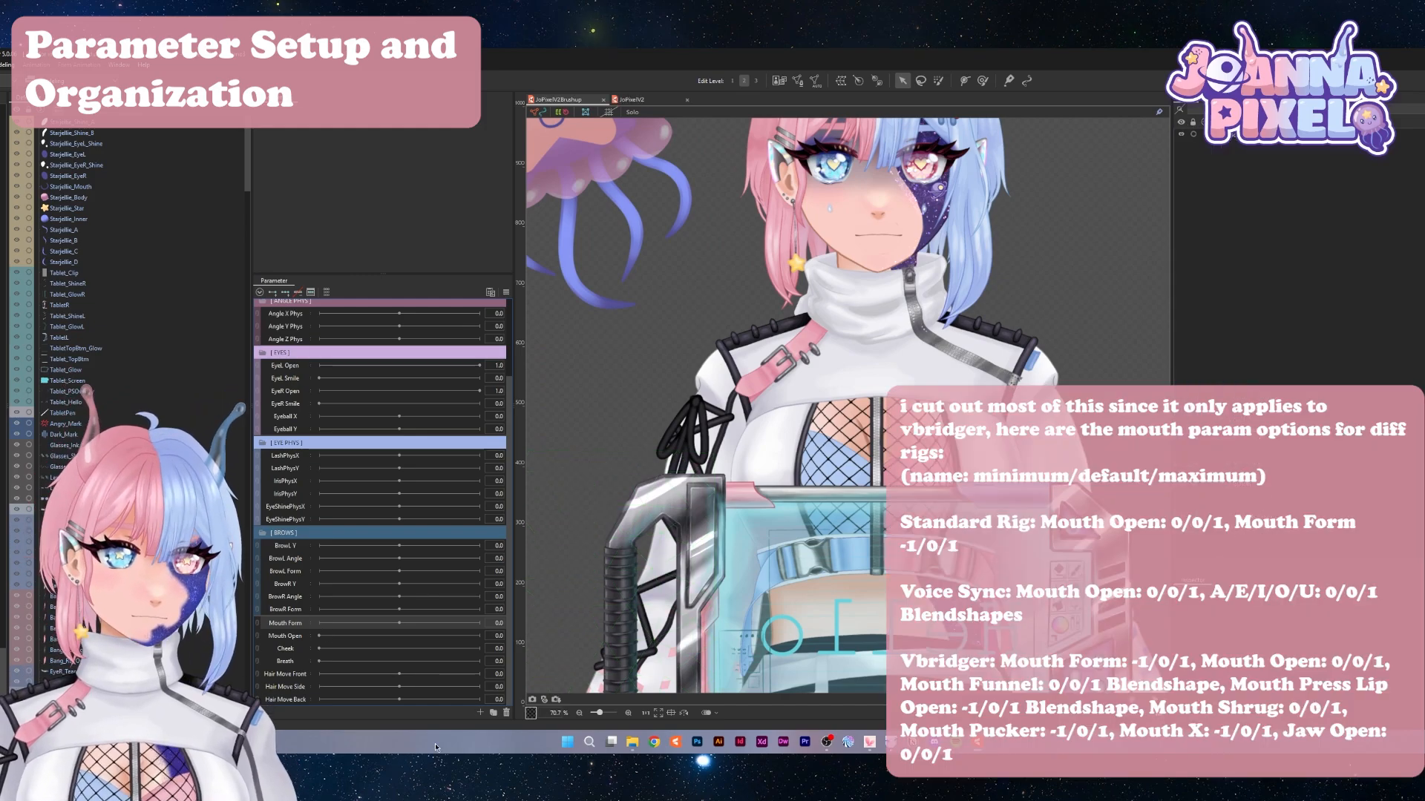
click(294, 611)
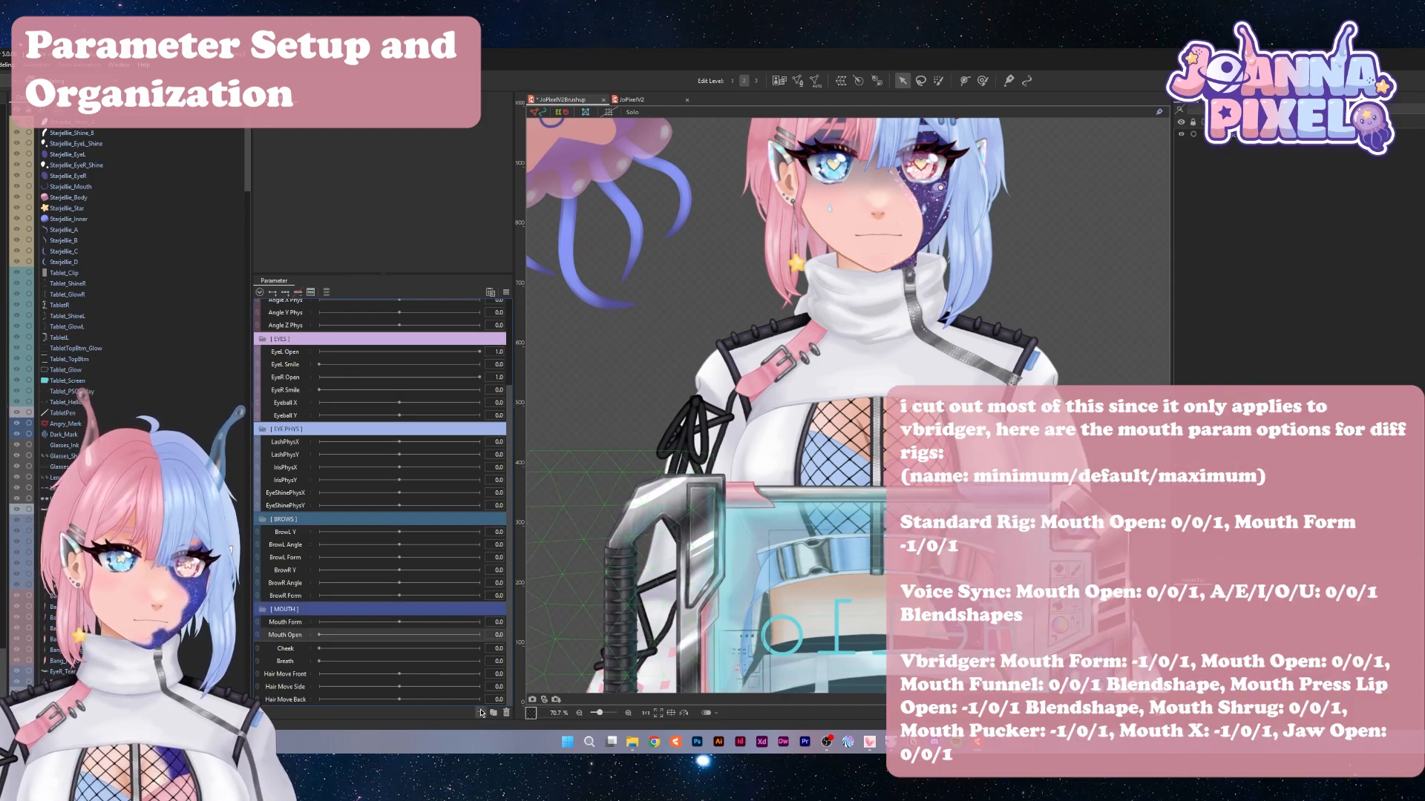
Create a blend shape parameter named Mouth Funnel with the ID ParamMouthFunnel, minimum 0 and maximum 1, in the [ MOUTH ] folder
click(481, 714)
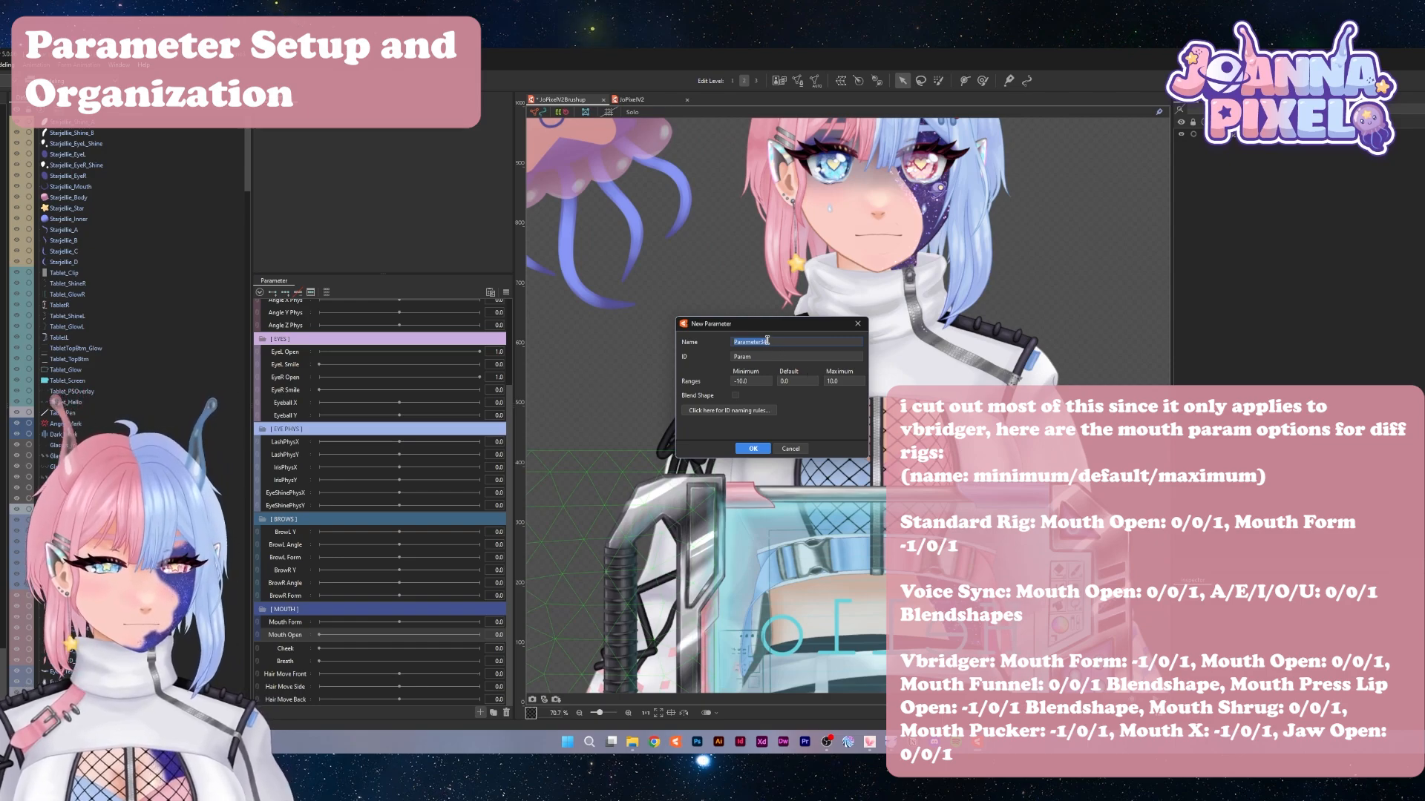
text(Mouth Fu)
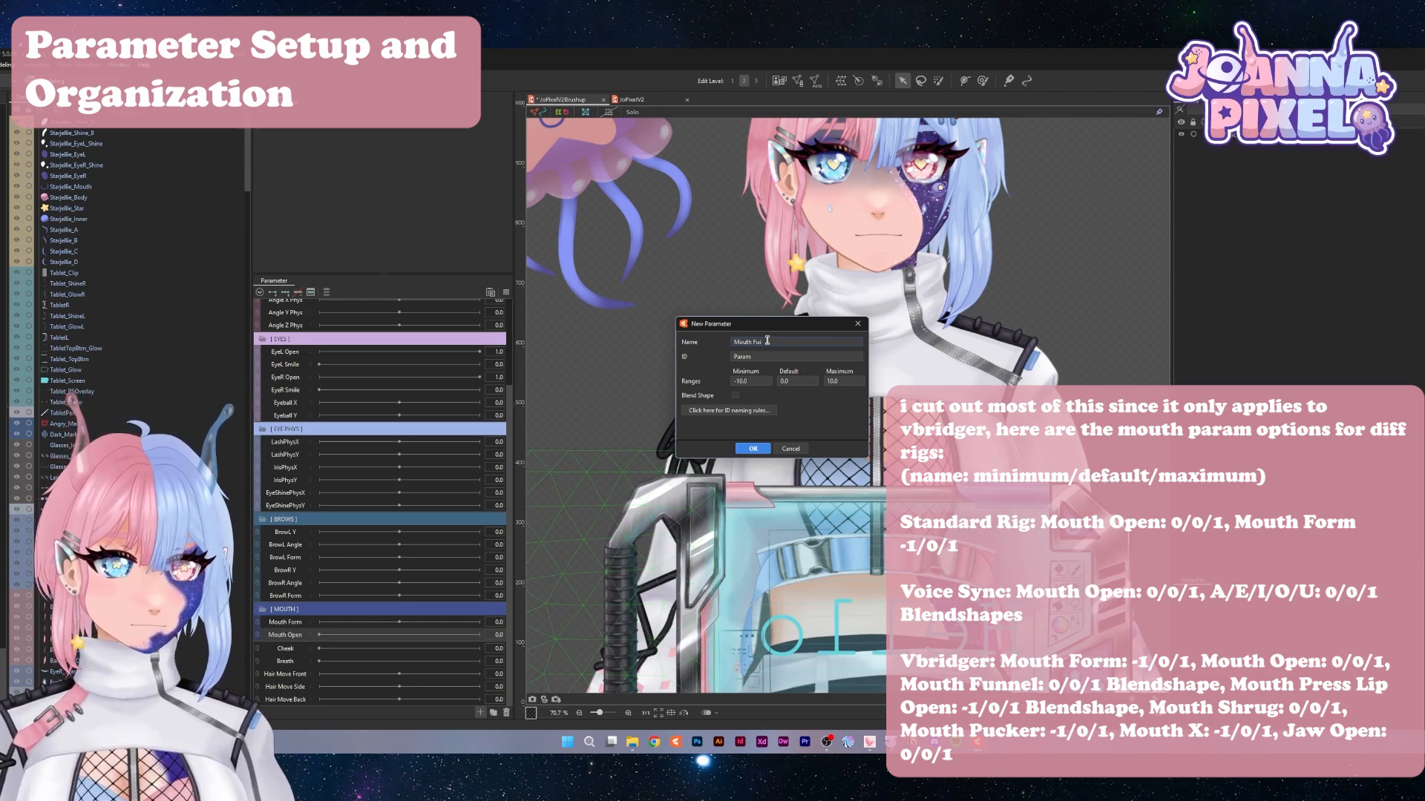
text(nnel)
key(Tab)
key(Tab)
text(0)
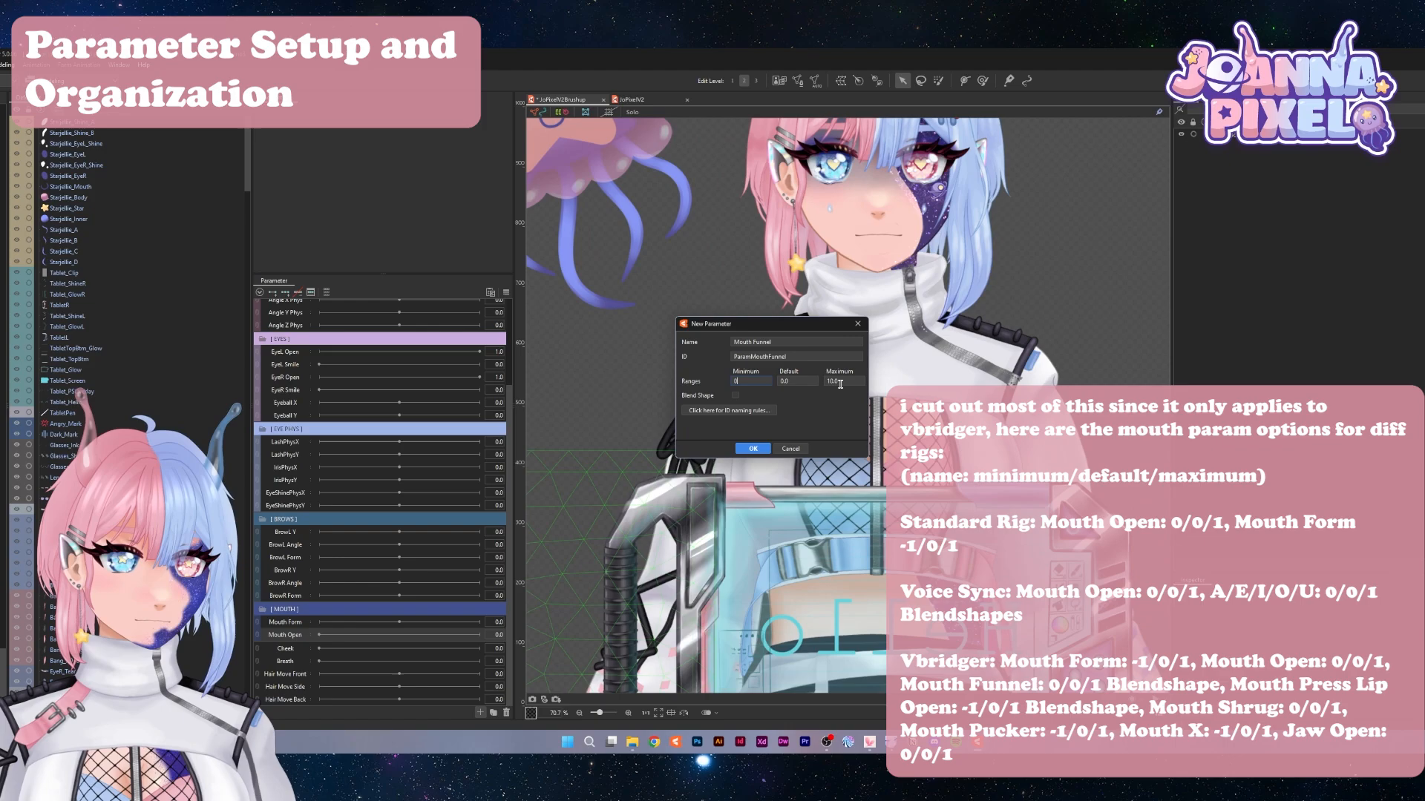
double_click(838, 382)
text(1)
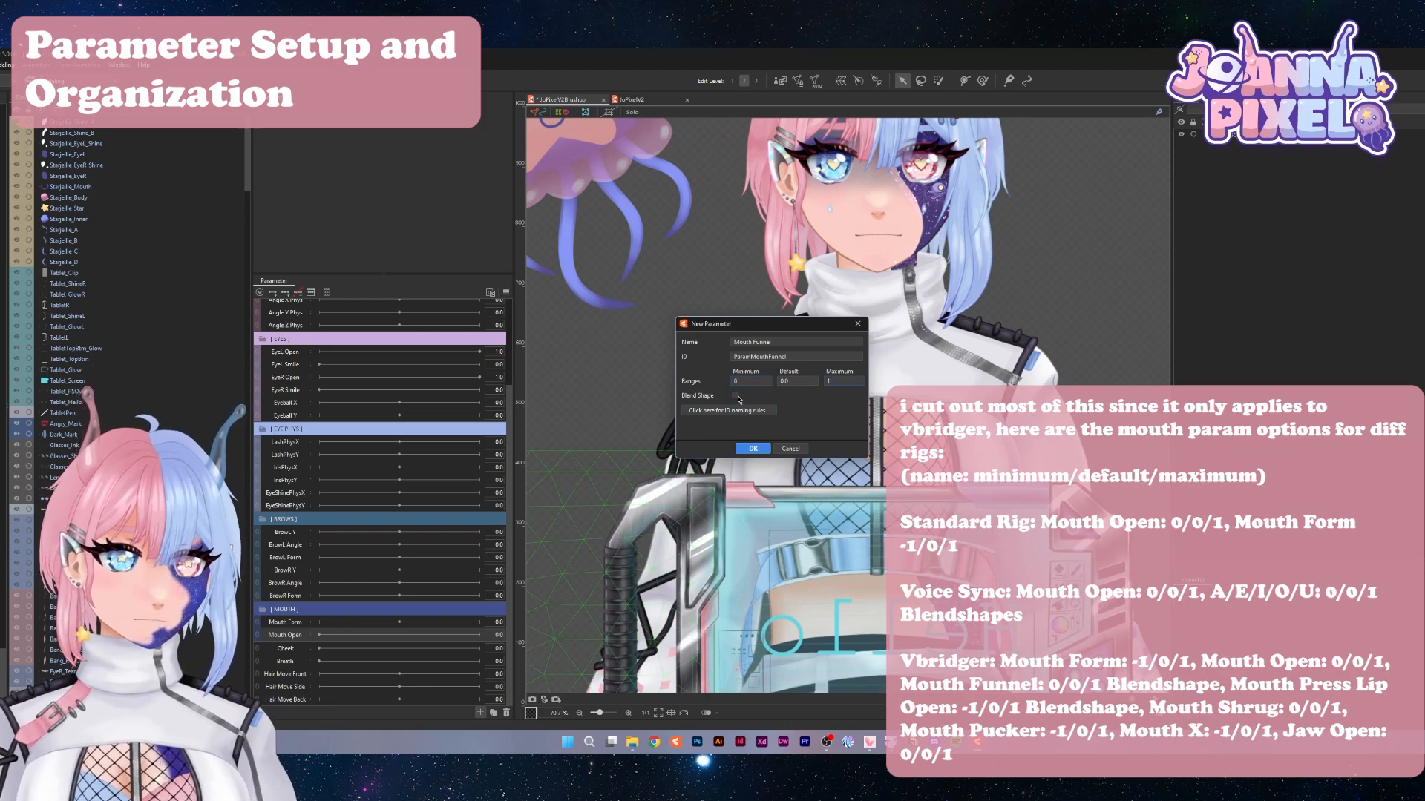
click(735, 396)
click(753, 449)
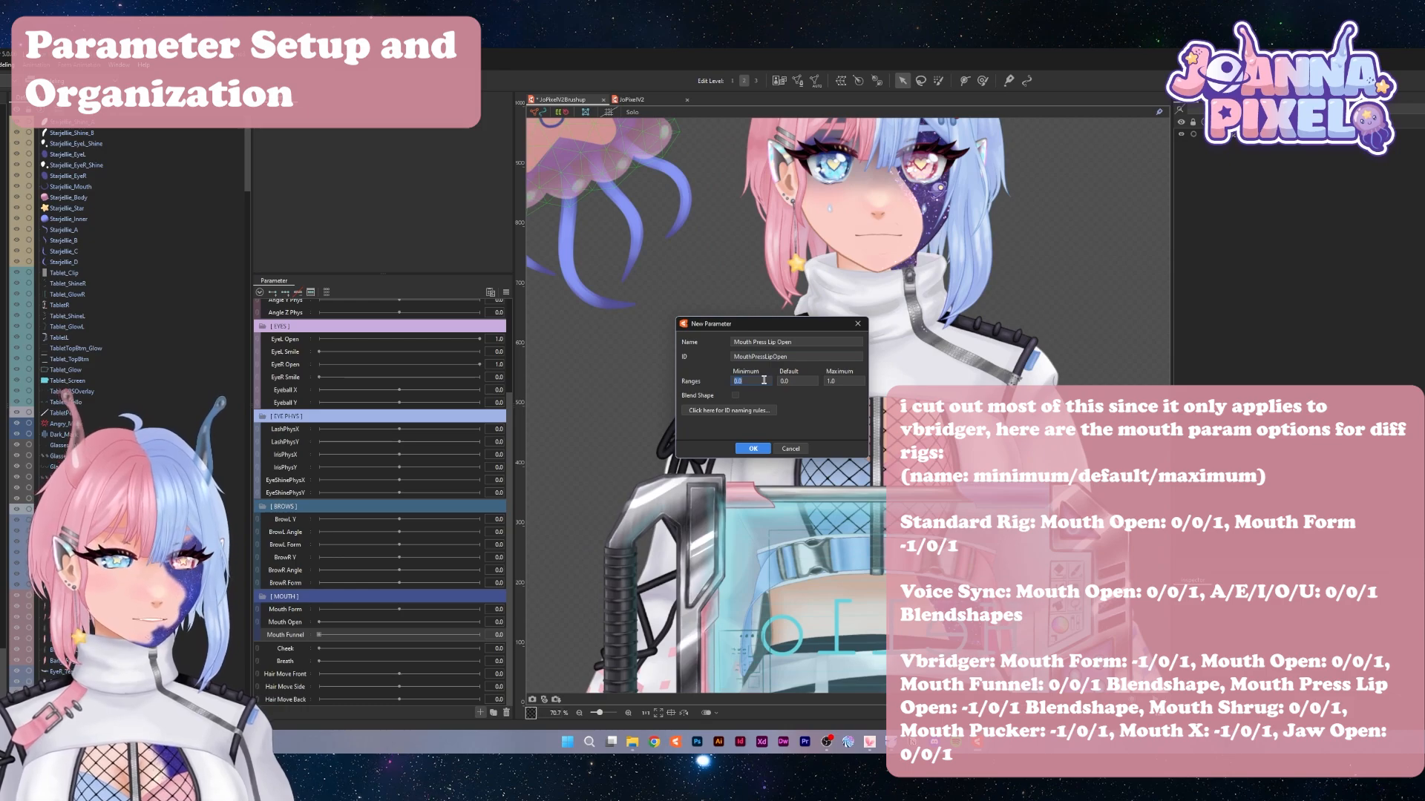
Create the blend shape parameter Mouth Press Lip Open with the ID MouthPressLipOpen, setting its minimum to -1
text(-1)
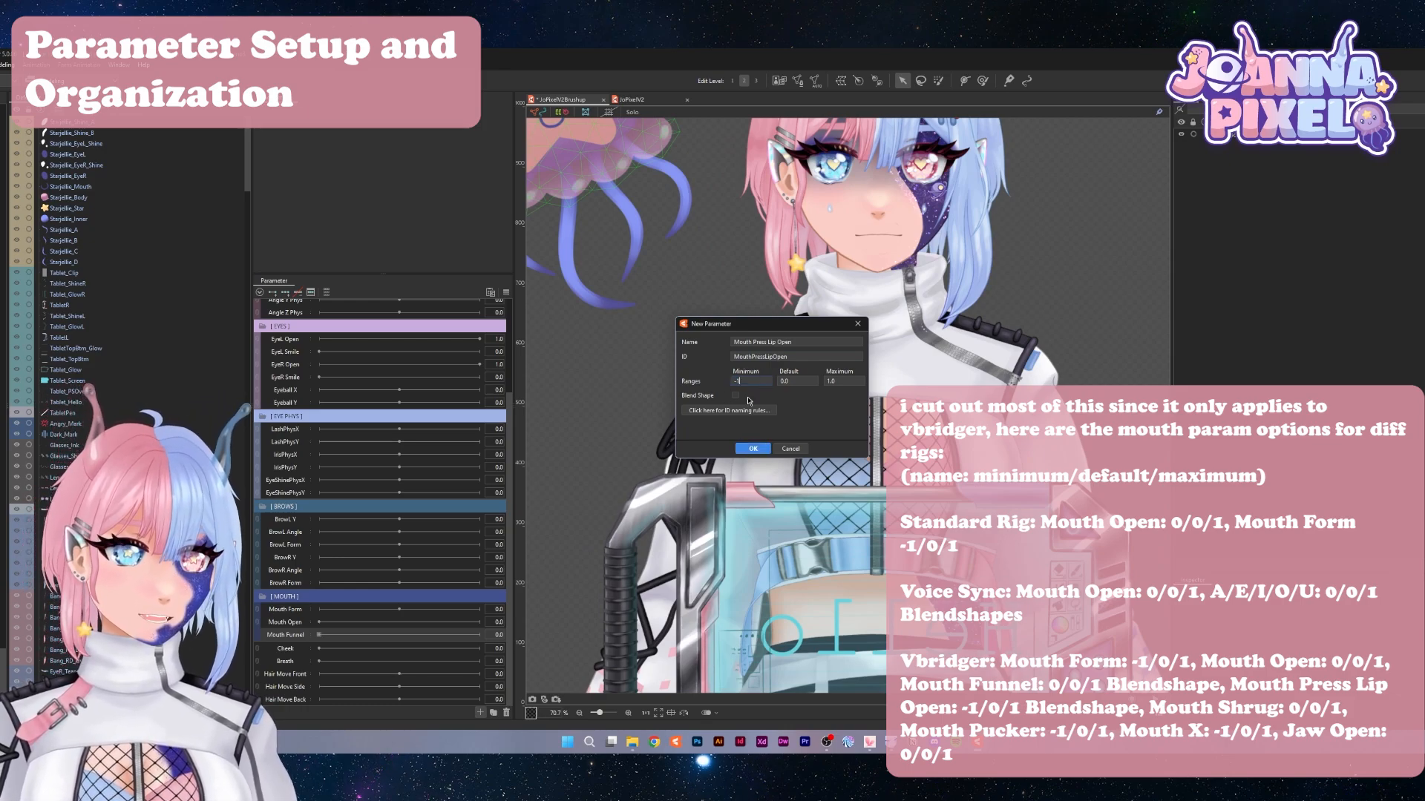
click(735, 396)
click(753, 448)
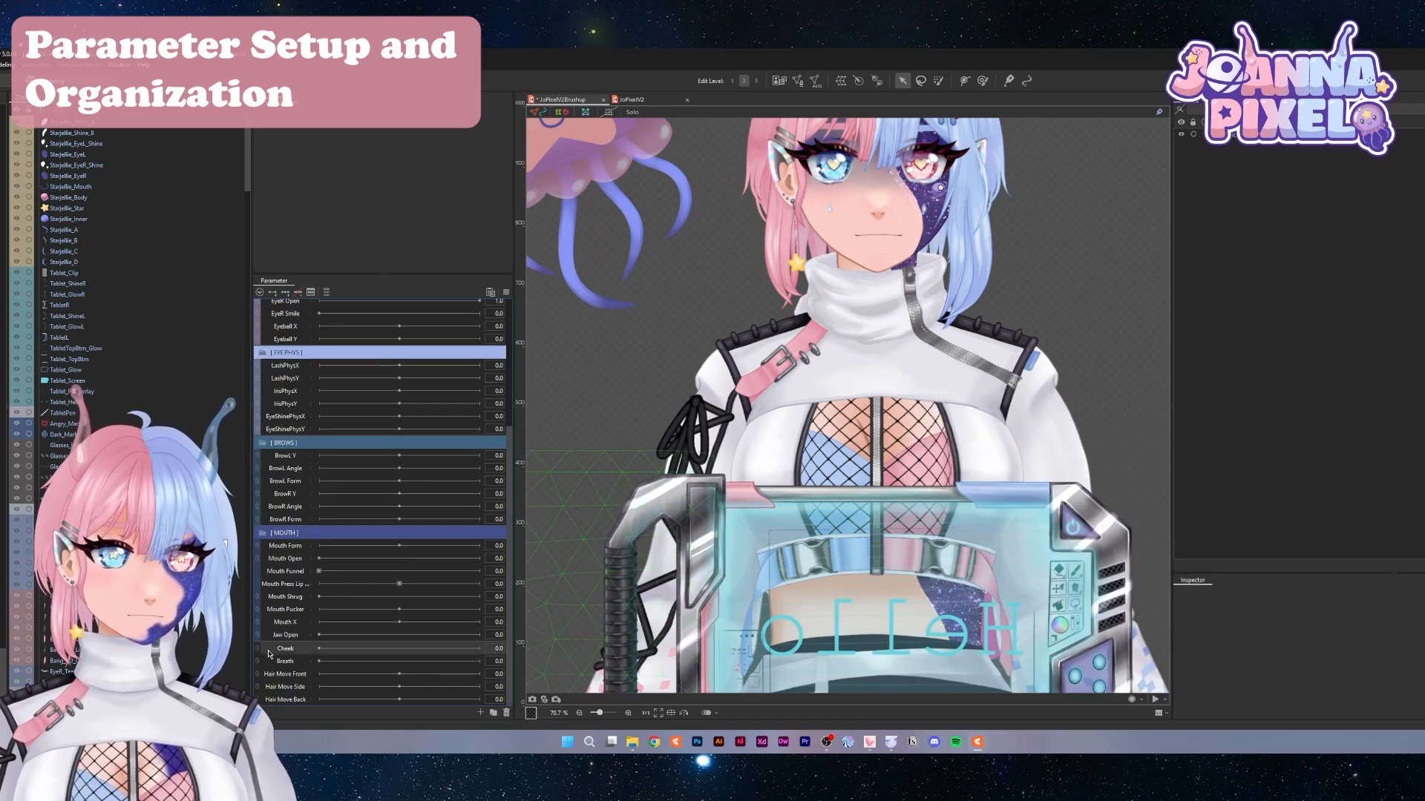
Rename the Cheek parameter as Blush
double_click(271, 650)
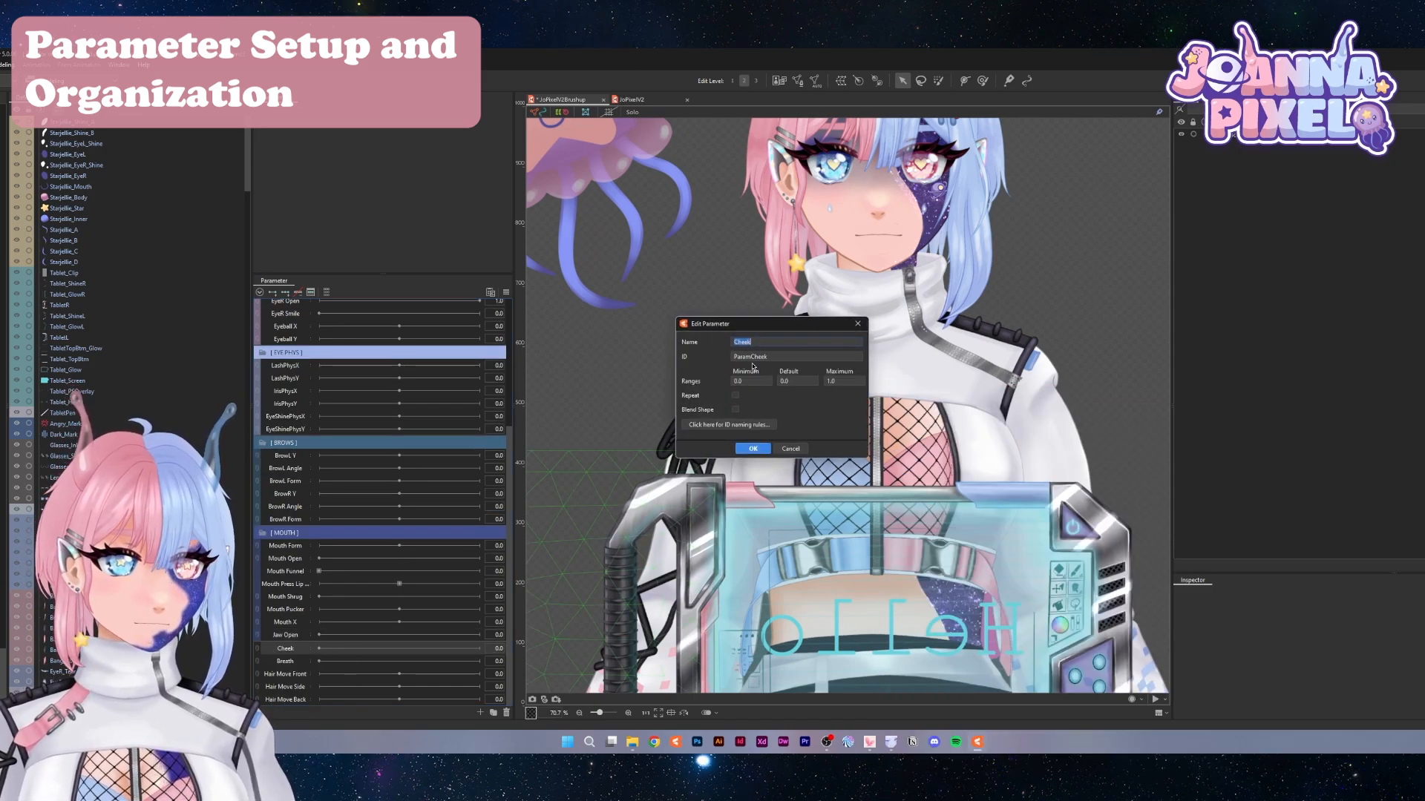
text(Blush)
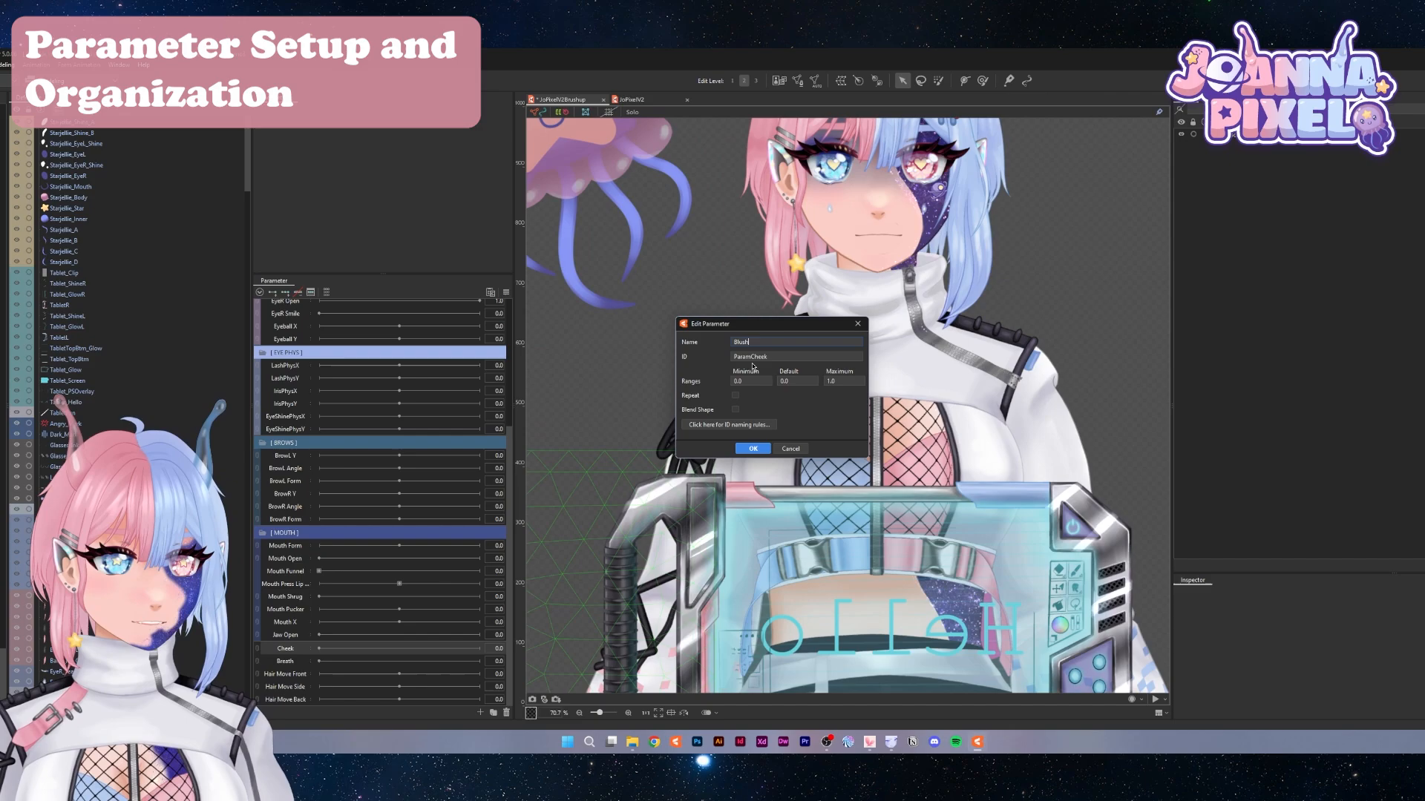
click(752, 448)
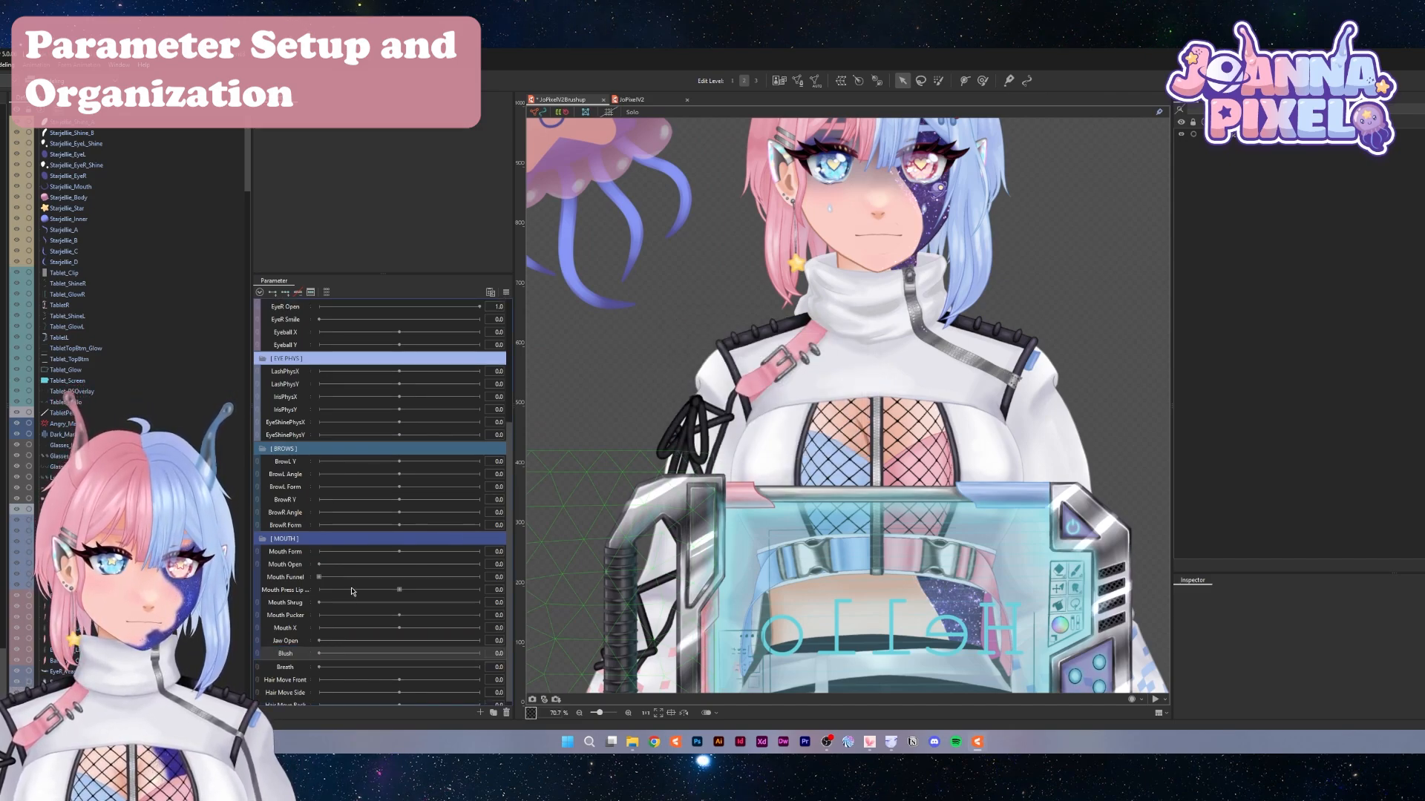
Create a folder named [ EXPRESSIONS ] below the Blush parameter
scroll(412, 582, down, 1)
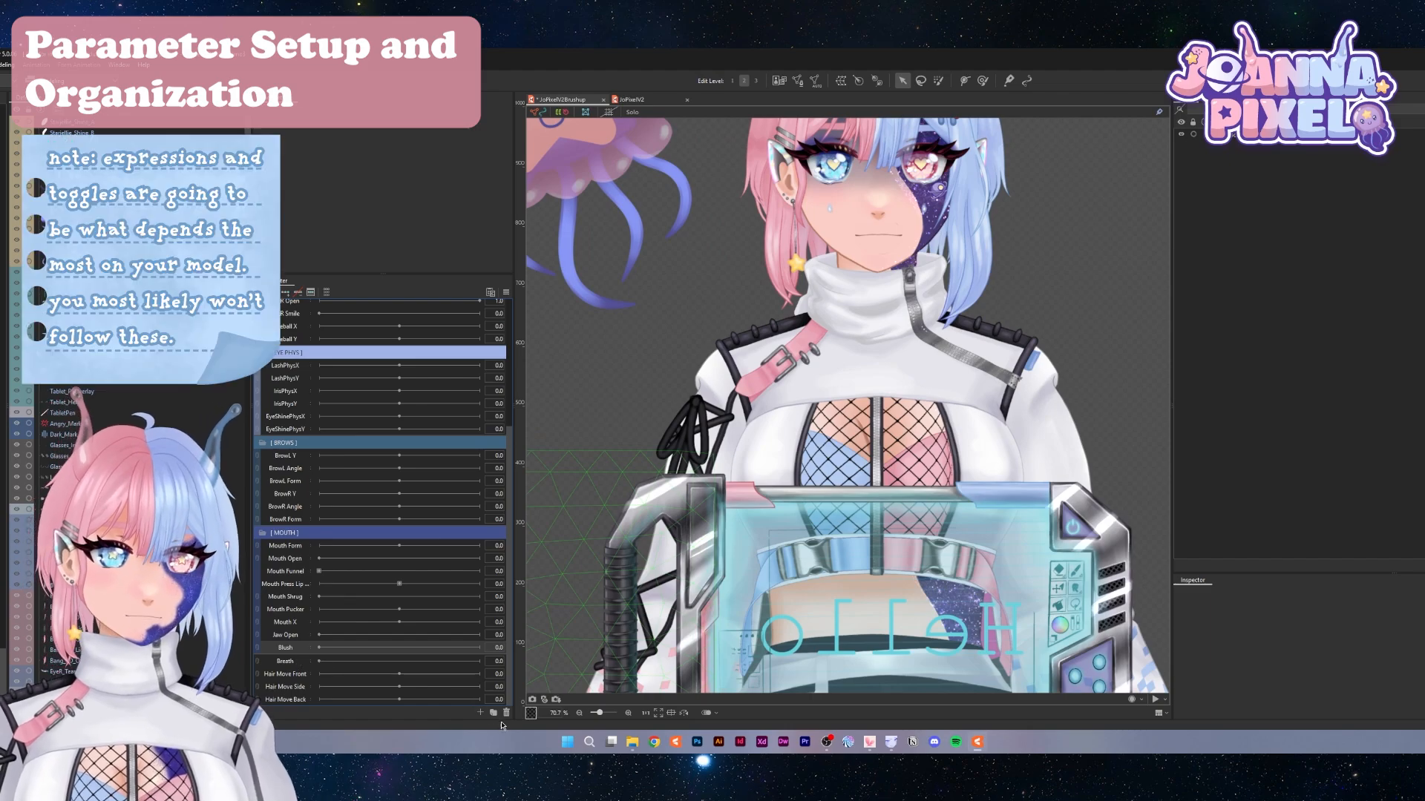
click(494, 713)
double_click(287, 663)
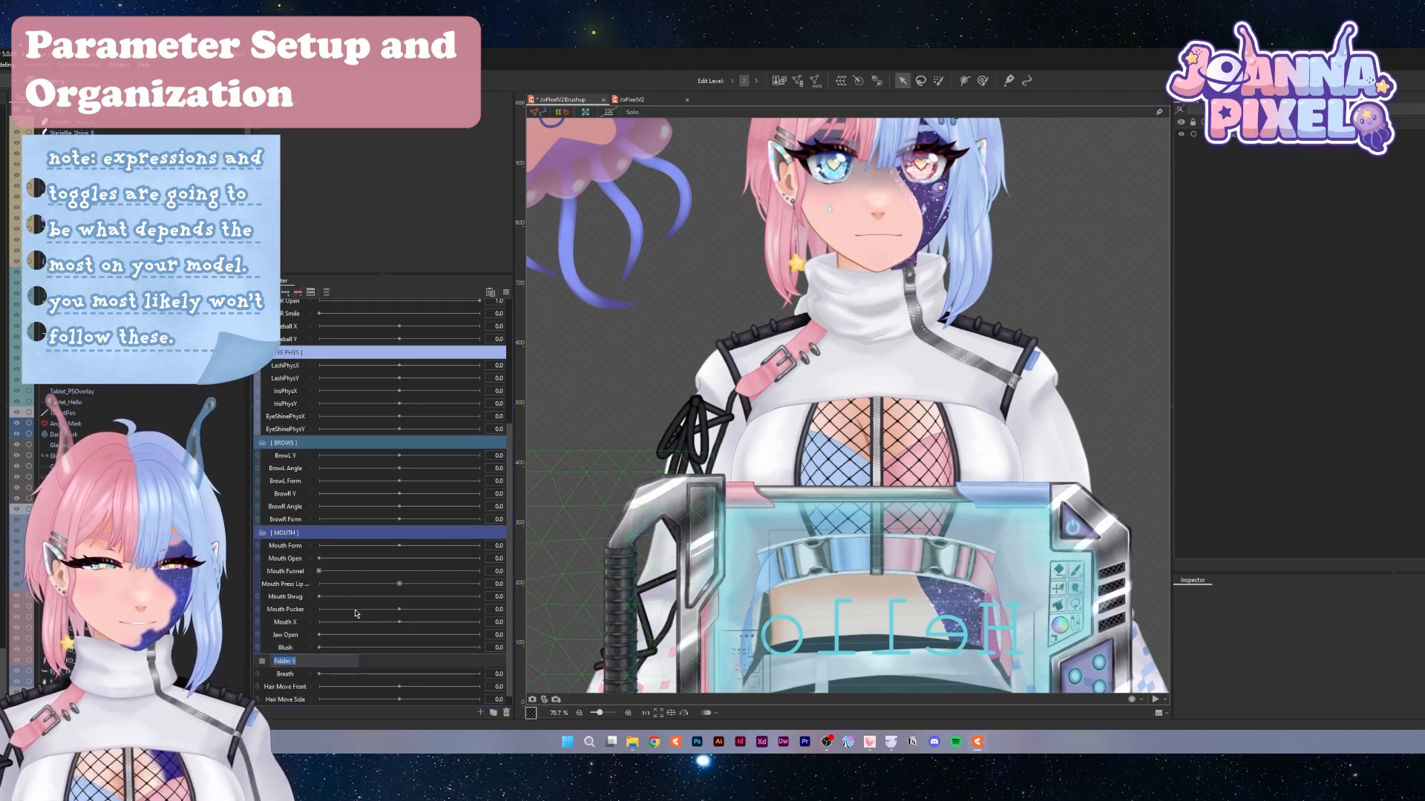
text(Exp)
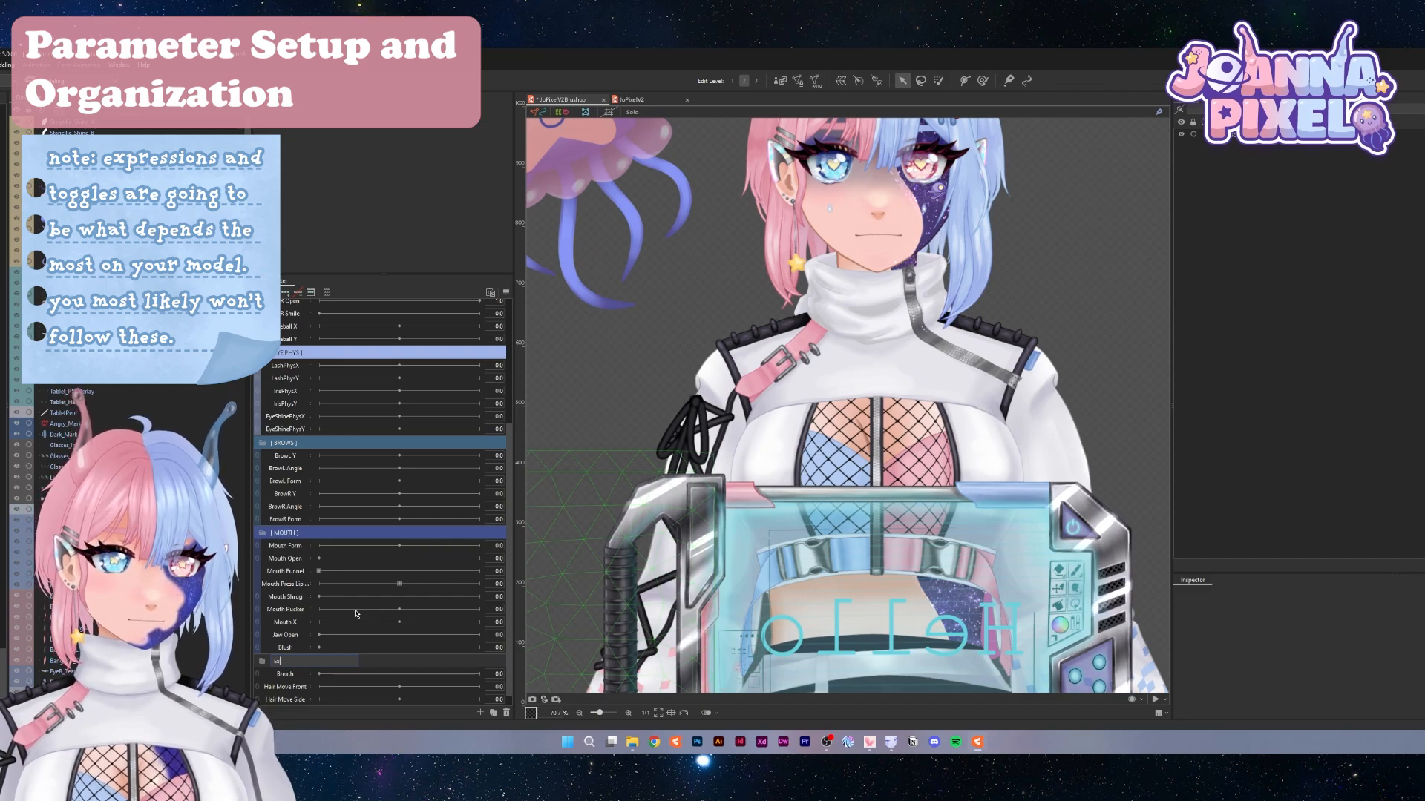
key(Return)
Create a parameter named Face Darken in the [ EXPRESSIONS ] folder
click(480, 713)
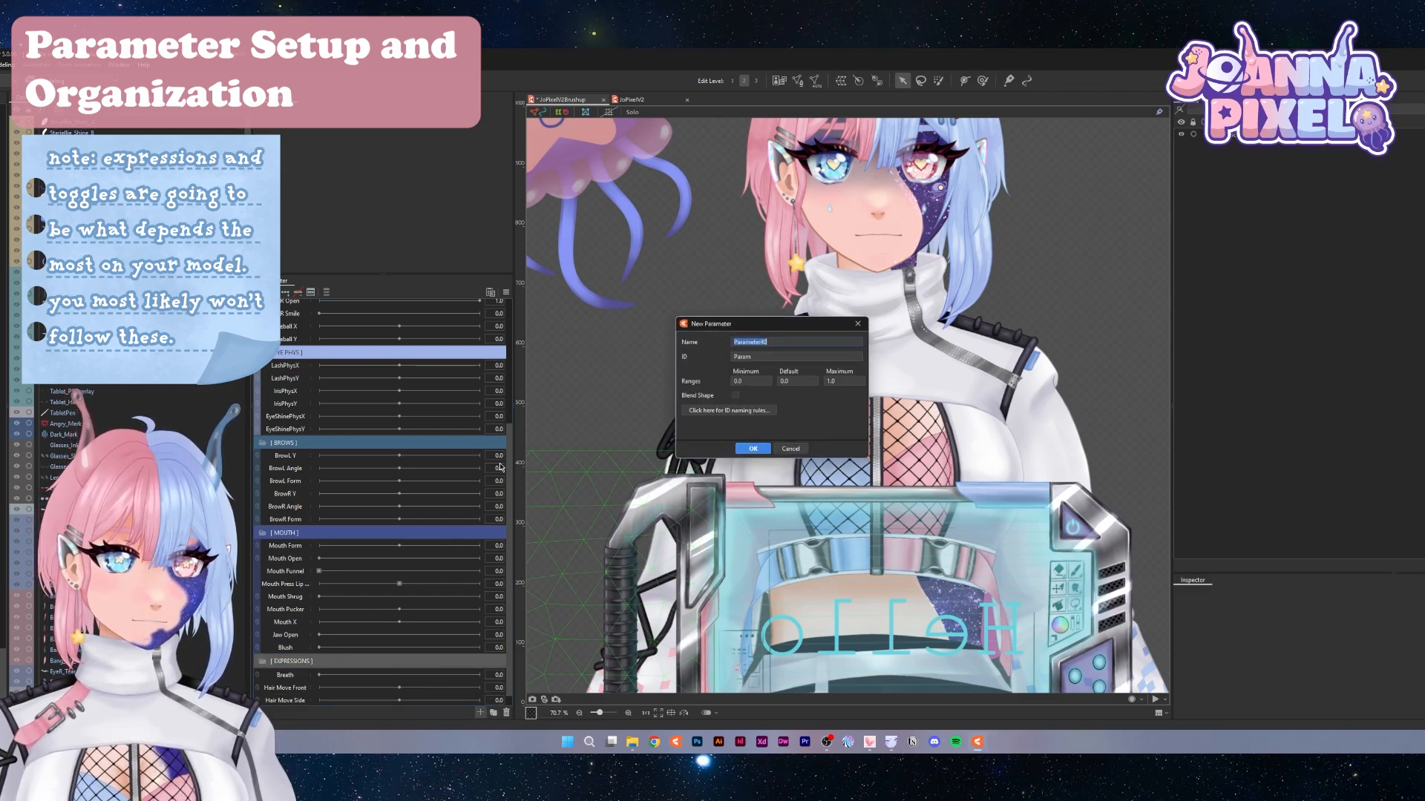
text(Face D)
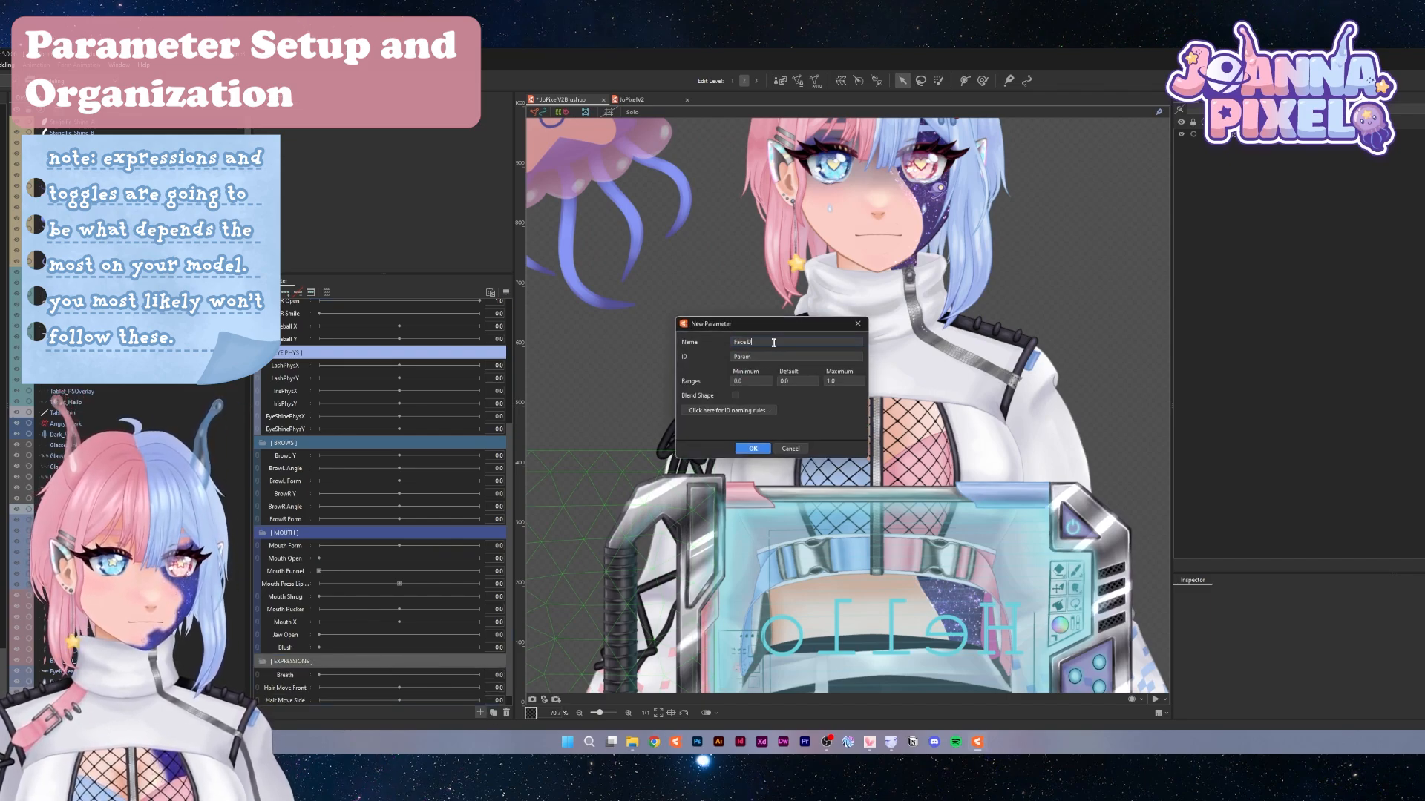
text(arken)
key(Return)
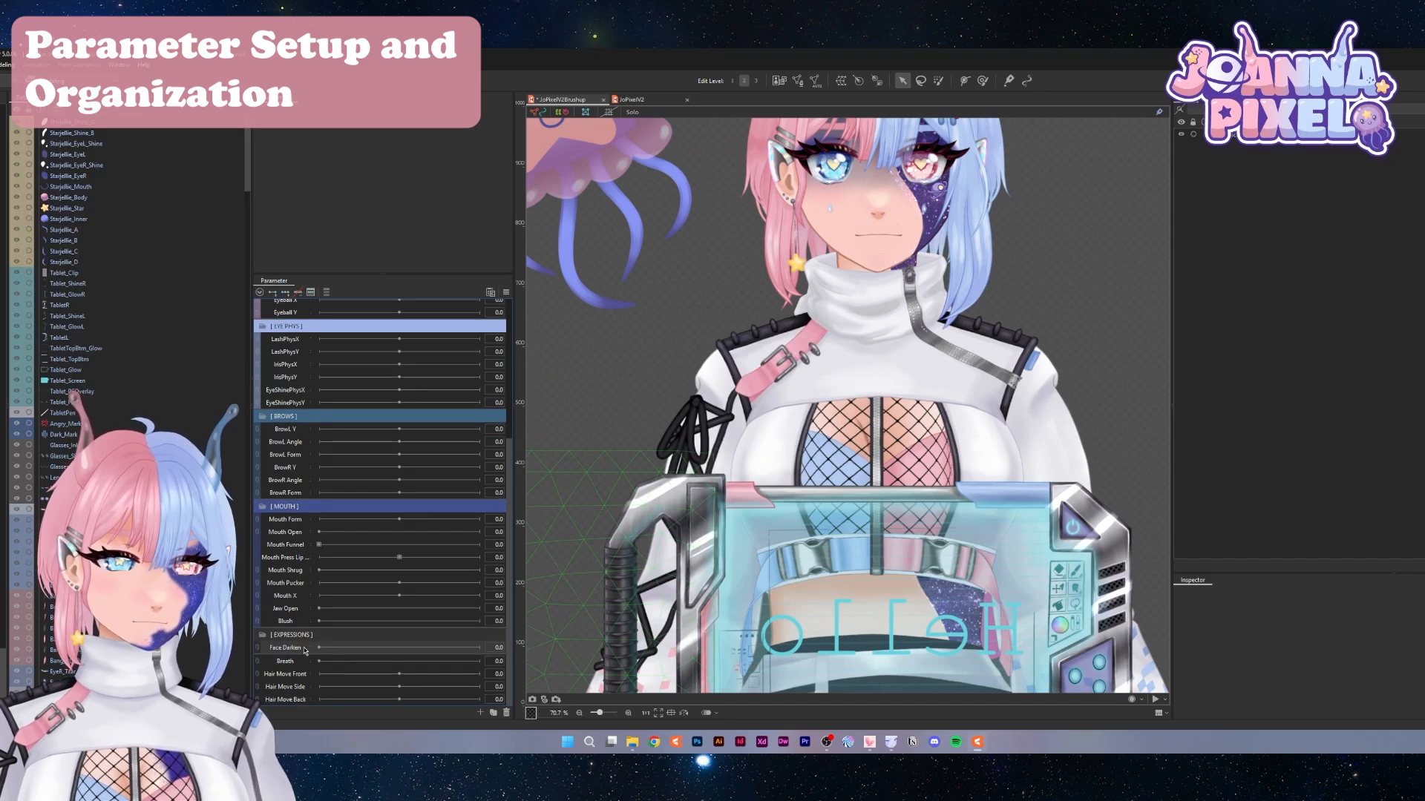
Replicate the Face Darken parameter and rename the copy as Angry Mark
right_click(305, 651)
click(344, 676)
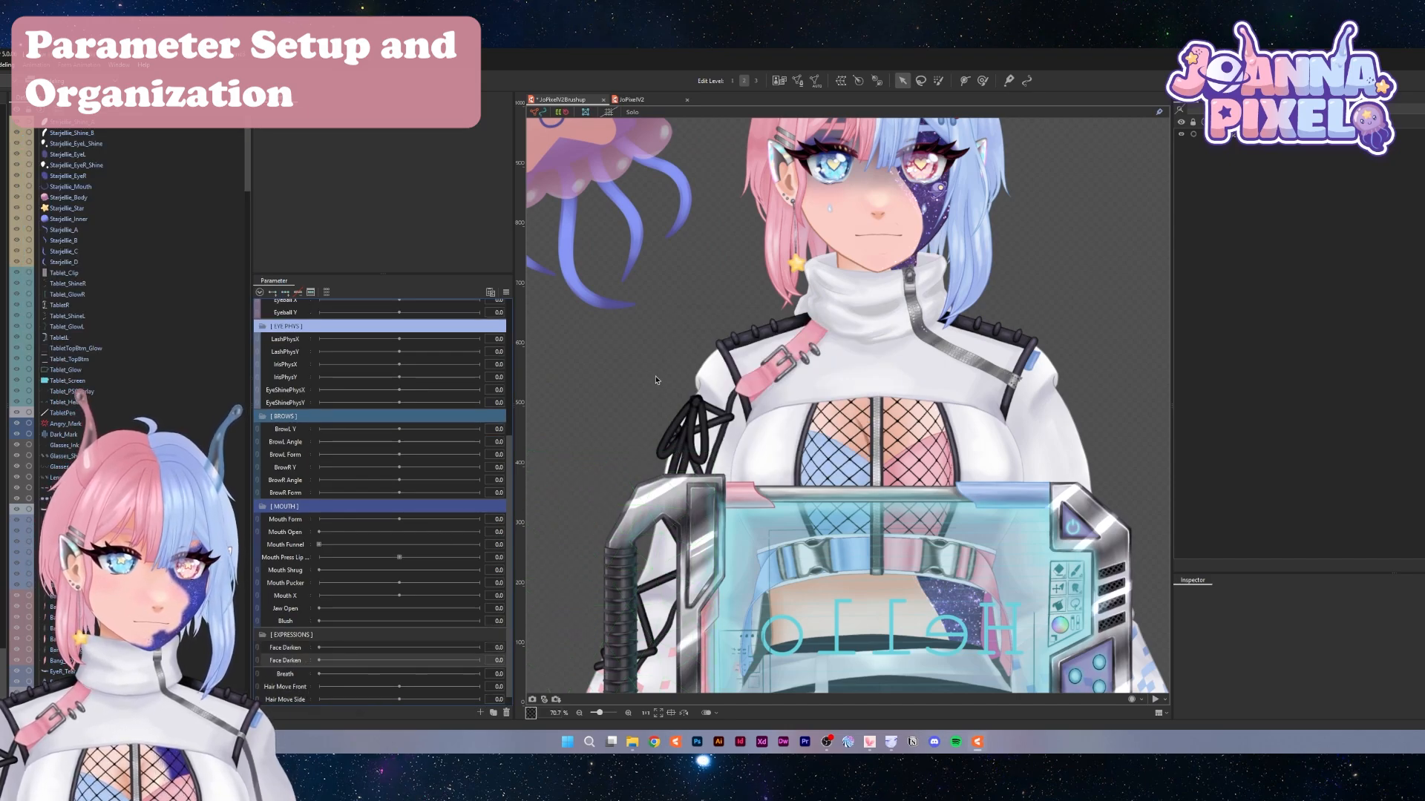
double_click(354, 659)
text(Angr)
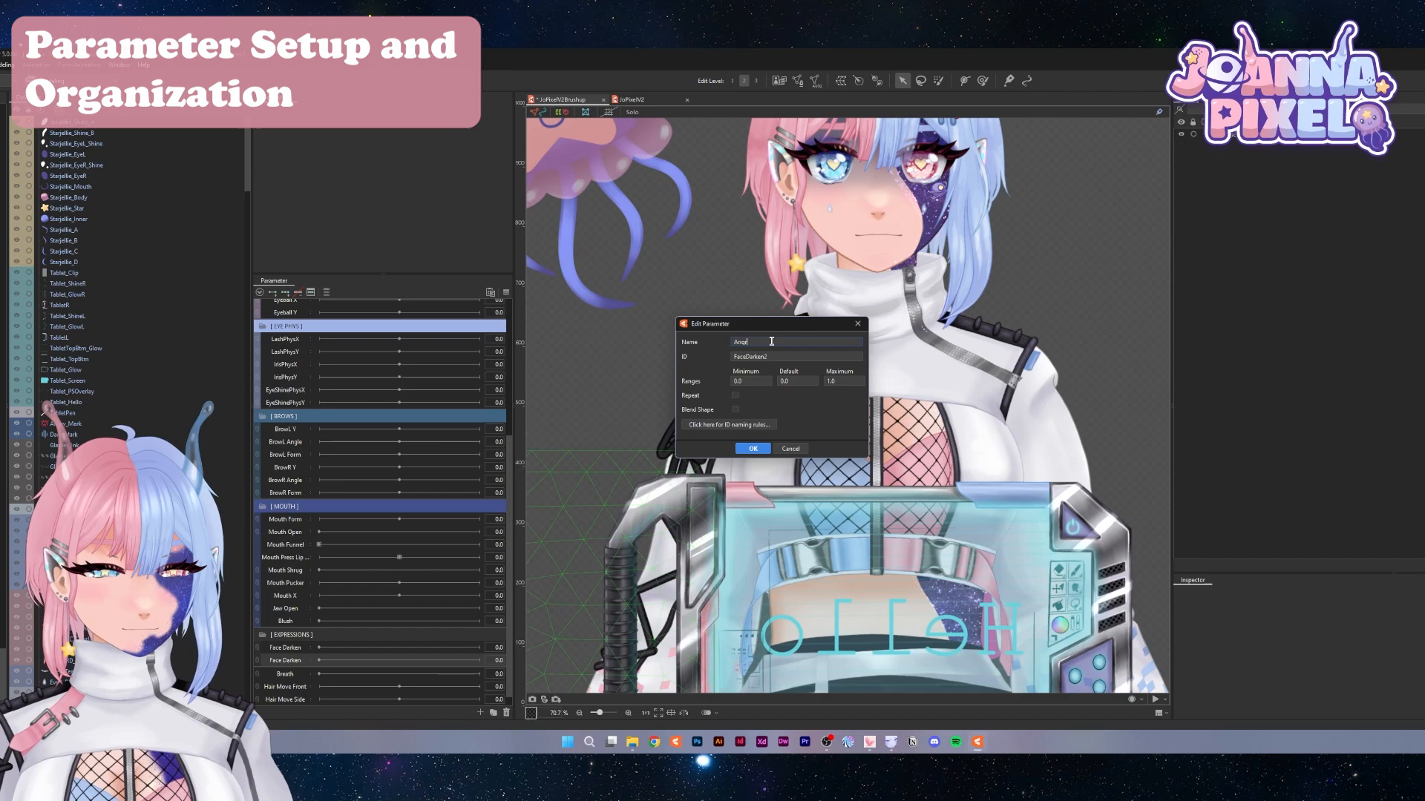
text(y)
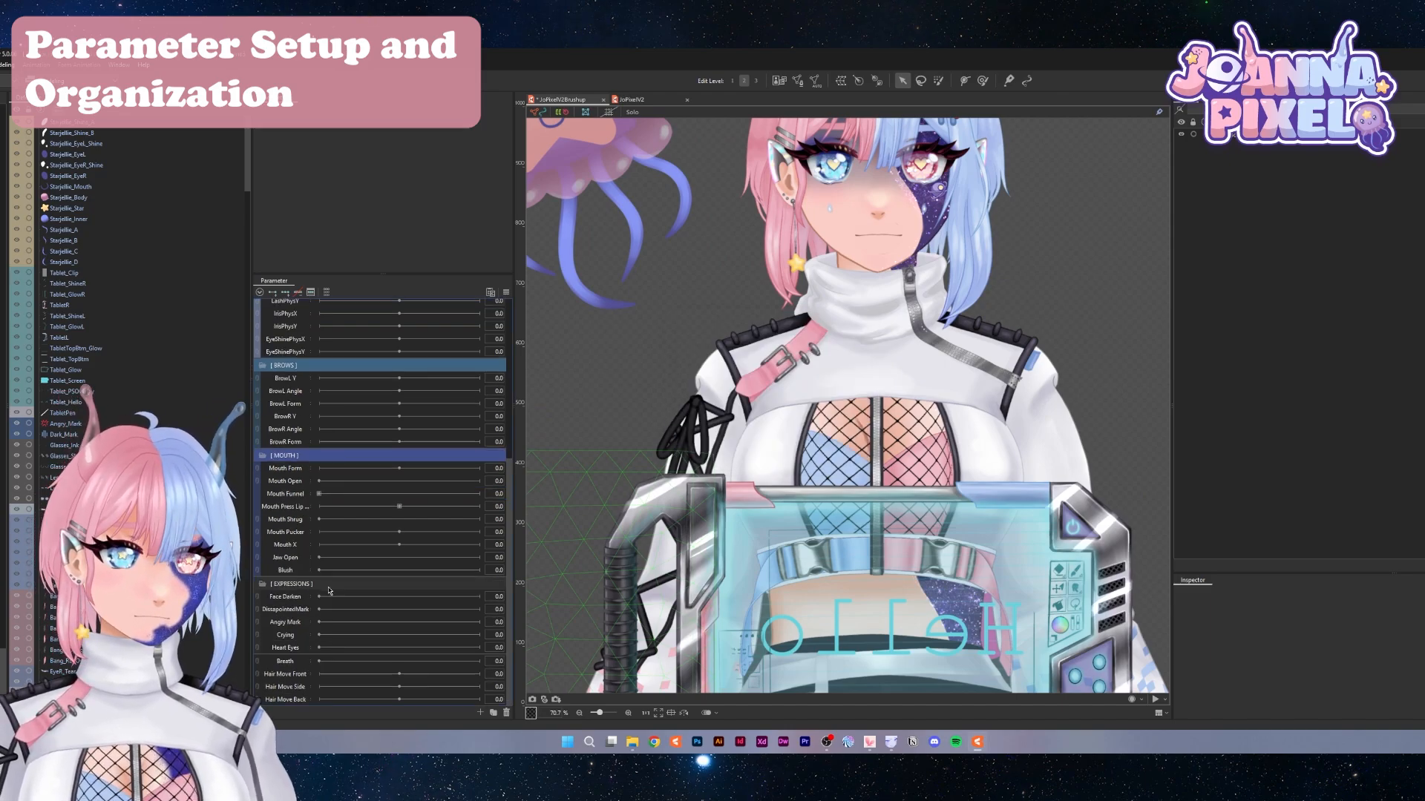
Give the [ EXPRESSIONS ] folder a very pale, near-white blue label color
right_click(328, 584)
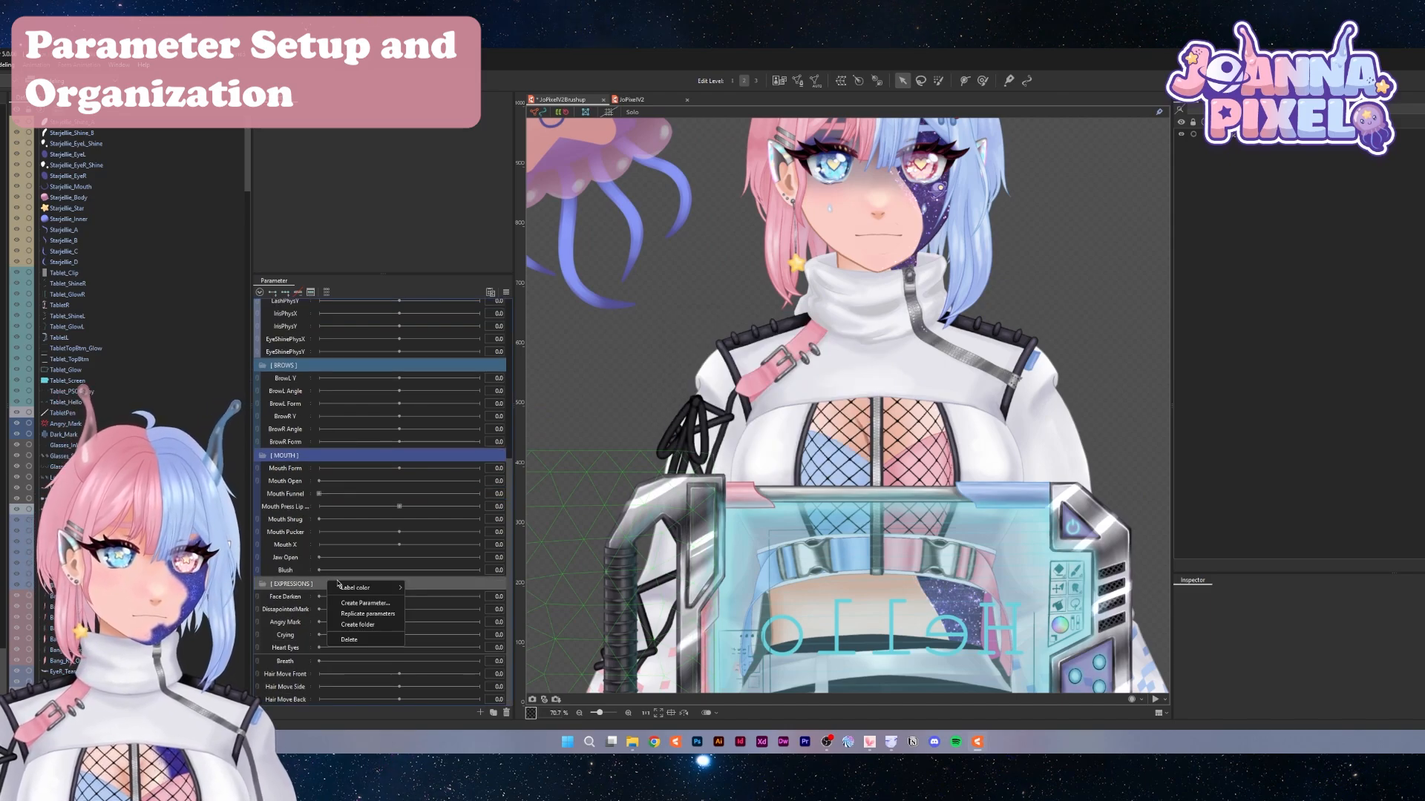
mouse_move(356, 588)
click(435, 676)
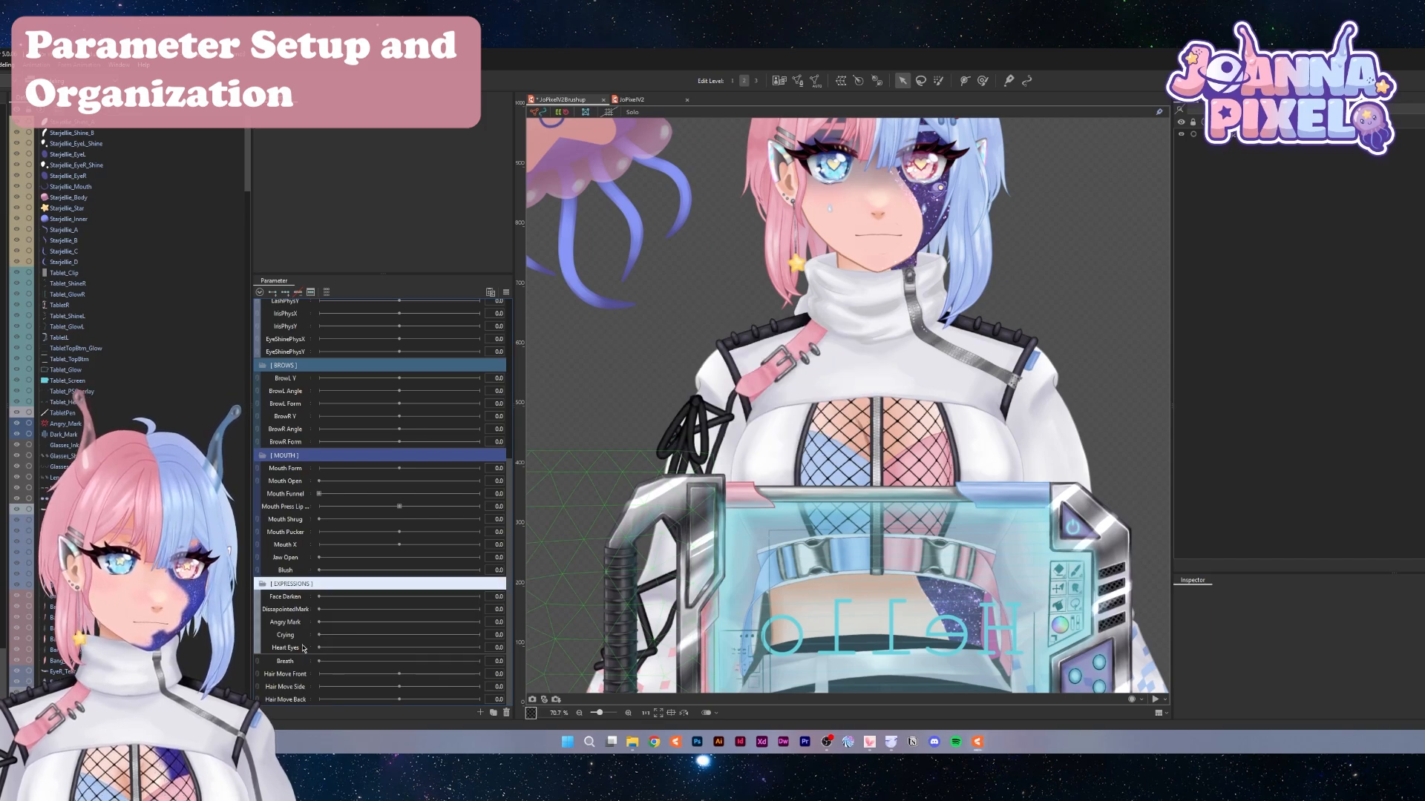
Create a folder named [ TOGGLES ] below the Heart Eyes parameter
click(302, 648)
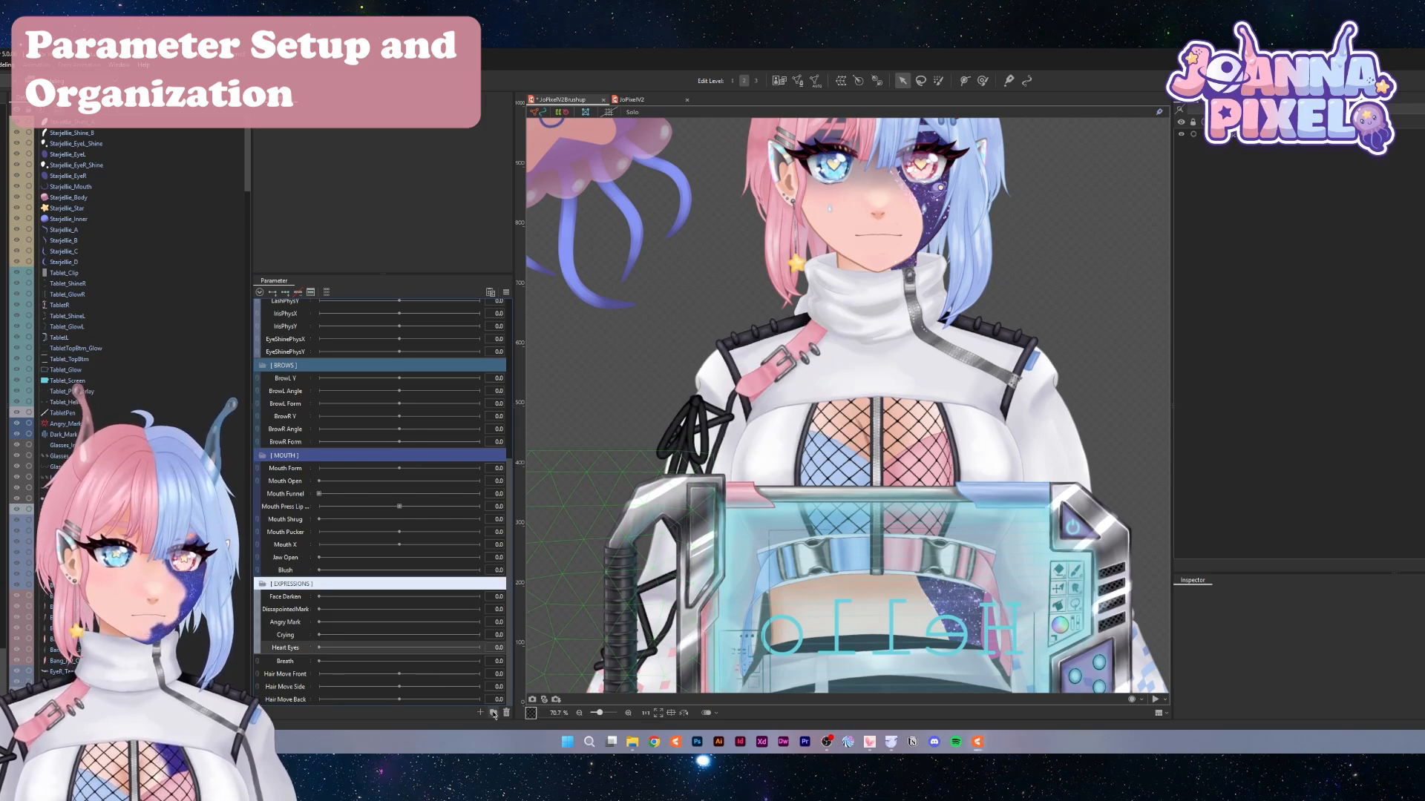
click(493, 712)
double_click(275, 662)
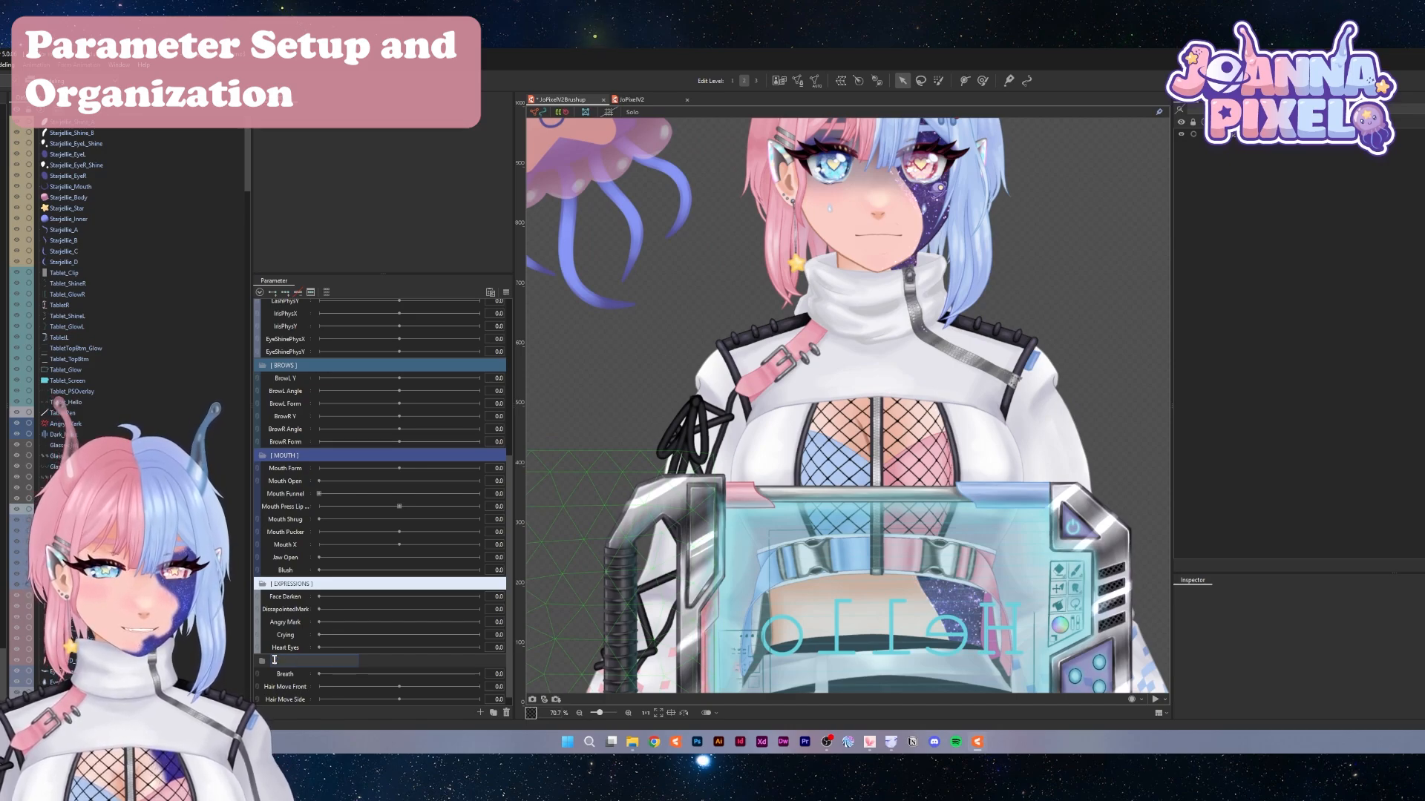
text([ Toggles ])
key(Return)
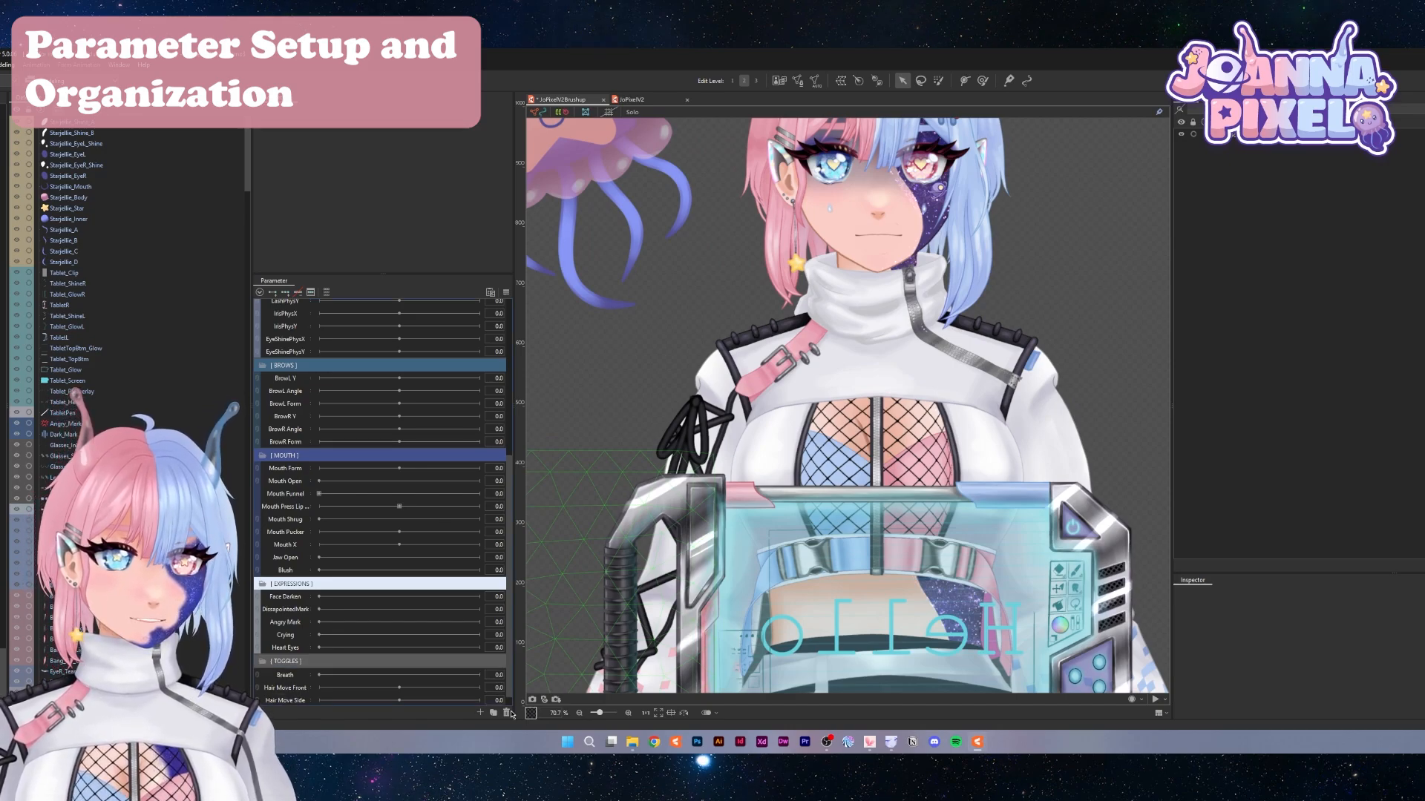
Create a parameter named Glasses in the [ TOGGLES ] folder
click(480, 712)
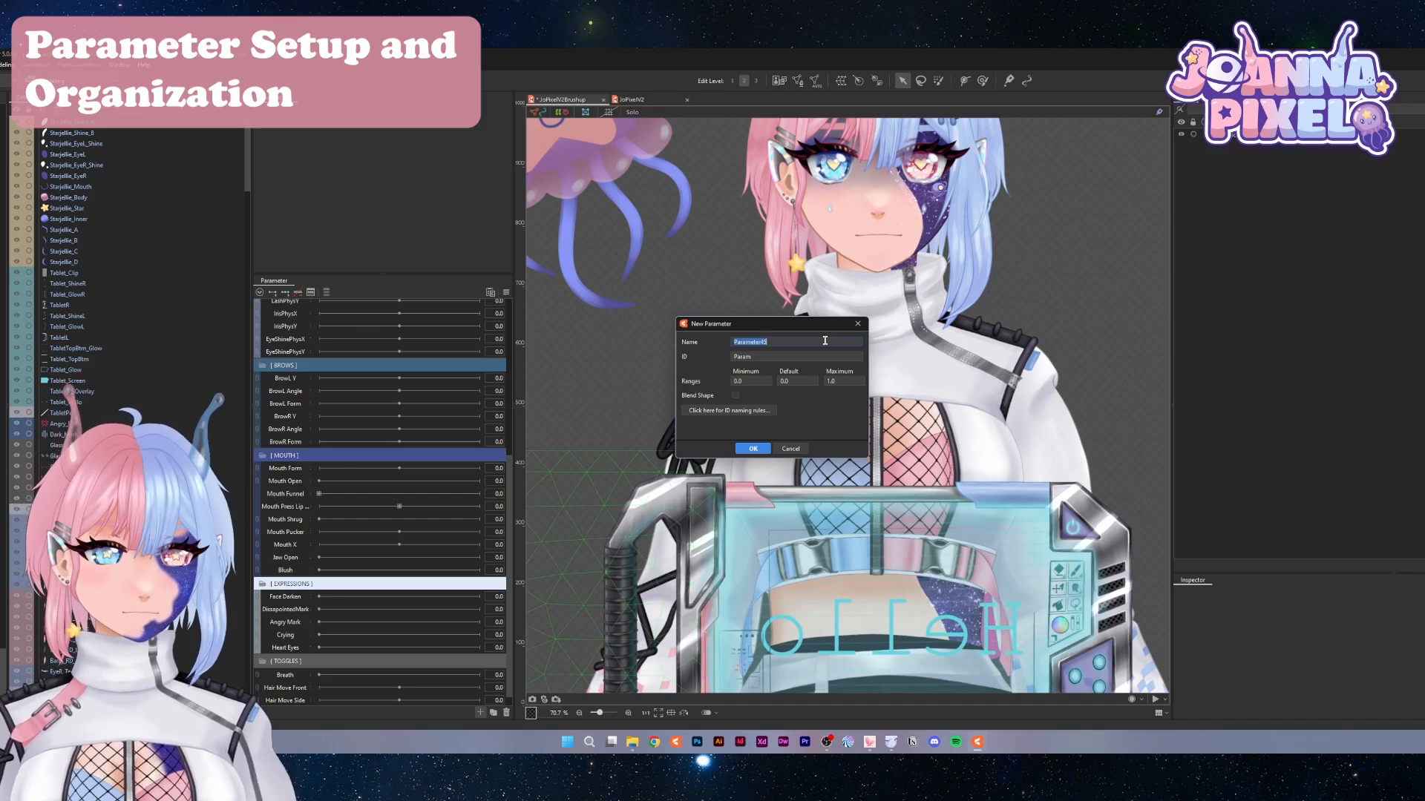
text(Glasses)
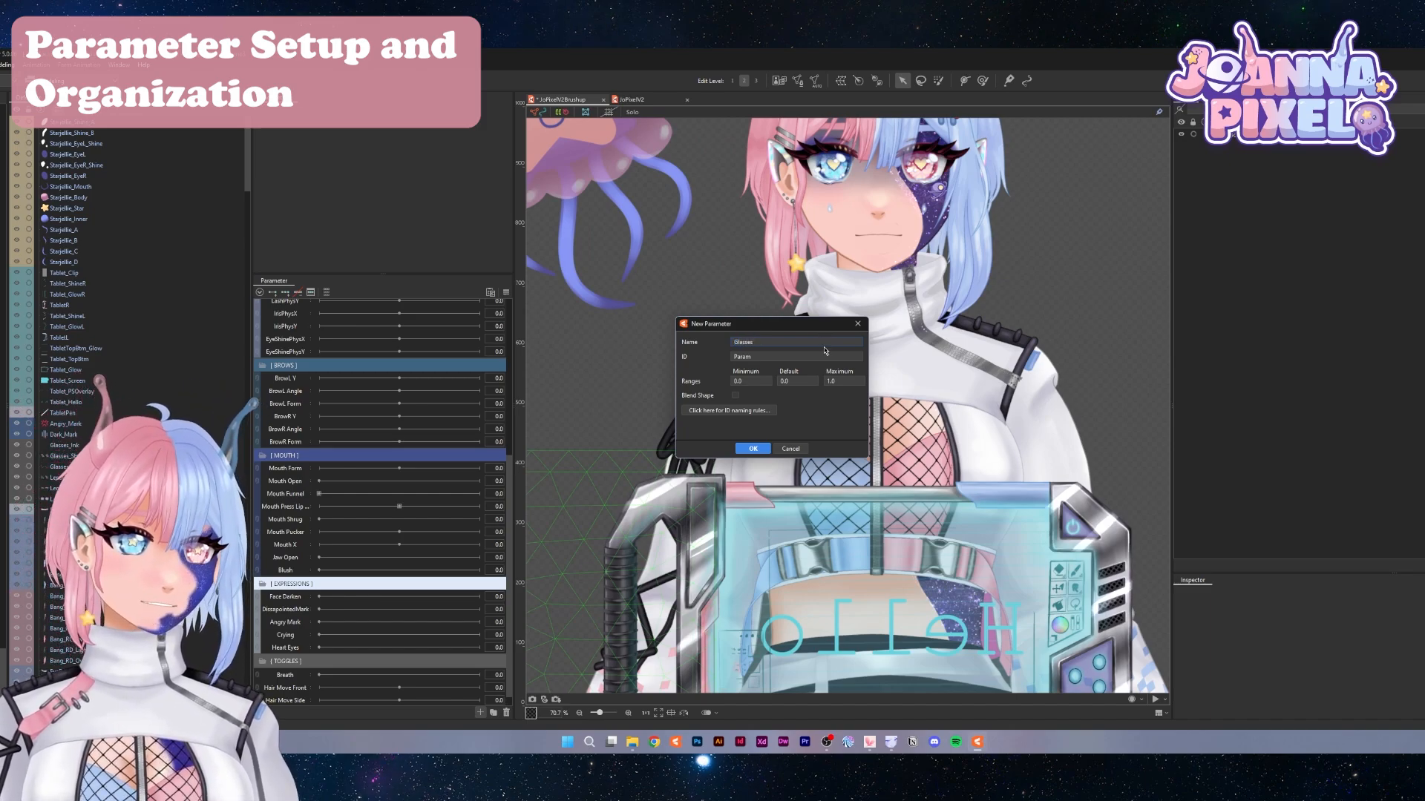
key(Return)
Add two further toggle parameters as replicas below Glasses, naming them Jacket and Alien
text(Ja)
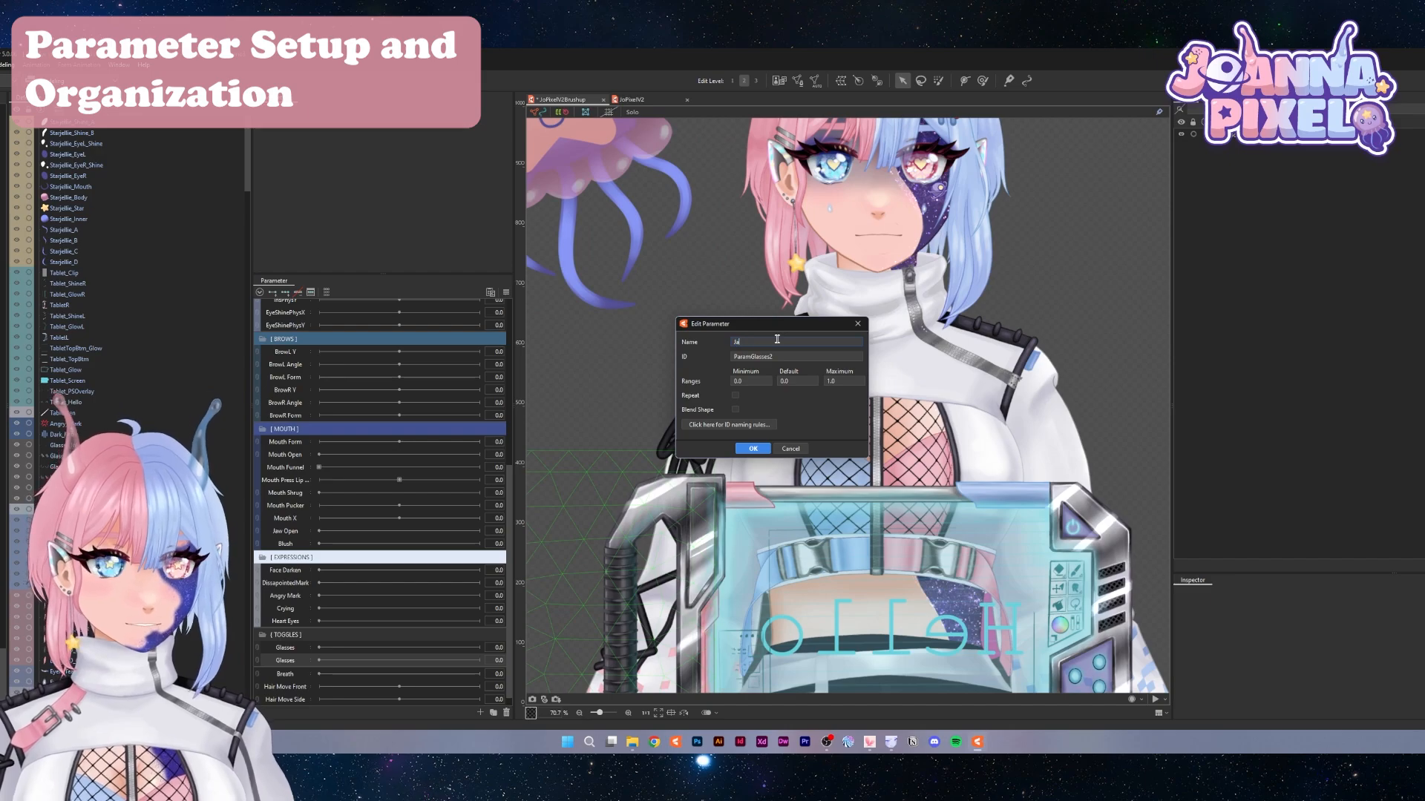
text(cket)
key(Return)
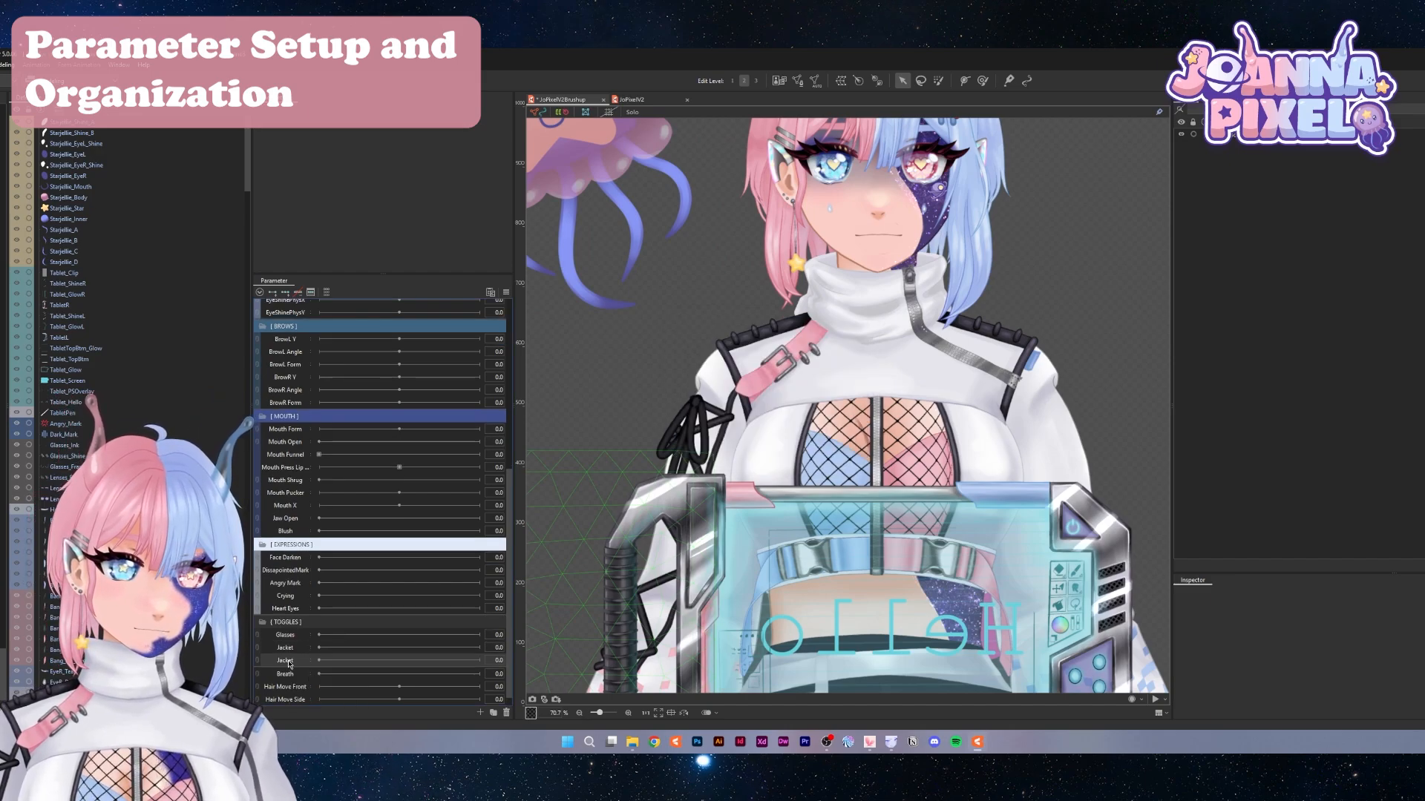
right_click(306, 667)
click(322, 668)
text(Alien)
key(Return)
Rename the three toggle parameters as Glasses Toggle, Jacket Toggle and Alien Toggle, giving the last one the ID AlienToggle
right_click(297, 637)
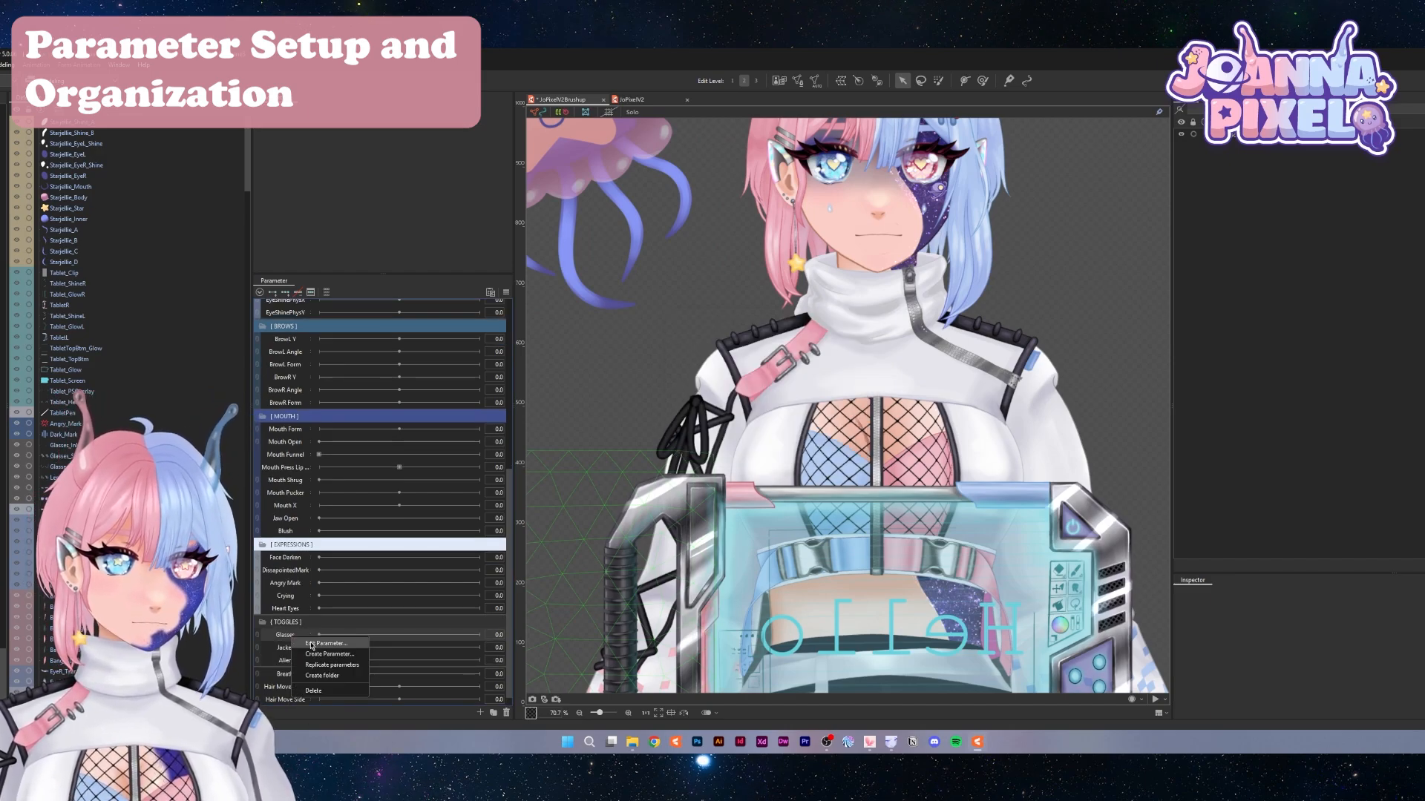
click(321, 646)
text(Gl)
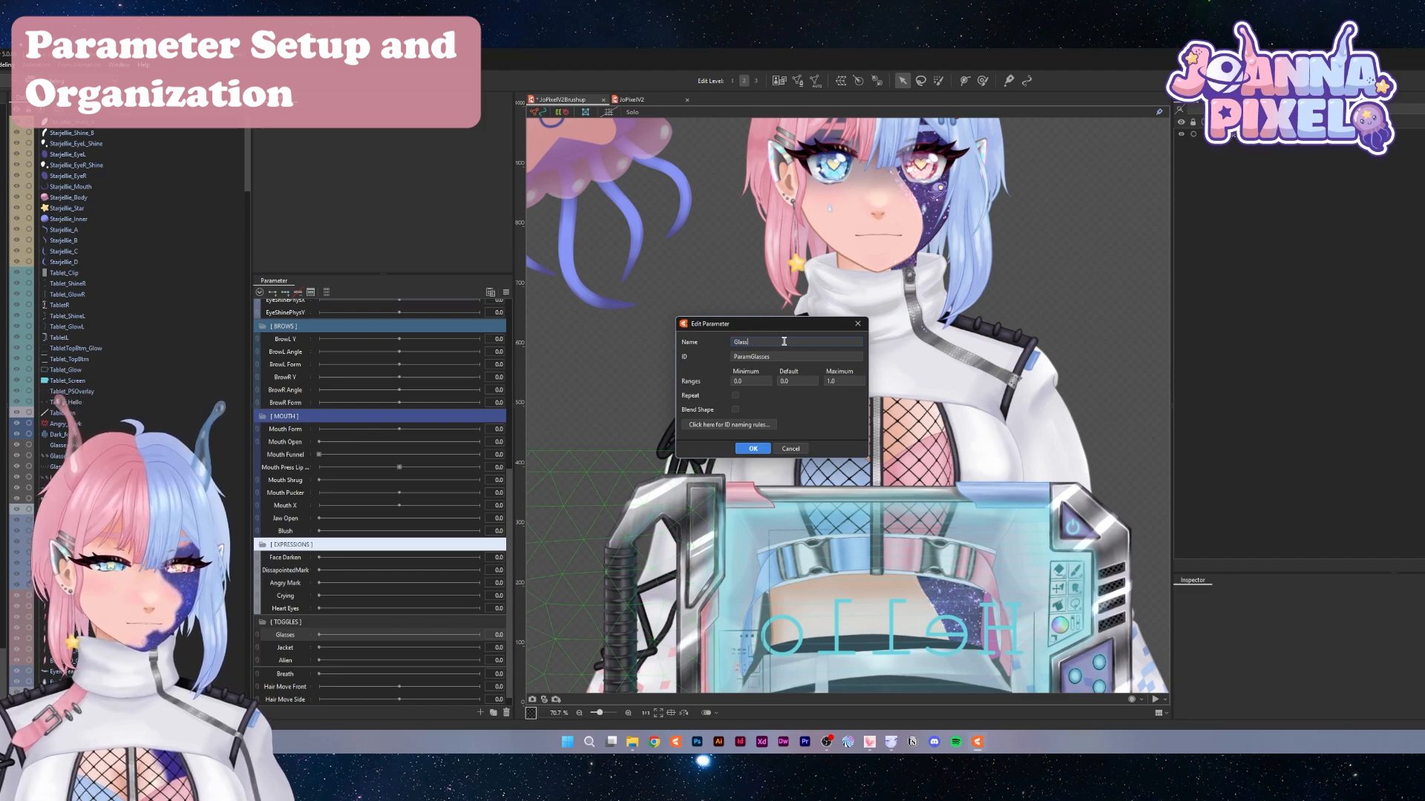
text(ass)
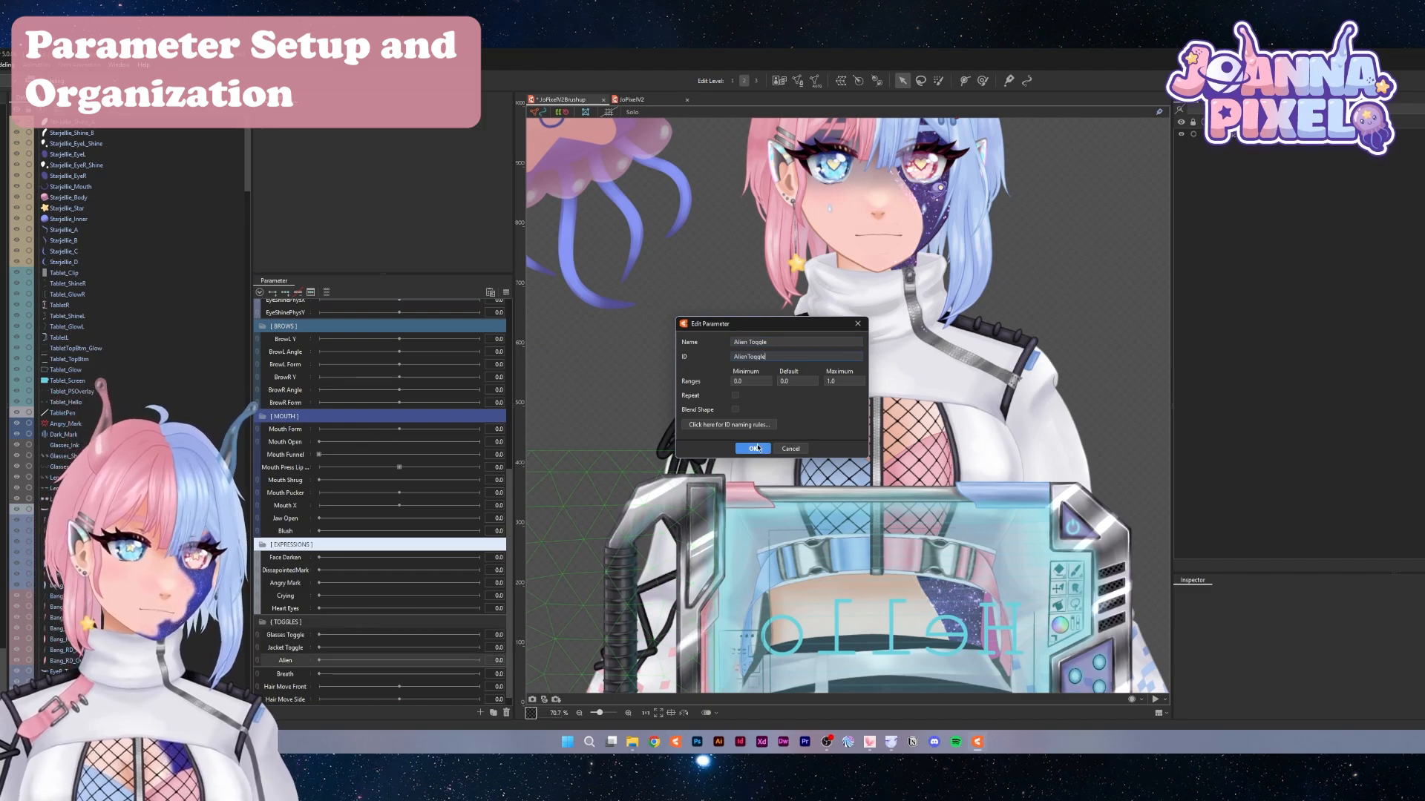
click(752, 448)
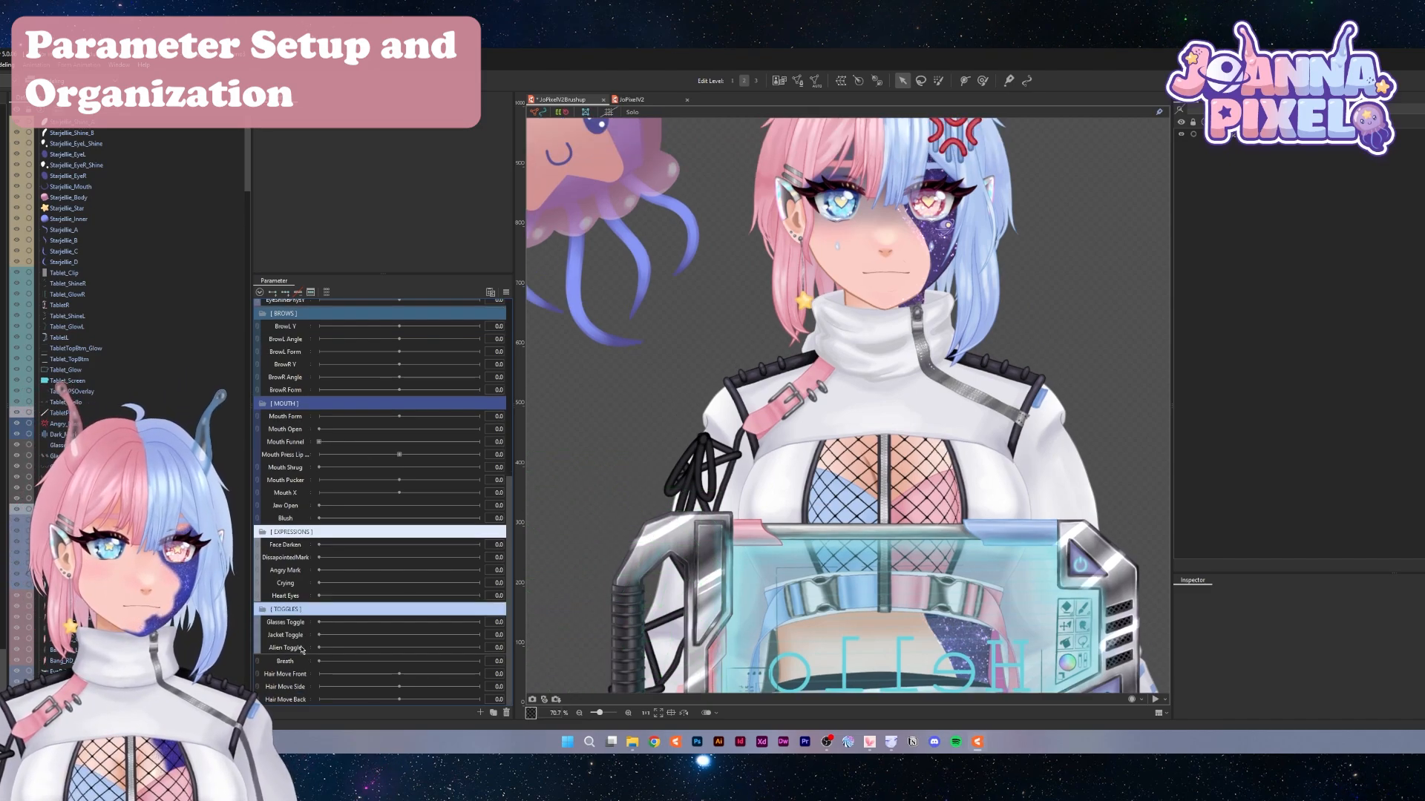
Create a folder named [ ANIMATIONS ] below the Alien Toggle parameter
click(296, 648)
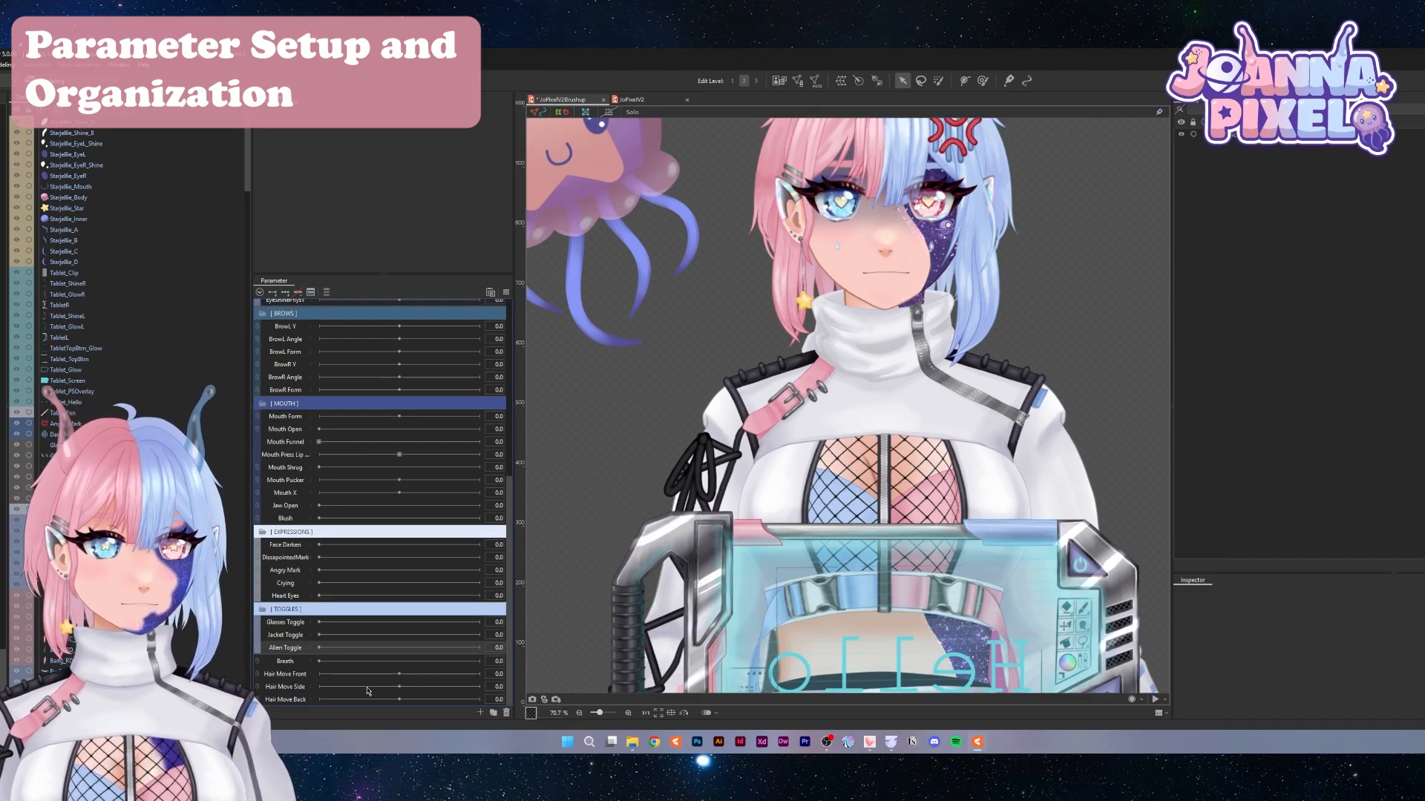
click(491, 715)
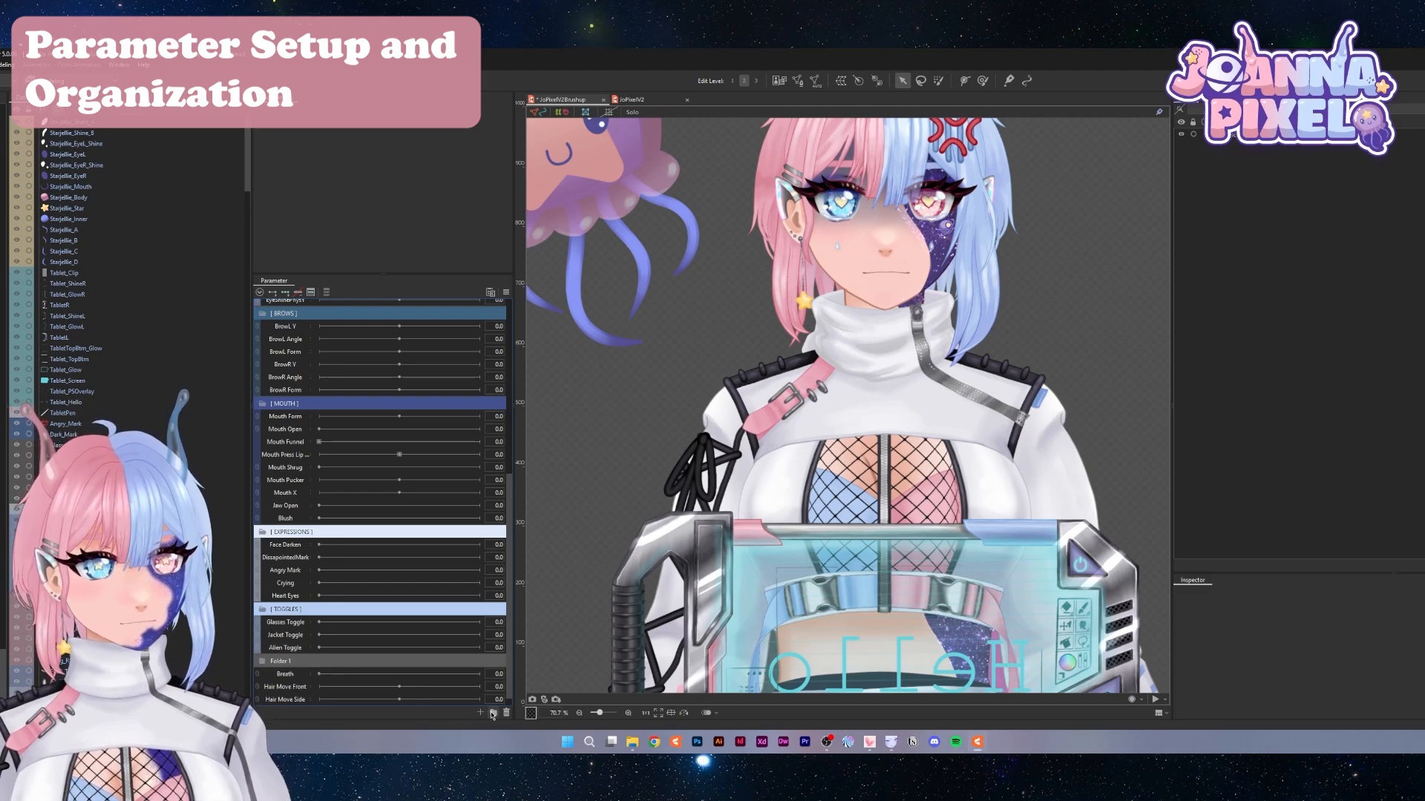
double_click(282, 661)
text([ ANIMATIONS)
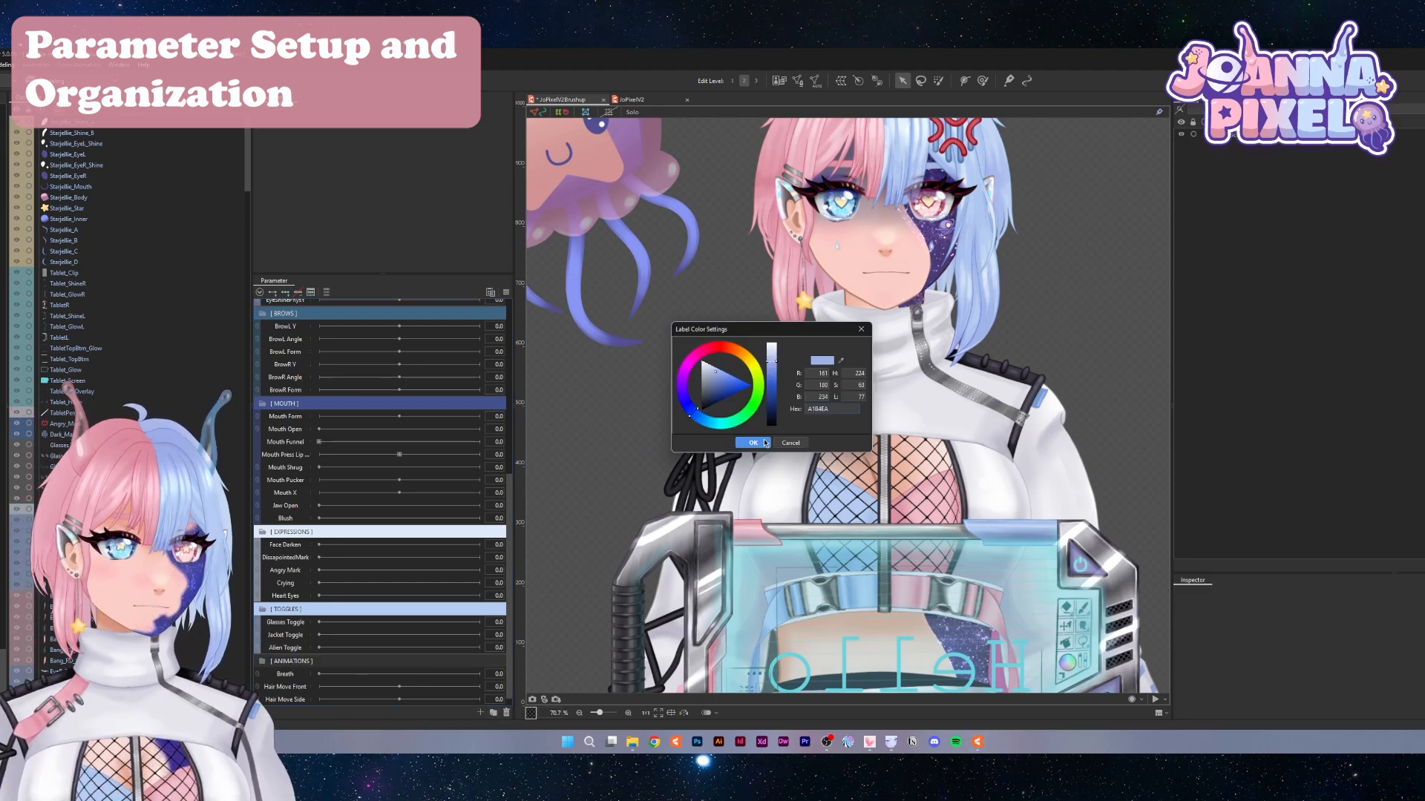
Set the [ ANIMATIONS ] folder's label color to hex A1B4EA and move the Breath parameter into the folder
click(694, 471)
scroll(277, 579, down, 1)
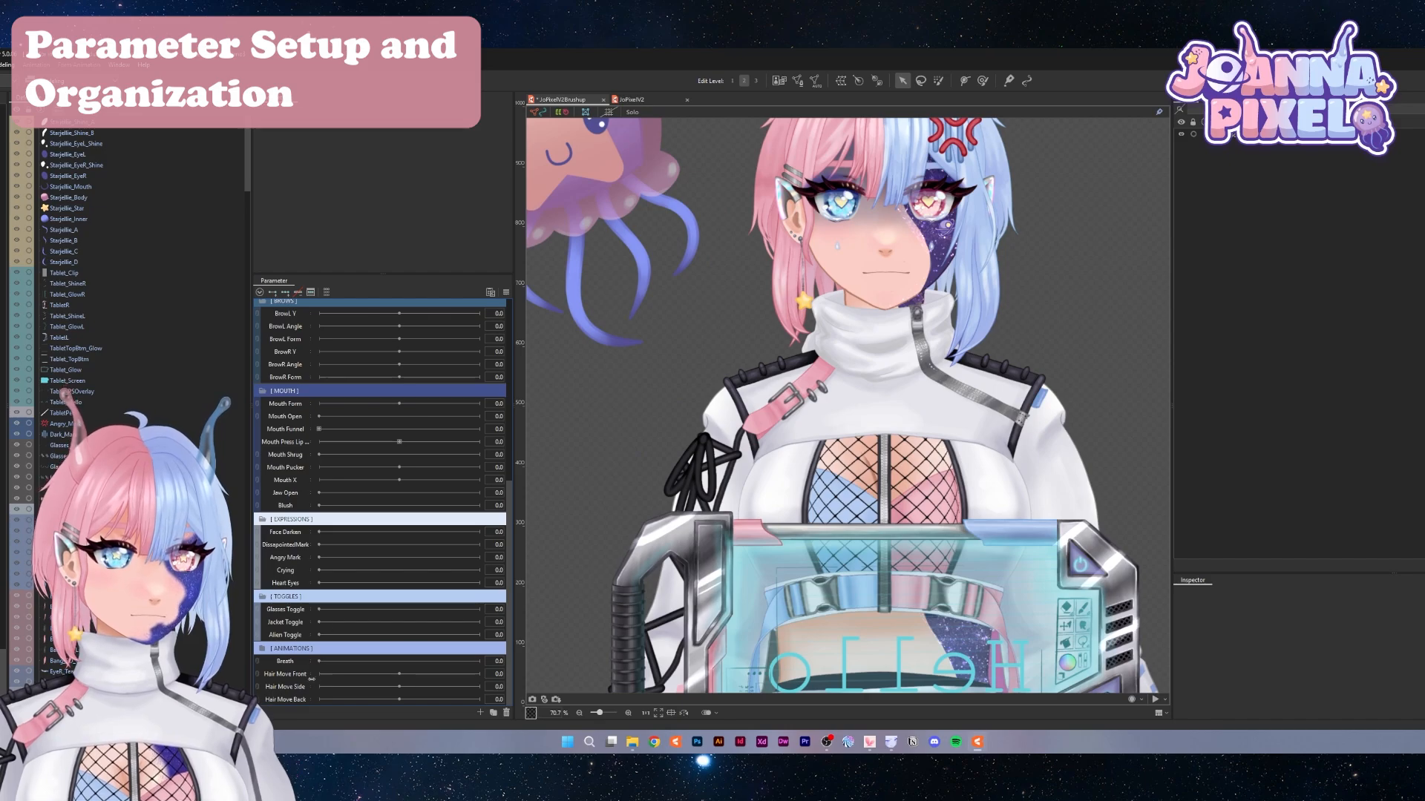
drag(284, 662, 286, 650)
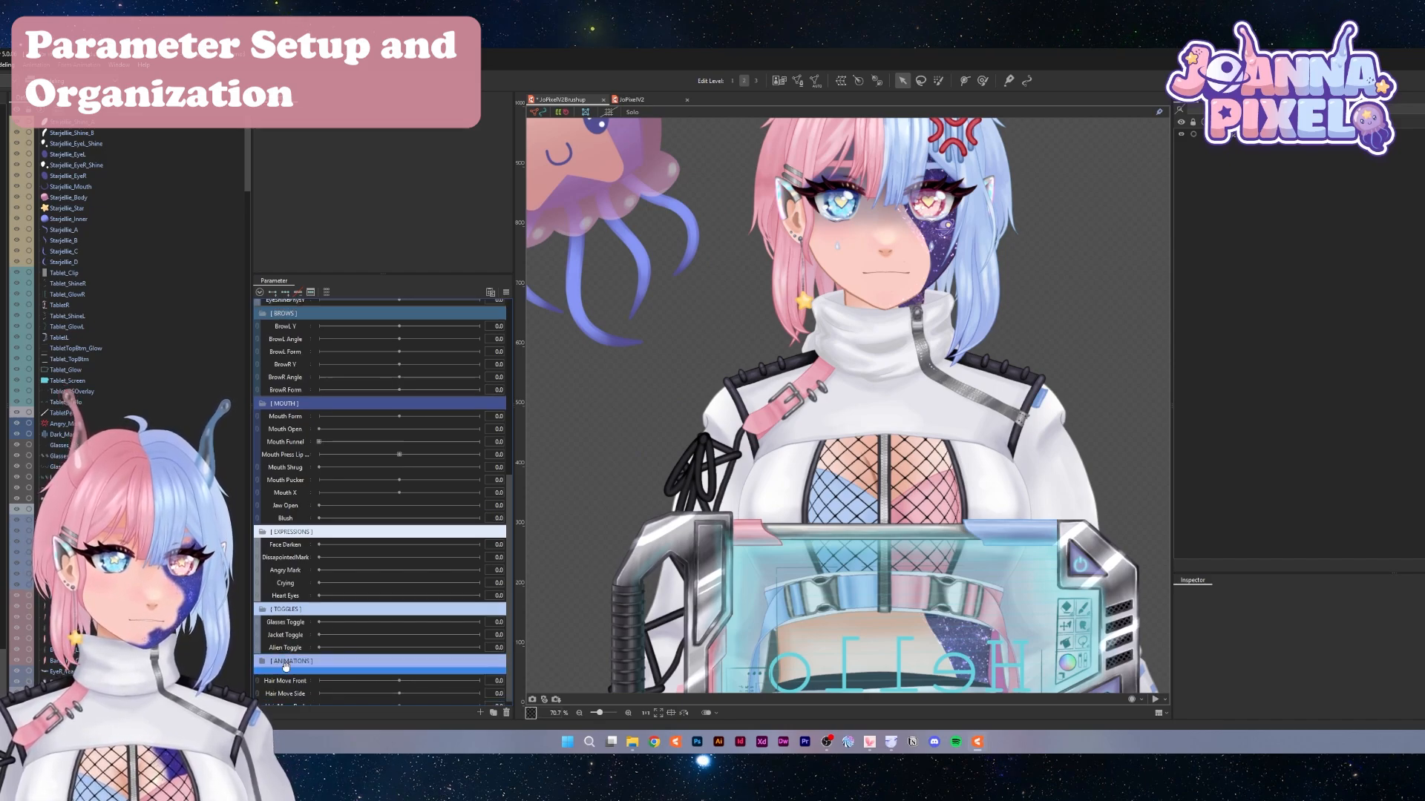
Create a folder named [ PHYSICS ] between the [ MOUTH ] and [ EXPRESSIONS ] folders
click(493, 712)
double_click(282, 532)
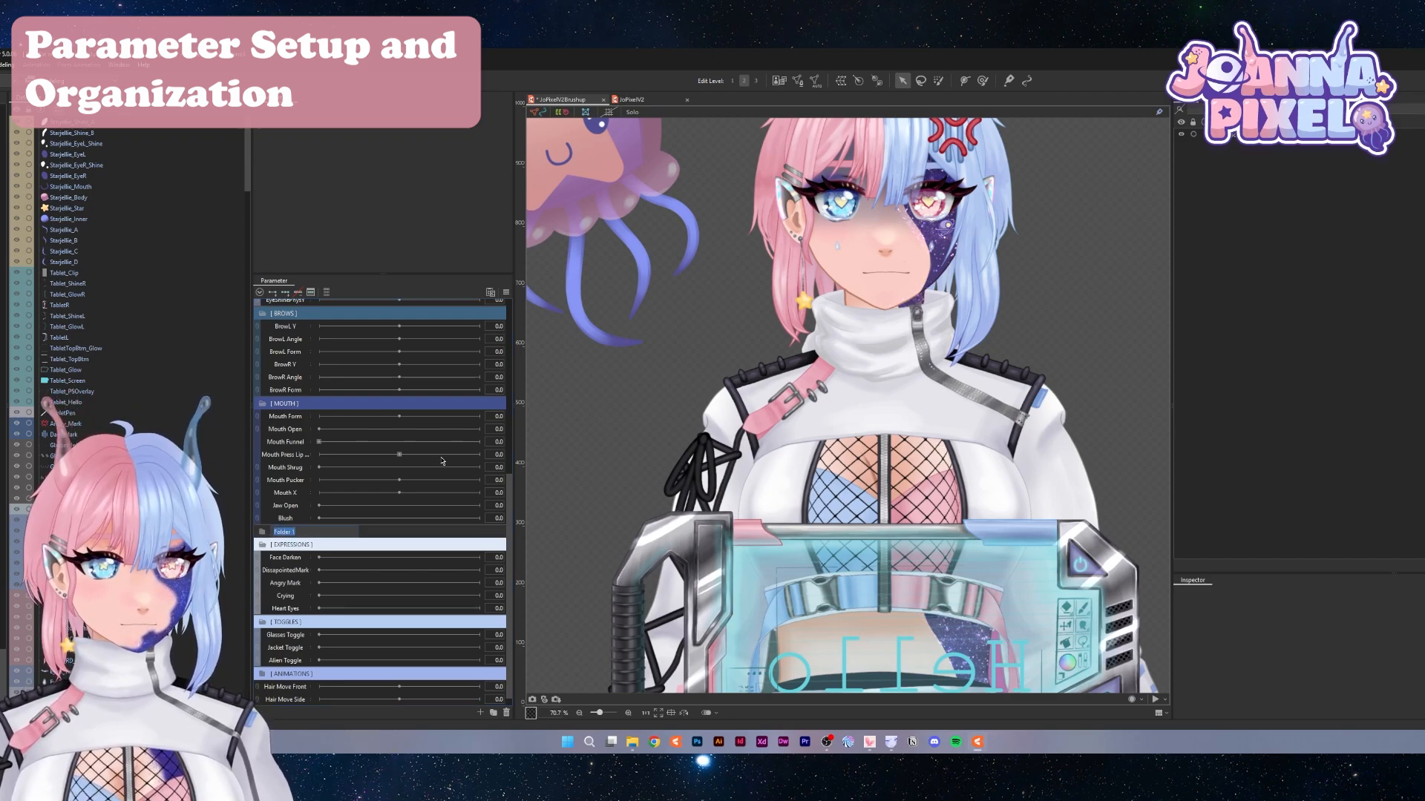
text([ PHYSICS ])
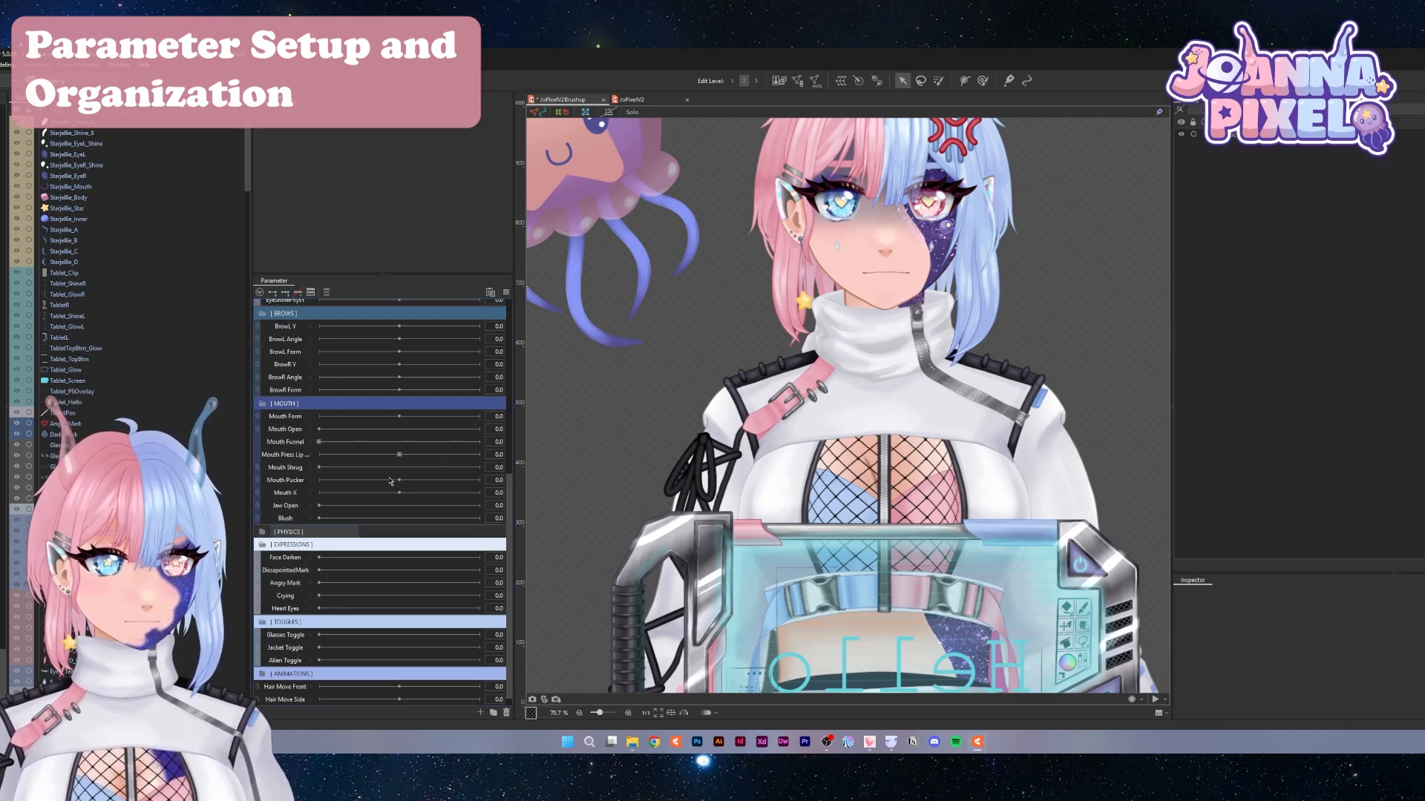
key(Return)
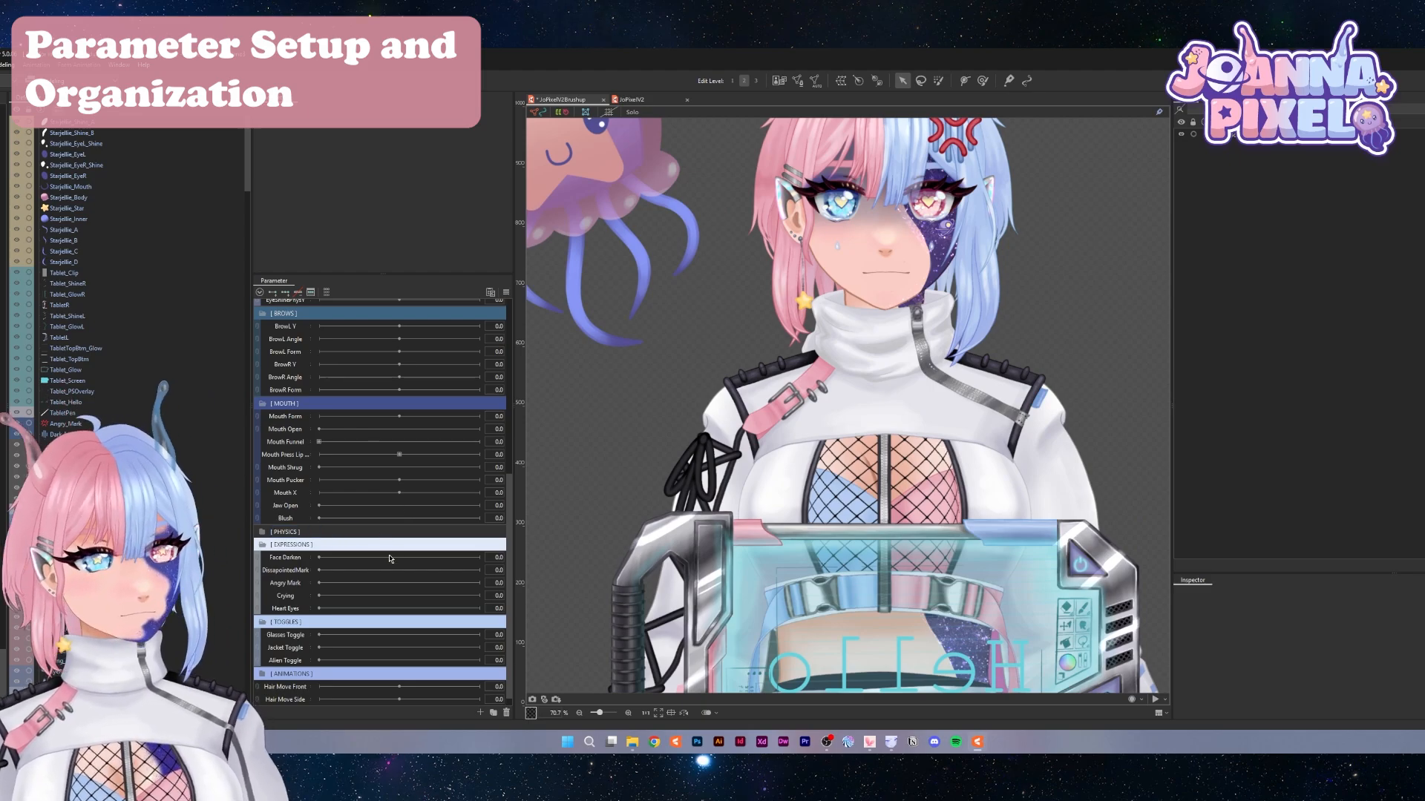
Set the [ PHYSICS ] folder's label color to purple
right_click(389, 539)
mouse_move(418, 544)
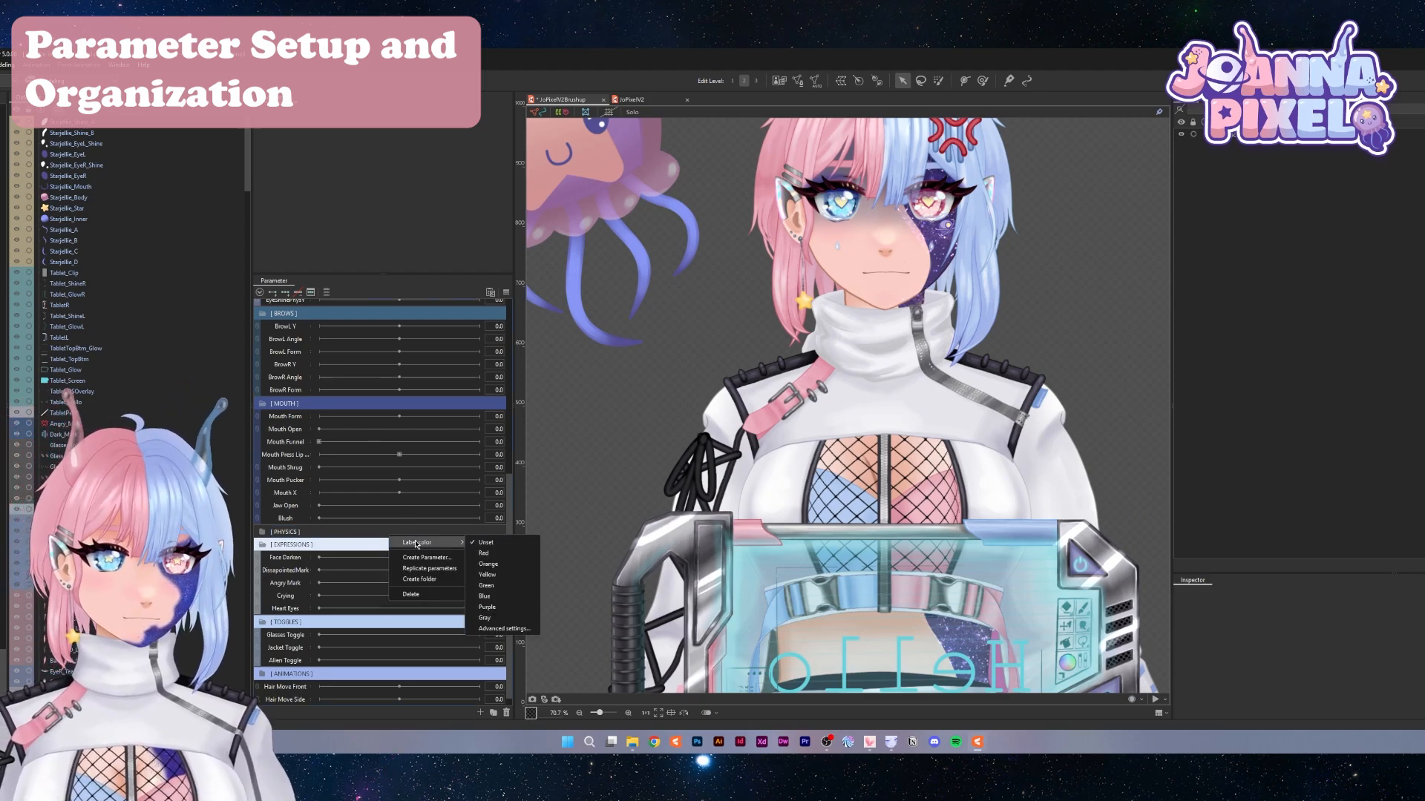
click(487, 607)
Move the Hair Move Front, Hair Move Side and Hair Move Back parameters into the [ PHYSICS ] folder
scroll(265, 676, down, 1)
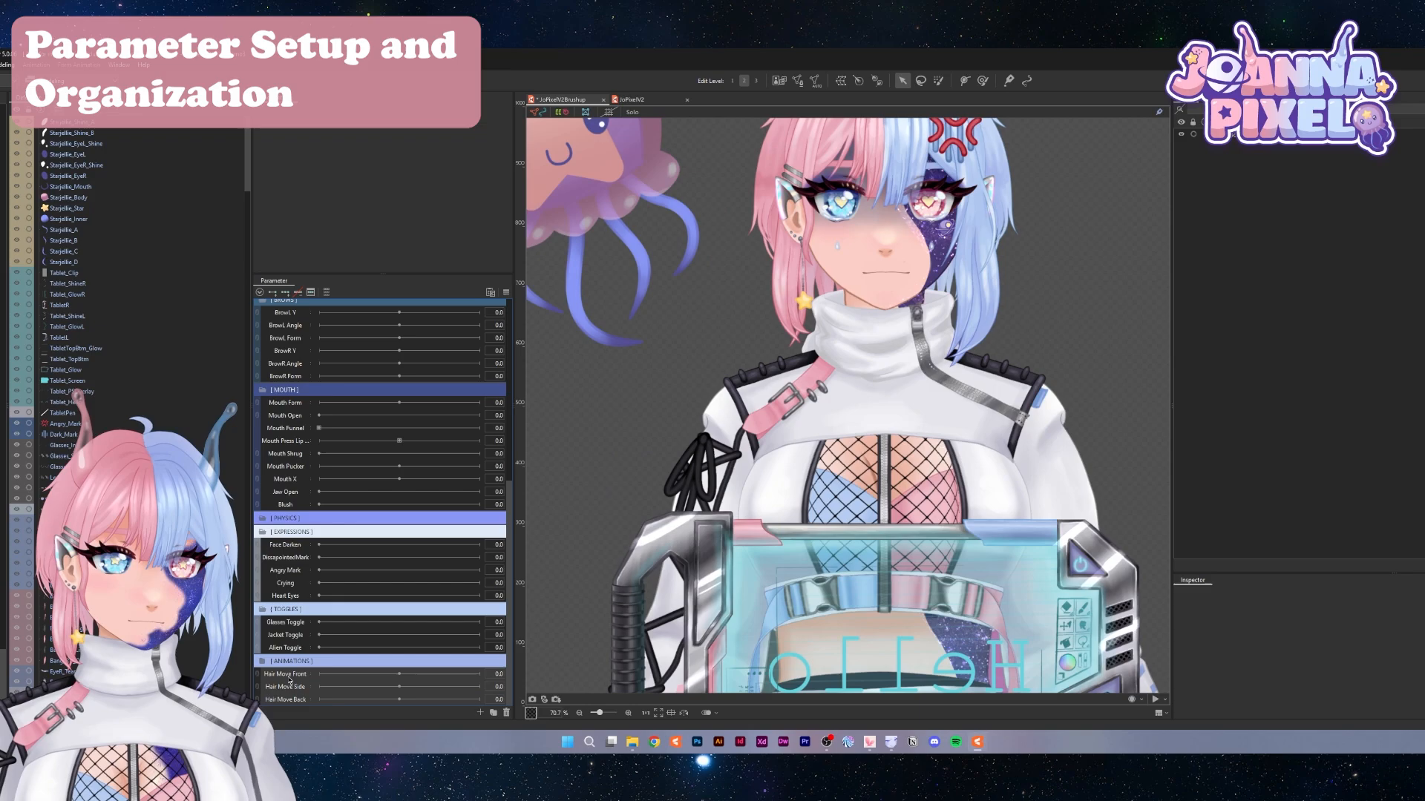
scroll(267, 668, up, 1)
drag(265, 676, 286, 551)
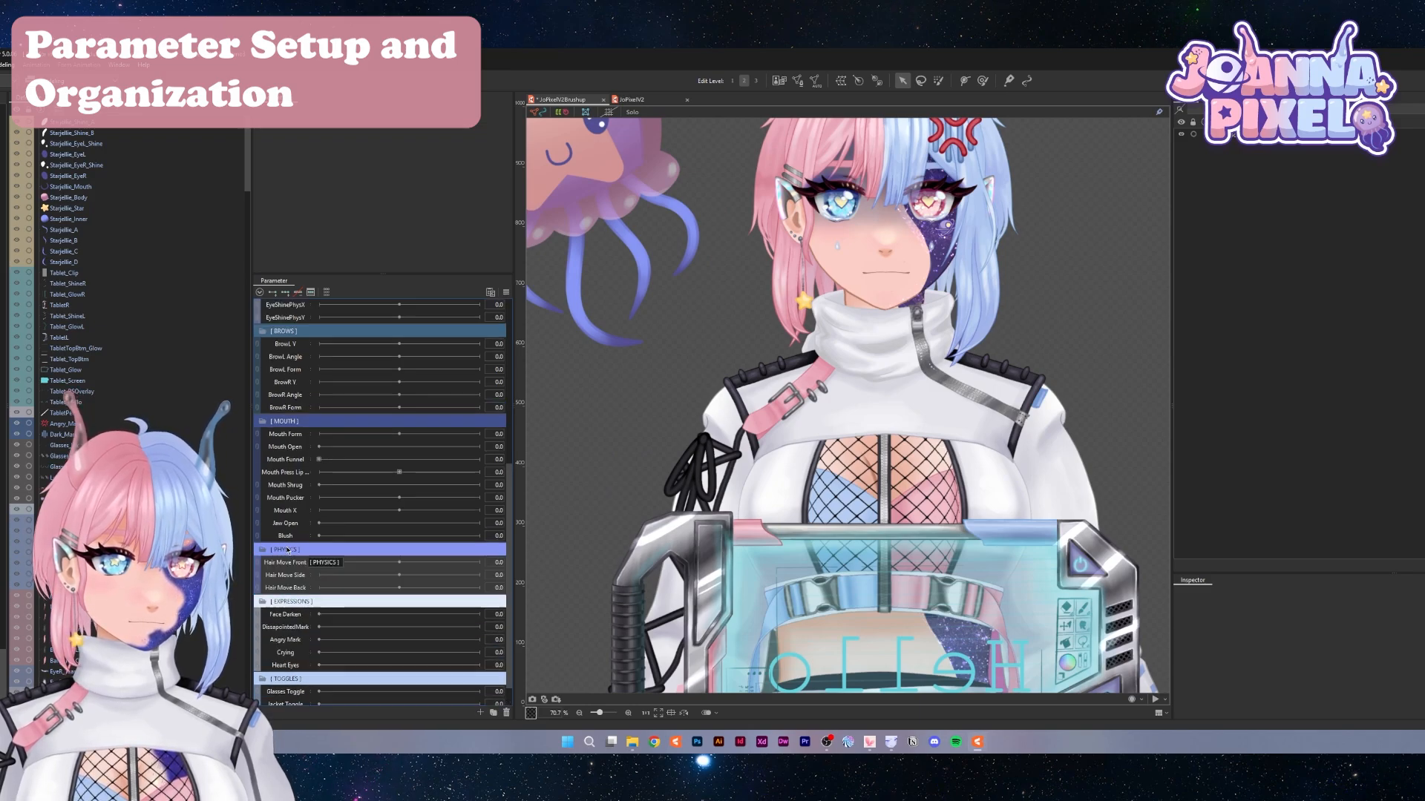
scroll(341, 630, down, 1)
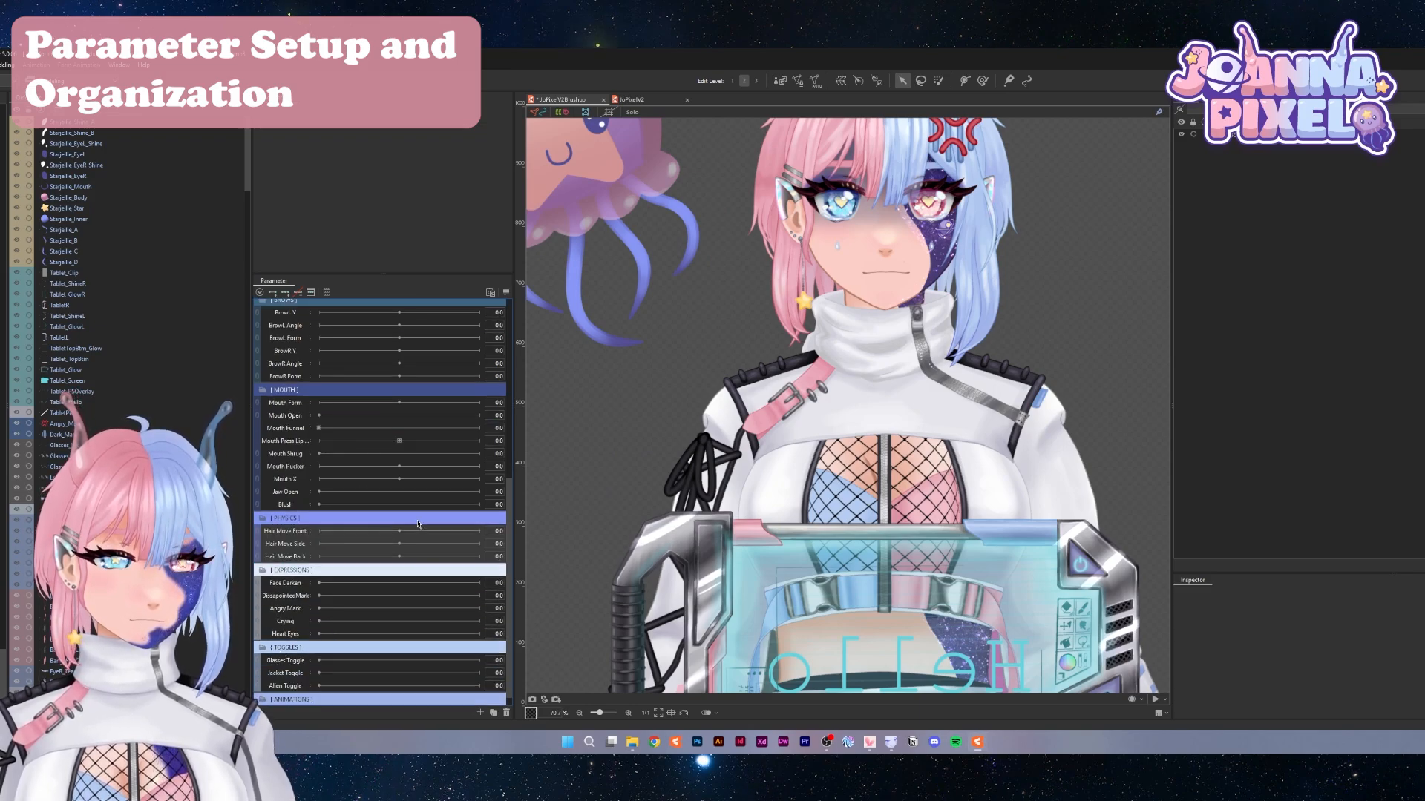
scroll(386, 505, down, 1)
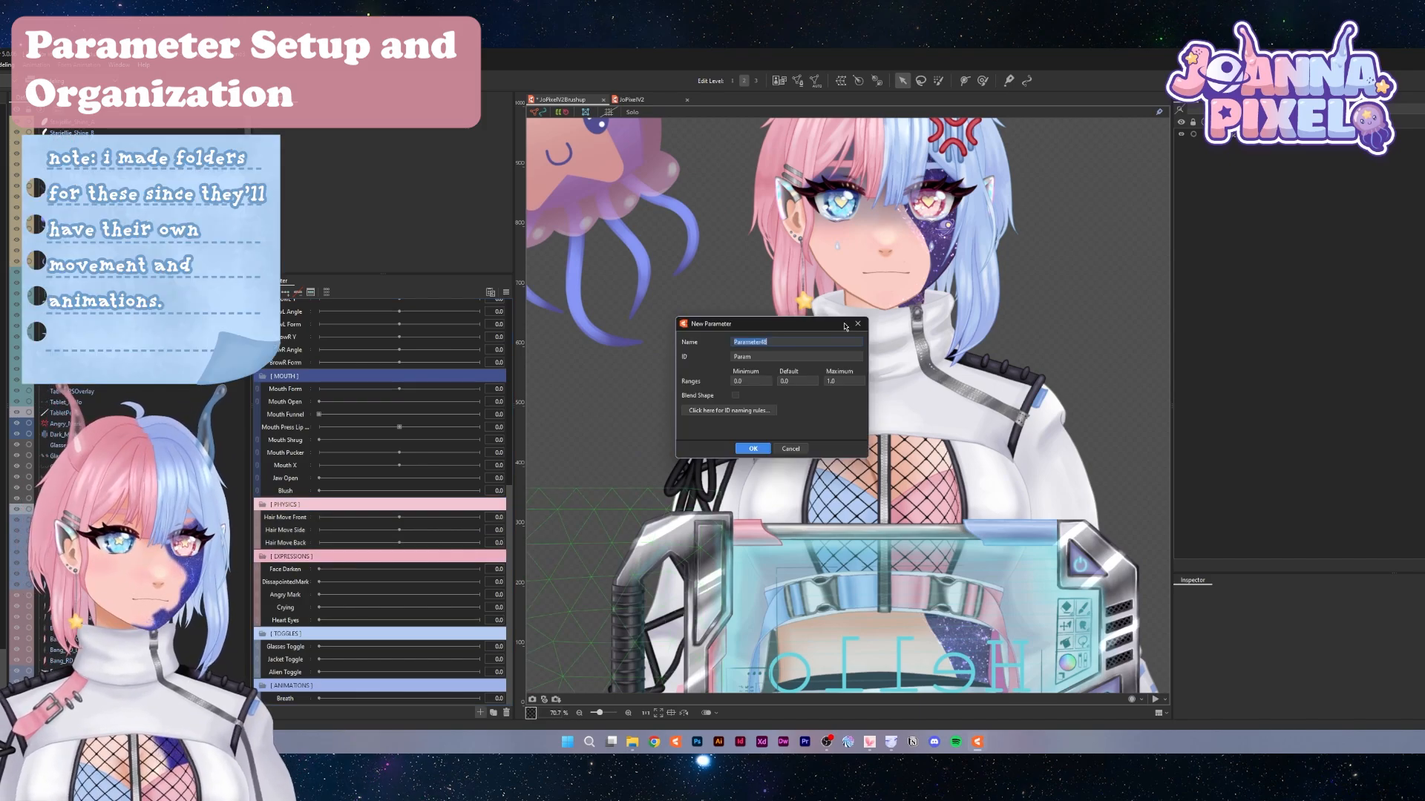
Create a parameter folder named [ STARJELLIE ] below the [ ANIMATIONS ] folder
click(857, 324)
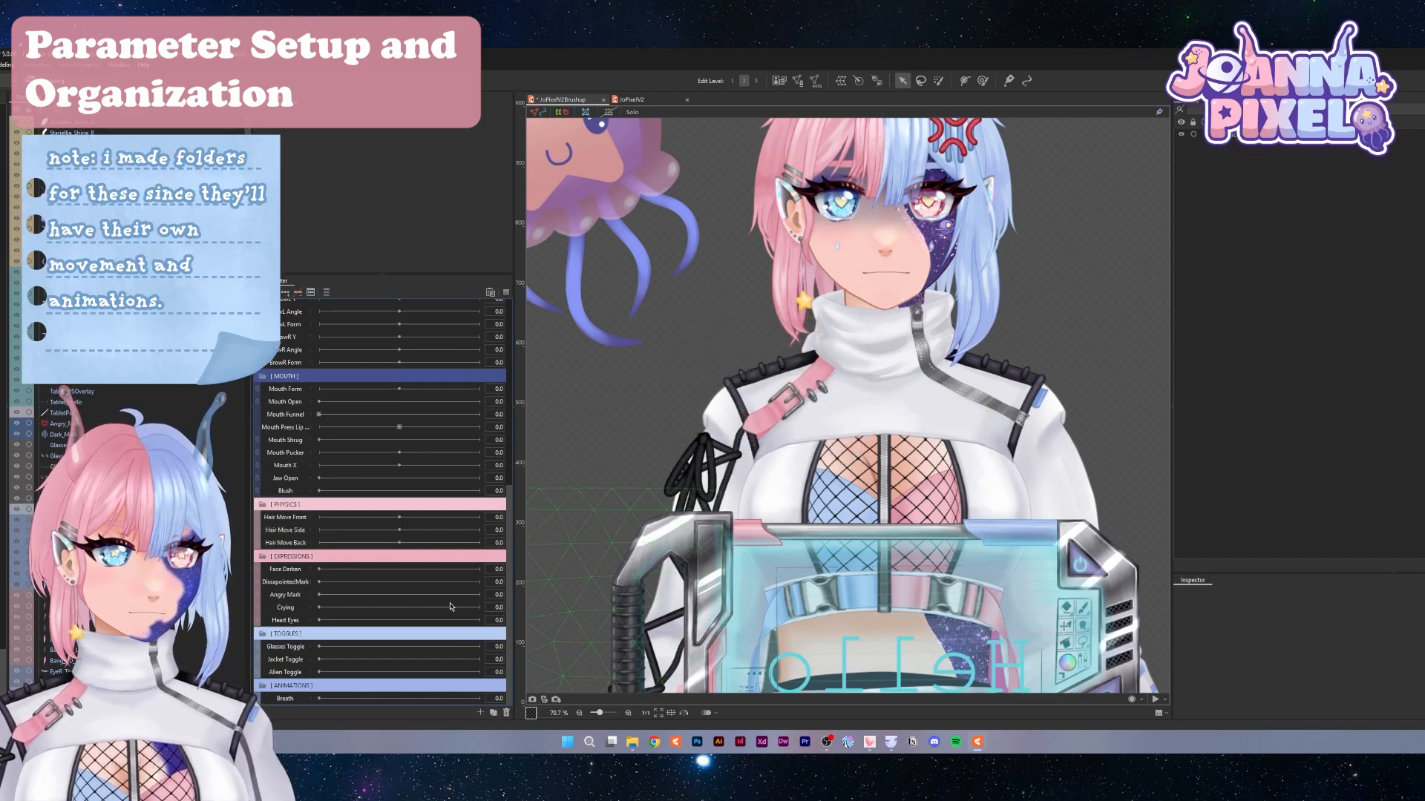
click(493, 712)
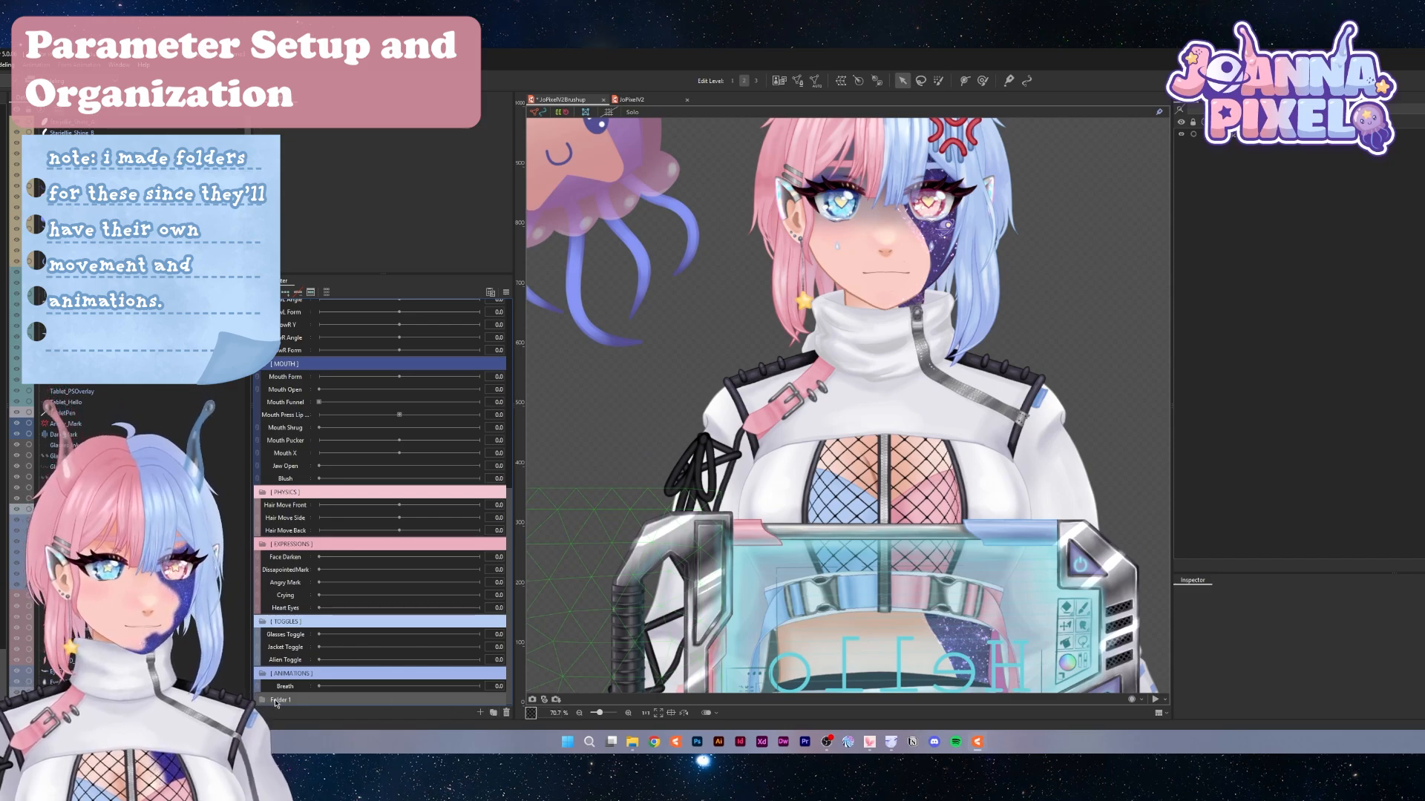
double_click(276, 699)
key(BackSpace)
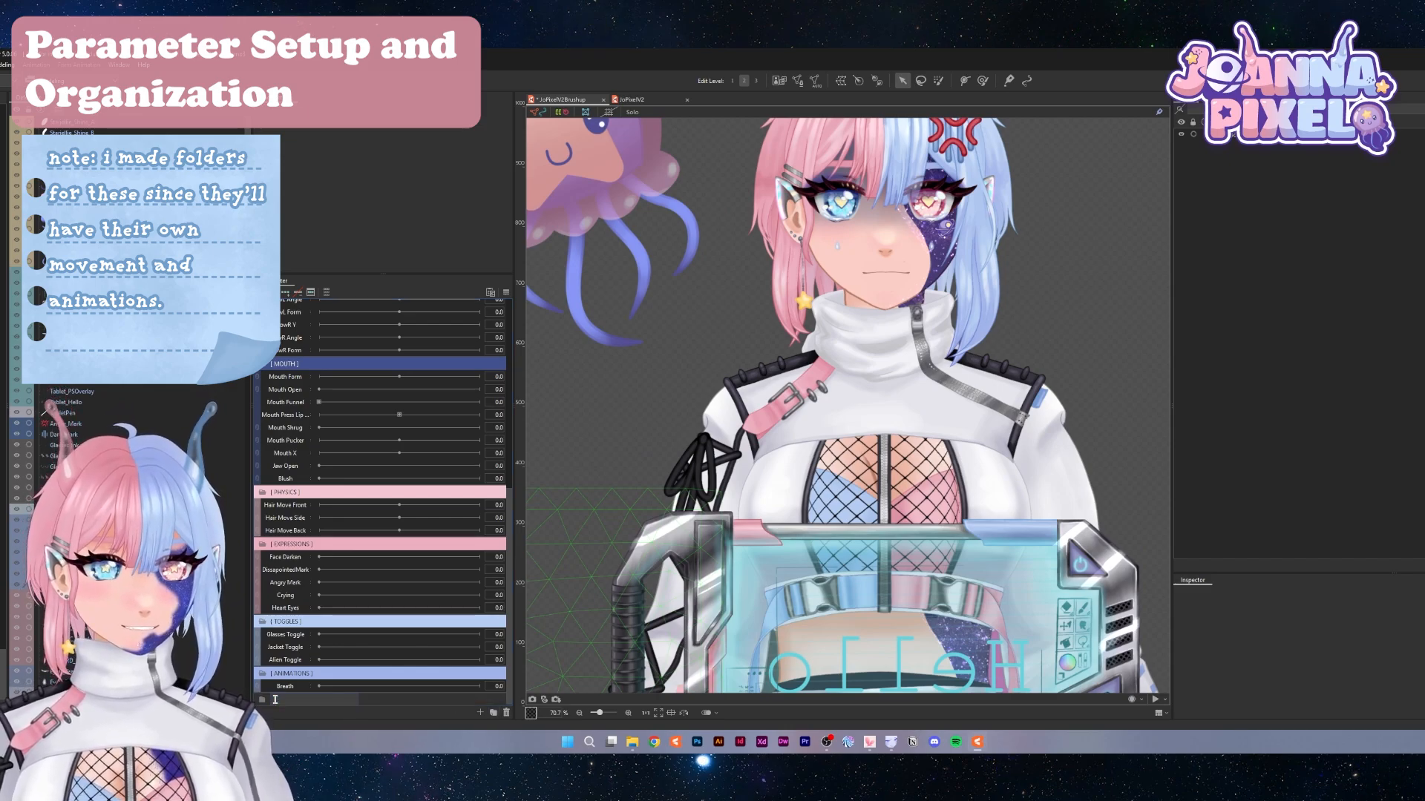
text([ STARJELLIE)
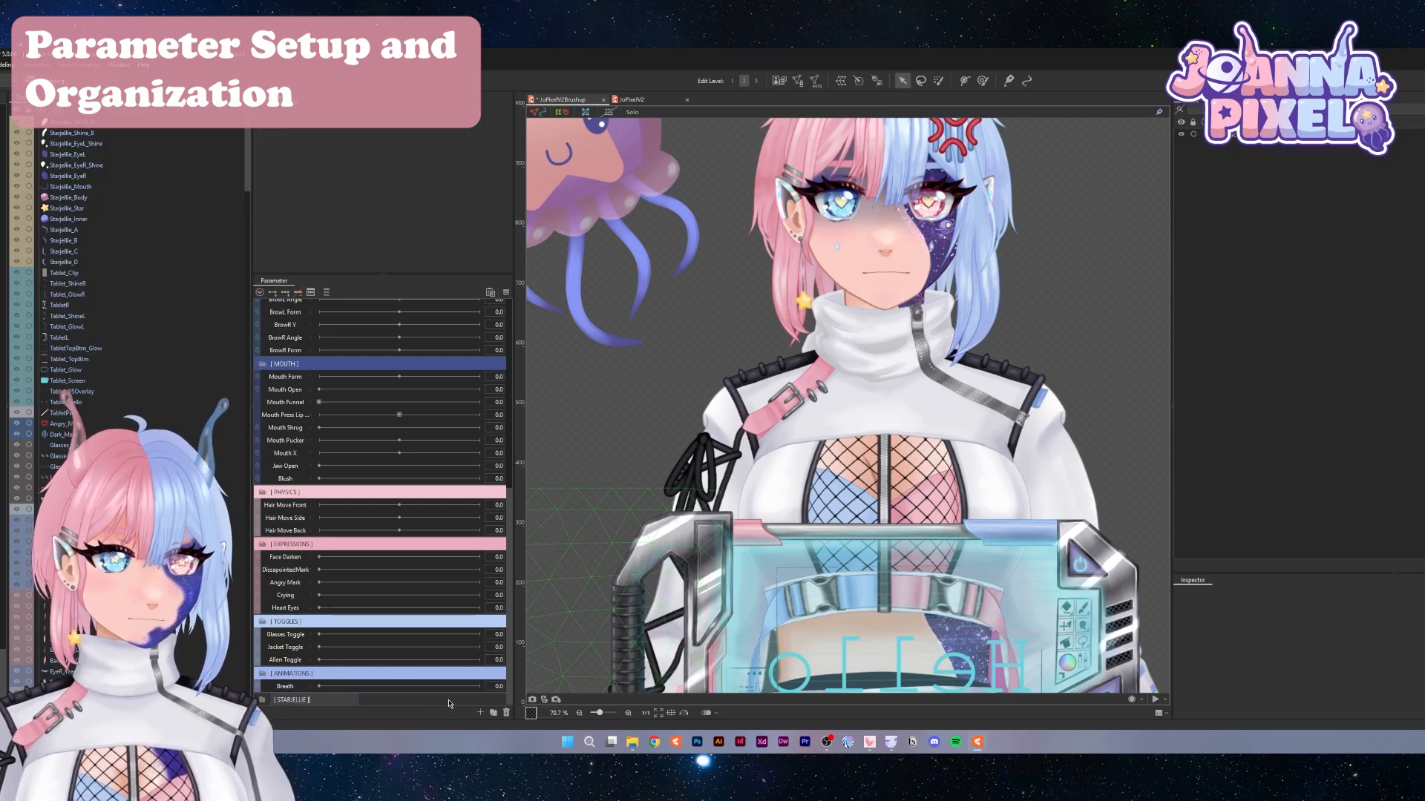
key(Return)
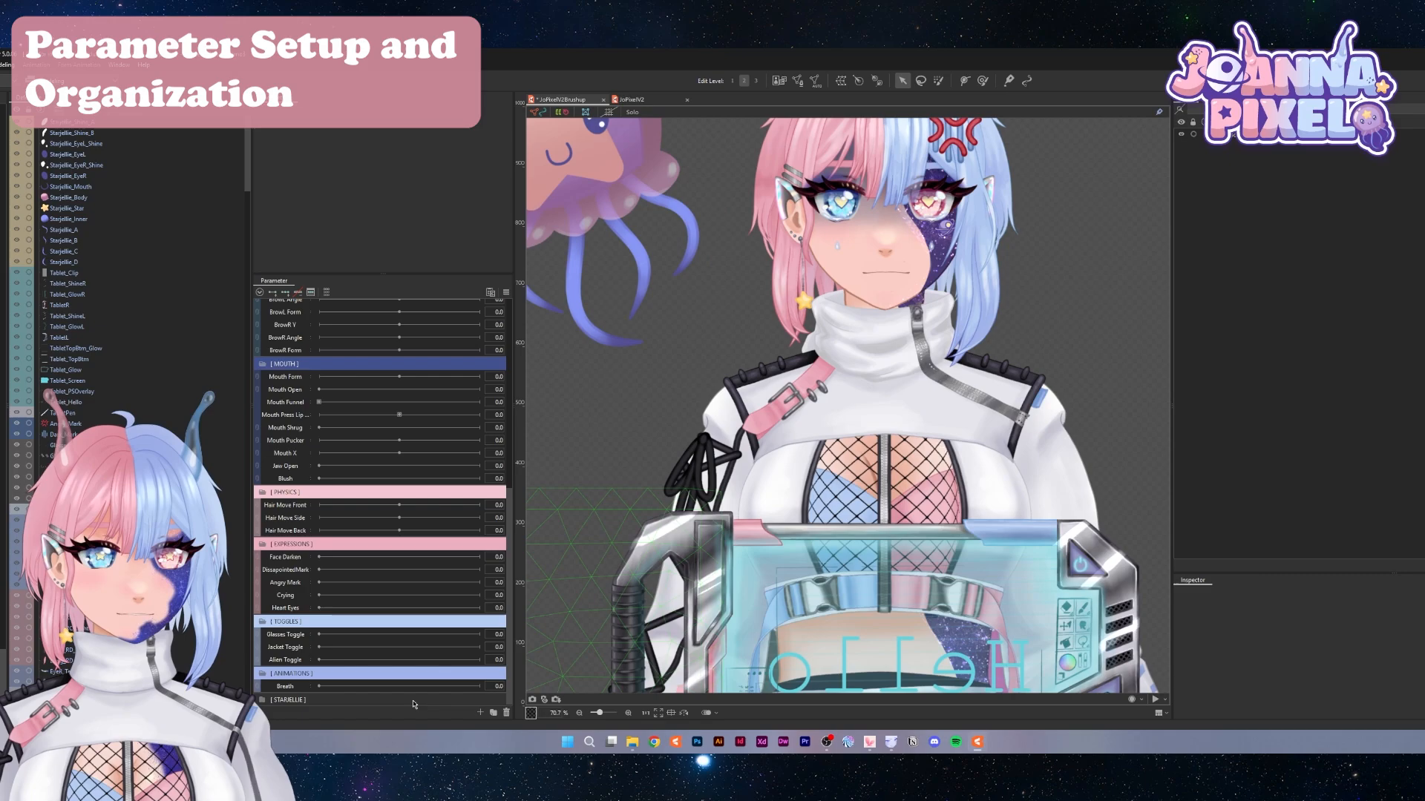
Review the full list of parameter folders from [ INPUTS ] to [ DRAWING TABLET ] and save the model file
scroll(330, 666, up, 5)
scroll(331, 666, up, 6)
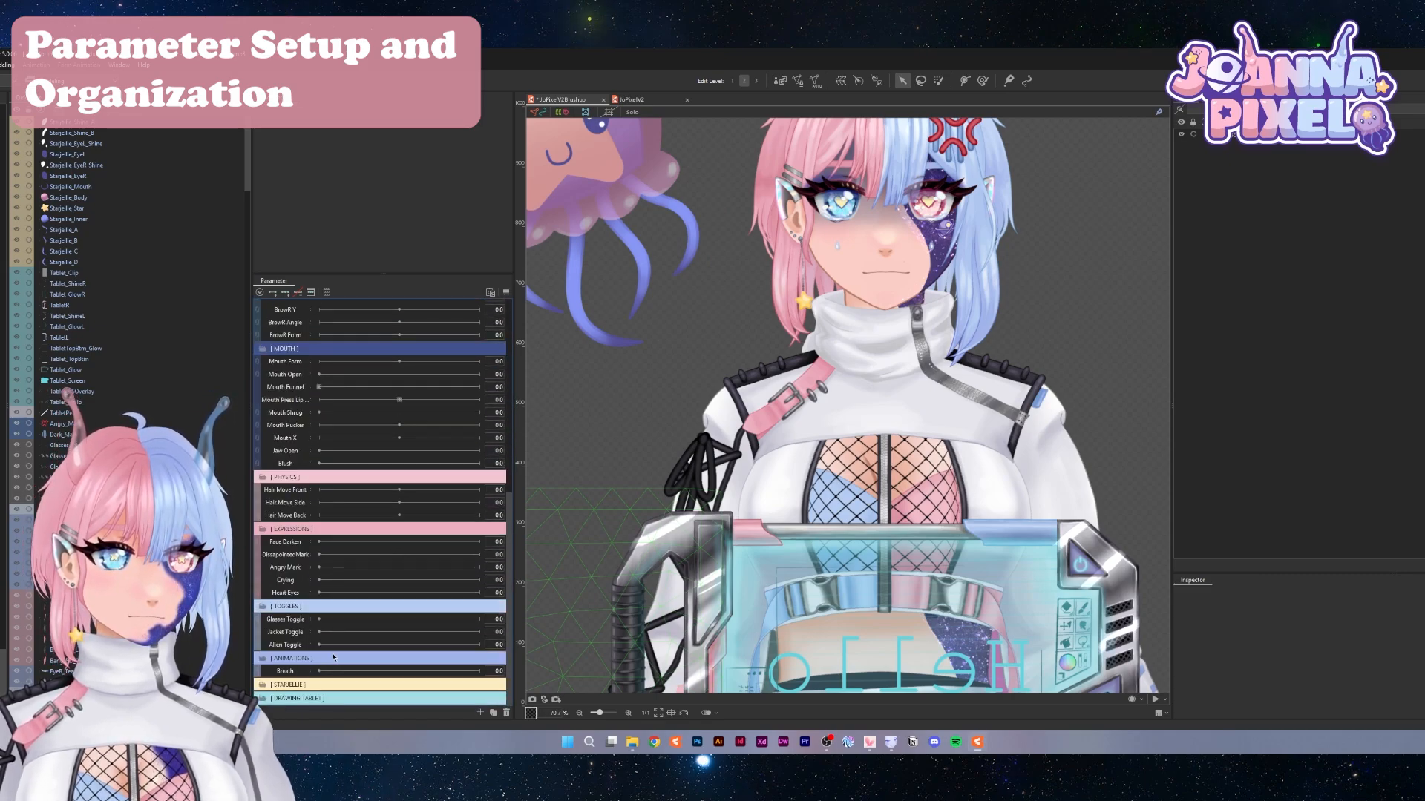
scroll(334, 653, up, 4)
scroll(335, 653, down, 4)
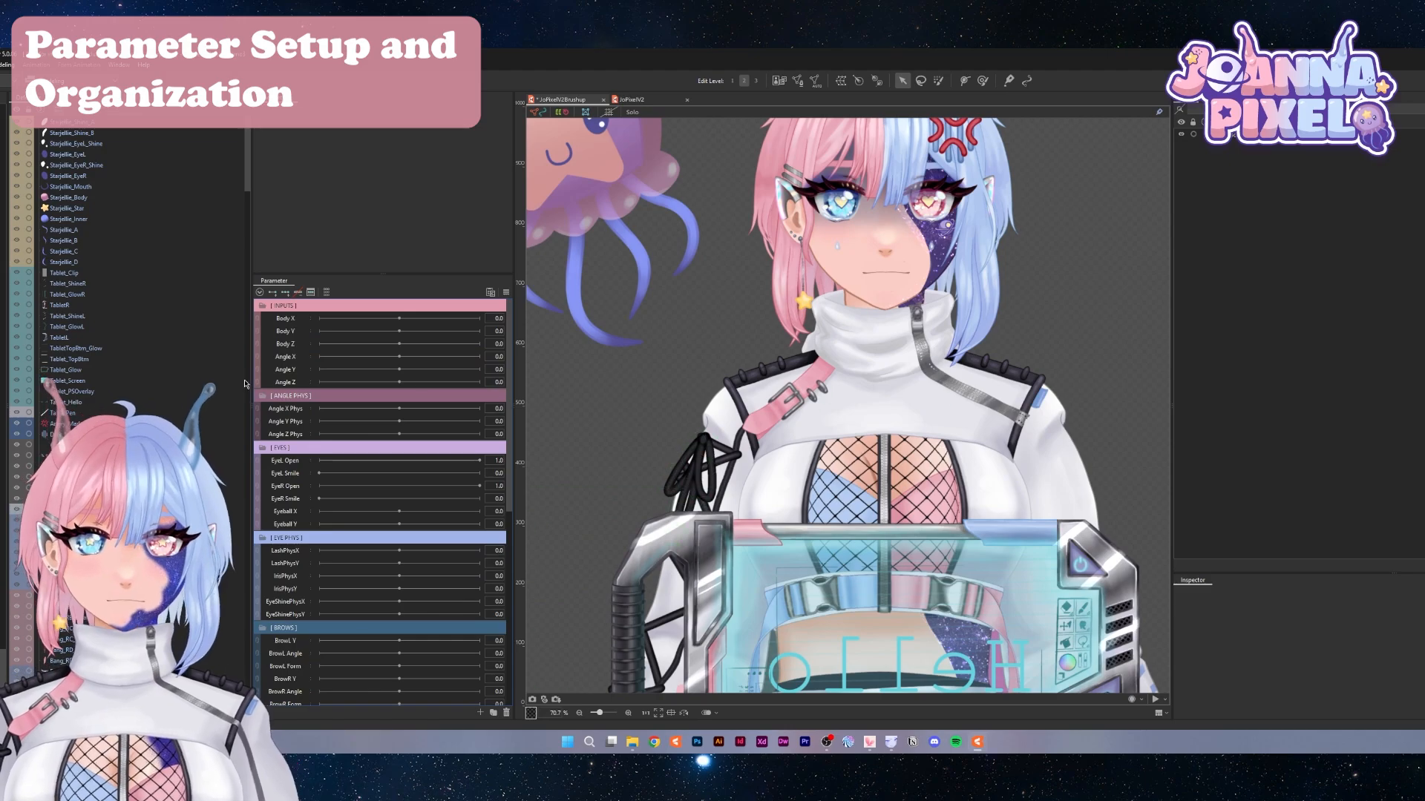
key(ctrl+0)
scroll(332, 540, down, 10)
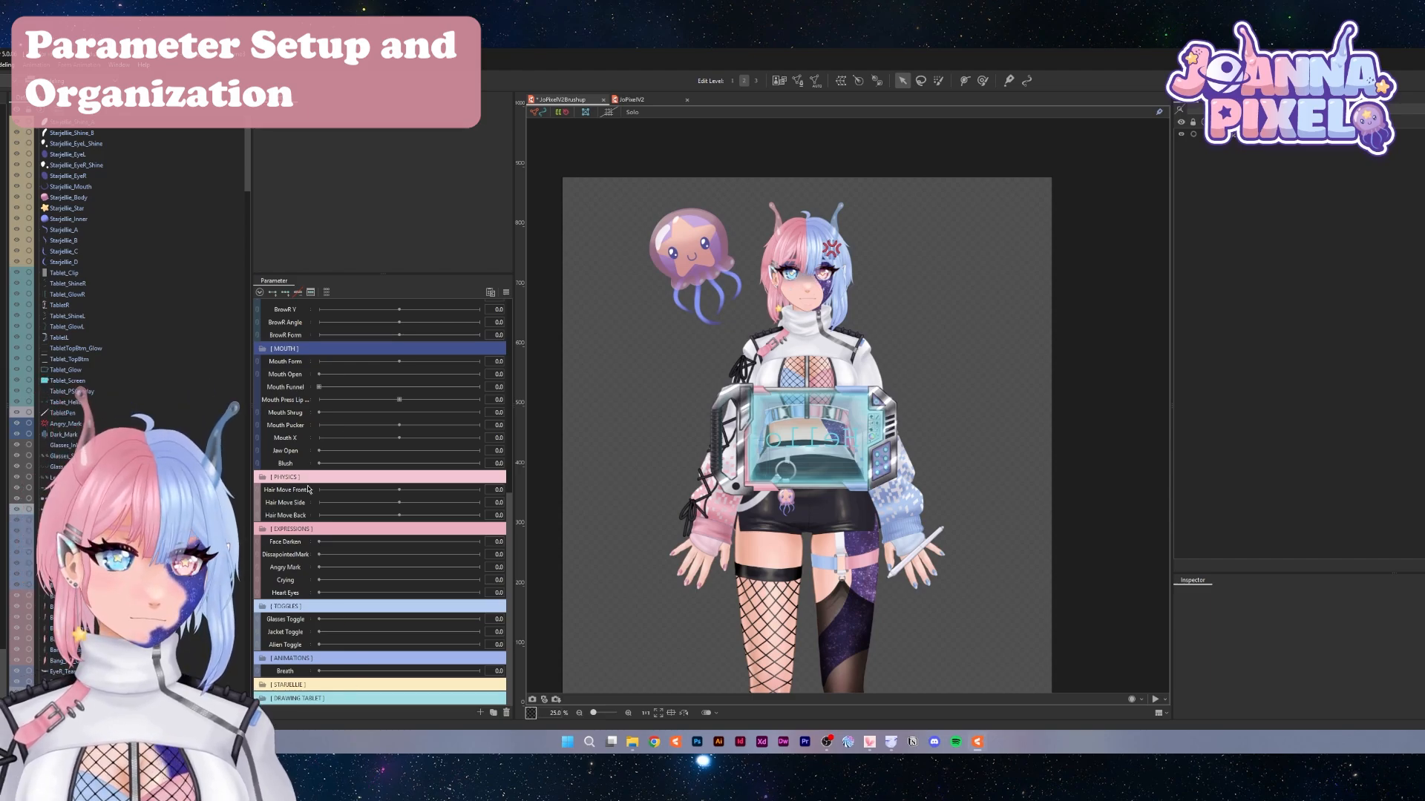
scroll(349, 475, up, 5)
scroll(339, 474, down, 5)
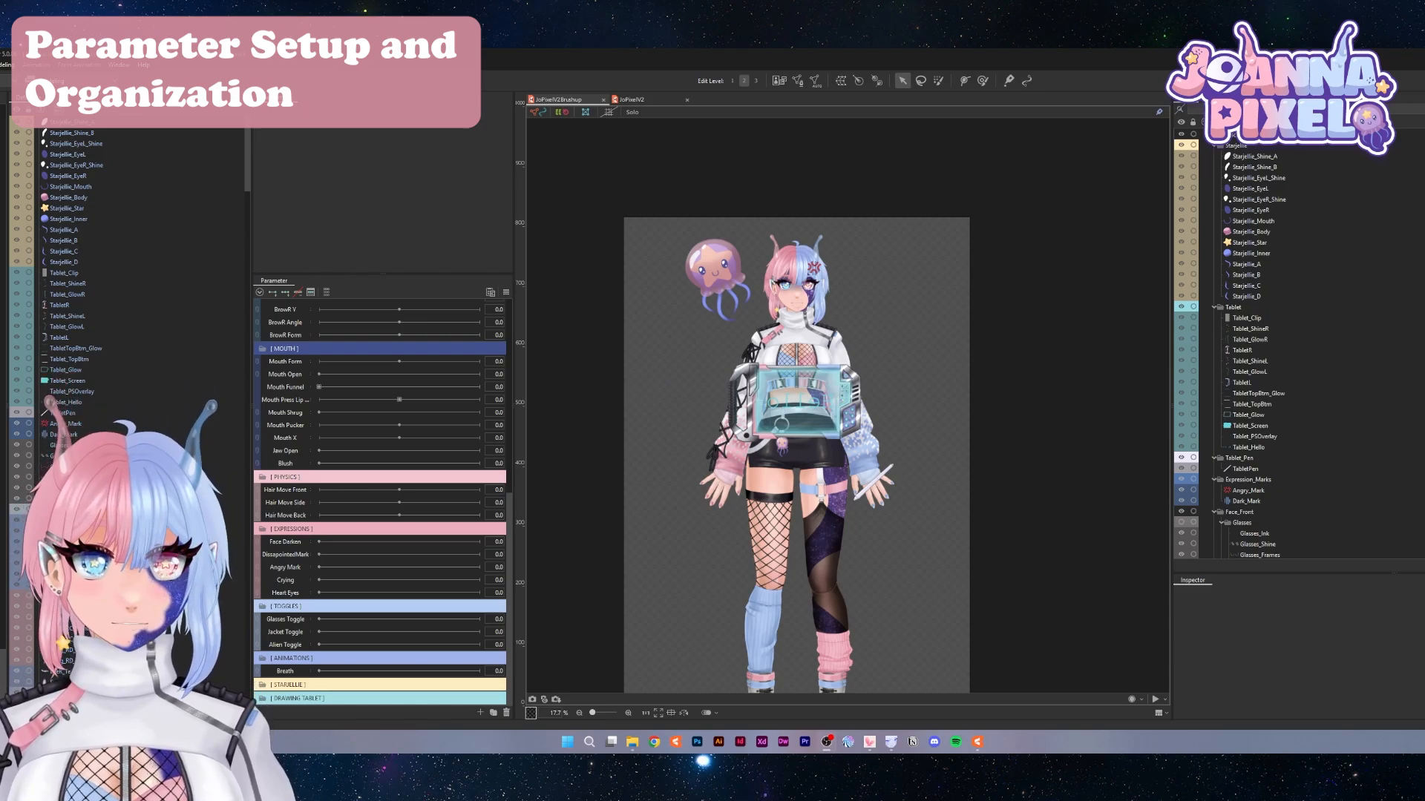
scroll(372, 388, up, 5)
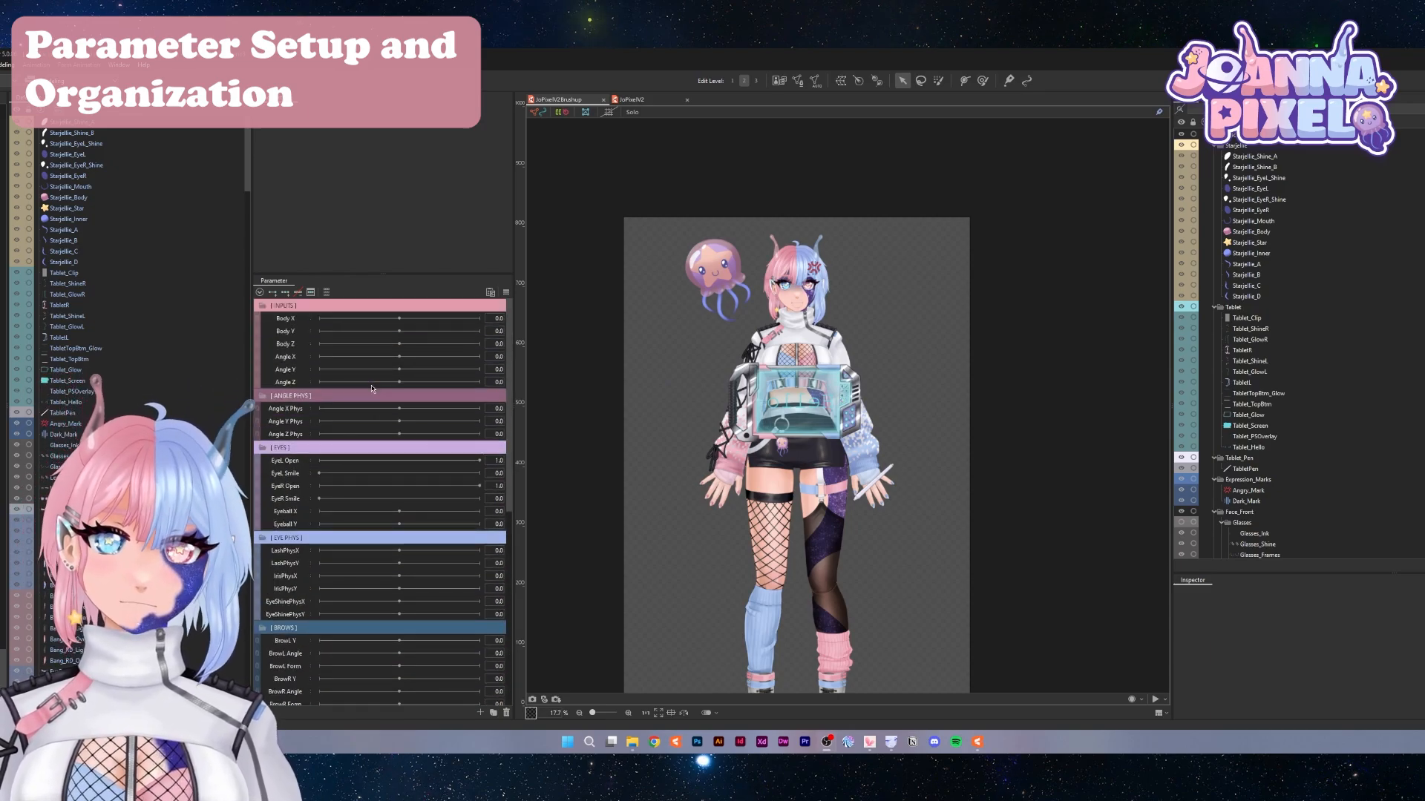
scroll(345, 404, down, 2)
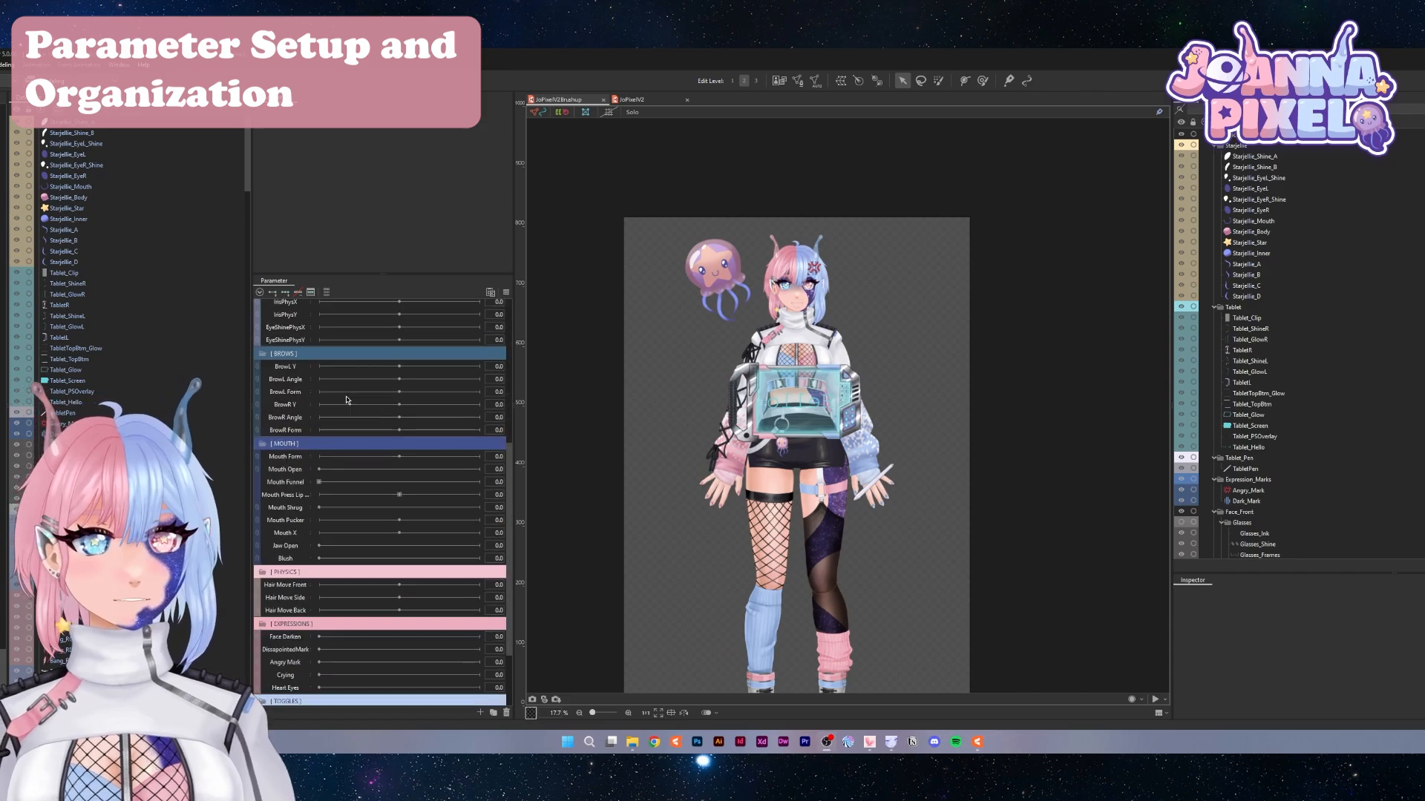
scroll(345, 407, up, 2)
key(ctrl+s)
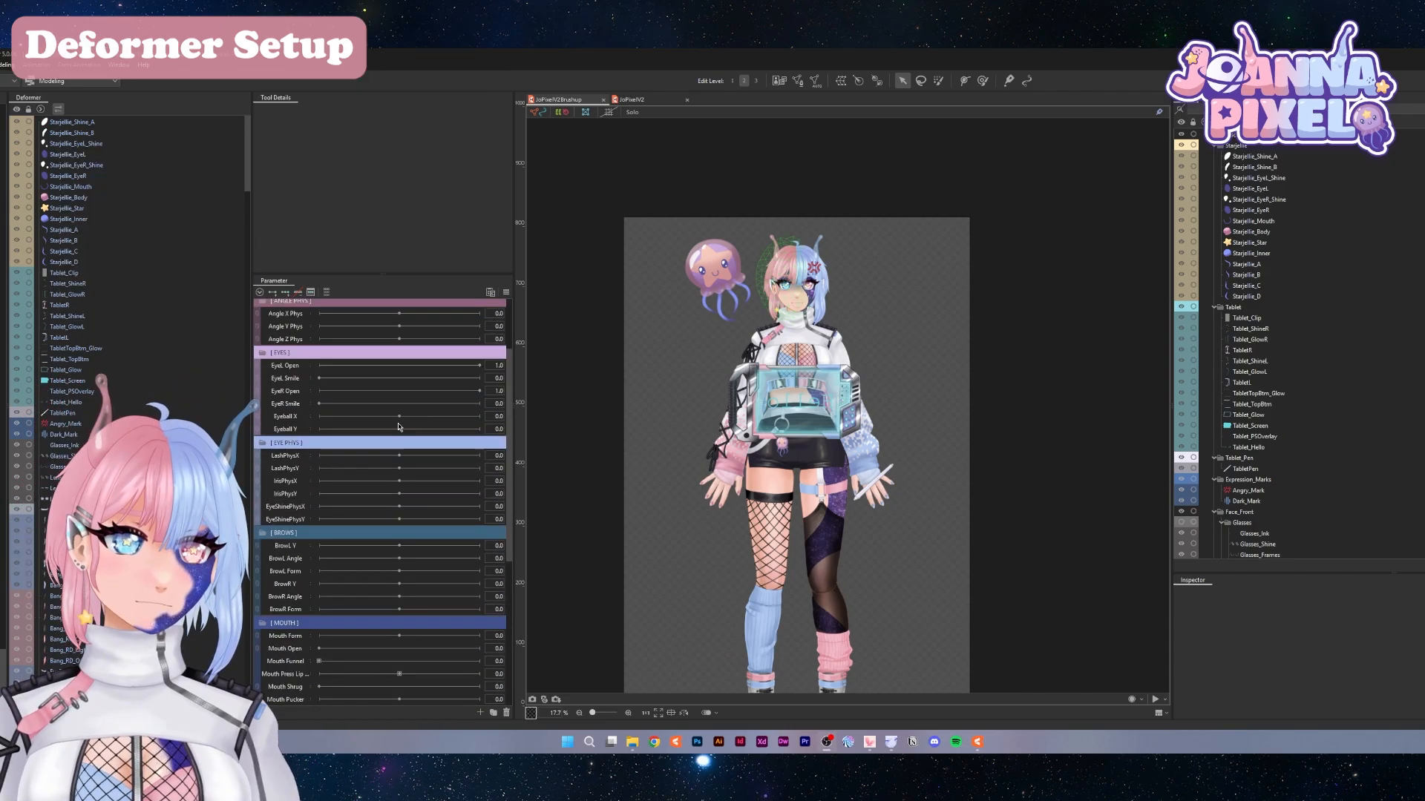
Try deforming the Starjellie_Body mesh by moving individual points along its upper edge
scroll(380, 445, up, 2)
scroll(913, 228, down, 2)
scroll(909, 233, up, 1)
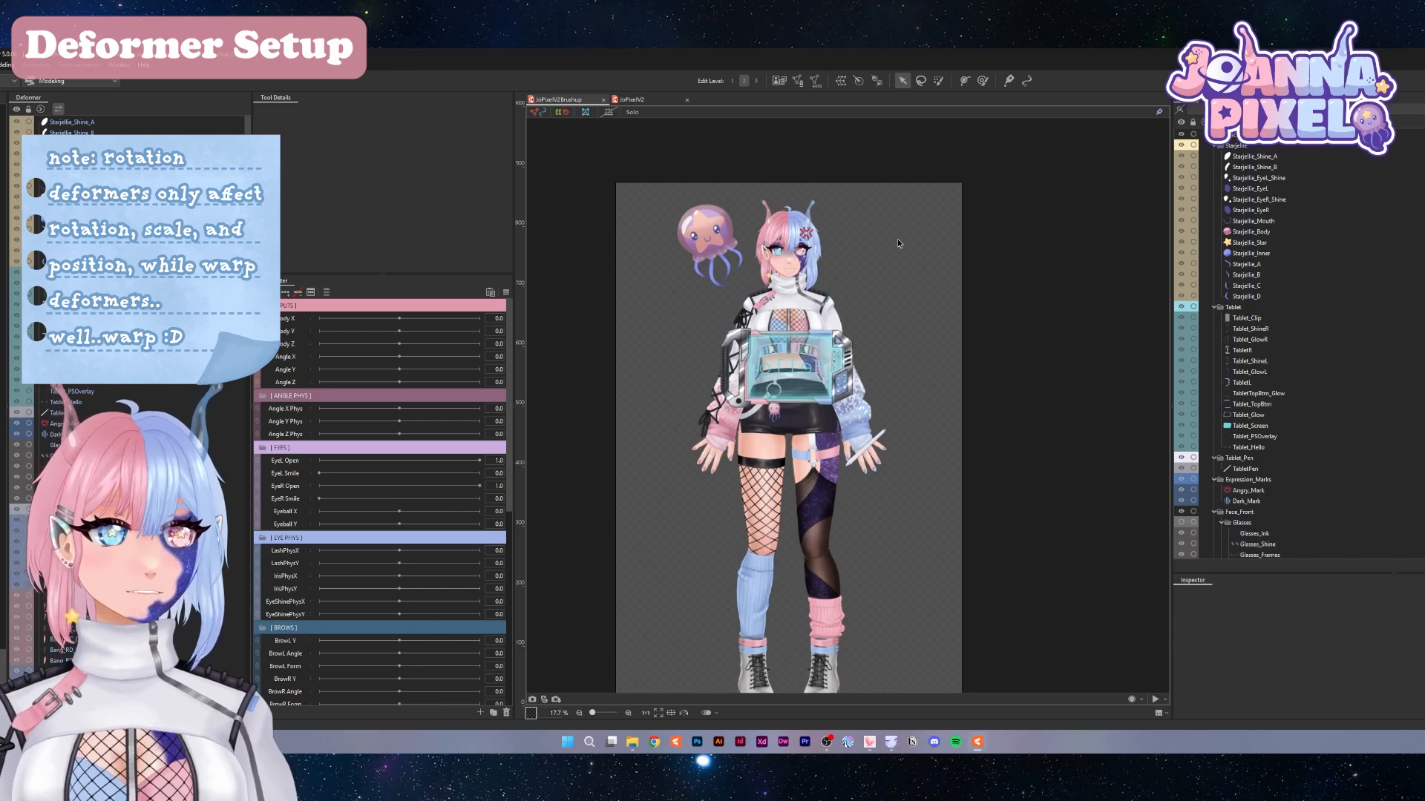
scroll(742, 153, up, 5)
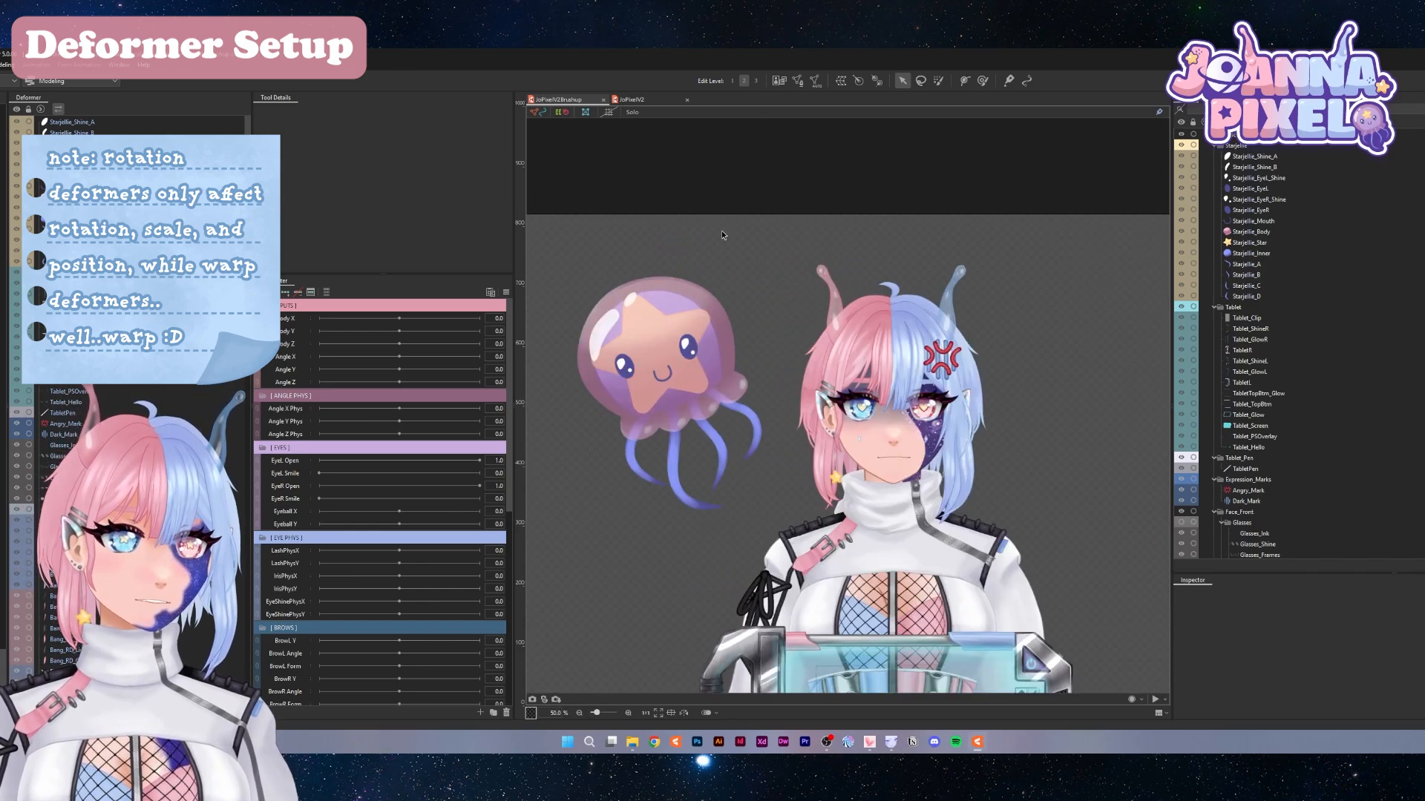
scroll(722, 235, down, 3)
scroll(722, 234, up, 6)
click(718, 306)
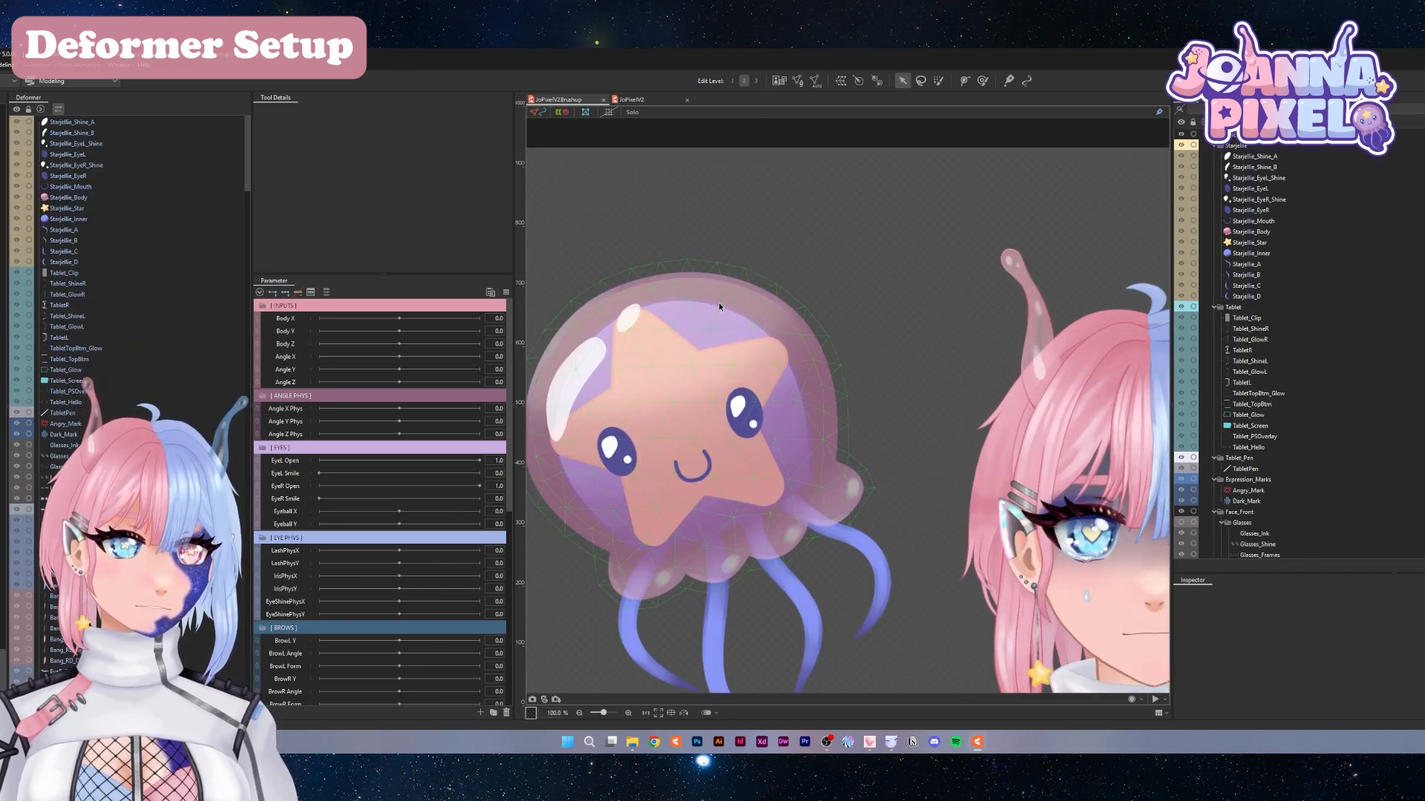
click(718, 306)
scroll(984, 309, down, 3)
scroll(984, 308, up, 5)
scroll(995, 267, down, 3)
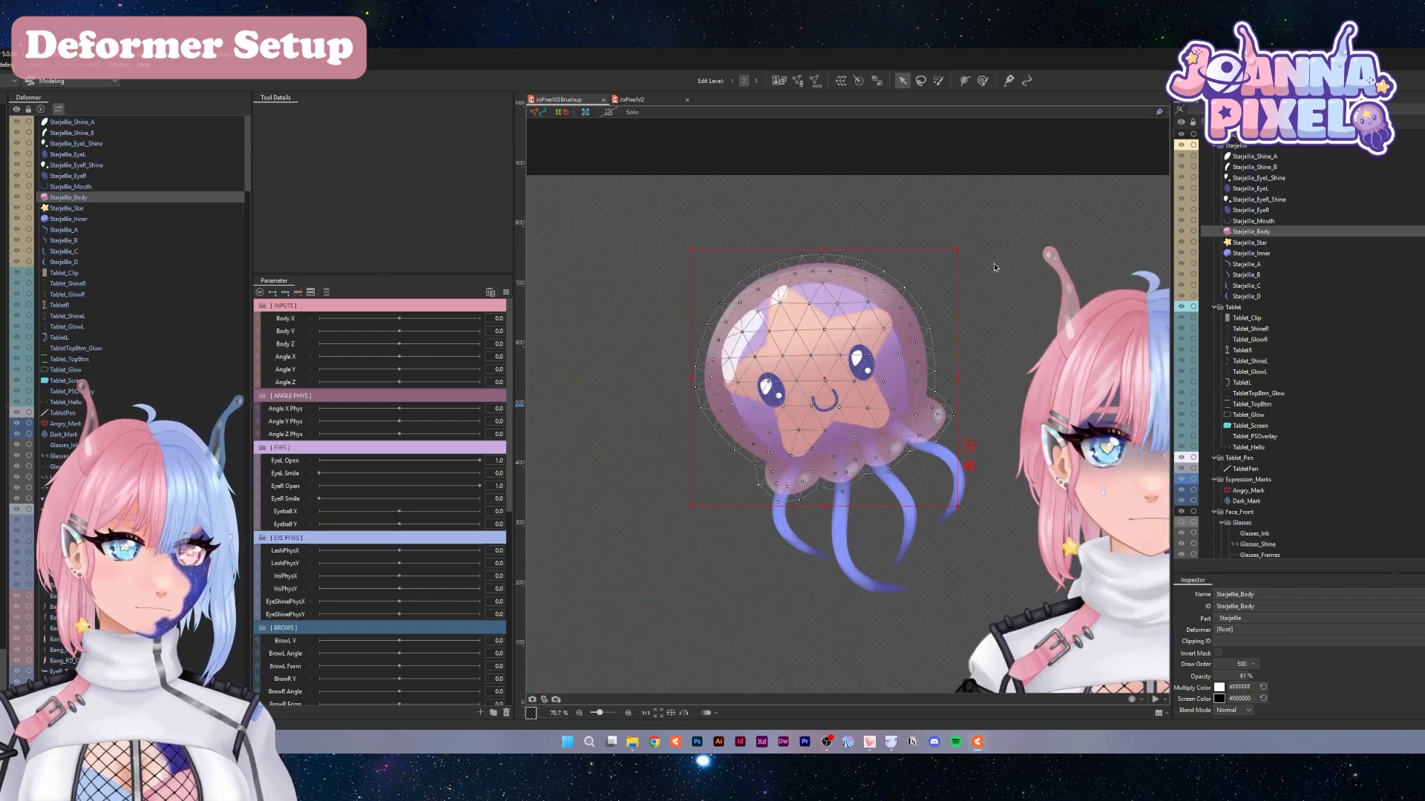
scroll(797, 307, up, 1)
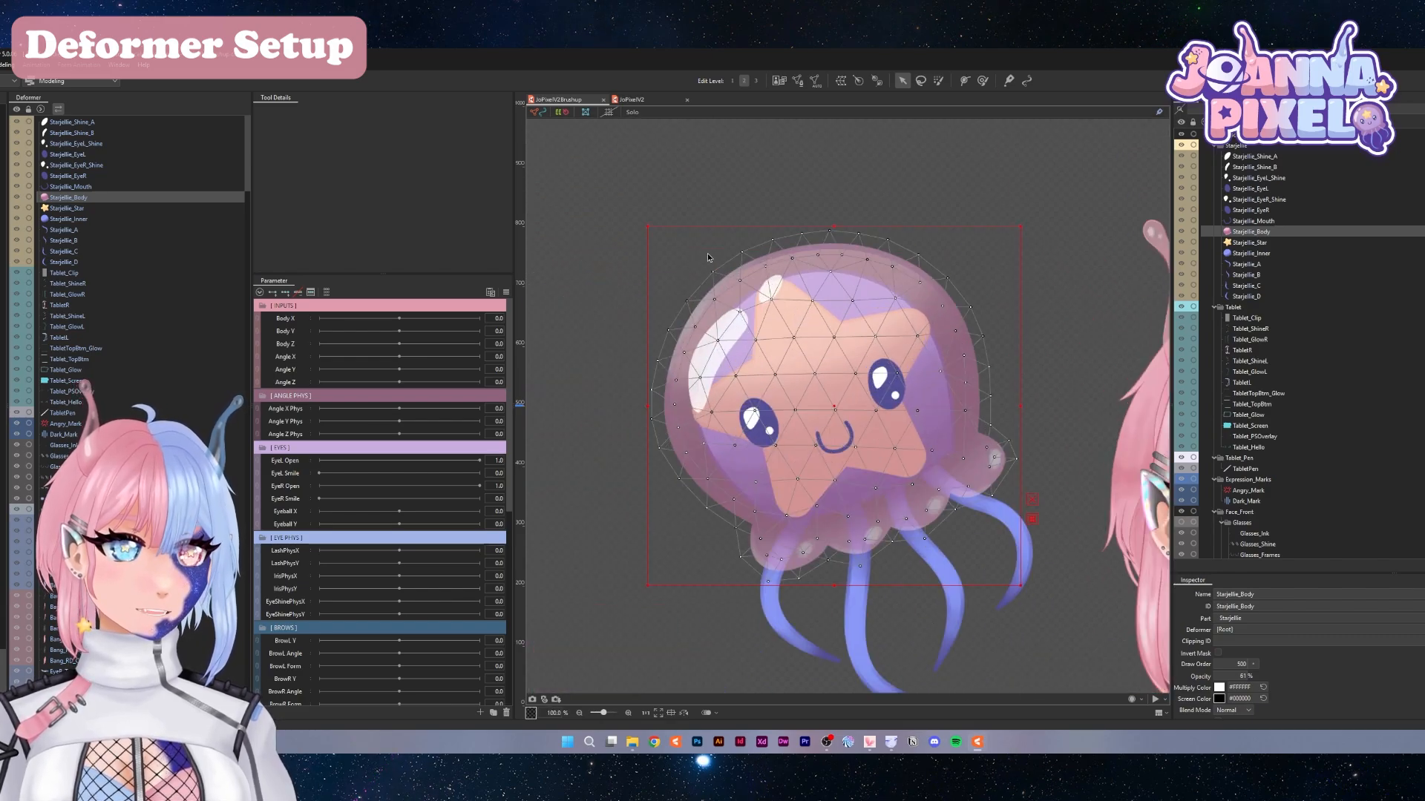
click(923, 273)
click(957, 270)
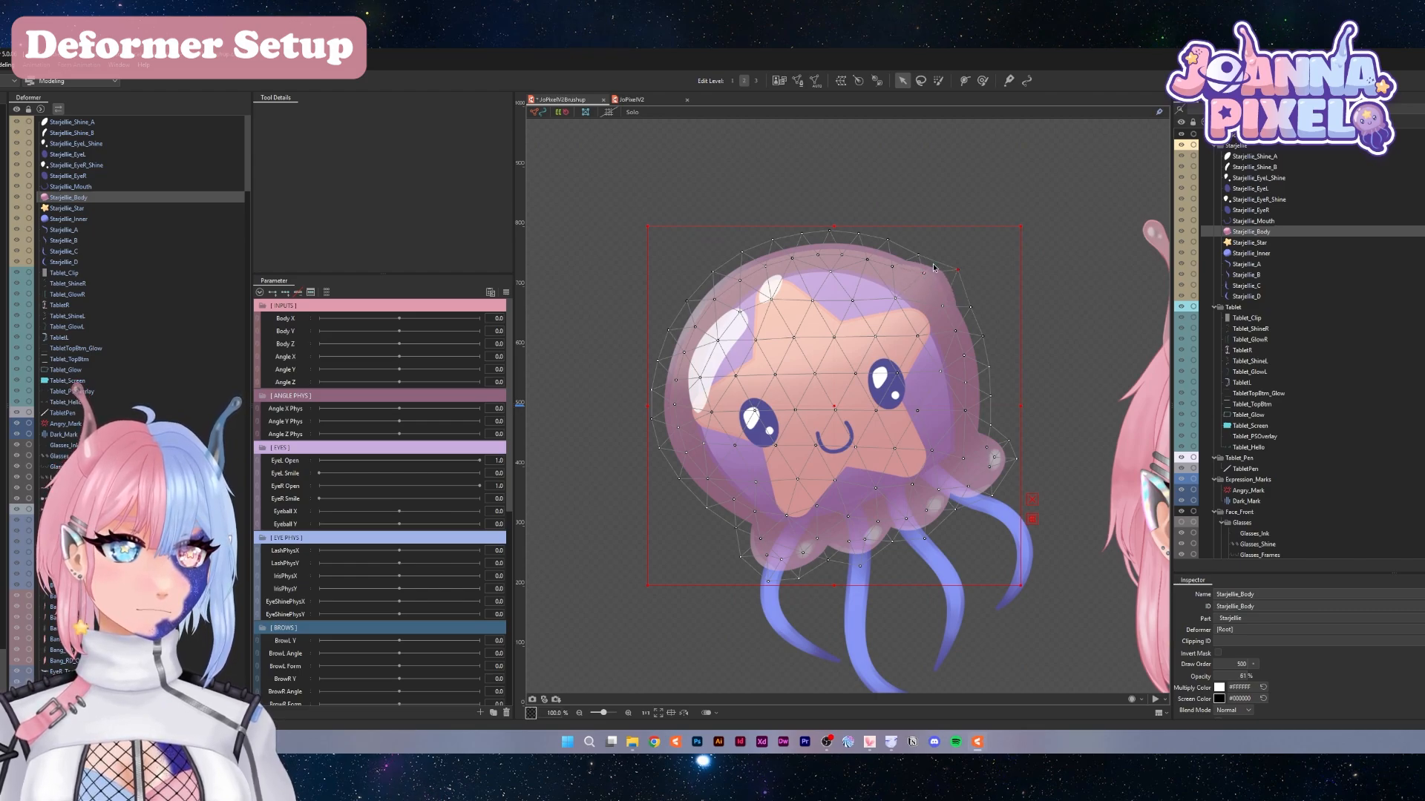
click(922, 242)
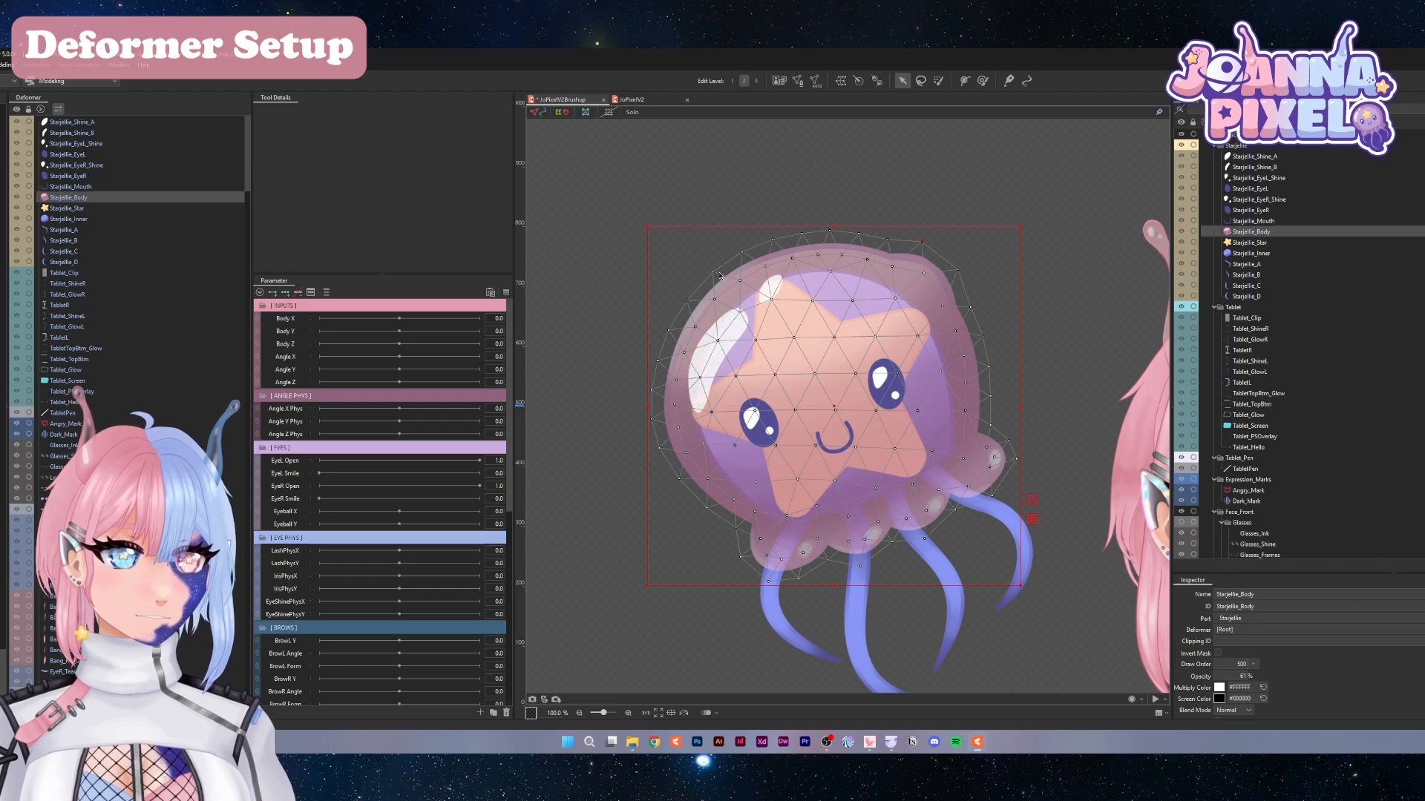
Undo the point moves on the Starjellie_Body mesh
key(ctrl+z)
key(ctrl+z)
key(ctrl+z)
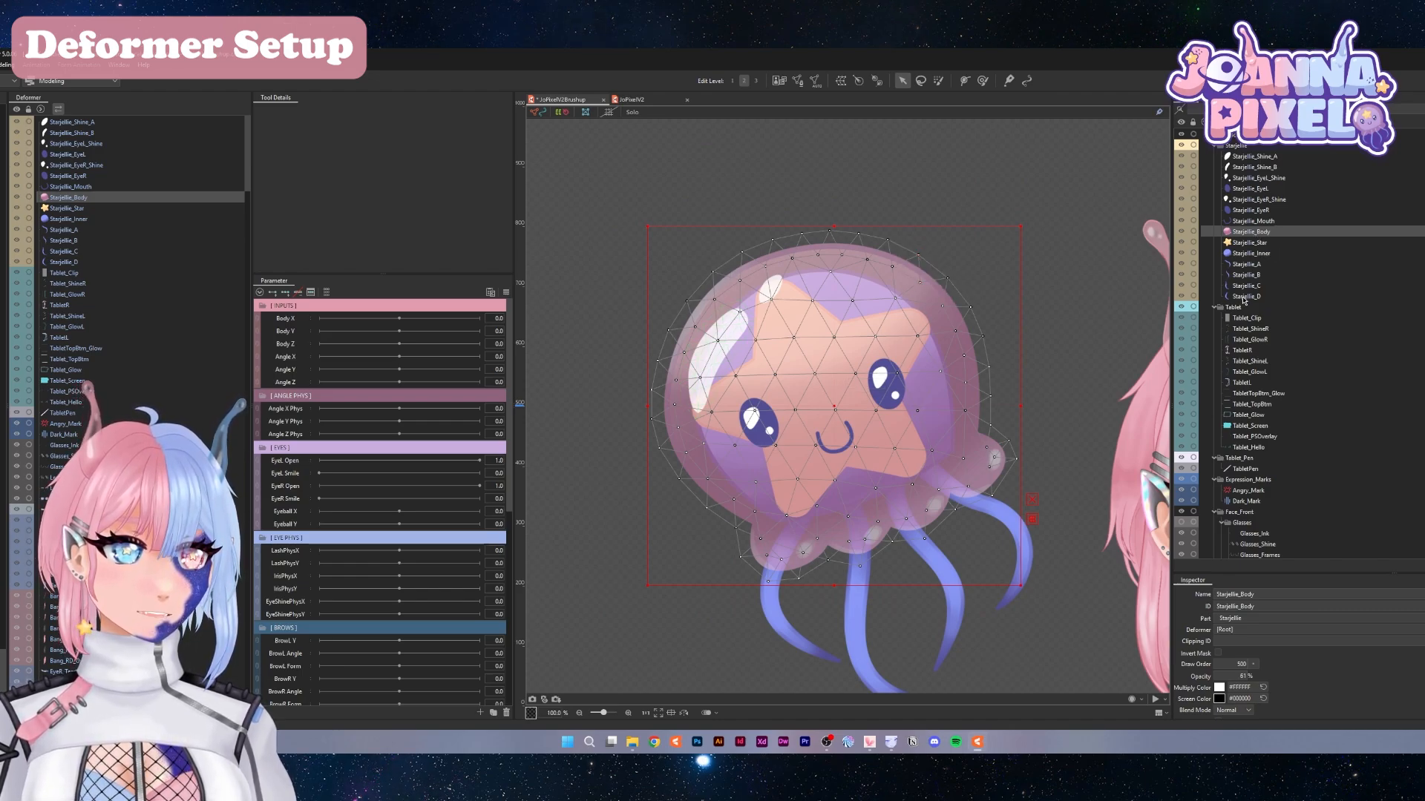
Try a warp deformer as parent of the parts from Starjellie_Shine_A to Starjellie_Inner and move its edge and center control points
click(1250, 253)
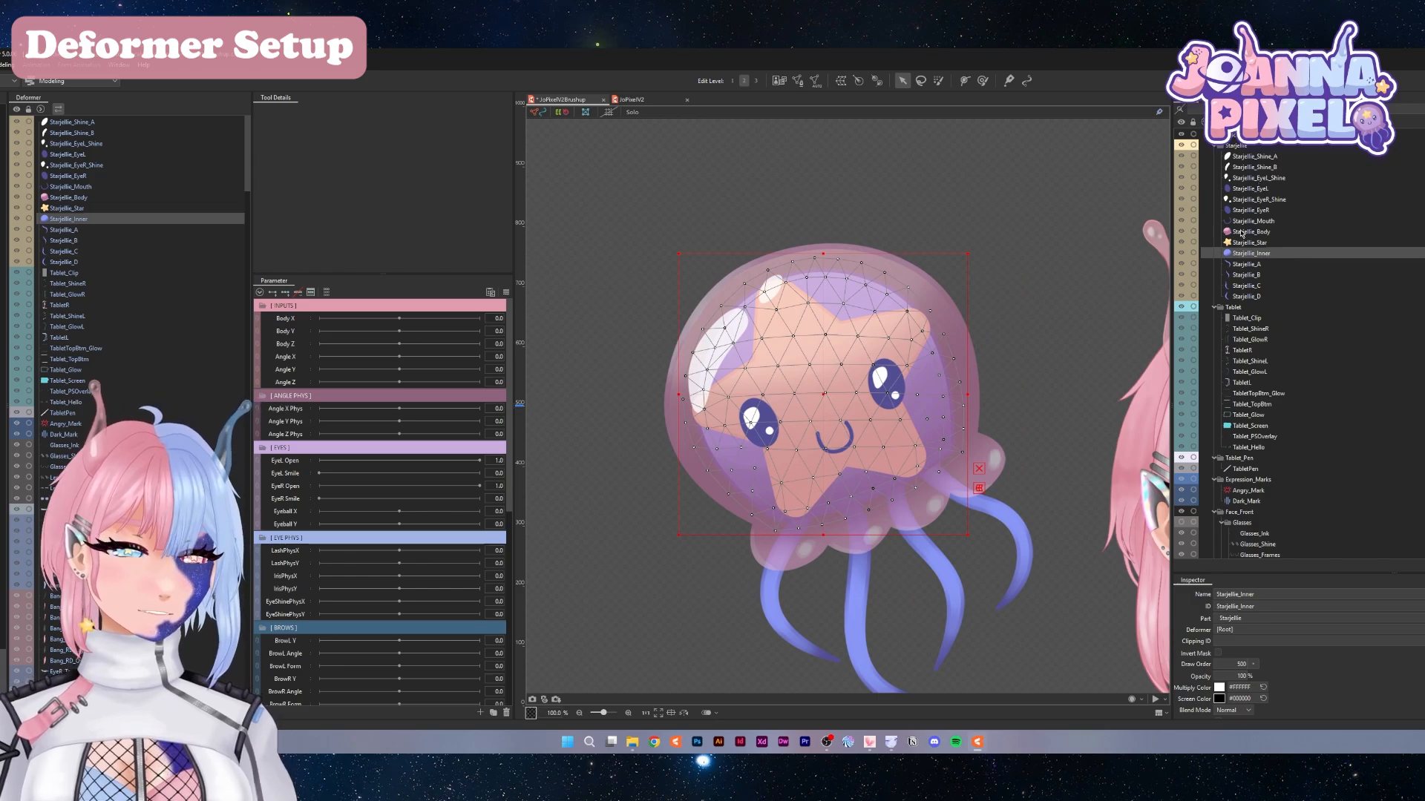
shift+click(1254, 157)
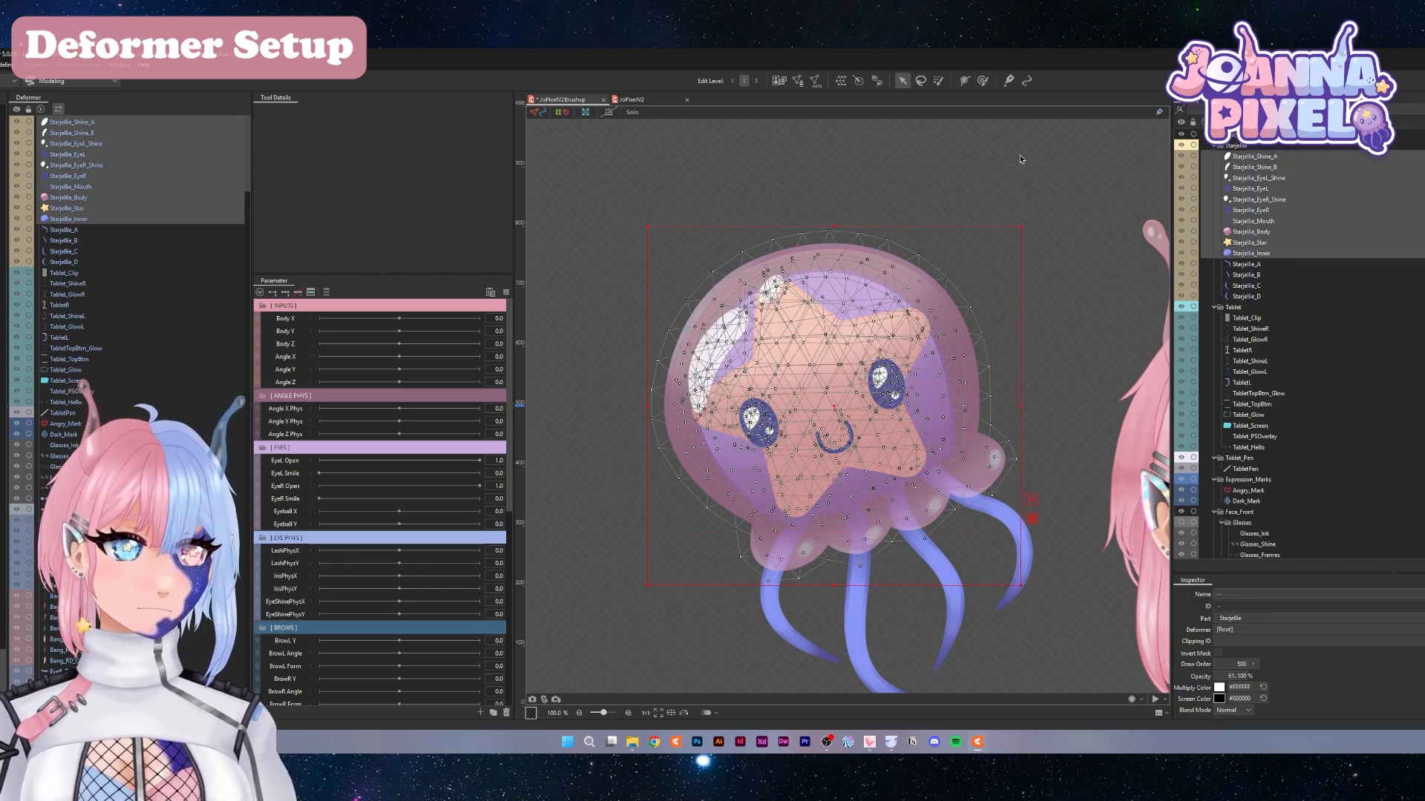
click(840, 81)
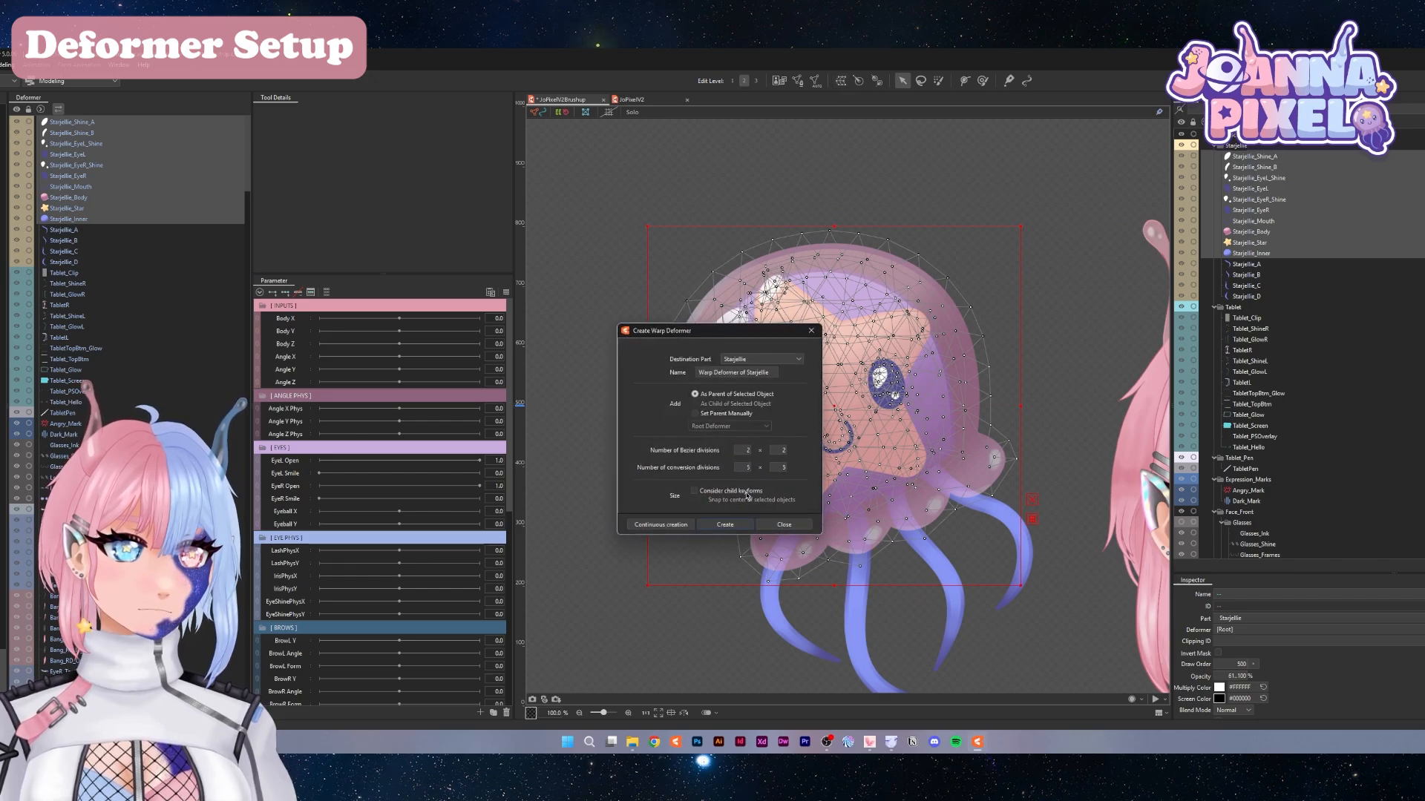
click(727, 526)
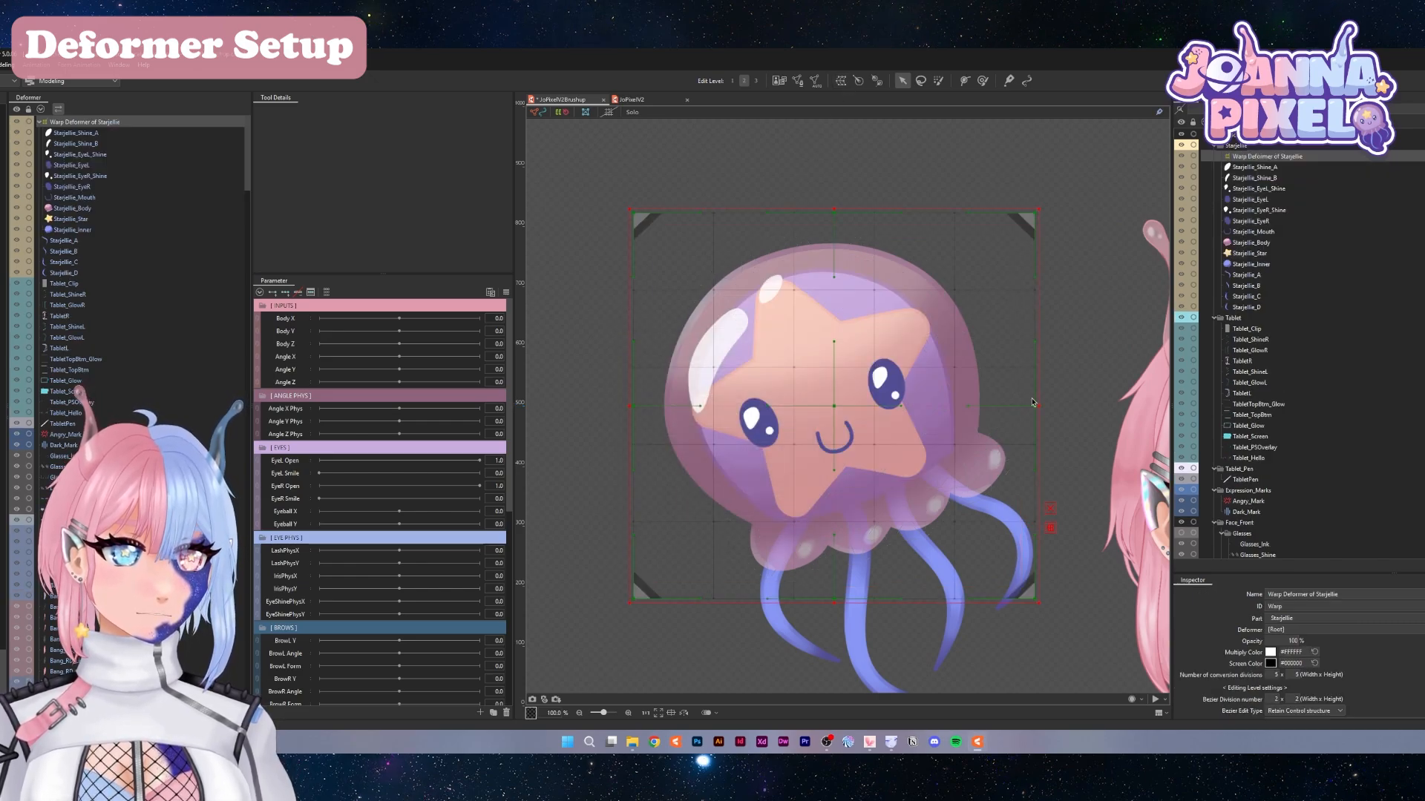
drag(1035, 386, 1061, 354)
drag(831, 405, 837, 373)
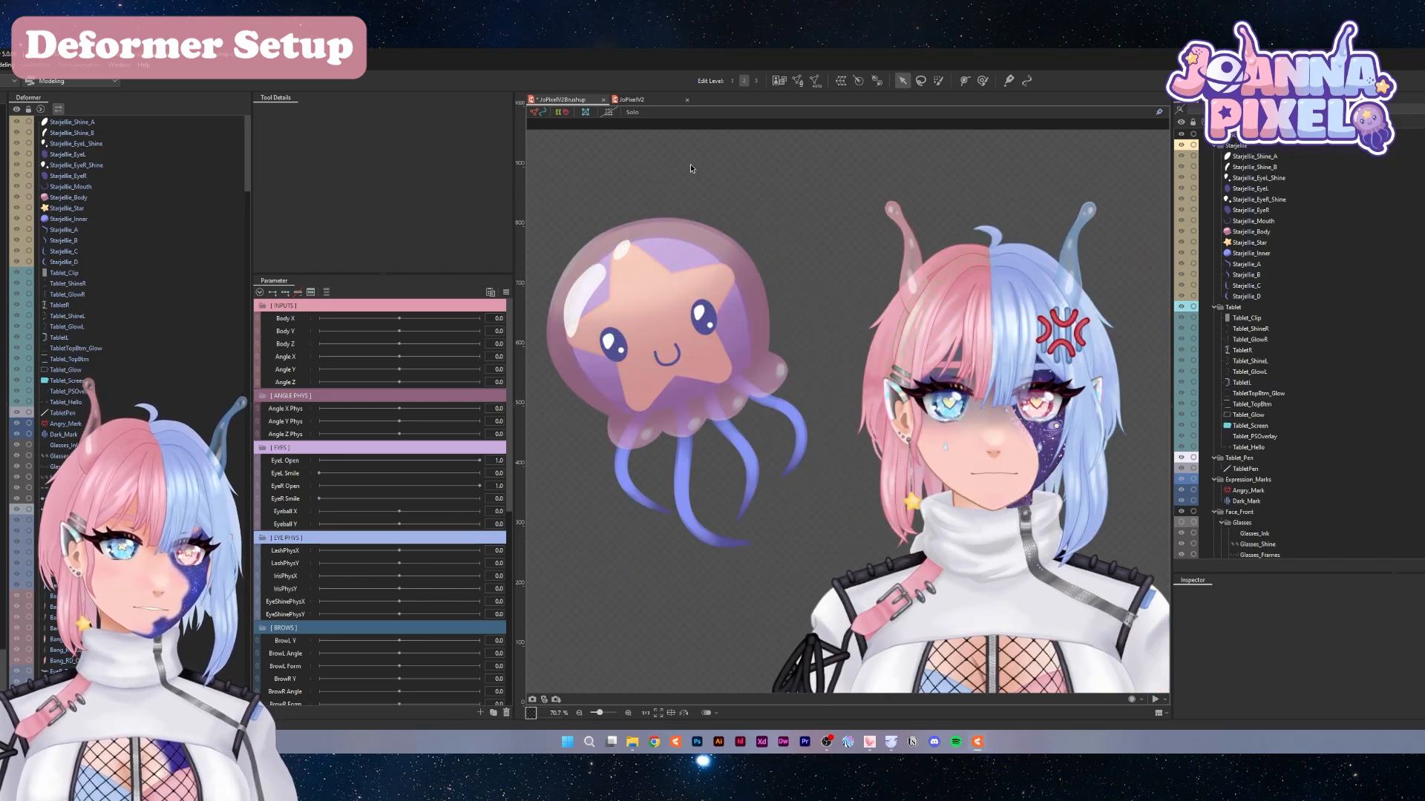
scroll(994, 285, down, 3)
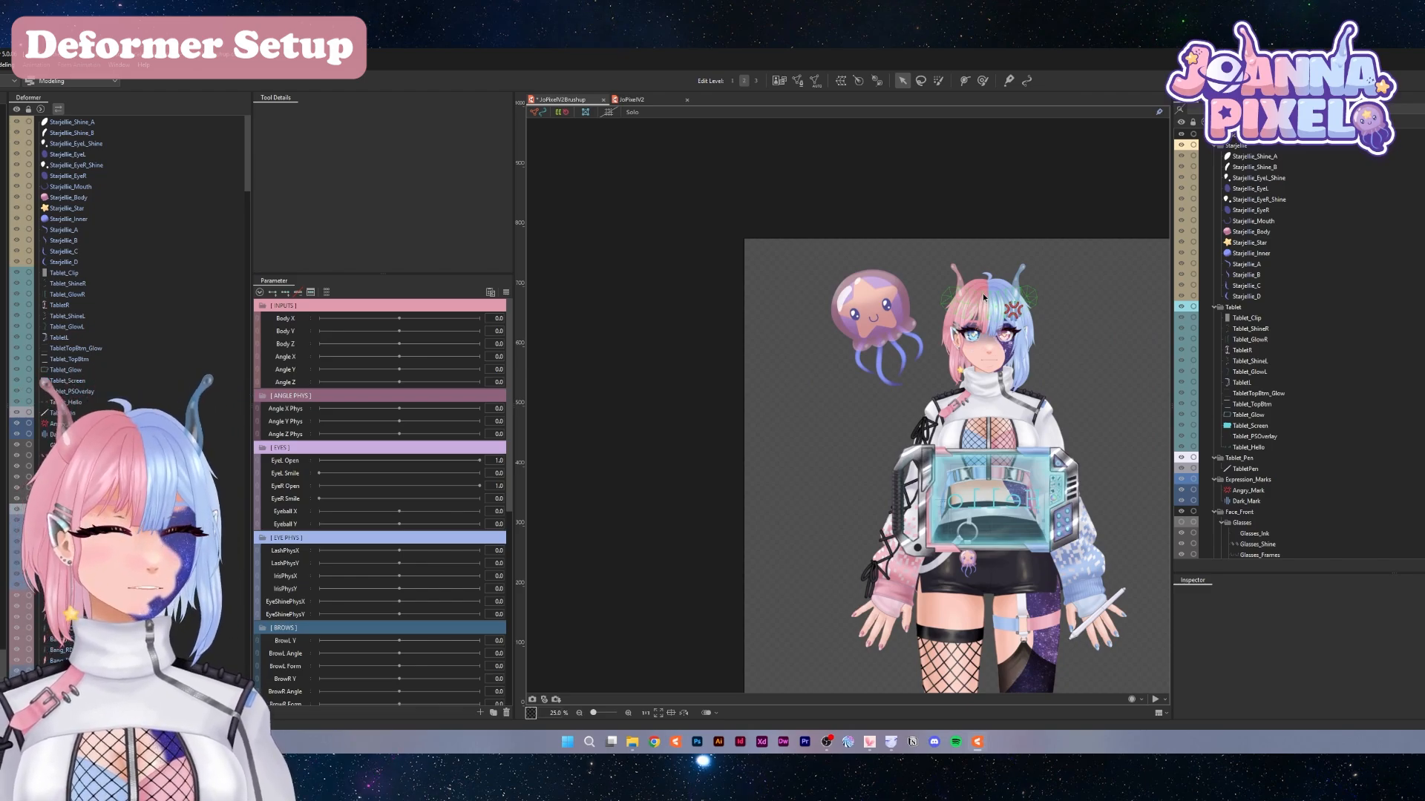
scroll(824, 293, down, 1)
scroll(1034, 261, up, 1)
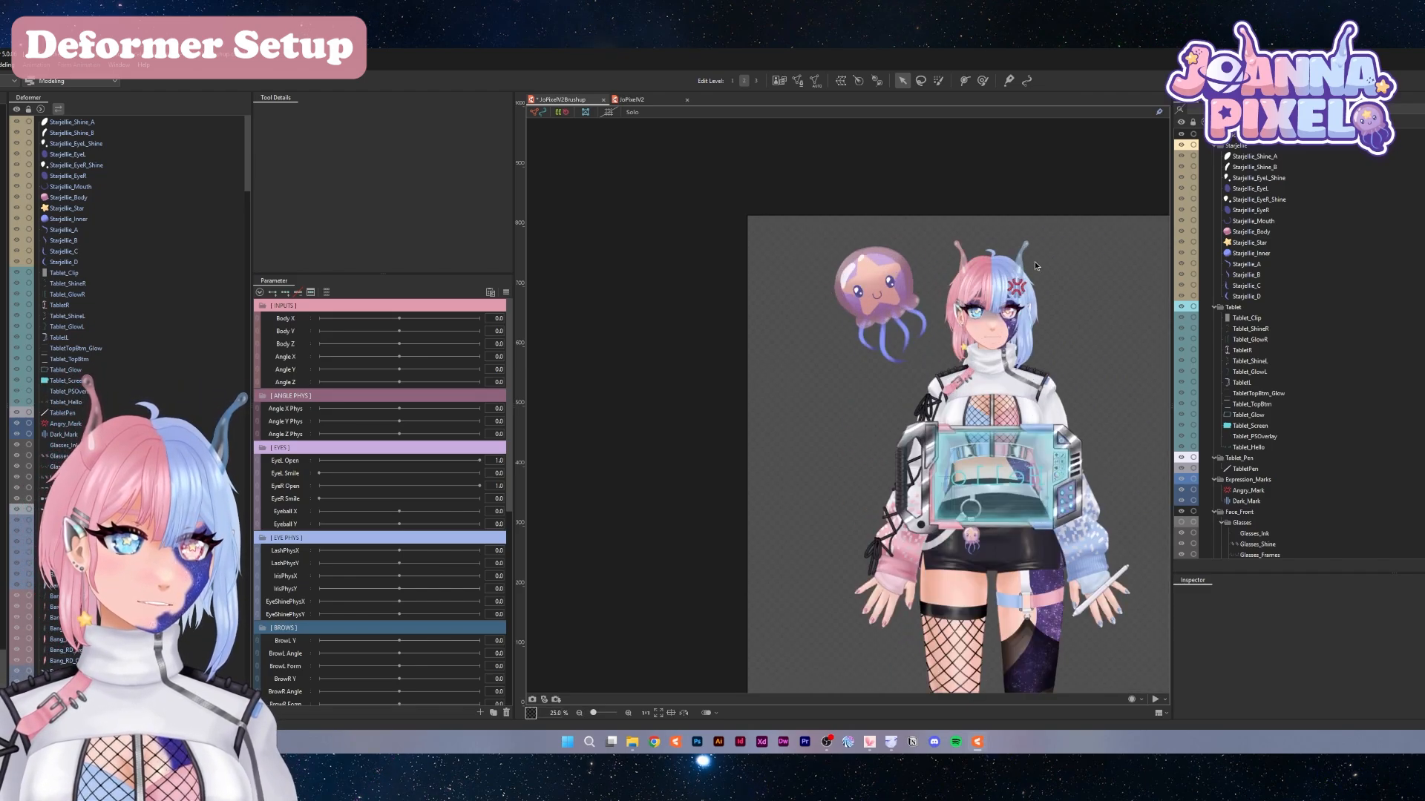
scroll(1031, 296, down, 2)
scroll(1023, 324, up, 3)
scroll(1023, 322, down, 1)
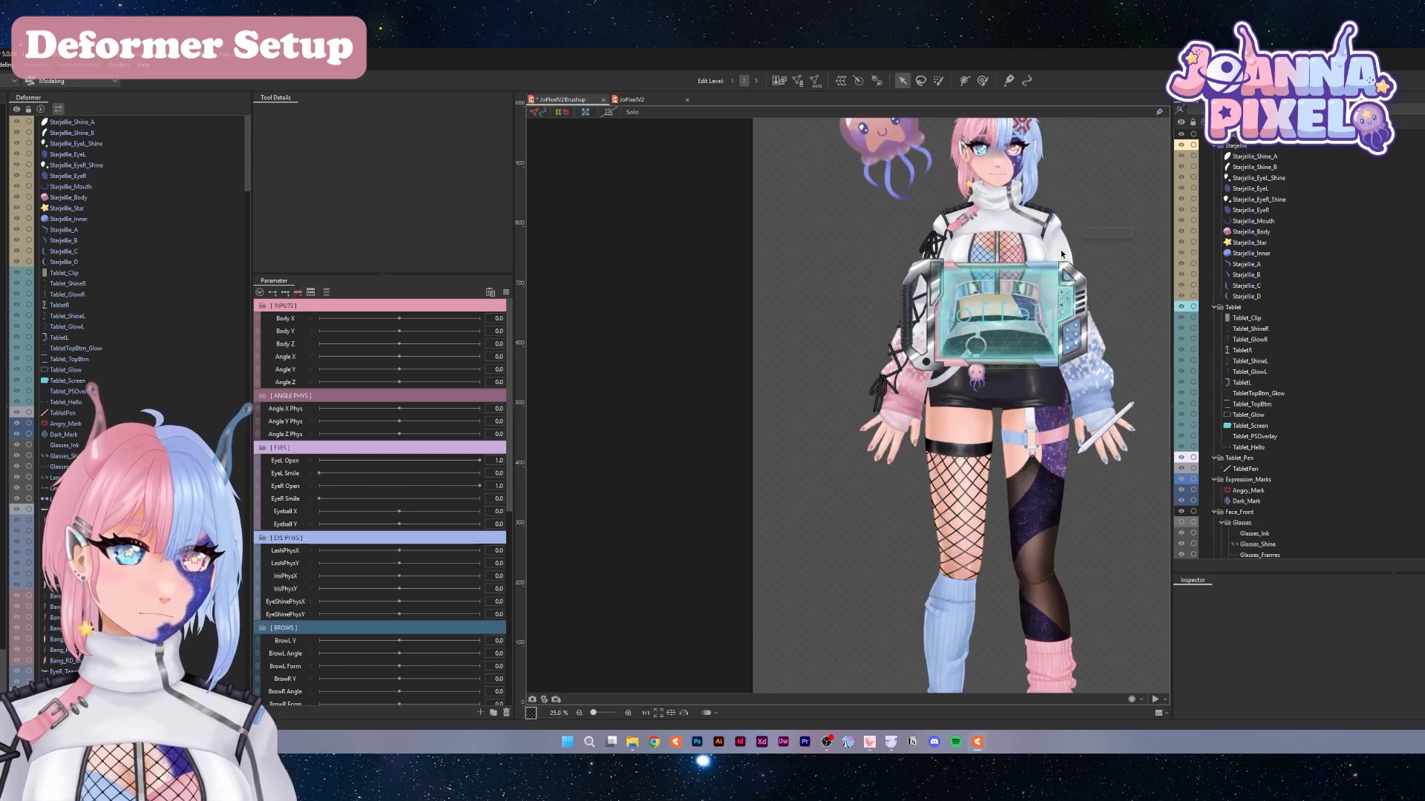
scroll(1084, 260, down, 1)
scroll(1026, 153, up, 1)
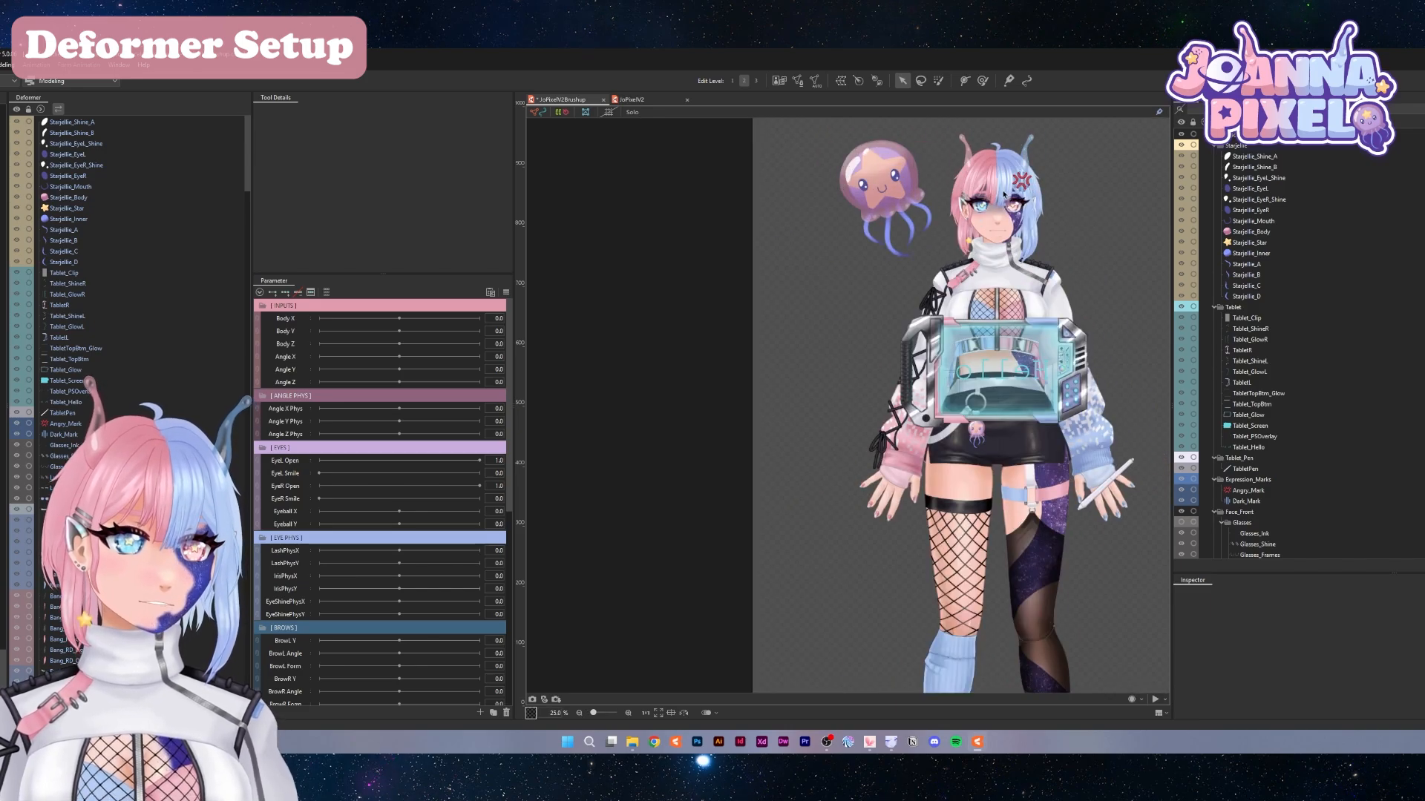
scroll(986, 241, down, 1)
scroll(977, 181, up, 4)
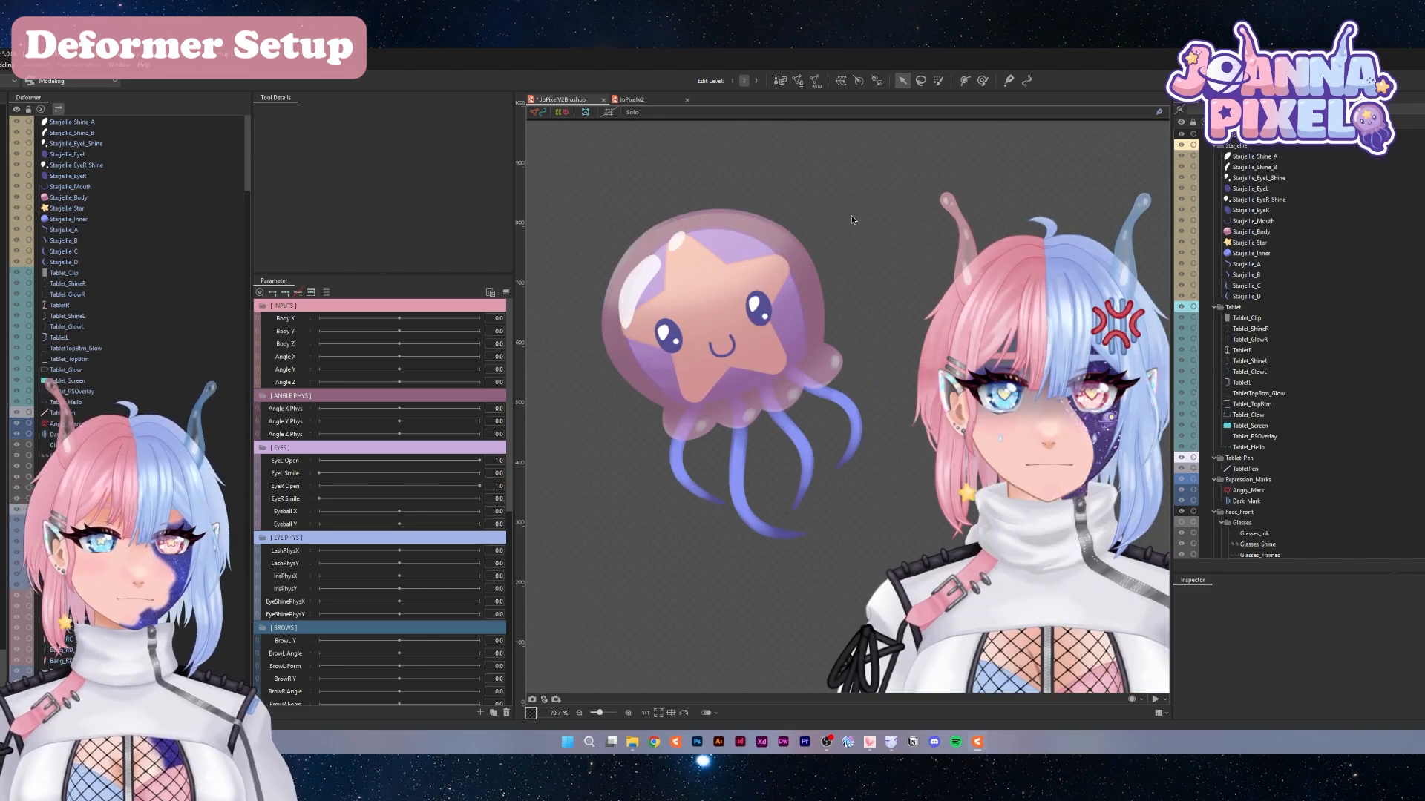
scroll(754, 236, down, 1)
click(817, 311)
scroll(934, 238, up, 1)
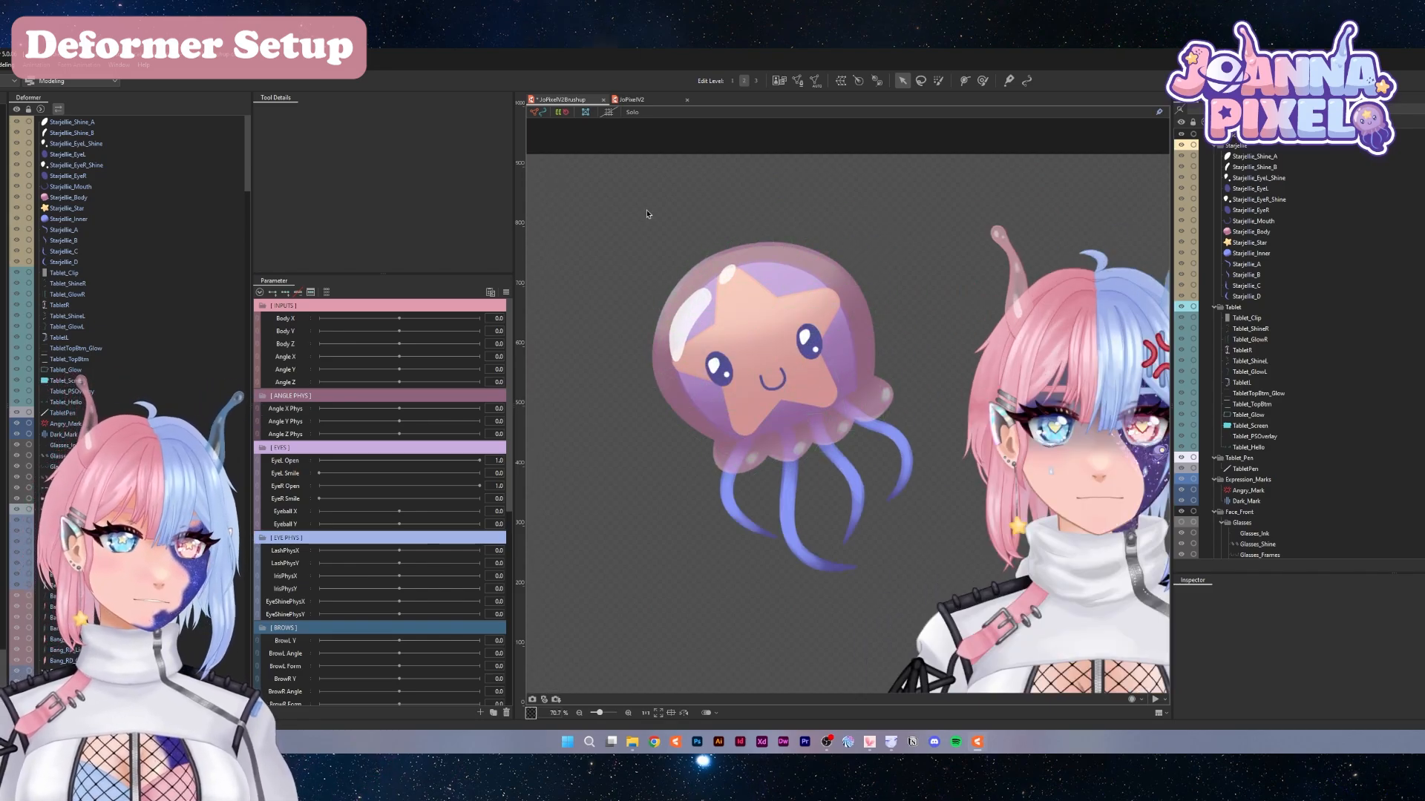
Create a warp deformer named StarjellieBody as parent of the parts from Starjellie_Shine_A to Starjellie_Inner
click(1239, 252)
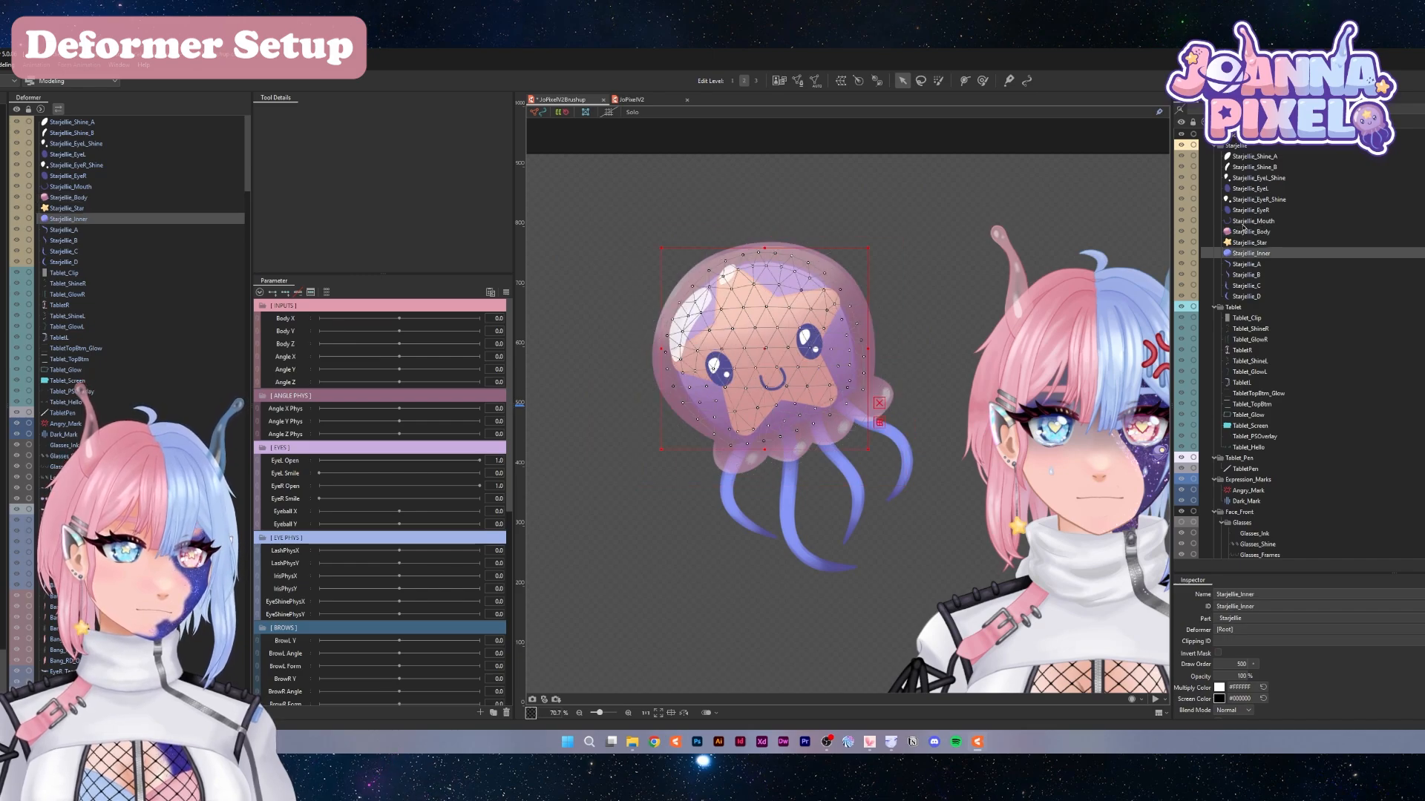
shift+click(1243, 163)
click(1247, 254)
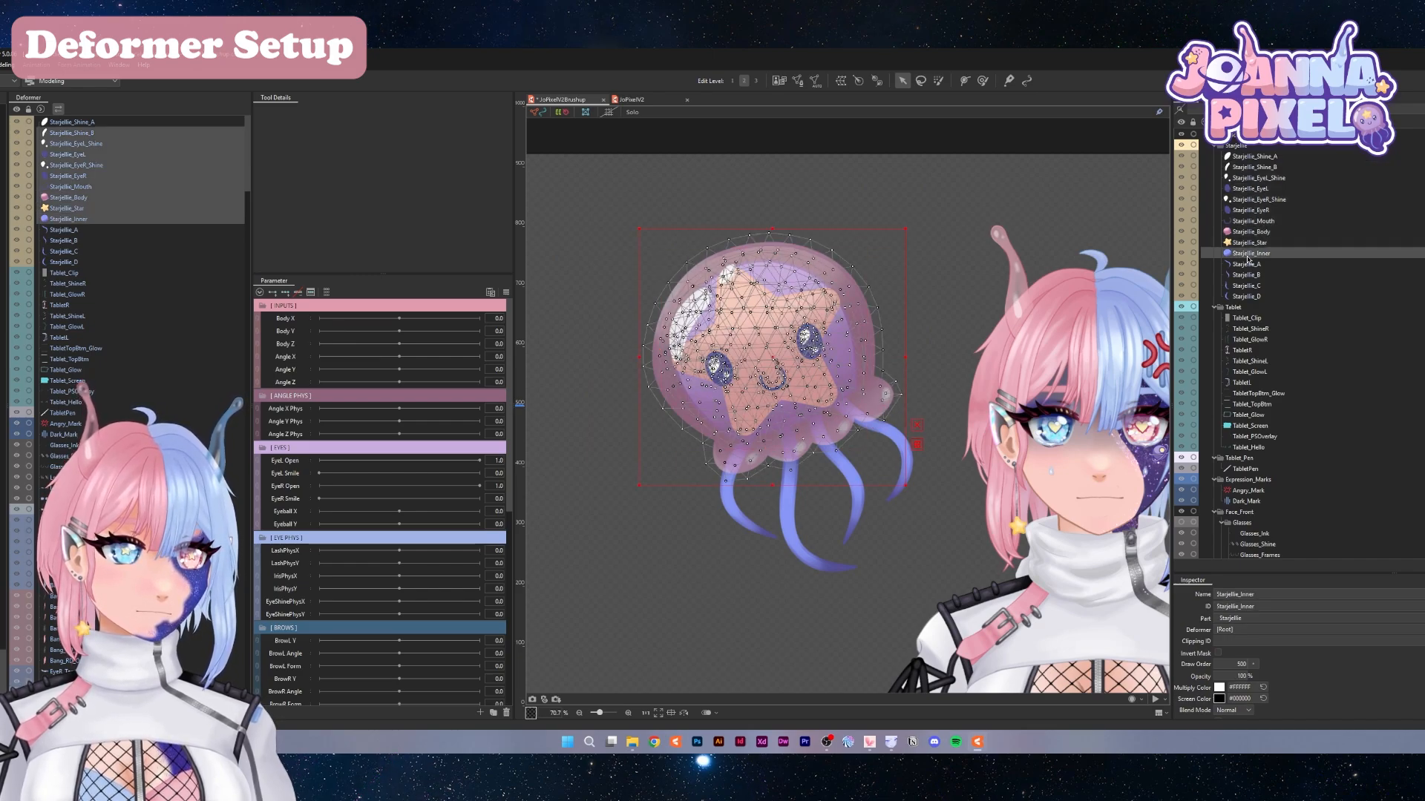
shift+click(1255, 157)
click(842, 83)
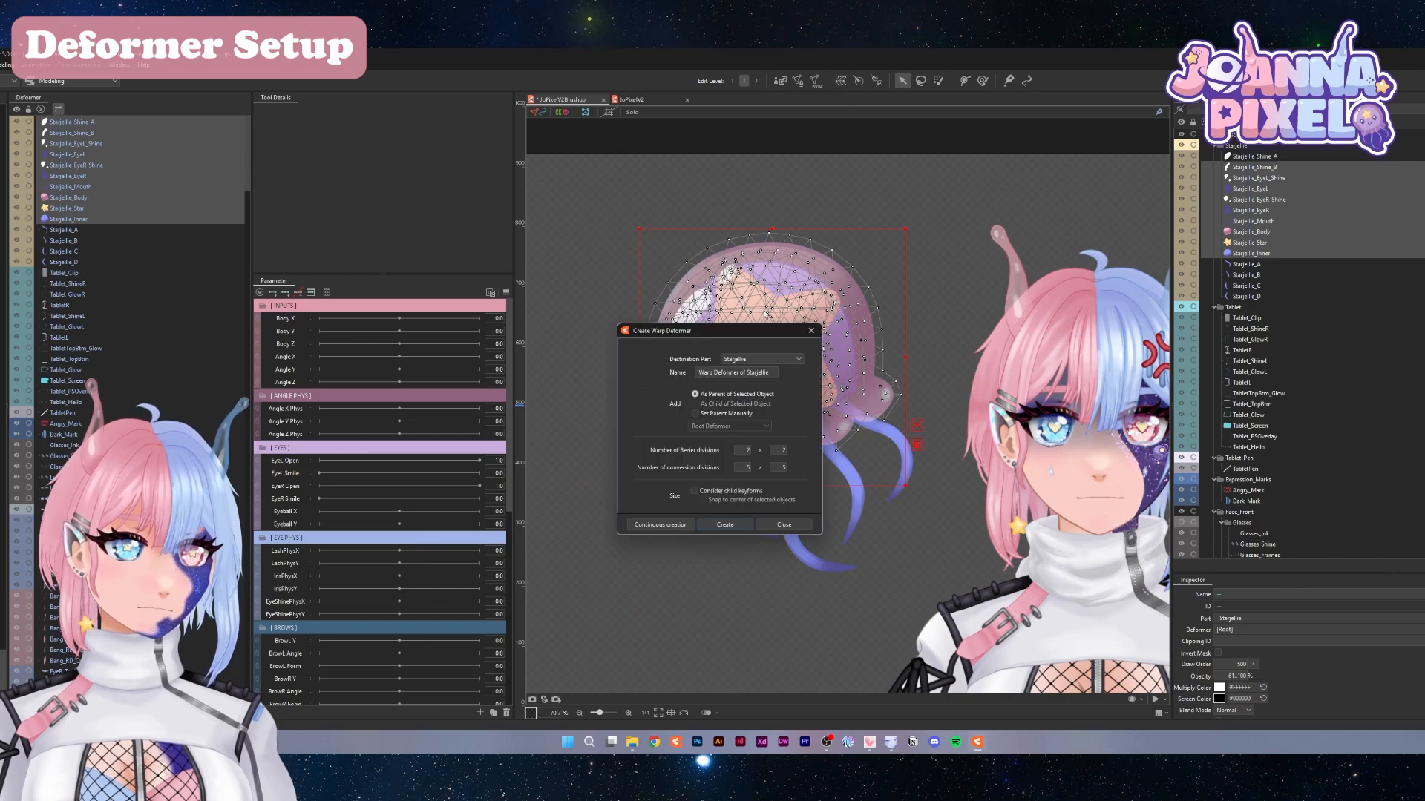
triple_click(746, 375)
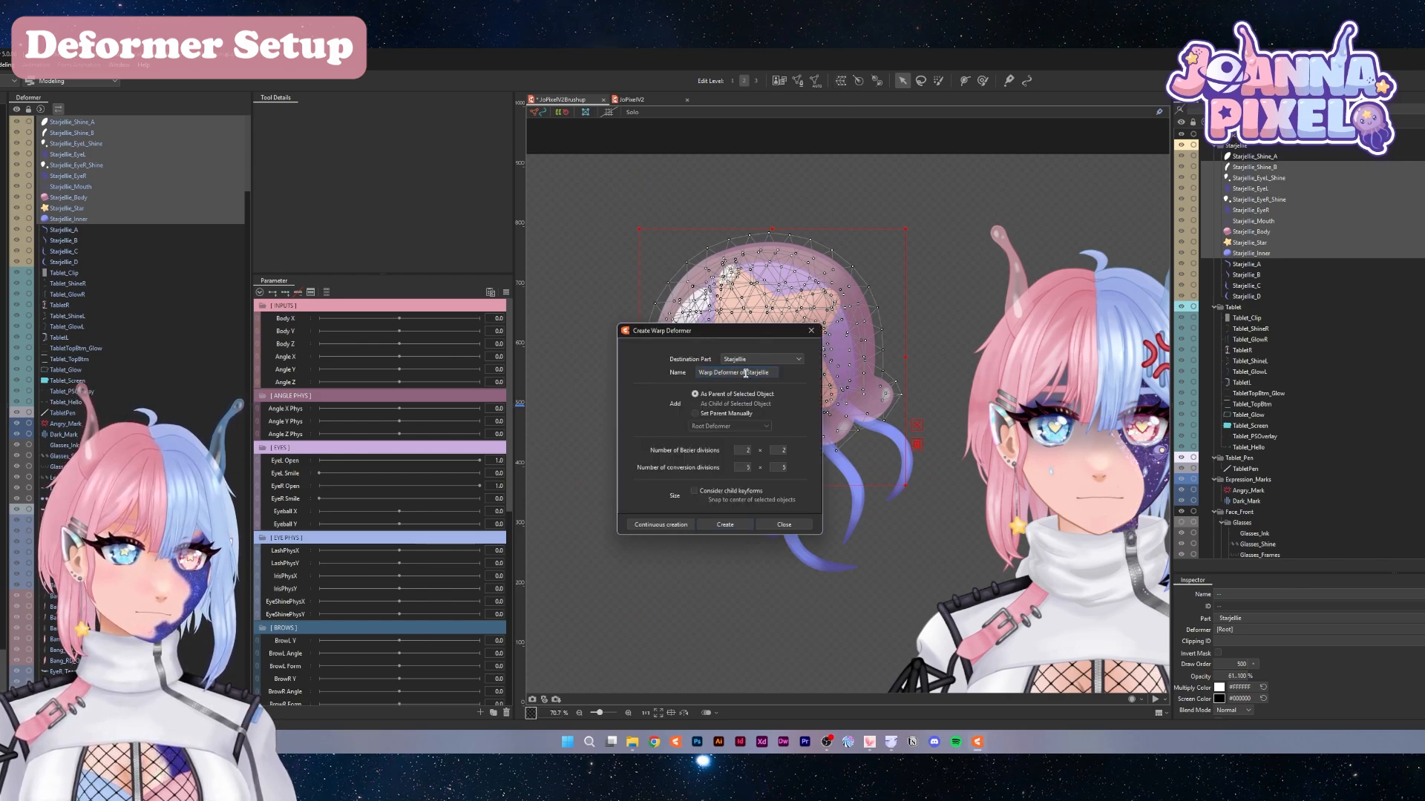
text(Starjellie)
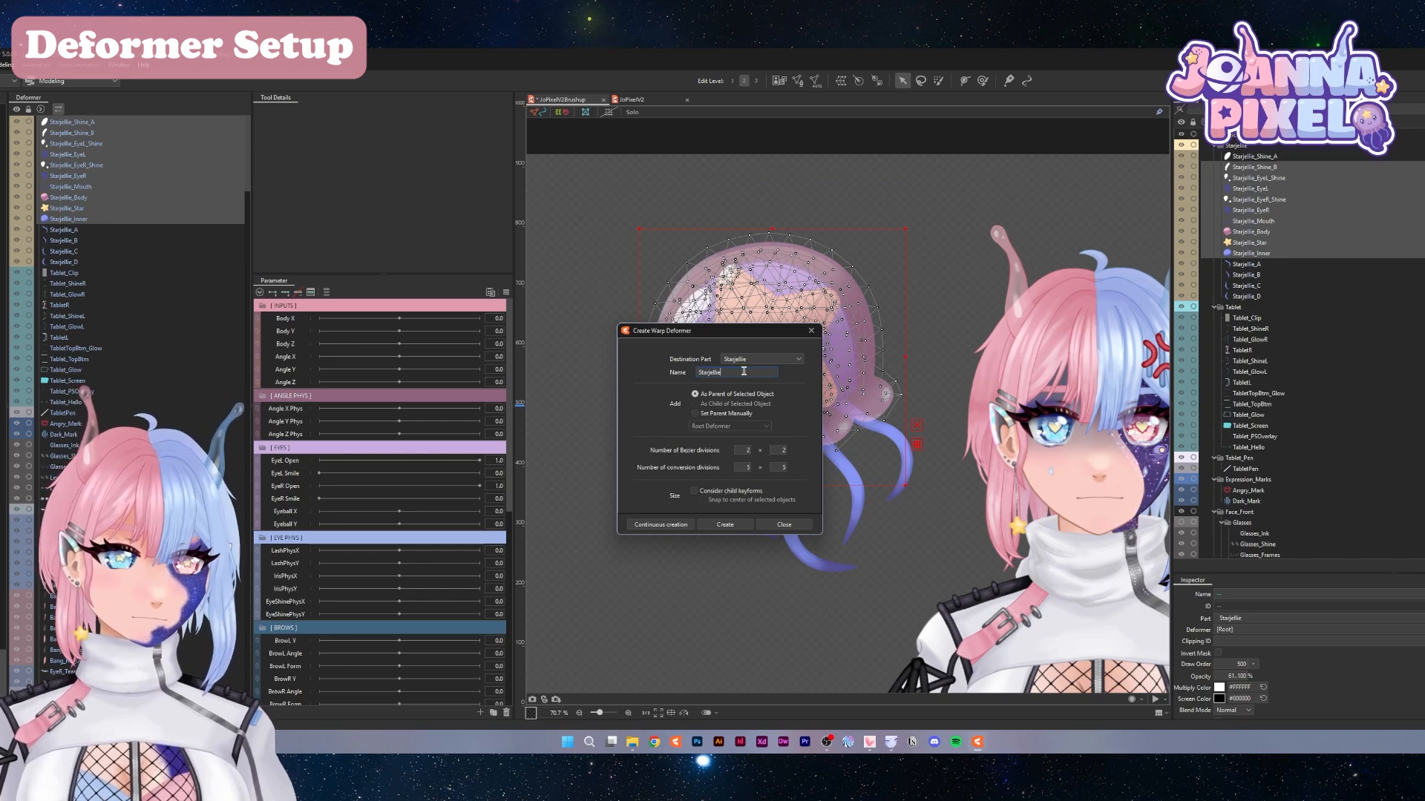
text(Body)
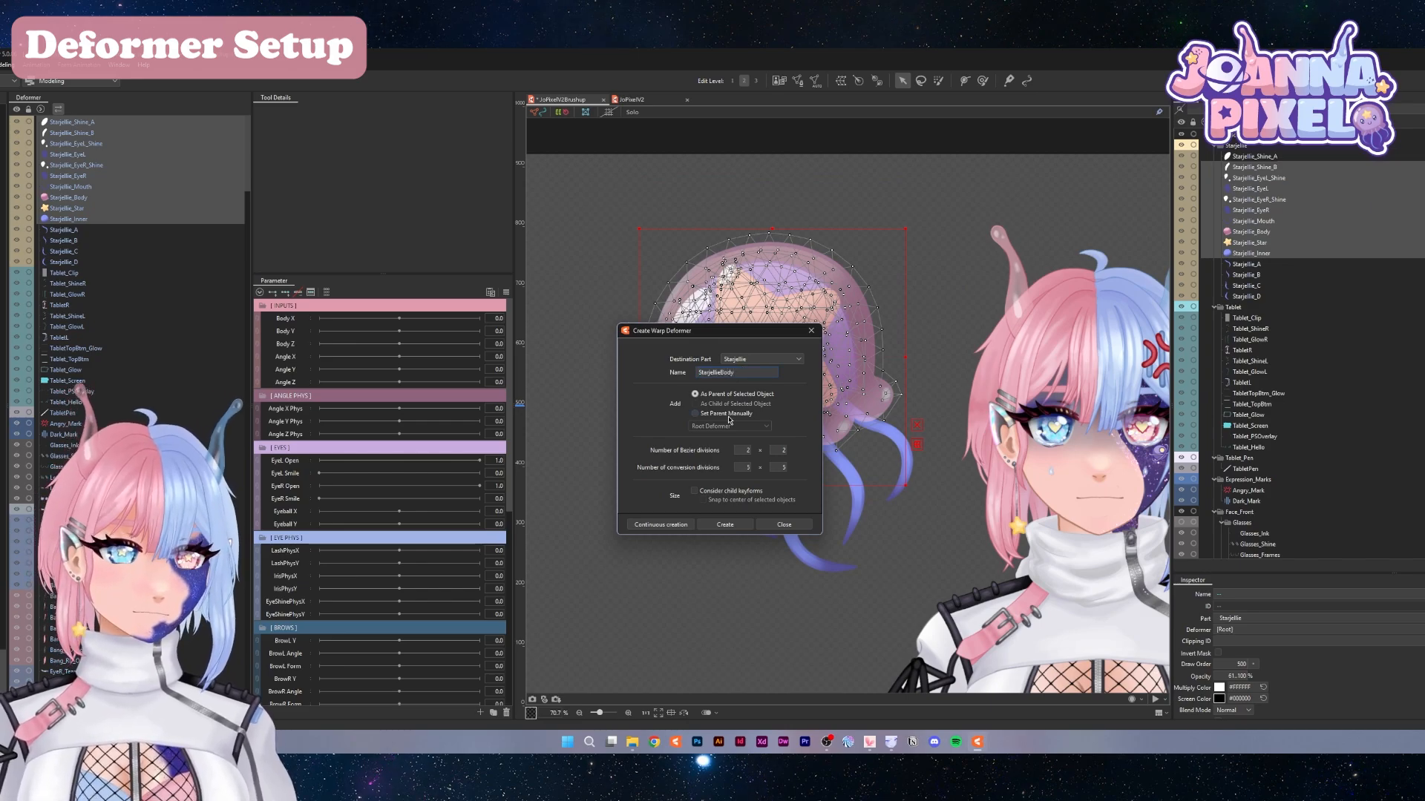
click(724, 524)
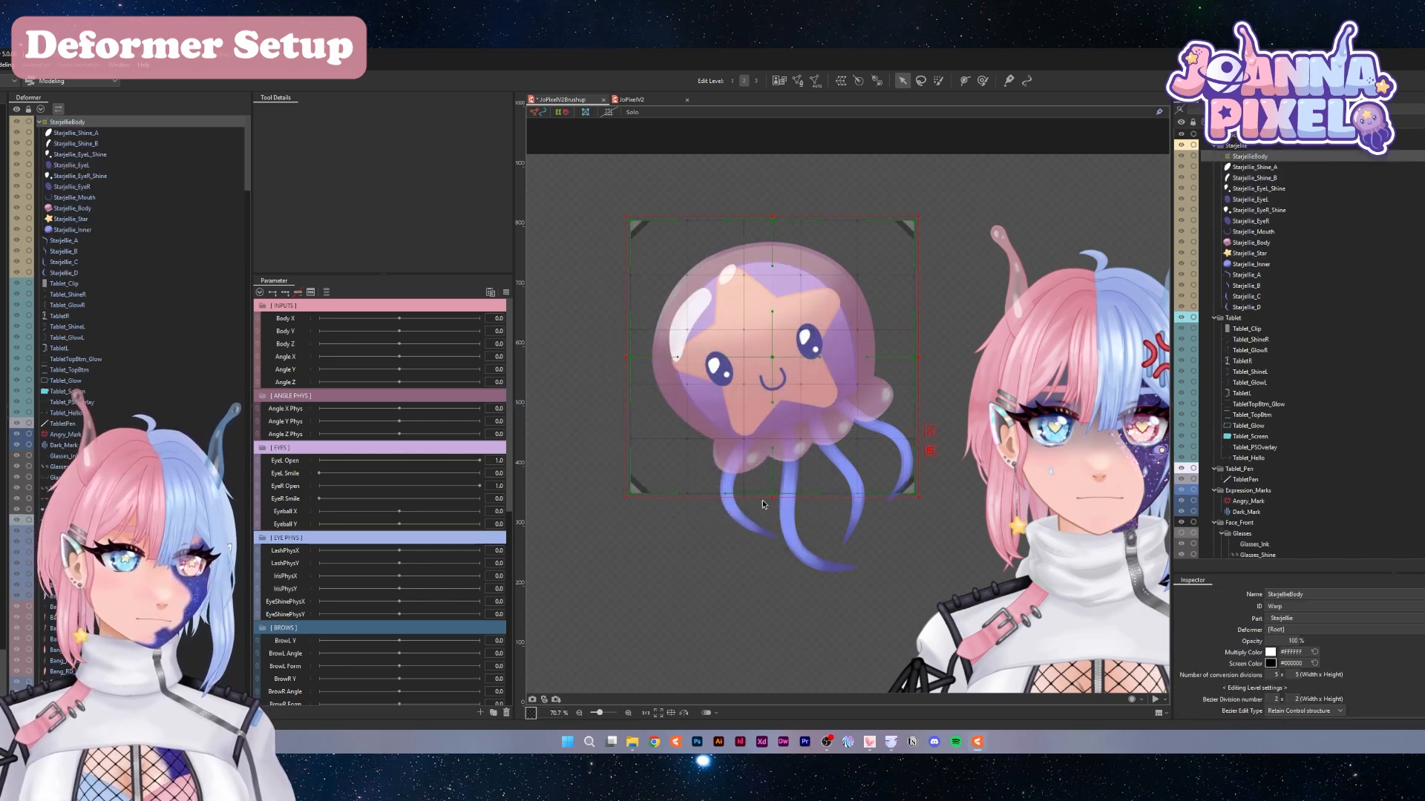
Try to create one warp deformer as parent of all parts from Starjellie_Shine_A to Starjellie_D
click(1251, 170)
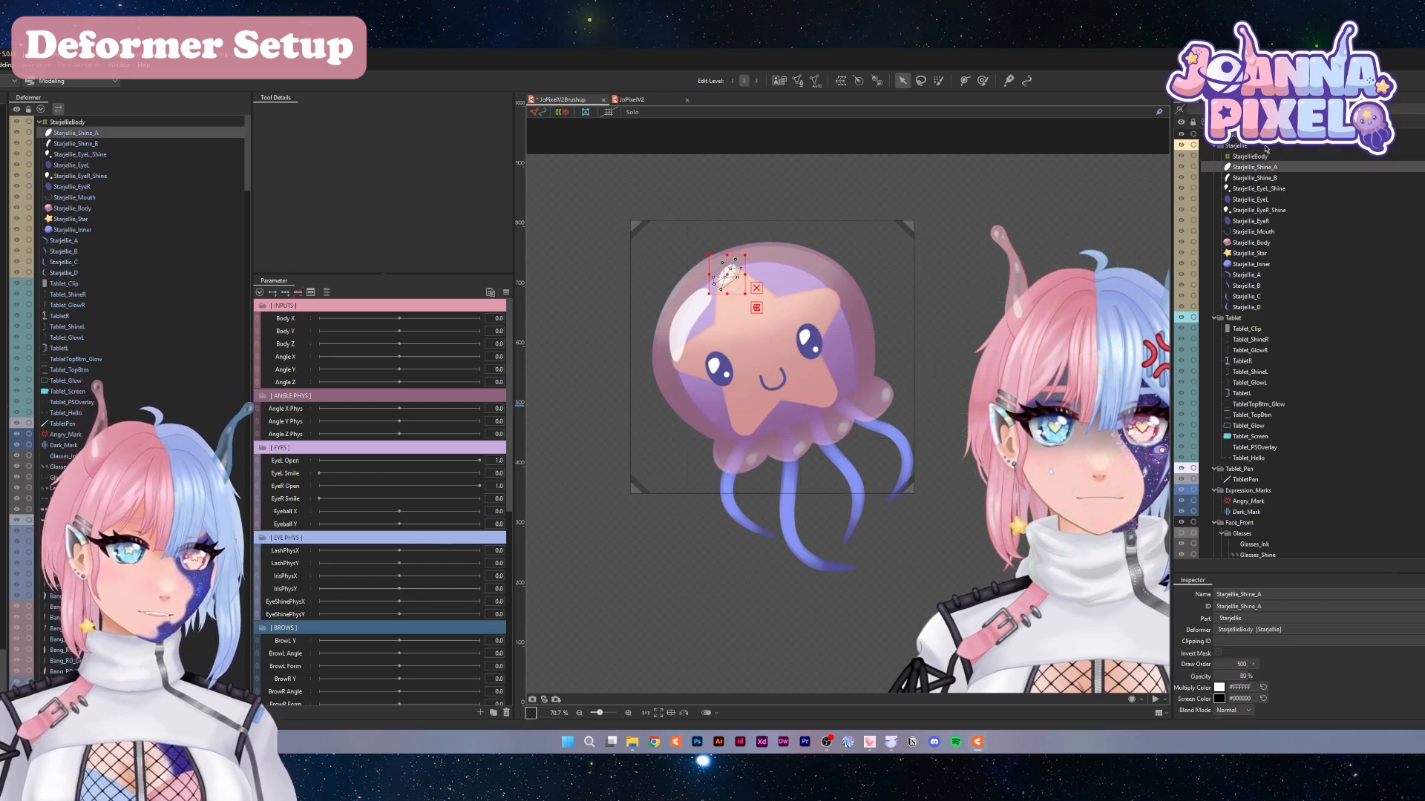
shift+click(1252, 307)
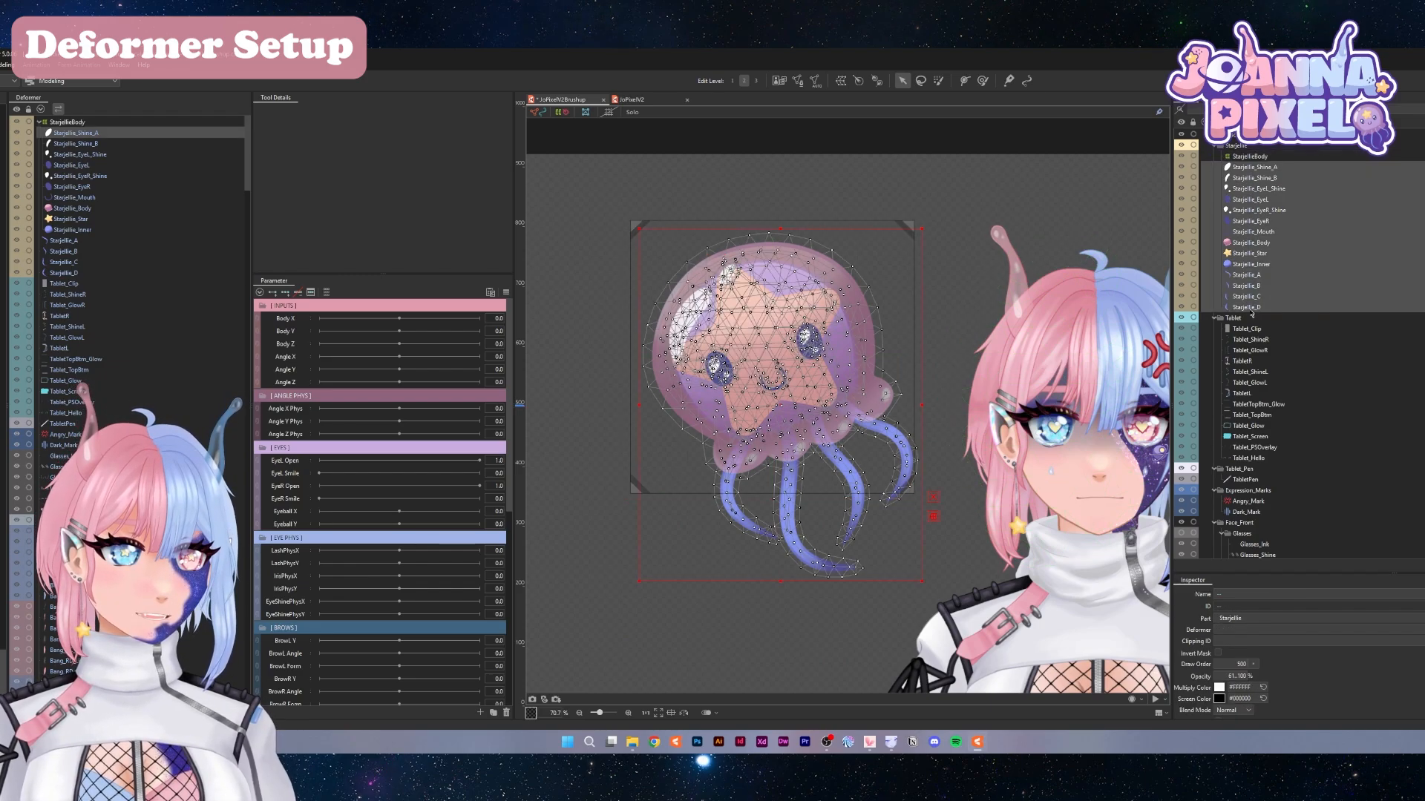
click(840, 80)
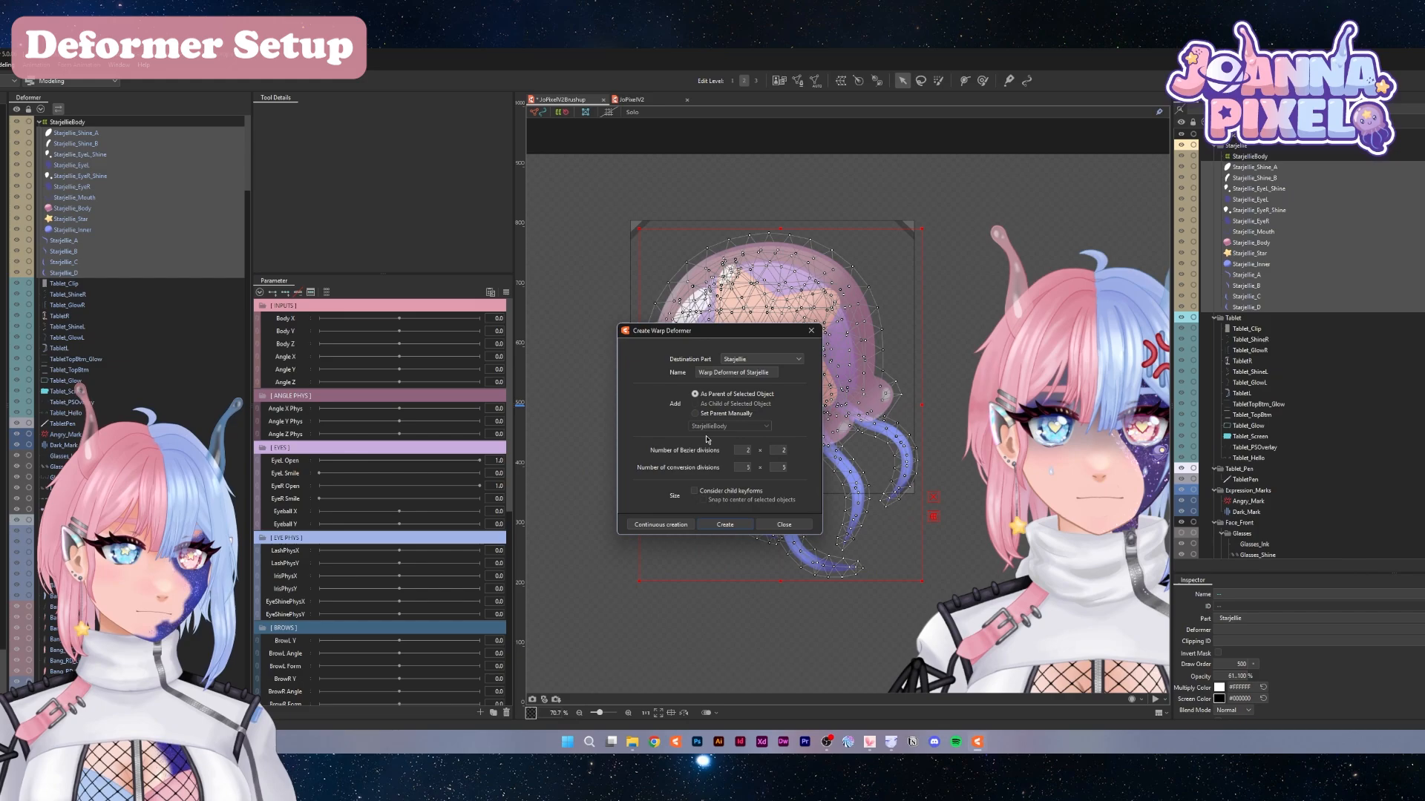
click(723, 524)
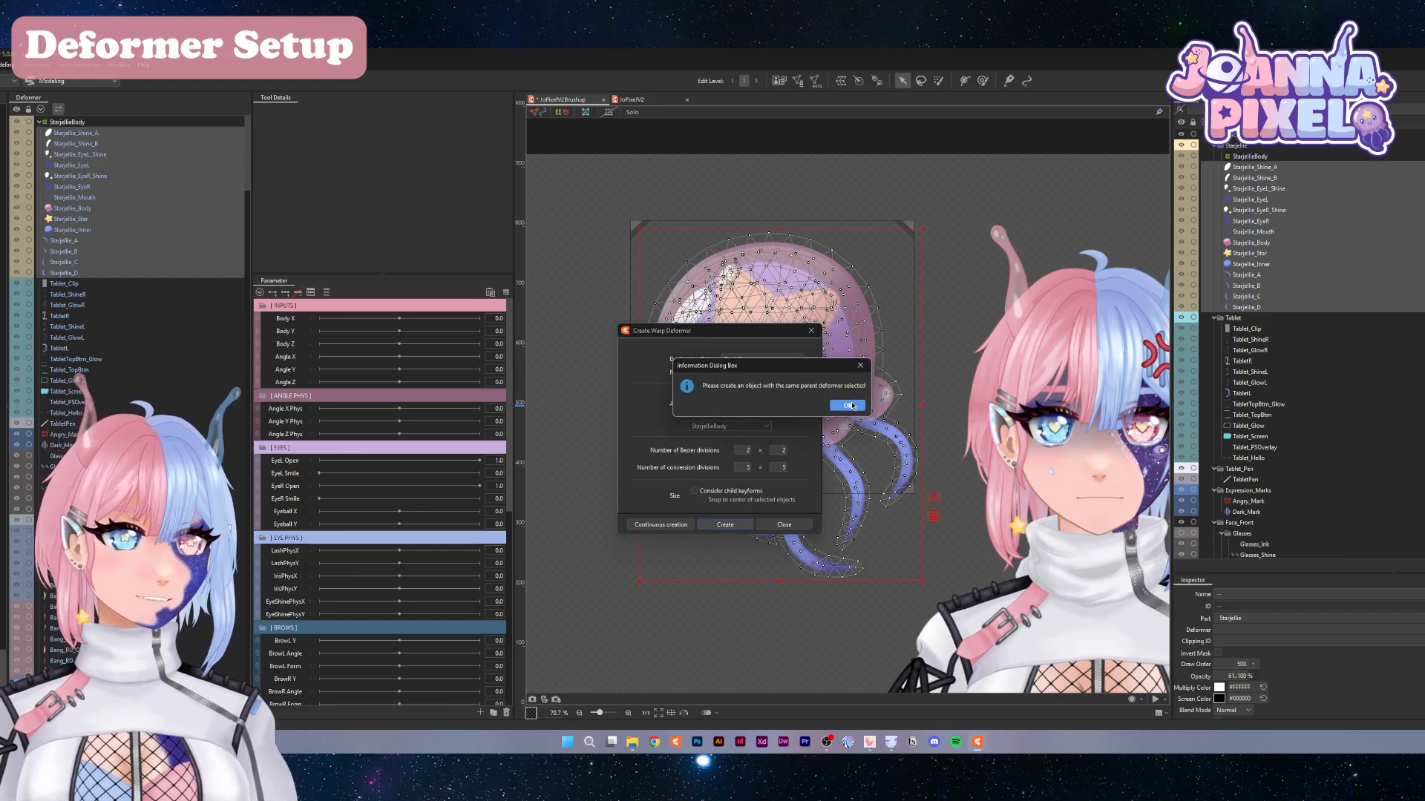
key(Escape)
key(Escape)
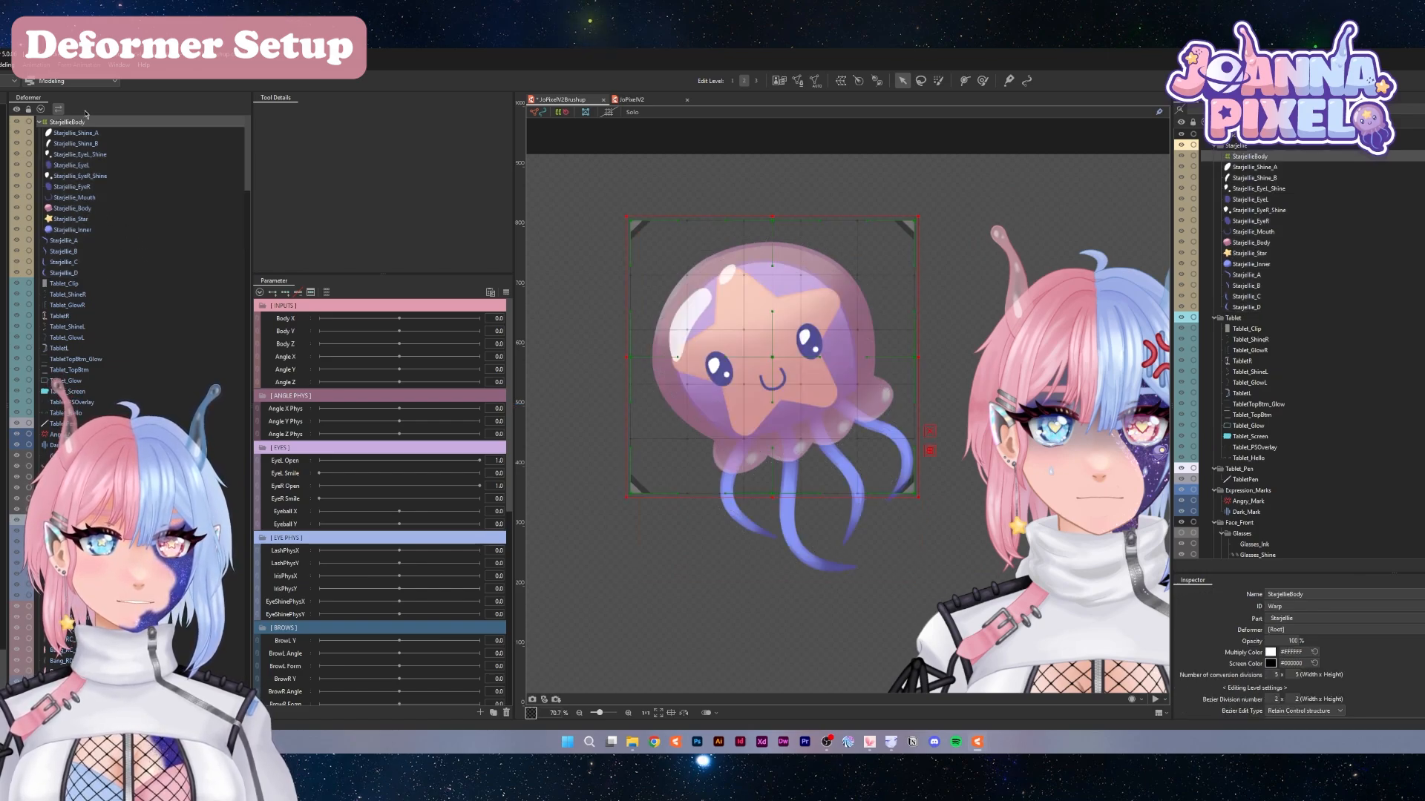
Create a warp deformer as parent of StarjellieBody and the parts Starjellie_A to Starjellie_D, and expand StarjellieBody beneath it
drag(64, 245, 64, 274)
click(840, 81)
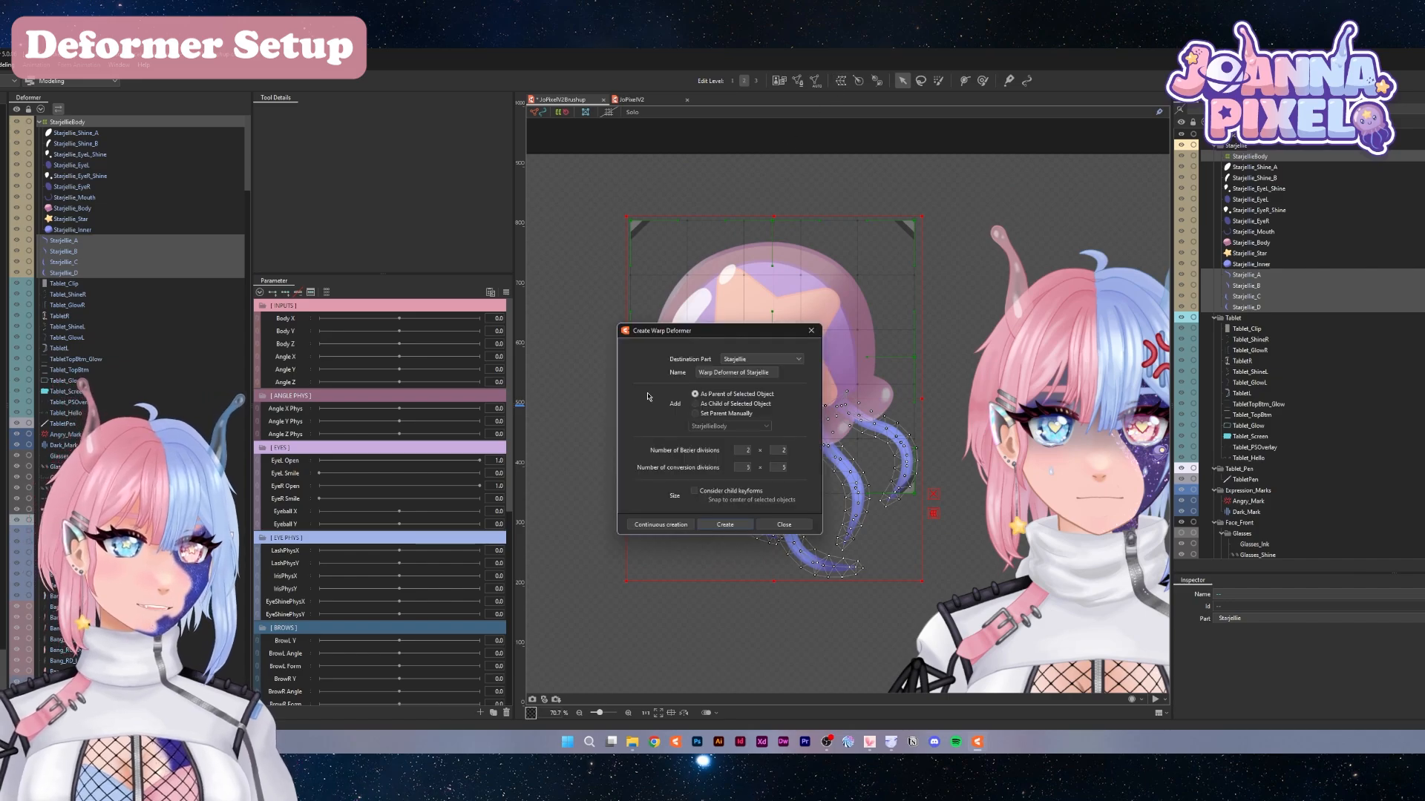
click(724, 525)
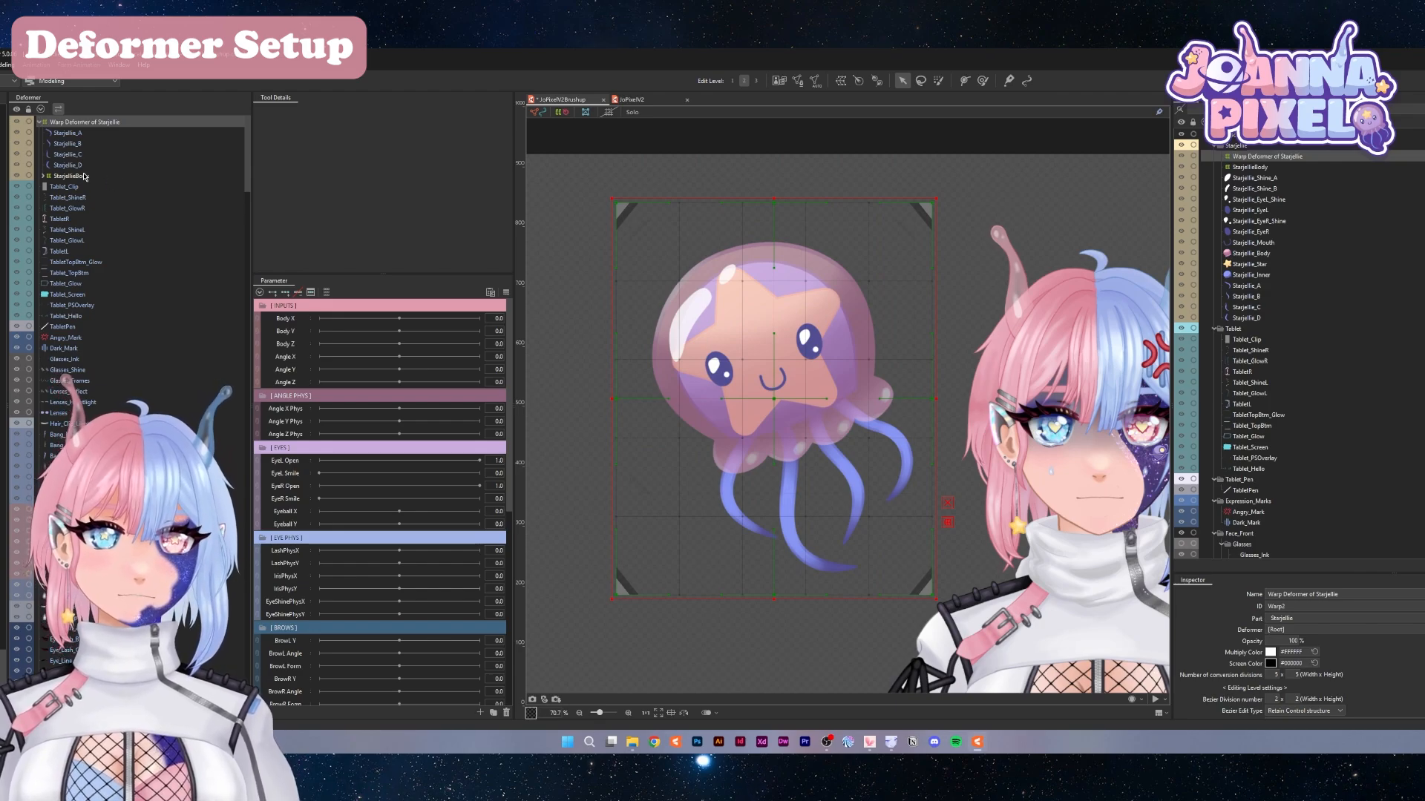
click(47, 177)
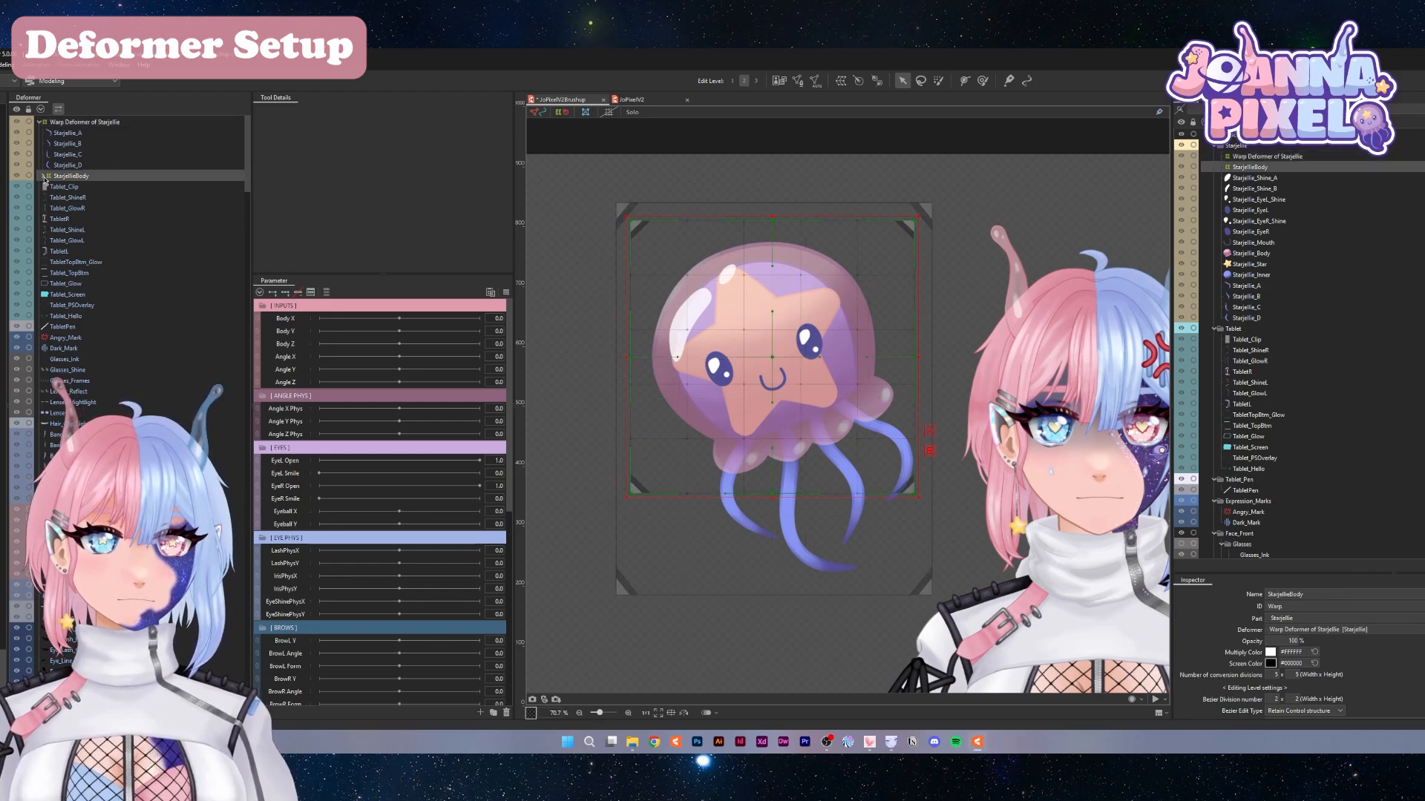
click(98, 122)
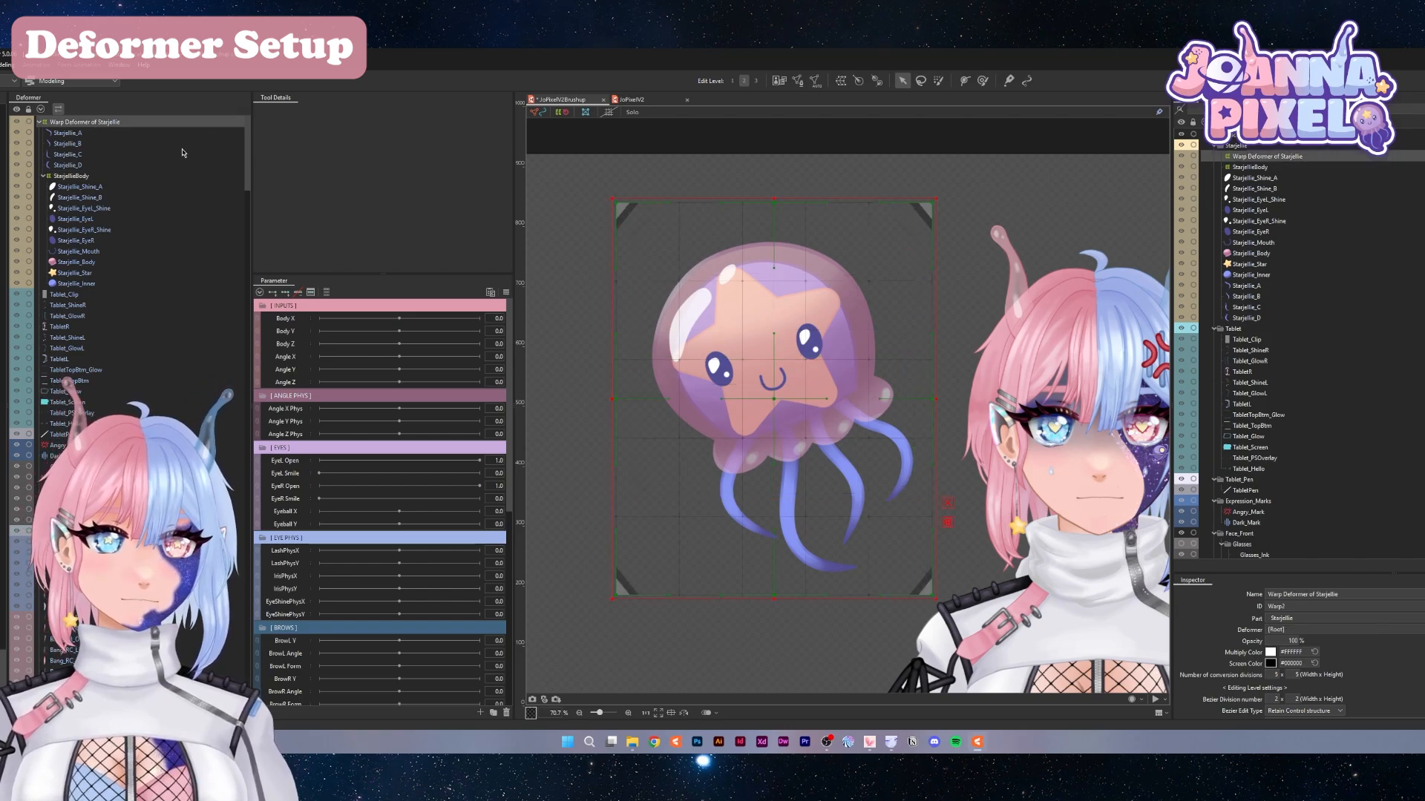
Undo the creation of both Starjellie warp deformers and clear the selection
key(Delete)
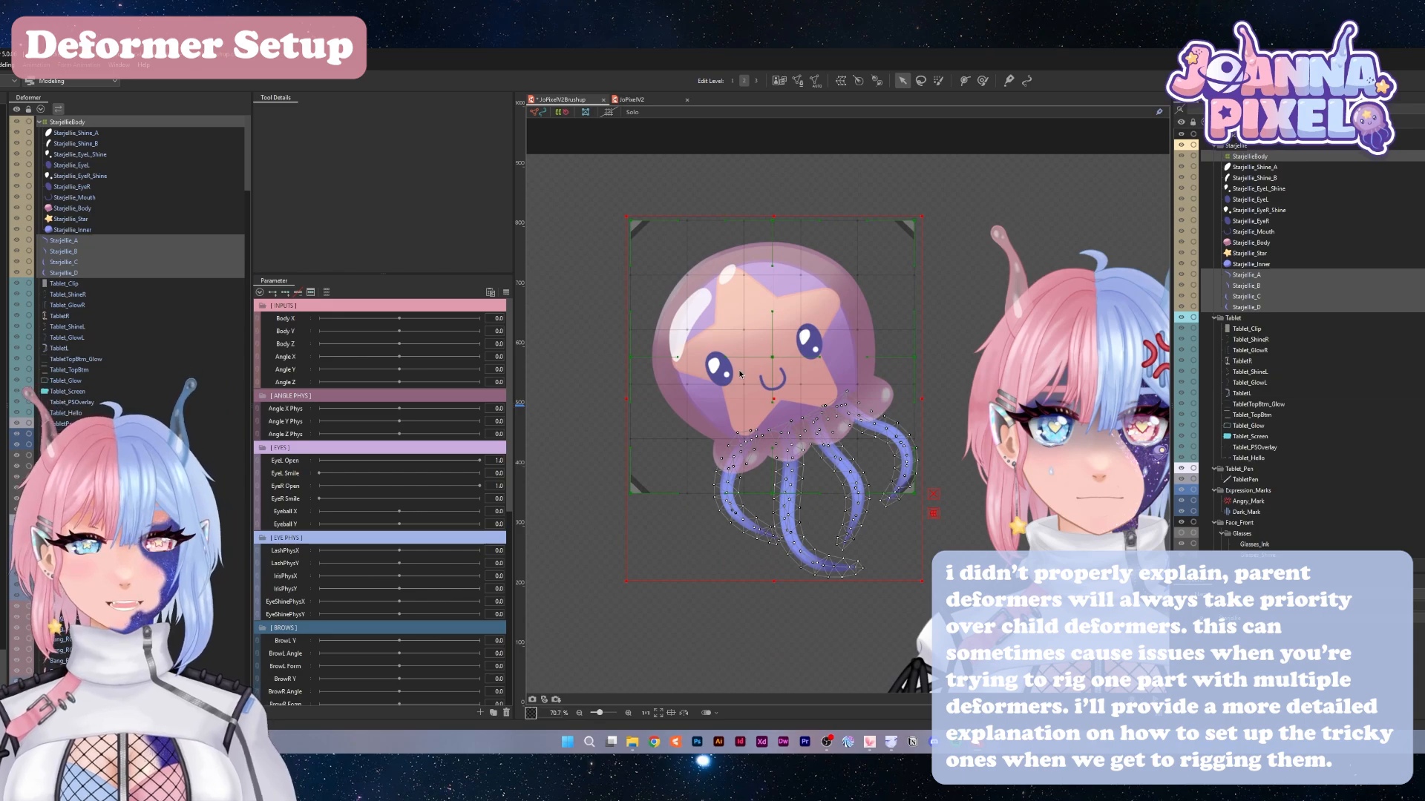
key(Delete)
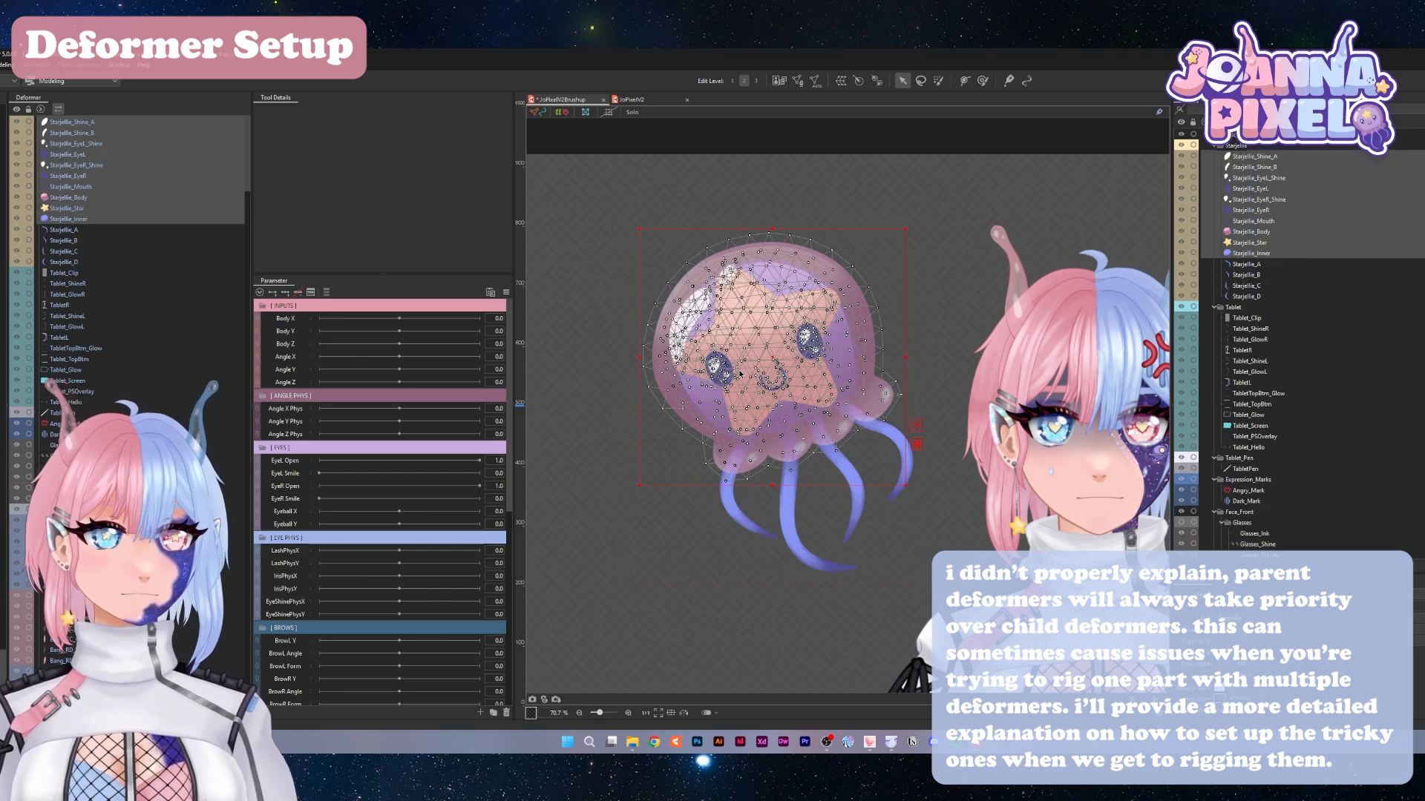
click(683, 177)
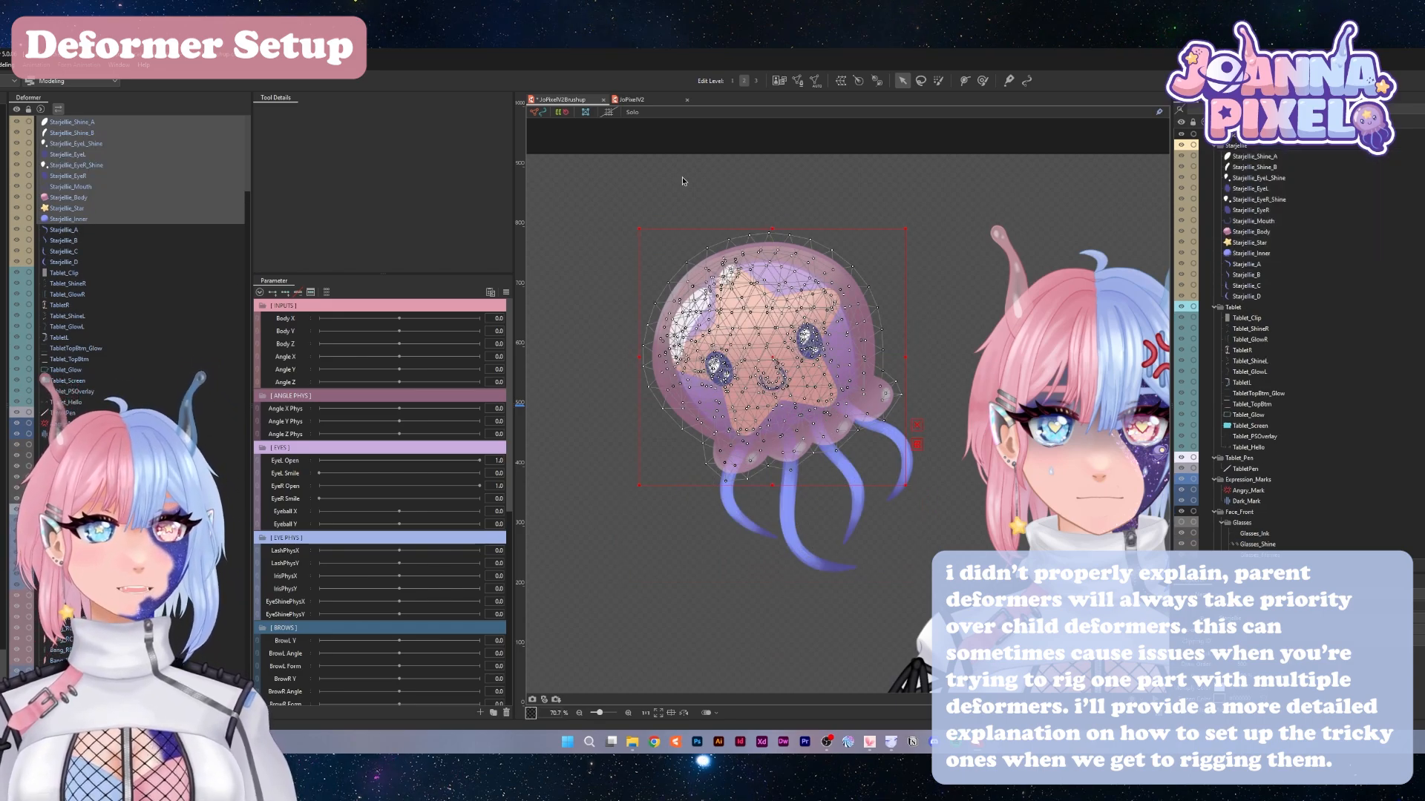
Save the model file
scroll(696, 179, down, 5)
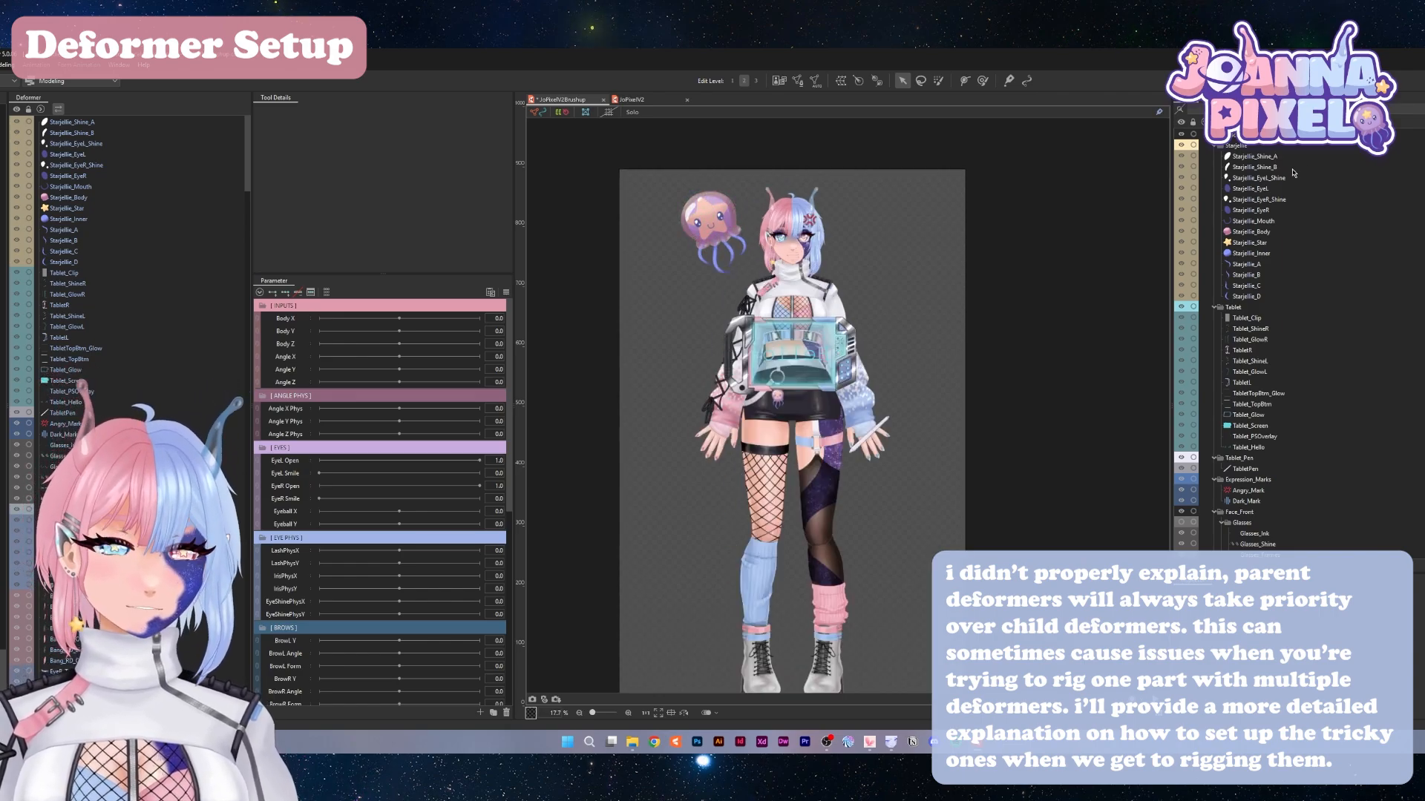
scroll(882, 298, down, 2)
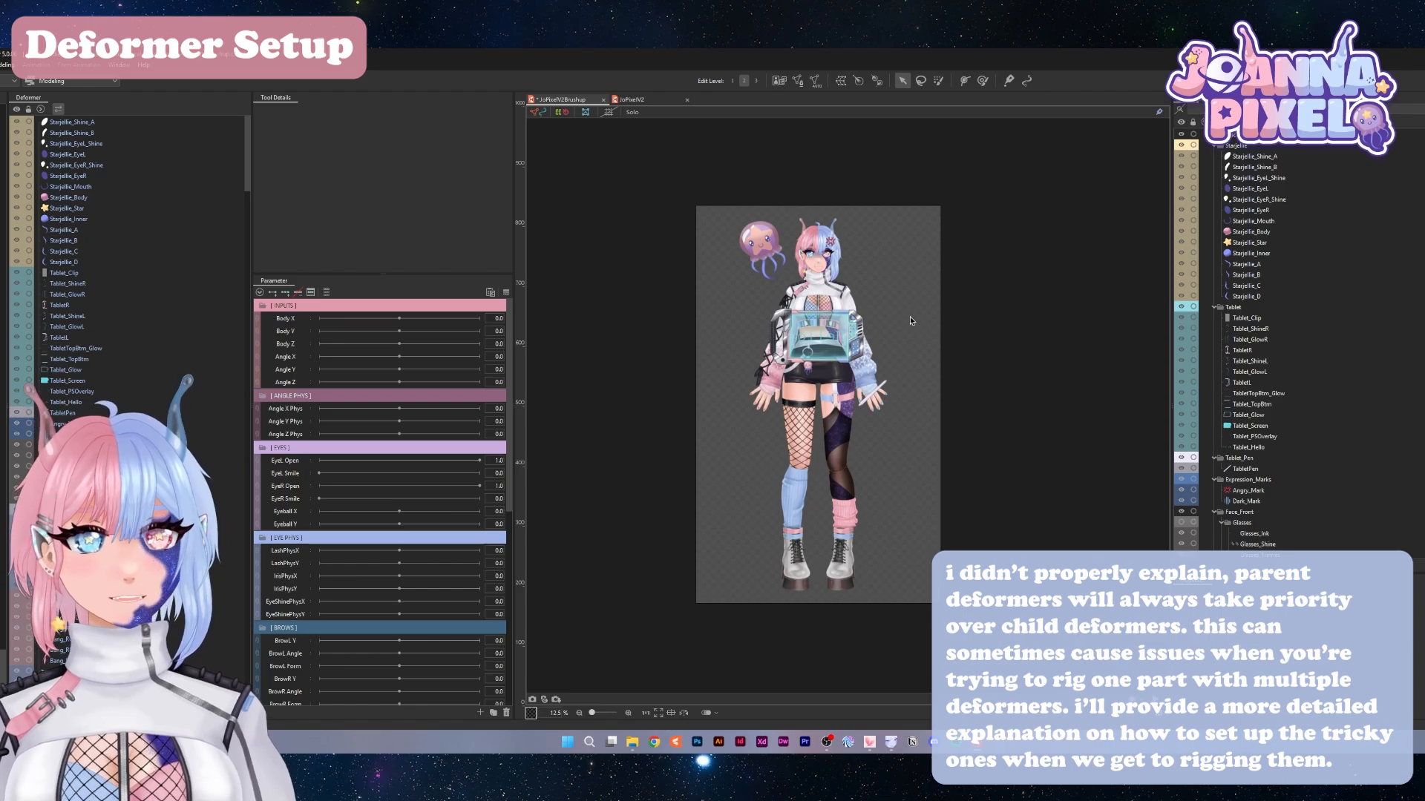
scroll(910, 316, up, 4)
scroll(972, 261, down, 2)
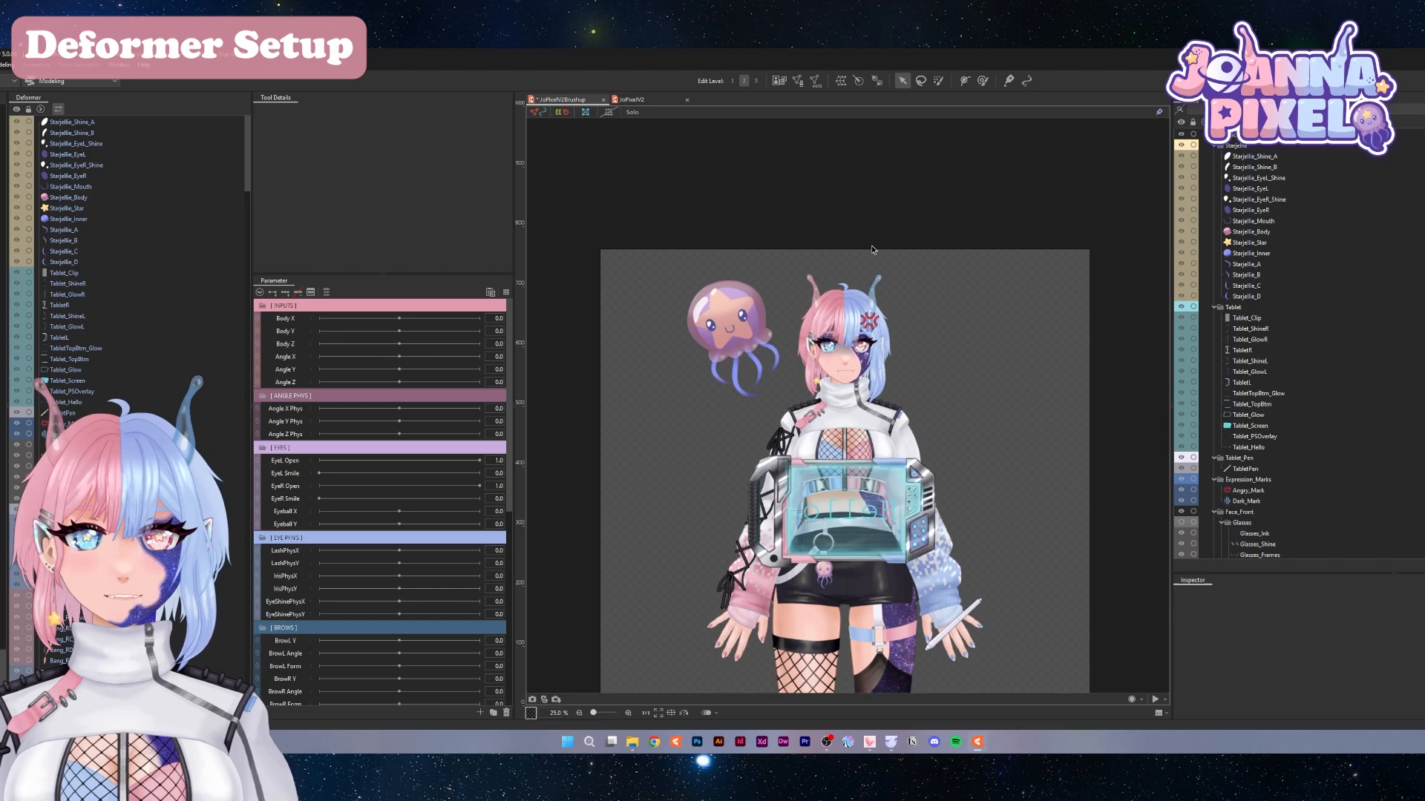
key(ctrl+s)
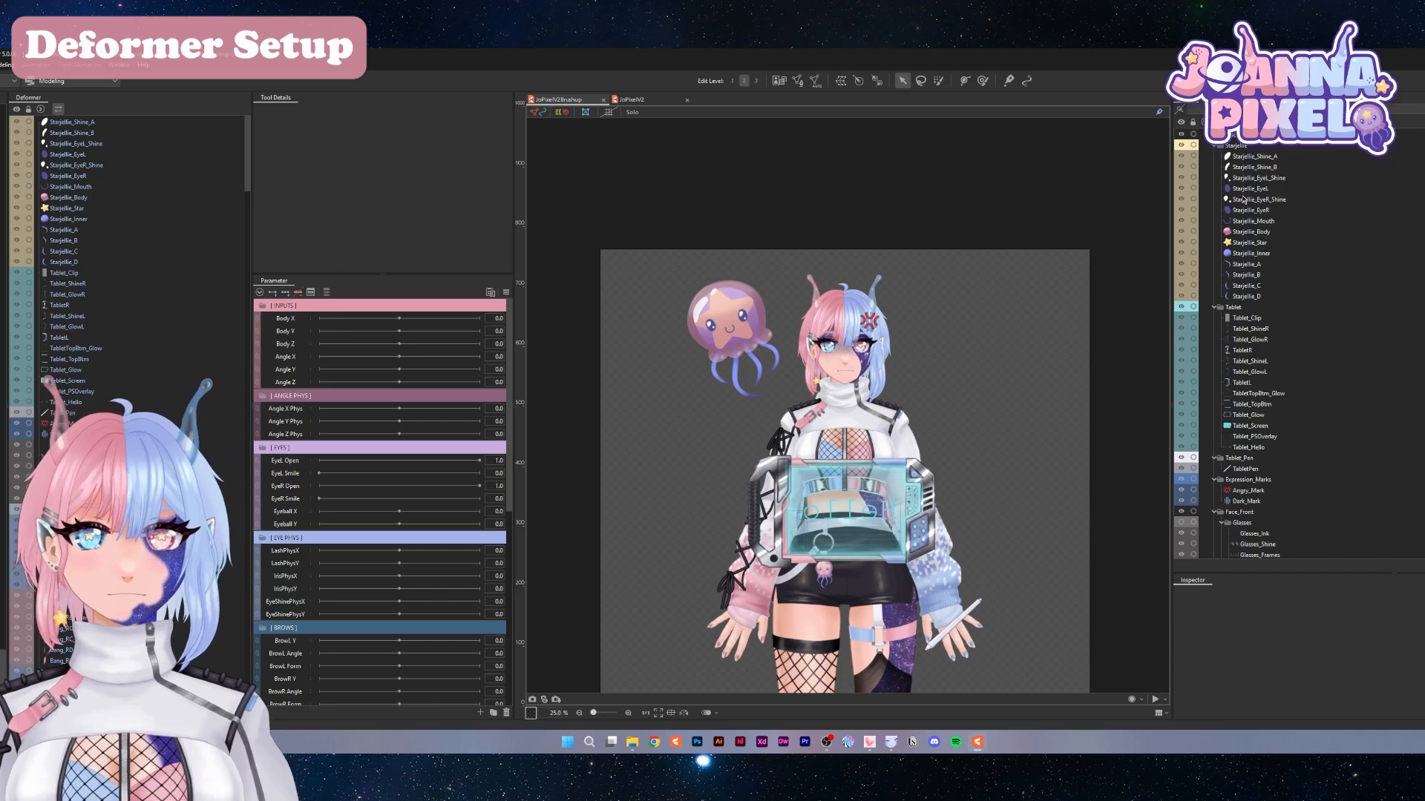
Try selecting all of the model's parts on the canvas at once, and clear the selection
click(1261, 157)
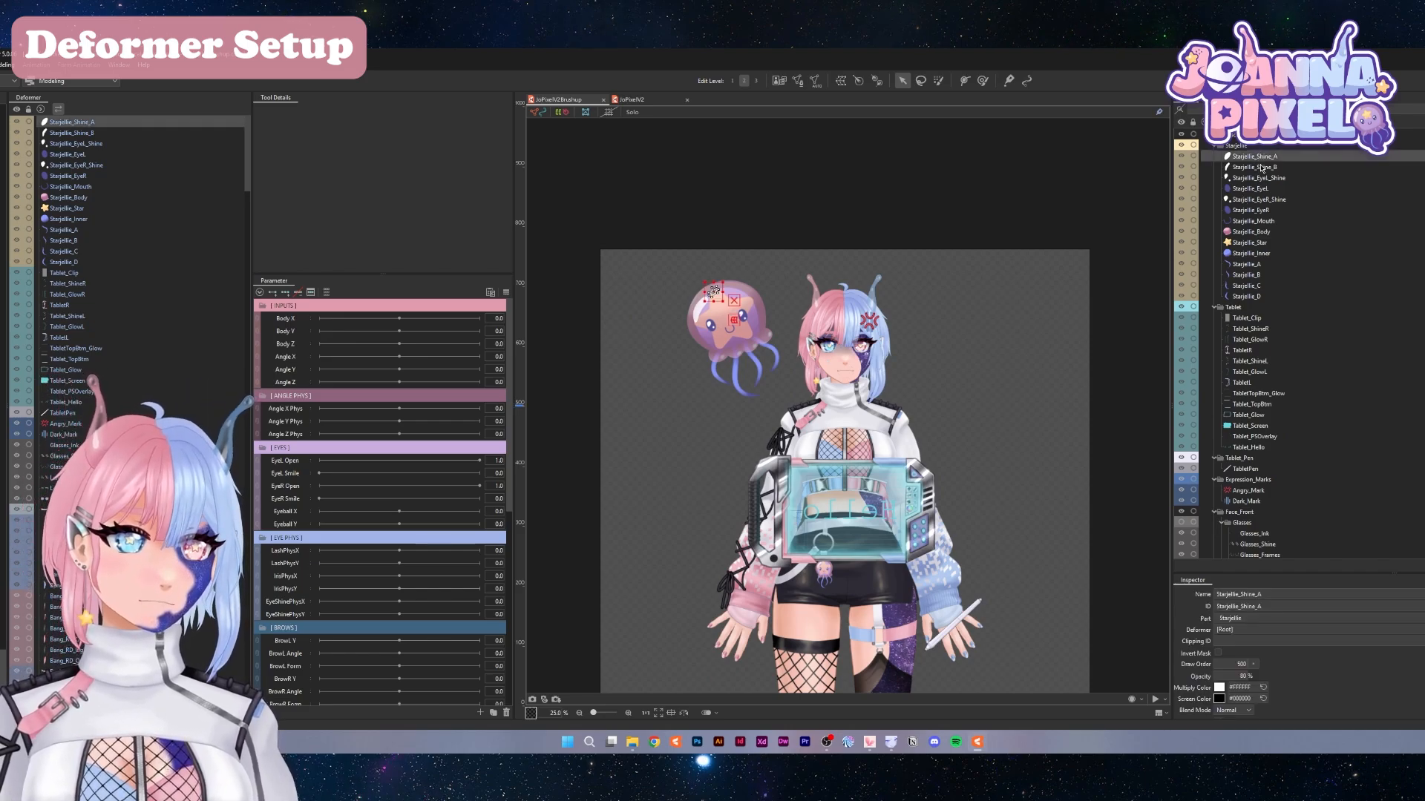
scroll(871, 248, down, 5)
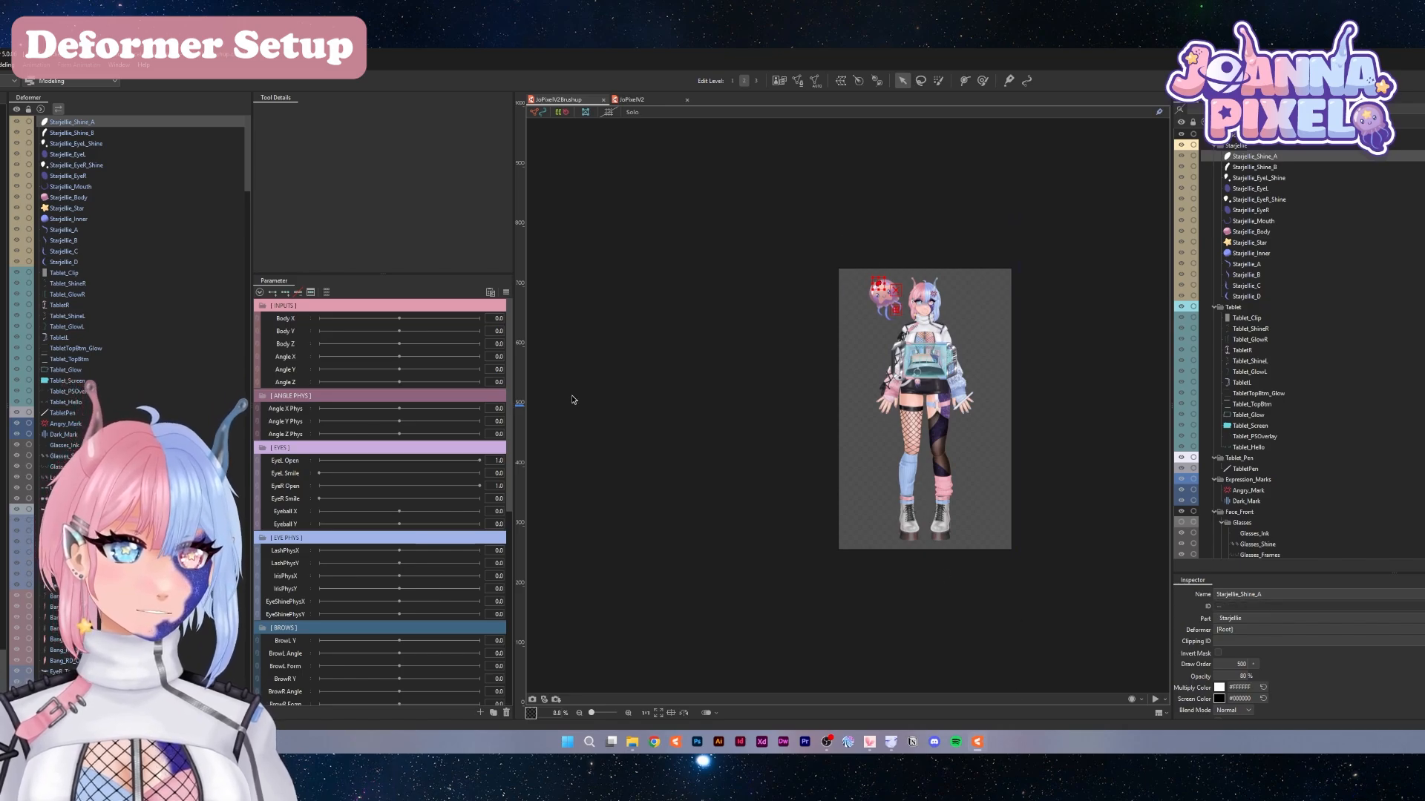
drag(1039, 542, 799, 141)
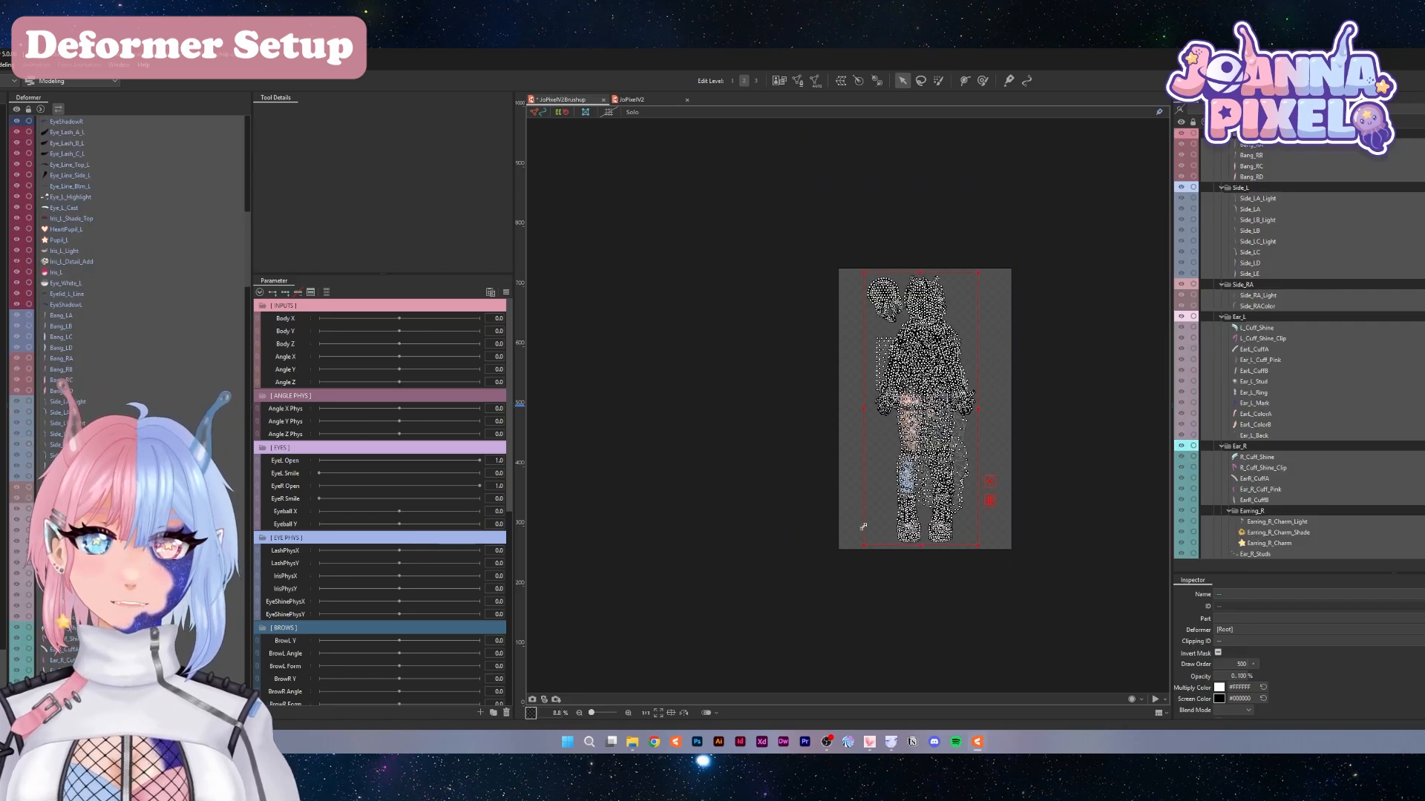
click(794, 391)
scroll(795, 391, up, 5)
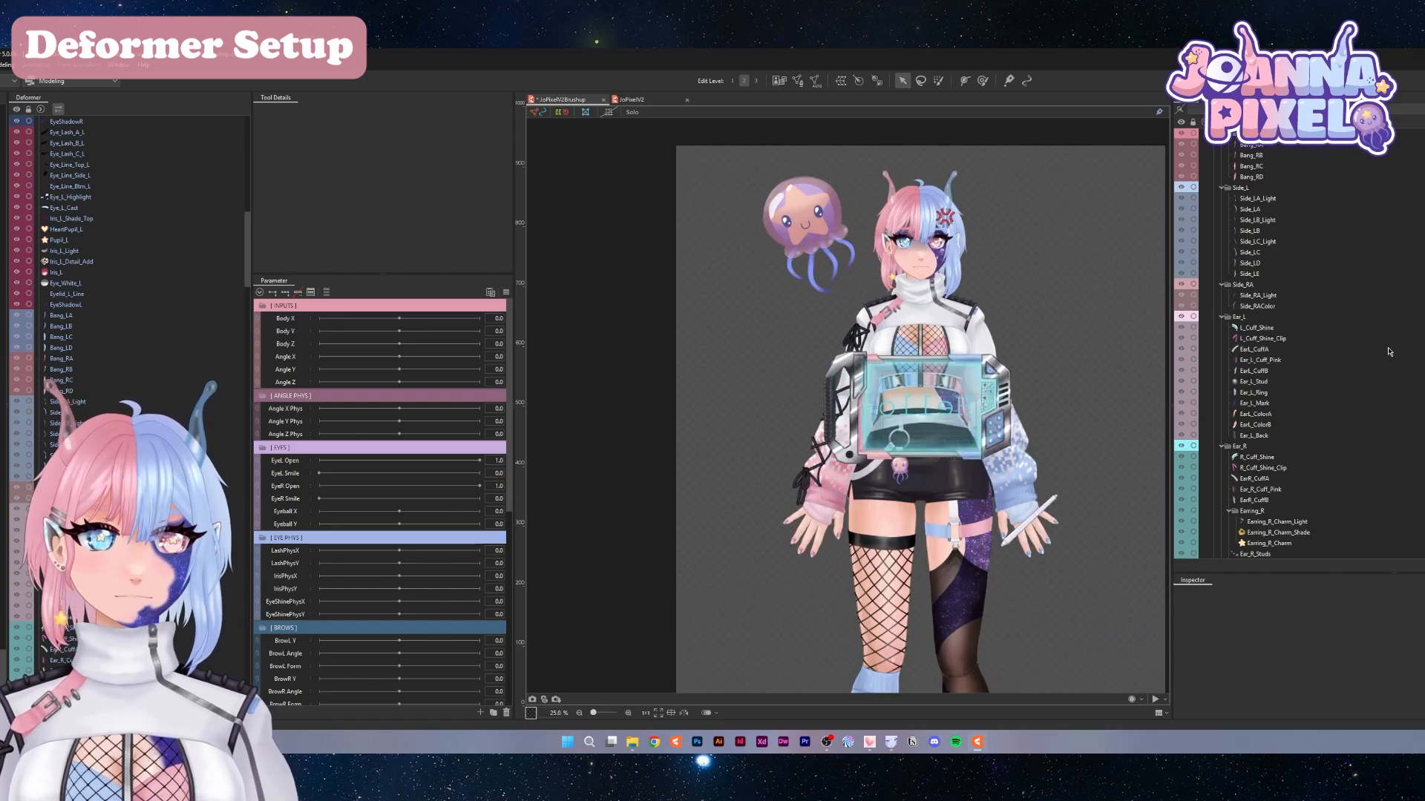
Create a warp deformer named Starjellie as parent of all parts from Starjellie_Shine_A to Starjellie_D
scroll(1261, 342, up, 10)
scroll(1262, 341, up, 3)
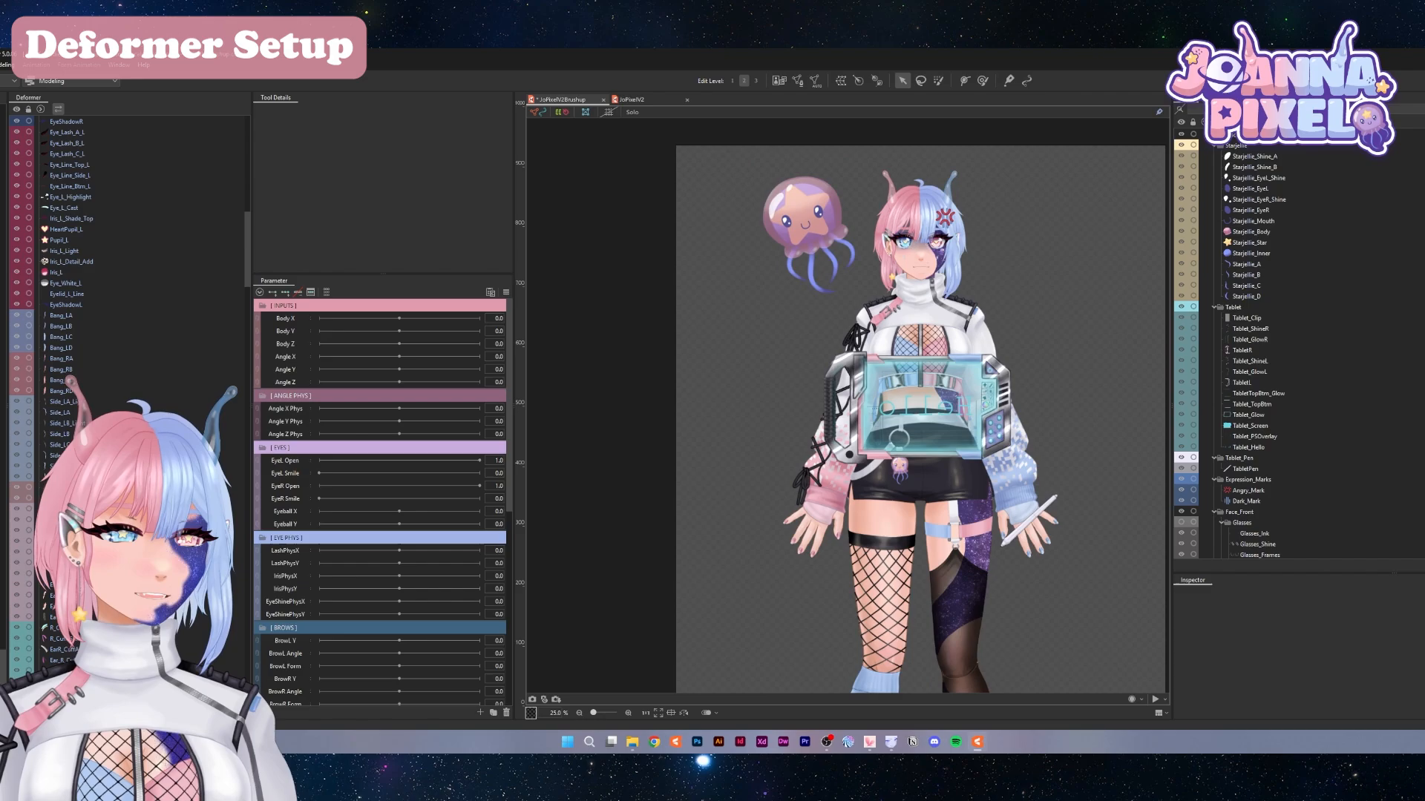
click(1254, 156)
shift+click(1266, 295)
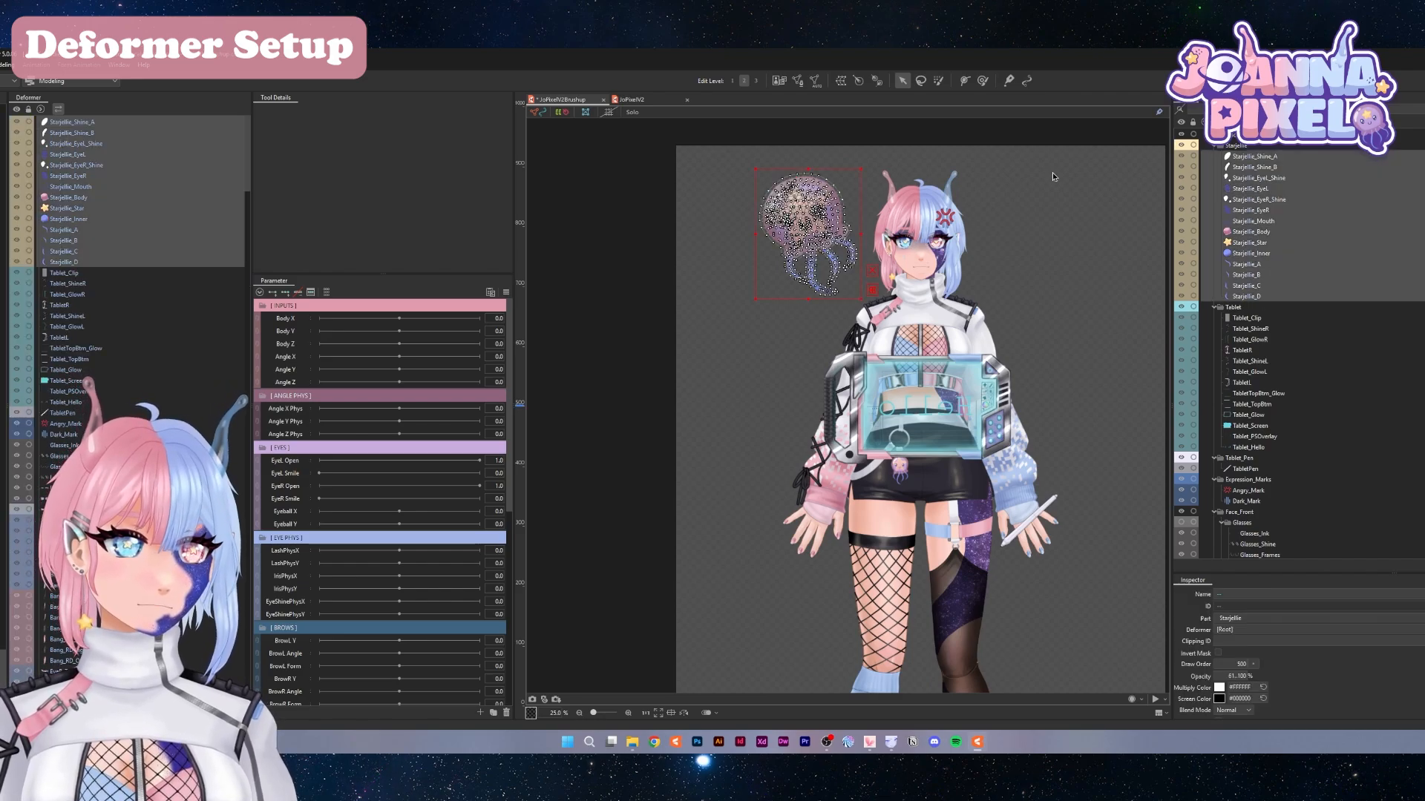
click(840, 80)
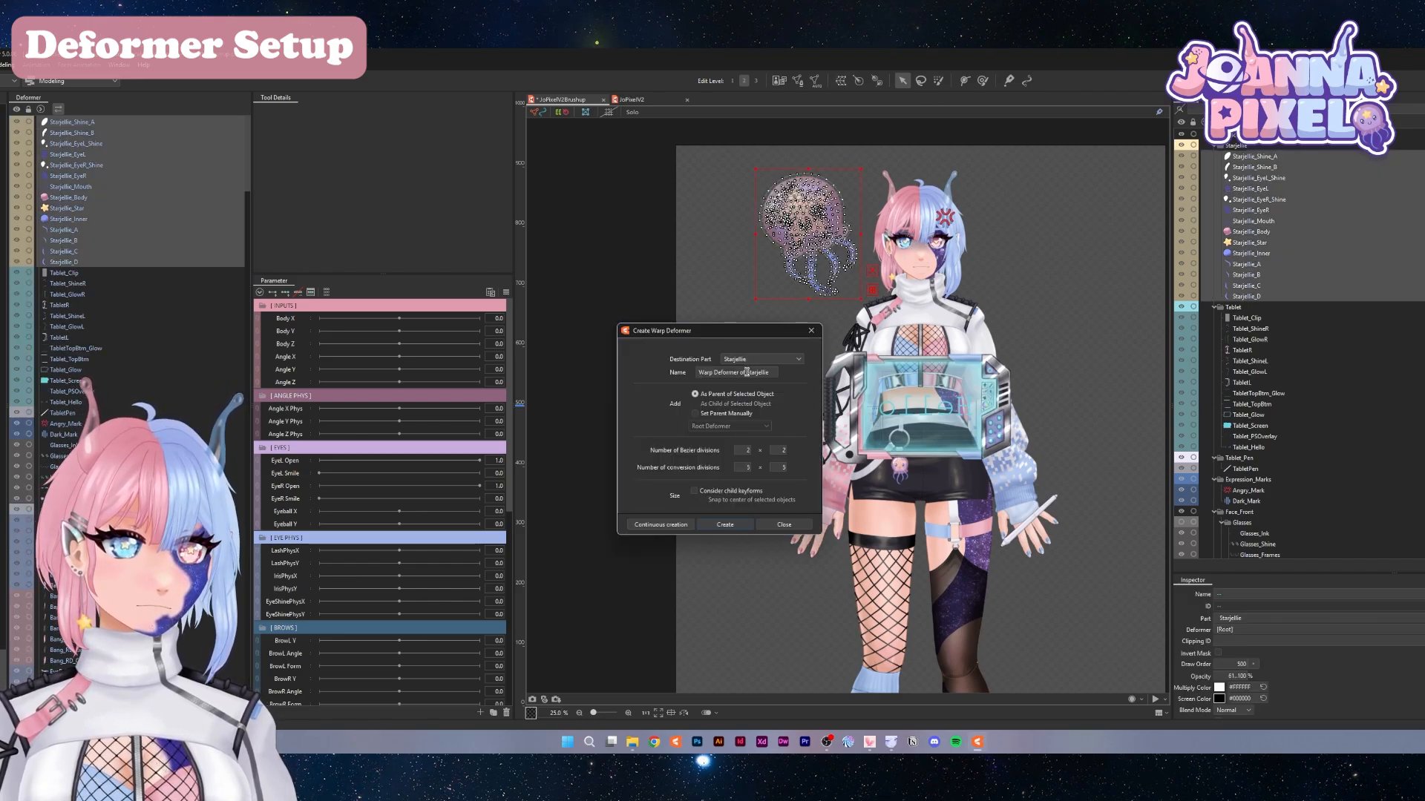
drag(747, 372, 697, 372)
key(BackSpace)
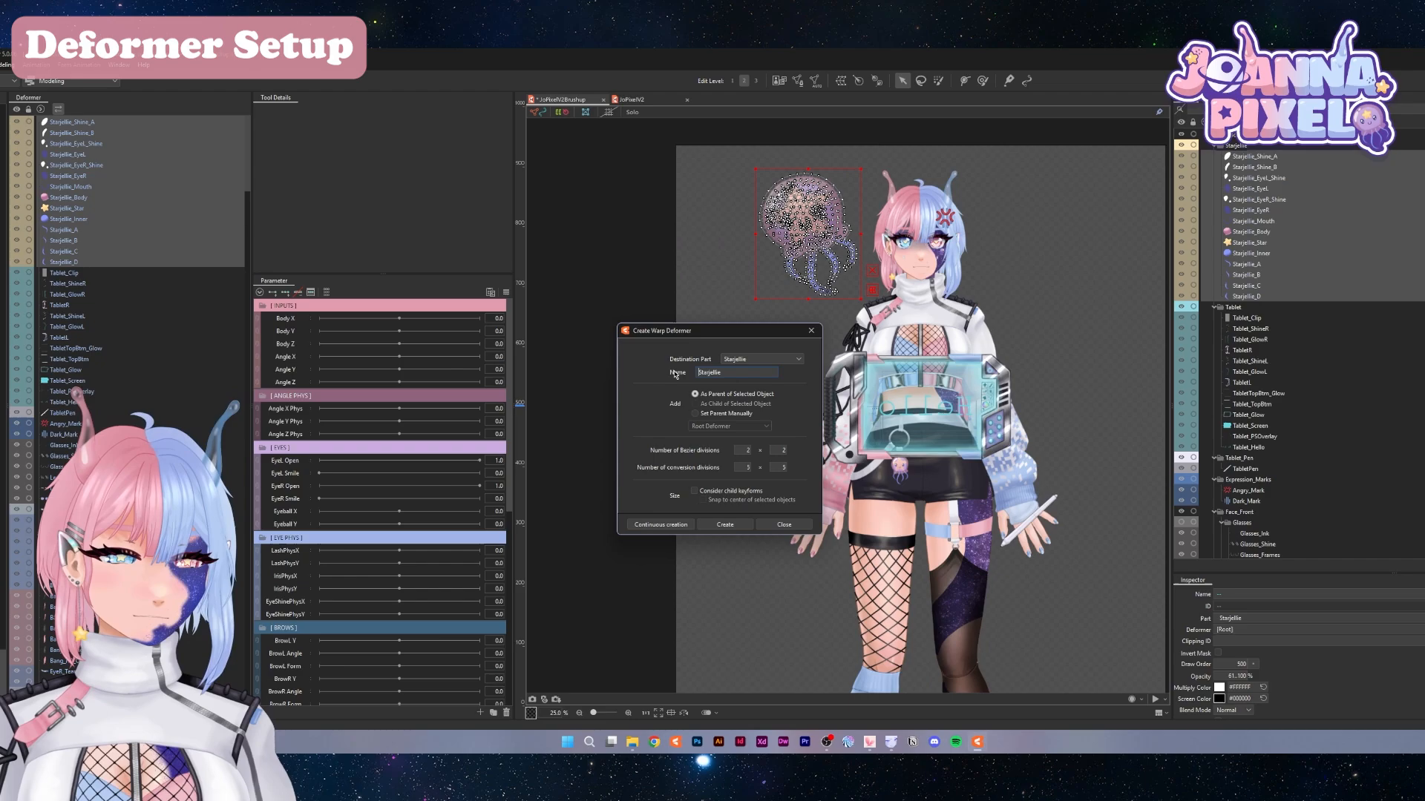
click(732, 527)
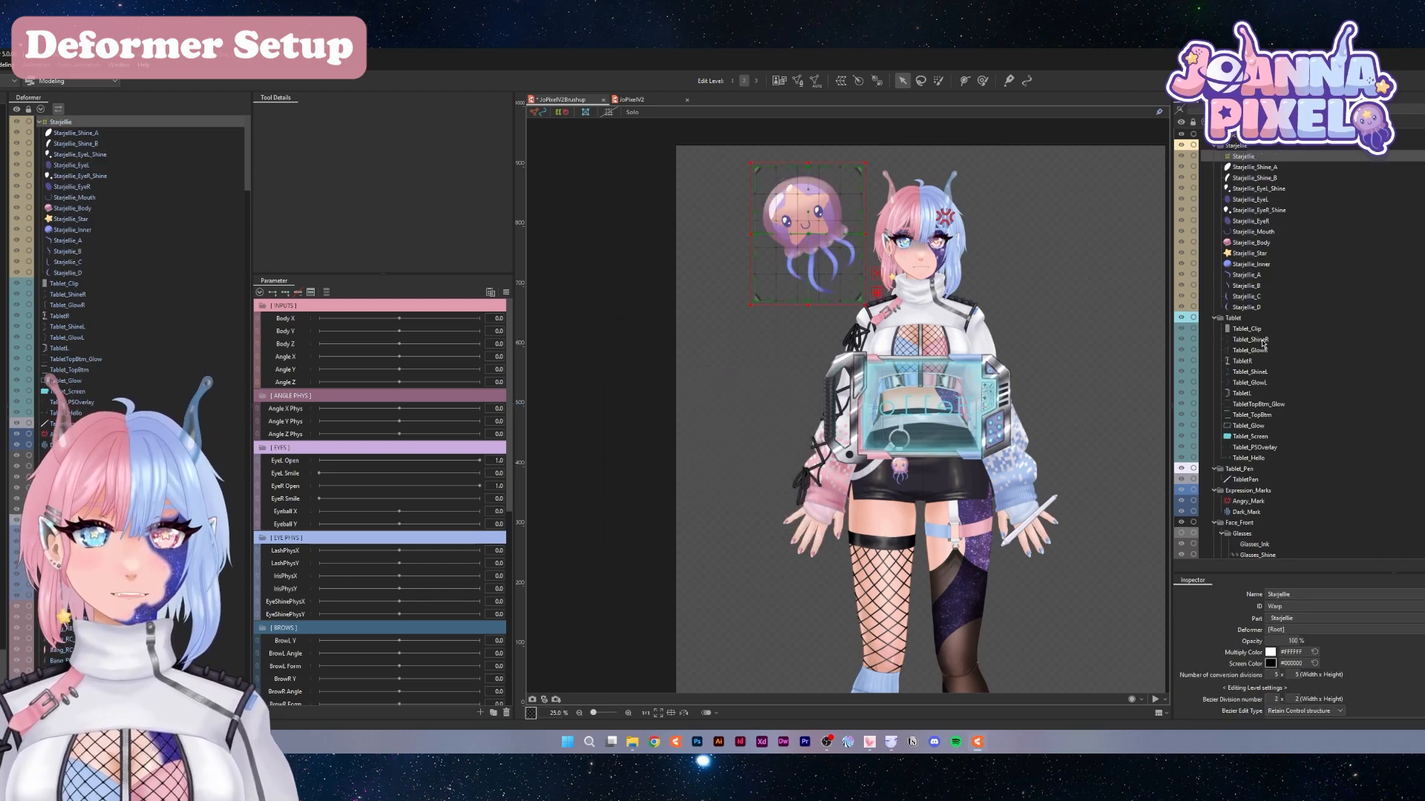
Create warp deformers named Tablet for the parts from Tablet_Clip to Tablet_Hello and Tablet_Pen for the TabletPen part
scroll(1295, 295, down, 2)
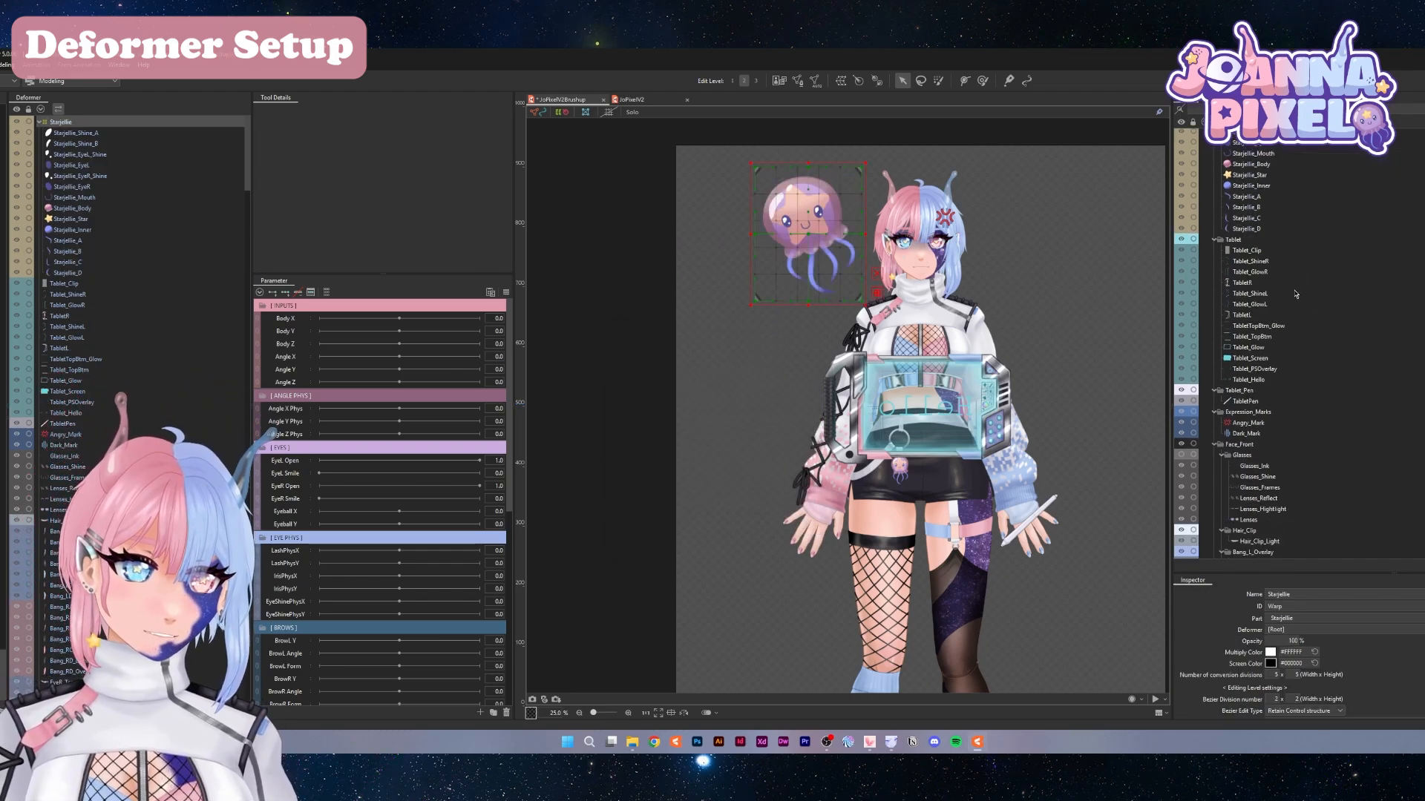
click(1248, 252)
shift+click(1248, 379)
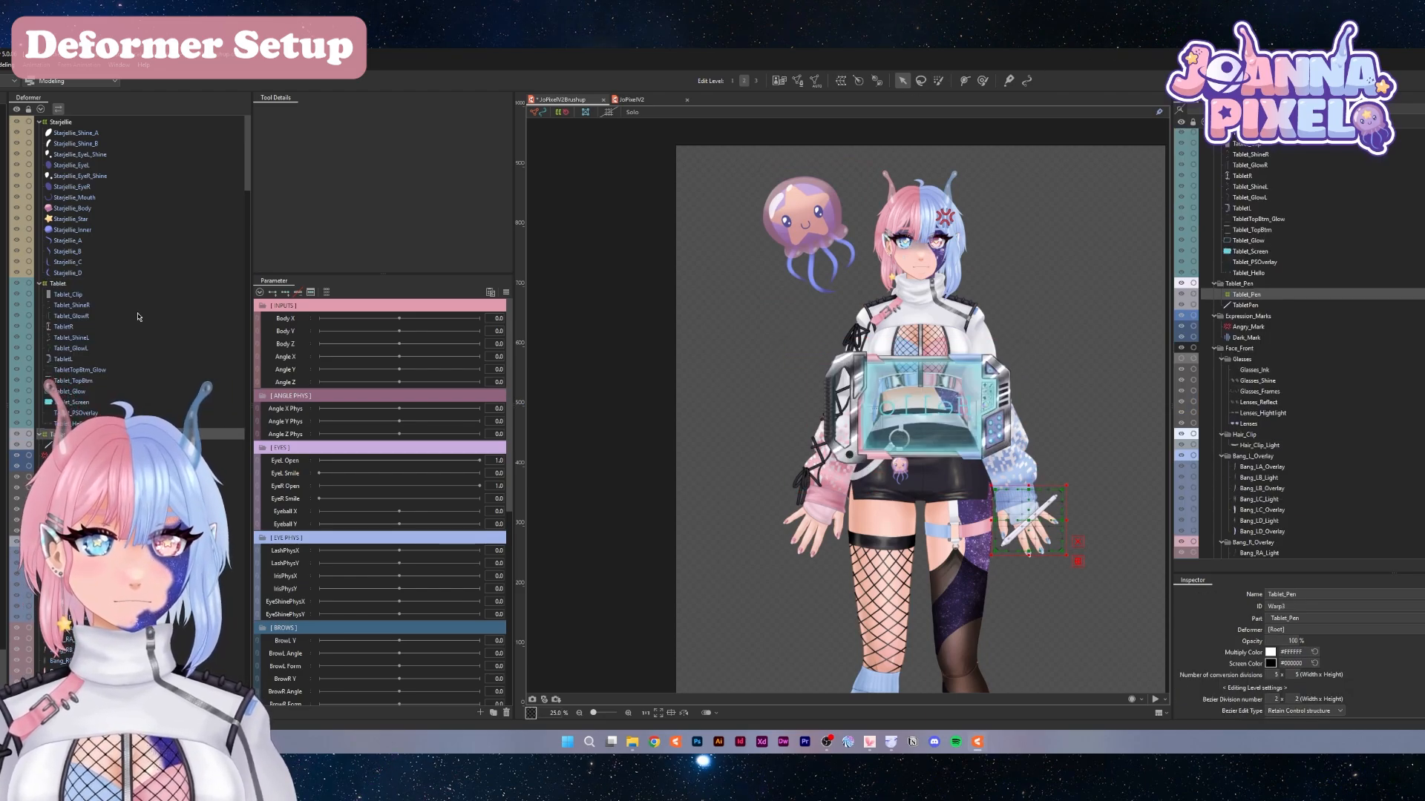
Collapse the Starjellie, Tablet and Tablet_Pen groups in the deformer list
click(41, 123)
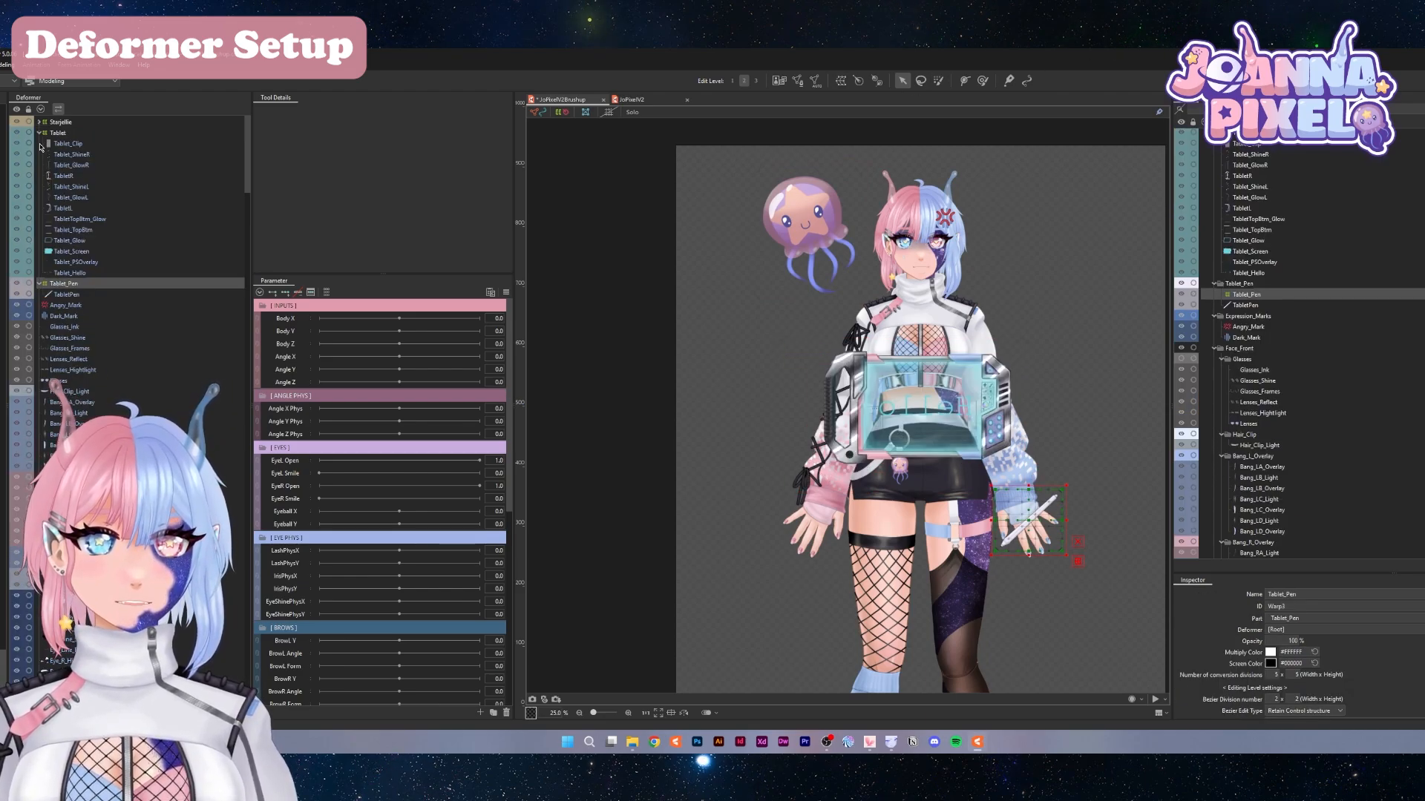
click(42, 136)
click(40, 132)
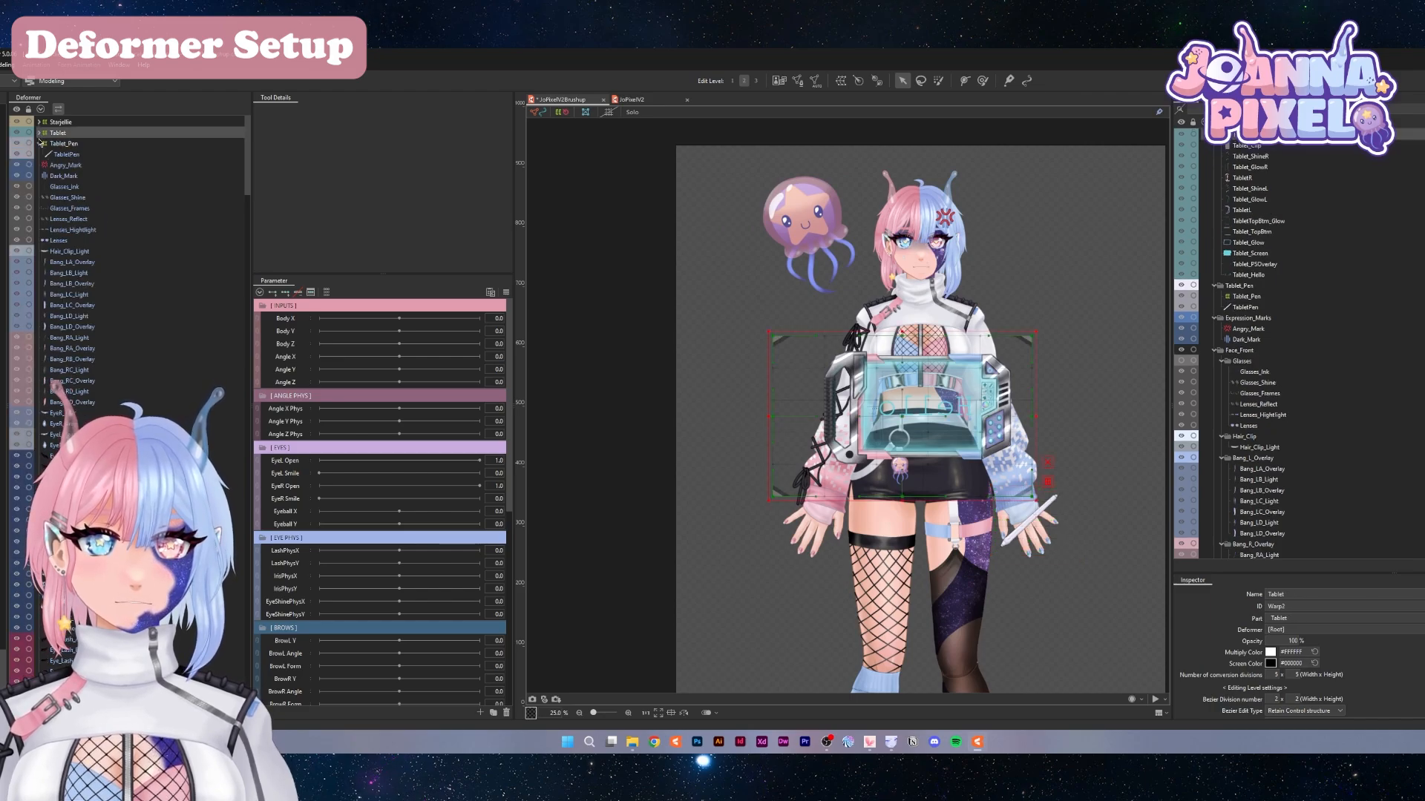
click(39, 143)
Create a warp deformer named FullBody as parent of all parts from Angry_Mark to the end of the deformer list
click(66, 155)
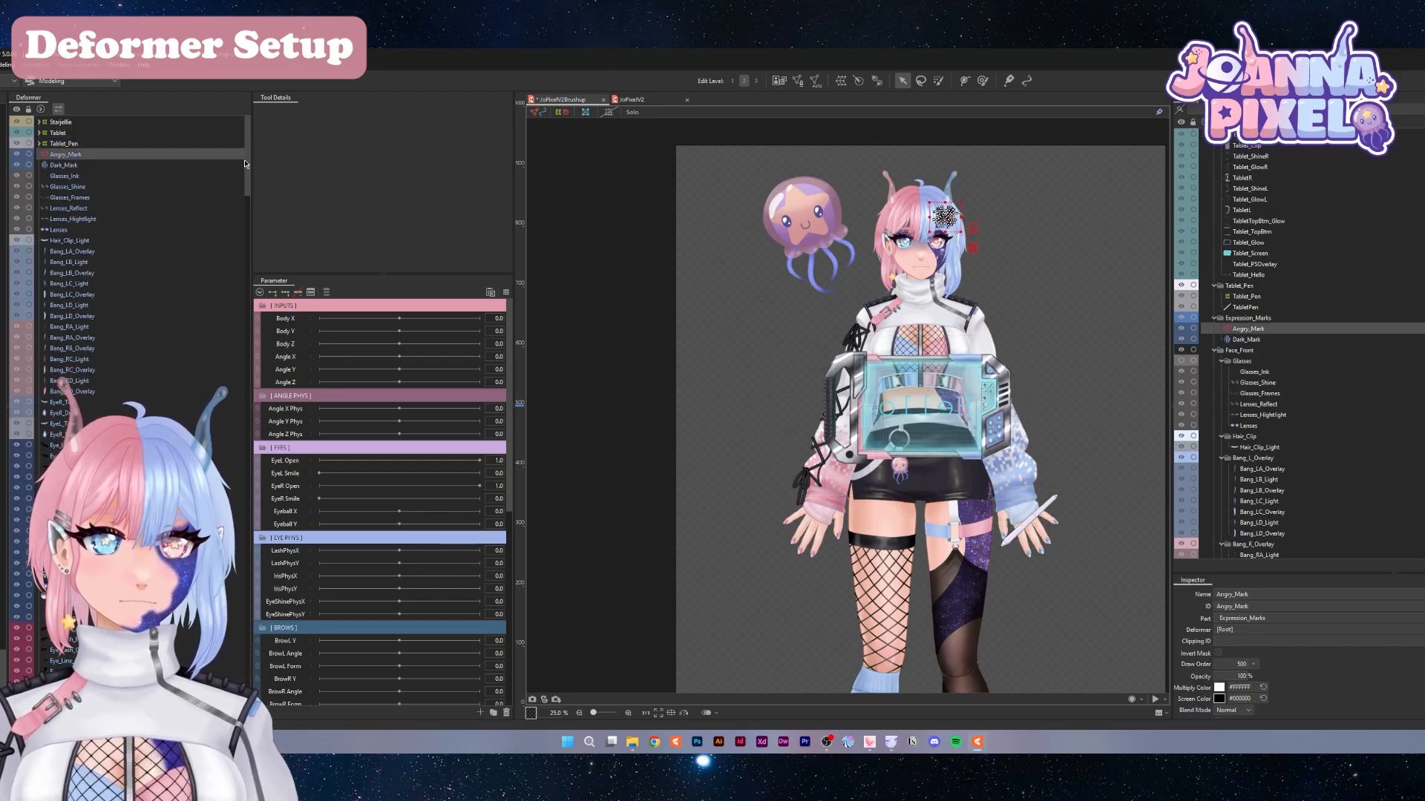
scroll(247, 202, down, 1)
scroll(247, 202, down, 15)
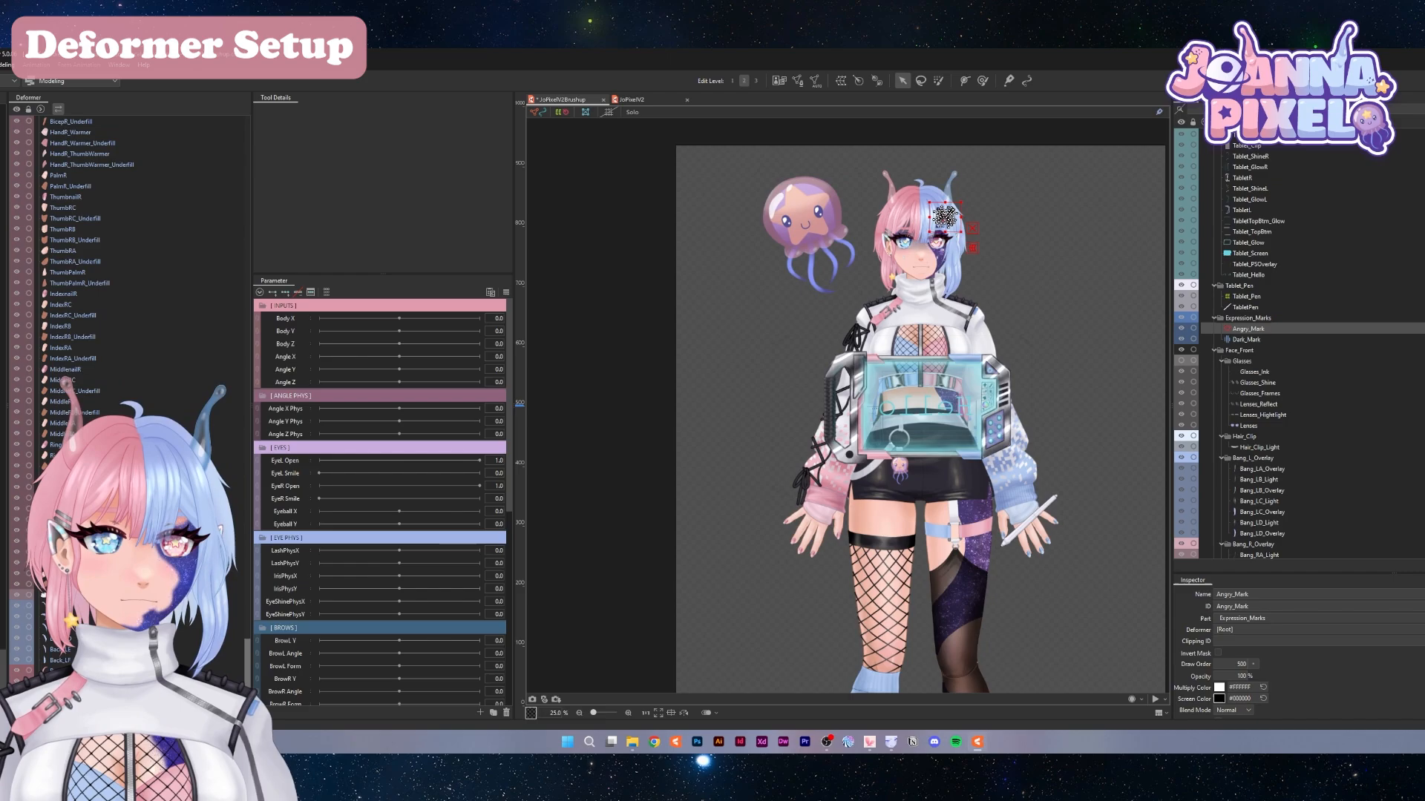
key(ctrl+a)
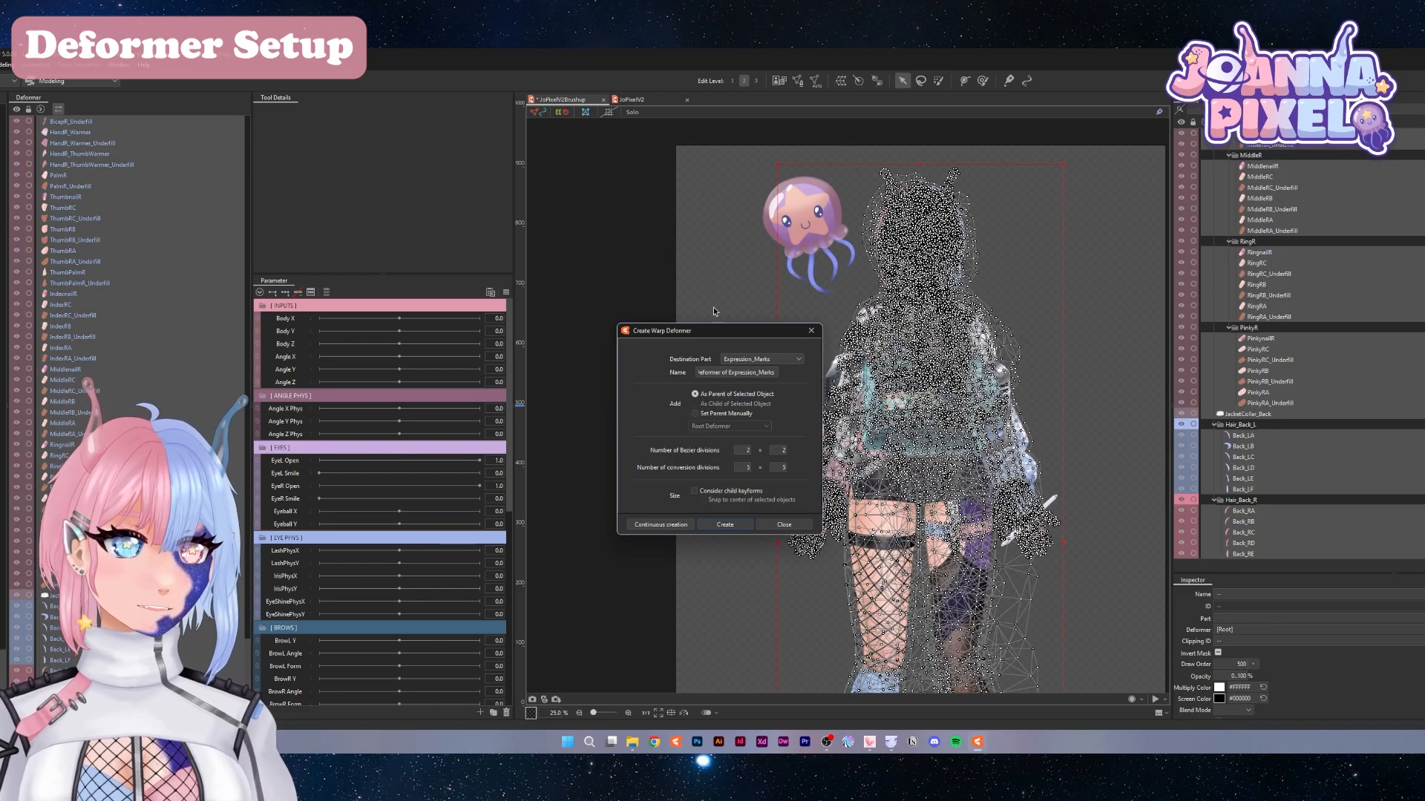
click(841, 80)
double_click(713, 372)
key(ctrl+a)
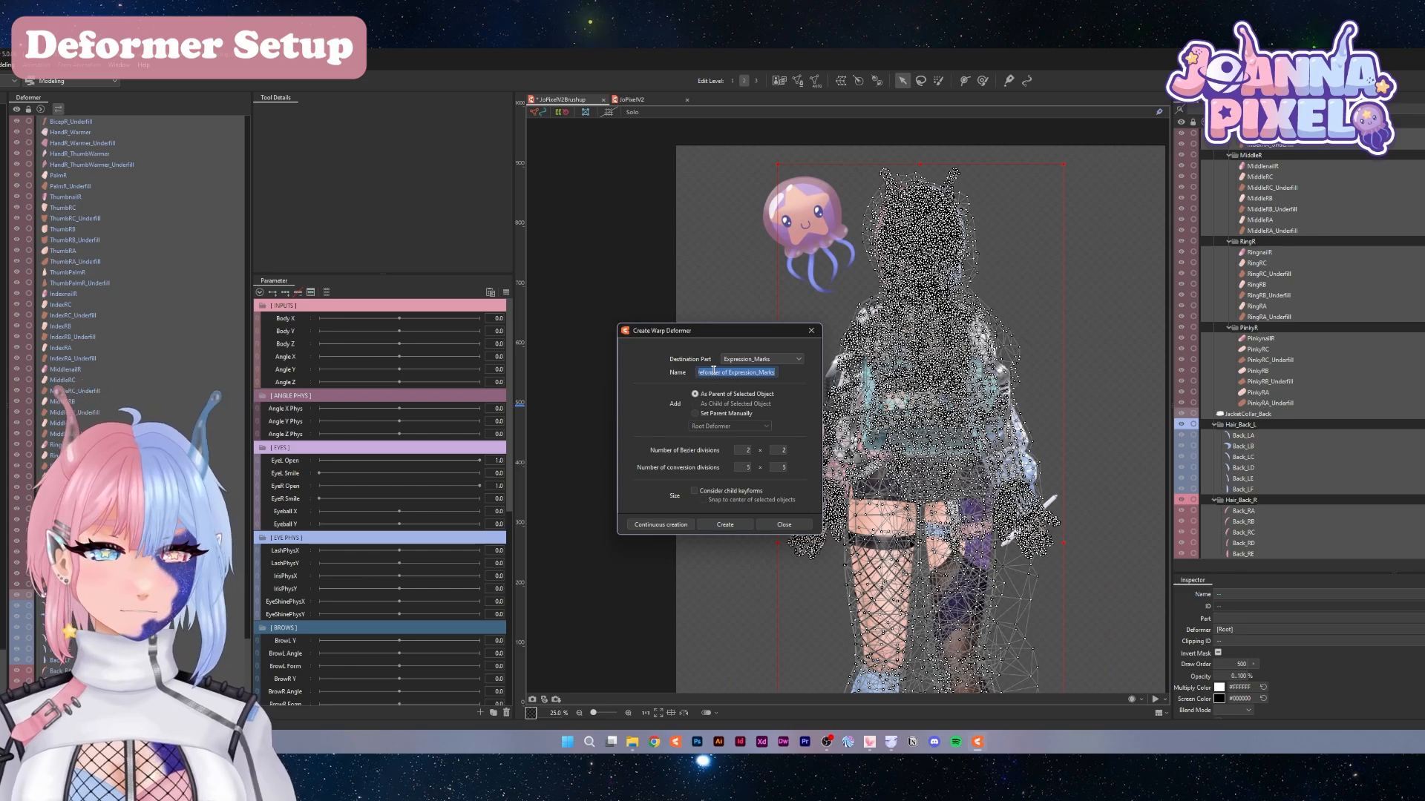
text(FullBody)
key(Return)
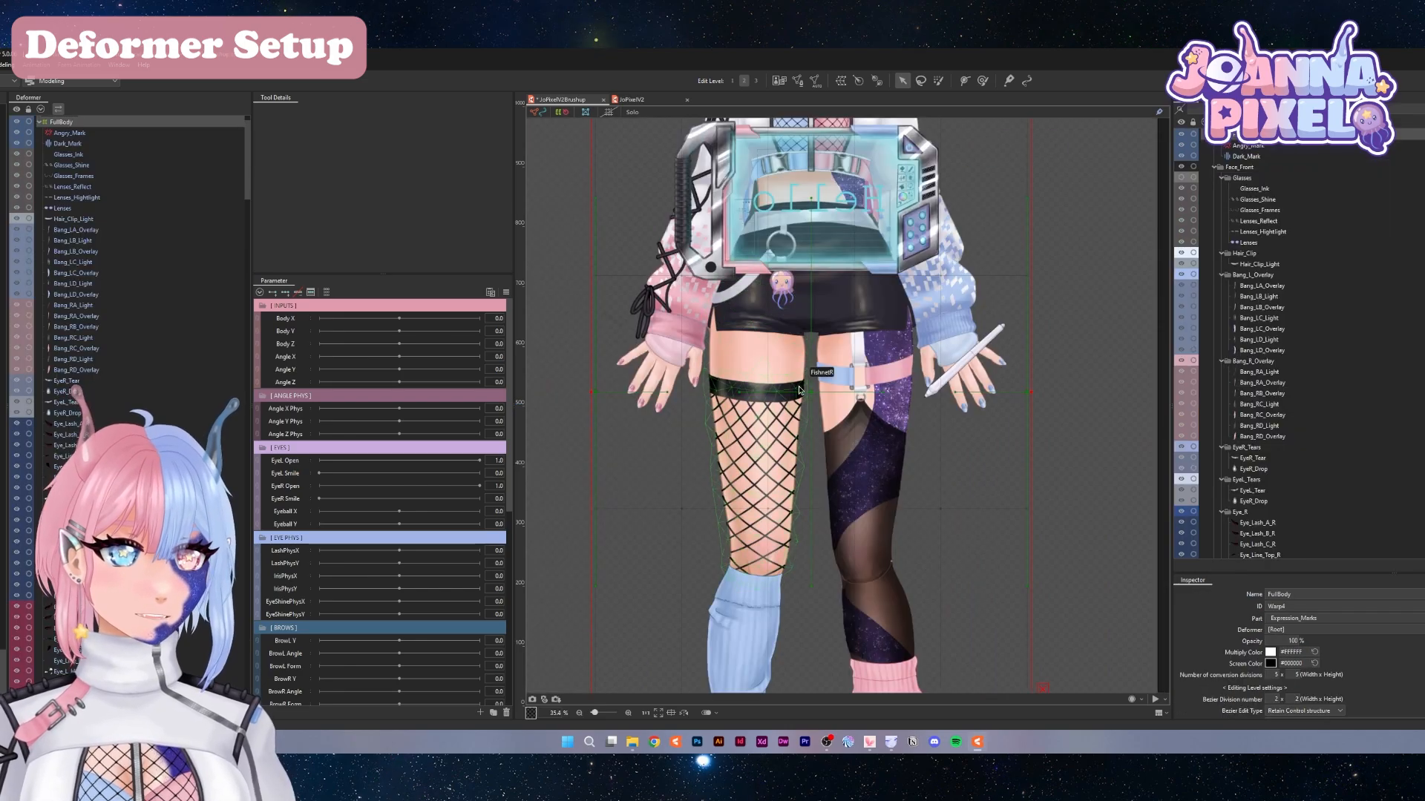
Test moving the FullBody deformer on the canvas, and undo the move
scroll(778, 367, down, 3)
drag(778, 367, 768, 335)
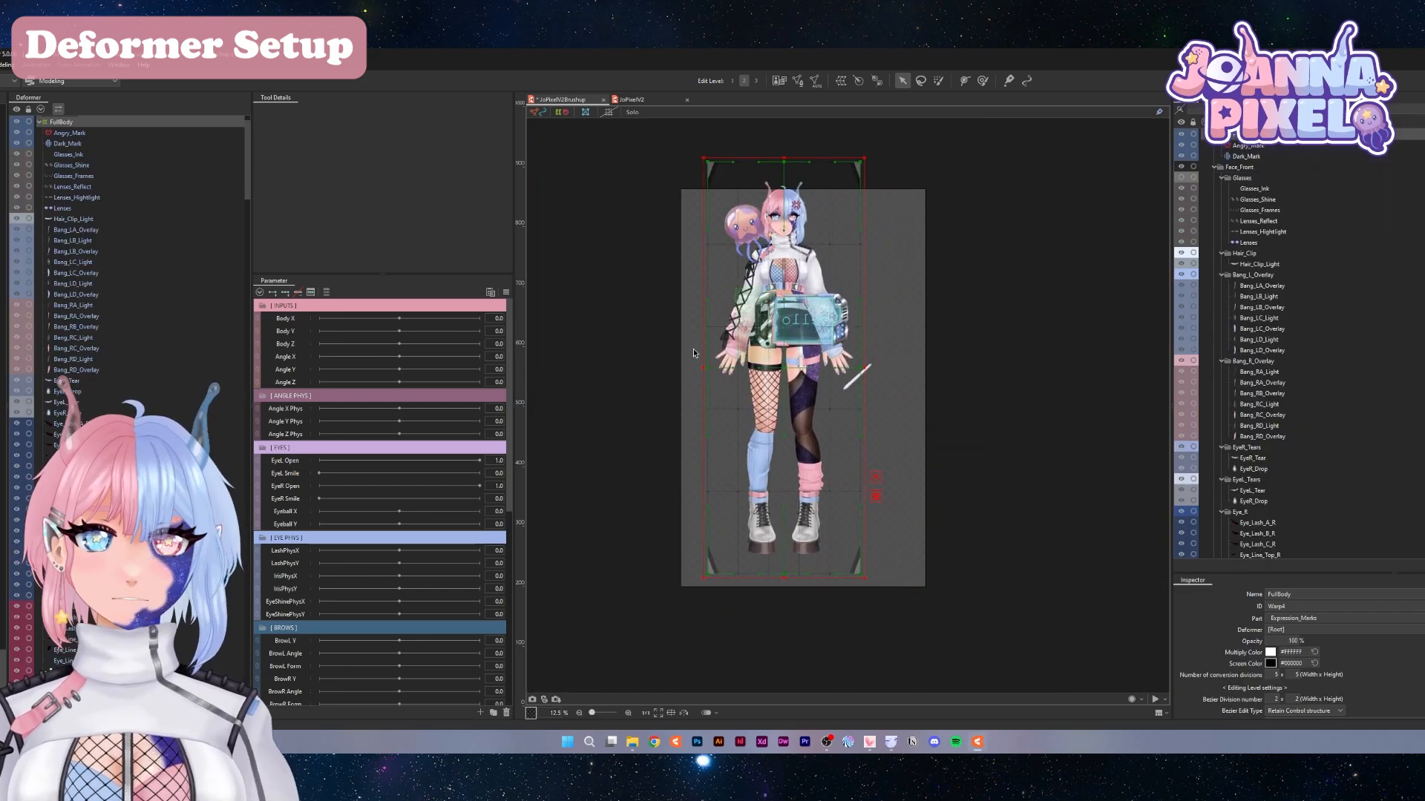
key(ctrl+z)
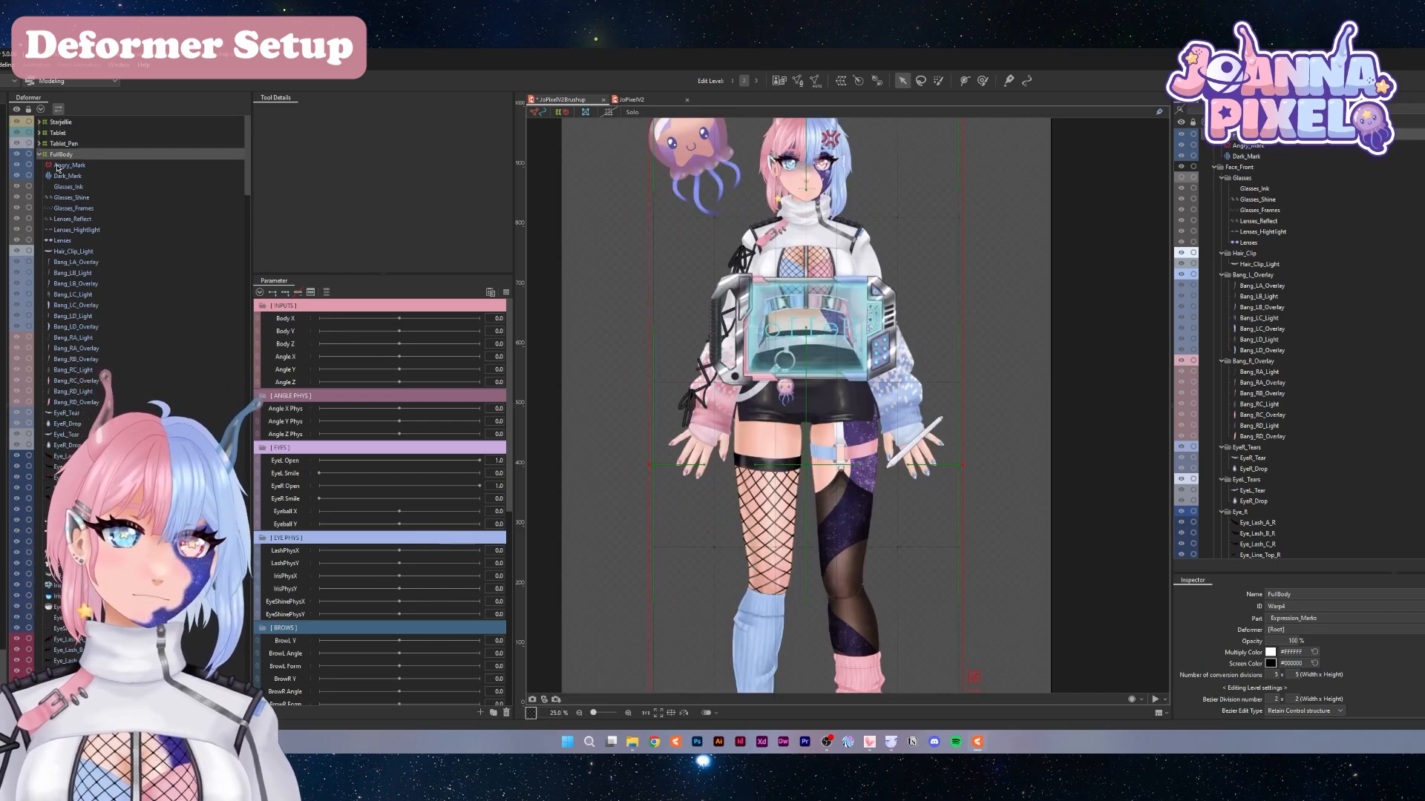
Select all parts inside the FullBody deformer, from Angry_Mark to the last part in the list
click(70, 164)
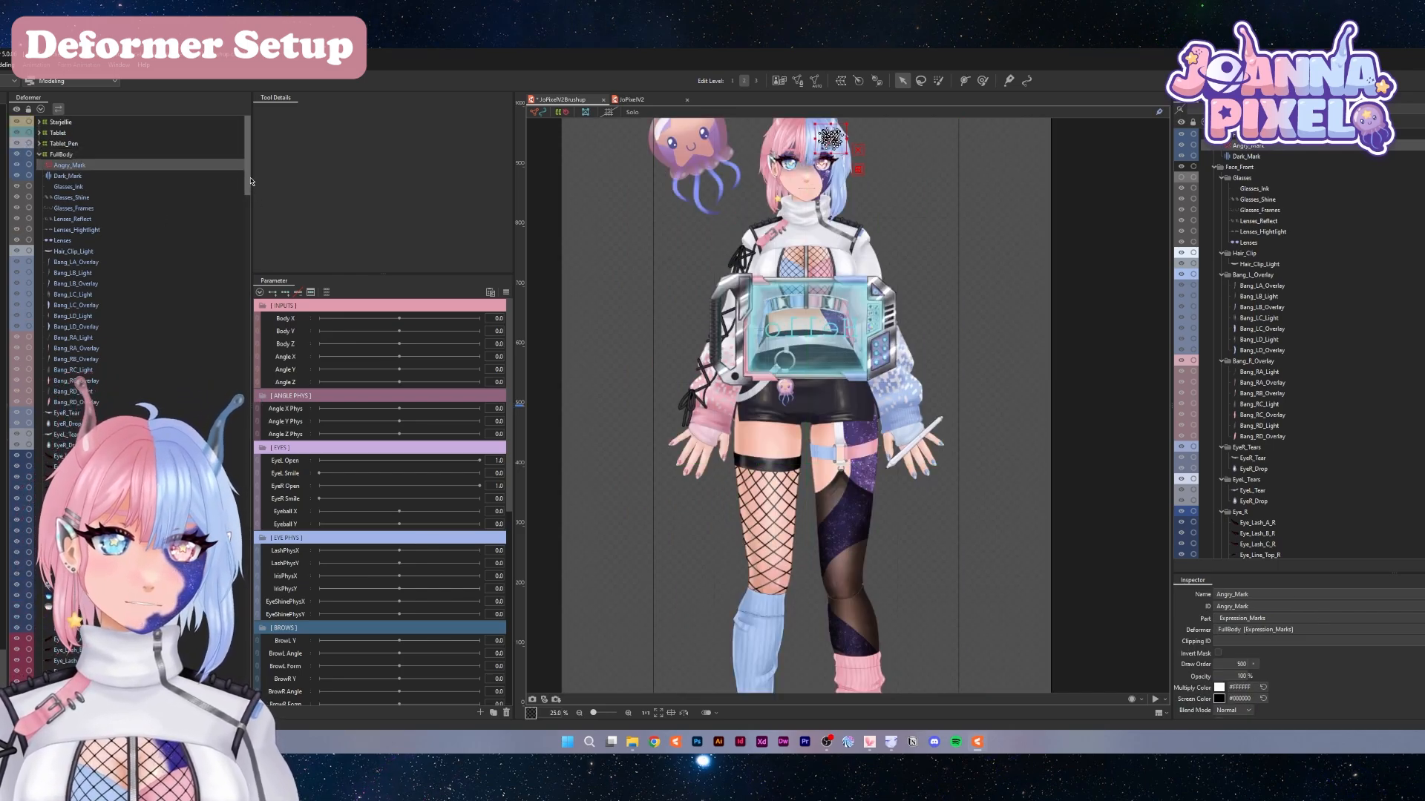
drag(248, 145, 248, 671)
shift+click(74, 713)
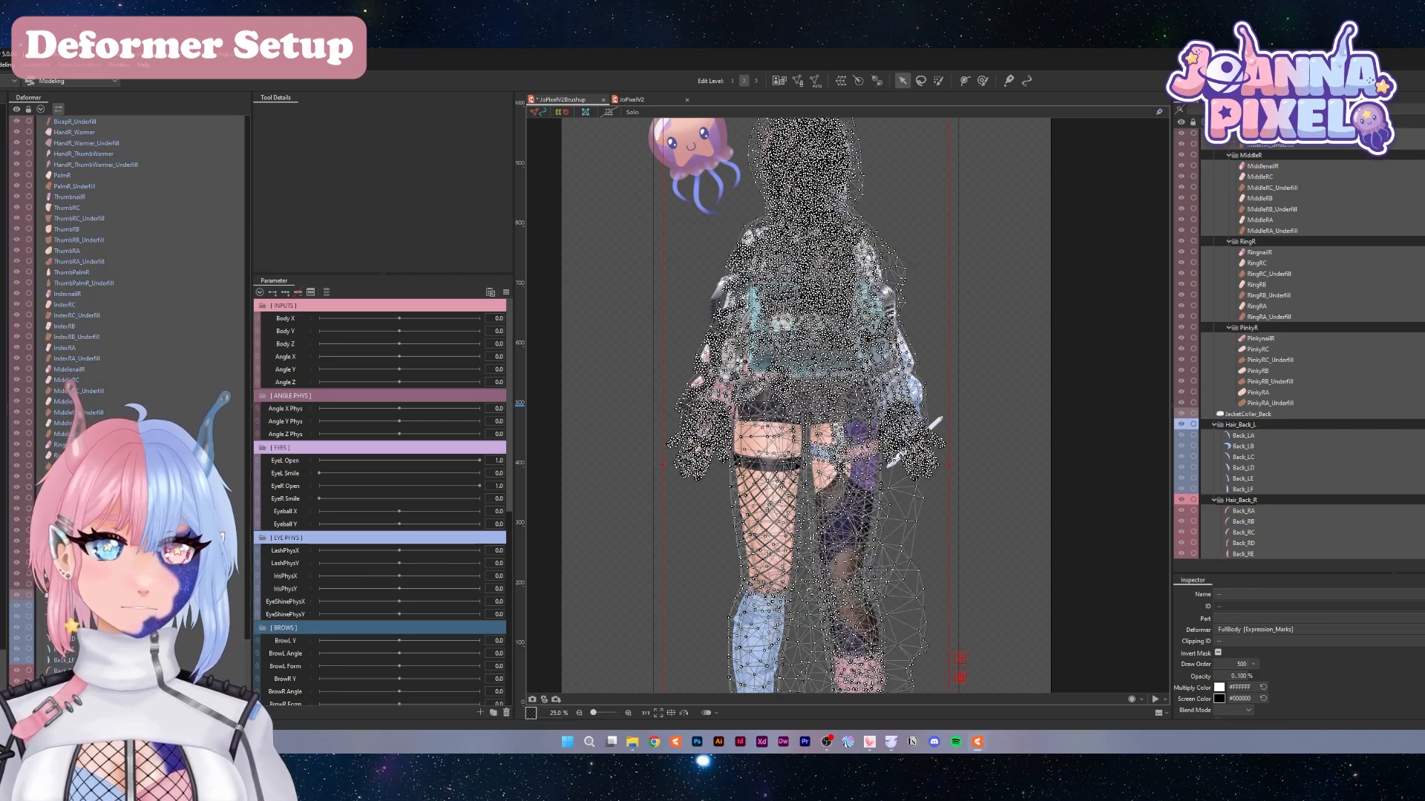
Remove both legs' parts from the selection, including the boots, socks, tights and leg straps
scroll(128, 475, up, 14)
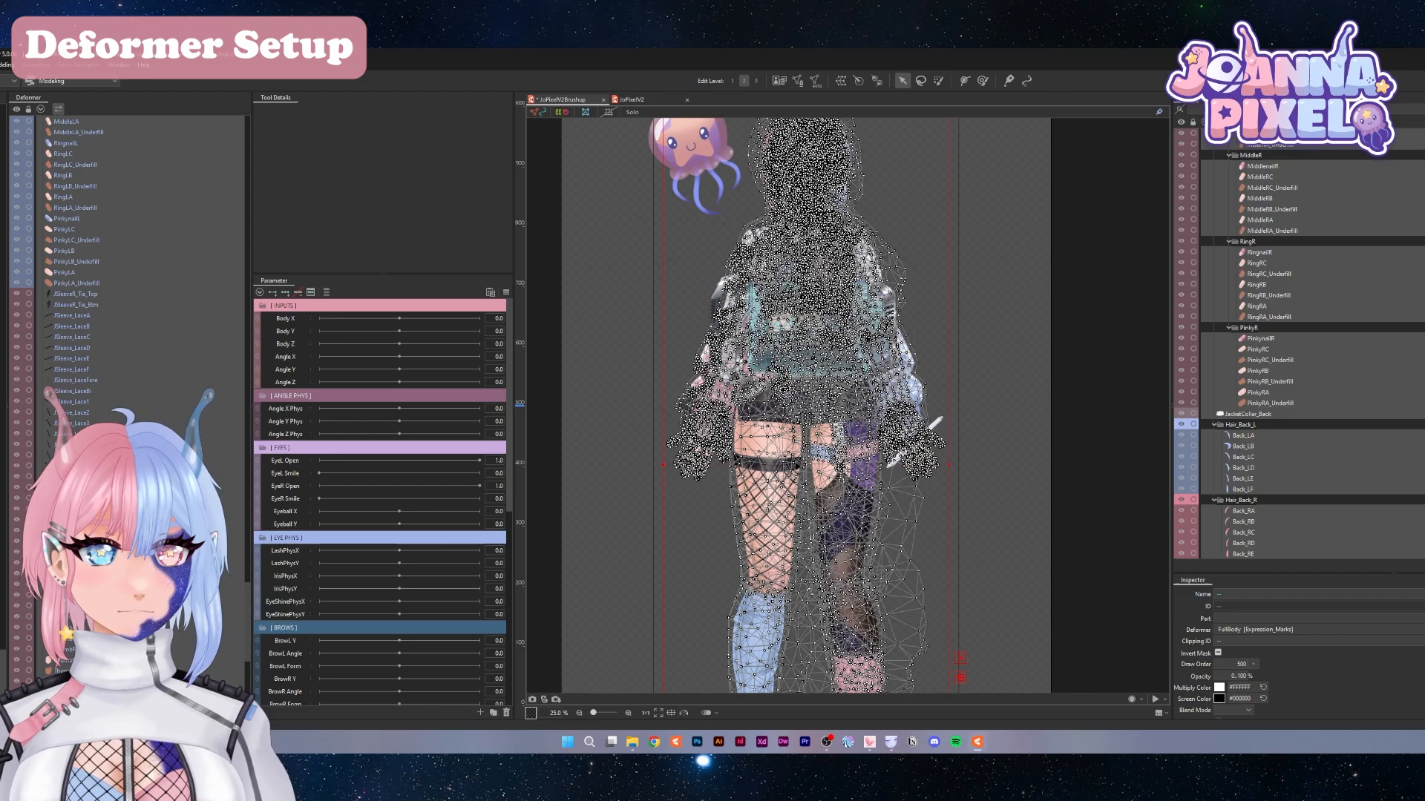
scroll(128, 475, up, 7)
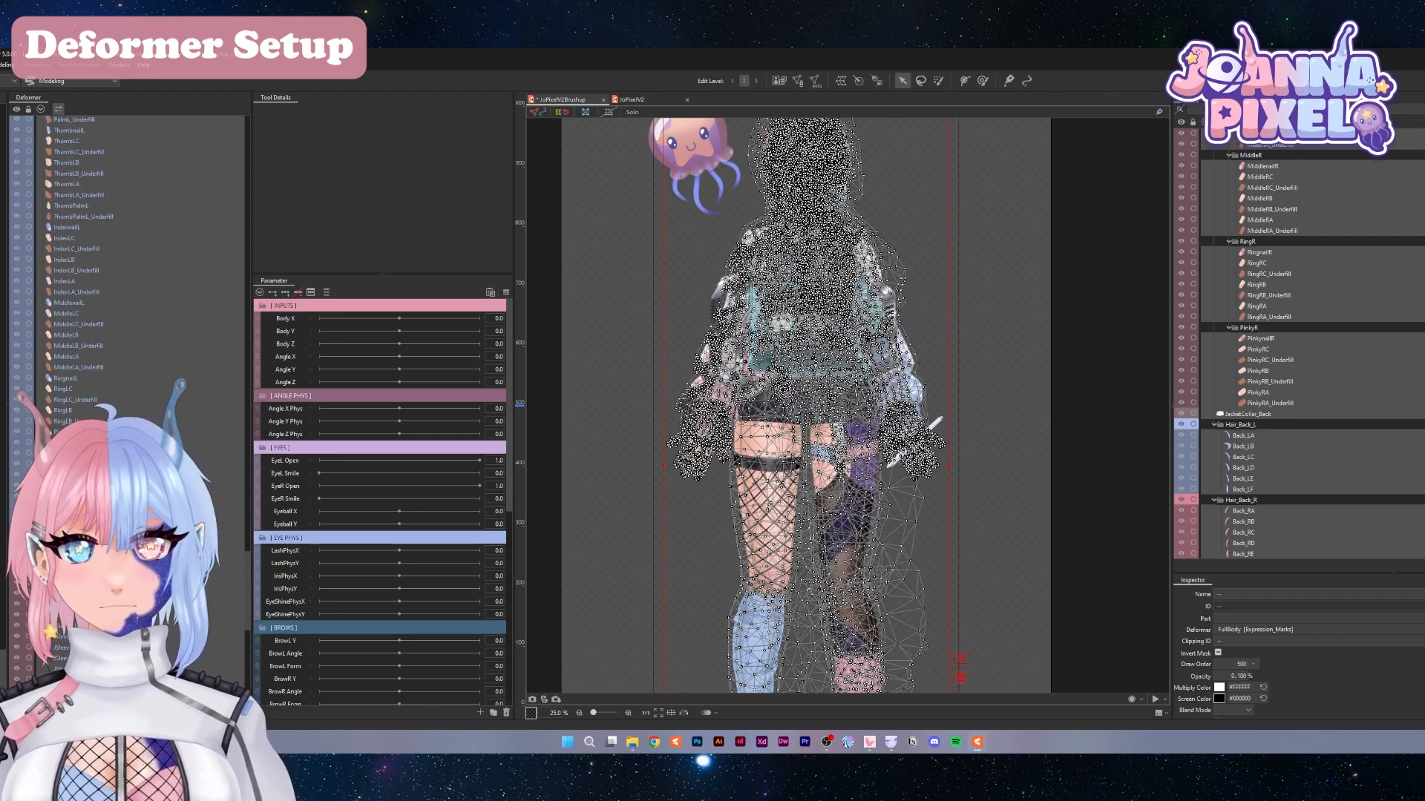
scroll(126, 297, up, 7)
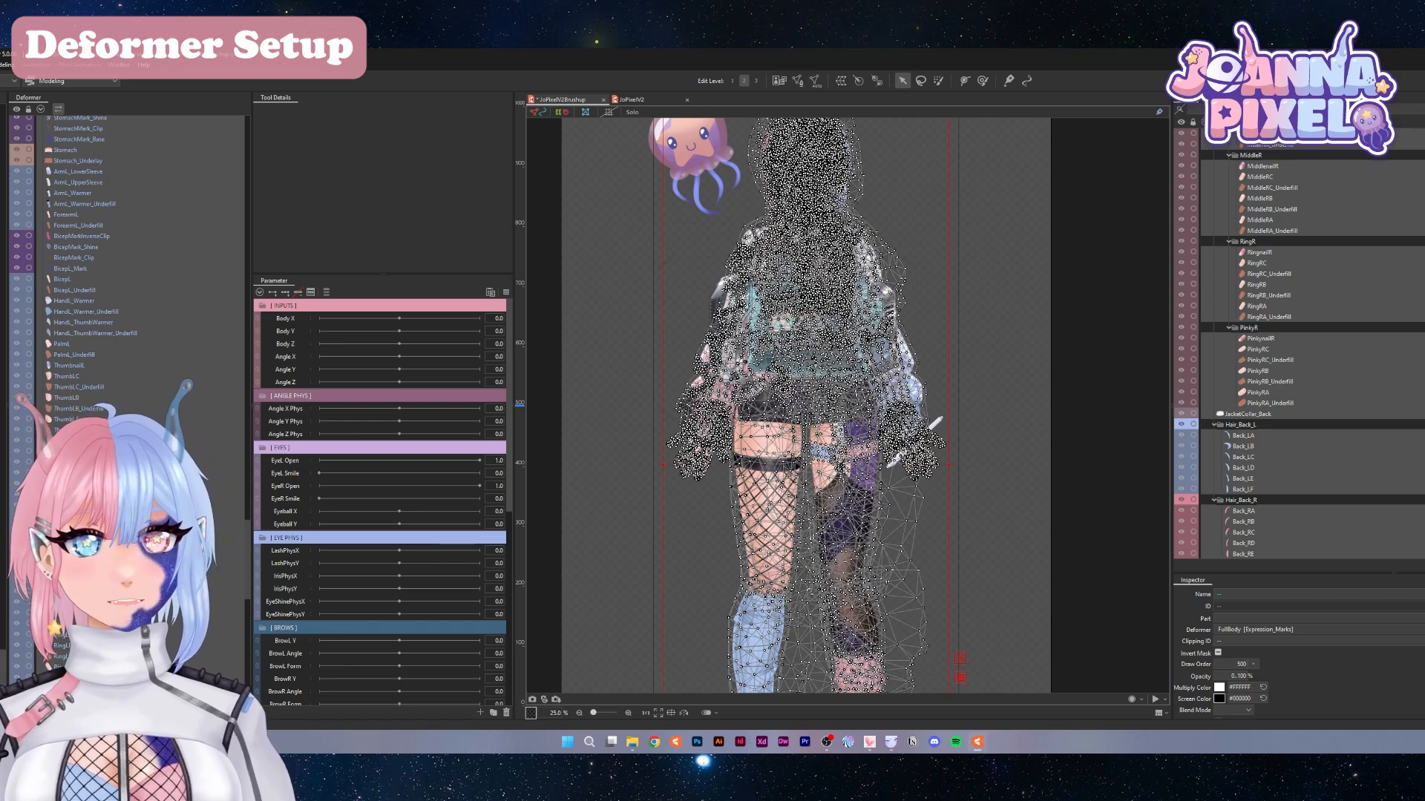
scroll(126, 297, up, 6)
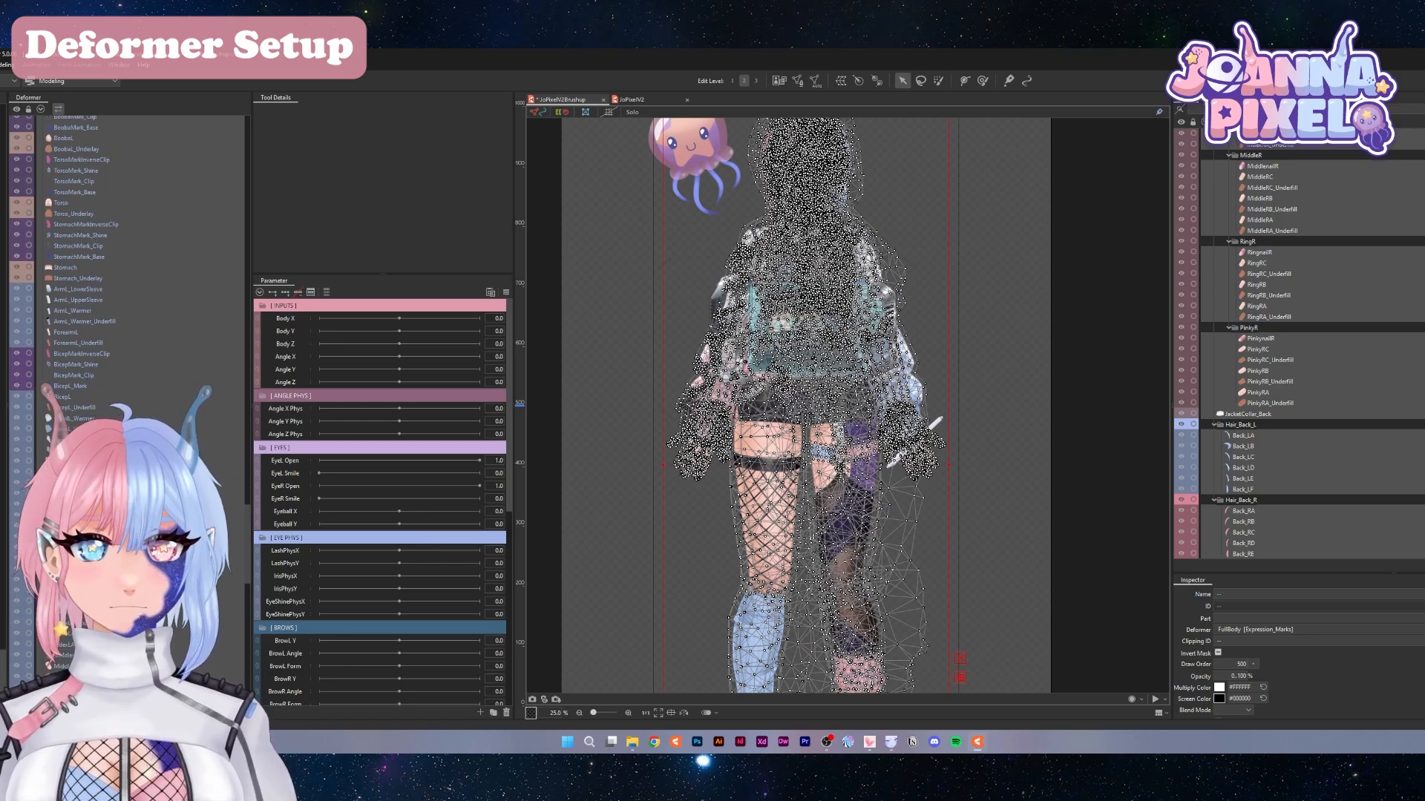
scroll(126, 297, up, 6)
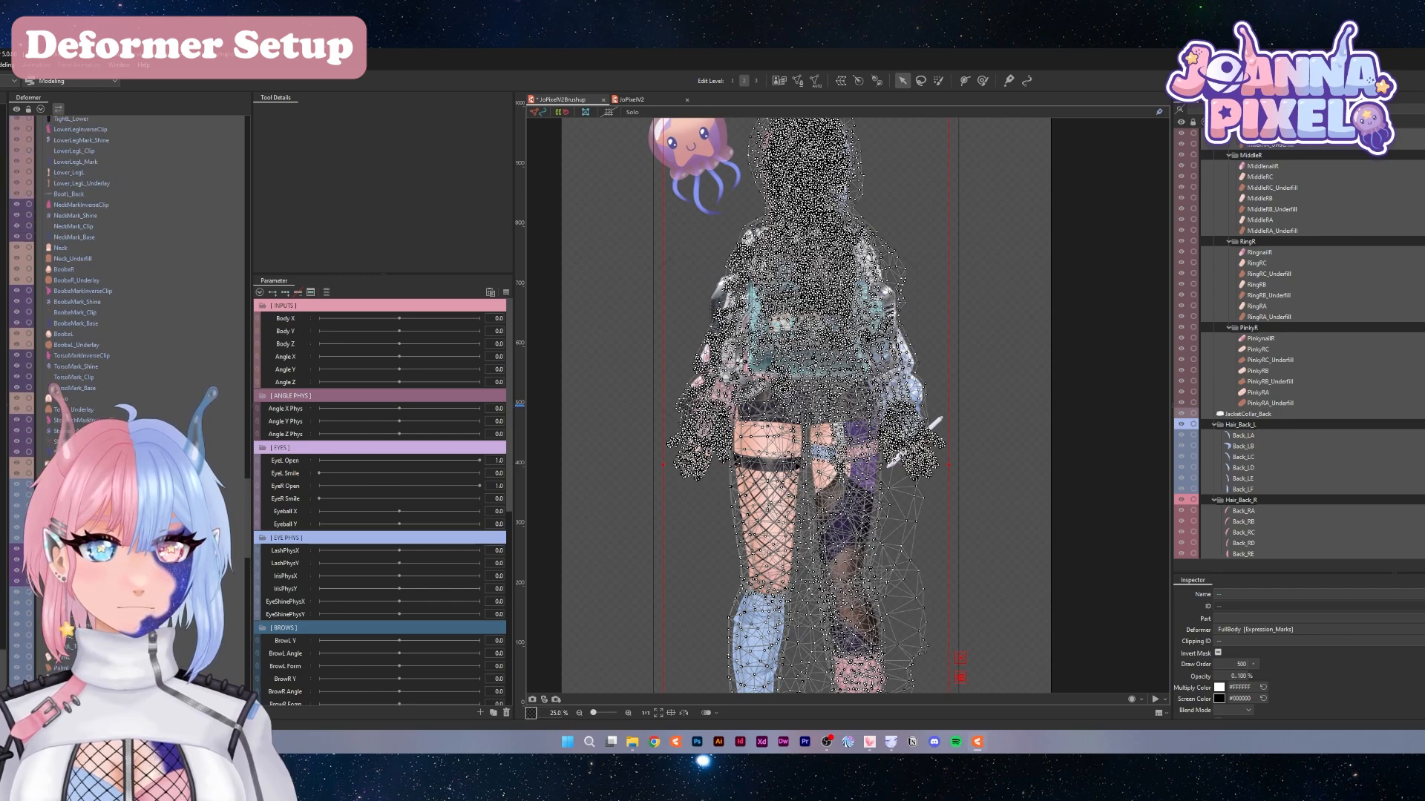
scroll(65, 357, up, 2)
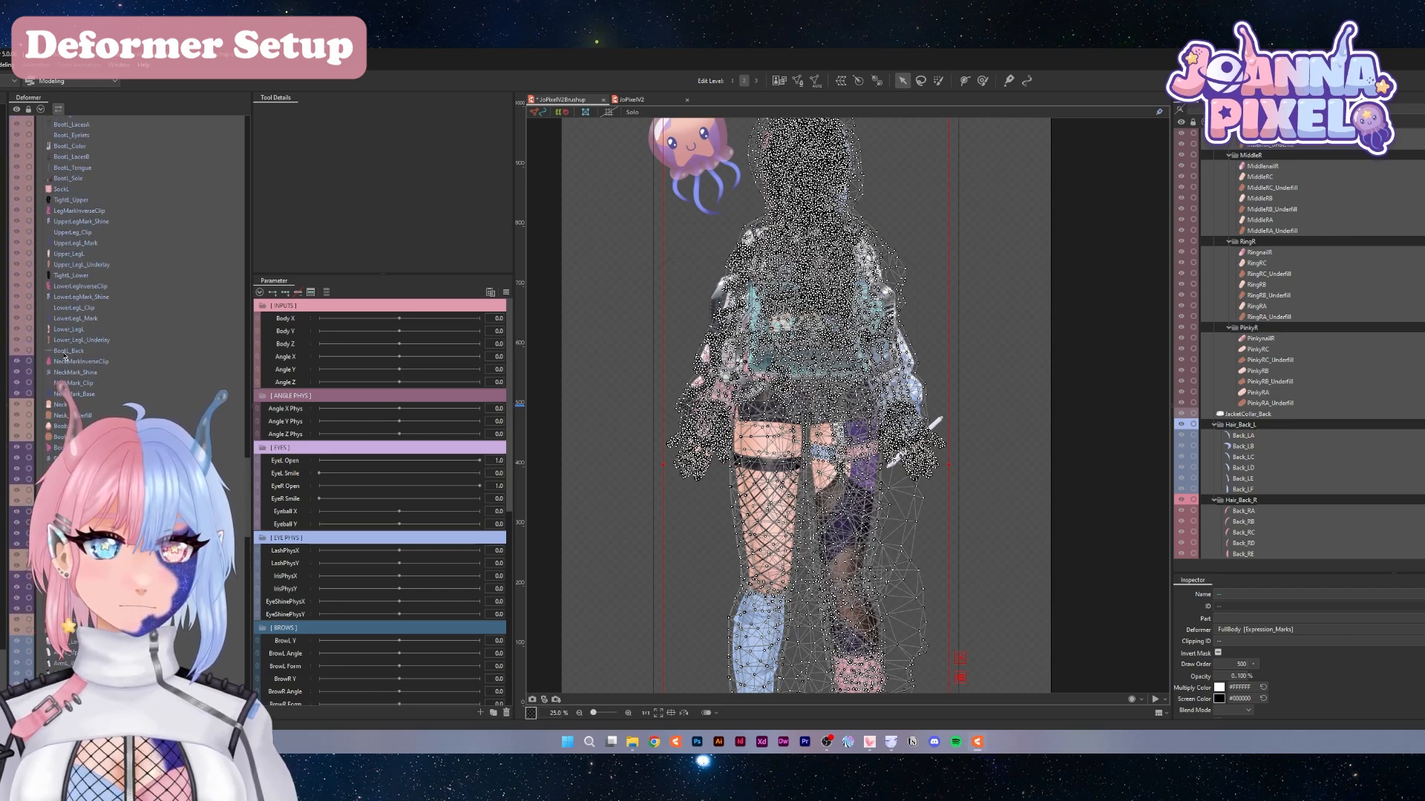
drag(67, 355, 66, 192)
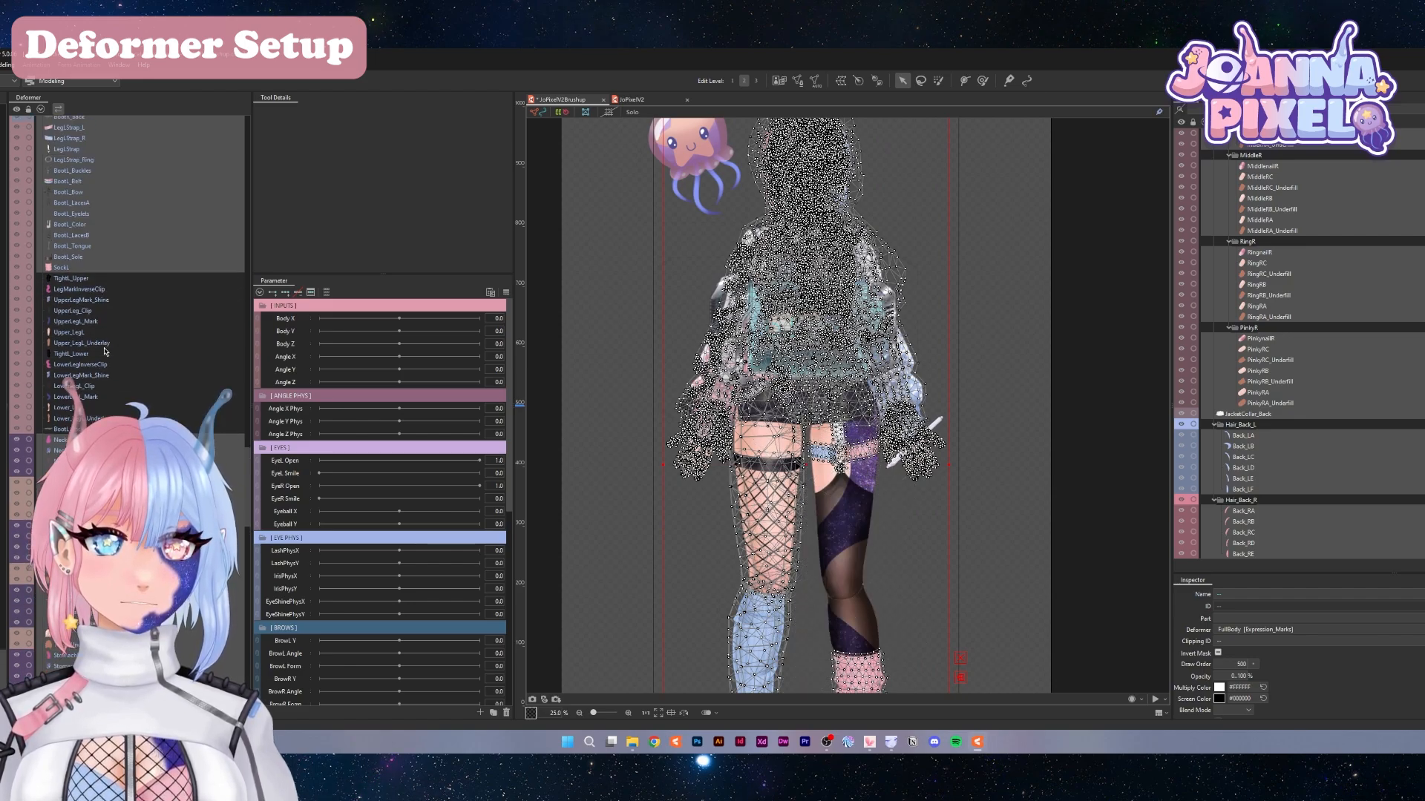
scroll(66, 296, up, 5)
drag(67, 392, 77, 324)
scroll(66, 245, up, 5)
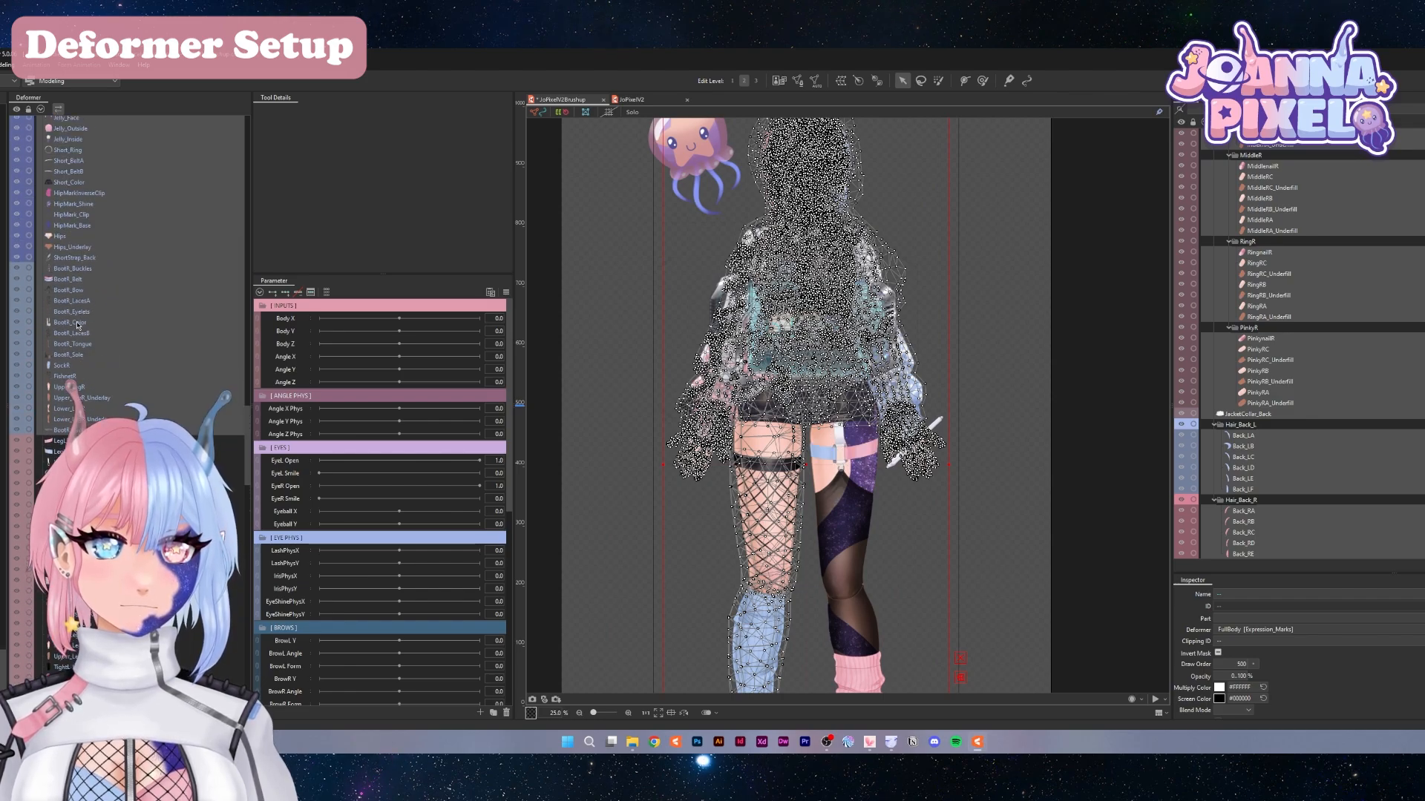
drag(67, 432, 79, 274)
scroll(110, 312, up, 4)
Remove the hip and shorts parts from the selection, from ShortStrap_Back up to ShortStrap_Ring, including the Jelly charm parts
ctrl+click(69, 414)
ctrl+click(69, 404)
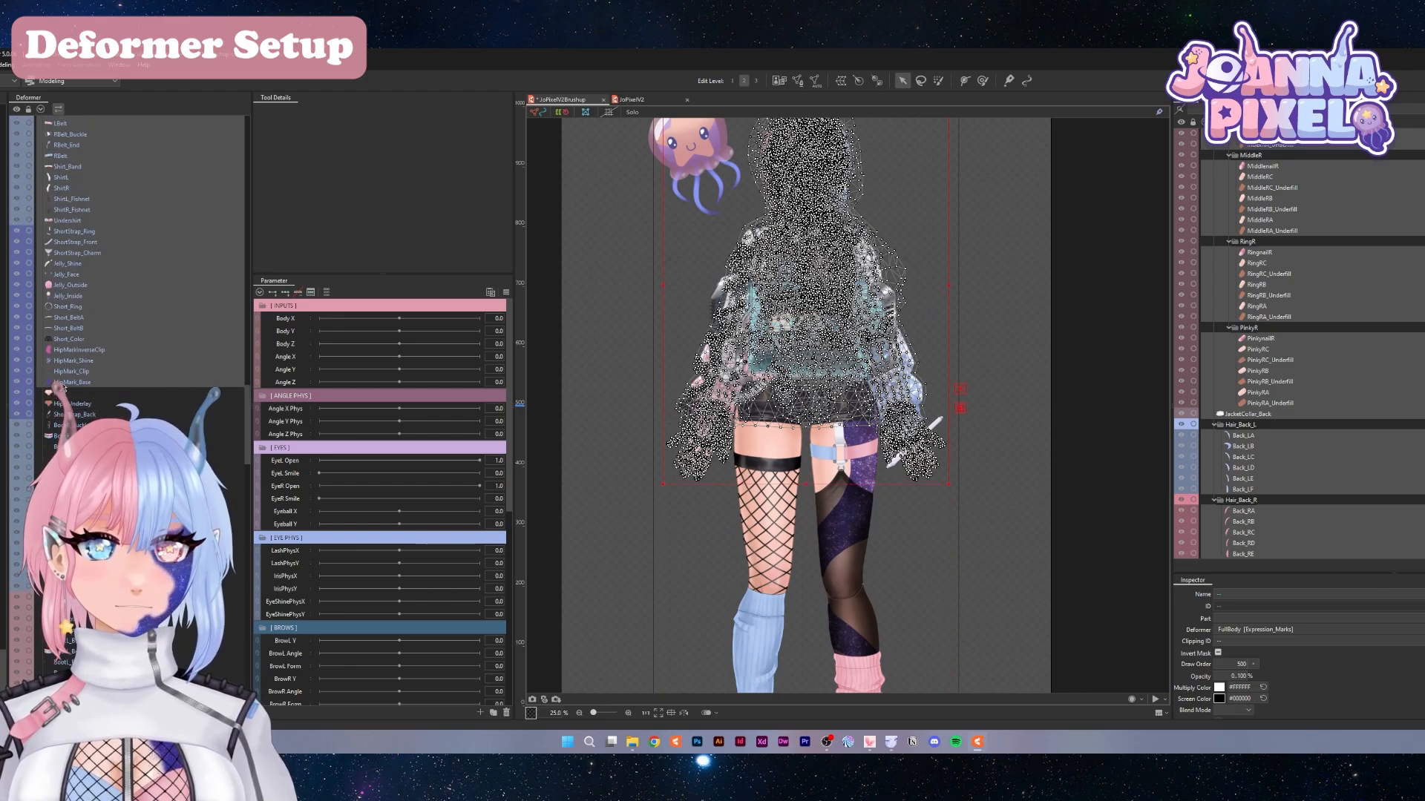
ctrl+click(67, 394)
ctrl+click(67, 383)
ctrl+click(67, 361)
ctrl+click(66, 339)
ctrl+click(66, 328)
ctrl+click(66, 317)
ctrl+click(67, 307)
ctrl+click(67, 295)
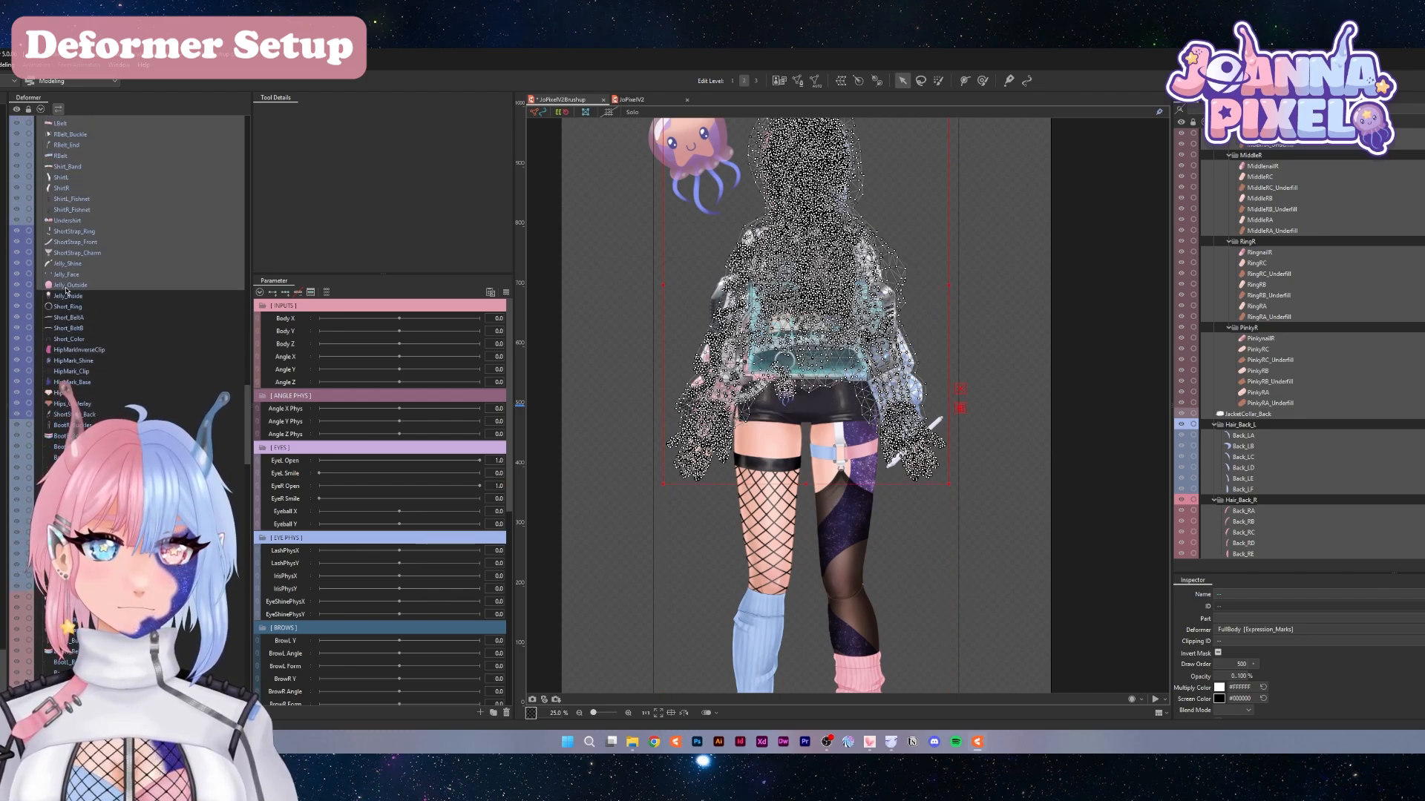
ctrl+click(68, 285)
ctrl+click(68, 274)
ctrl+click(69, 263)
ctrl+click(68, 252)
ctrl+click(69, 242)
ctrl+click(69, 231)
Check the whole deformer list and the canvas for which FullBody parts are still selected
drag(755, 293, 672, 317)
scroll(374, 429, down, 1)
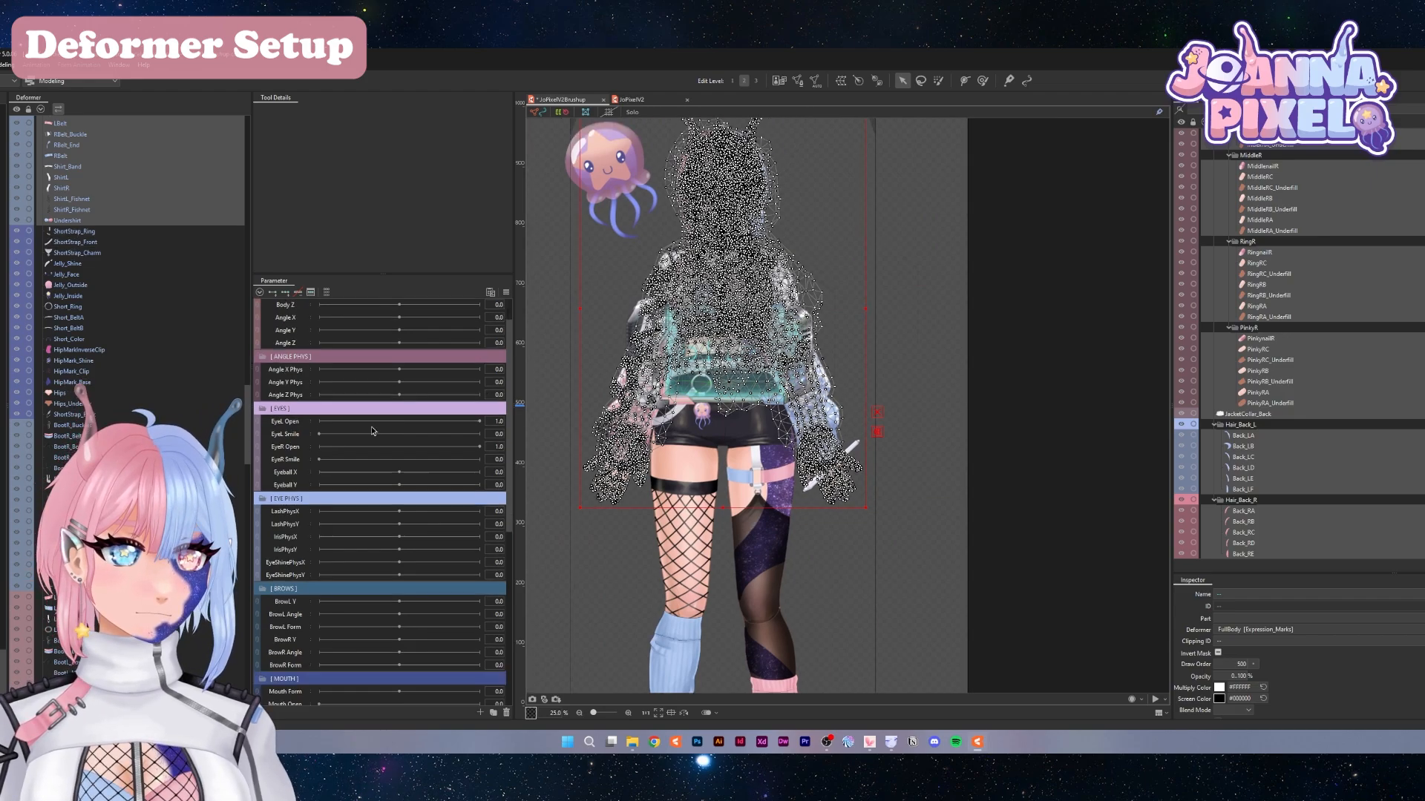
scroll(170, 438, down, 20)
scroll(126, 400, up, 10)
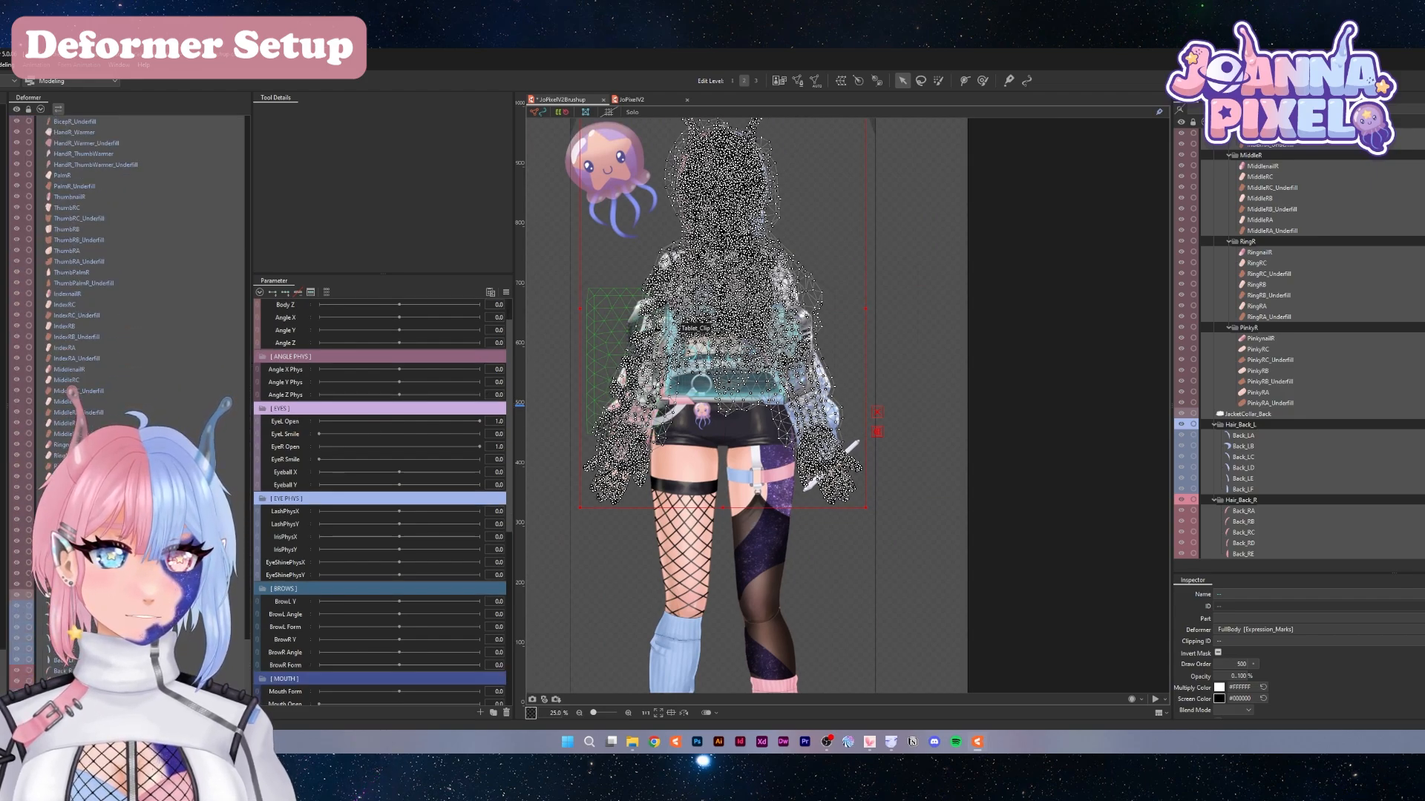
scroll(126, 400, up, 15)
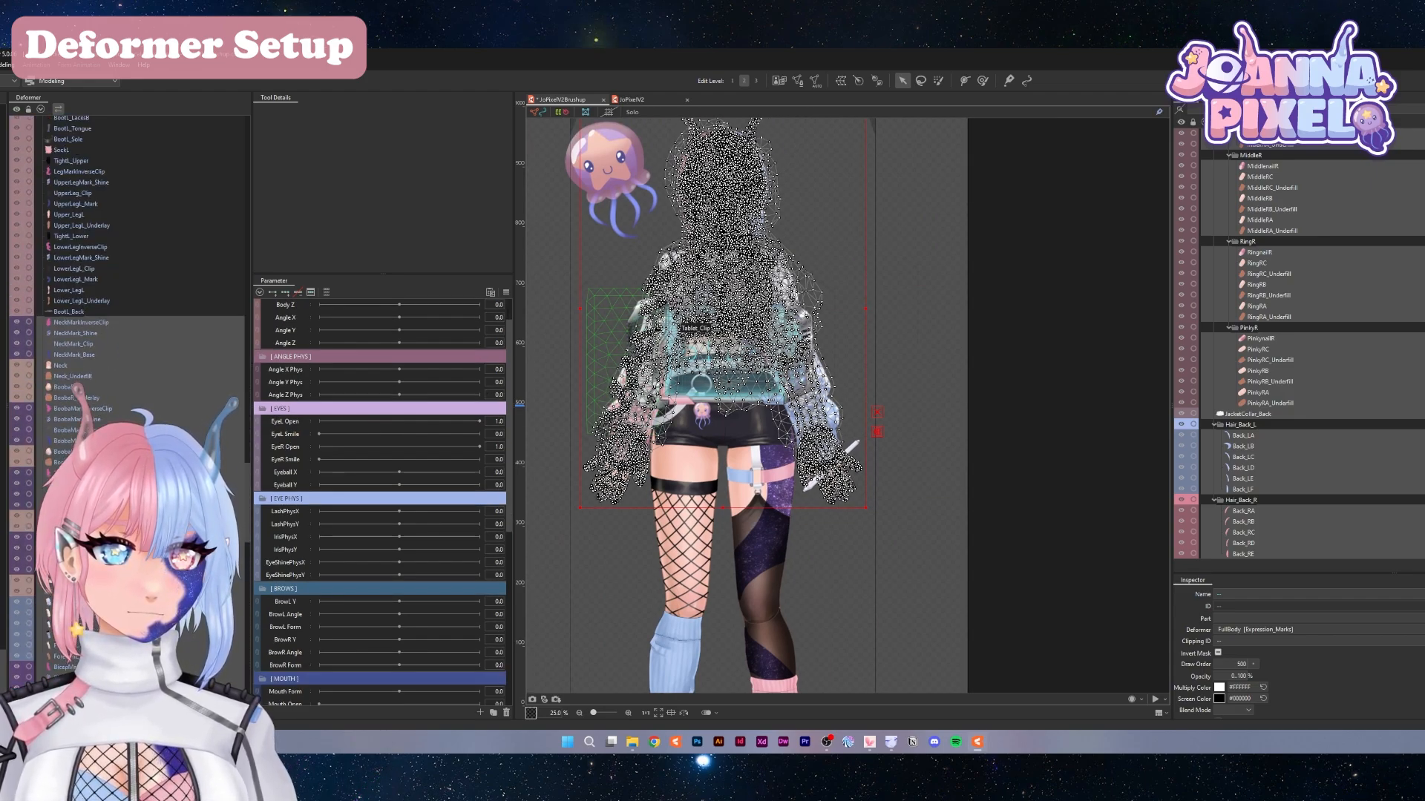
scroll(126, 401, up, 15)
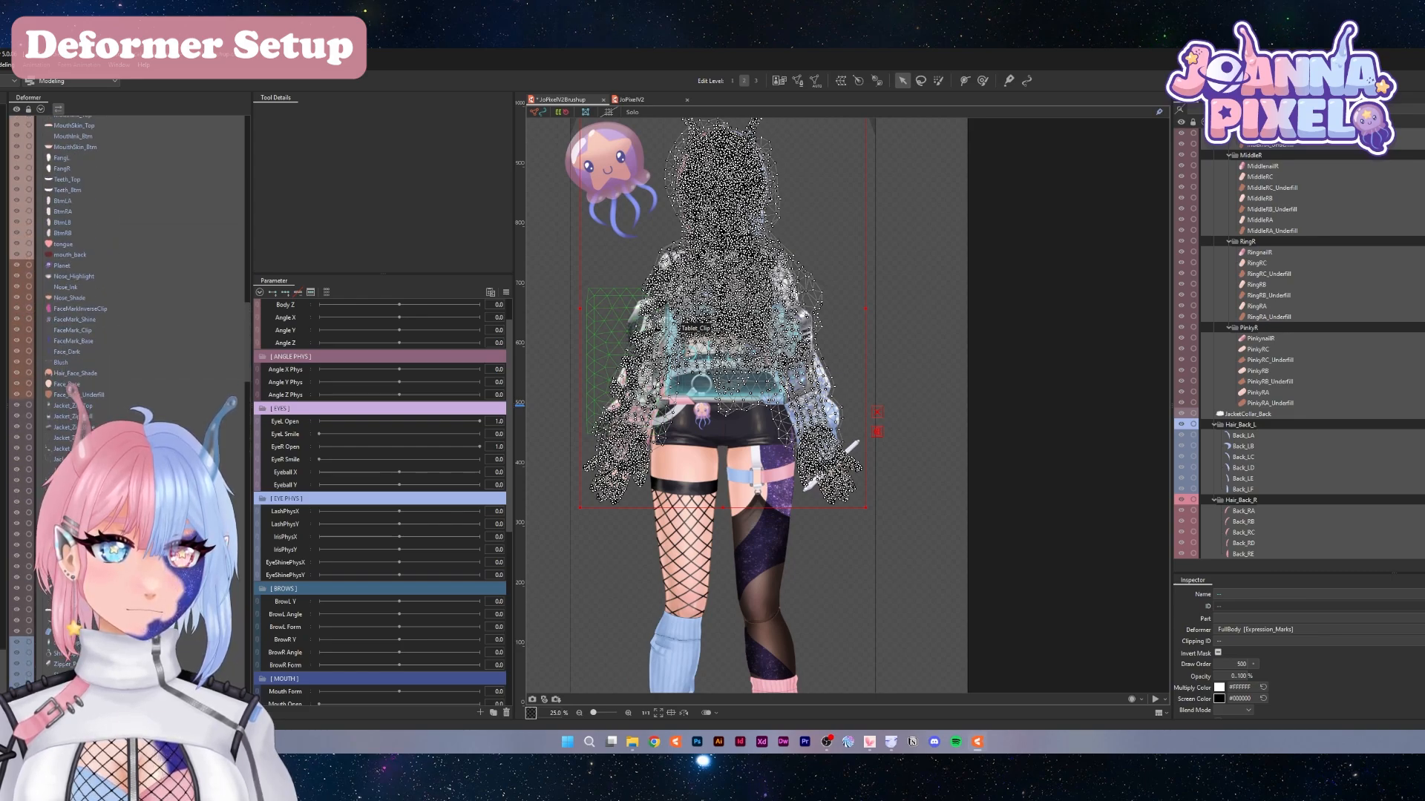
scroll(126, 401, up, 15)
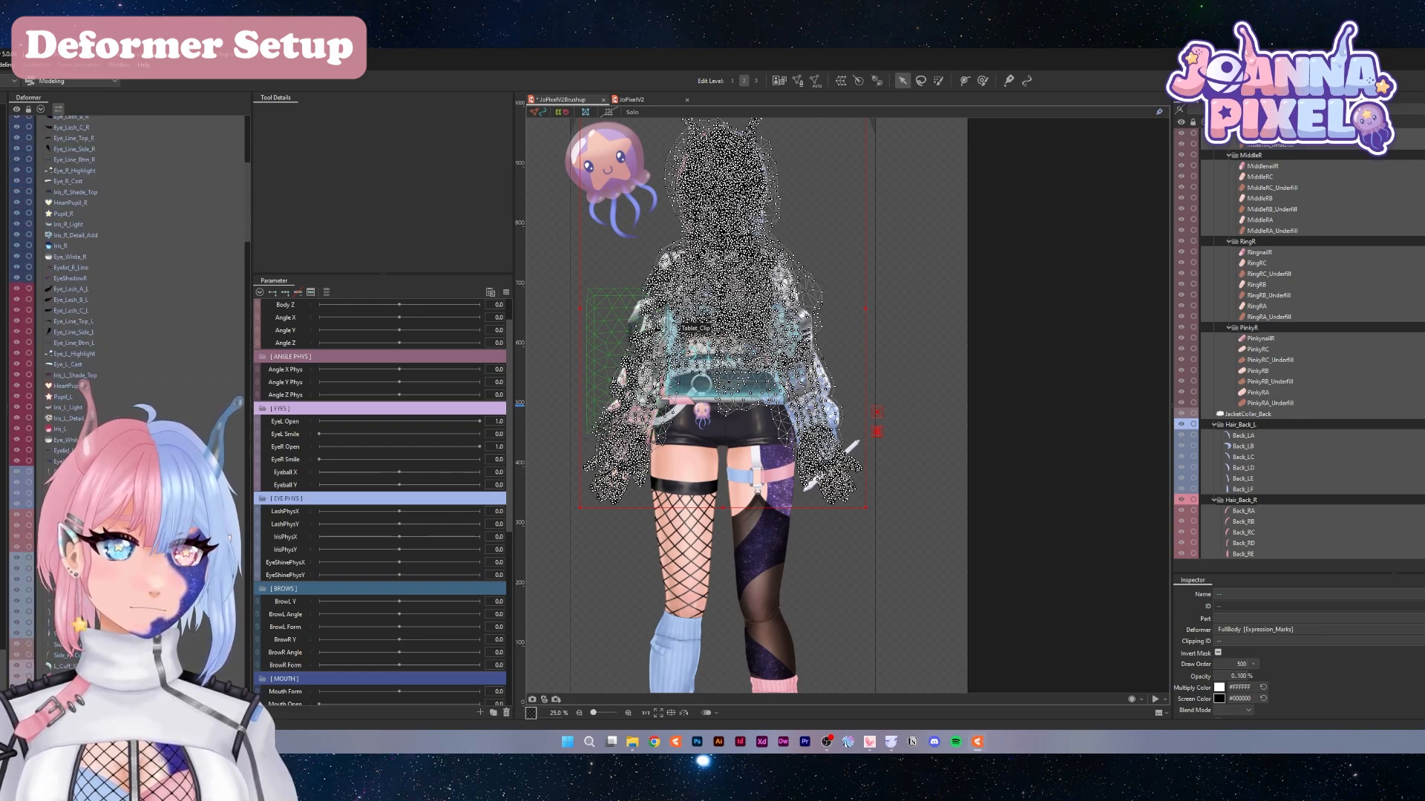
scroll(126, 401, up, 5)
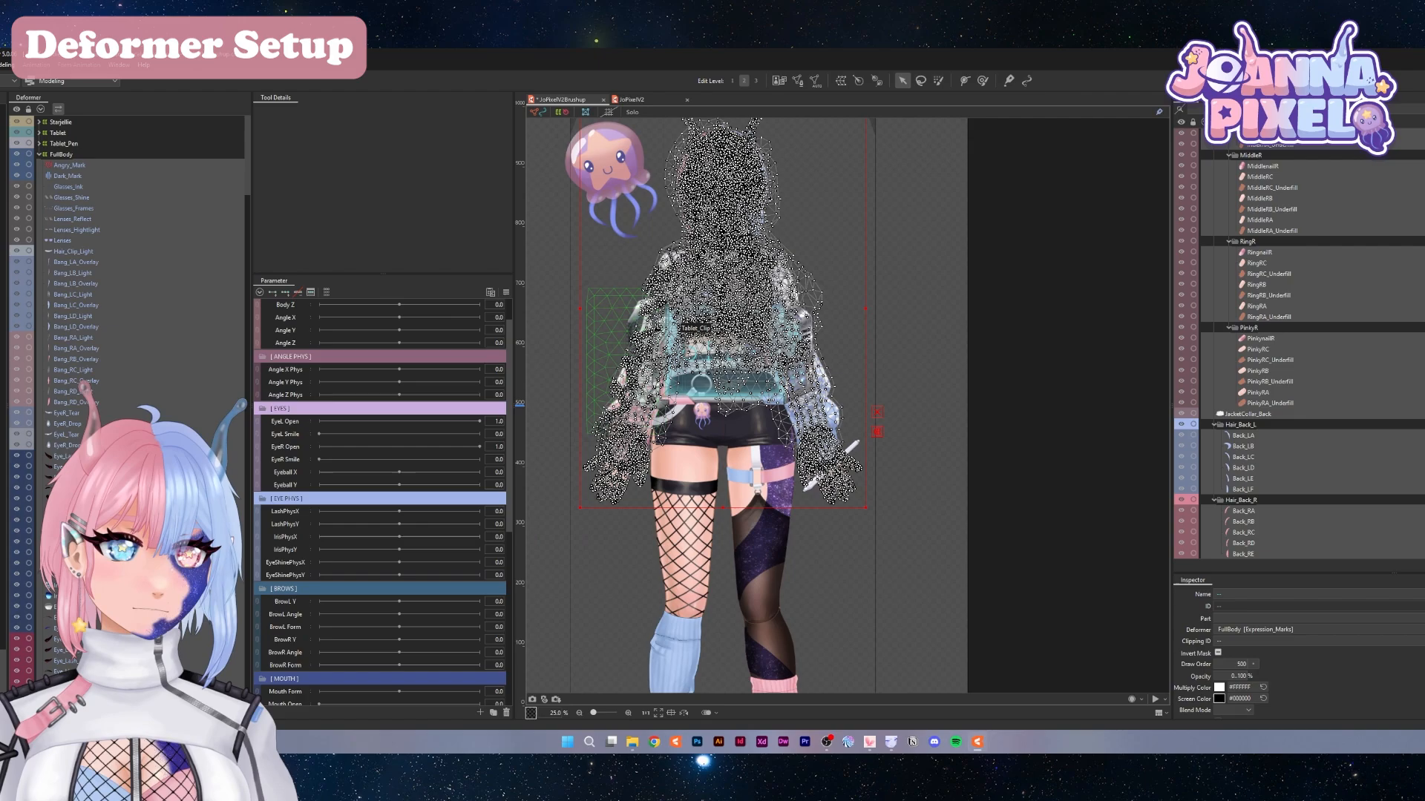
scroll(783, 623, down, 4)
scroll(887, 563, up, 2)
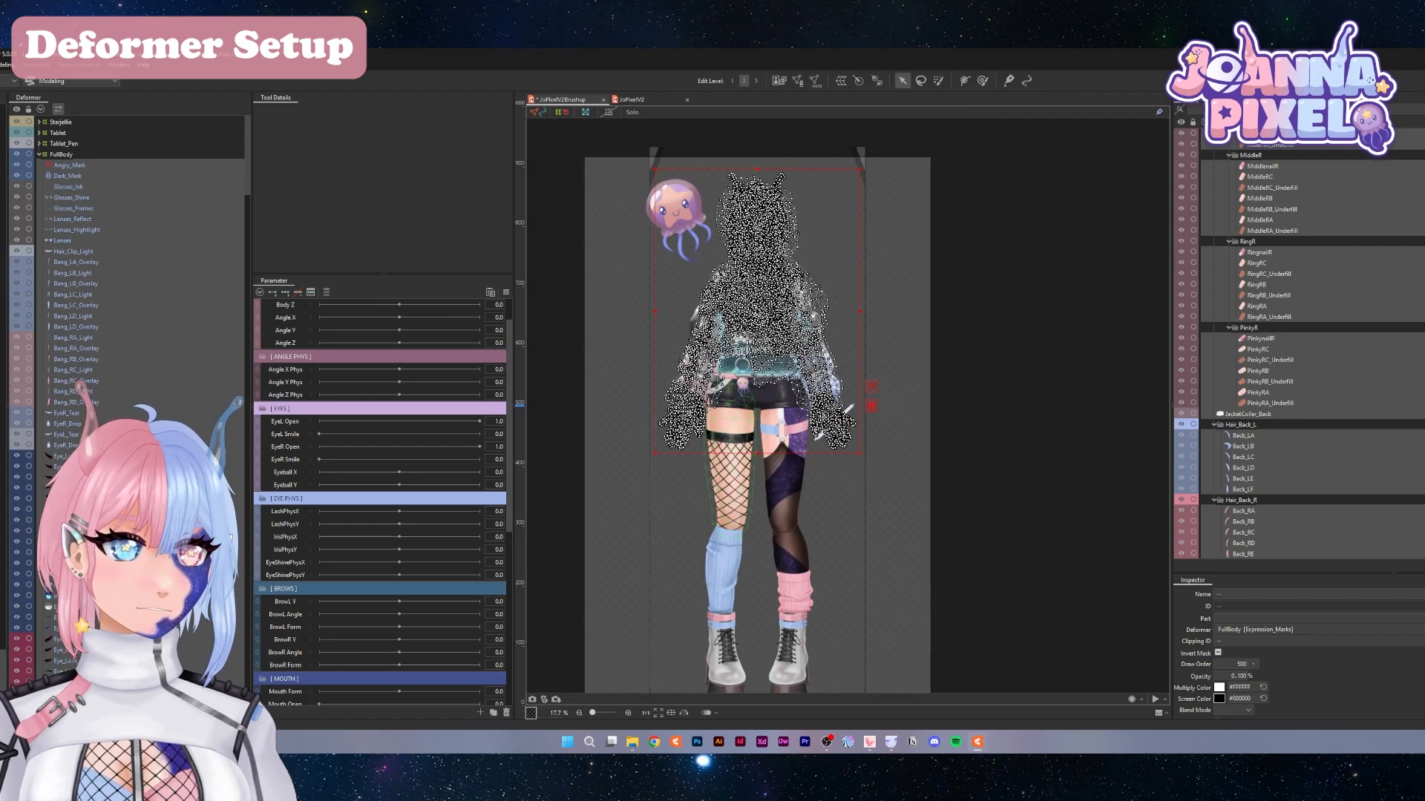
Create a warp deformer named UpperBody as parent of the selected upper-body parts
click(841, 80)
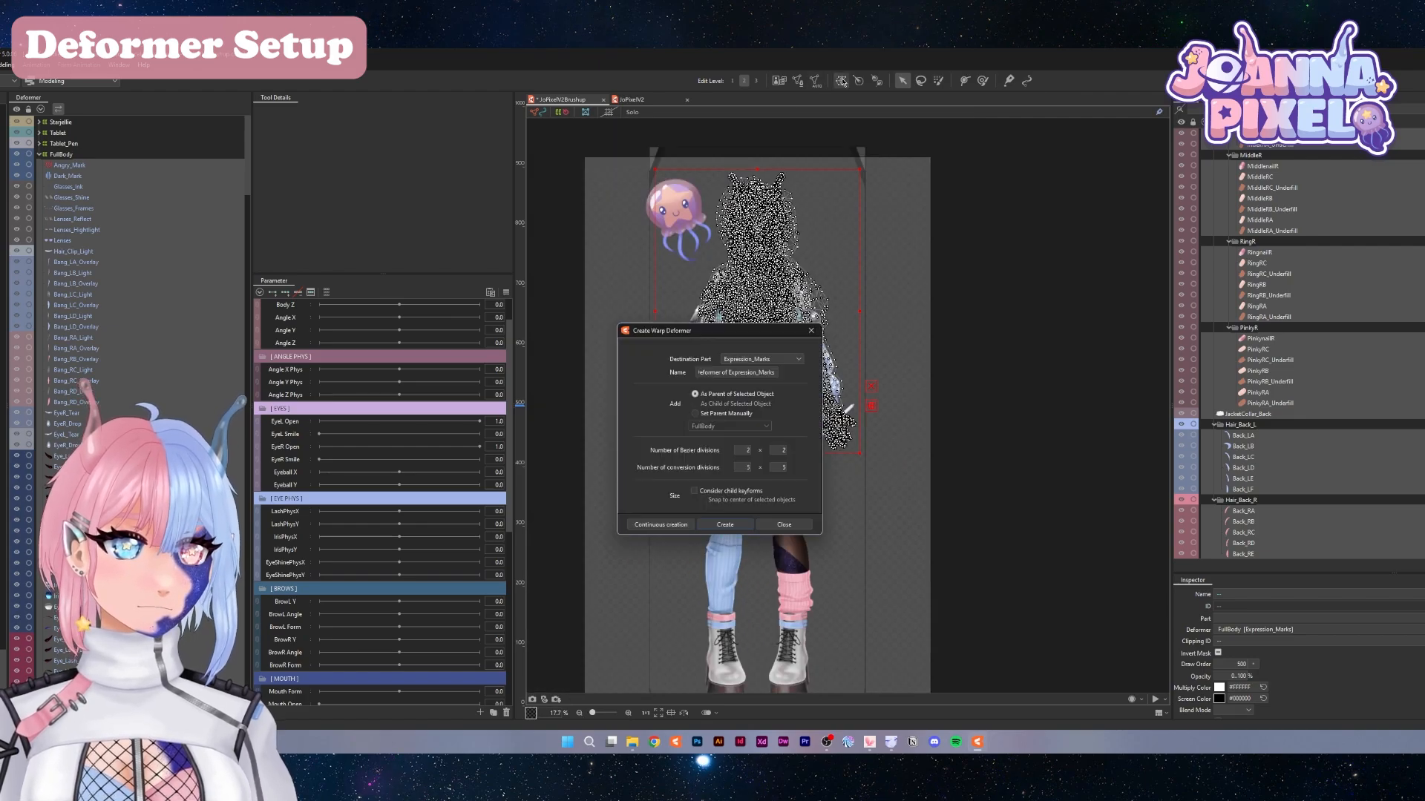
triple_click(751, 373)
text(Upper)
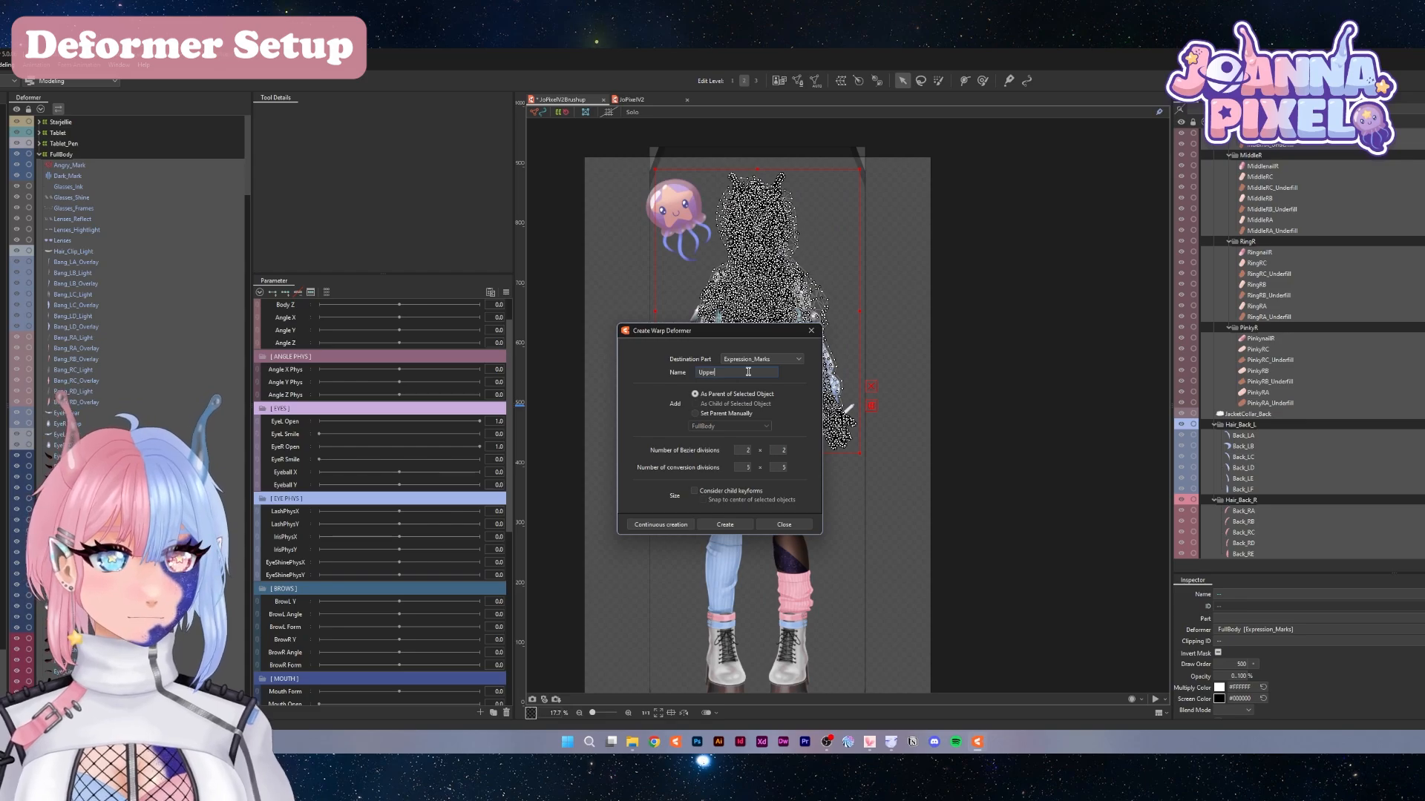
text(Body)
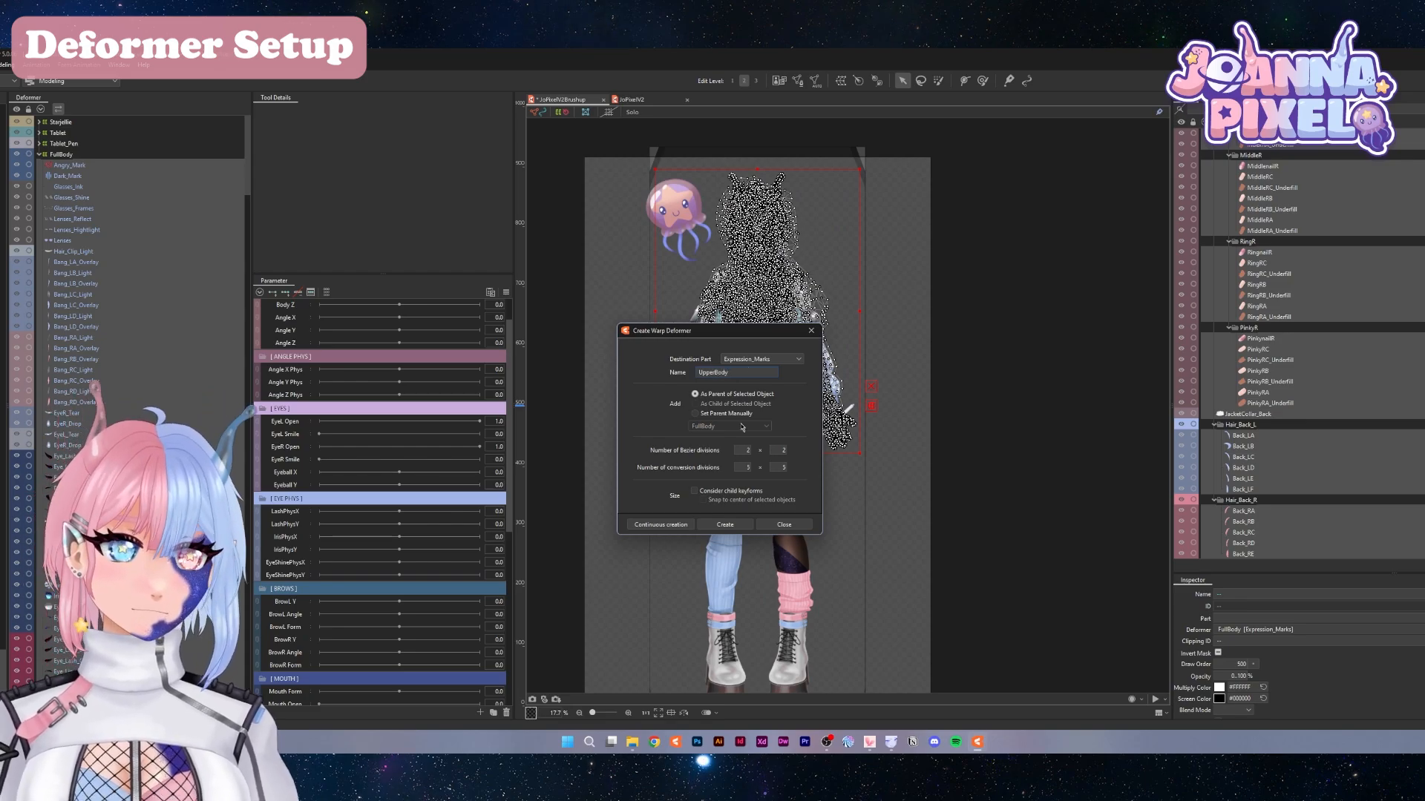
click(725, 525)
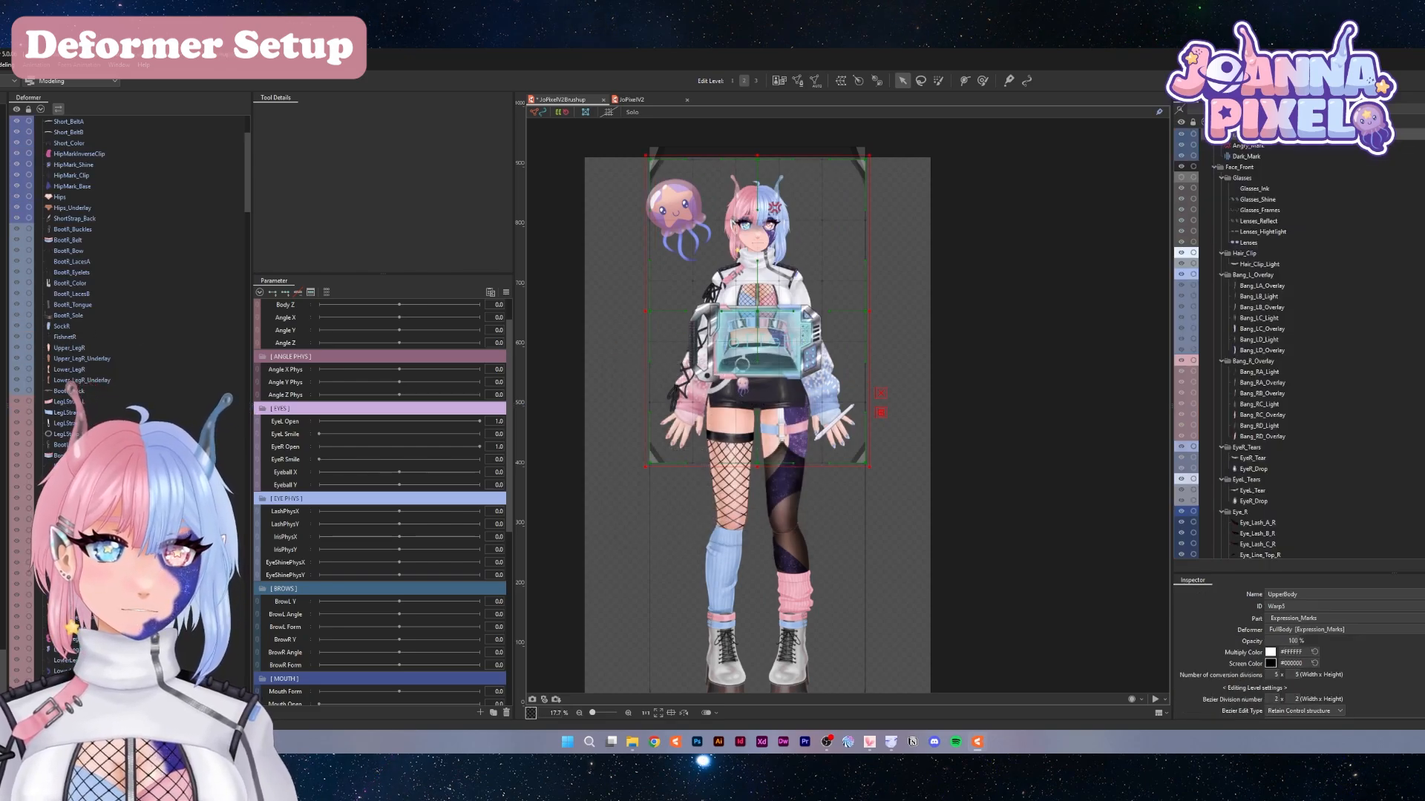
Select the hip, shorts and leg parts on the canvas and create a warp deformer named LowerBody as their parent
click(793, 612)
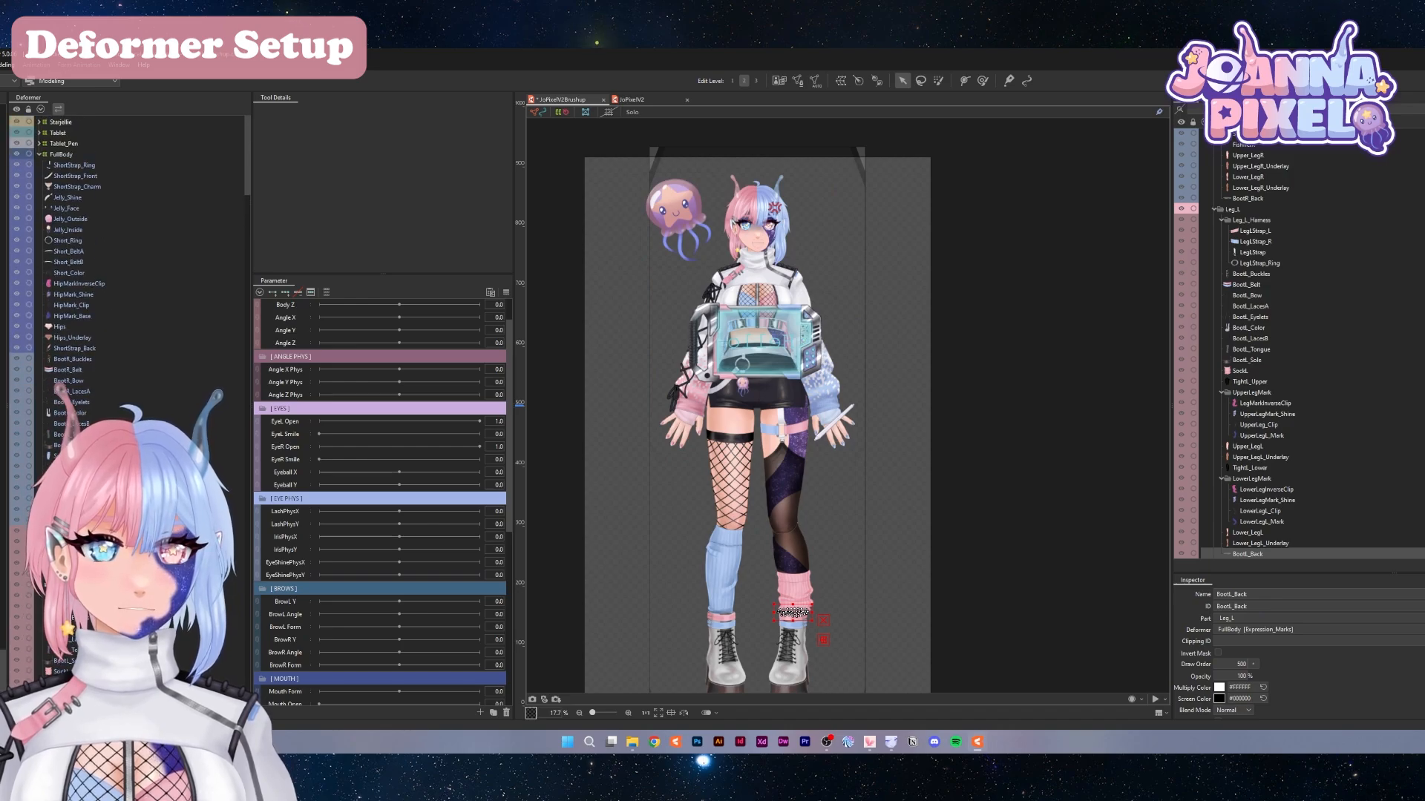
drag(690, 401, 846, 690)
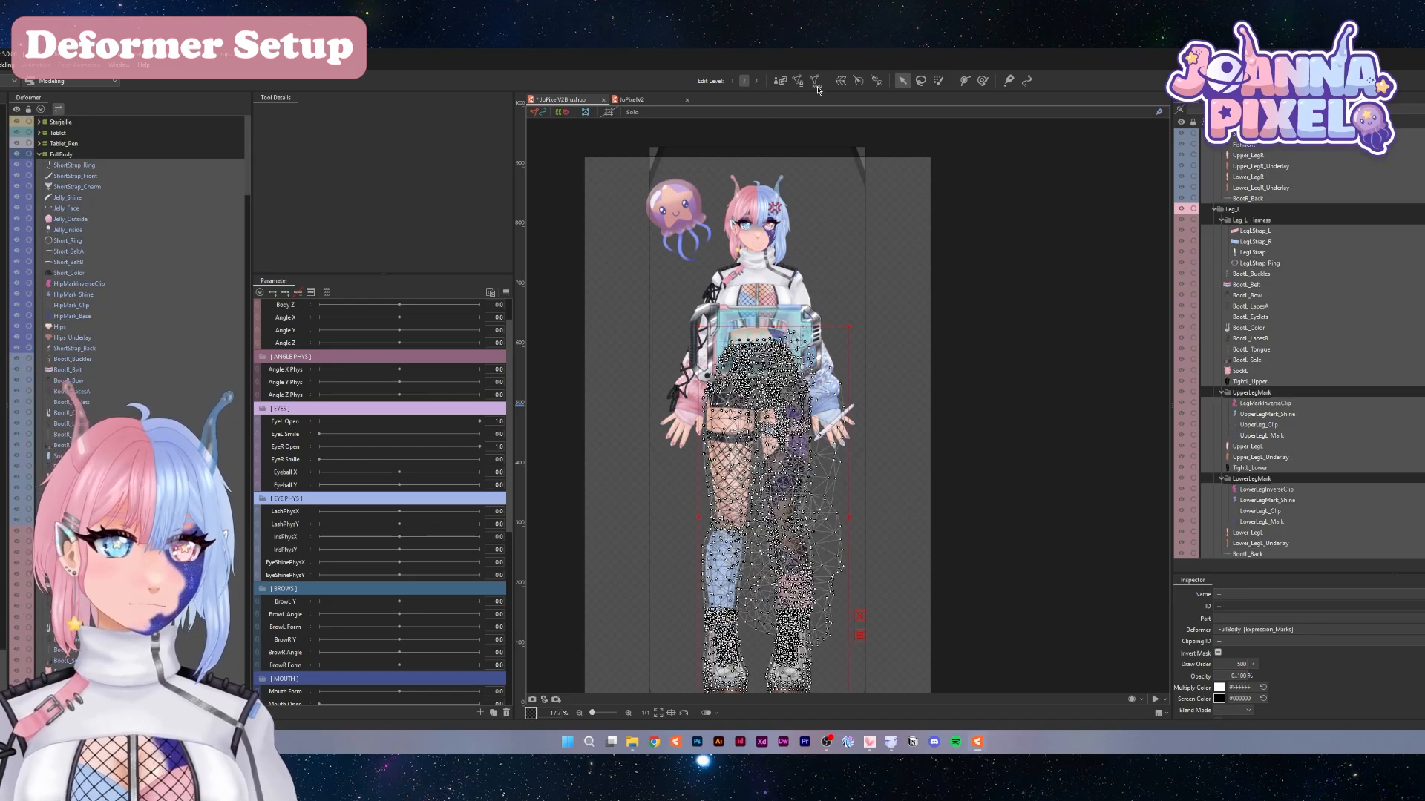
click(841, 82)
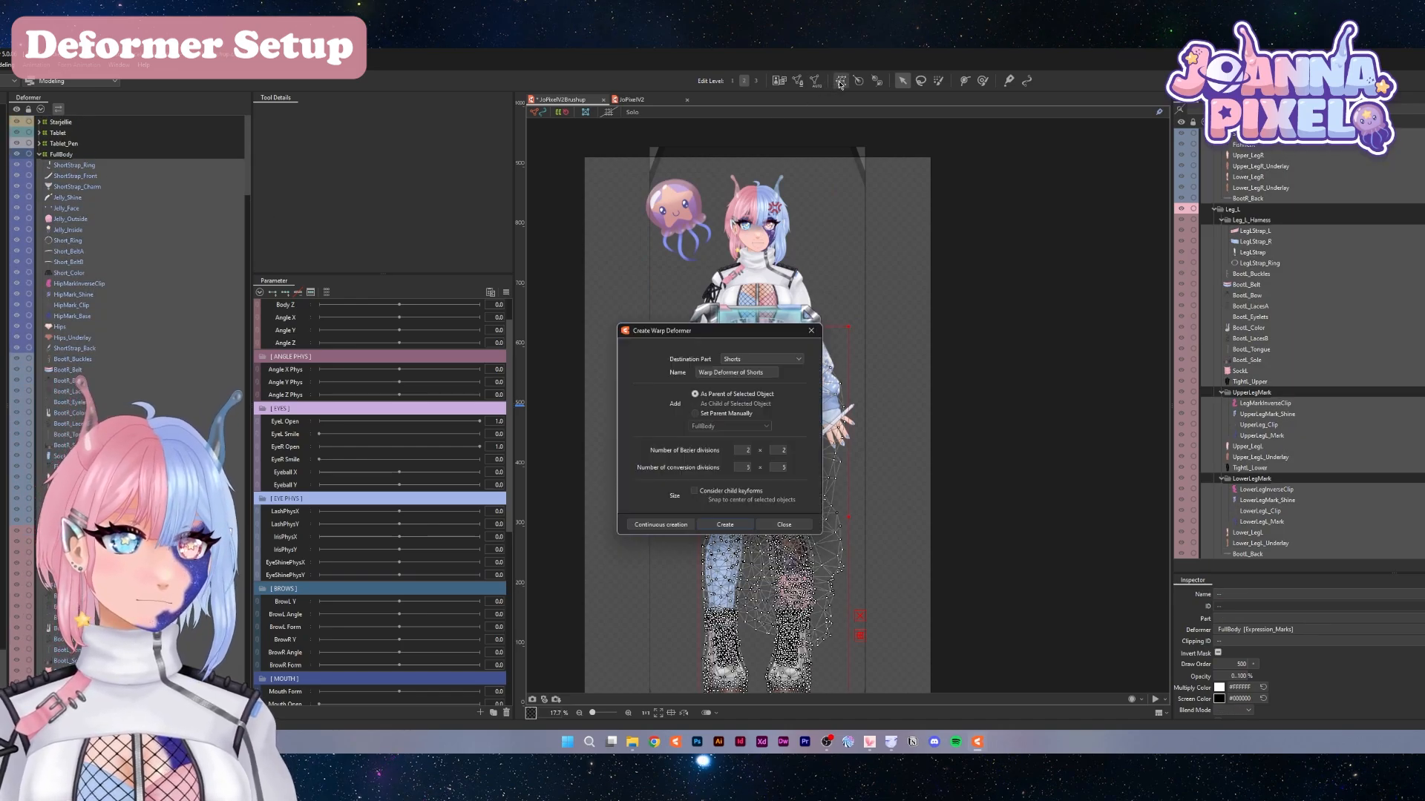
triple_click(741, 372)
text(Low)
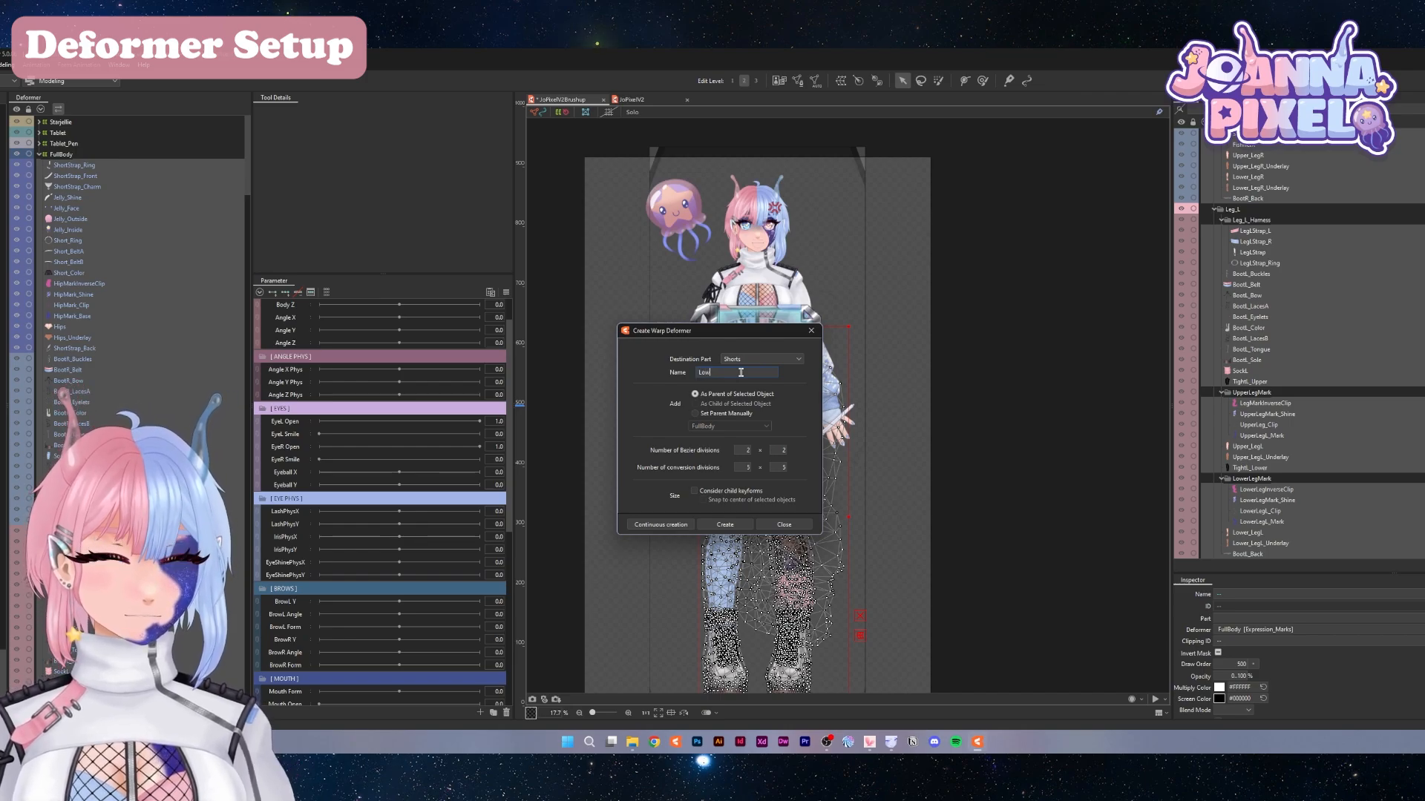
text(erBody)
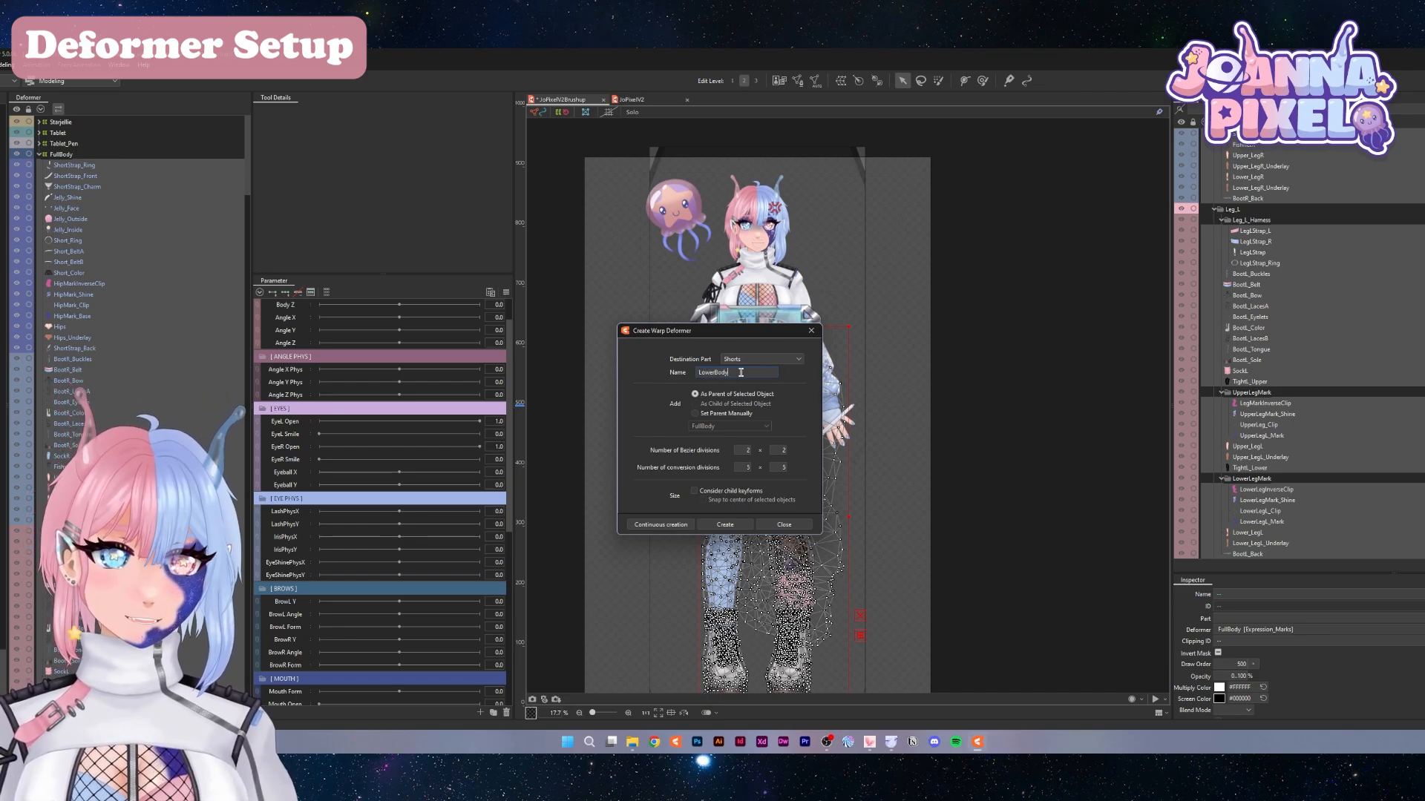
click(724, 524)
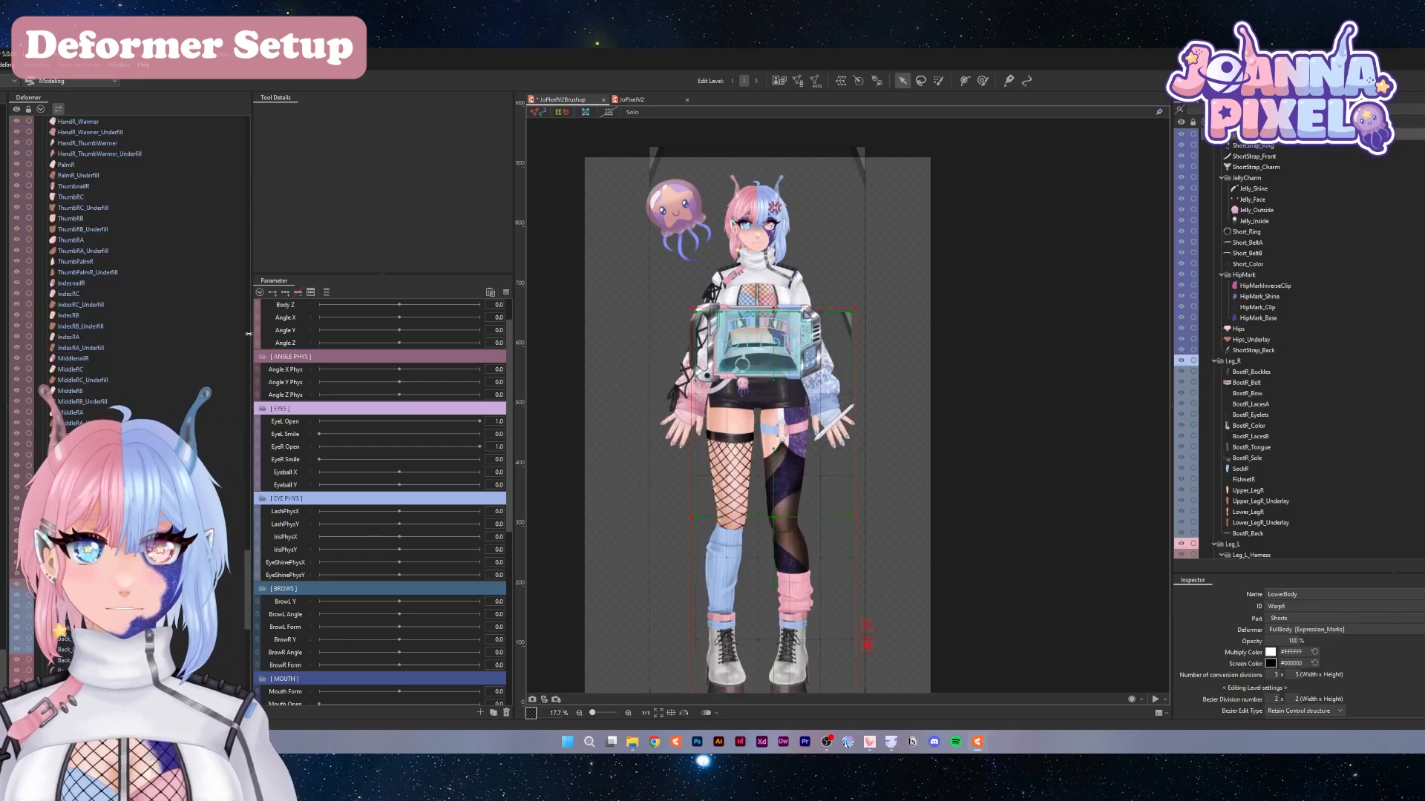
Select the head parts under UpperBody, from Angry_Mark down through the face base parts
scroll(143, 333, down, 15)
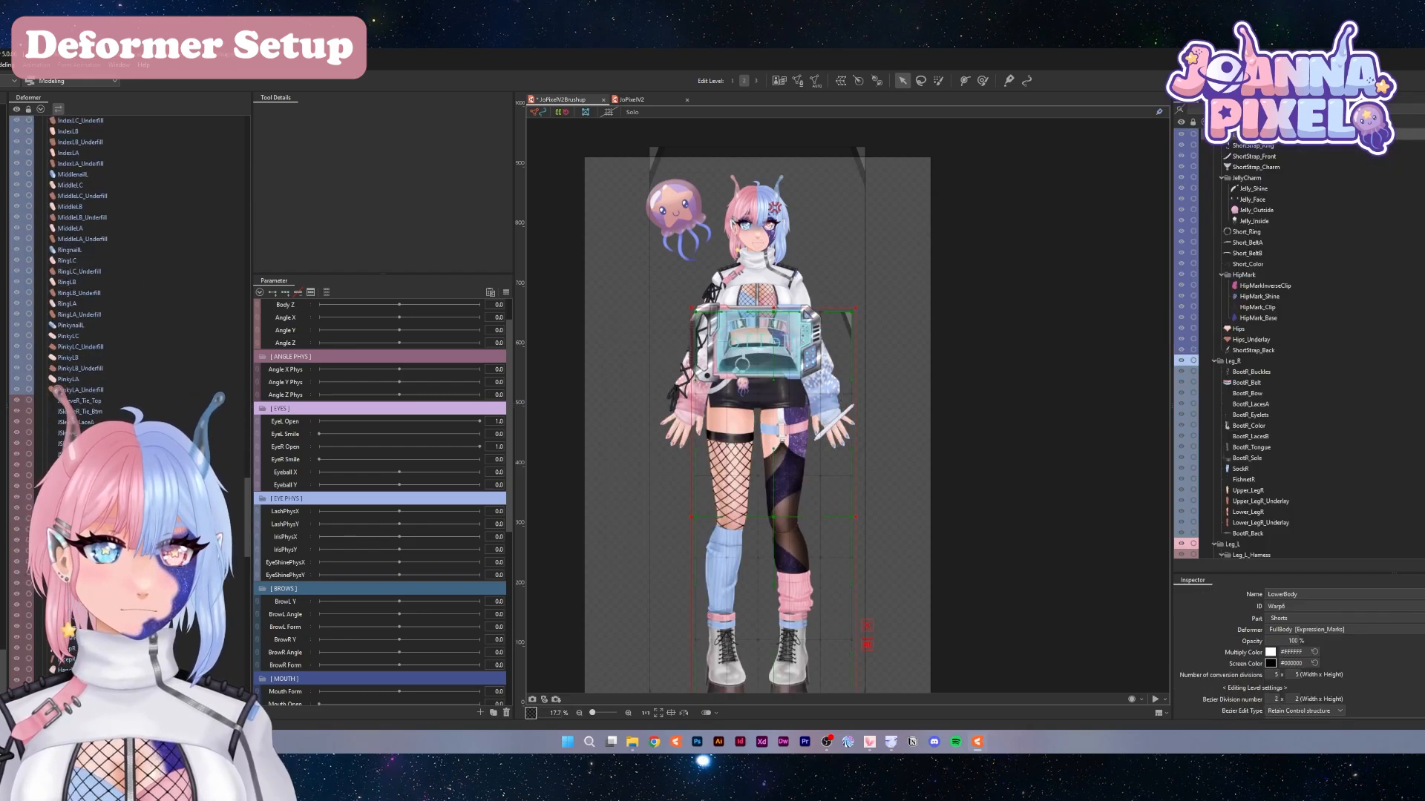
scroll(127, 334, down, 15)
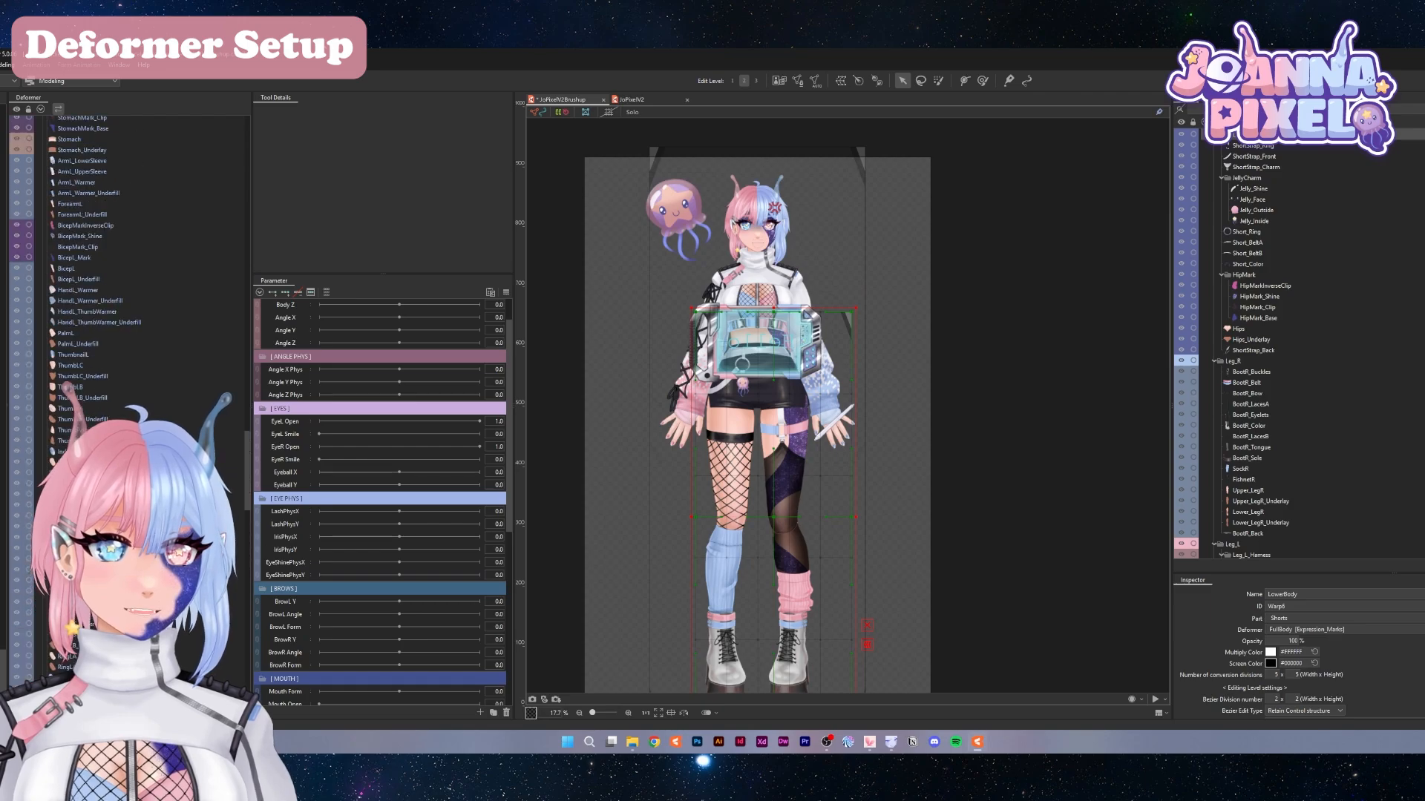
scroll(126, 334, down, 15)
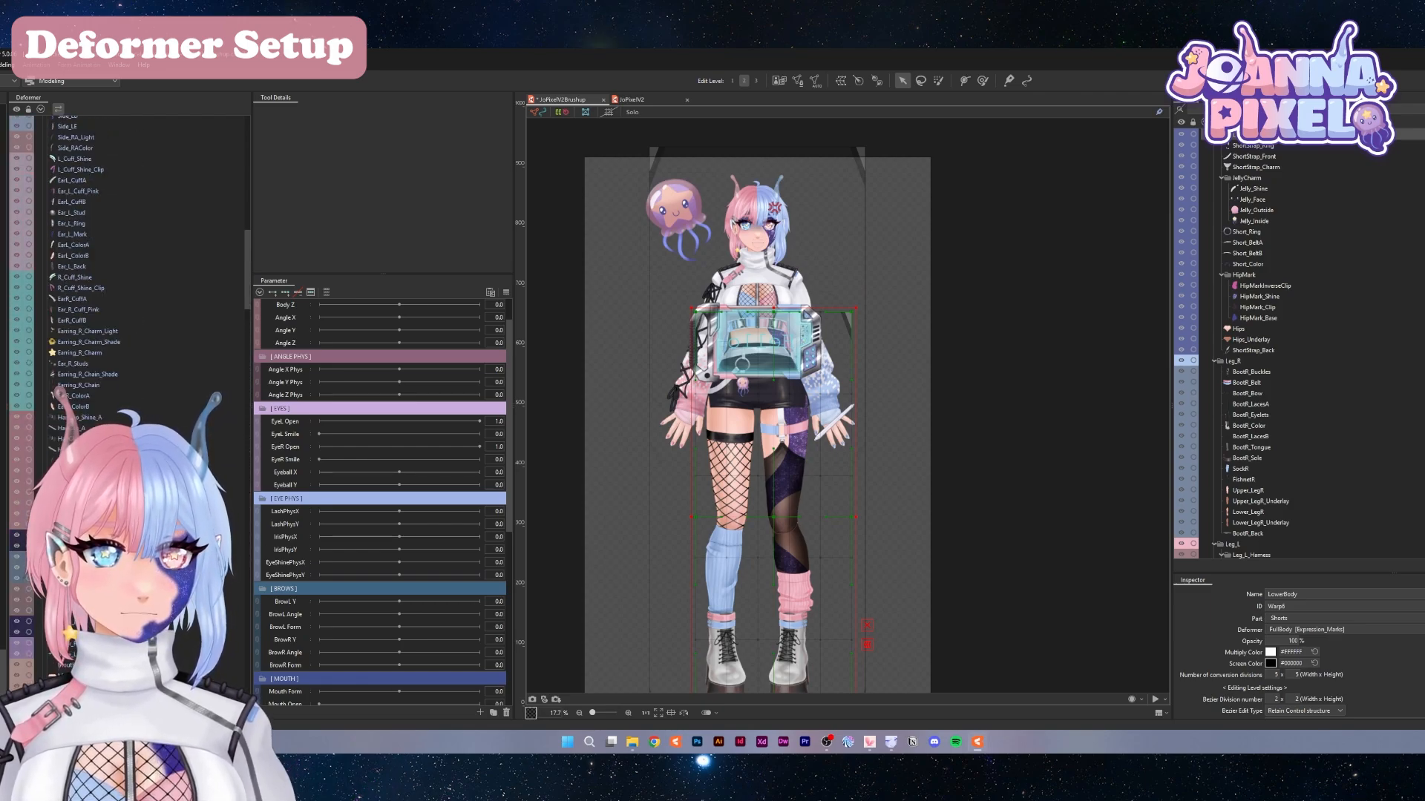
scroll(126, 223, up, 20)
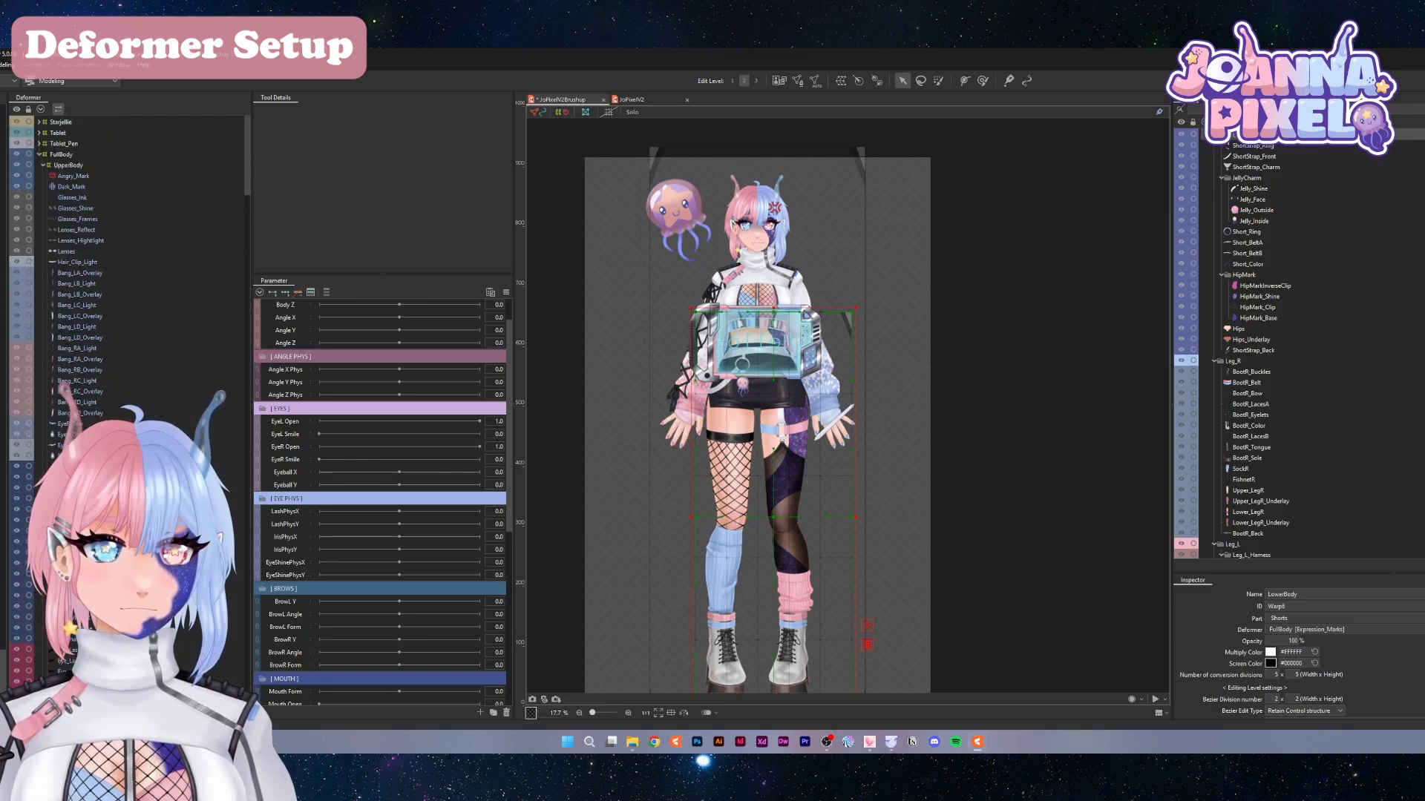
click(73, 176)
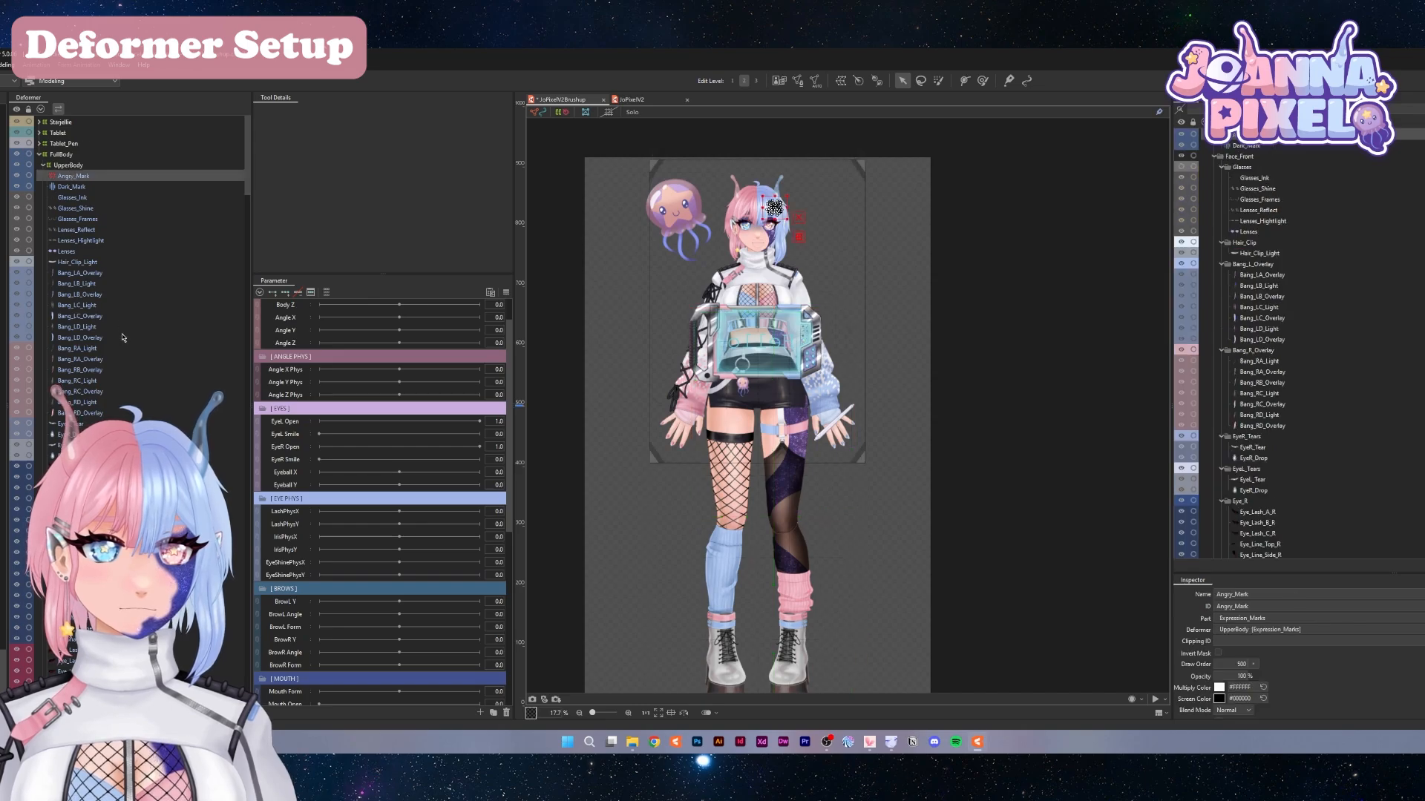
scroll(118, 333, down, 12)
scroll(118, 377, down, 10)
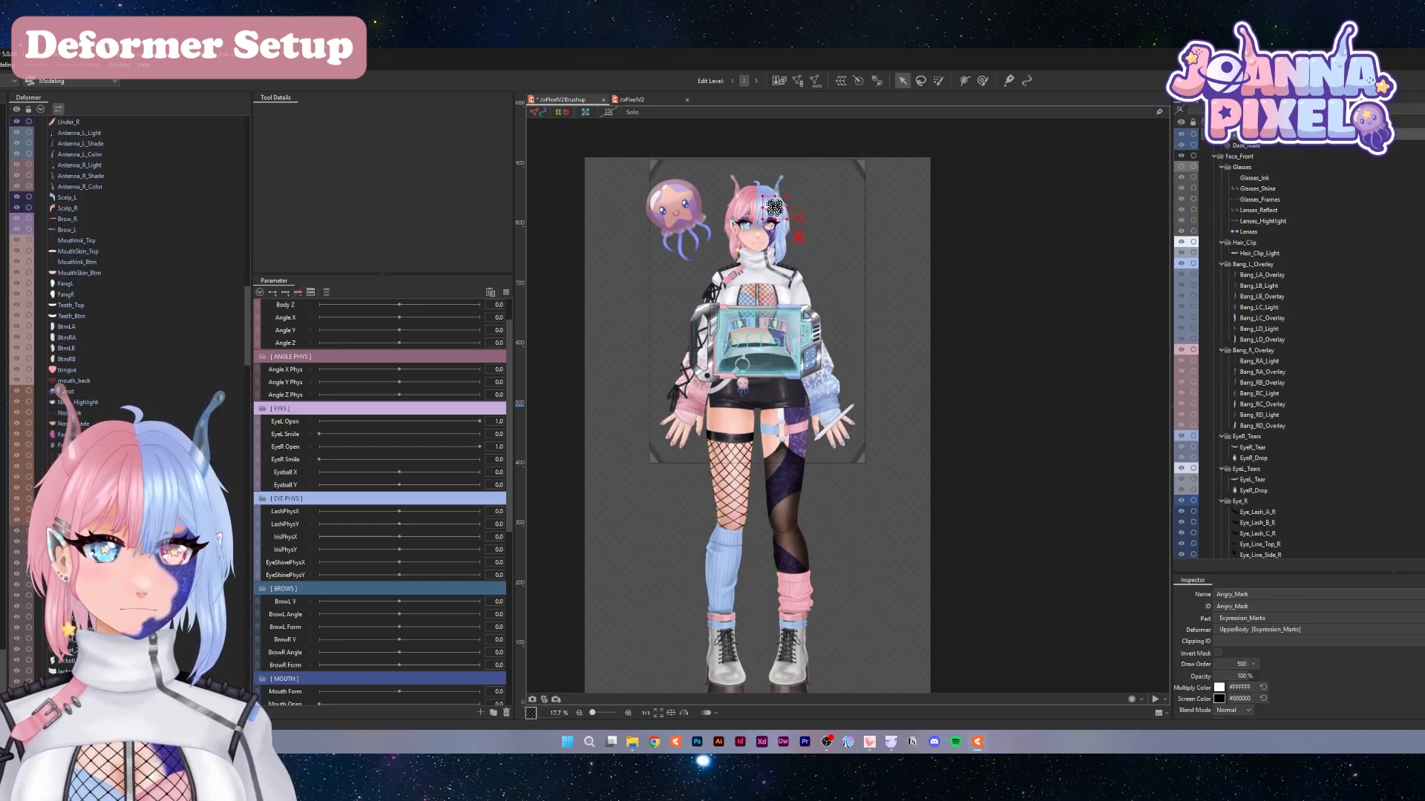
scroll(112, 391, down, 3)
shift+click(112, 391)
Add the left and right back hair parts, starting at Back_LA, to the head selection
scroll(126, 334, down, 10)
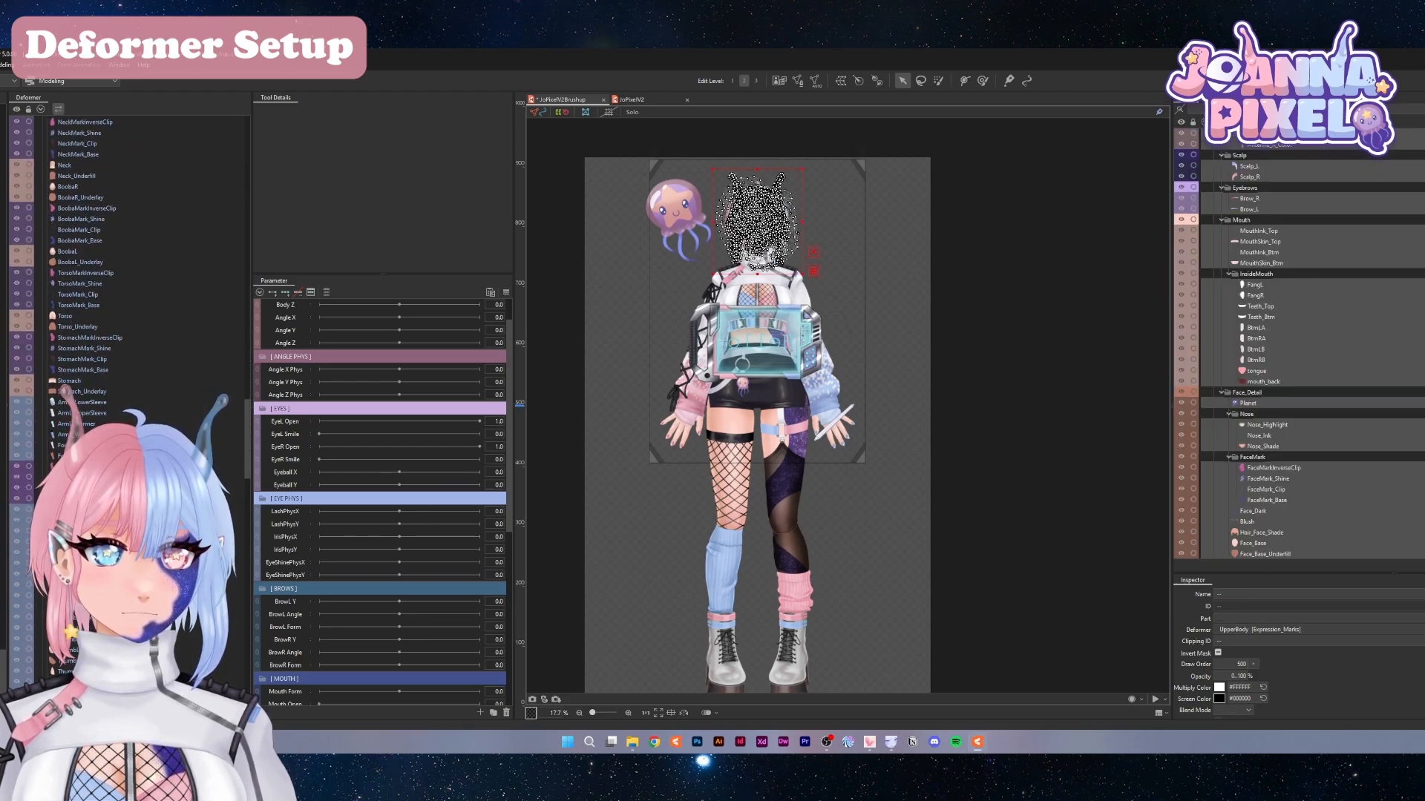
scroll(126, 334, down, 10)
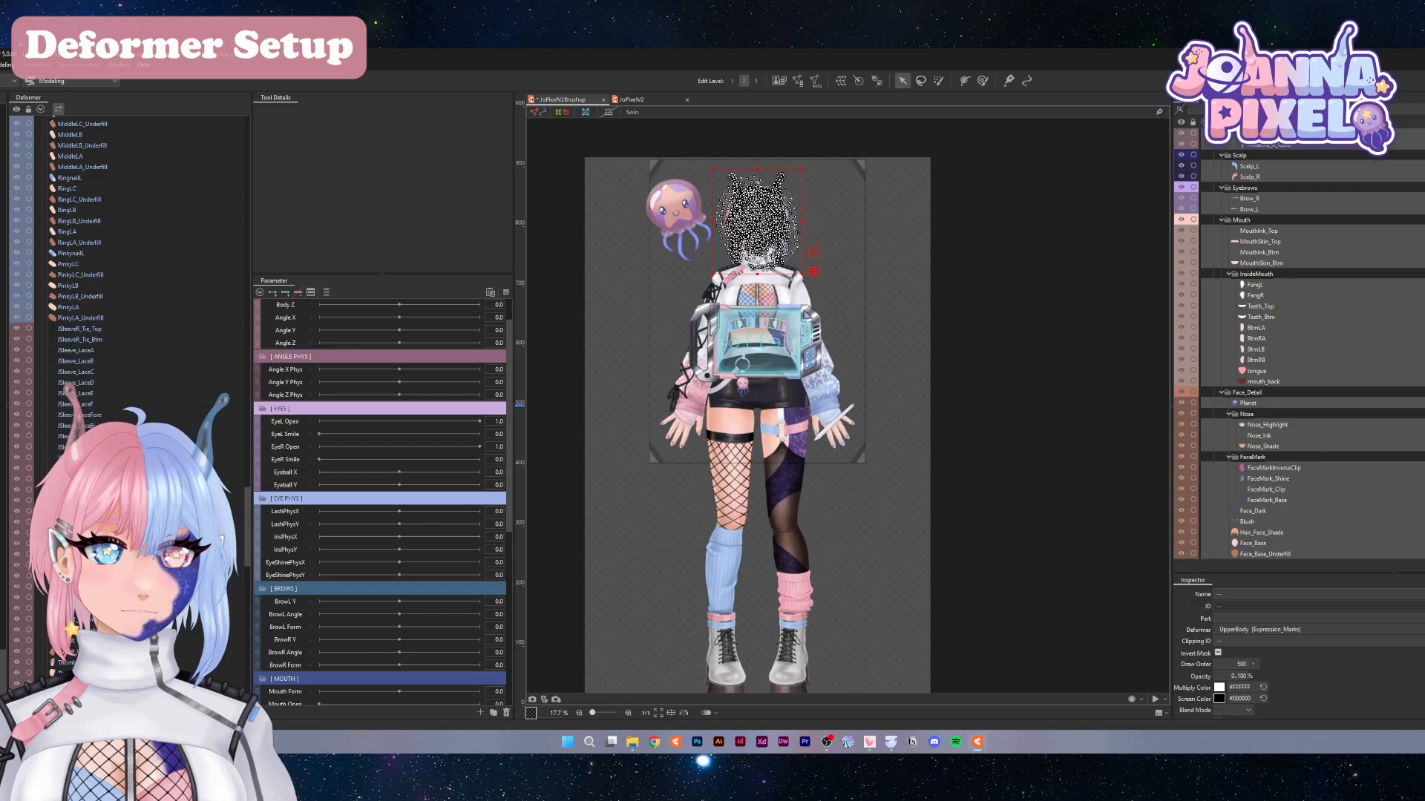
scroll(126, 296, up, 3)
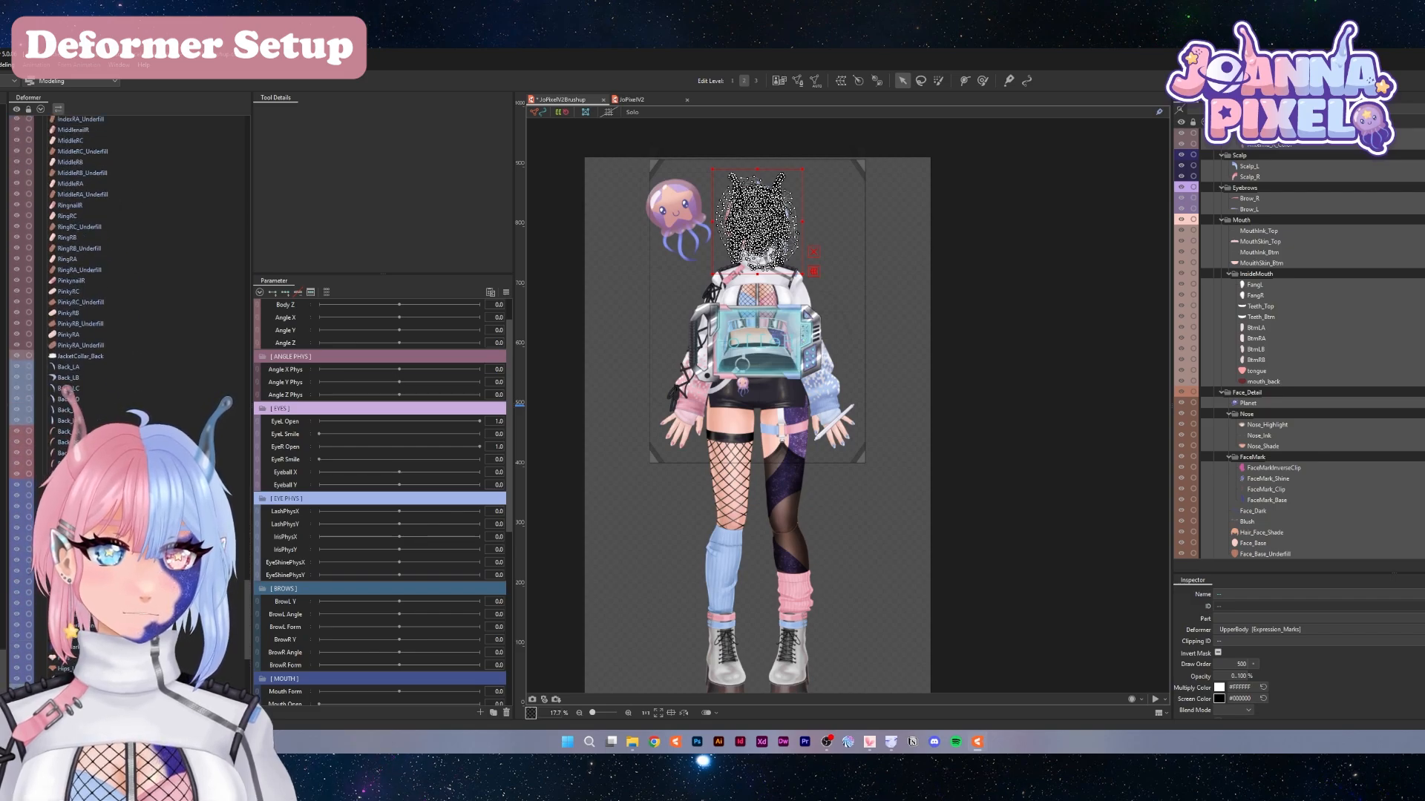
drag(74, 368, 63, 475)
Create a warp deformer named Head as parent of the selected head parts
click(841, 81)
triple_click(709, 371)
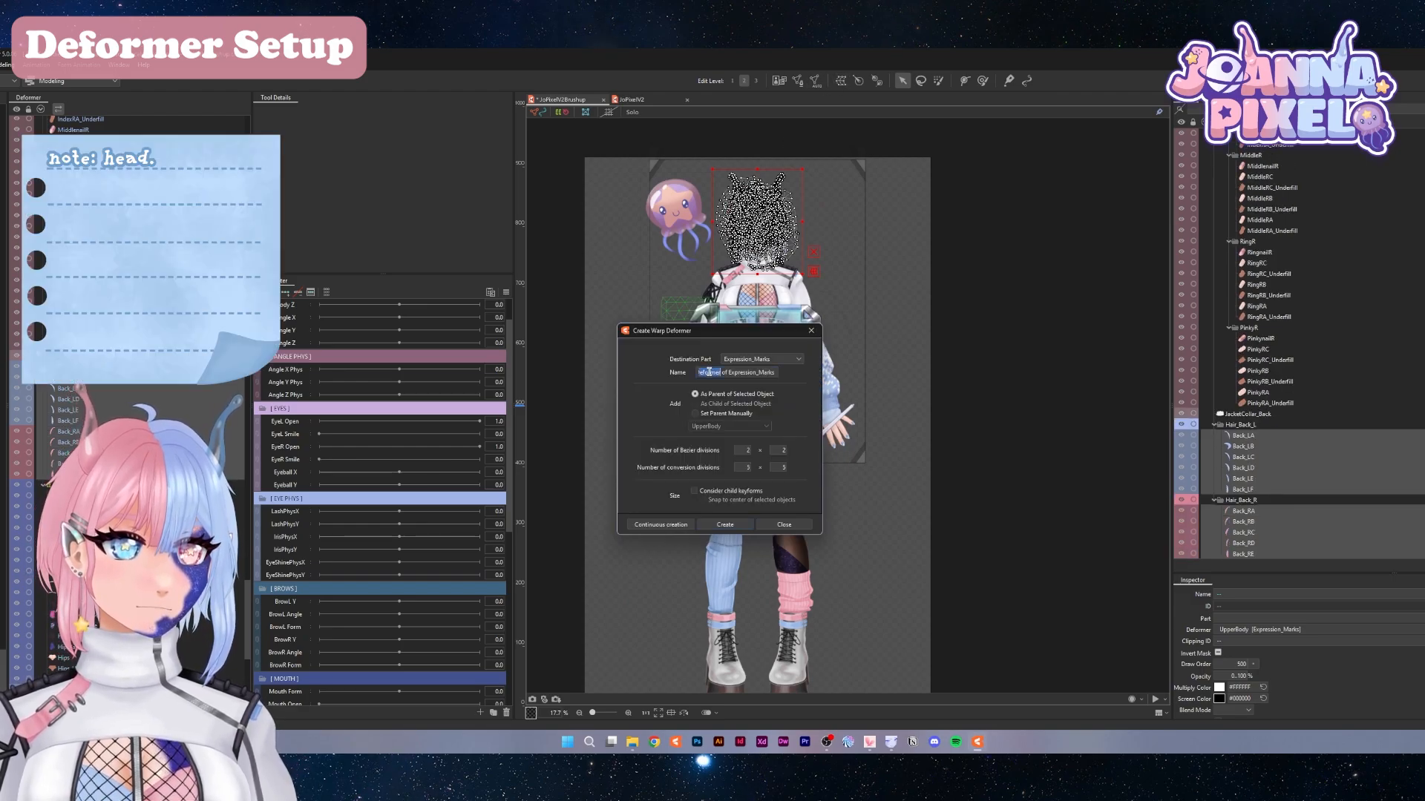
text(Head)
key(Return)
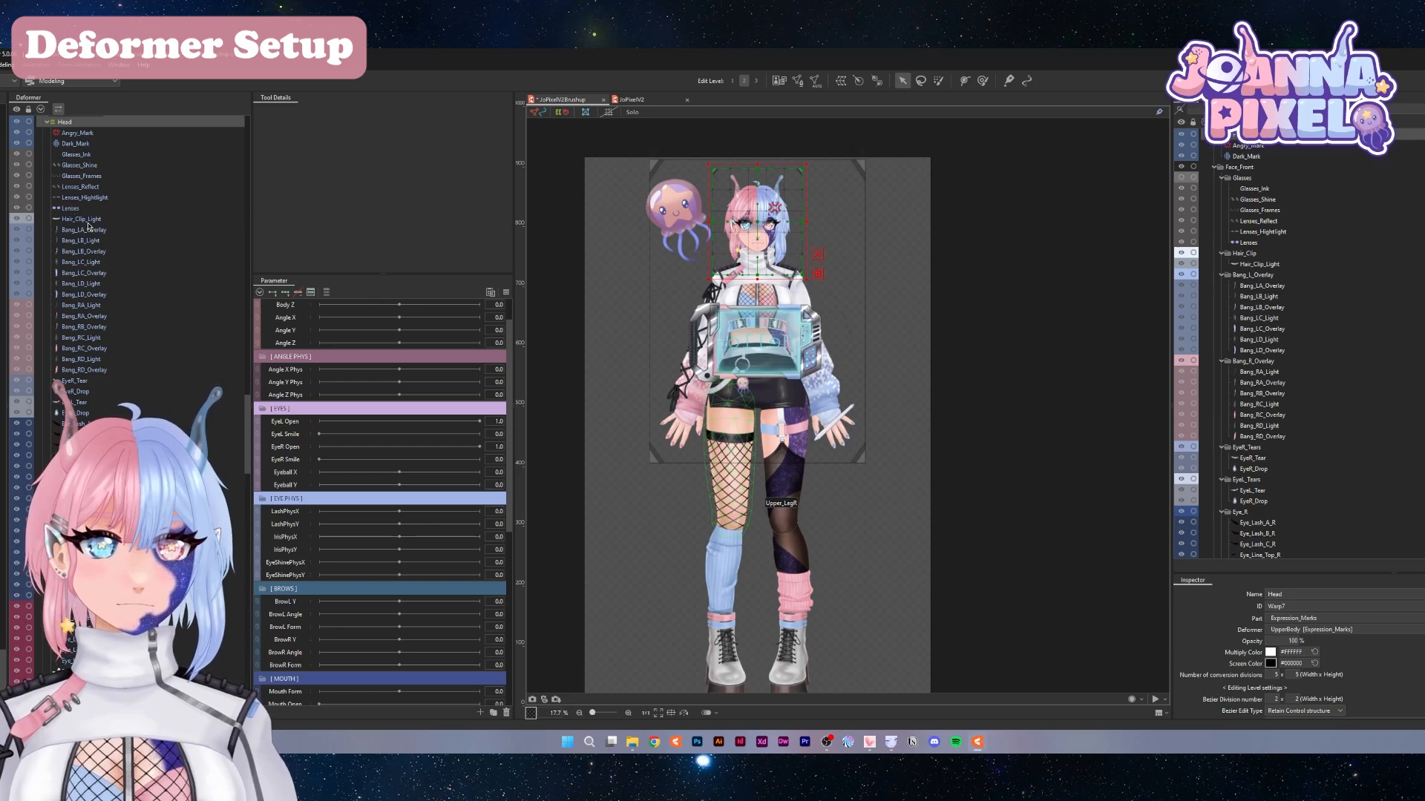
Select Hair_Clip_Light and all left bang light and overlay parts, from Bang_LA_Overlay to Bang_LD_Overlay
click(87, 222)
ctrl+click(84, 231)
ctrl+click(83, 251)
ctrl+click(83, 233)
ctrl+click(83, 234)
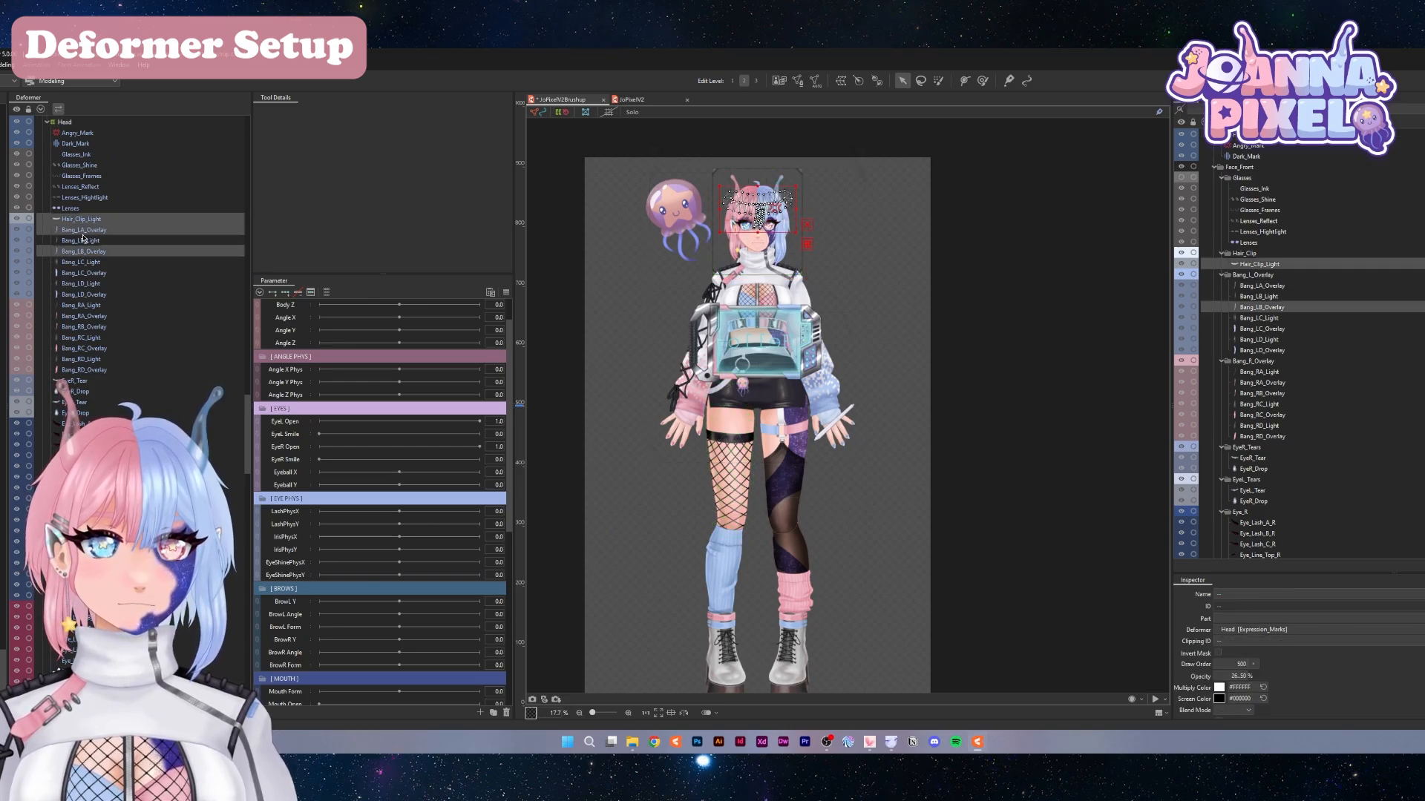
ctrl+click(83, 240)
ctrl+click(83, 262)
ctrl+click(85, 273)
ctrl+click(83, 284)
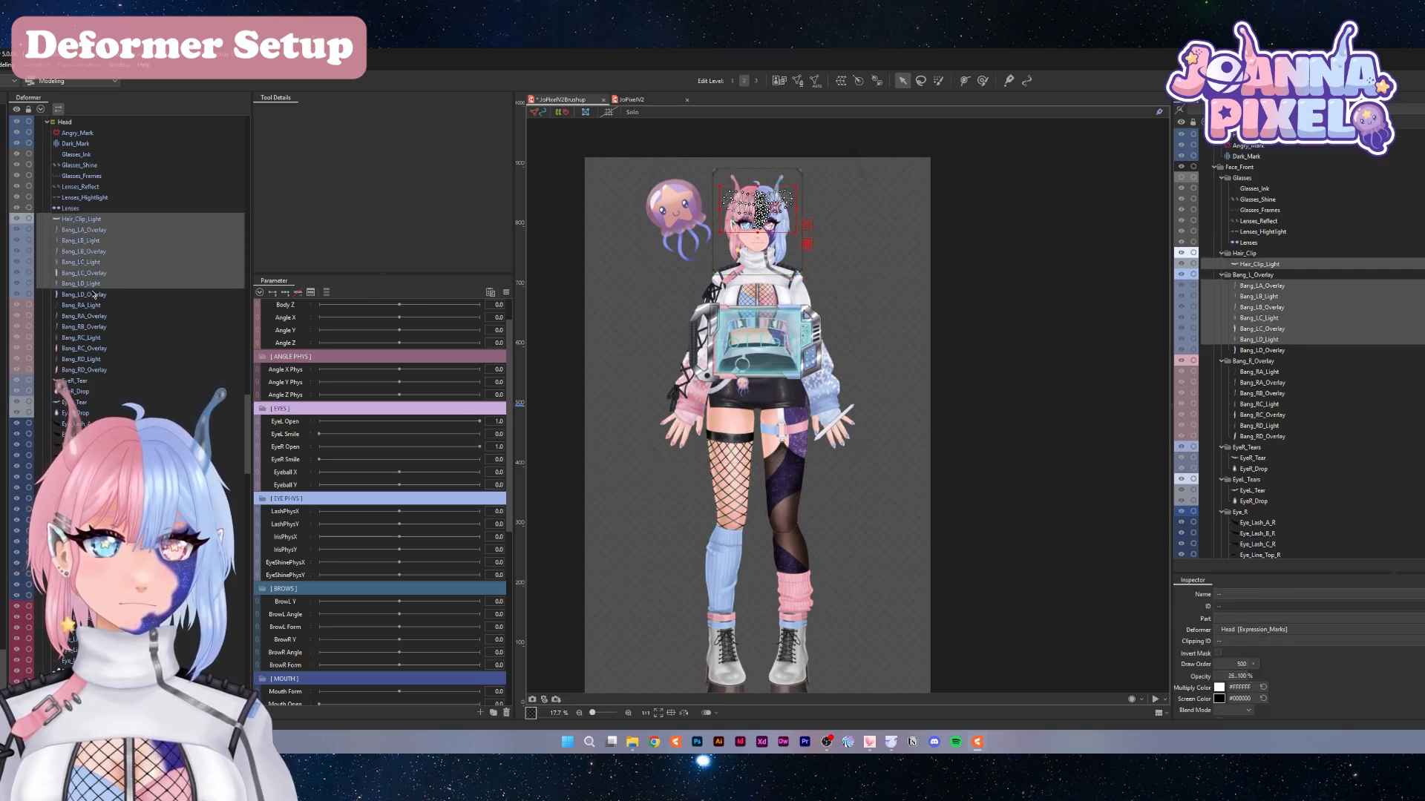
ctrl+click(89, 294)
Add all right bang light and overlay parts to the selection, from Bang_RA_Light to Bang_RD_Overlay
ctrl+click(88, 305)
ctrl+click(88, 317)
ctrl+click(87, 327)
ctrl+click(91, 348)
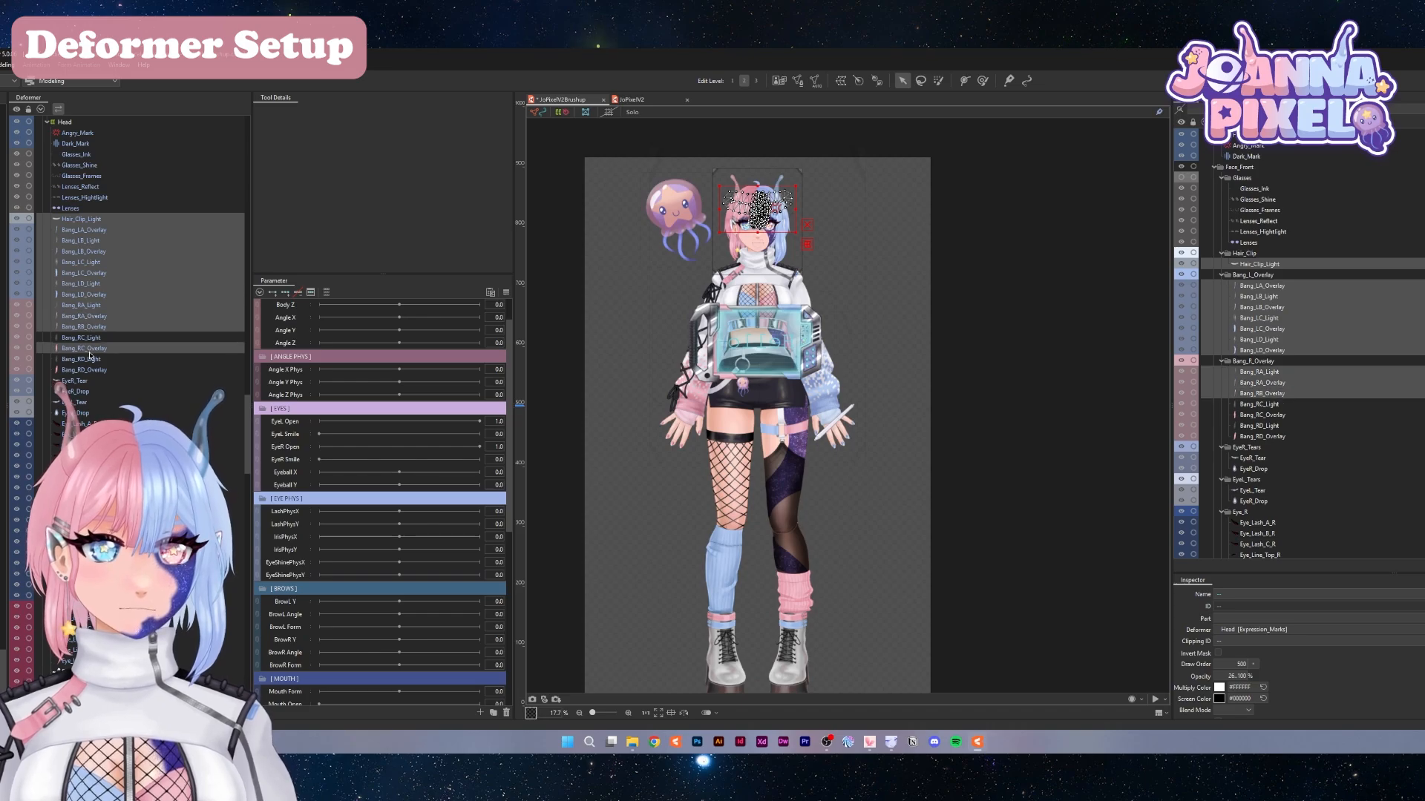
ctrl+click(83, 338)
ctrl+click(83, 359)
ctrl+click(85, 370)
Extend the selection with the remaining hair parts: the bangs, side hair, back hair, Scalp_L and Scalp_R
scroll(96, 371, down, 6)
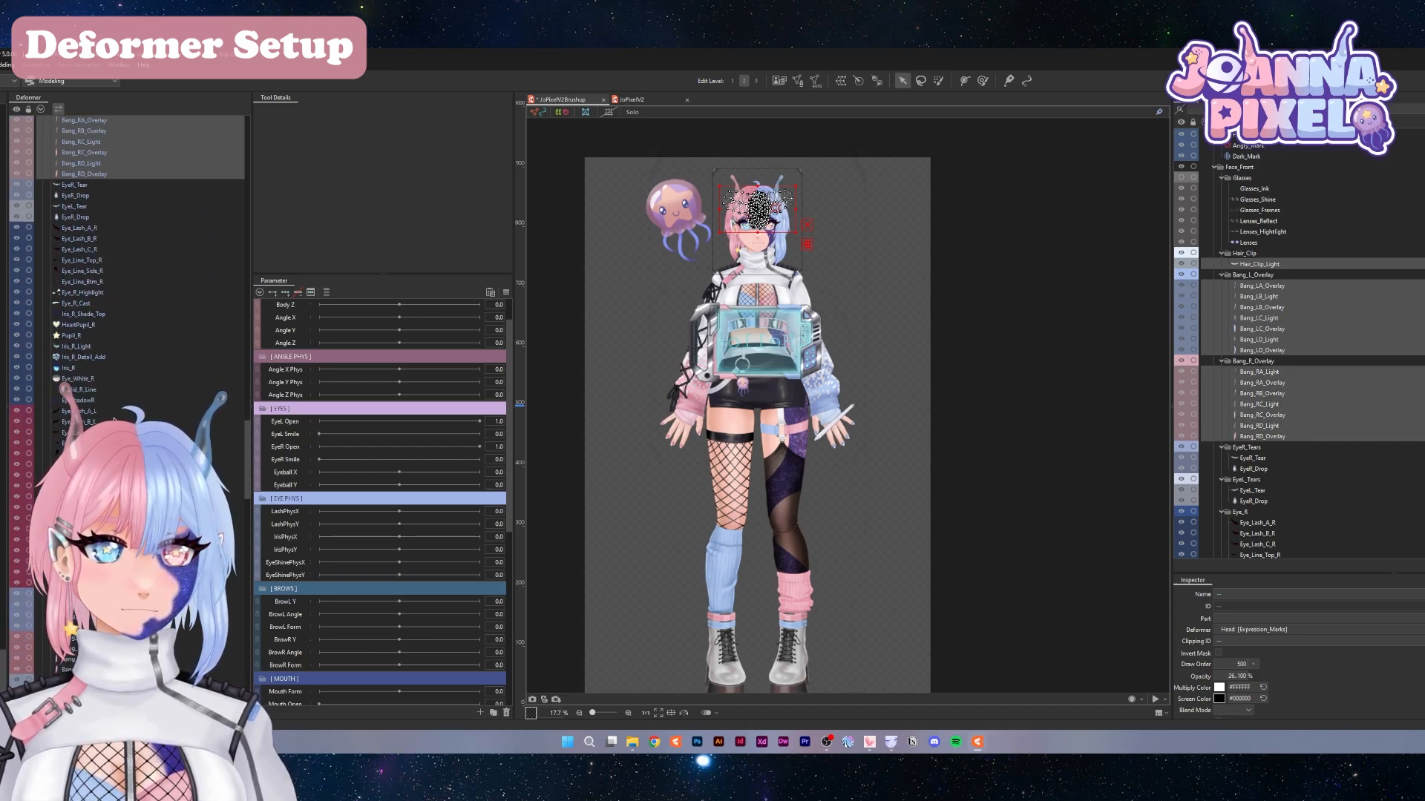
scroll(108, 416, down, 3)
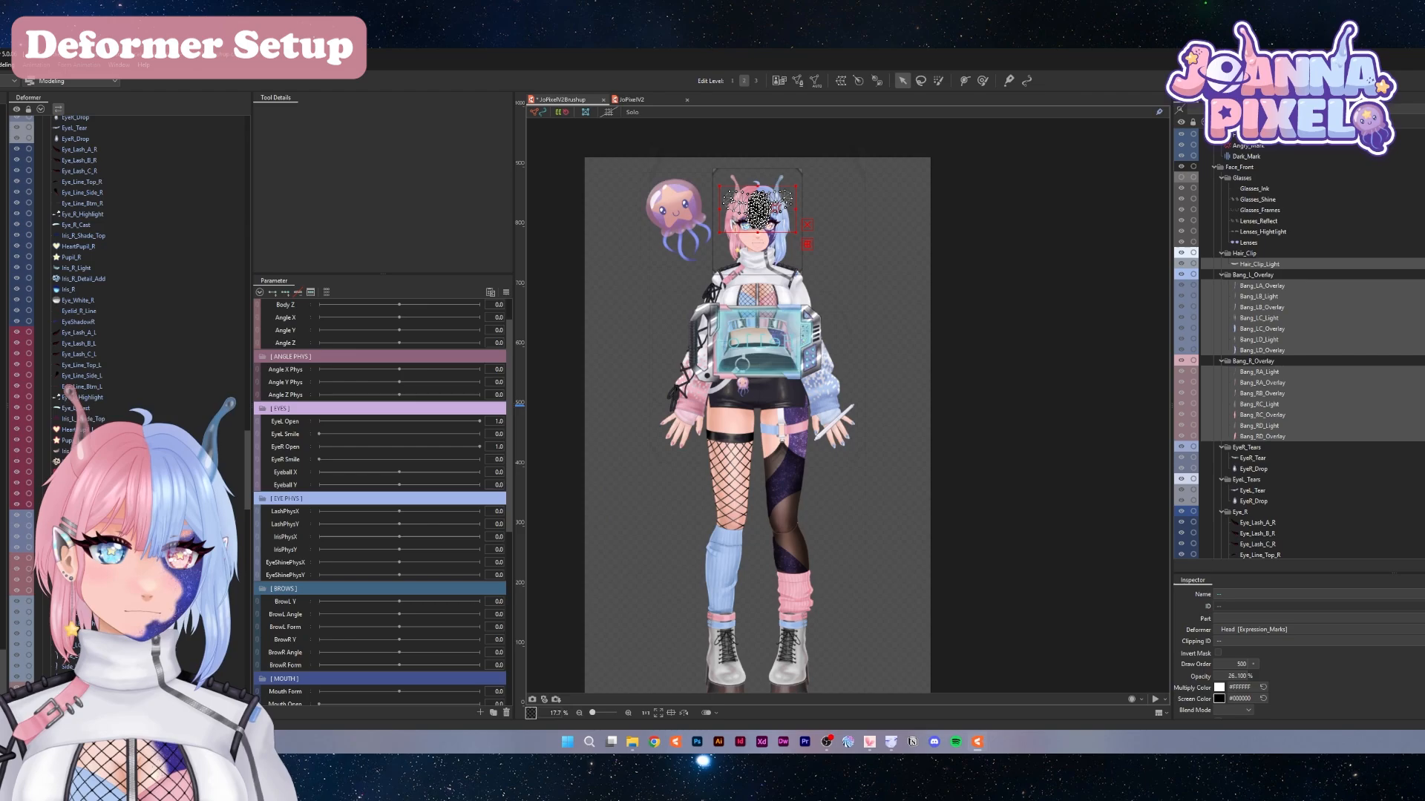
scroll(107, 415, down, 2)
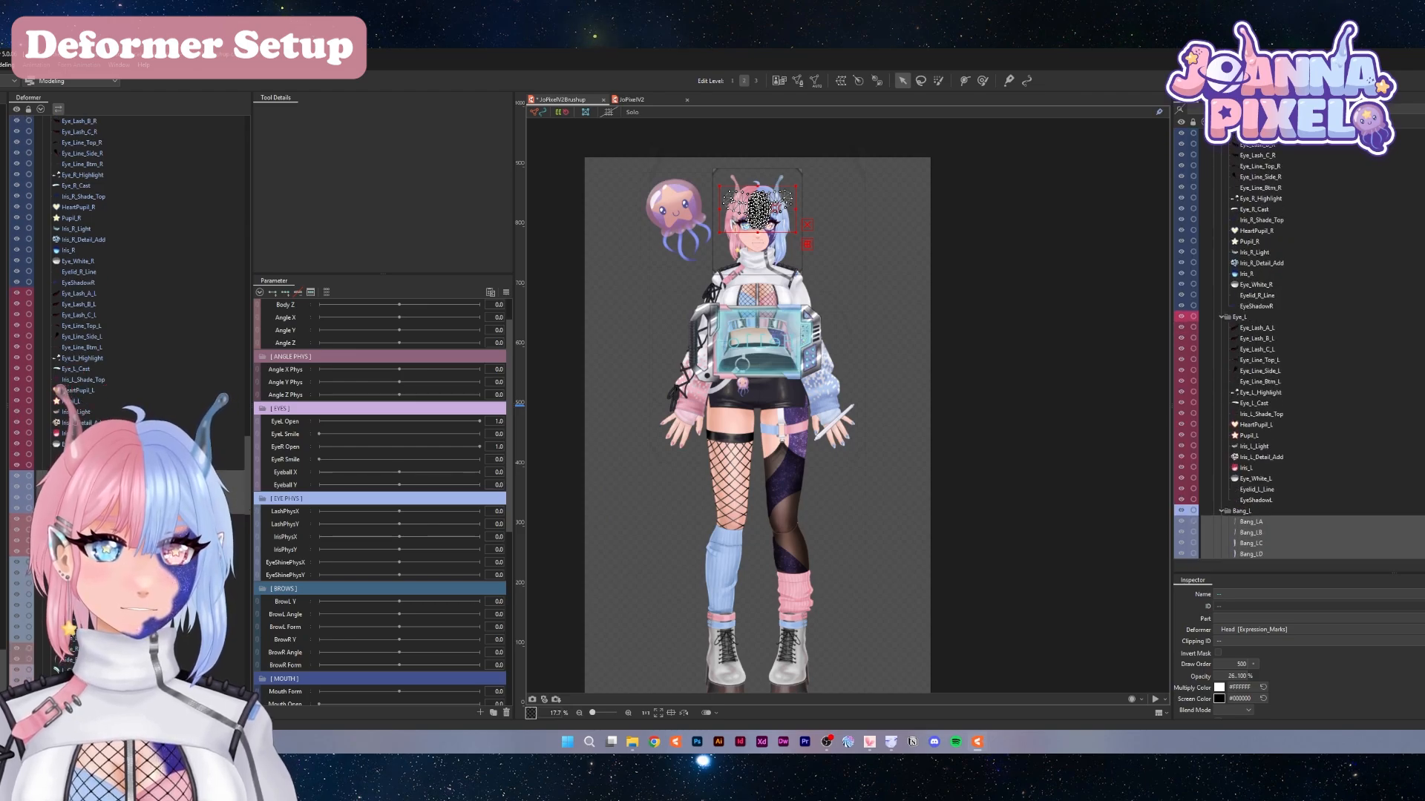
scroll(1299, 341, down, 3)
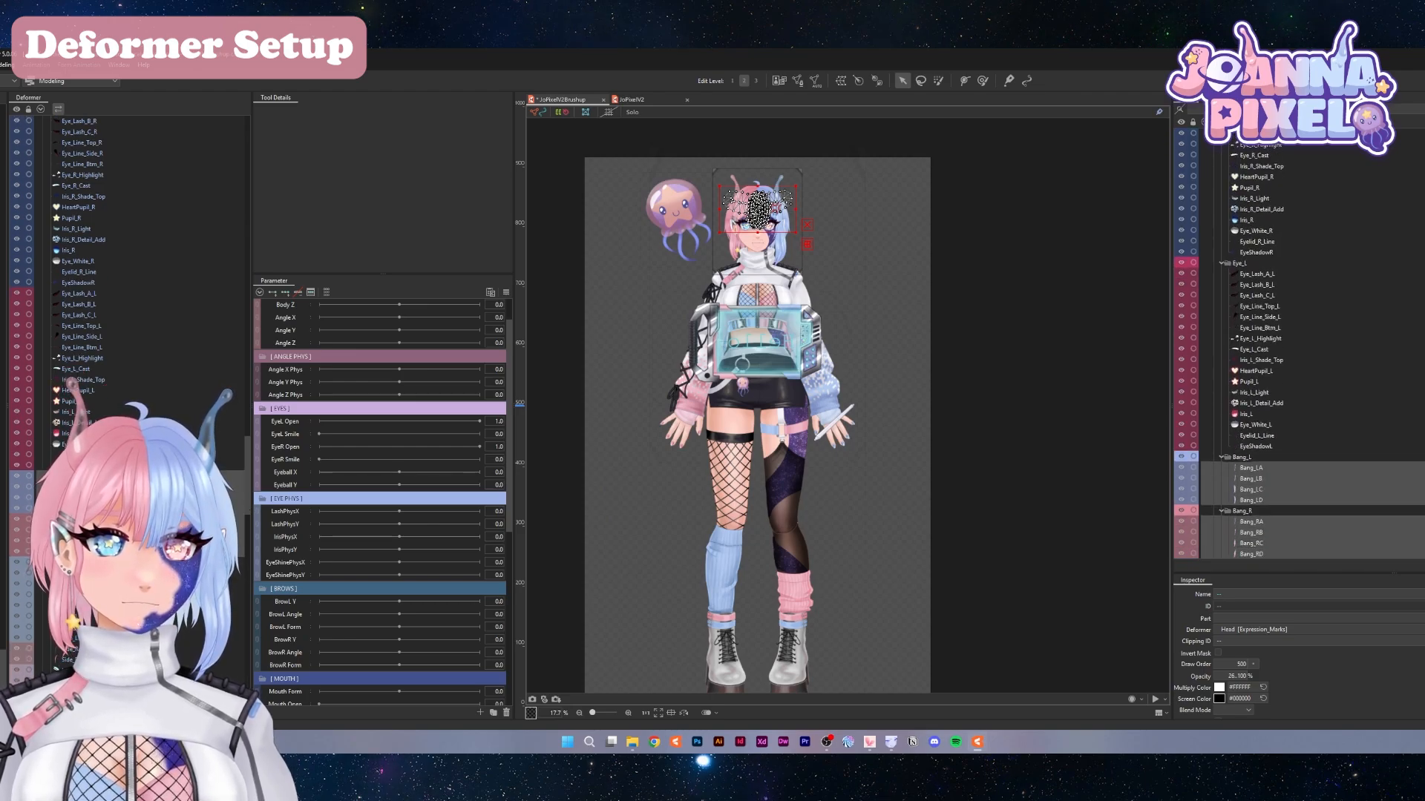
scroll(1299, 341, down, 4)
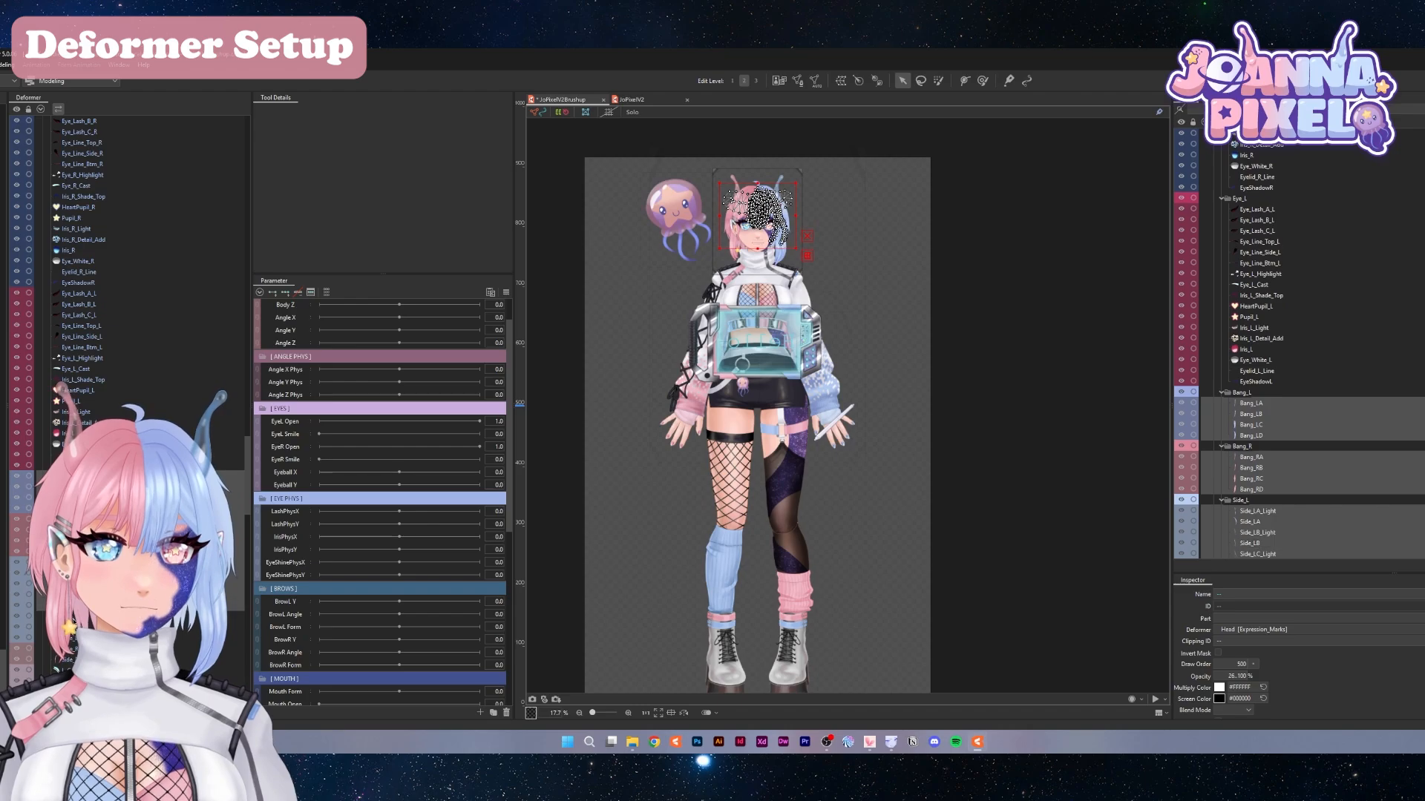
click(756, 196)
Create a warp deformer named Hair as parent of the selected hair parts
click(842, 80)
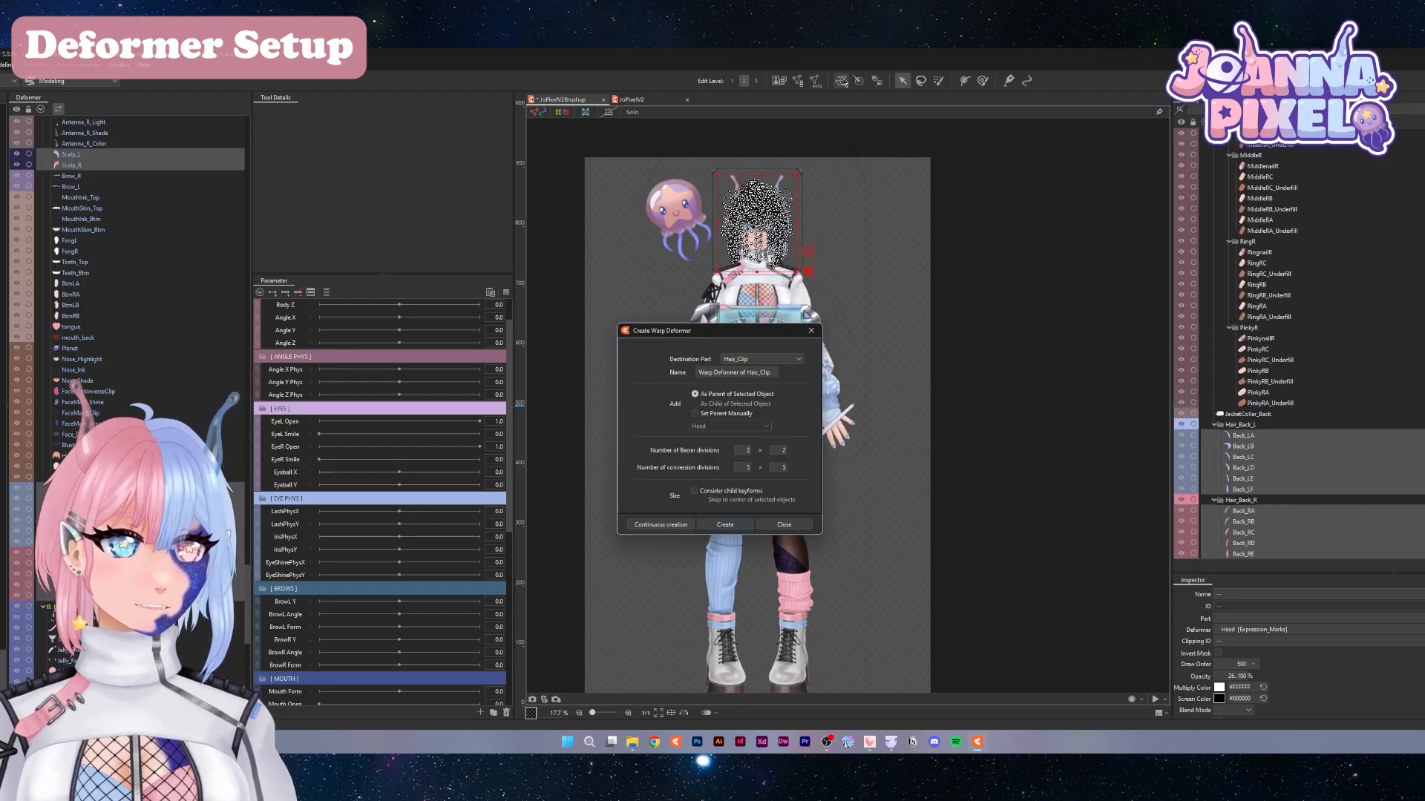
text(Hair)
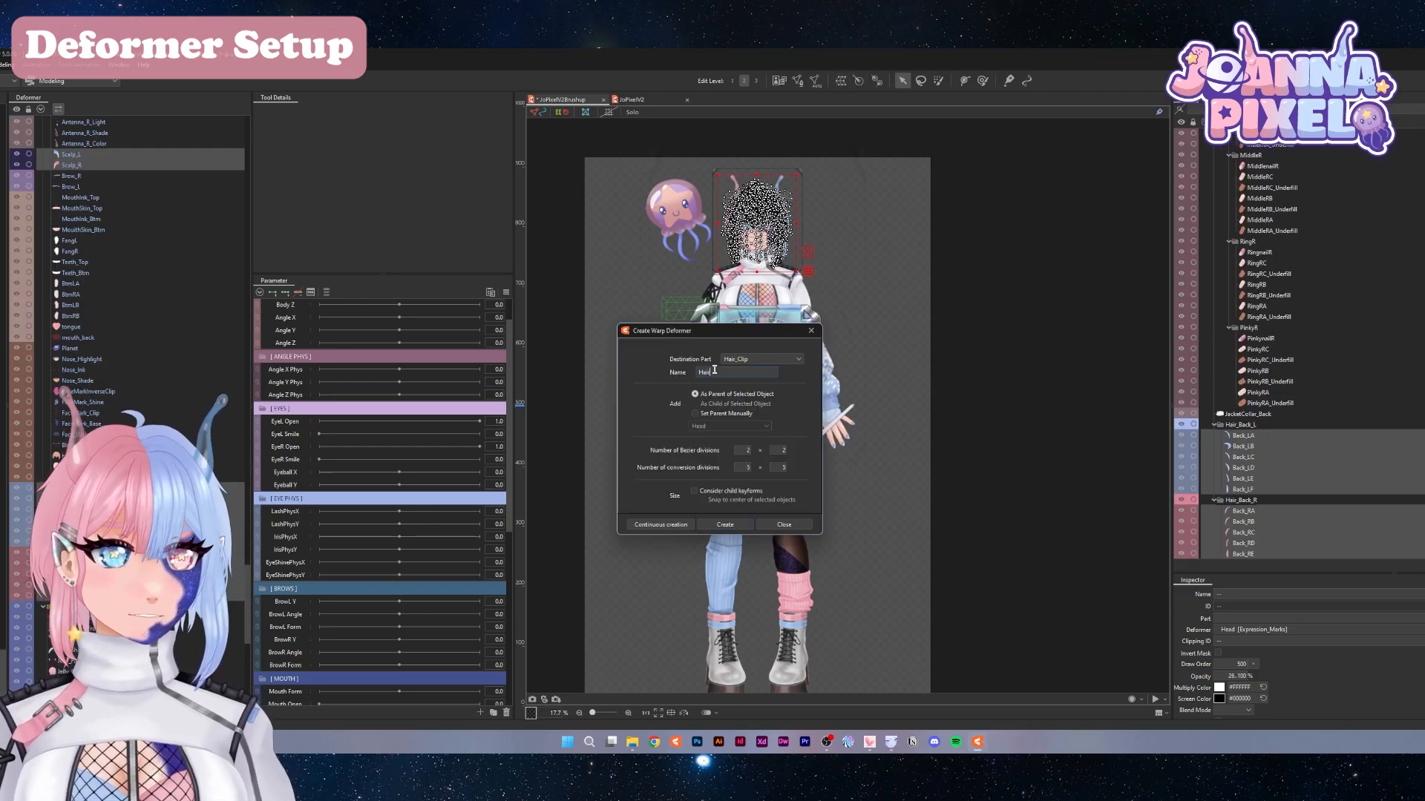
key(Return)
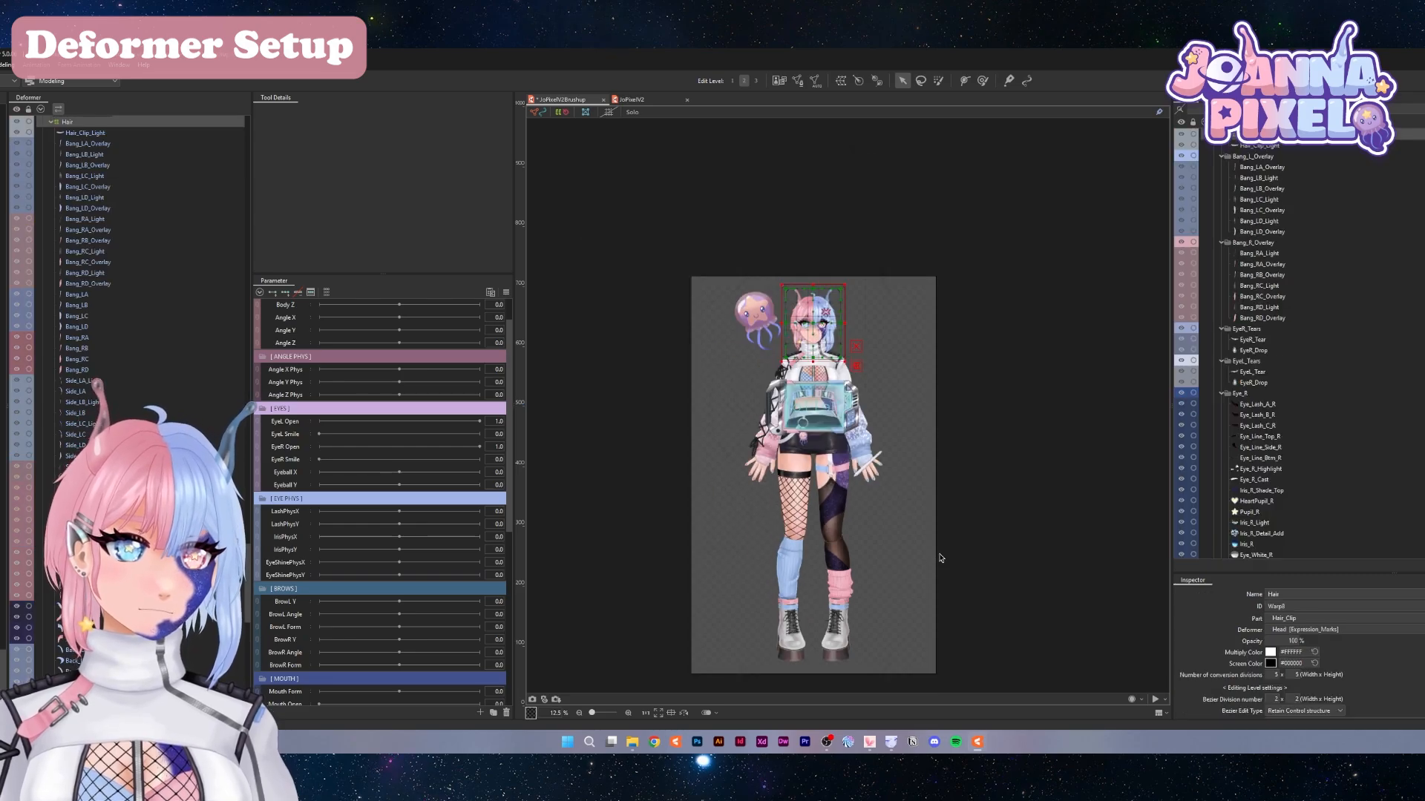
Test the Hair and Head deformers by moving each one aside on the canvas and undoing the move
scroll(600, 453, up, 3)
scroll(600, 453, up, 2)
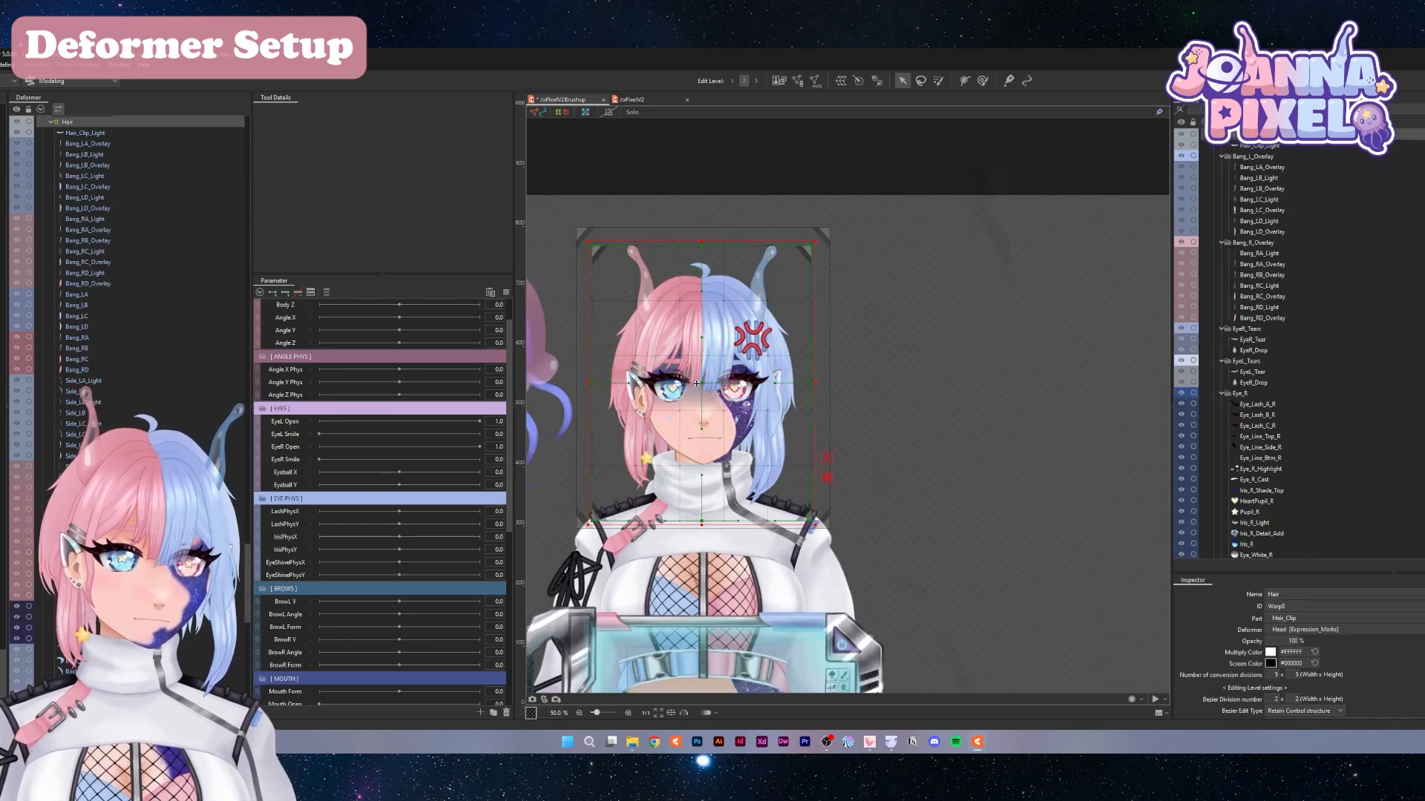
drag(696, 383, 900, 351)
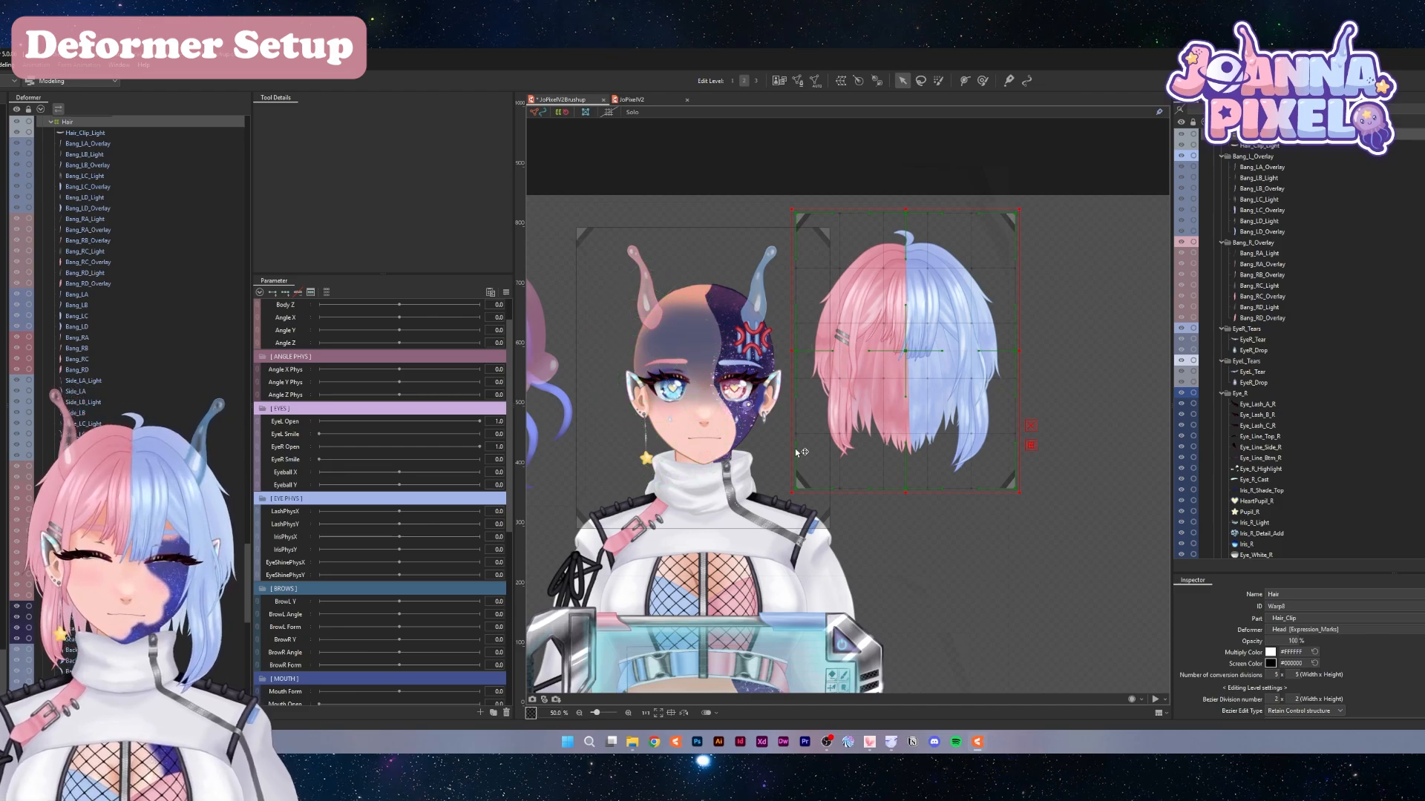
key(ctrl+z)
drag(697, 271, 870, 236)
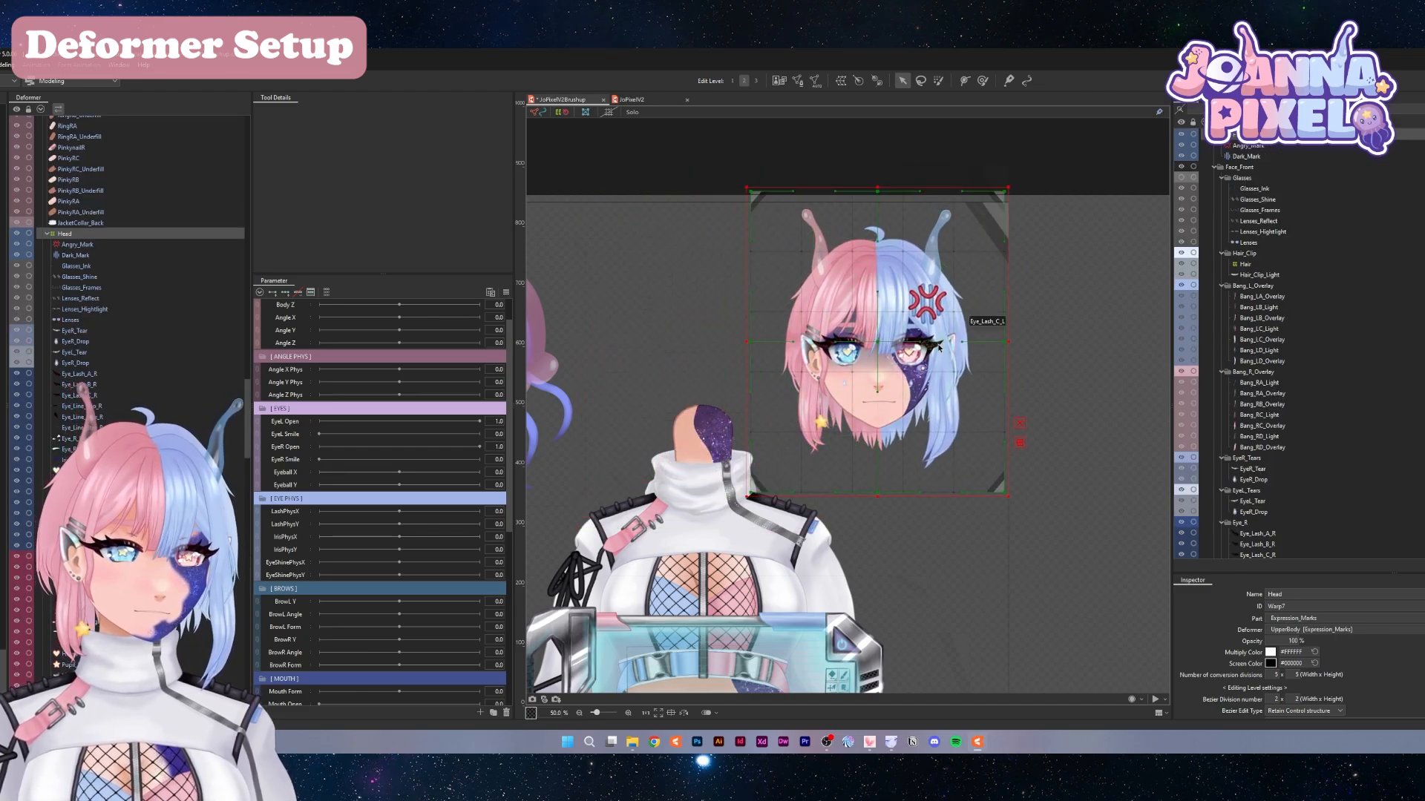
key(ctrl+z)
Select the UpperBody deformer and test it by moving it slightly sideways on the canvas
scroll(115, 403, up, 10)
scroll(115, 403, up, 10)
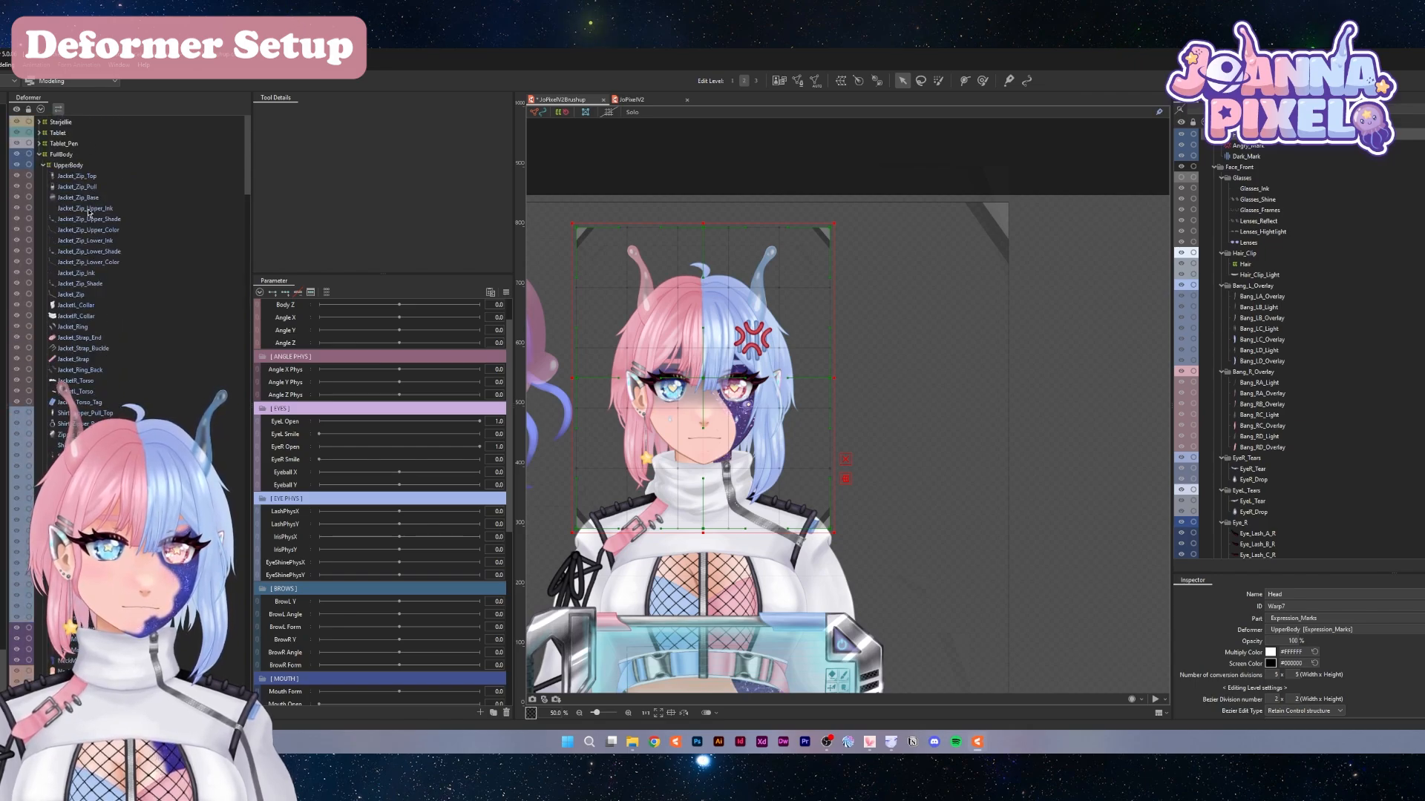
click(68, 164)
scroll(1041, 429, down, 10)
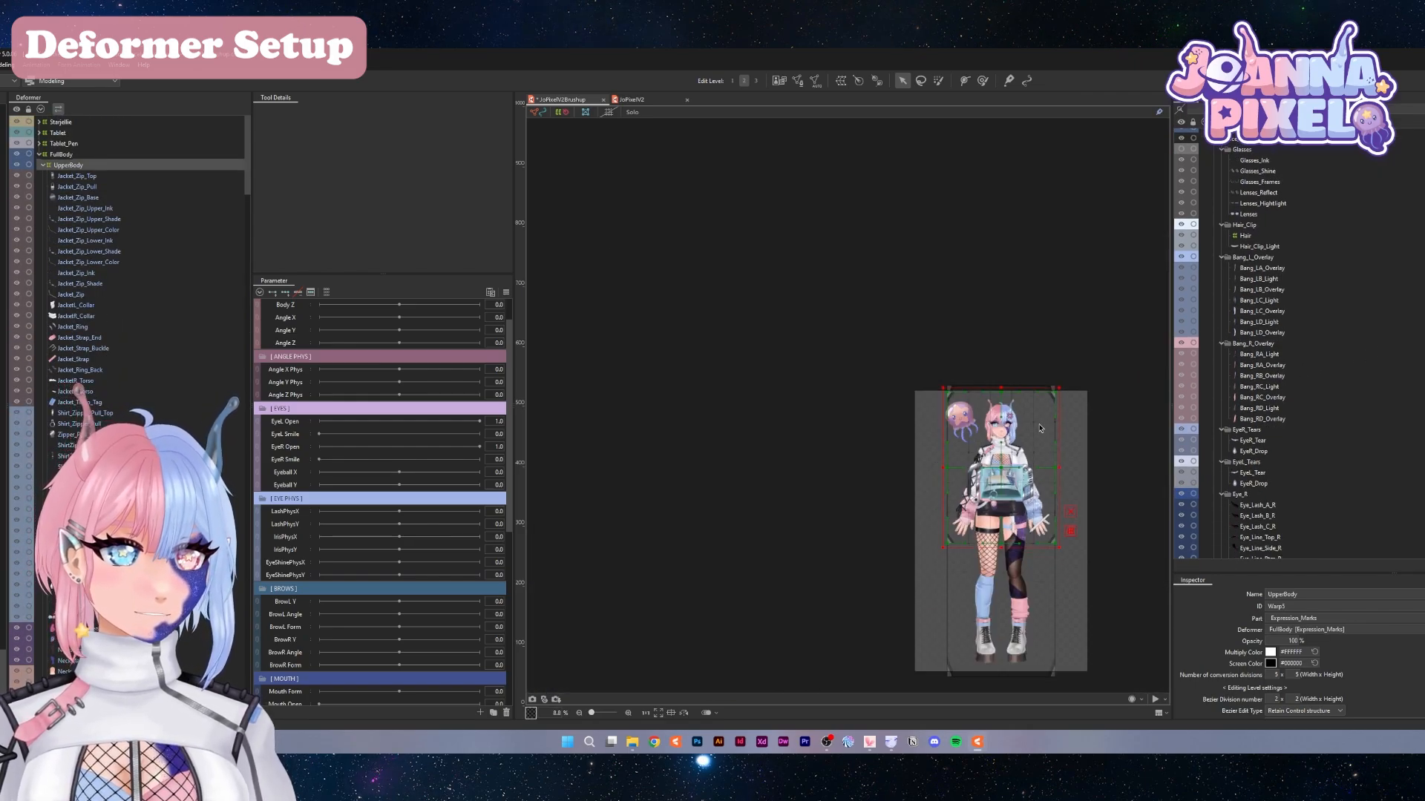
scroll(732, 510, down, 2)
scroll(930, 401, up, 6)
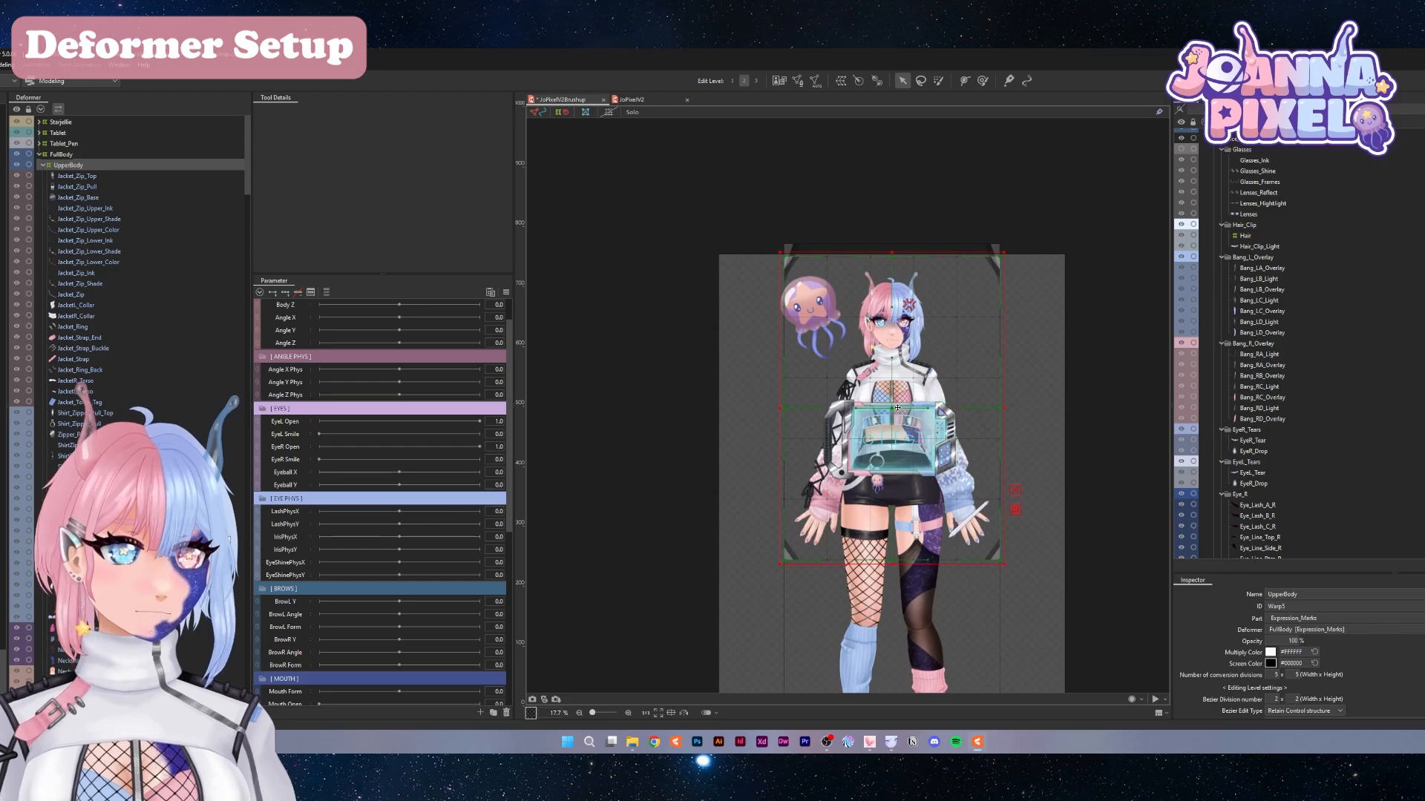
drag(897, 407, 938, 404)
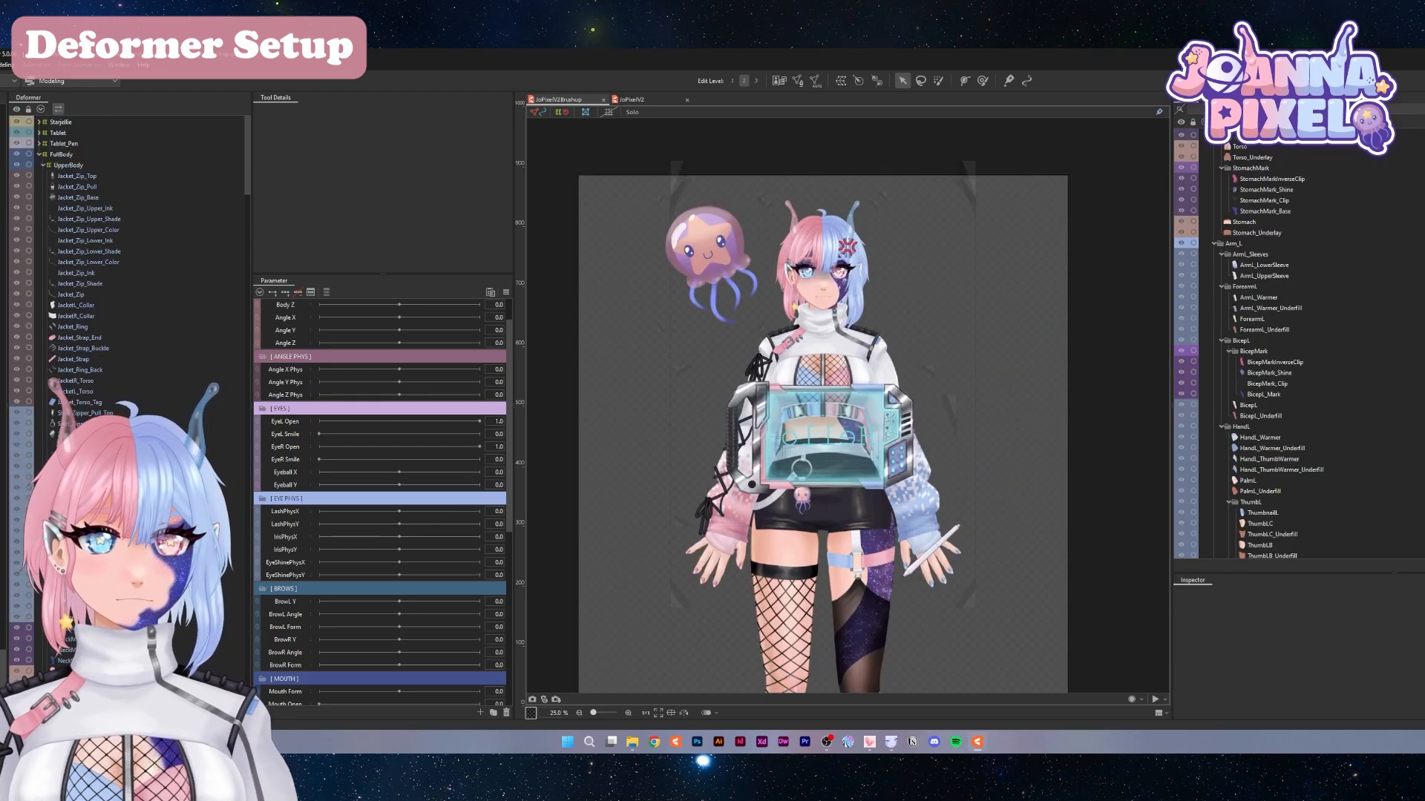
Create a warp deformer named Glasses as parent of the glasses and lens parts under Head
scroll(126, 223, down, 15)
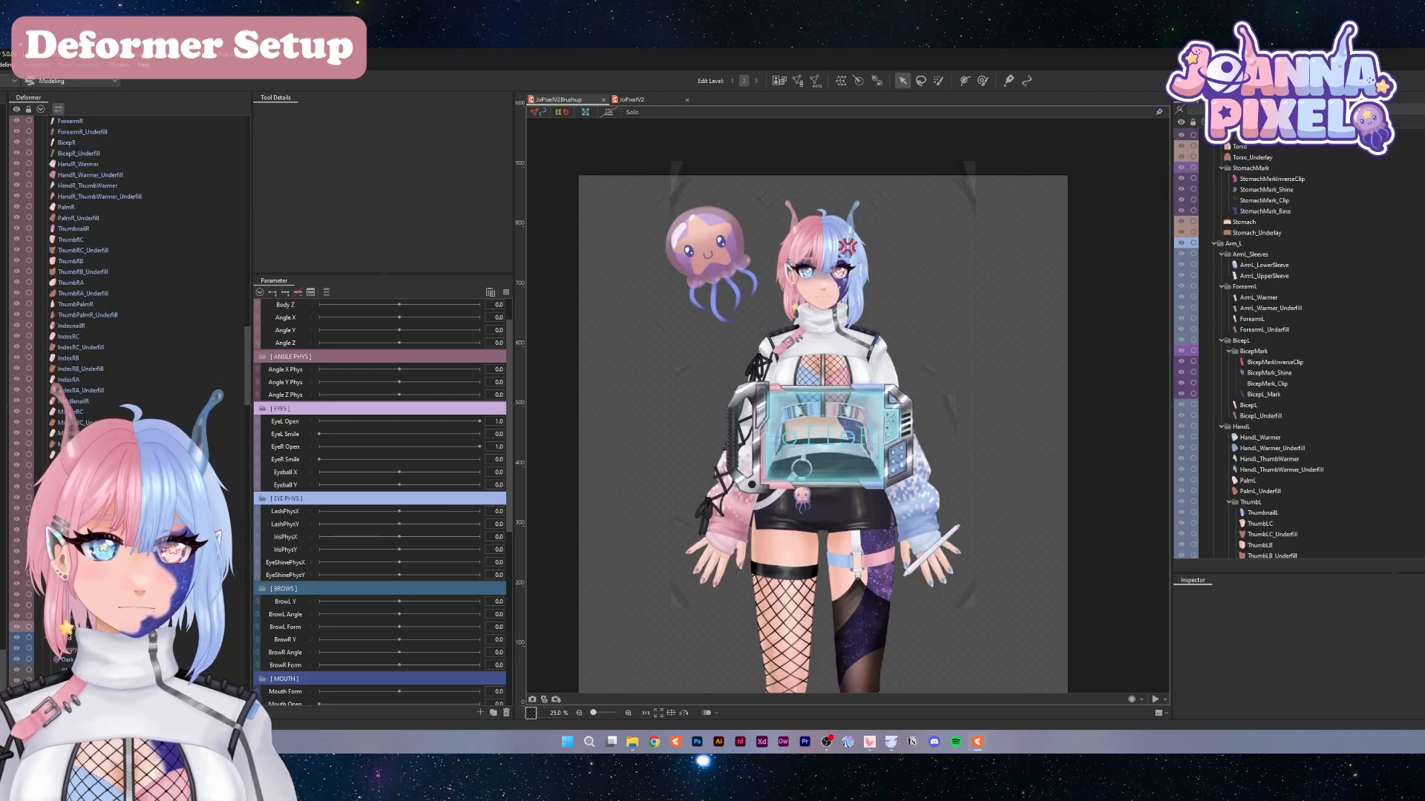
scroll(152, 331, down, 11)
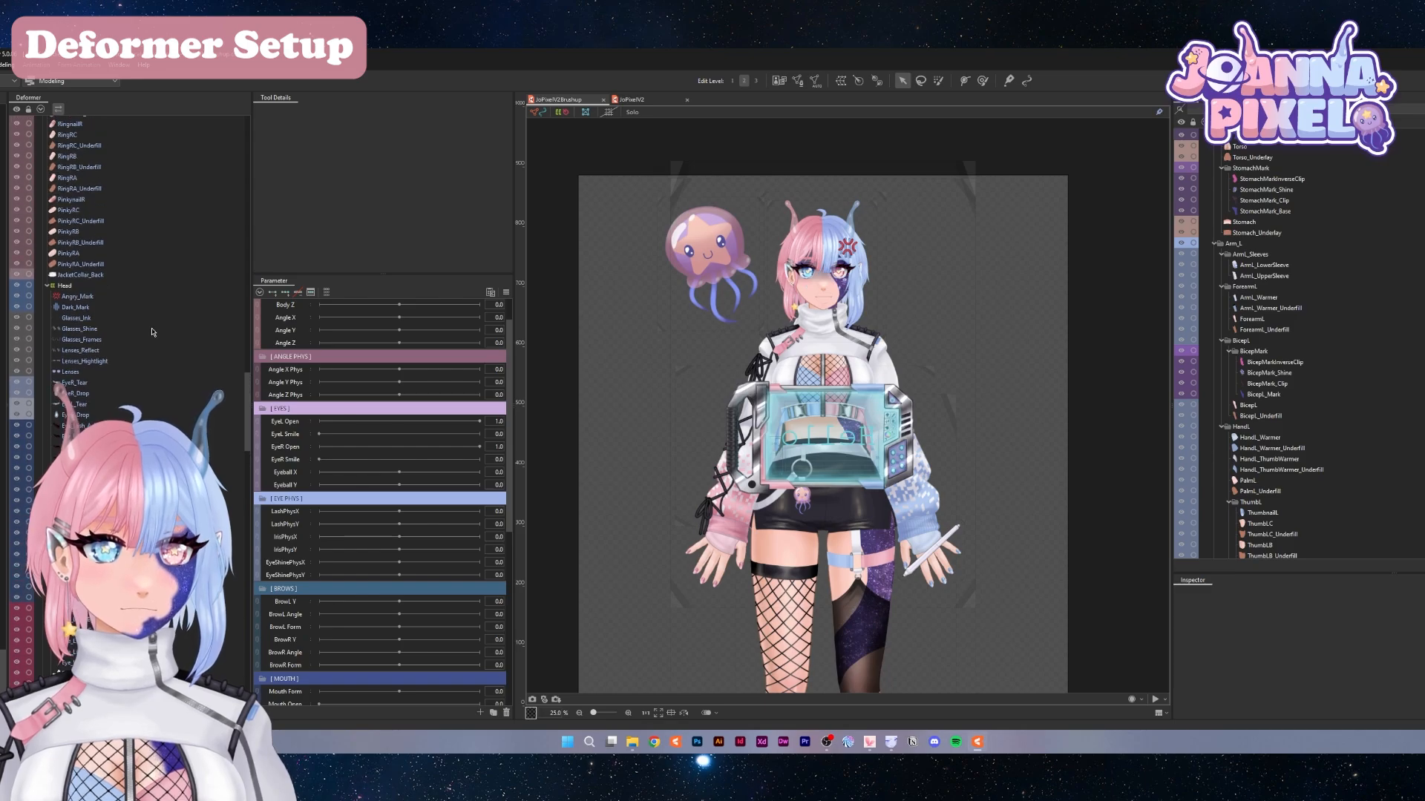
click(74, 319)
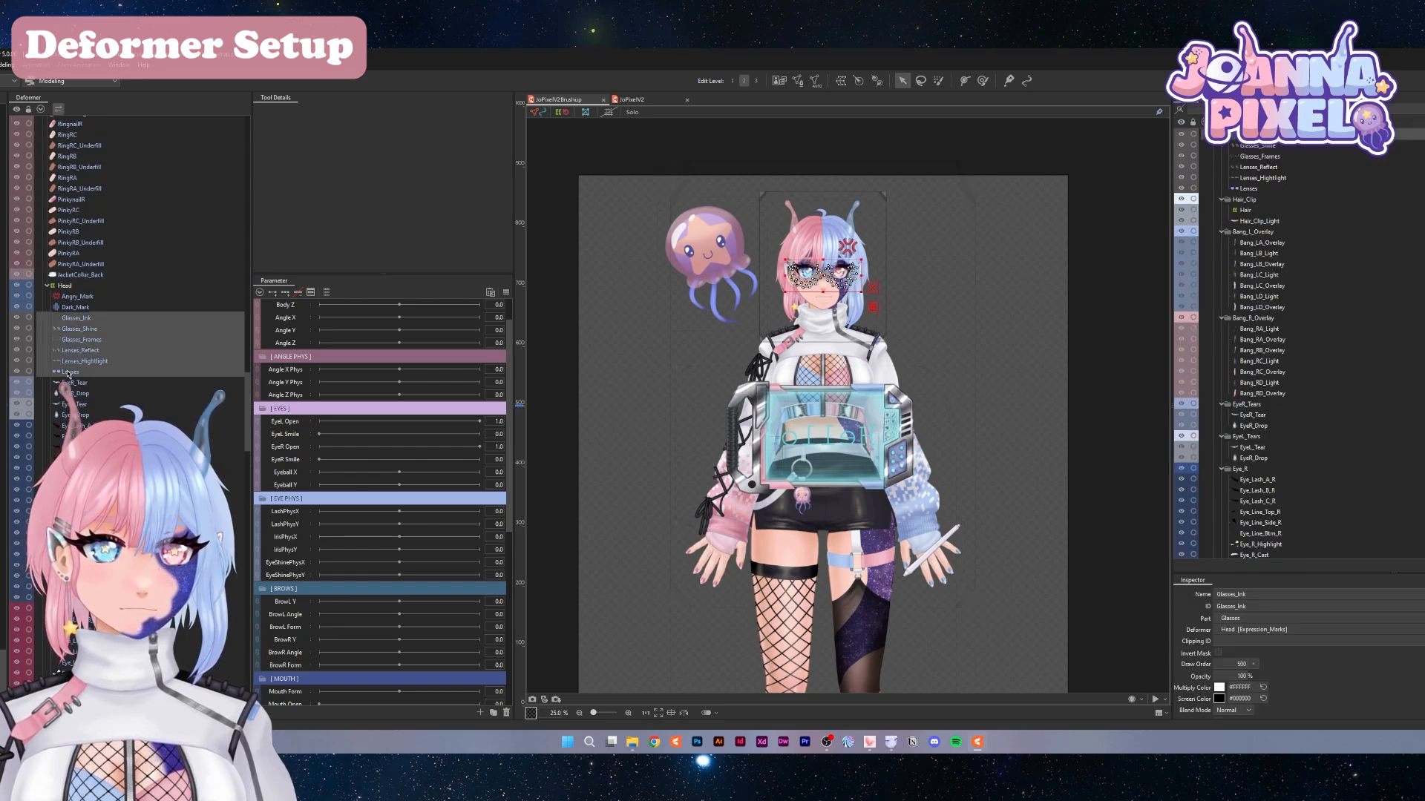
Create a warp deformer named Expression_Marks as parent of Angry_Mark and Dark_Mark
click(846, 246)
click(846, 83)
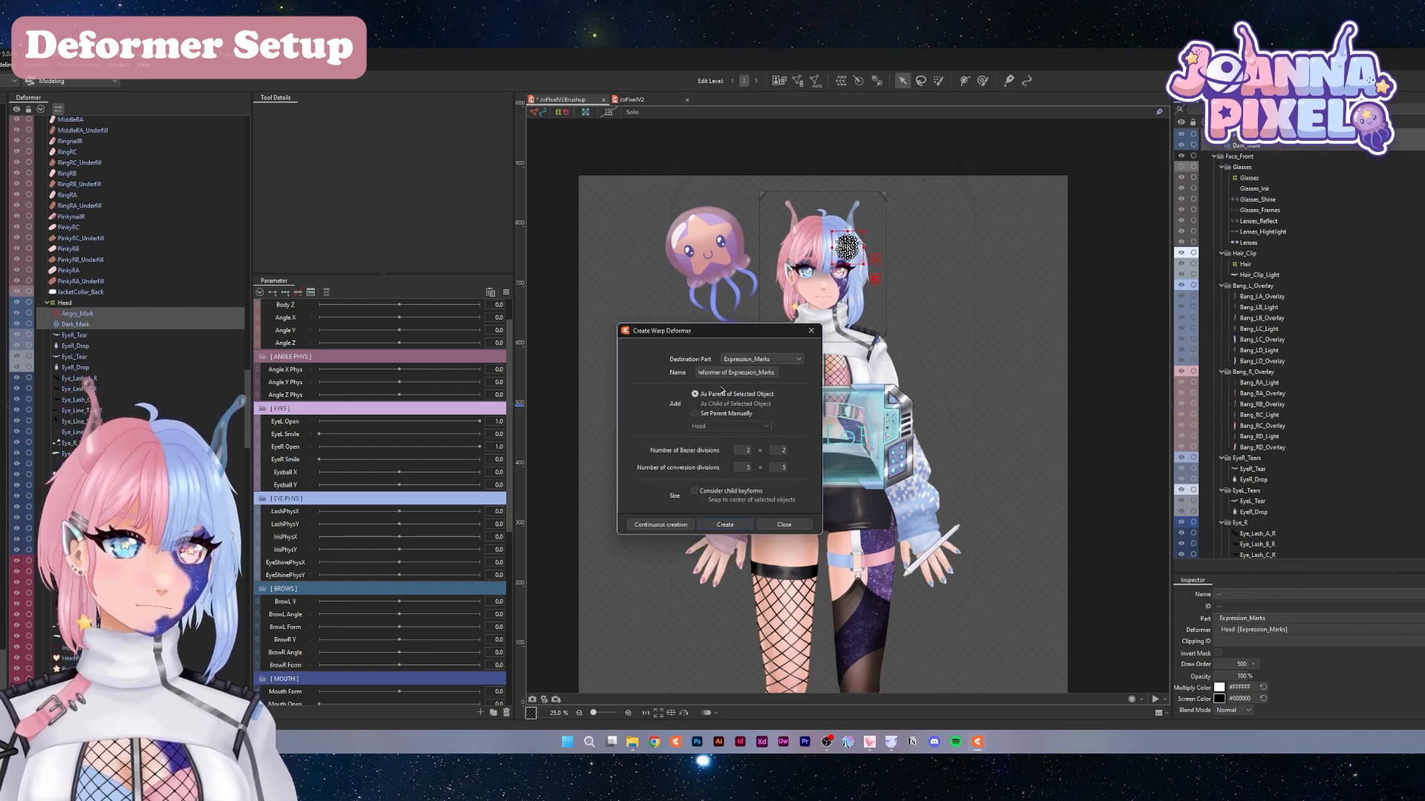
key(Return)
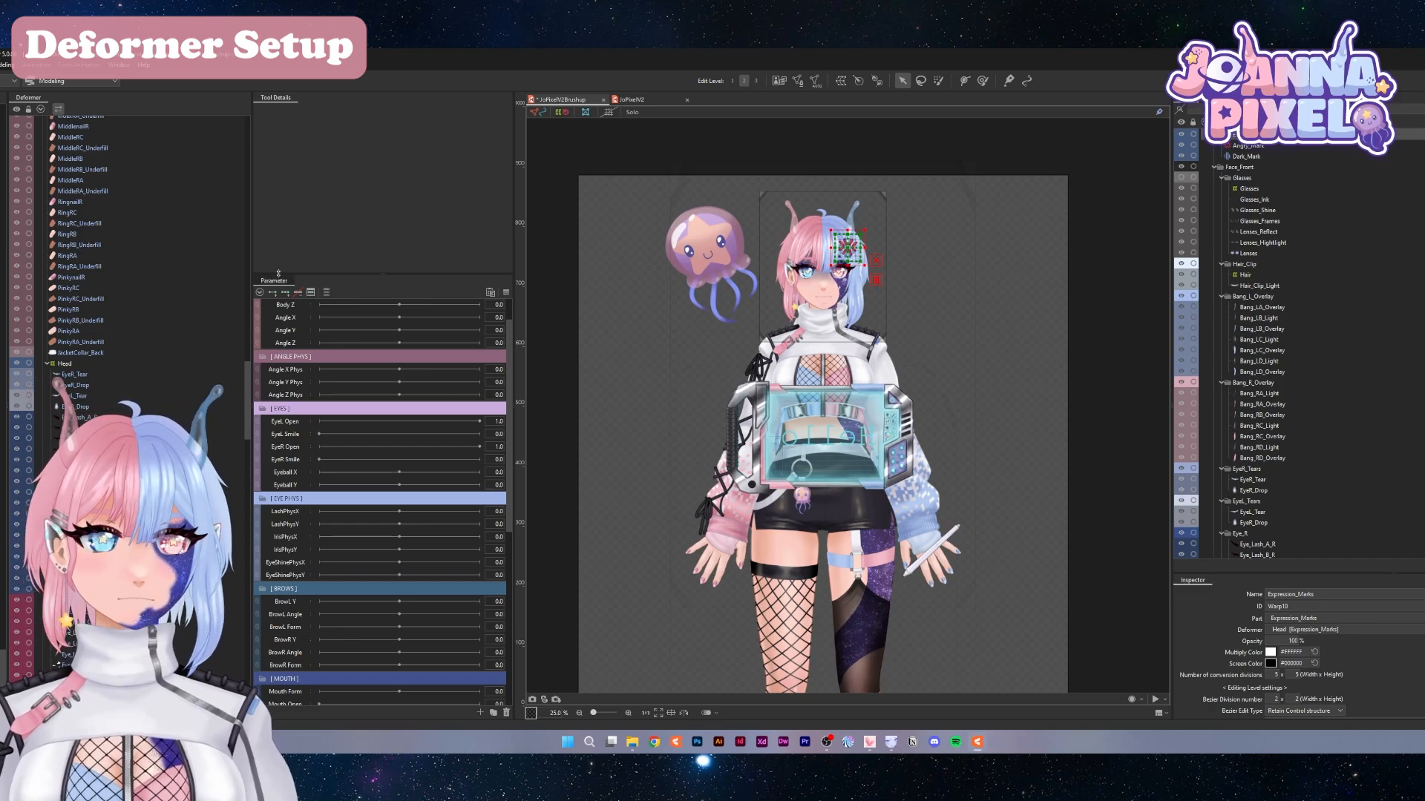
Create a warp deformer named Eyes as parent of all tear, drop and eye parts of both eyes
key(ctrl+plus)
key(ctrl+plus)
key(ctrl+plus)
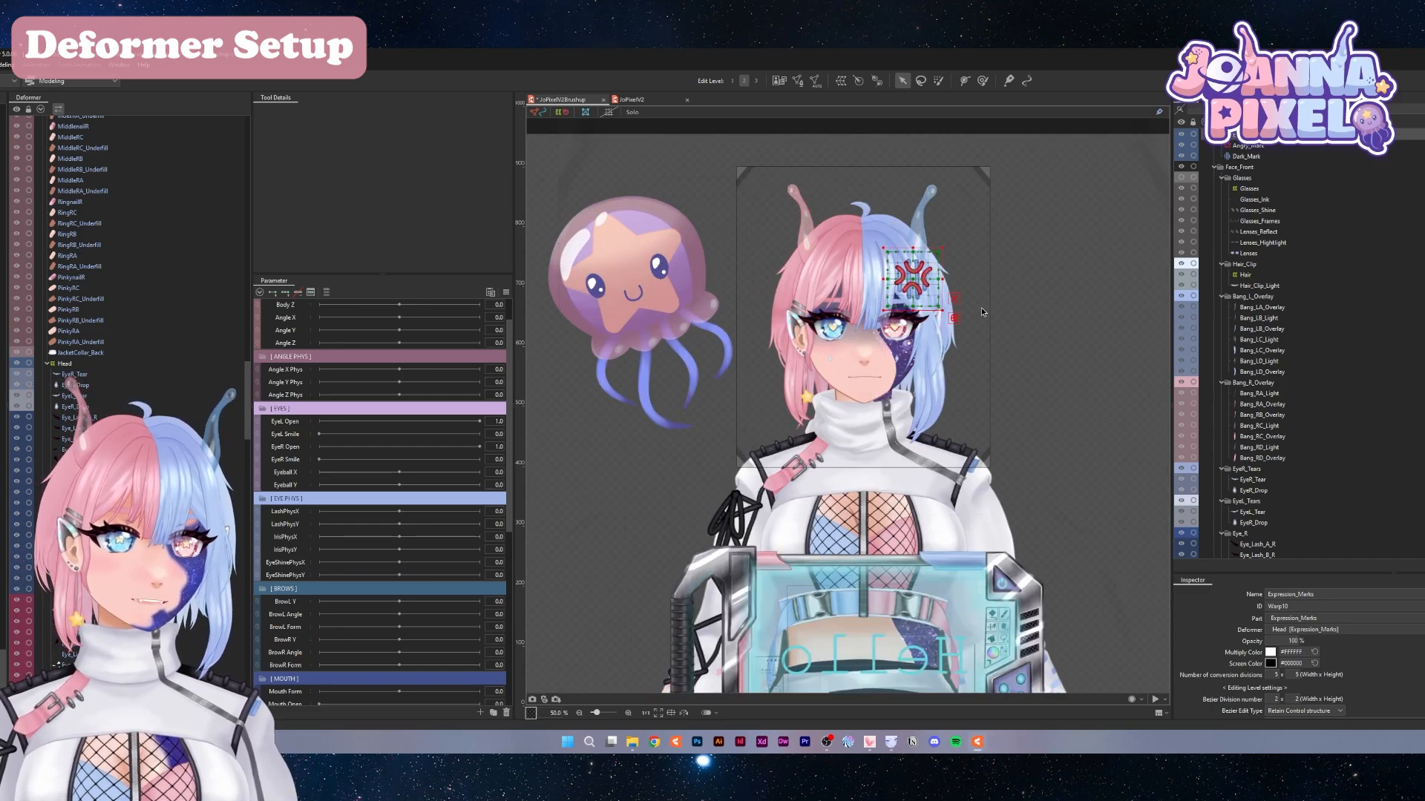
click(78, 375)
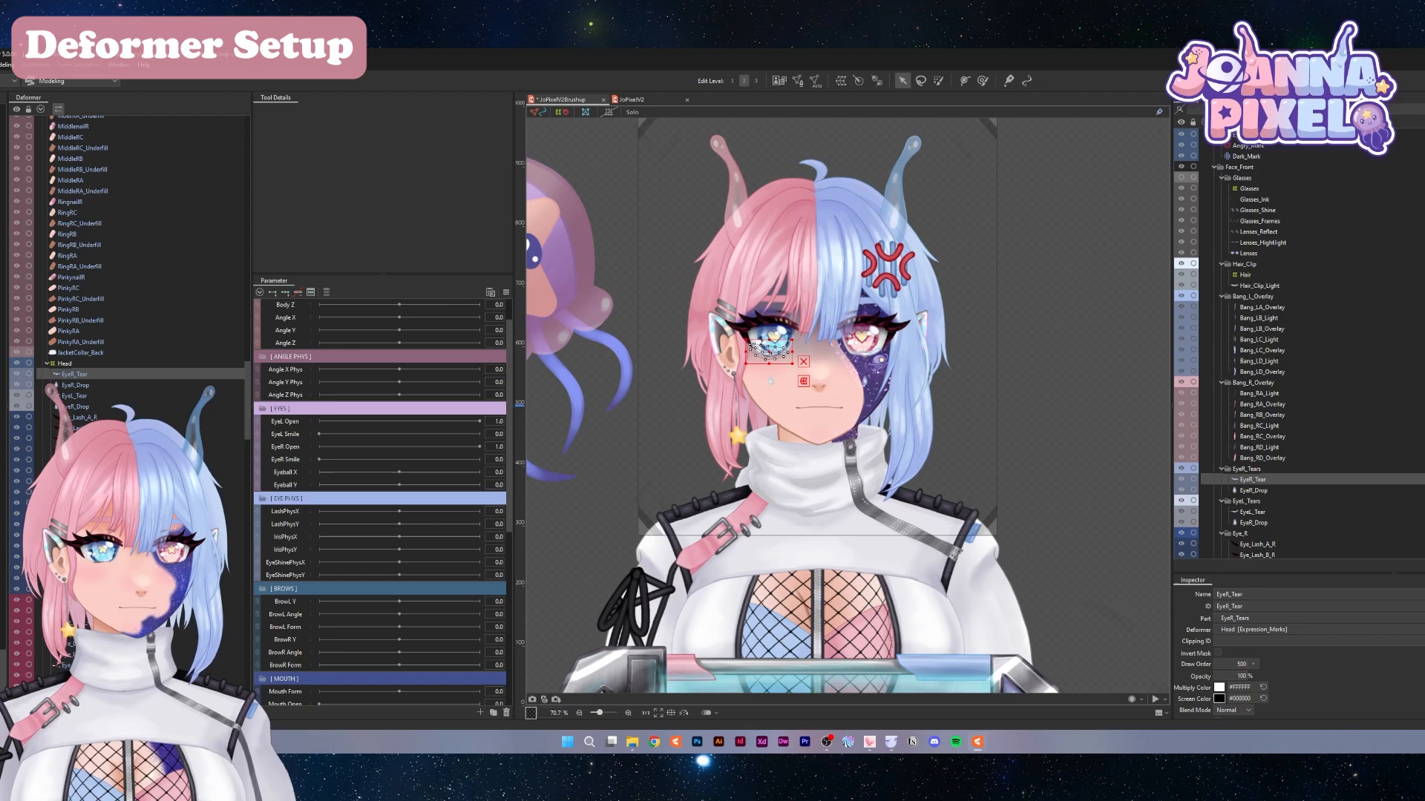
scroll(78, 374, down, 5)
shift+click(75, 210)
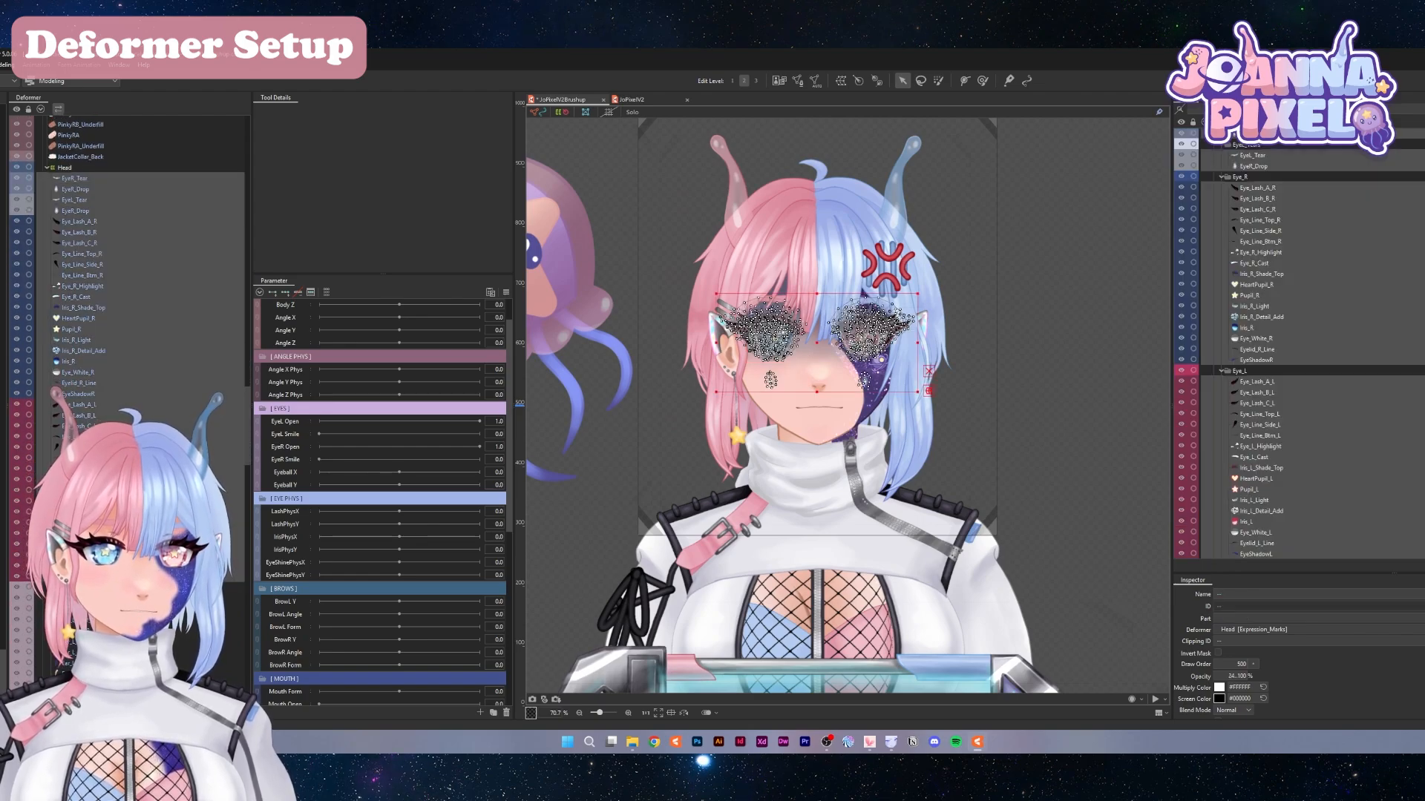
scroll(126, 222, up, 1)
click(841, 80)
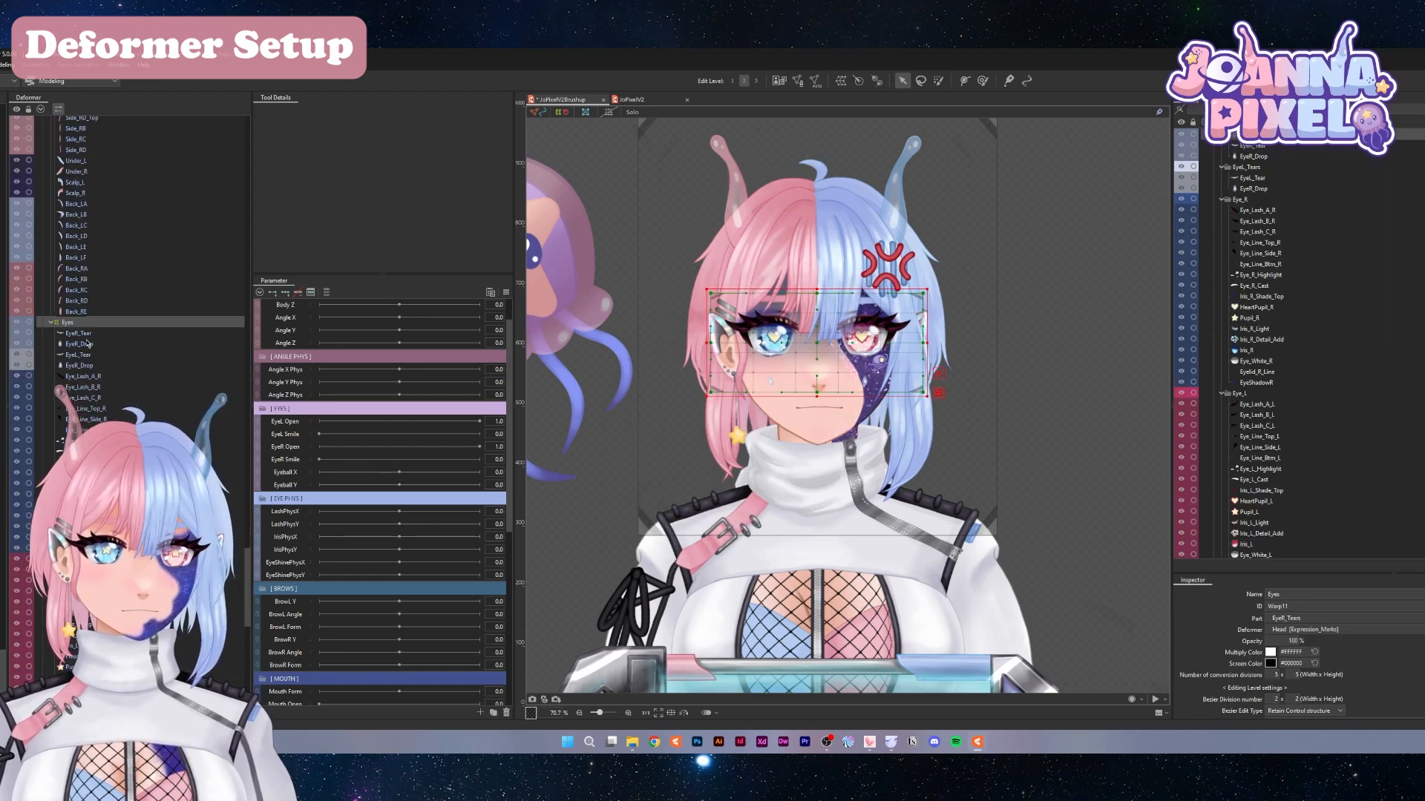
Create a warp deformer named EyeR inside Eyes as parent of EyeR_Tear, EyeR_Drop and all the Eye_R parts
click(84, 338)
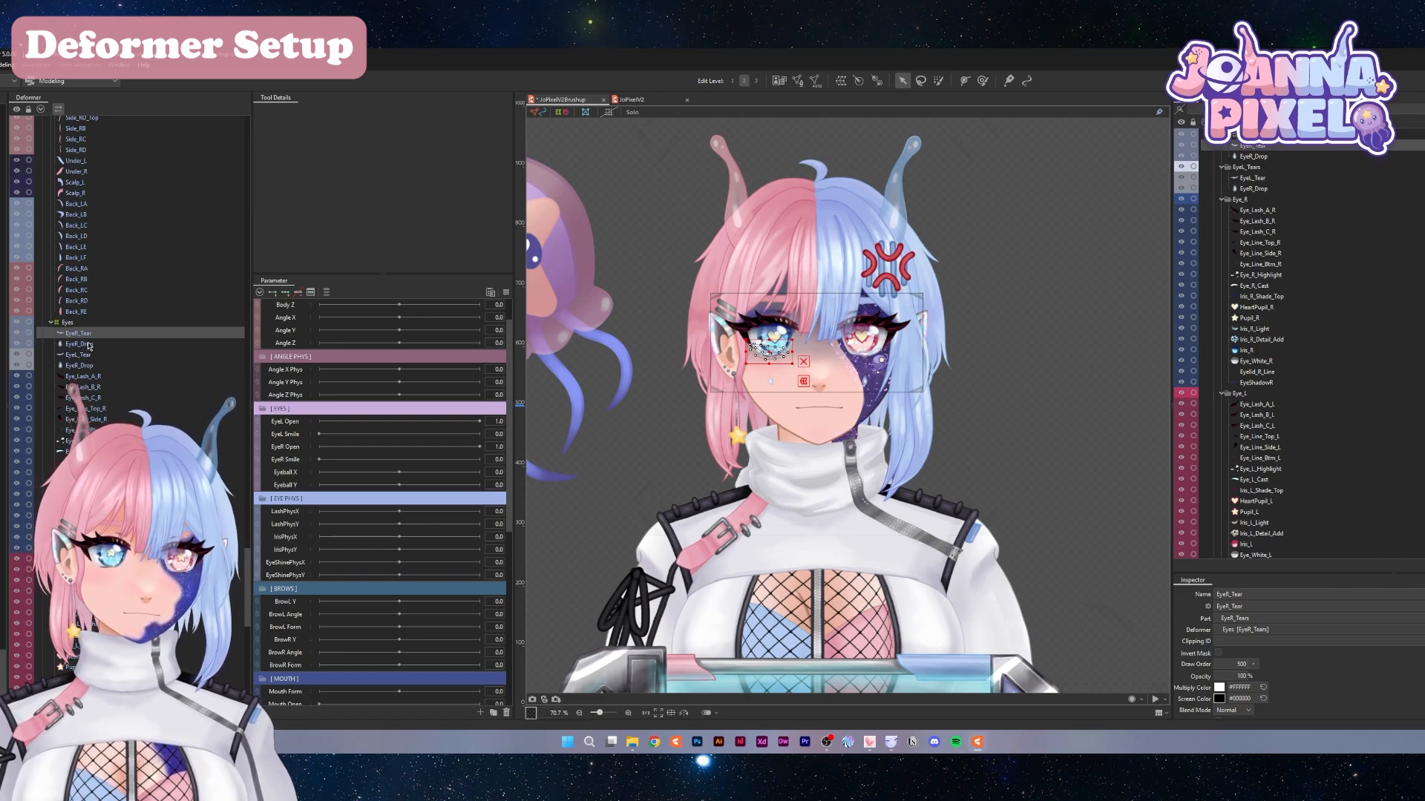
ctrl+click(88, 344)
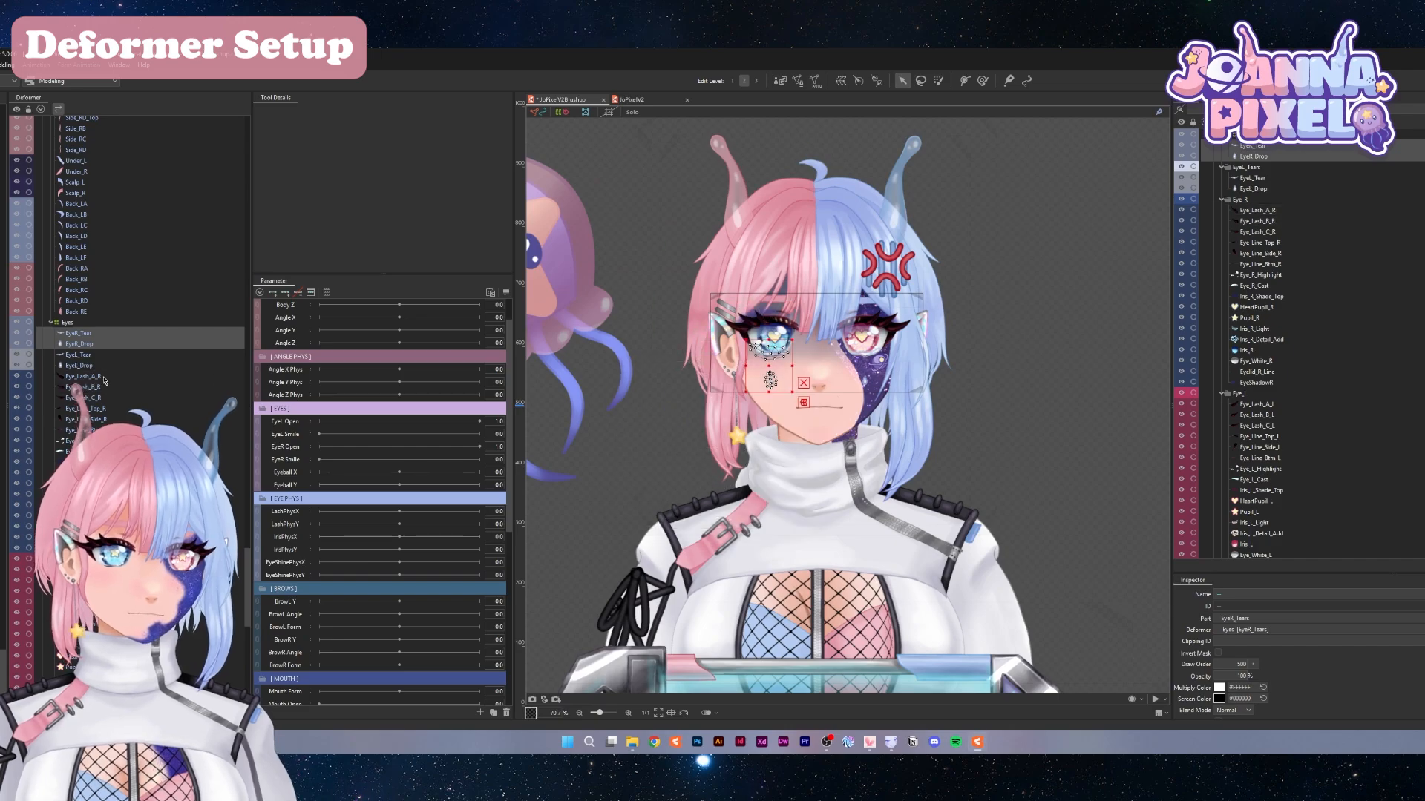
drag(97, 380, 89, 549)
click(842, 81)
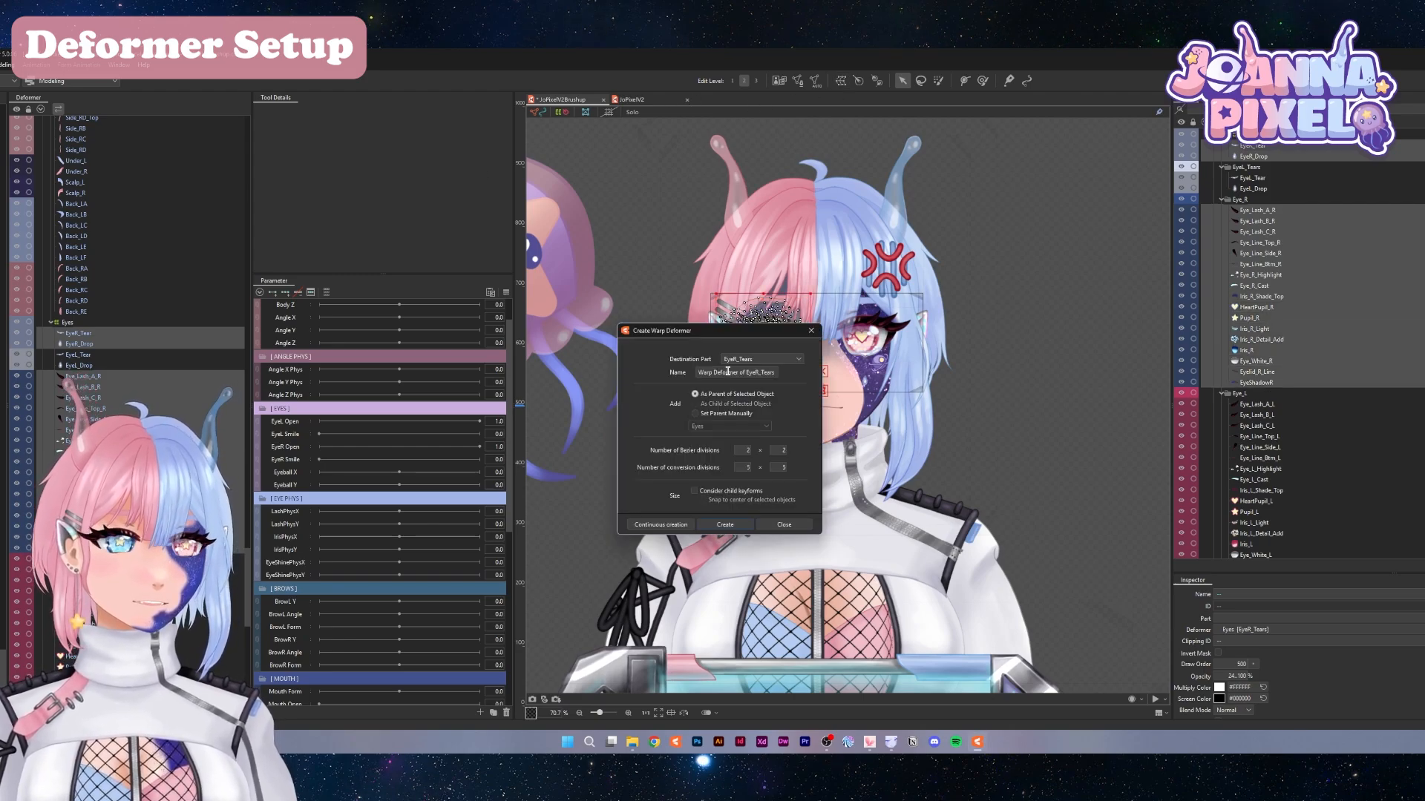
double_click(755, 372)
key(ctrl+a)
text(Eye)
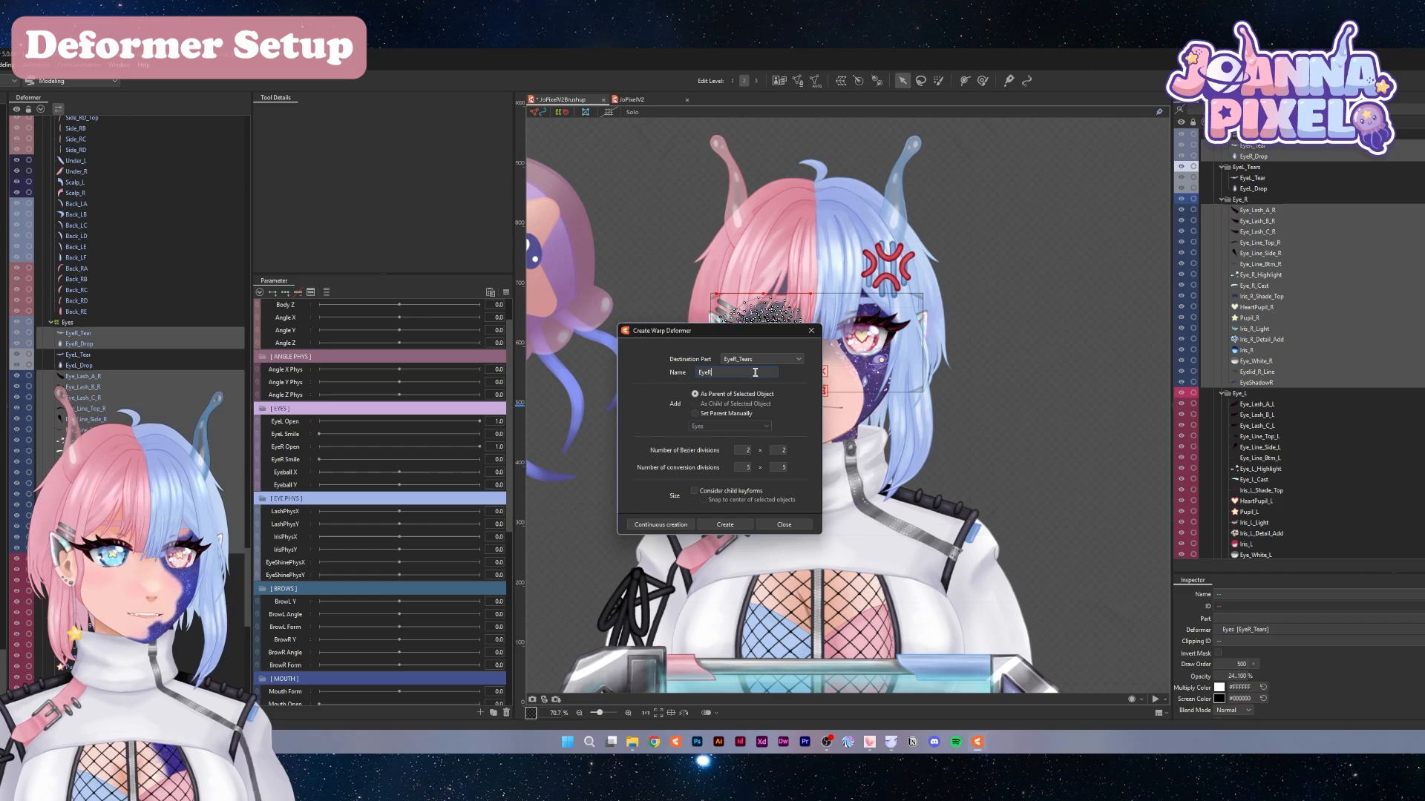
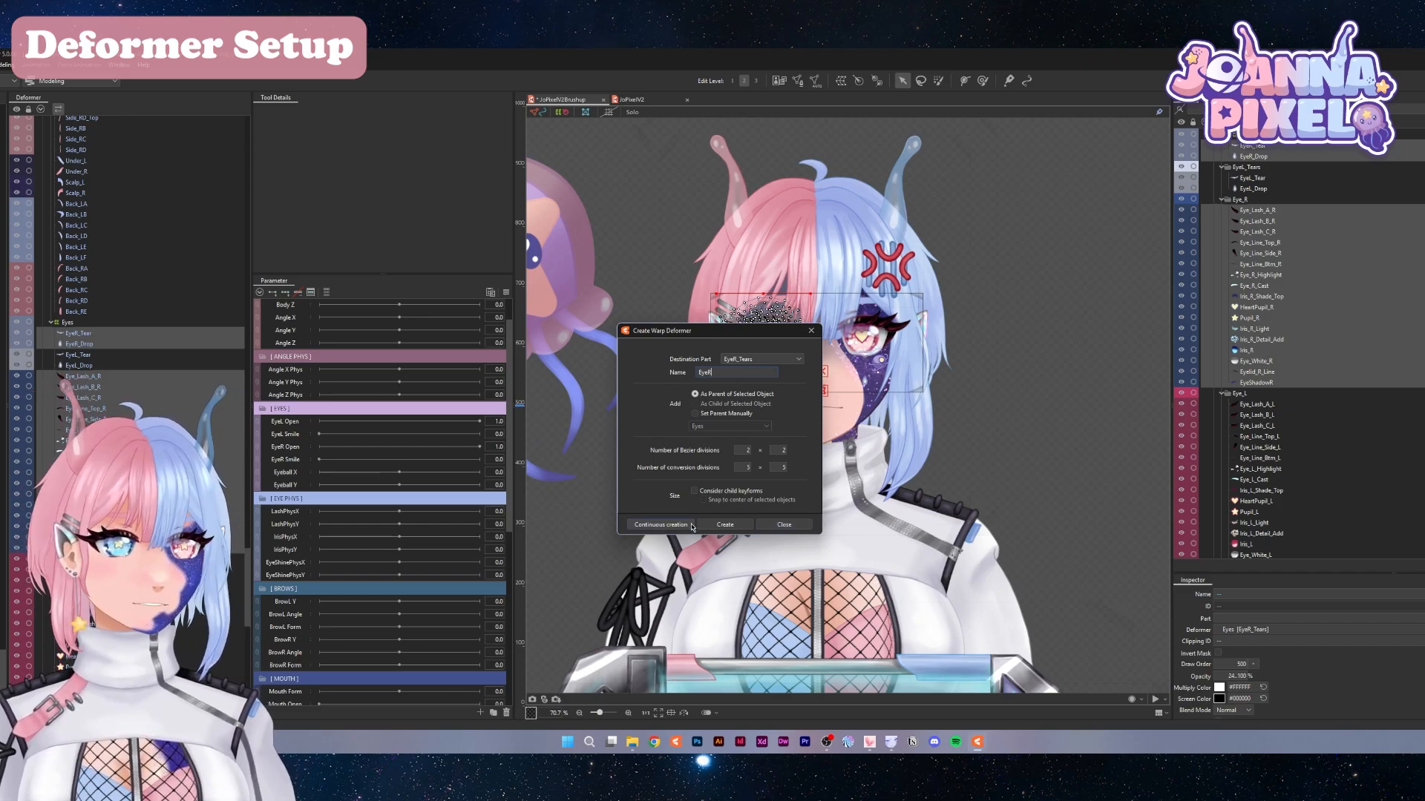
click(735, 526)
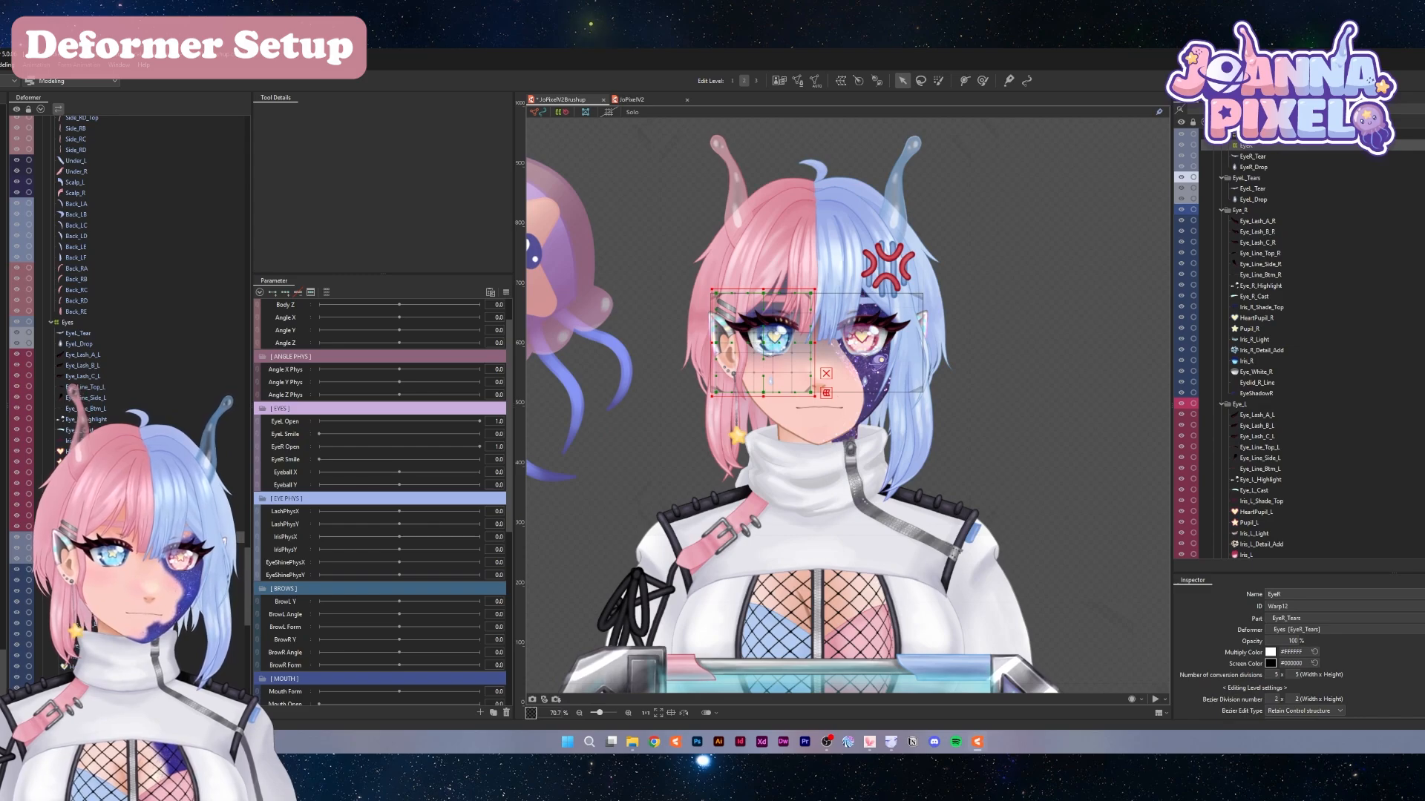
Create a warp deformer named EyeL inside Eyes as parent of the EyeL tear parts and all the Eye_L parts
click(85, 526)
shift+click(89, 334)
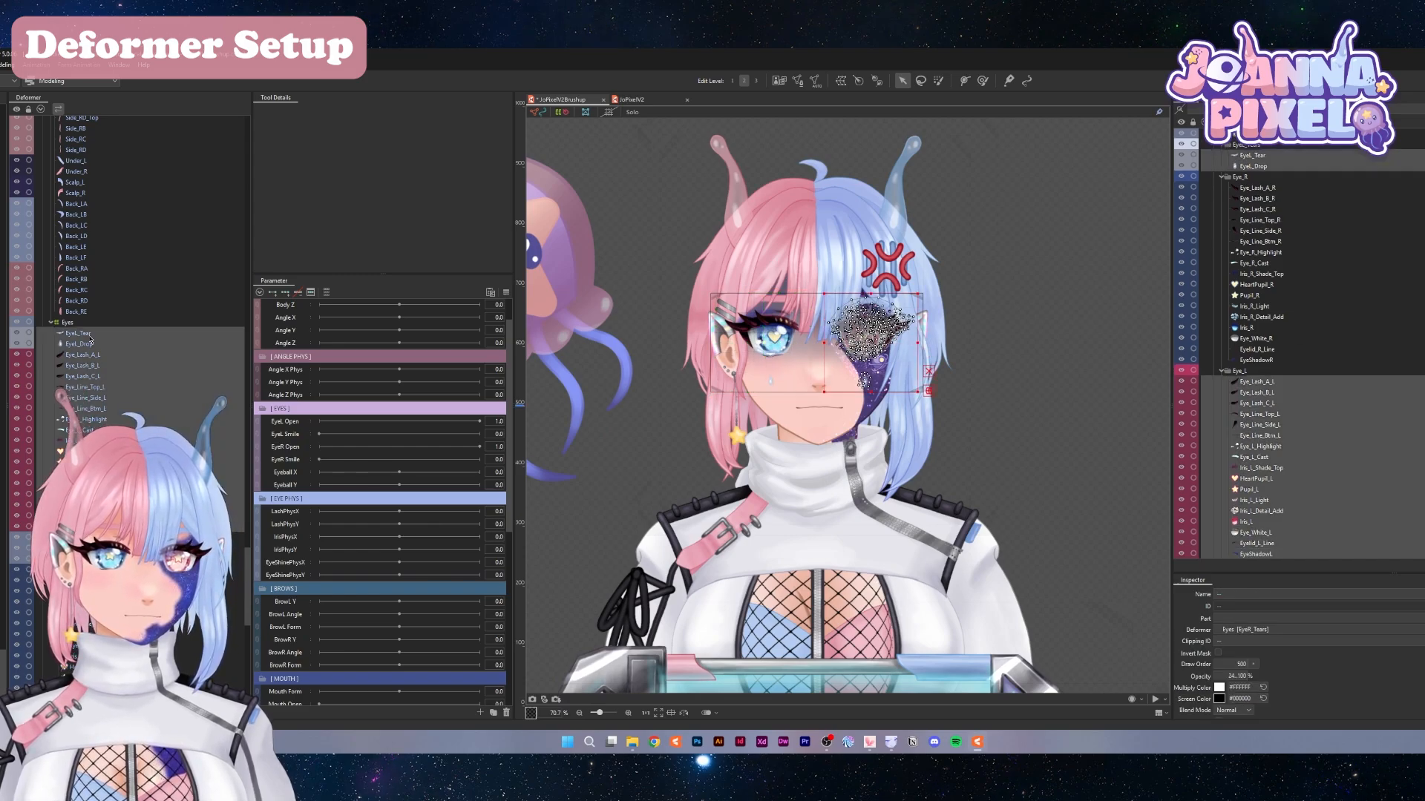
click(858, 82)
triple_click(733, 373)
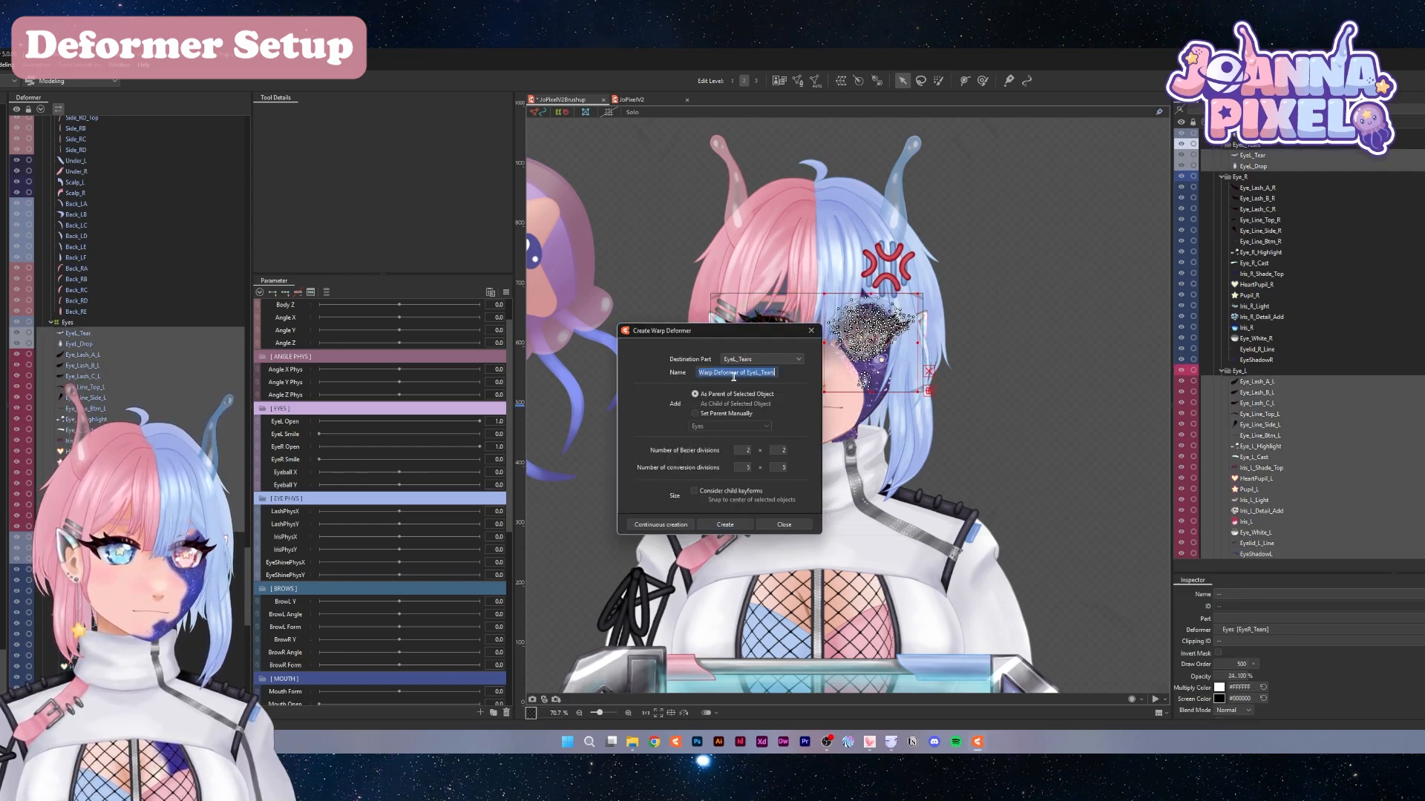
text(EyeL)
key(Return)
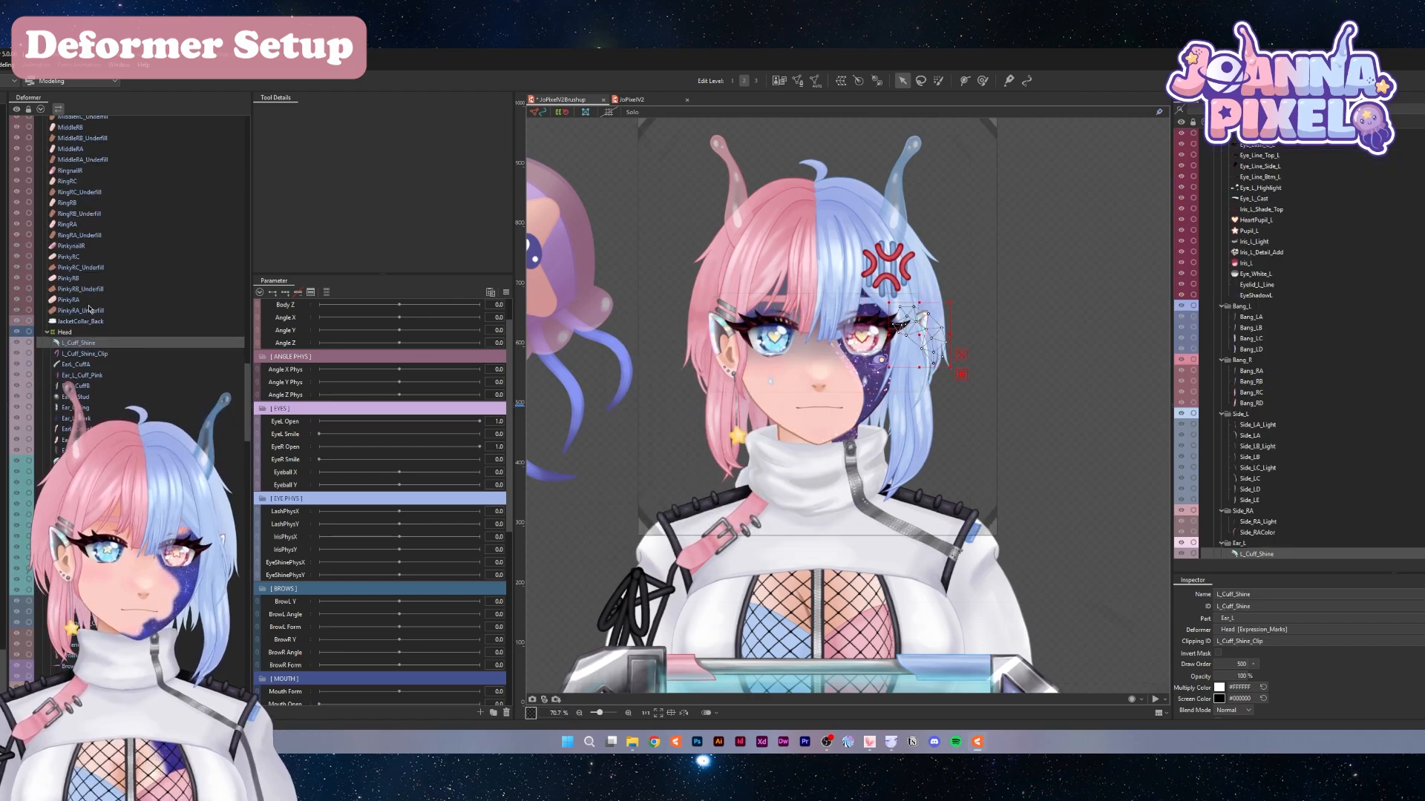
Create a warp deformer named Ears for all ear parts, with child deformers EarL and EarR for each side
click(902, 325)
double_click(901, 324)
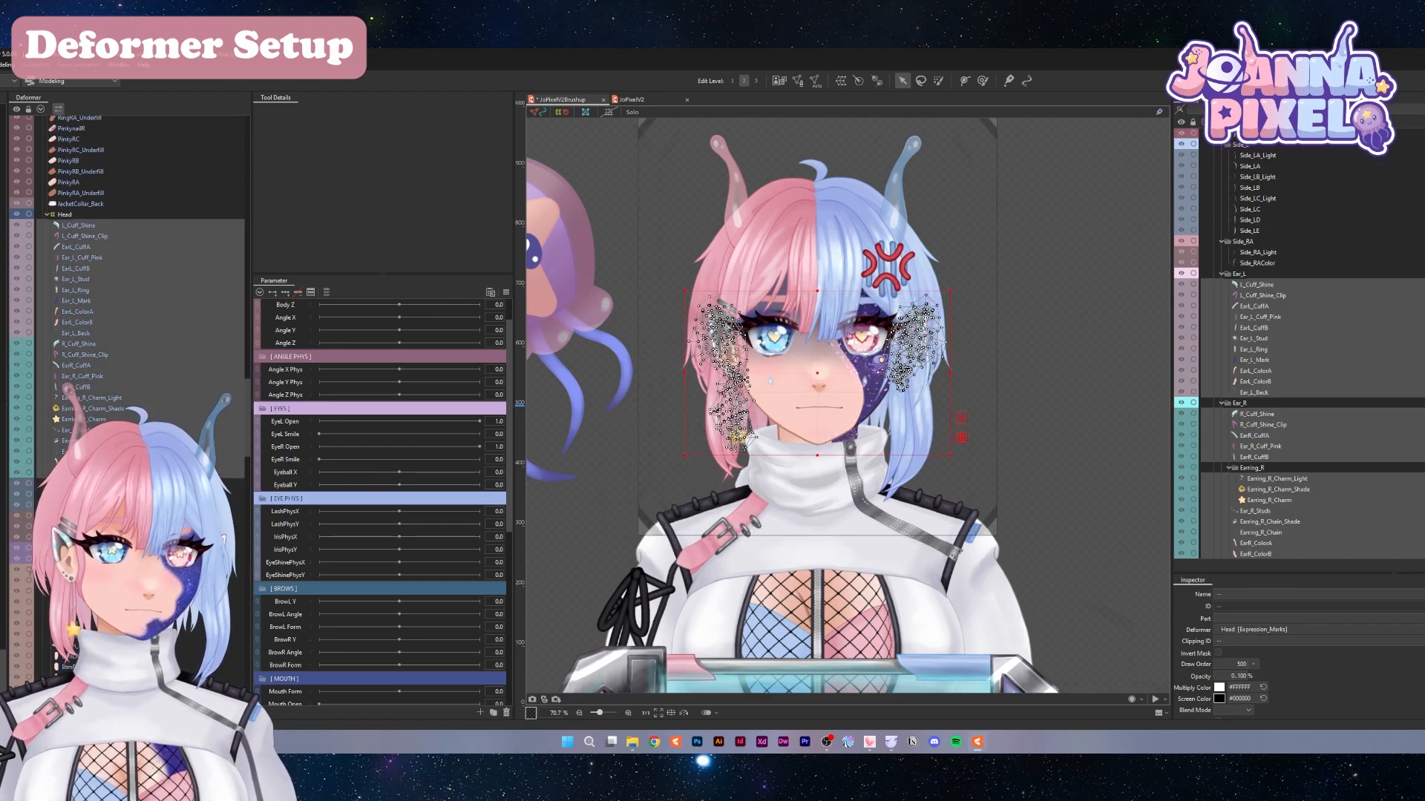
click(840, 80)
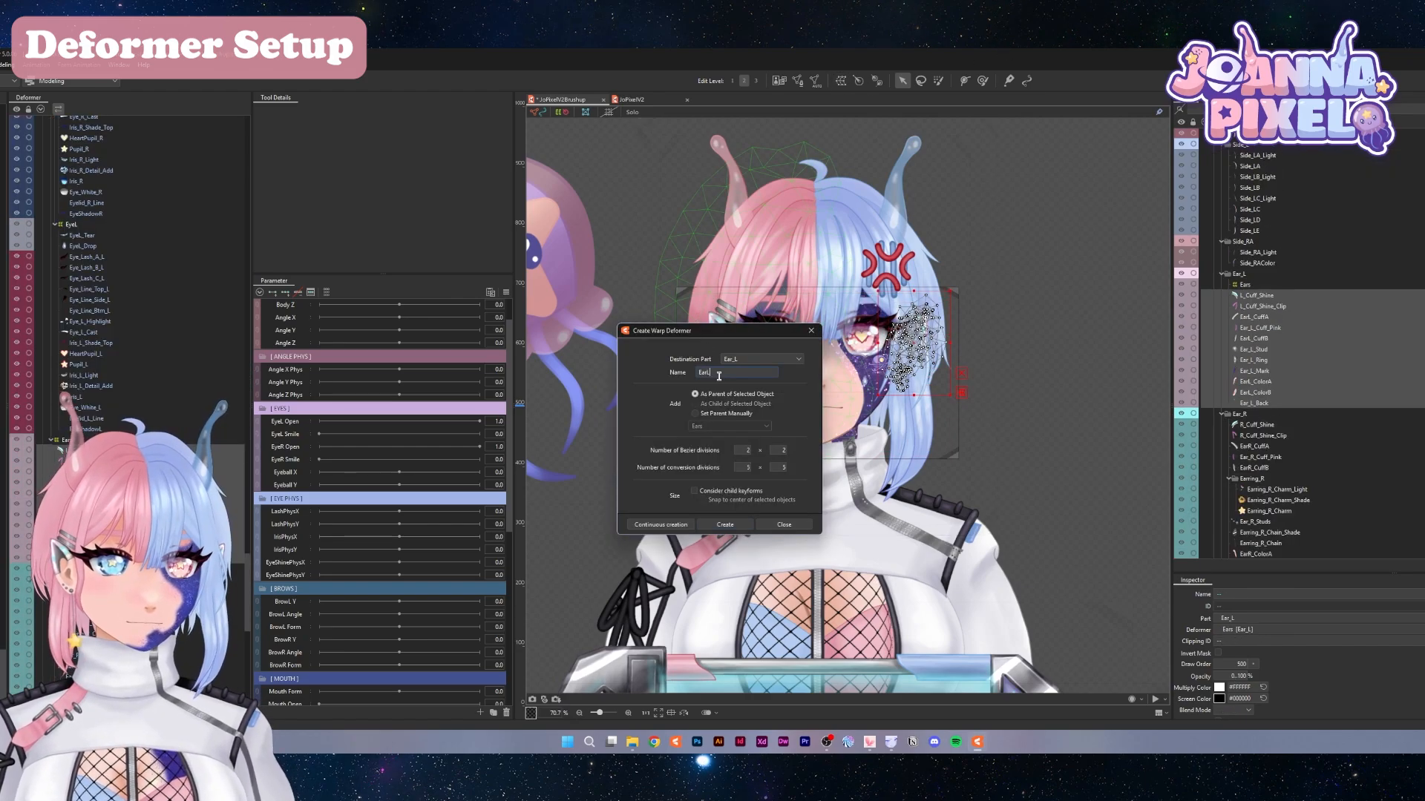
text(Ea)
text(rR)
key(Return)
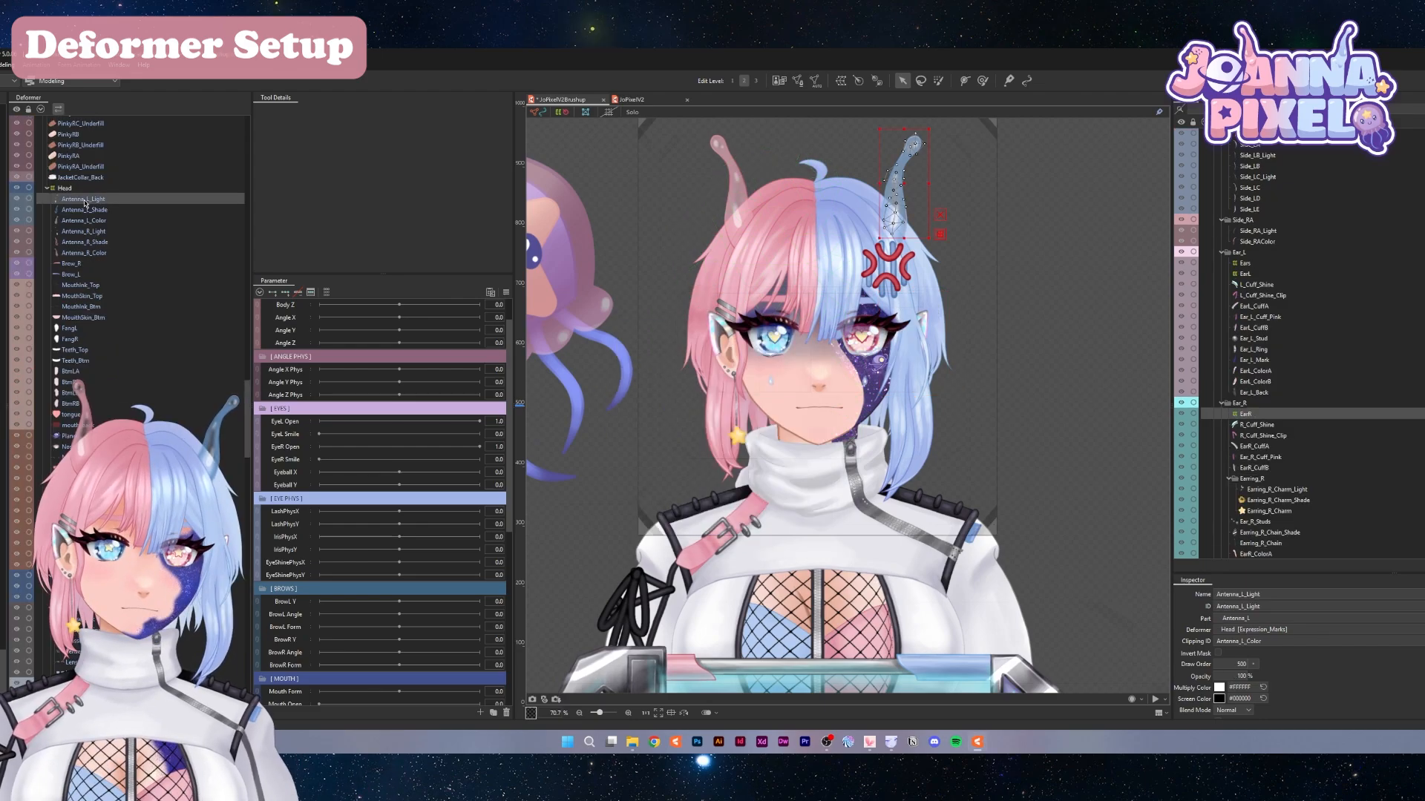
Create a warp deformer named Antenna for both antennae and a child deformer Antenna_L for the Antenna_L light, shade and color parts
shift+click(84, 220)
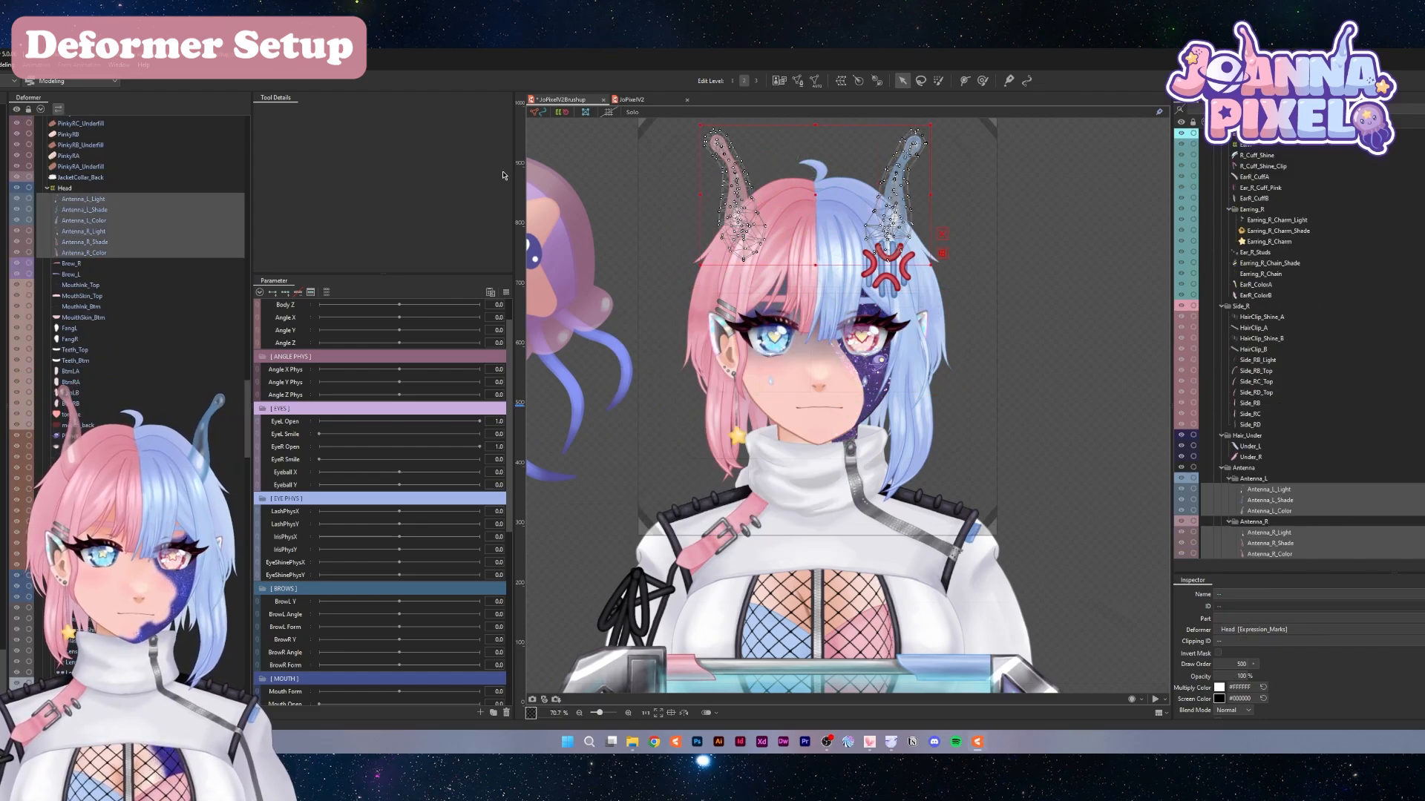
click(841, 80)
key(Return)
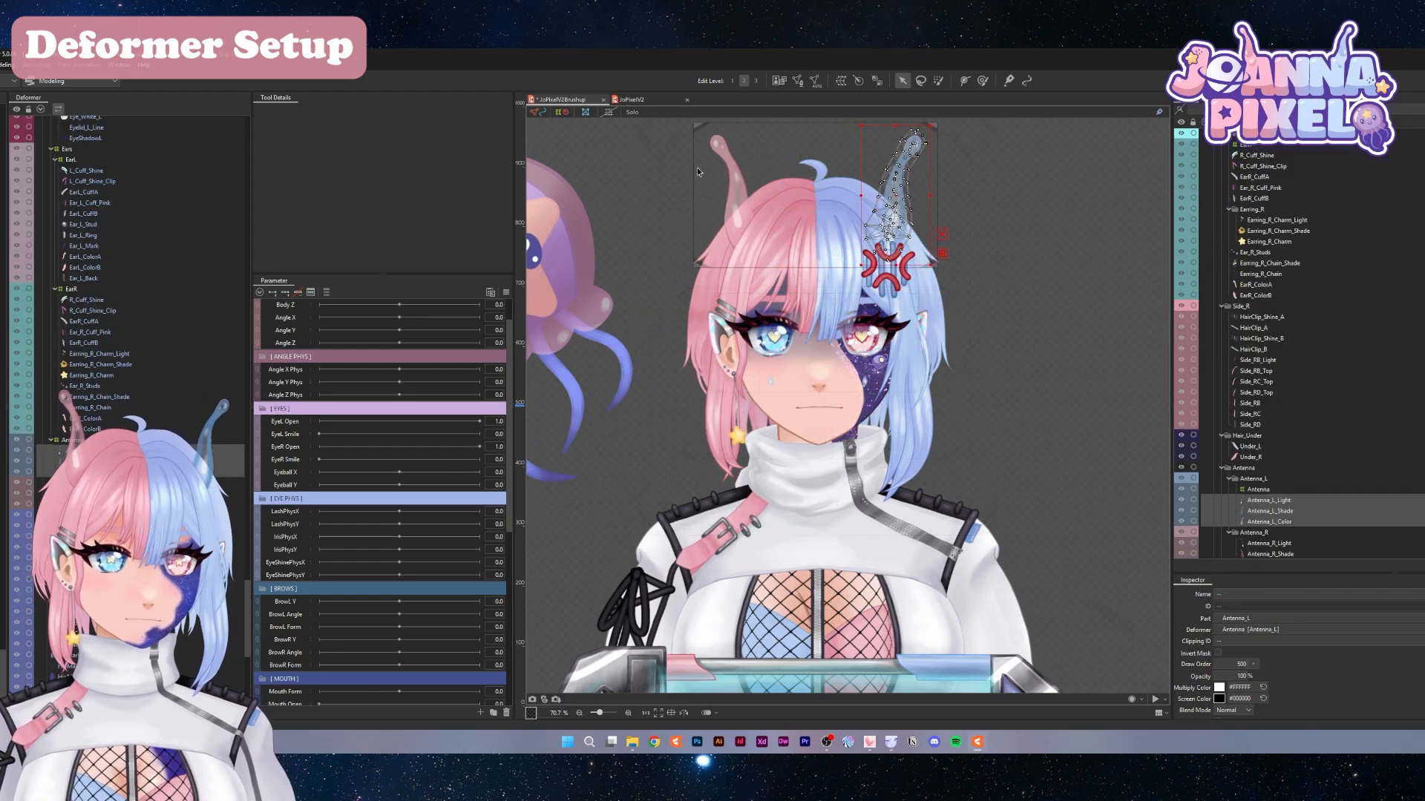
click(841, 80)
key(Return)
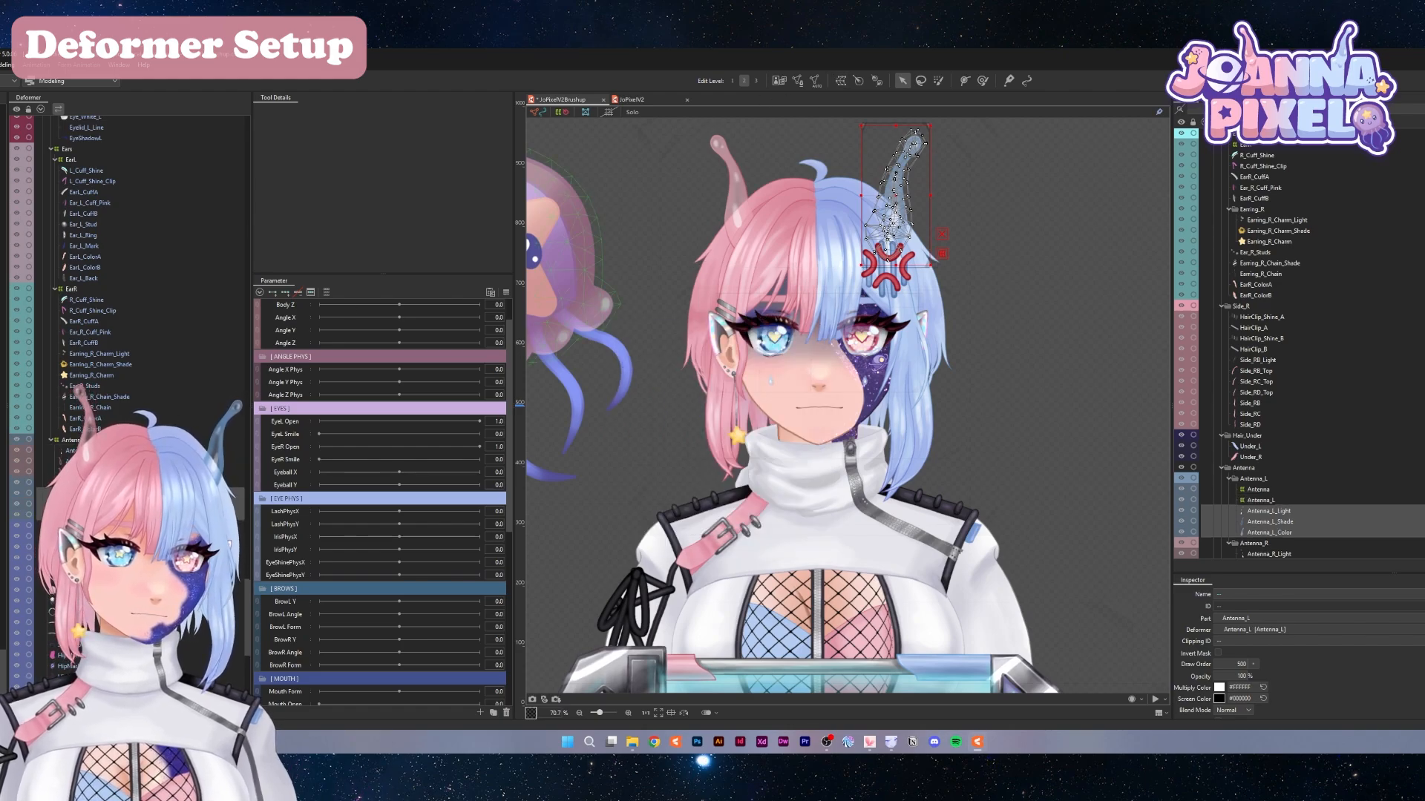
Create a warp deformer named Antenna_R inside Antenna as parent of the Antenna_R light, shade and color parts
click(83, 472)
shift+click(84, 450)
click(840, 80)
text(Antenna_R)
key(Return)
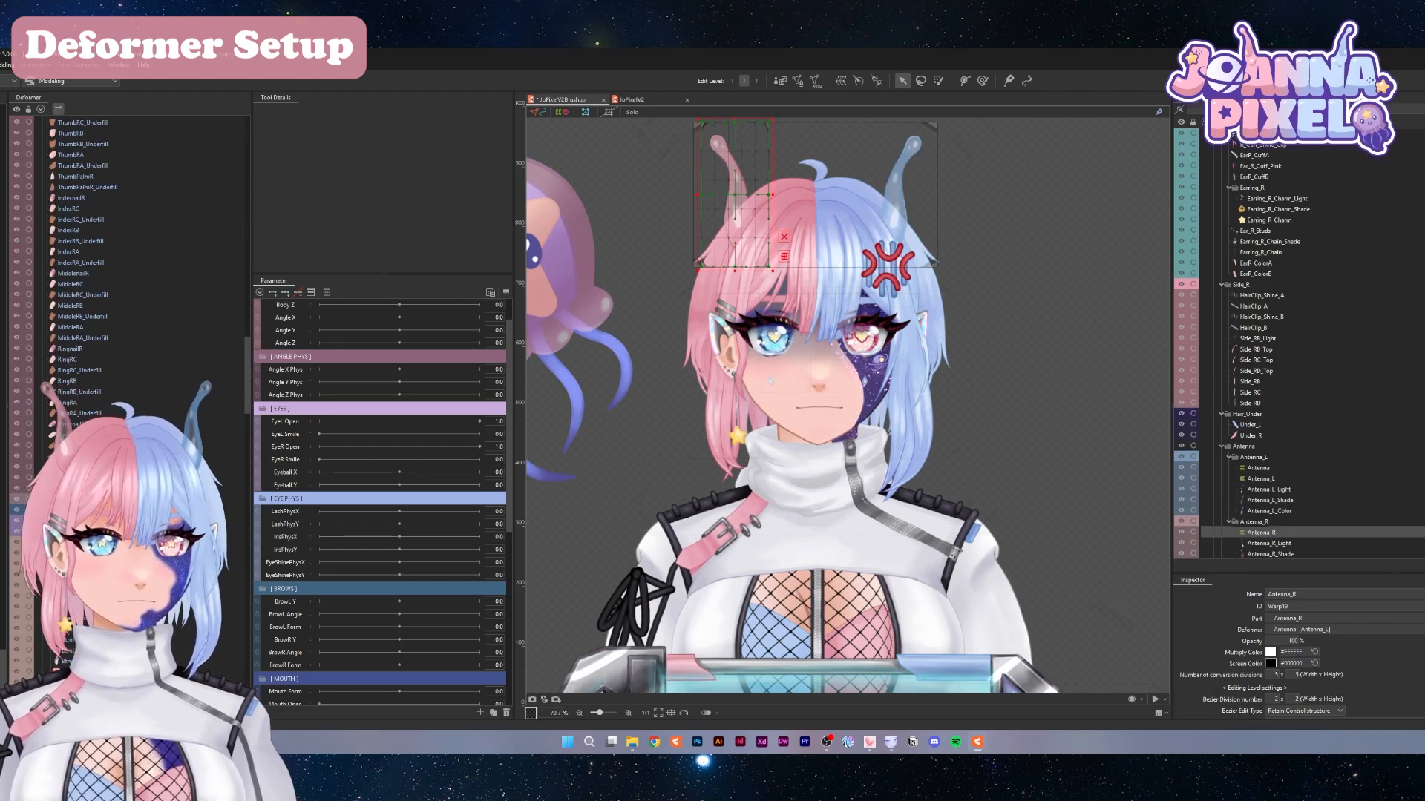
Create warp deformers named Eyebrows for Brow_R and Brow_L, and Mouth with a child InsideMouth for the mouth parts
click(84, 520)
shift+click(84, 531)
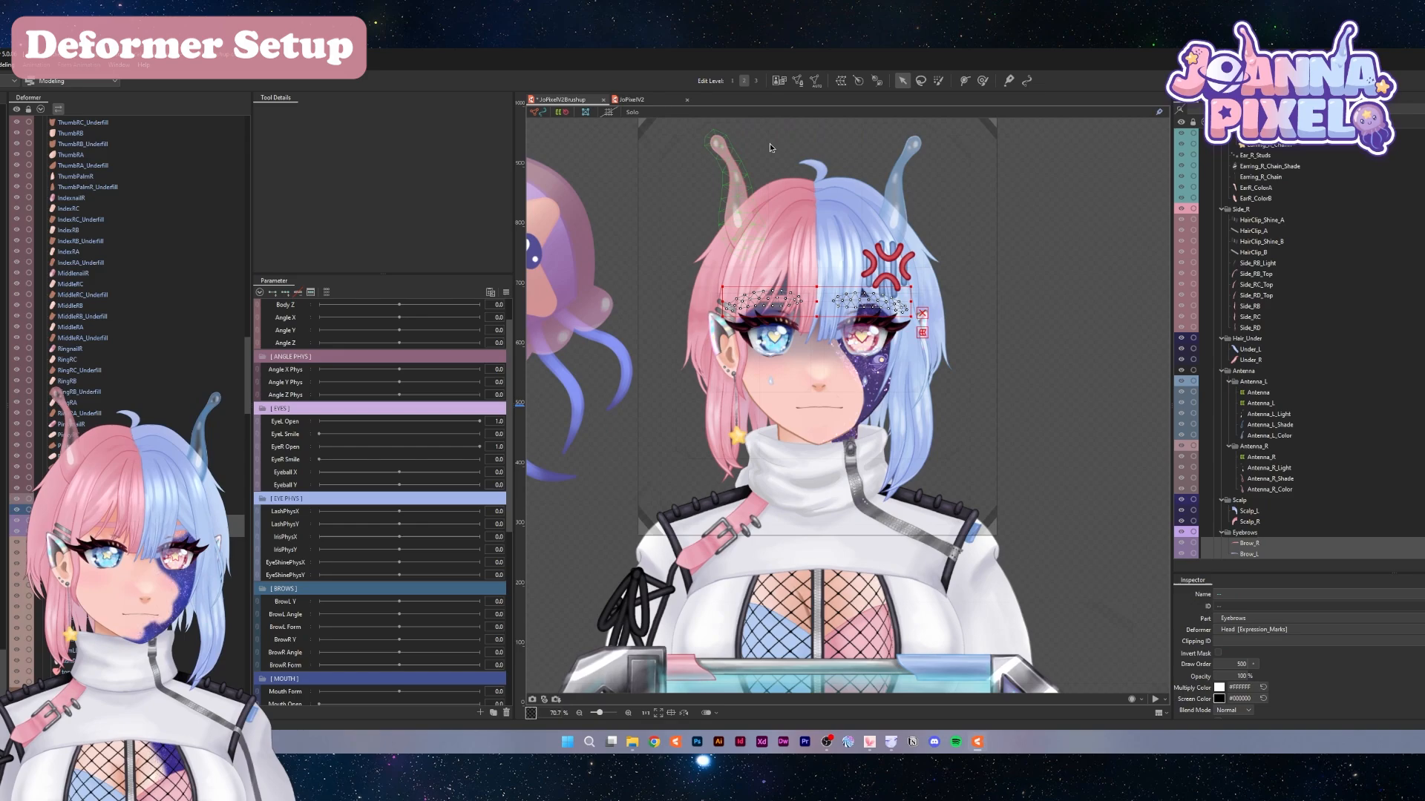
click(840, 80)
drag(748, 373, 648, 370)
click(747, 372)
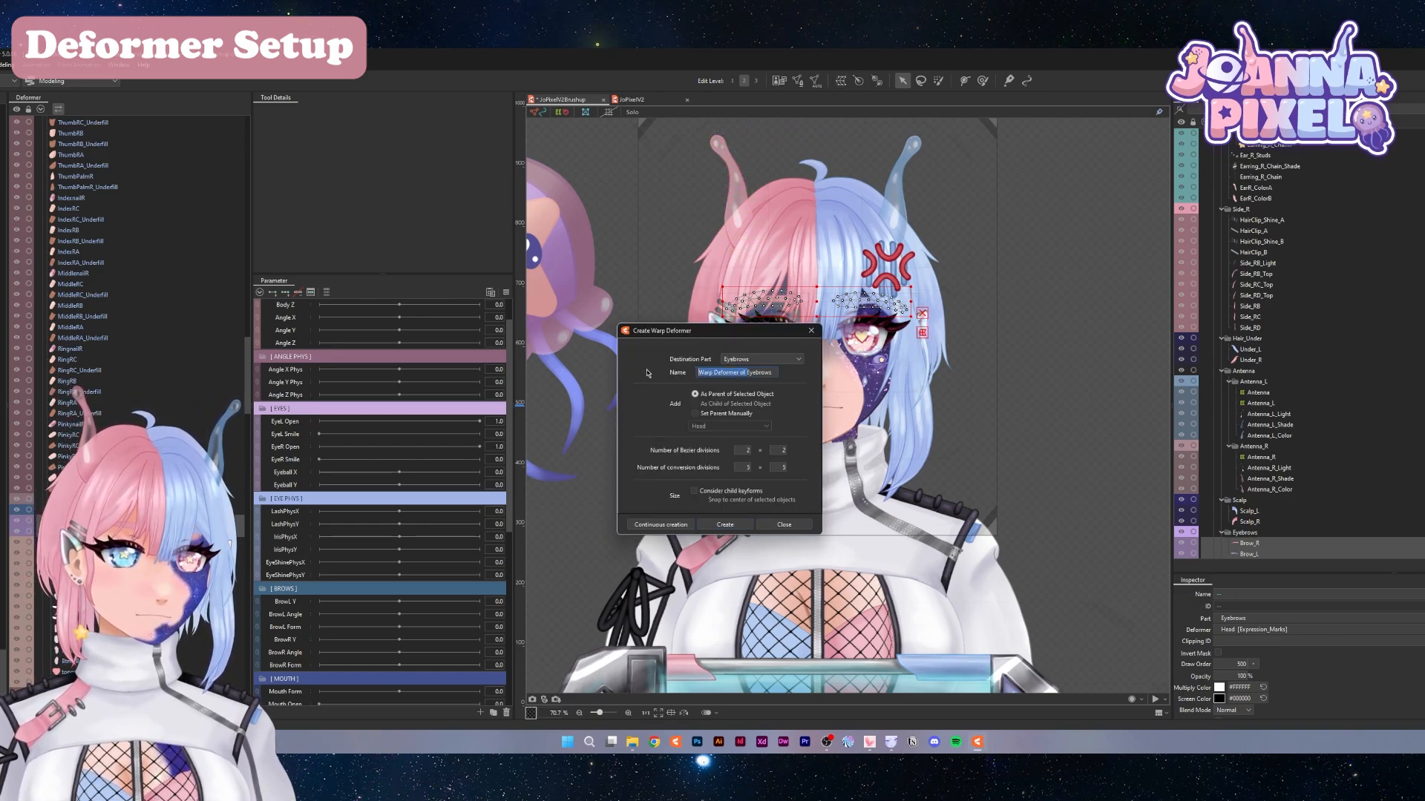
key(BackSpace)
key(Return)
click(816, 404)
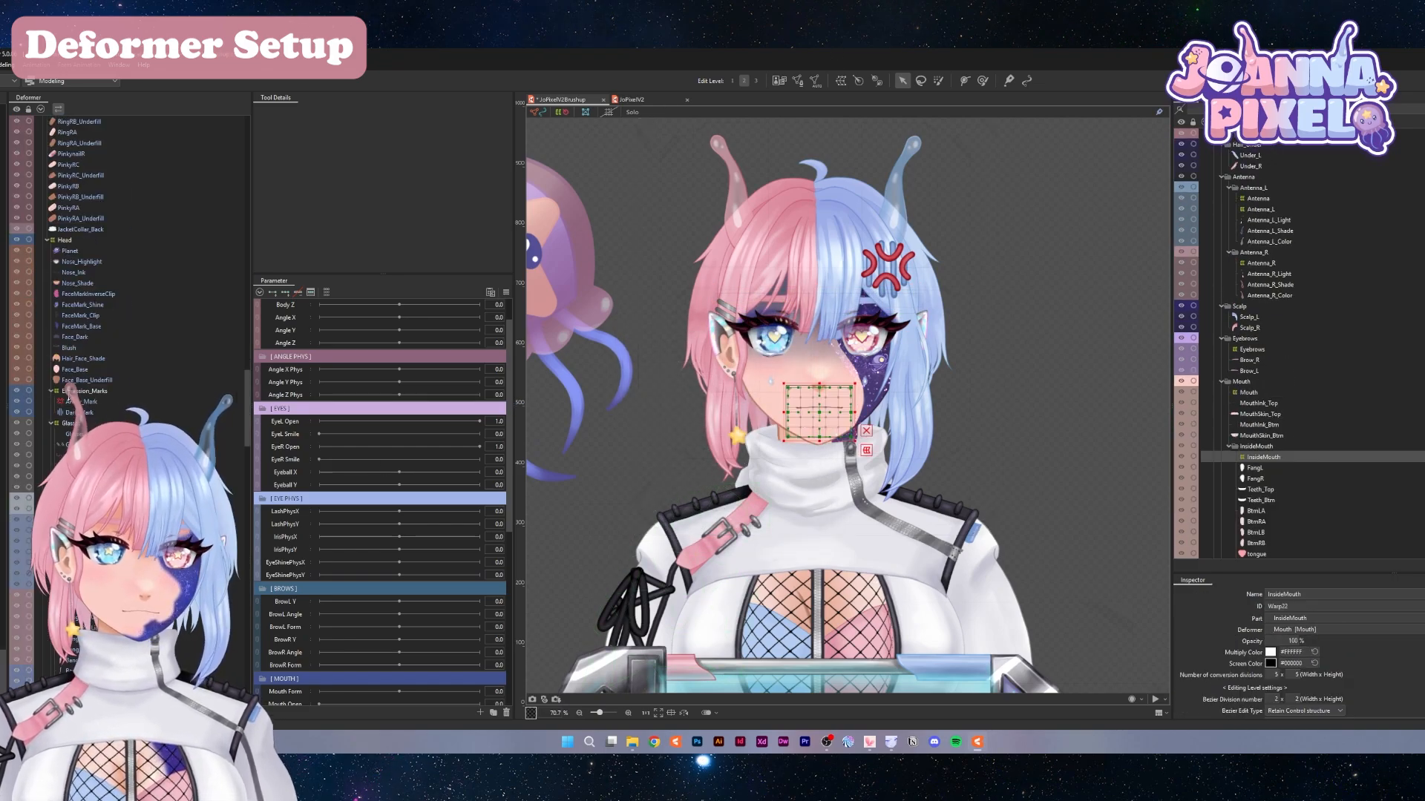
Create warp deformers named Nose, Planet, FaceBase and FaceMark for the matching face parts, with FaceMark inside FaceBase
click(86, 380)
shift+click(86, 252)
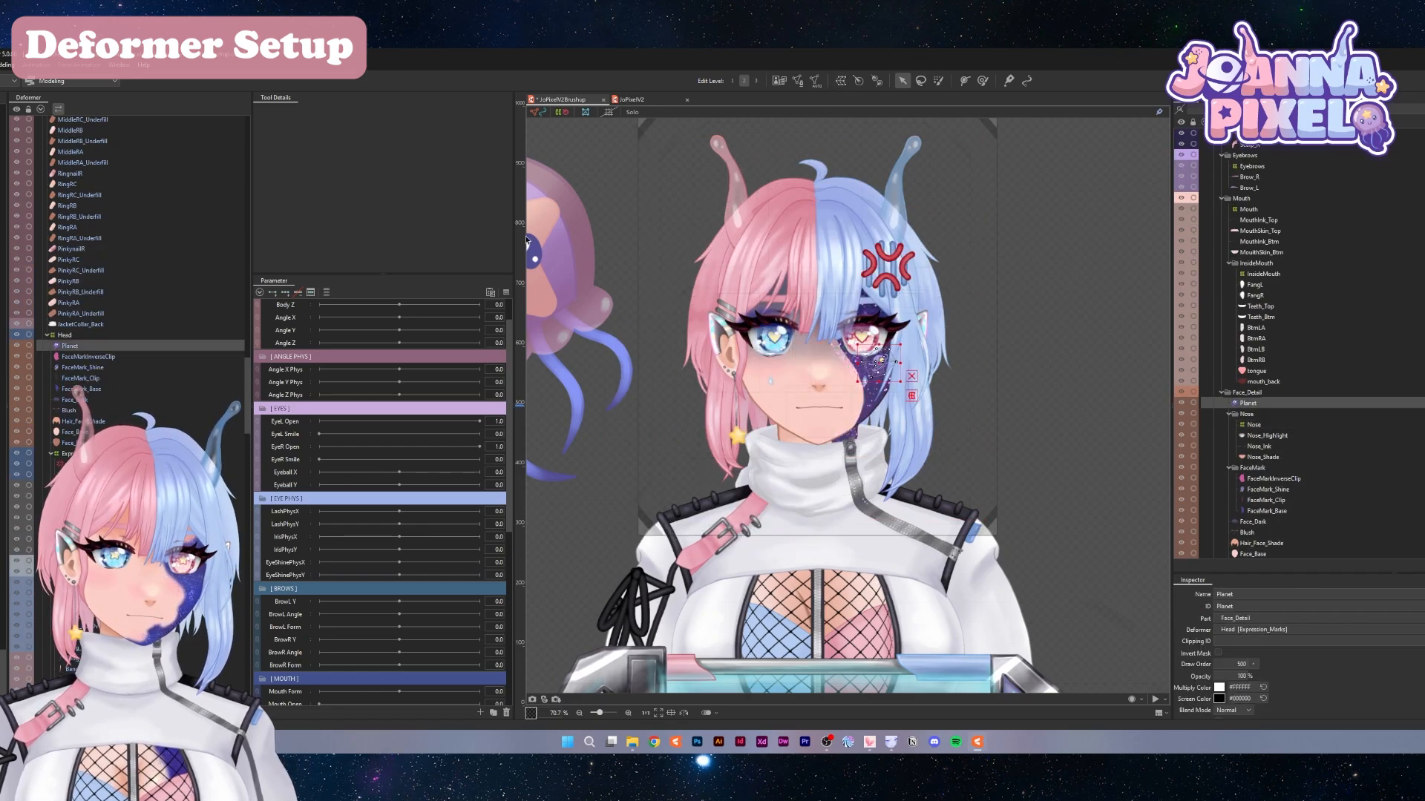
click(841, 80)
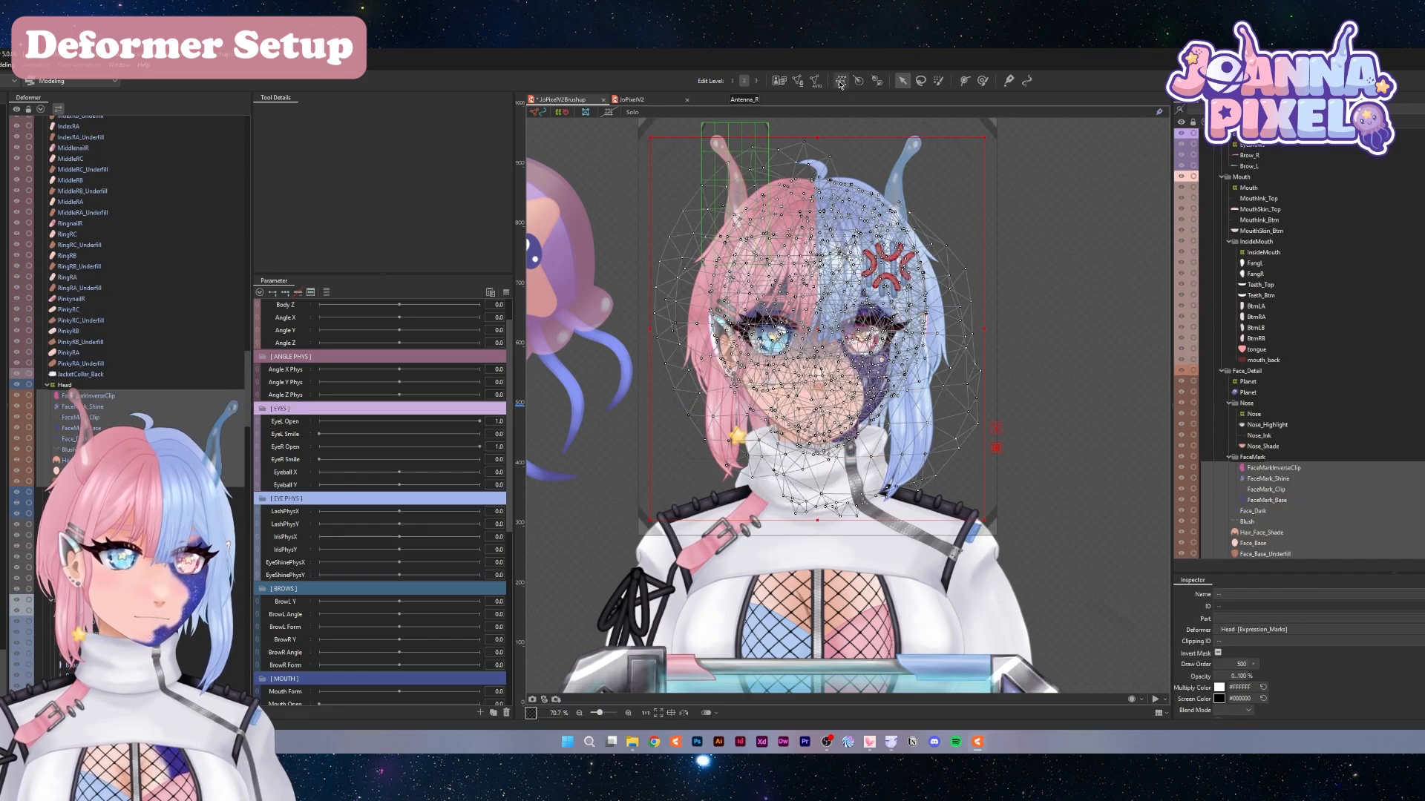
click(841, 80)
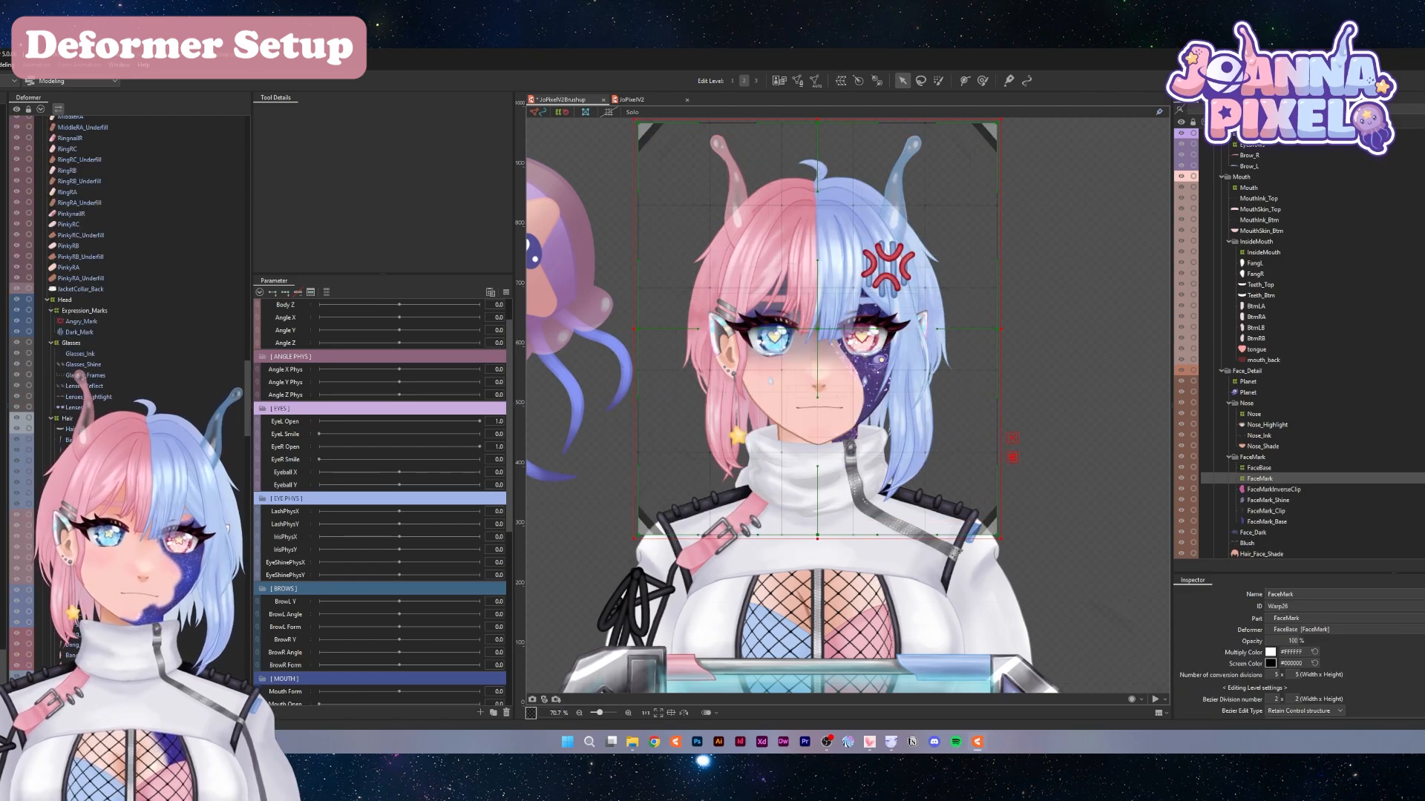
Create a warp deformer inside UpperBody for the jacket torso parts from Jacket_Zip_Top to Jacket_Torso_Tag, including JacketCollar_Back
scroll(130, 223, down, 5)
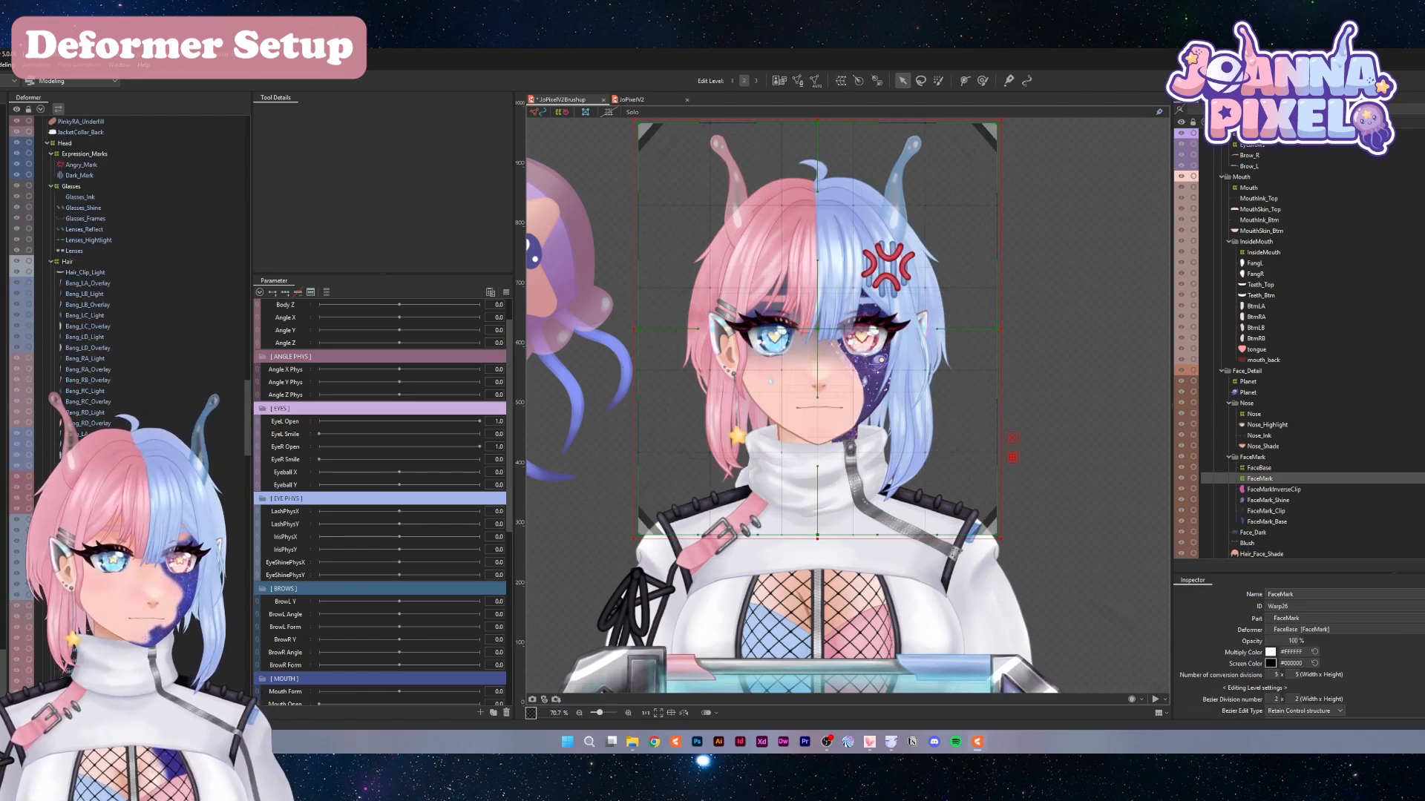
scroll(211, 359, down, 5)
scroll(200, 386, down, 10)
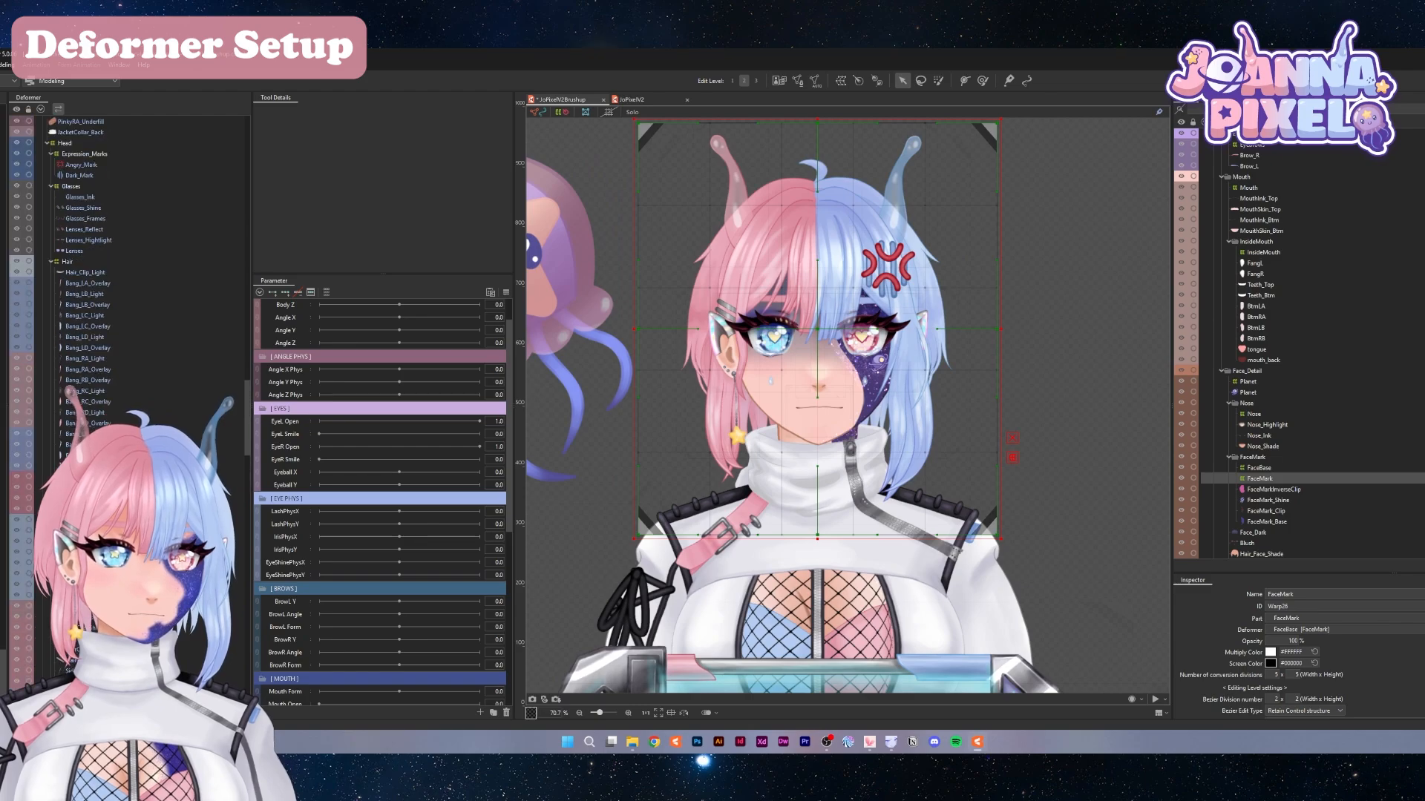
scroll(200, 387, up, 15)
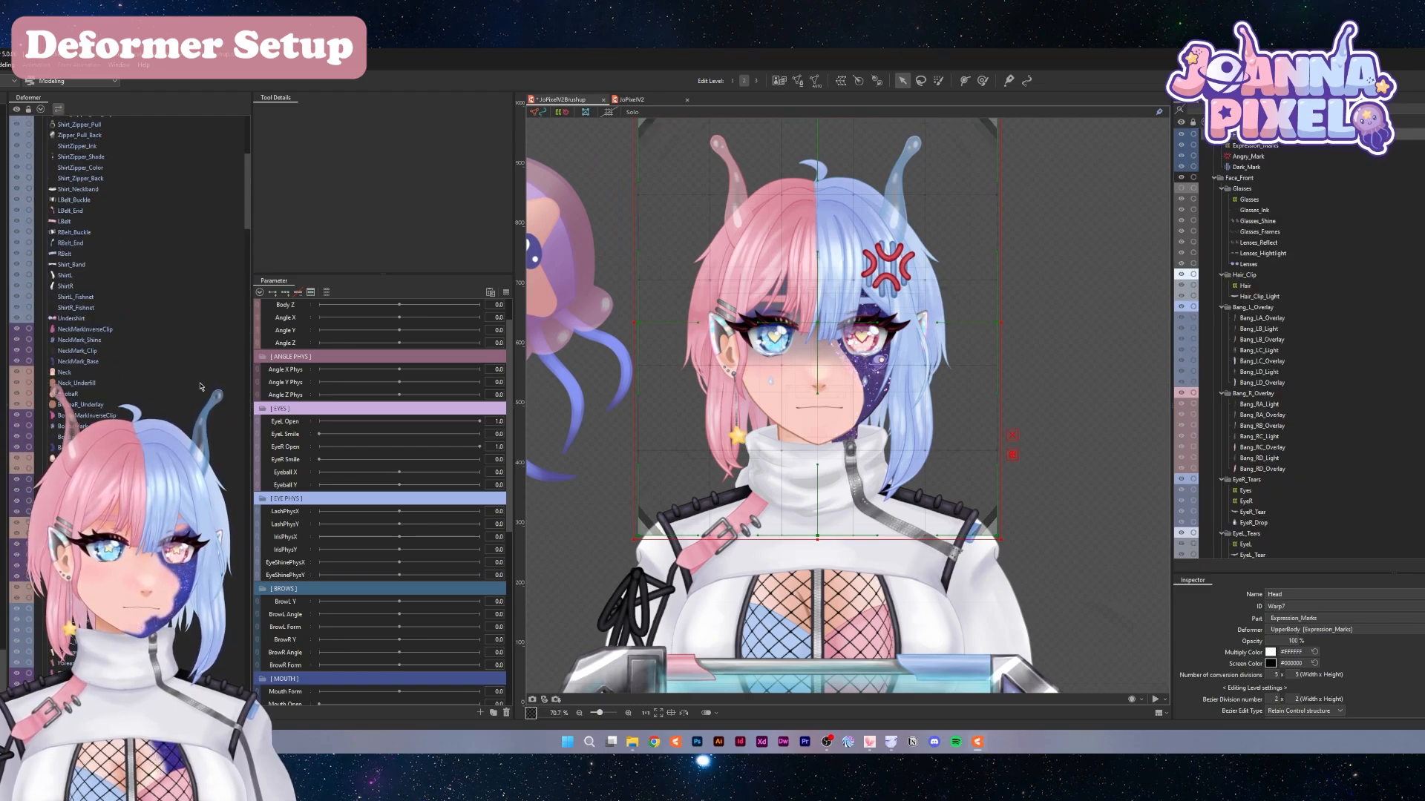
click(81, 176)
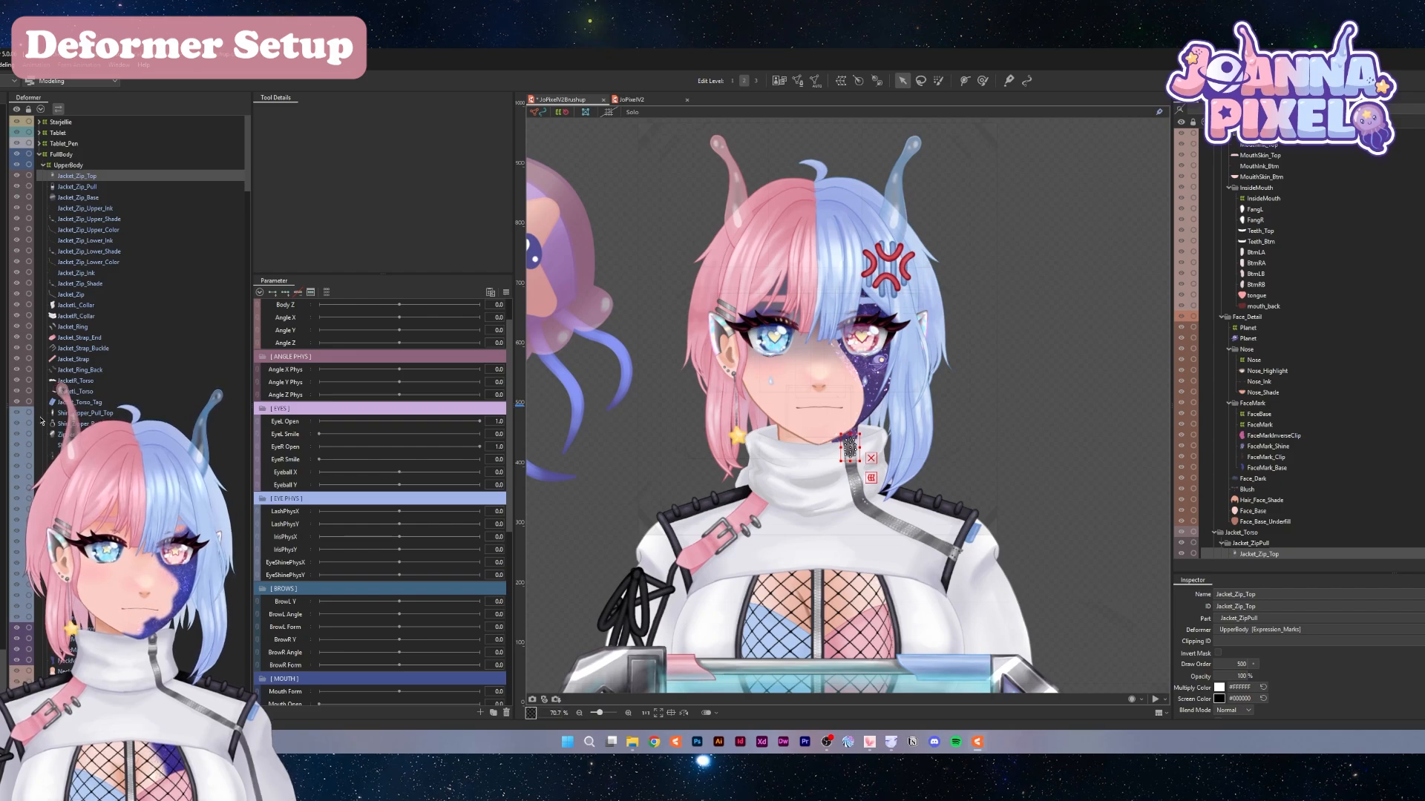
shift+click(85, 401)
scroll(94, 396, down, 5)
scroll(94, 397, down, 10)
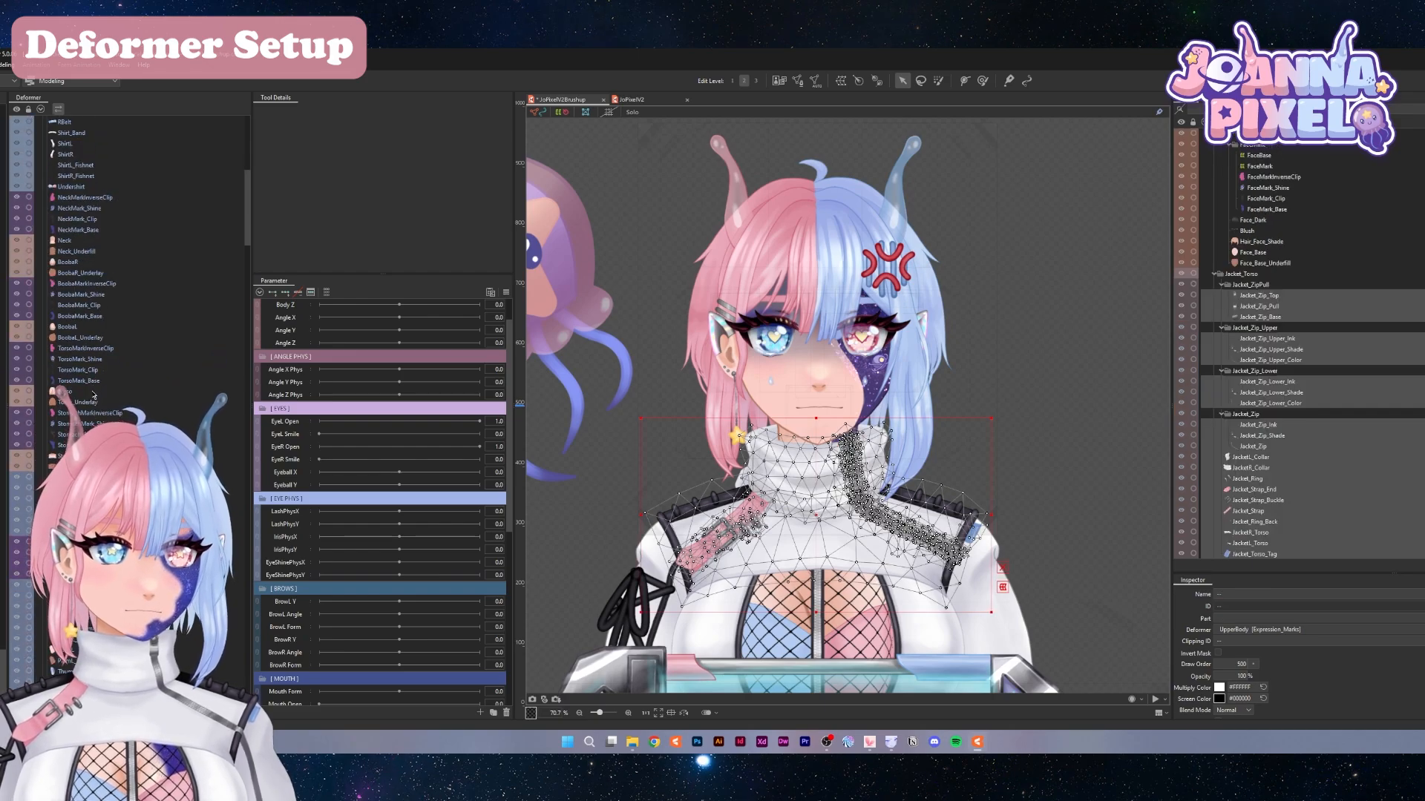
scroll(88, 426, down, 10)
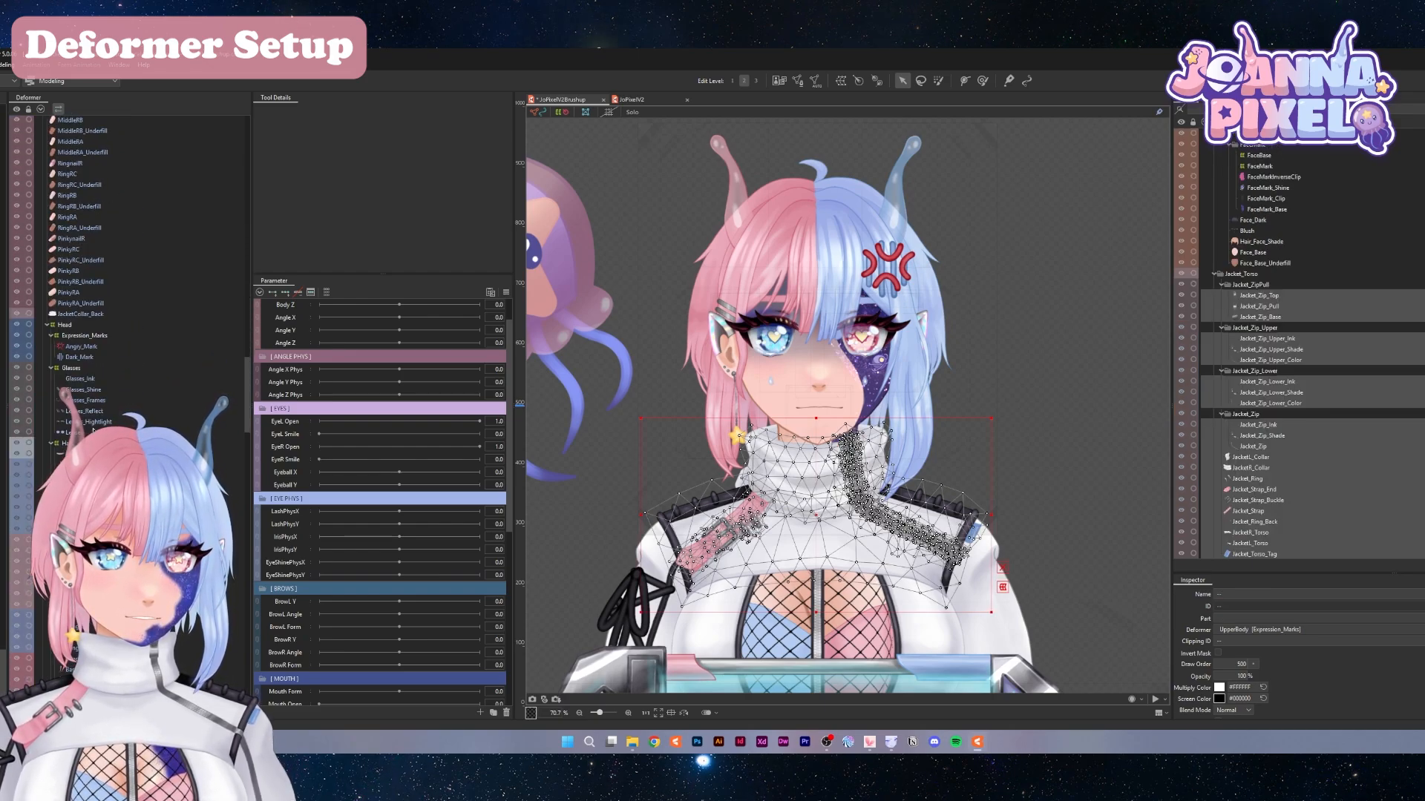
click(81, 354)
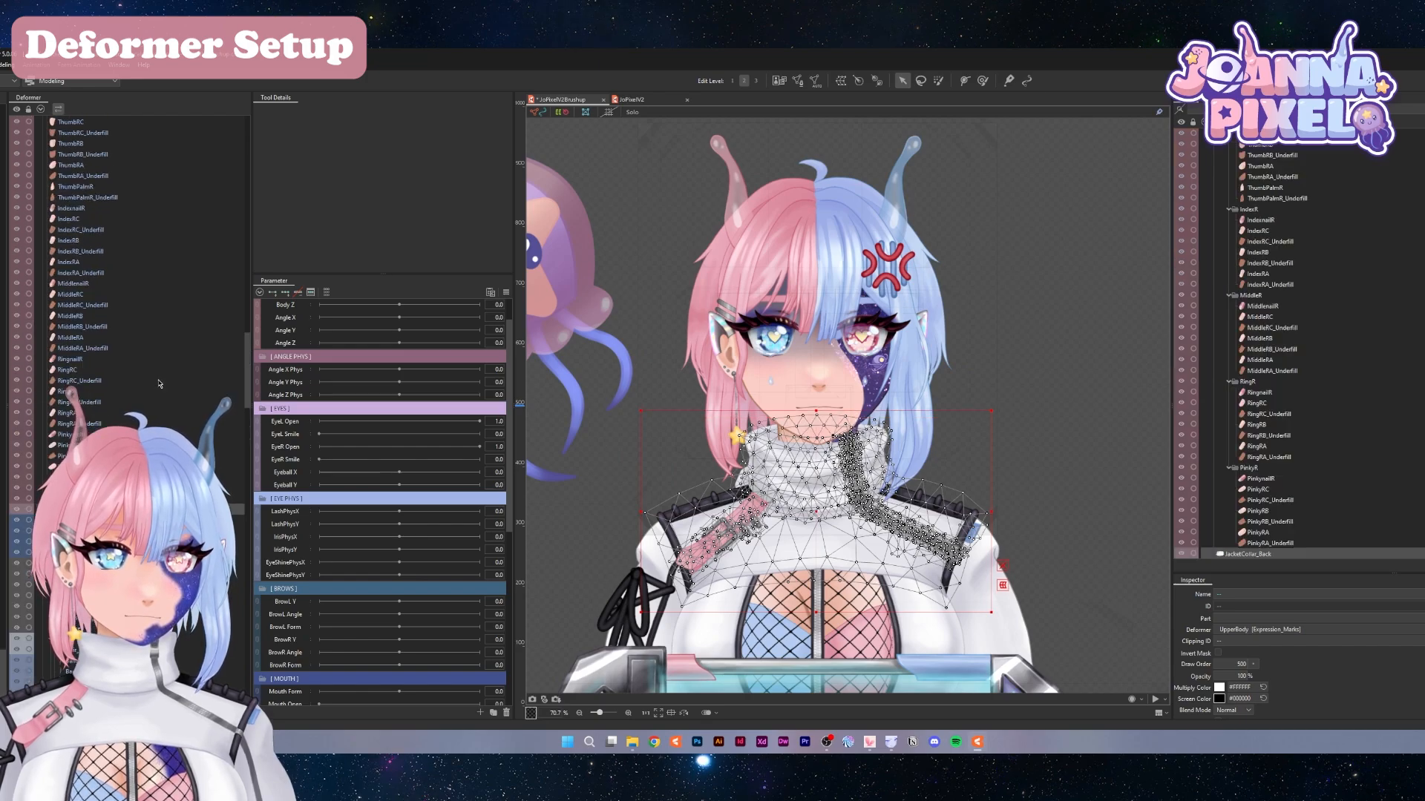
Create warp deformers inside UpperBody, named Shirt for the shirt parts and Torso for the neck, chest and stomach parts
scroll(158, 382, down, 10)
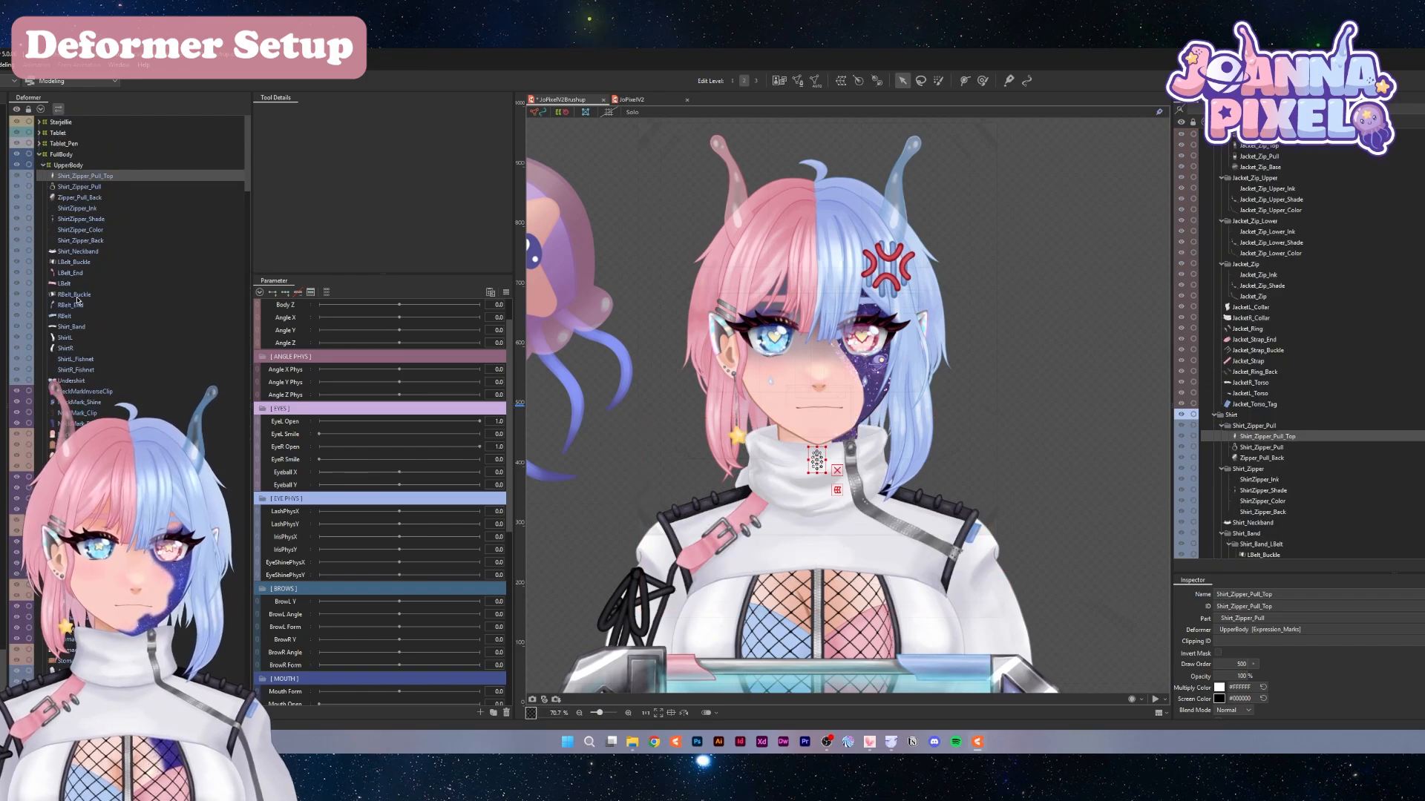
scroll(158, 383, up, 5)
click(85, 176)
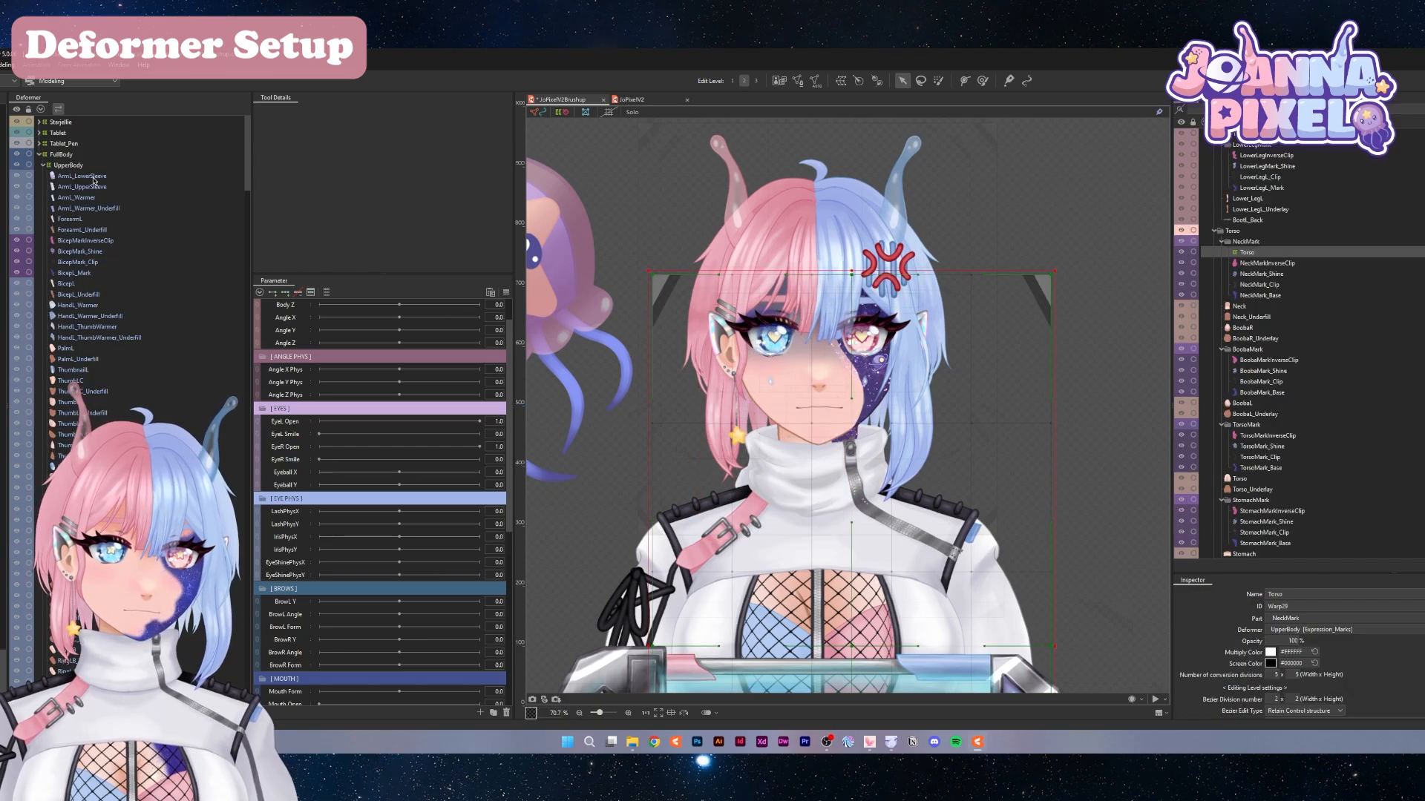
Create warp deformers named ArmL and ArmR inside UpperBody for the matching sleeve, arm, hand and finger parts
click(95, 177)
scroll(135, 329, down, 1)
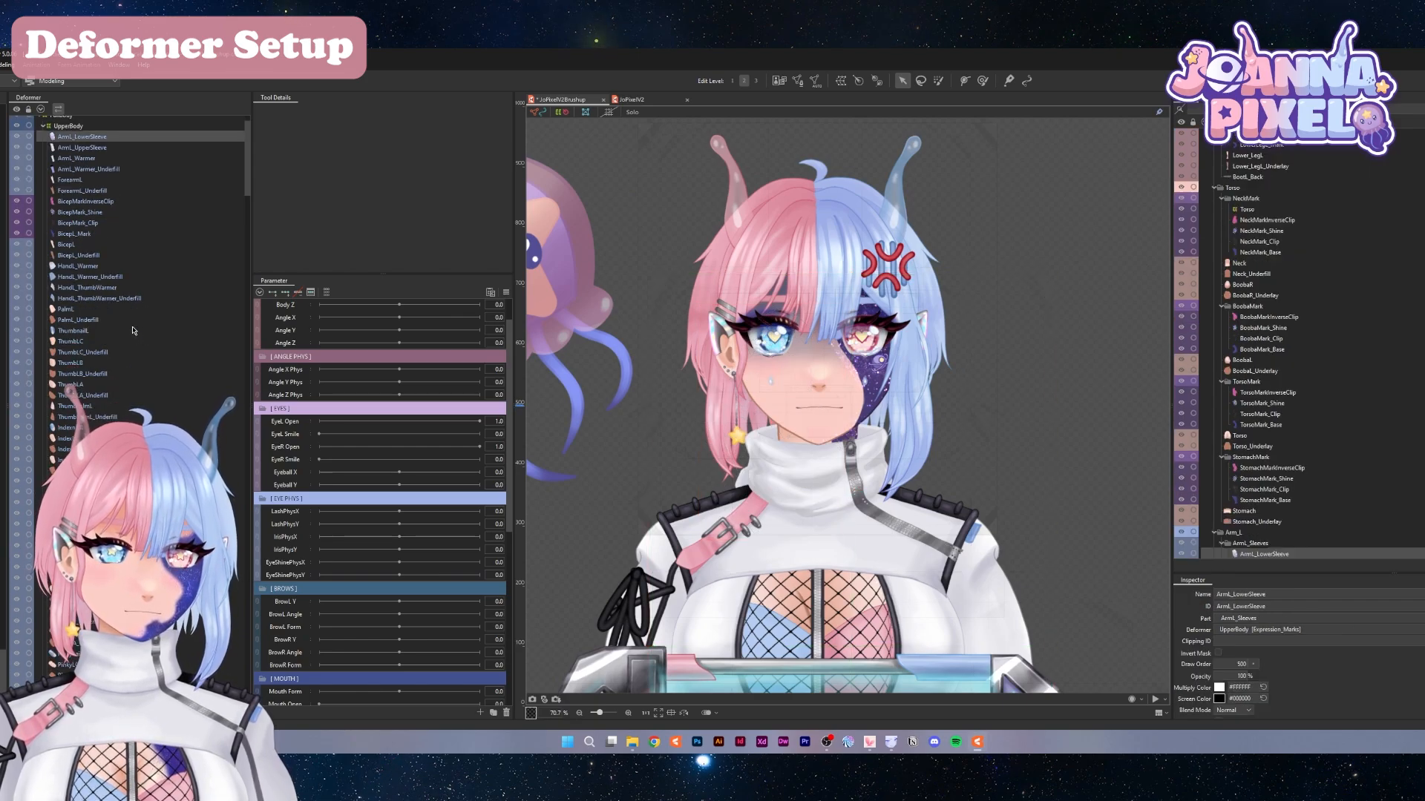
scroll(771, 404, down, 3)
scroll(771, 405, up, 2)
scroll(143, 378, down, 4)
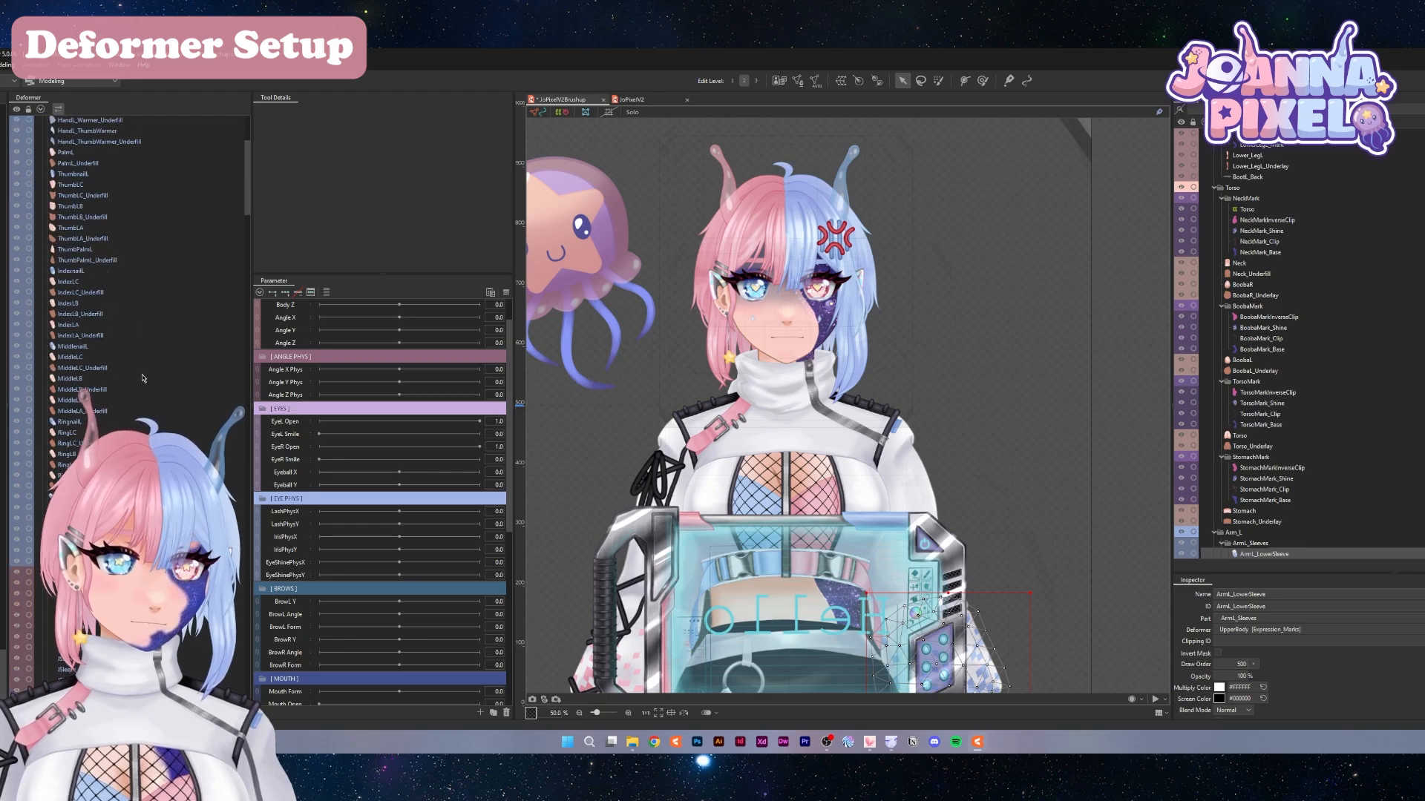
shift+click(95, 561)
Create child warp deformers for the sleeve parts inside ArmR and ArmL, naming the left one ArmLSleeve
click(95, 450)
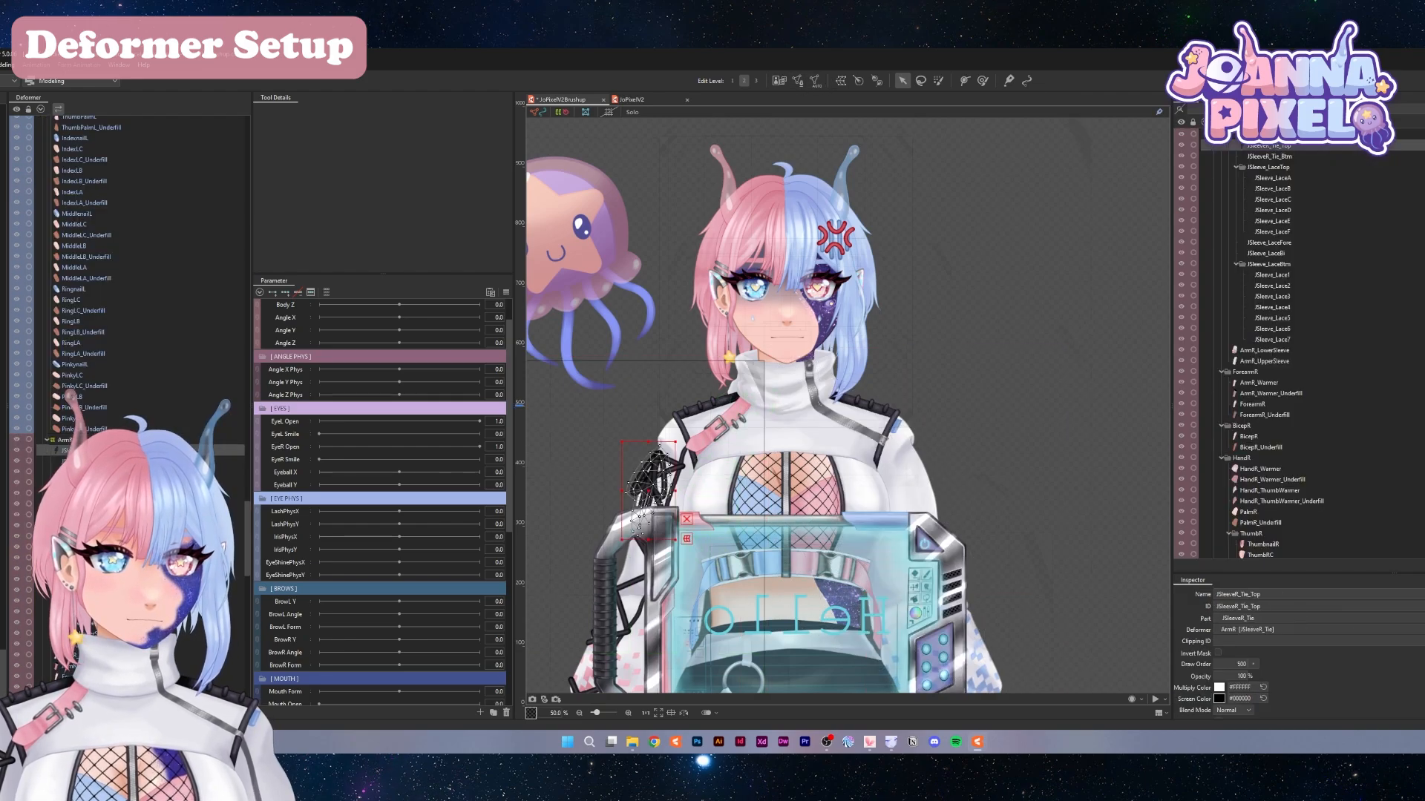
shift+click(1268, 361)
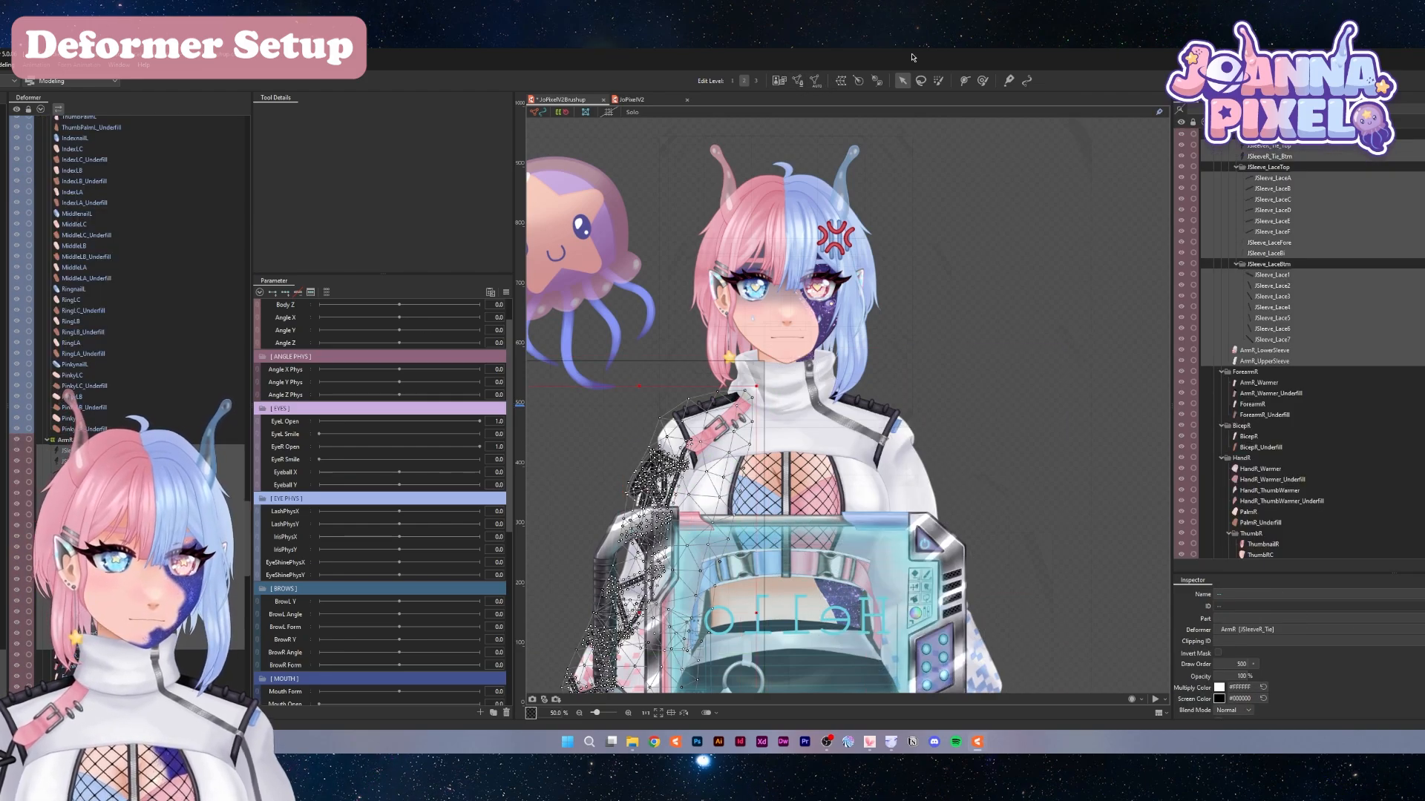
scroll(117, 424, up, 10)
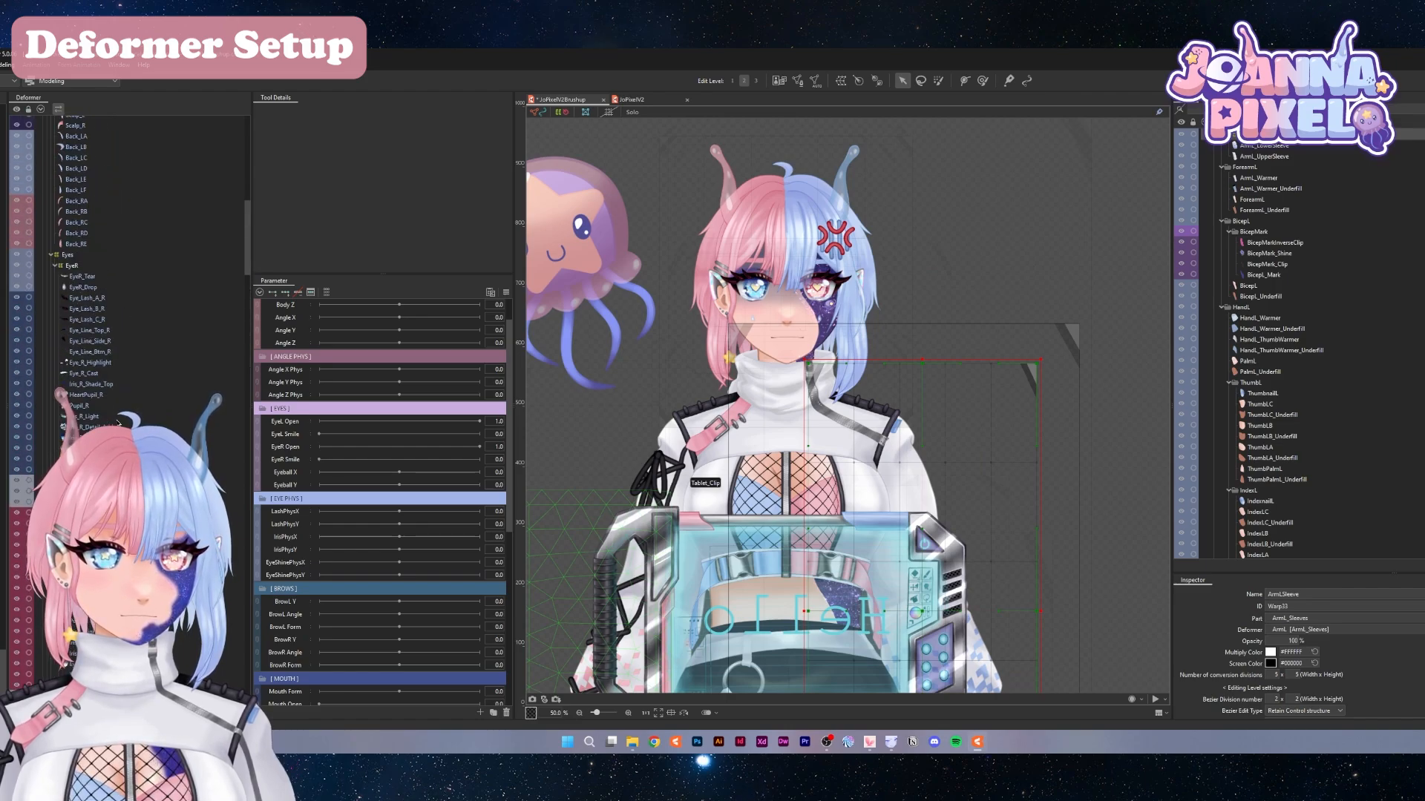
Create a warp deformer named Shorts inside LowerBody for the shorts, short strap and jelly charm parts
scroll(118, 423, down, 5)
drag(245, 296, 247, 668)
scroll(118, 223, up, 6)
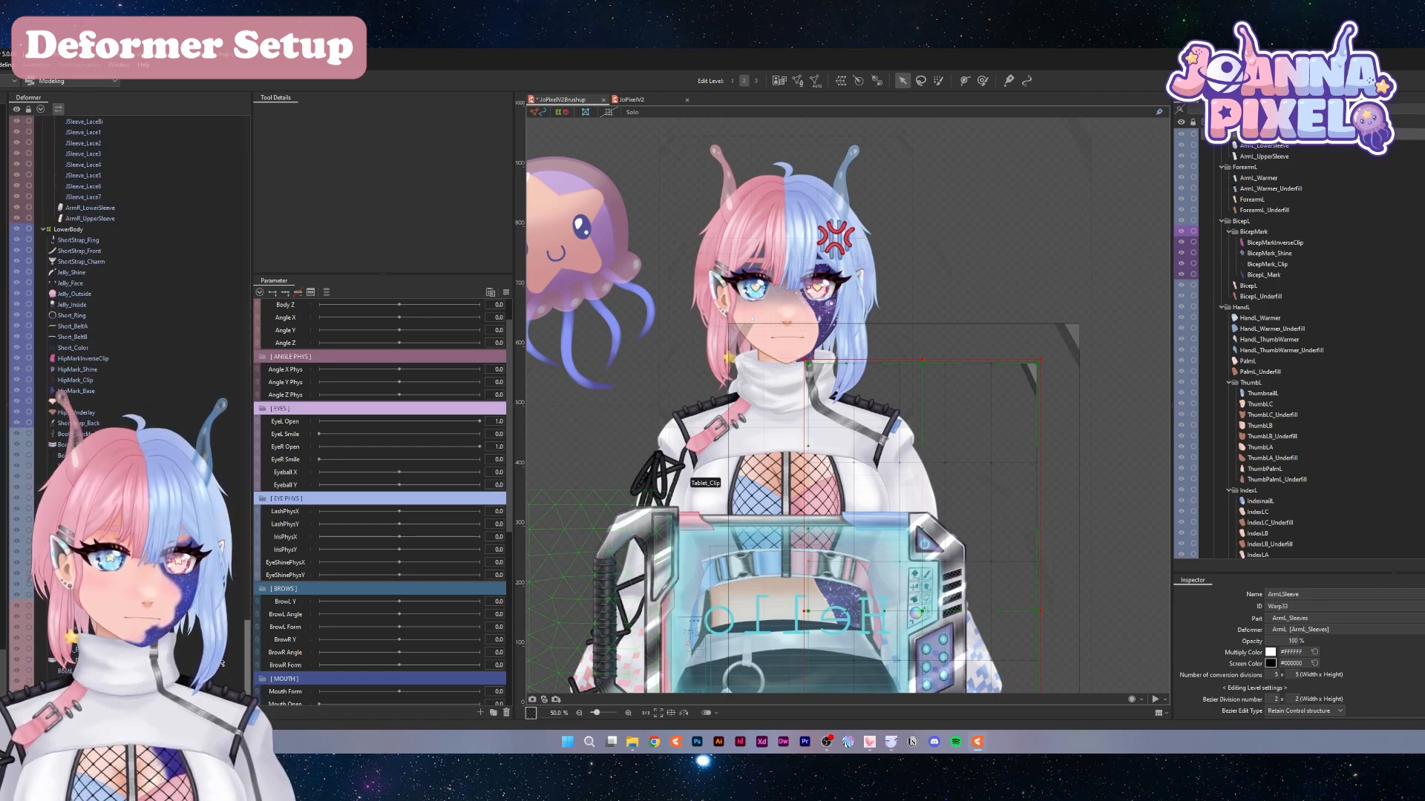
scroll(749, 297, down, 3)
scroll(753, 593, up, 2)
click(62, 235)
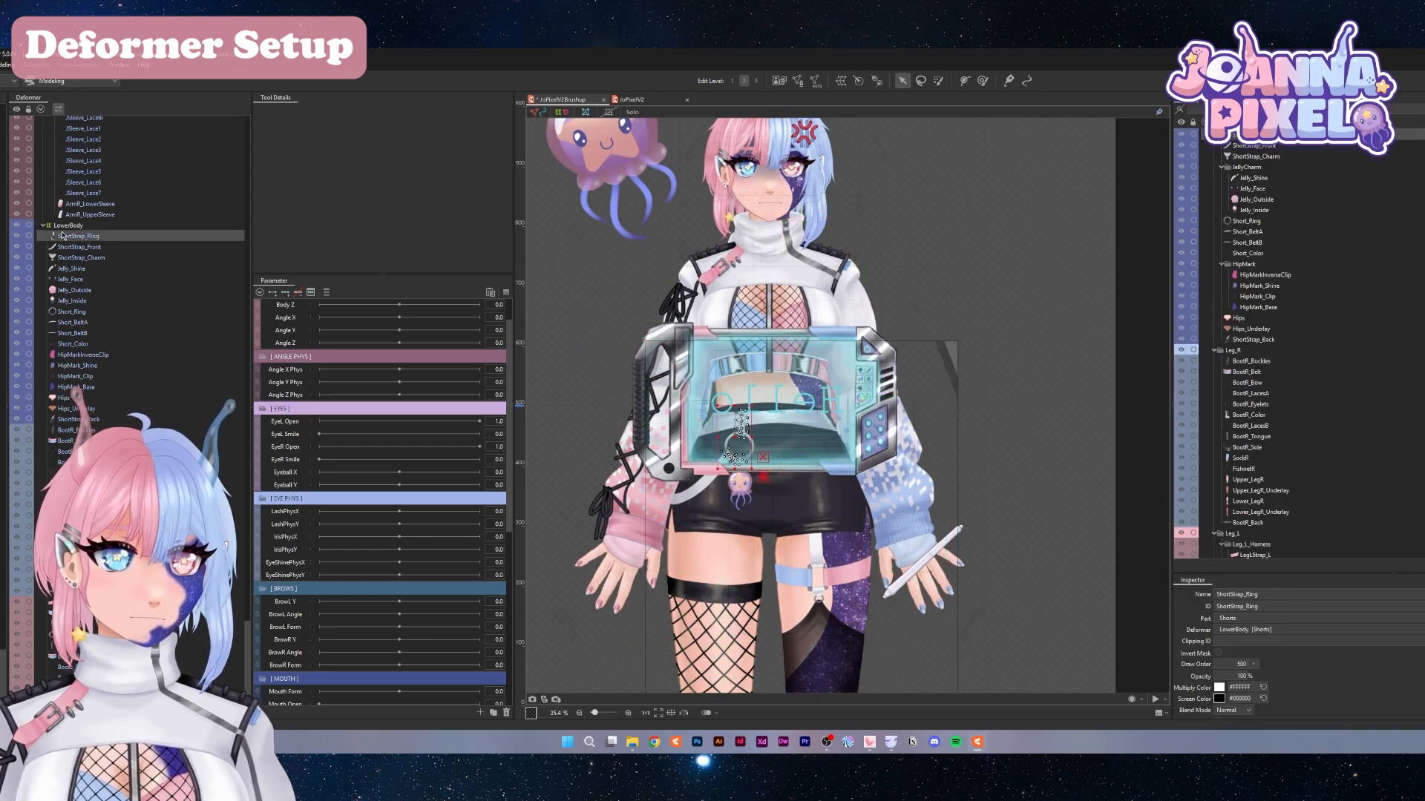
Create a warp deformer named Hips inside LowerBody for the Hips and Hips_Underlay parts
scroll(119, 297, down, 6)
click(63, 208)
shift+click(76, 218)
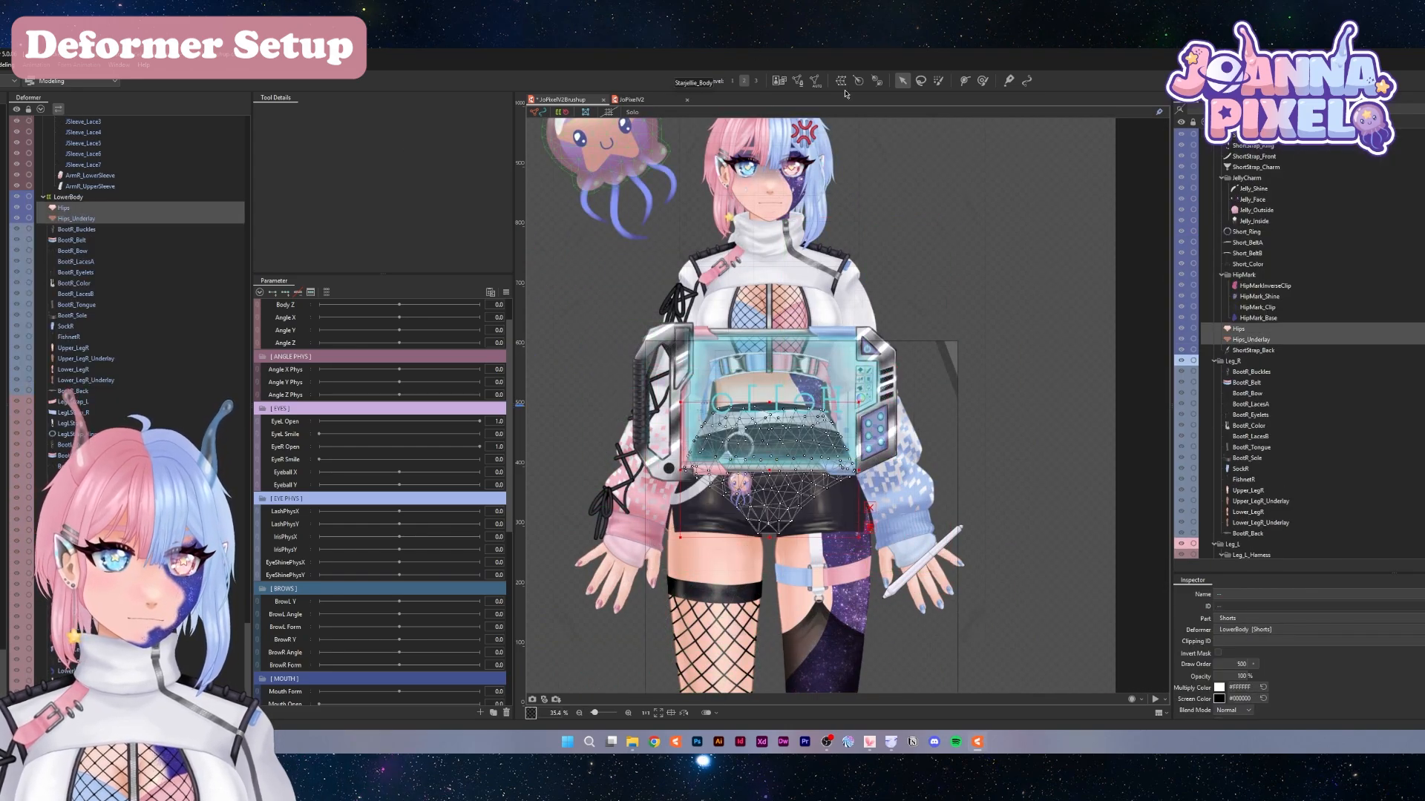
click(841, 80)
click(725, 524)
scroll(628, 188, down, 2)
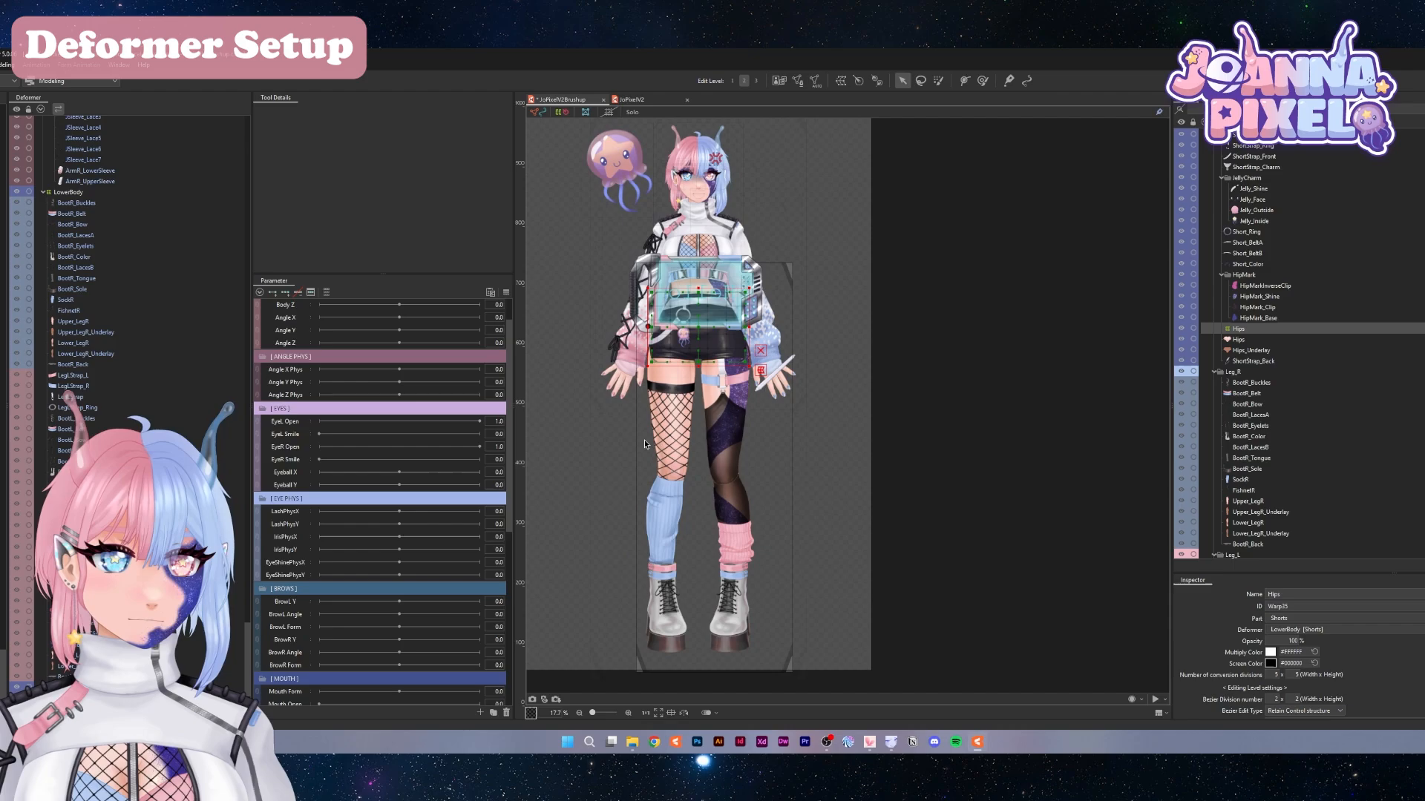
Create warp deformers inside LowerBody for the right leg parts and the left leg parts, naming the left one Leg_L, and save the model
scroll(697, 545, up, 1)
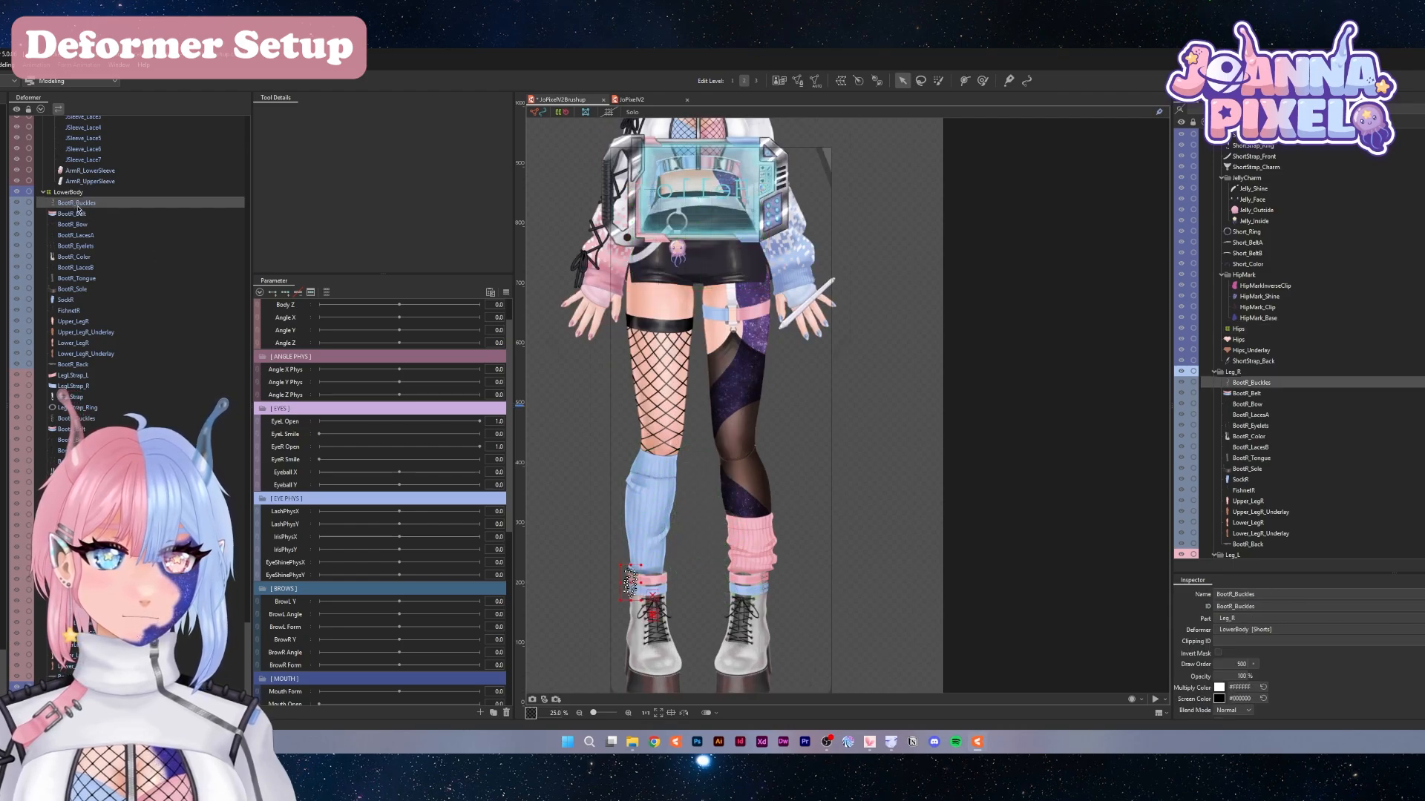
scroll(697, 401, down, 1)
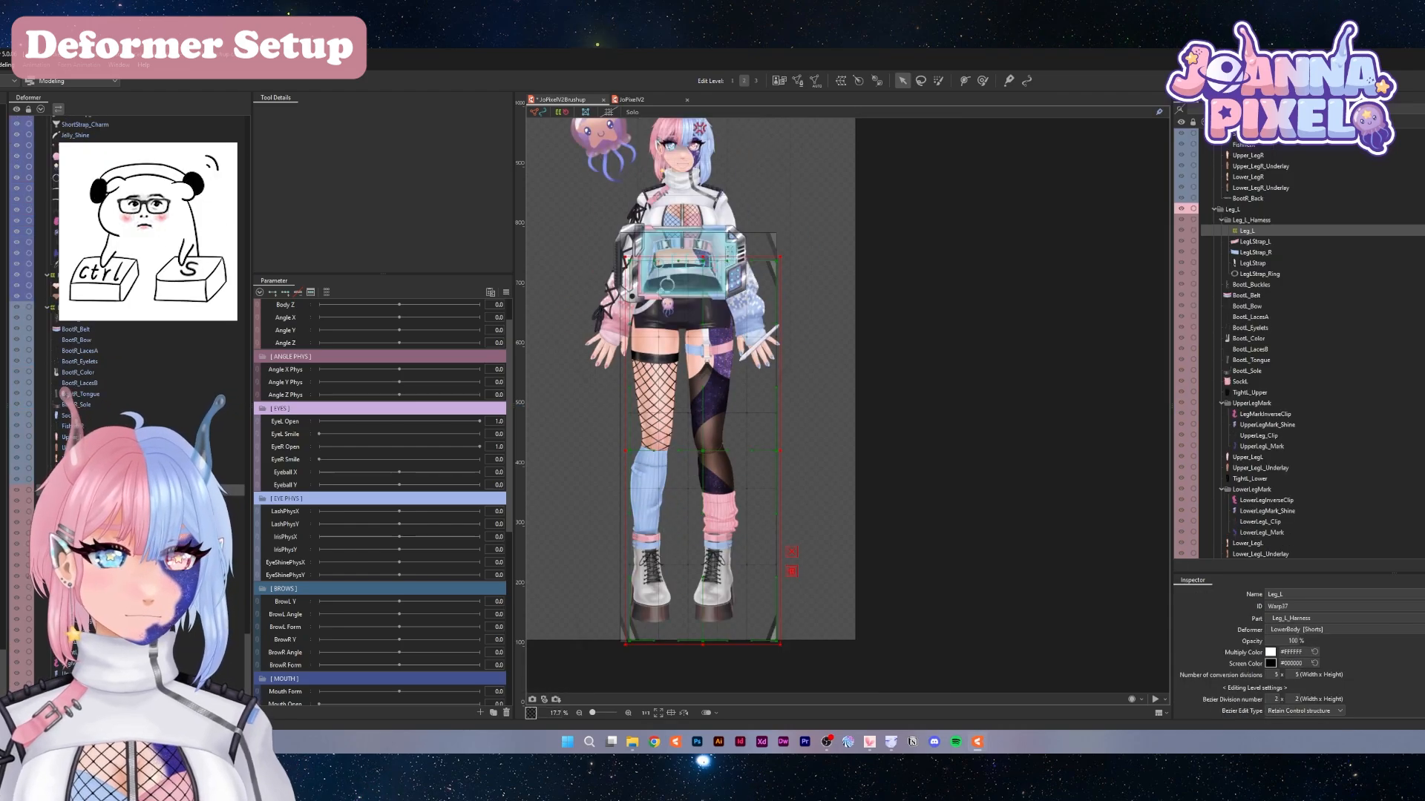
scroll(126, 223, up, 15)
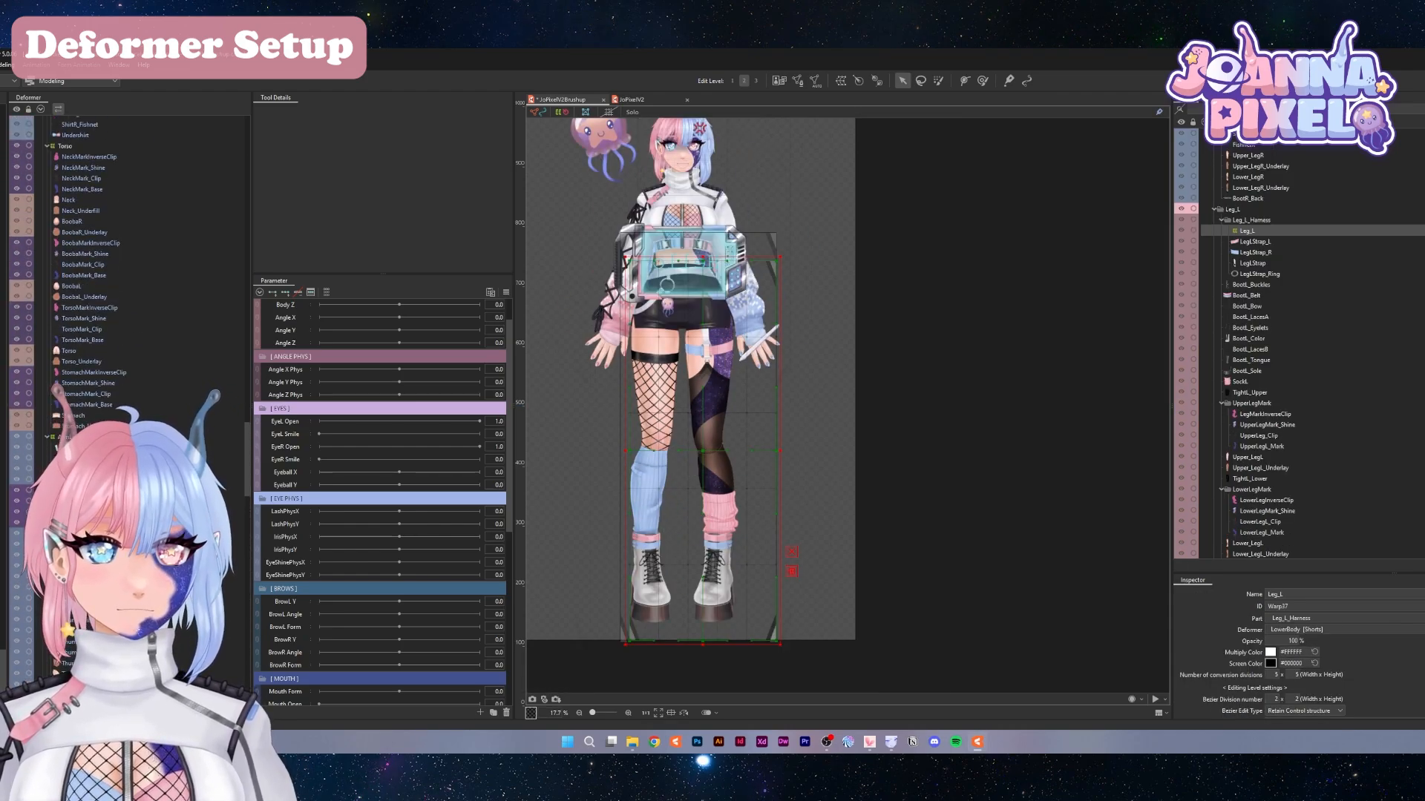
scroll(126, 223, up, 10)
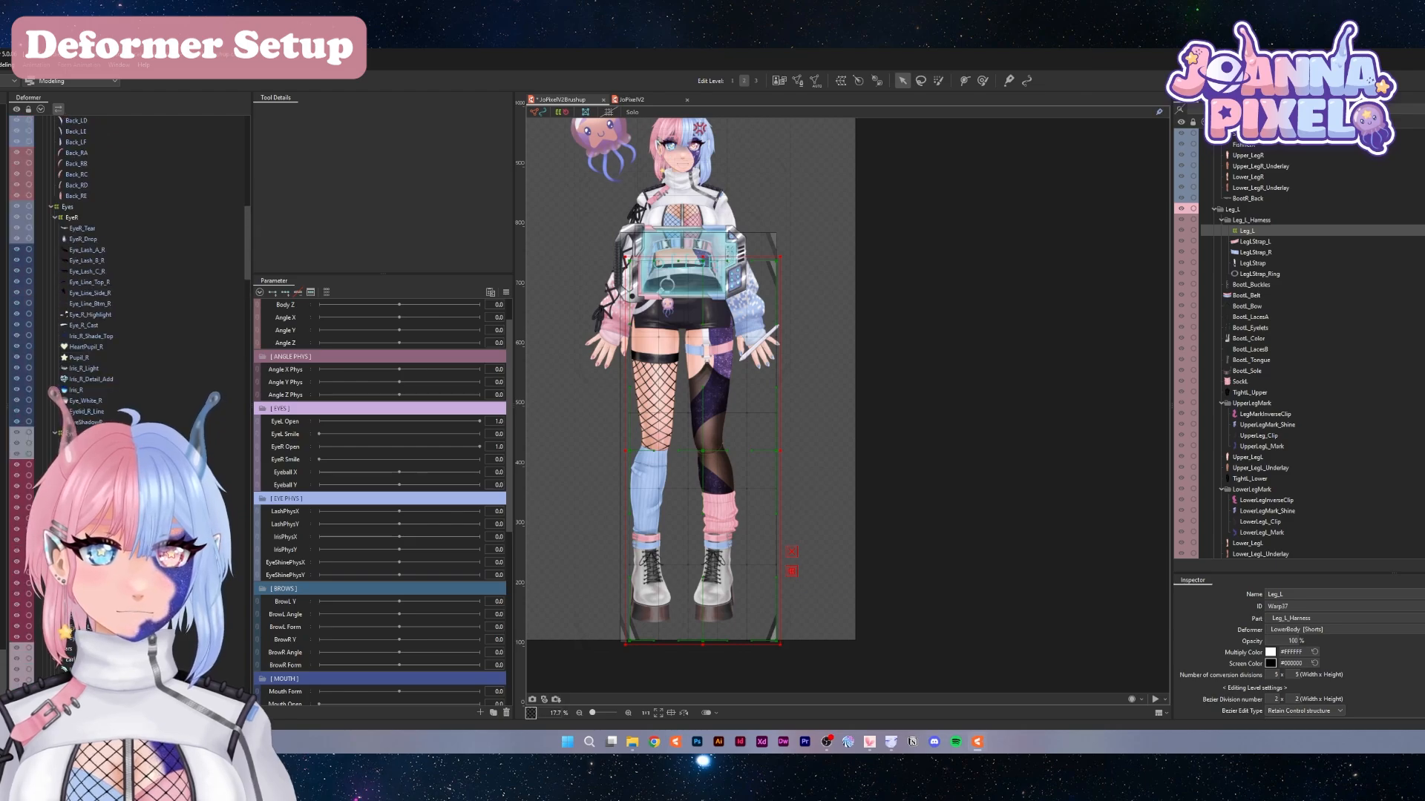
key(ctrl+s)
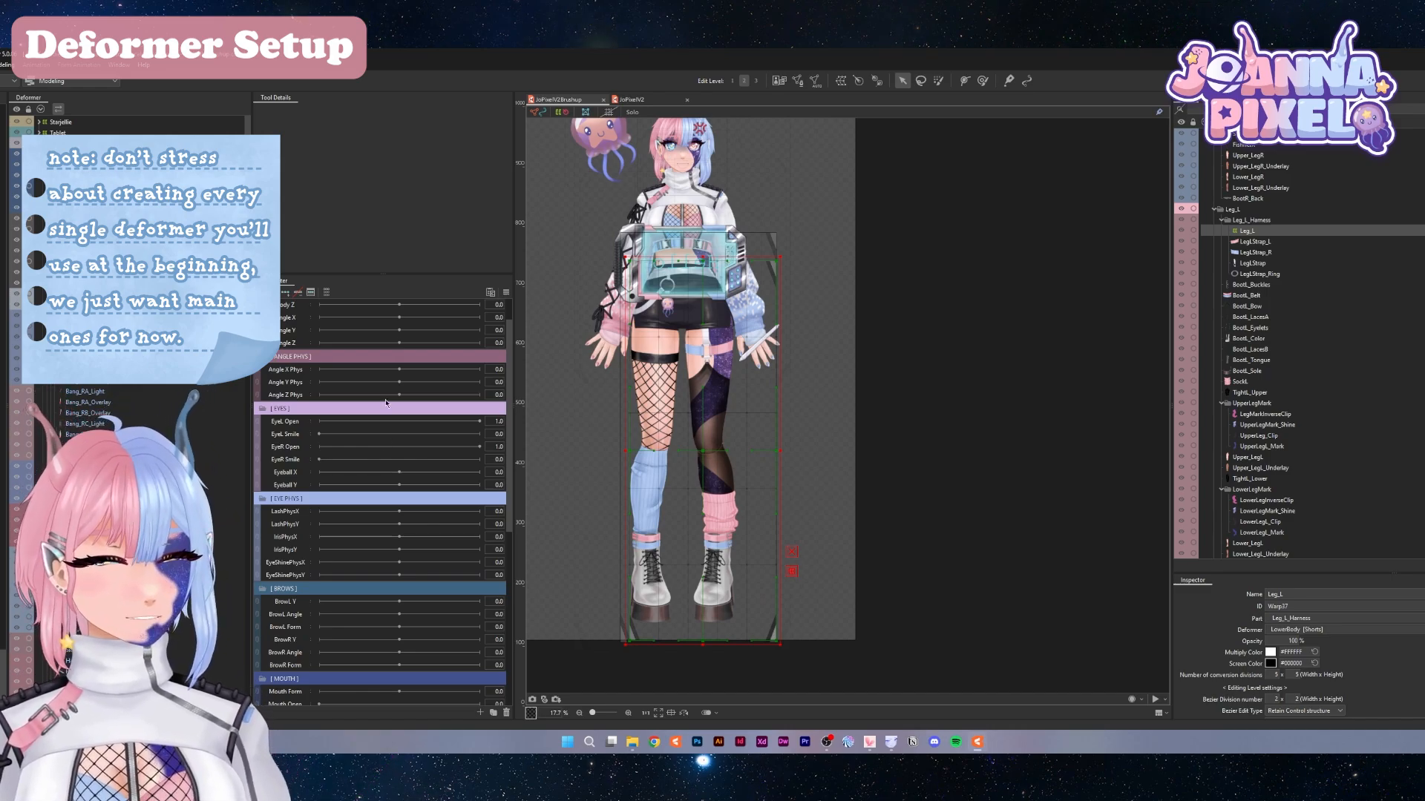
Collapse the Hair and other head deformer groups to look over the main hierarchy under FullBody
scroll(793, 267, up, 3)
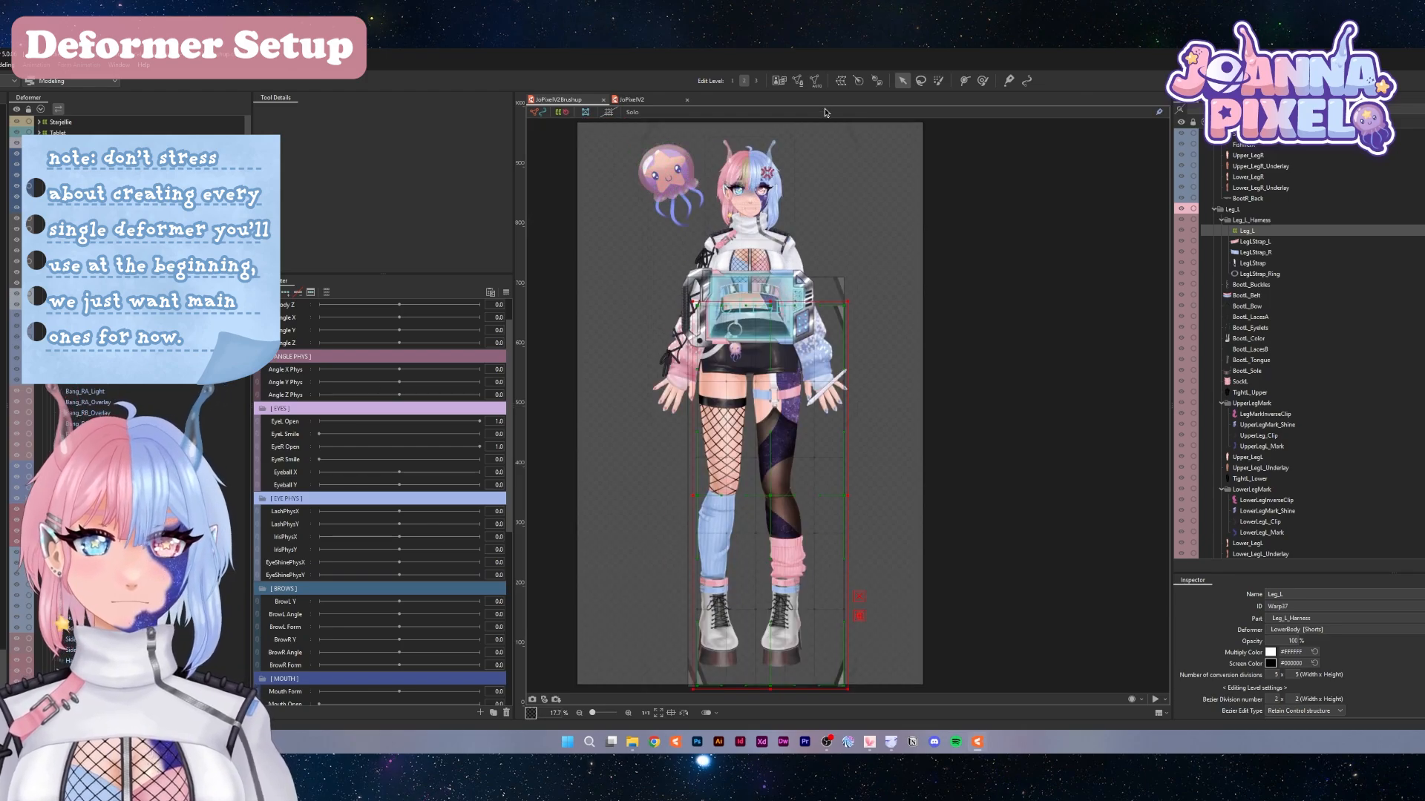
scroll(1068, 293, up, 4)
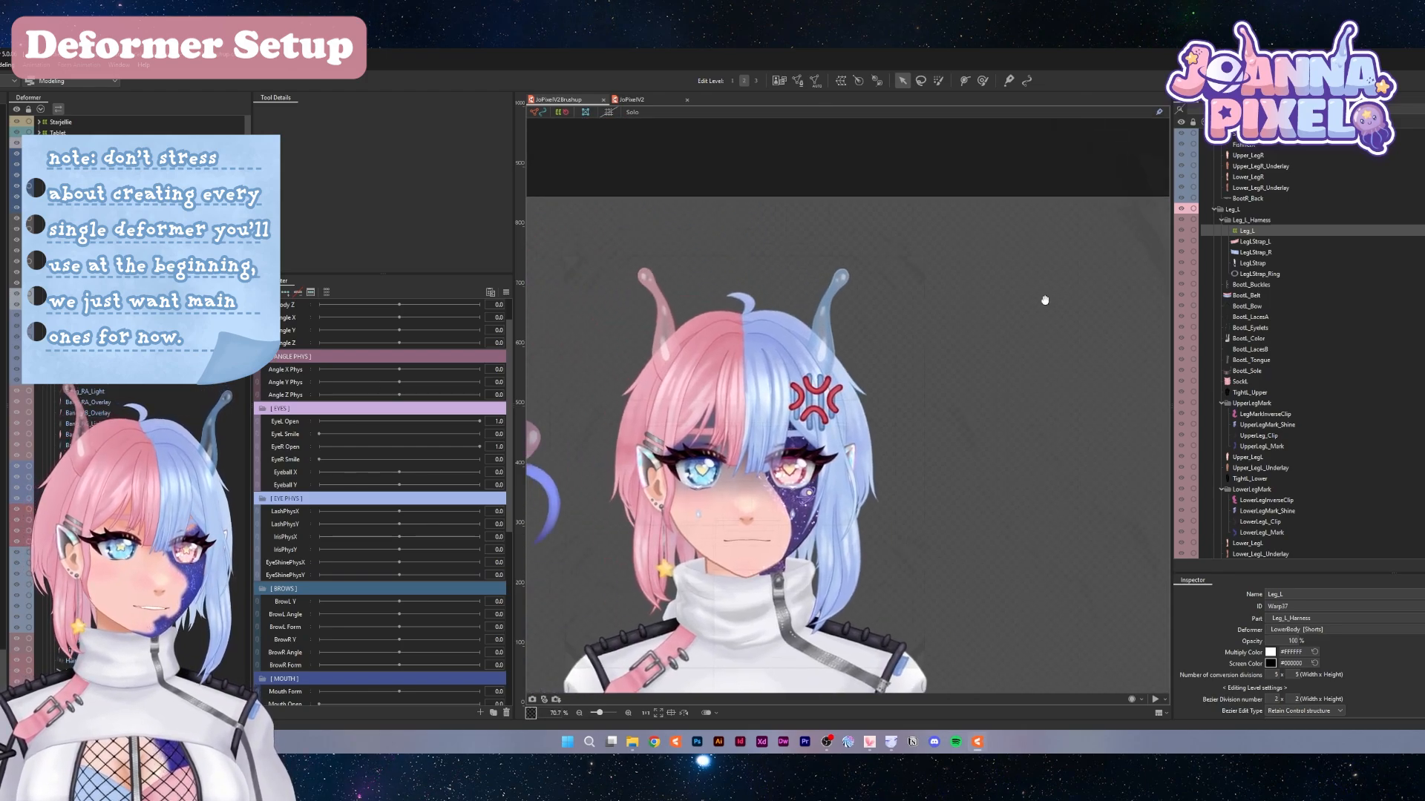
scroll(1046, 309, down, 3)
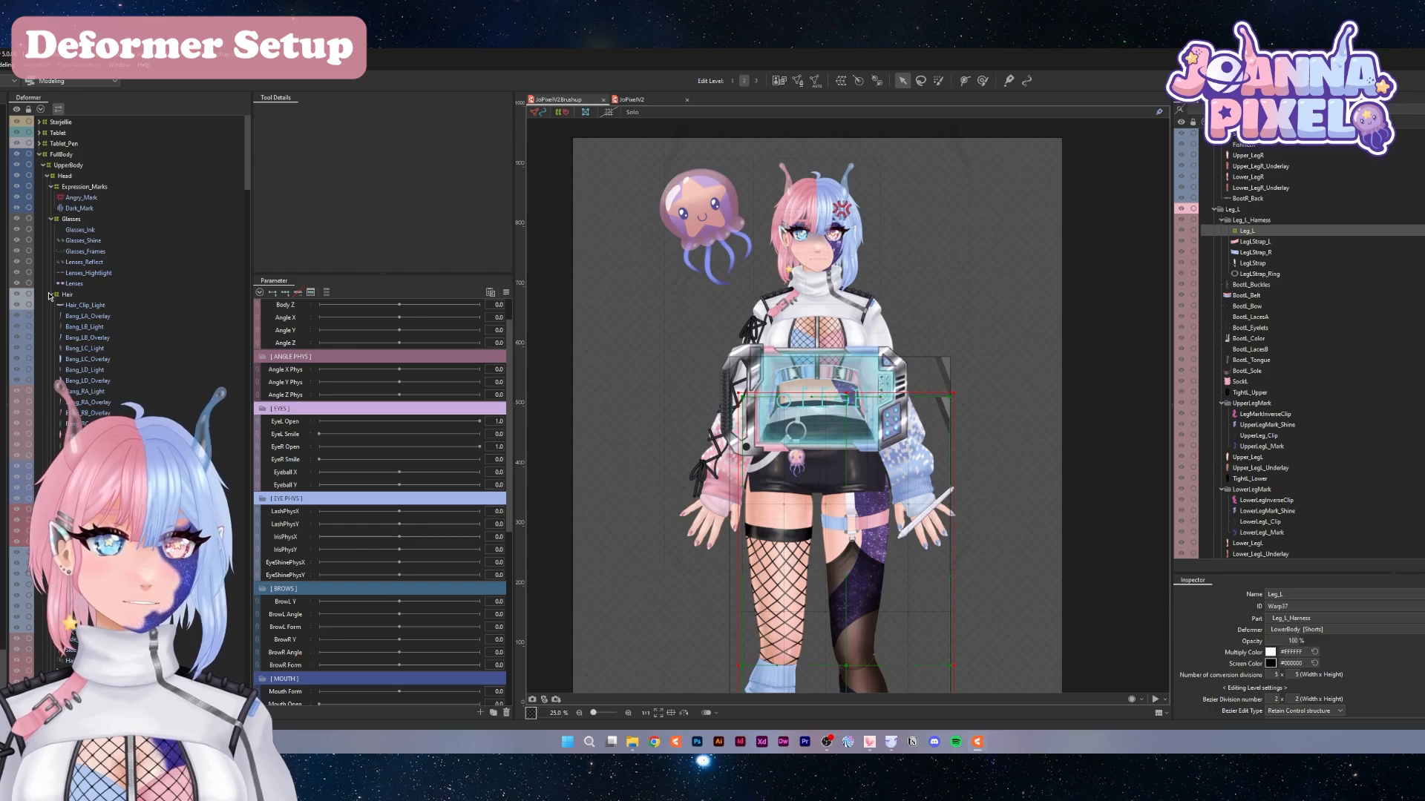
click(52, 296)
click(50, 294)
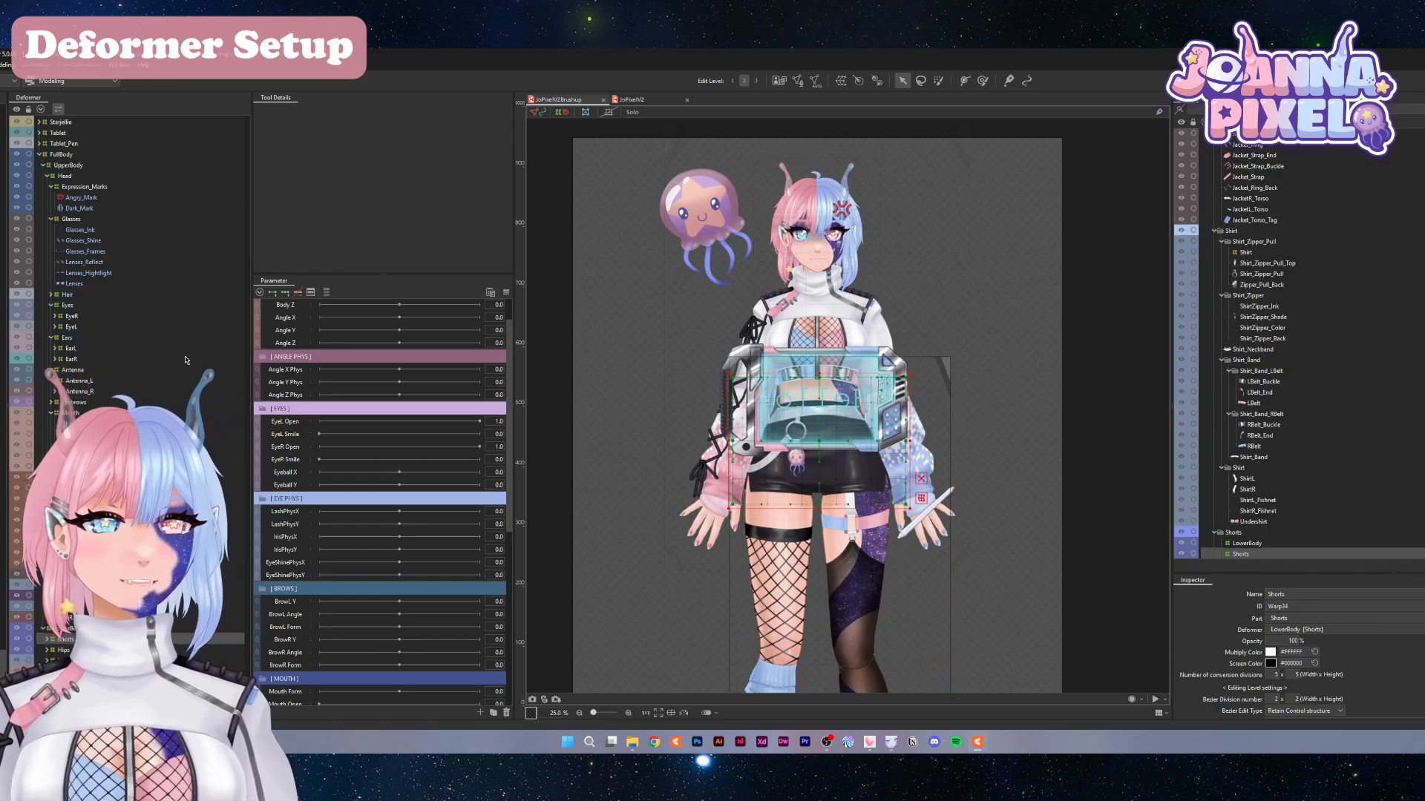
Expand every deformer group and examine the complete hierarchy alongside the full model
click(42, 109)
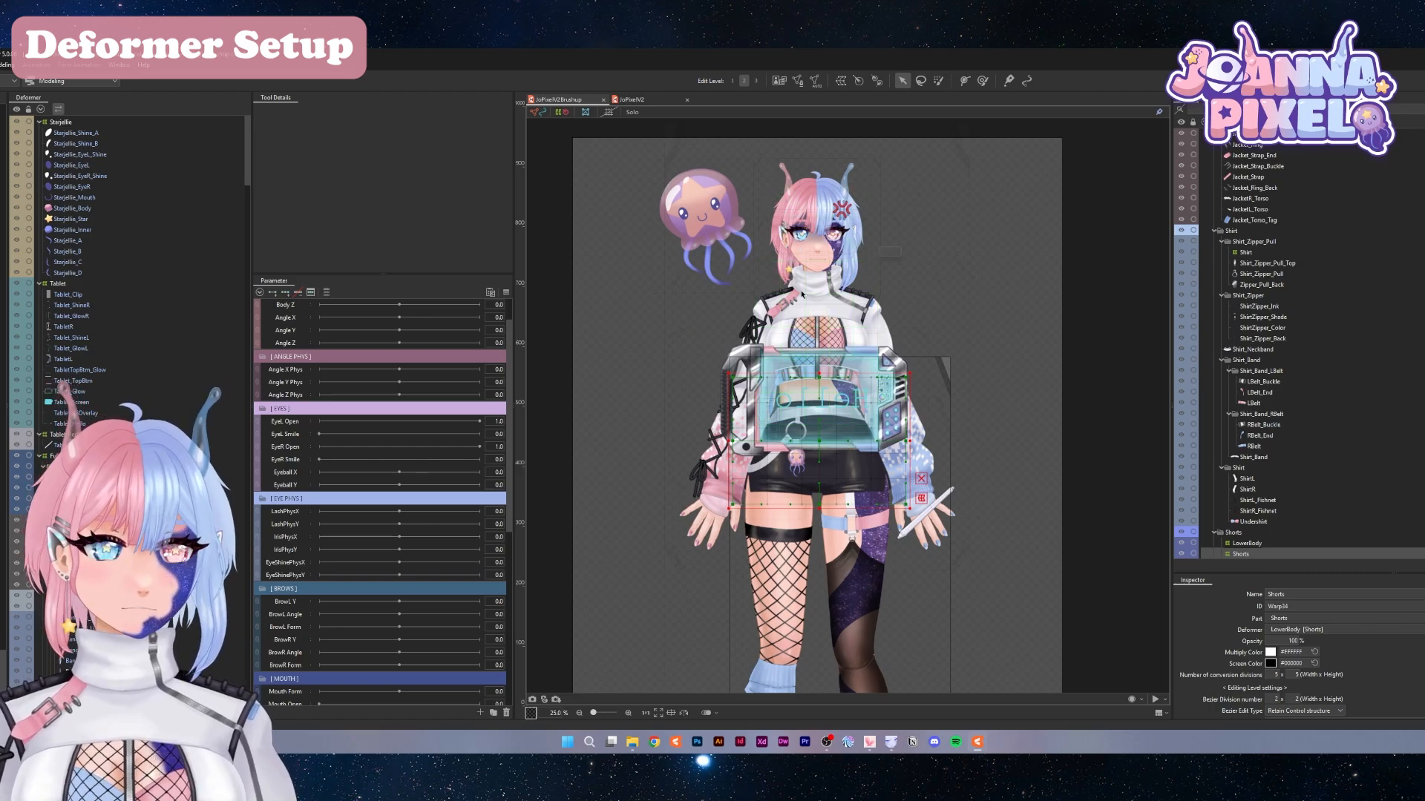
scroll(700, 294, down, 4)
scroll(812, 344, up, 5)
scroll(732, 407, up, 2)
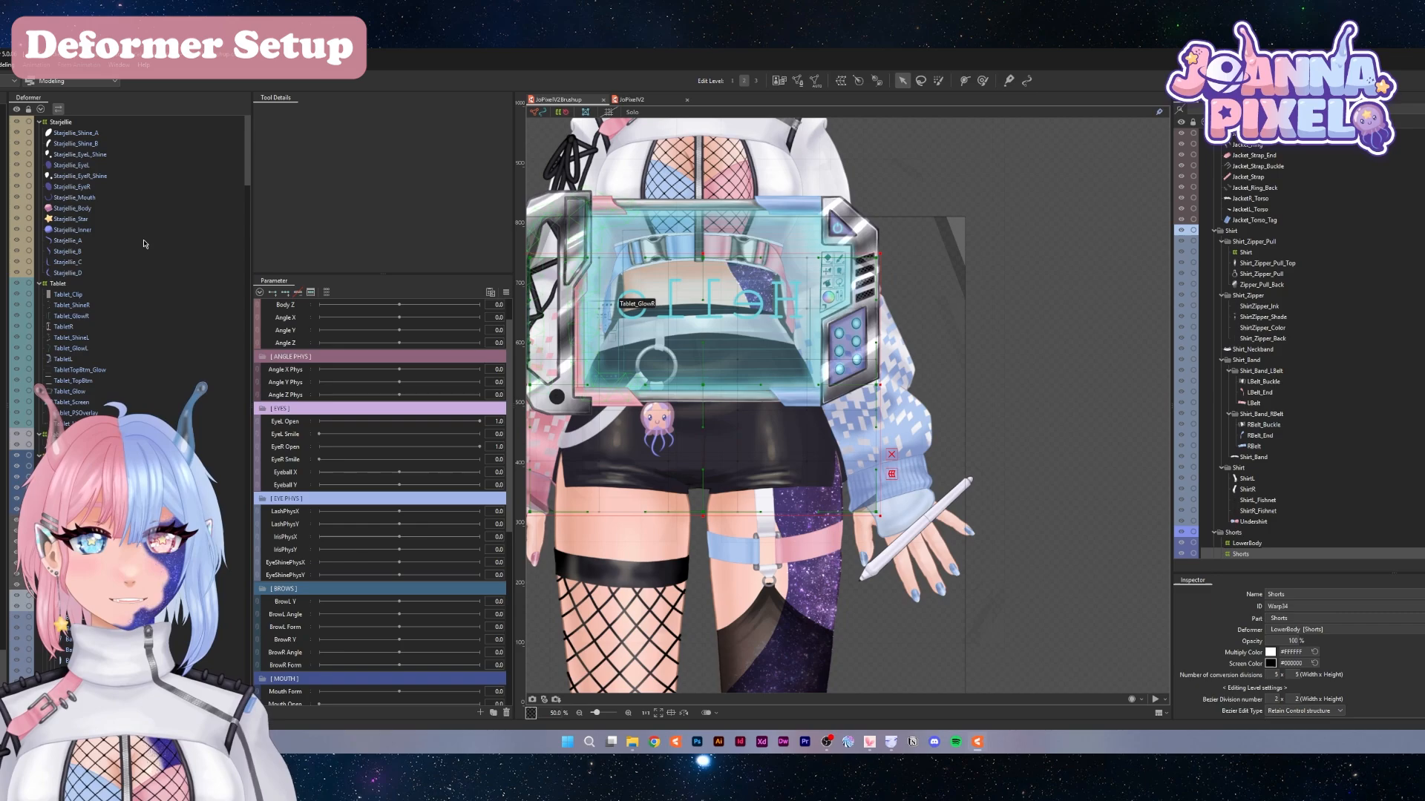
scroll(794, 408, down, 5)
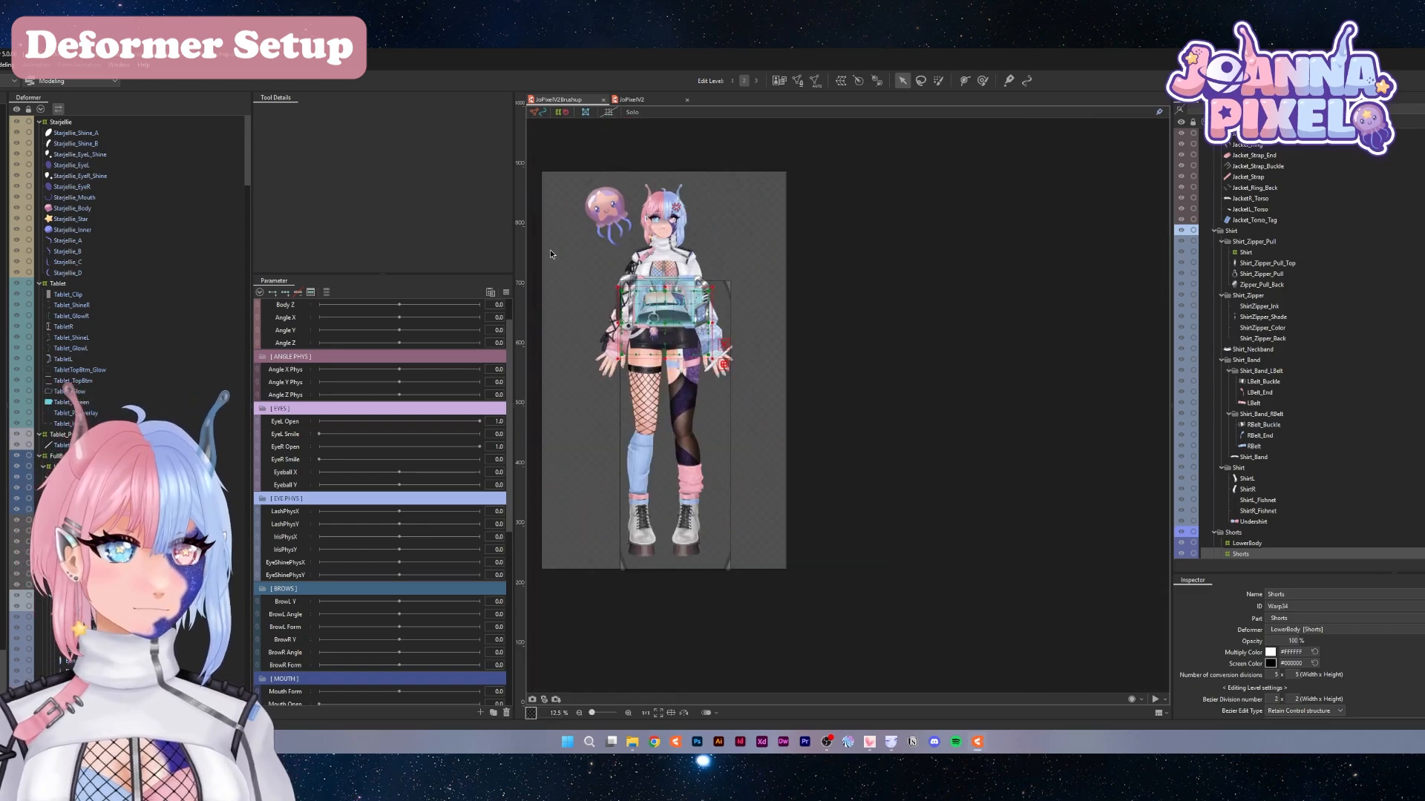
scroll(841, 318, up, 4)
scroll(841, 318, down, 2)
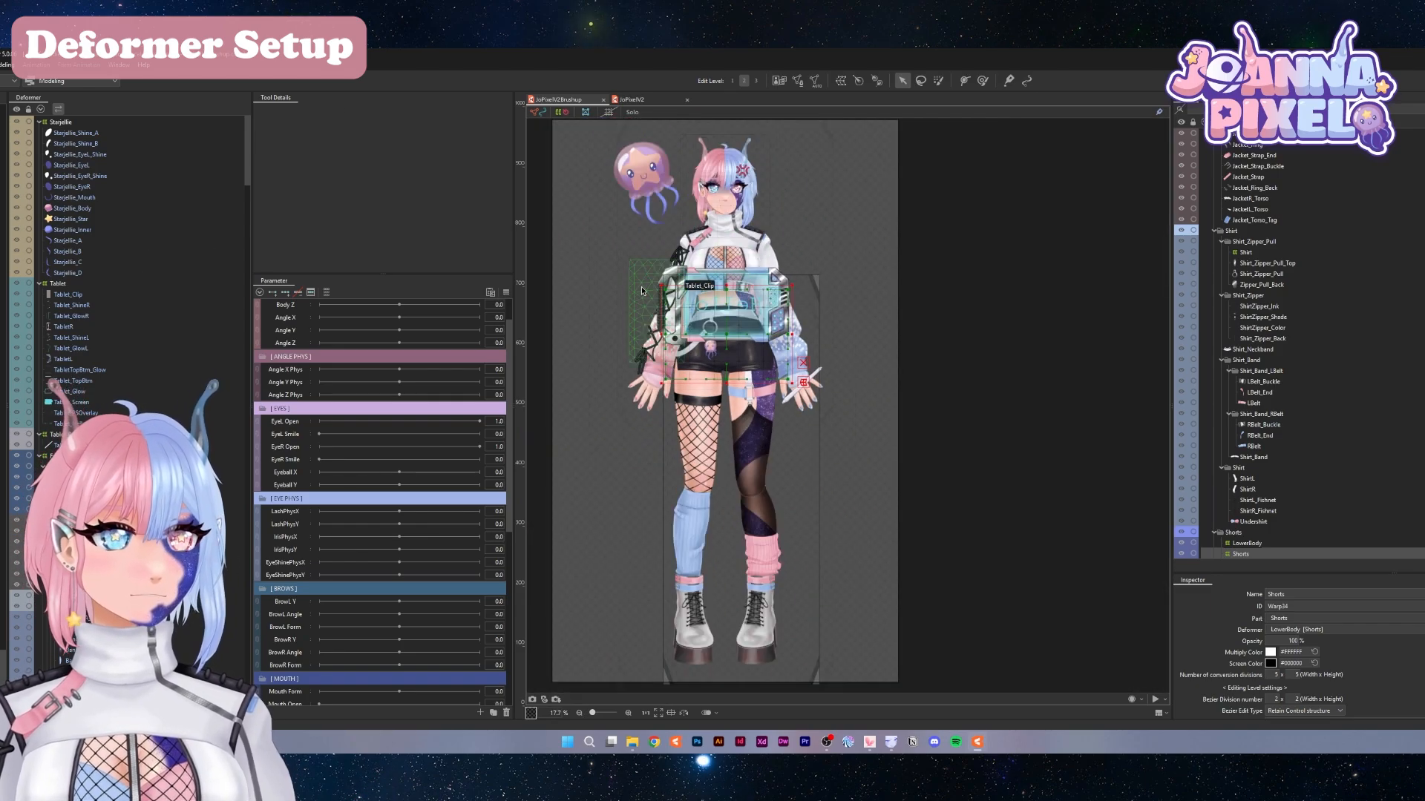
drag(828, 252, 963, 253)
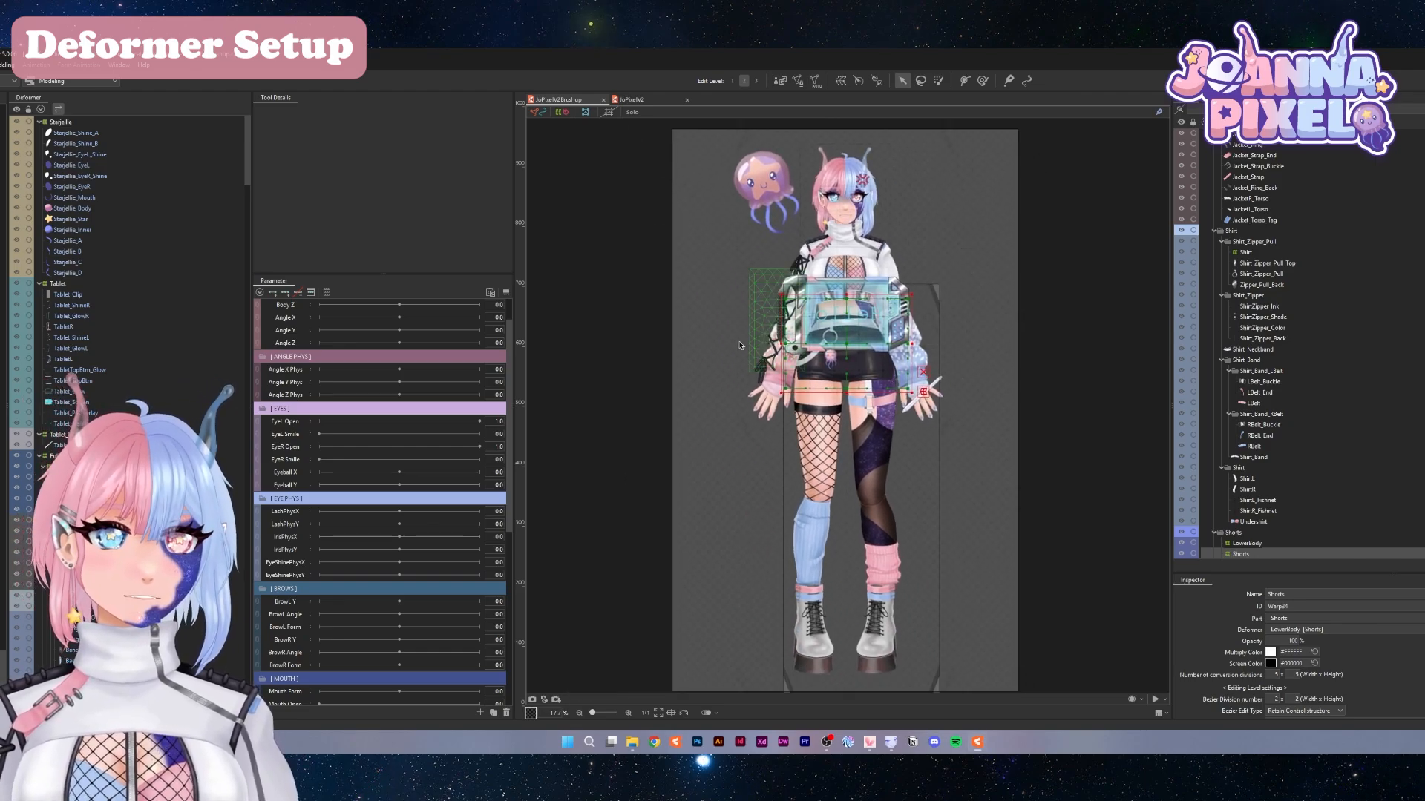
scroll(208, 279, down, 10)
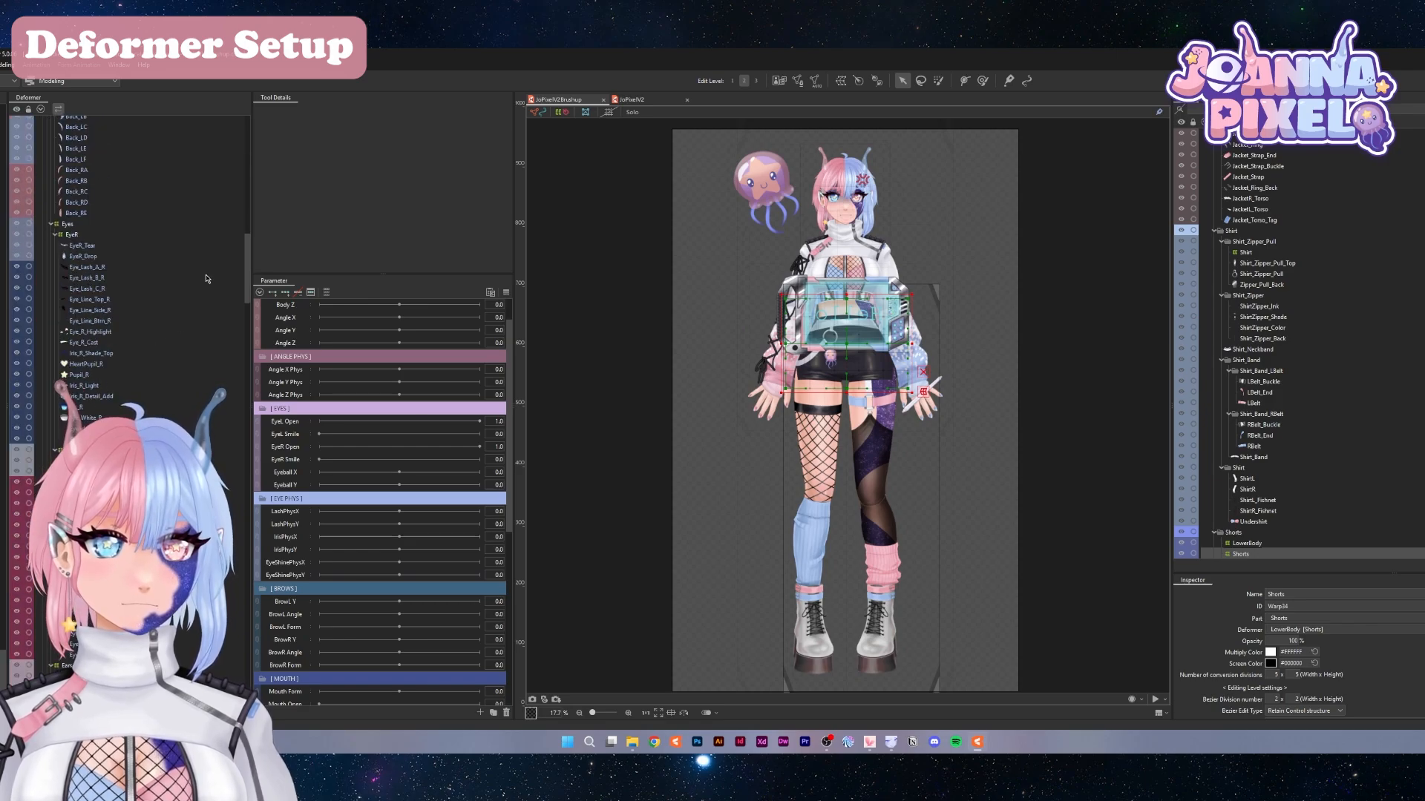
scroll(243, 272, up, 10)
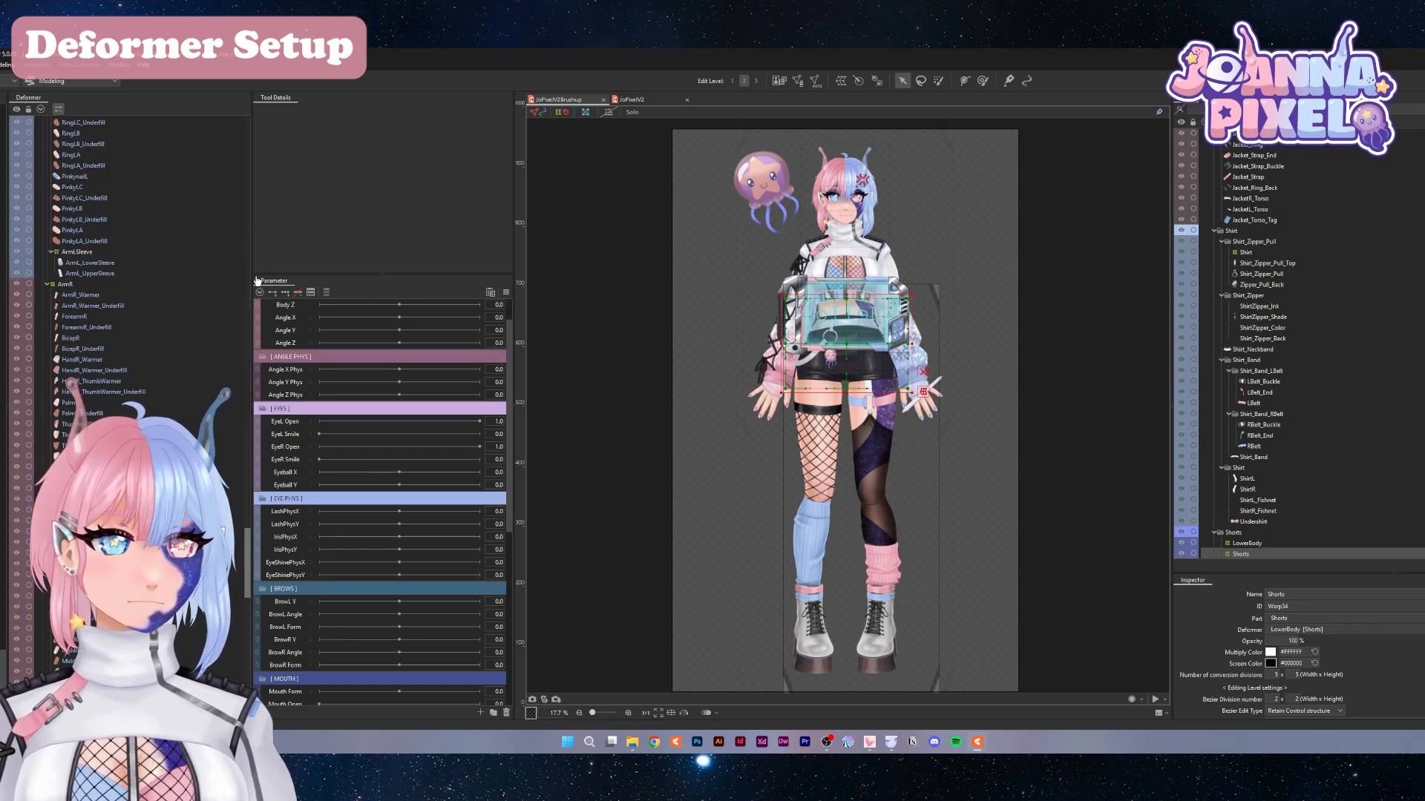
scroll(893, 172, up, 10)
scroll(680, 223, down, 10)
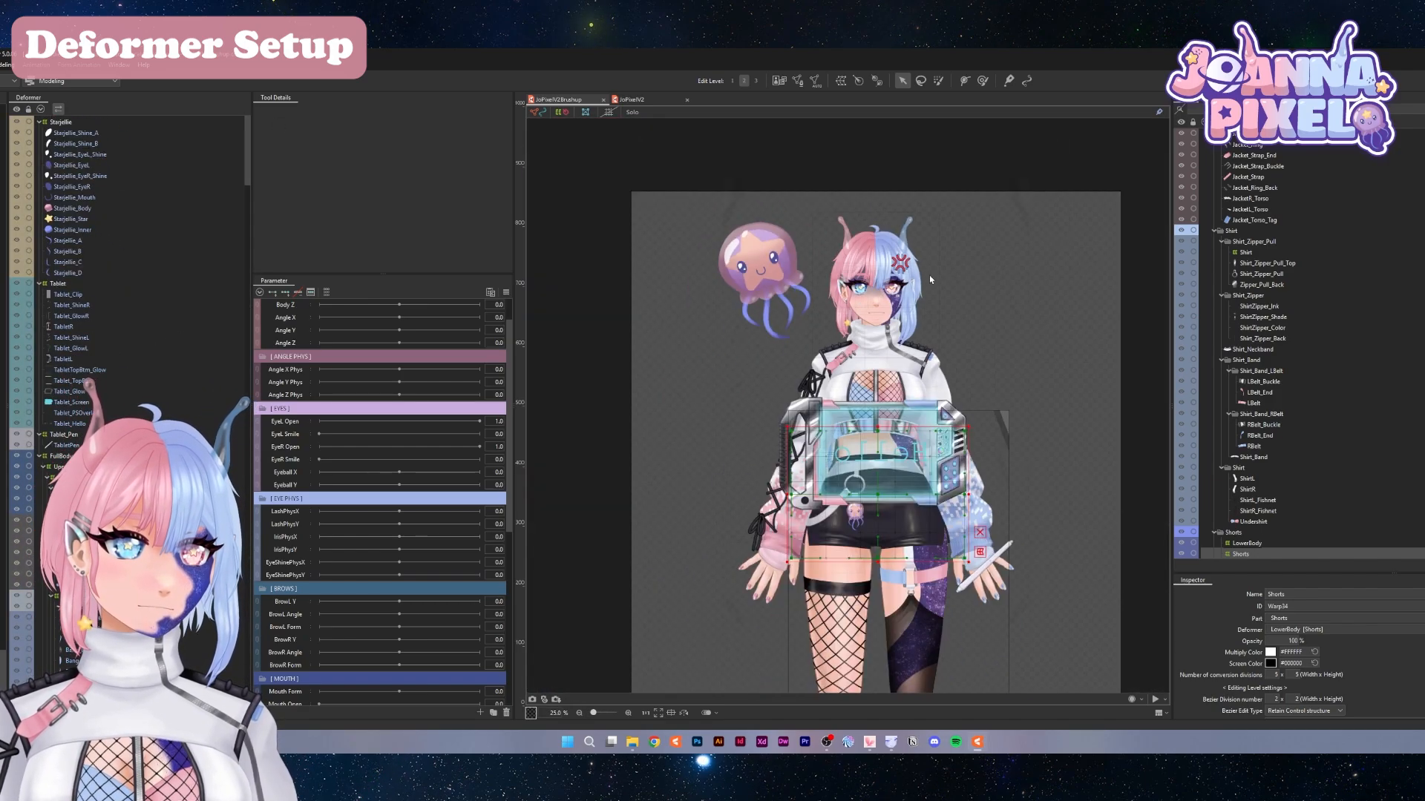
Examine the character's face, hair and upper body up close and the whole figure, and deselect the Shorts deformer
scroll(928, 295, up, 3)
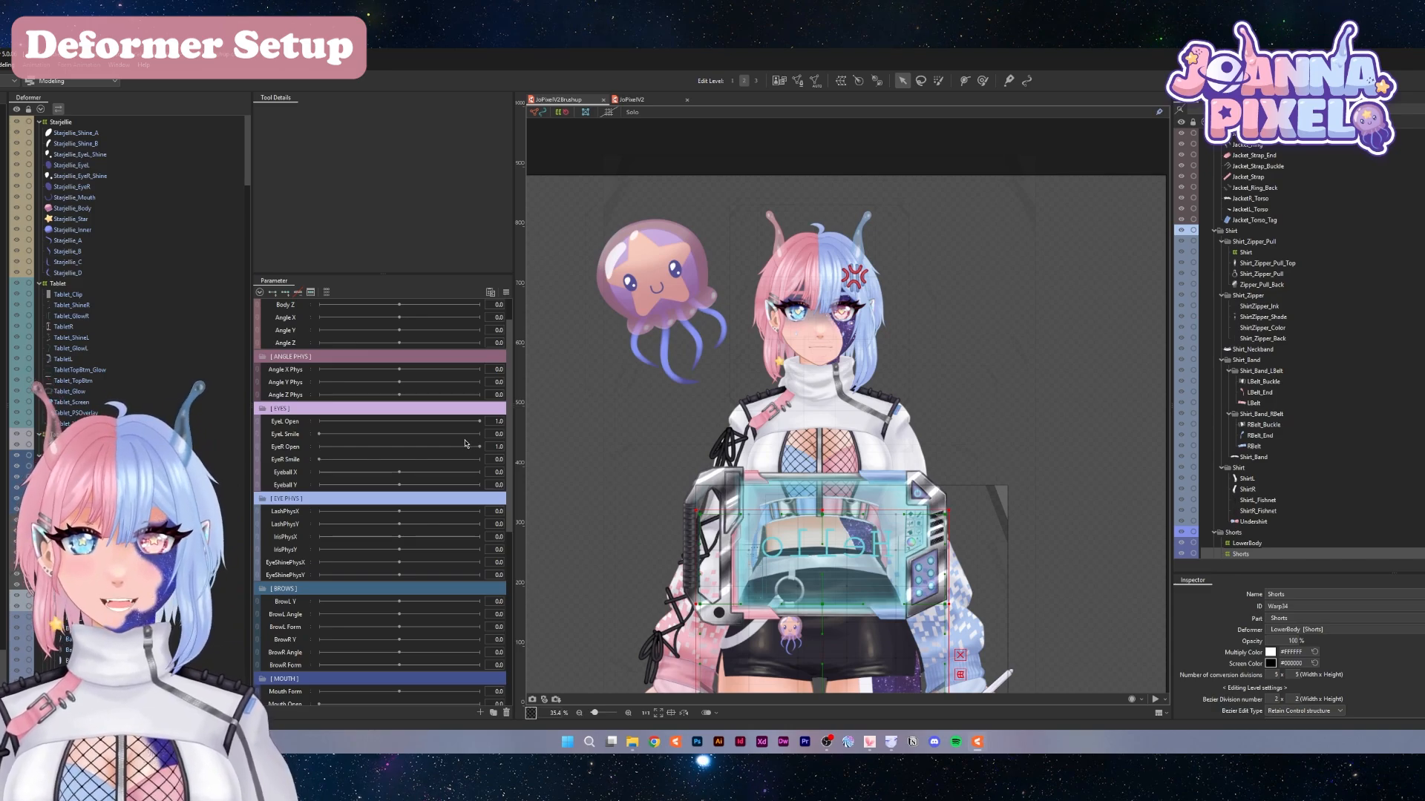
scroll(829, 282, down, 1)
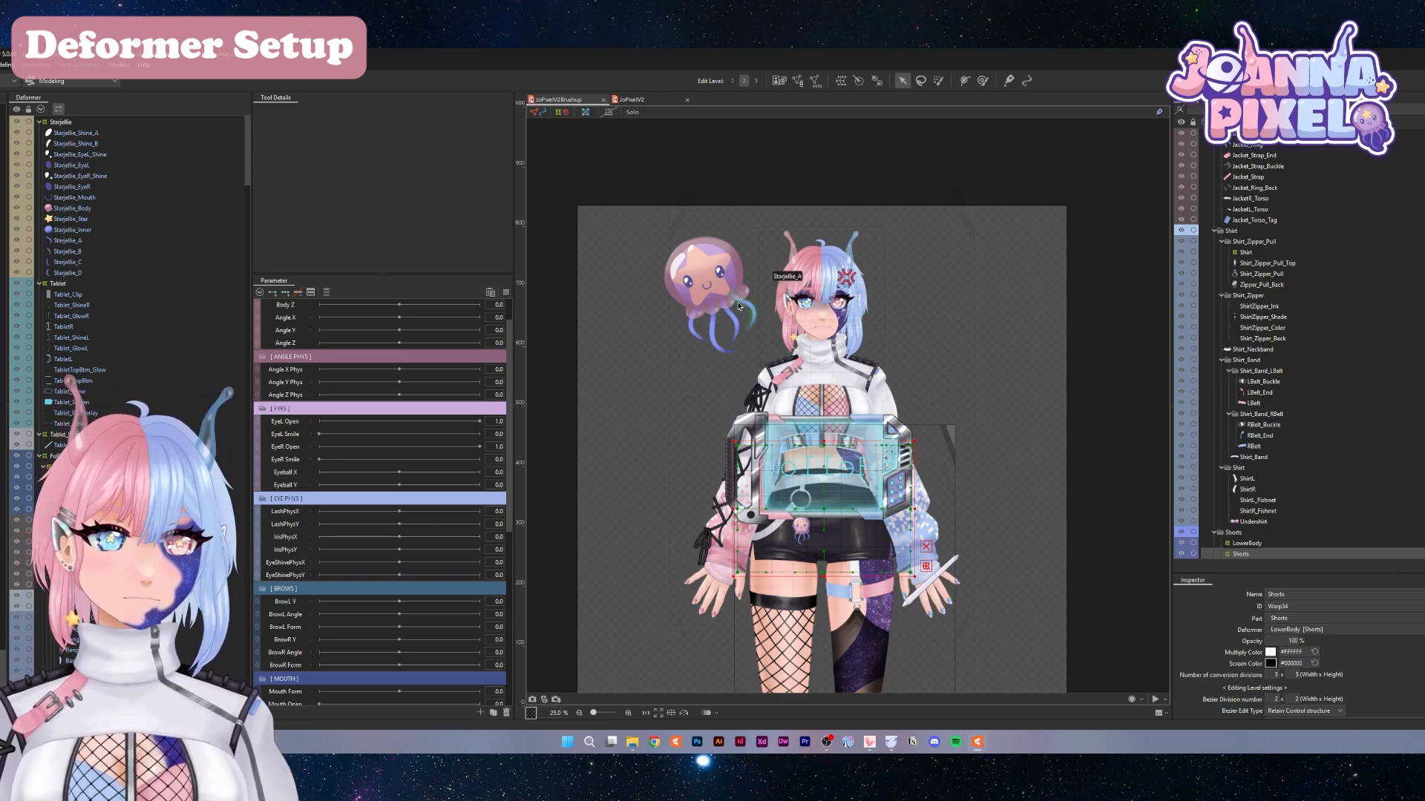
scroll(782, 294, up, 4)
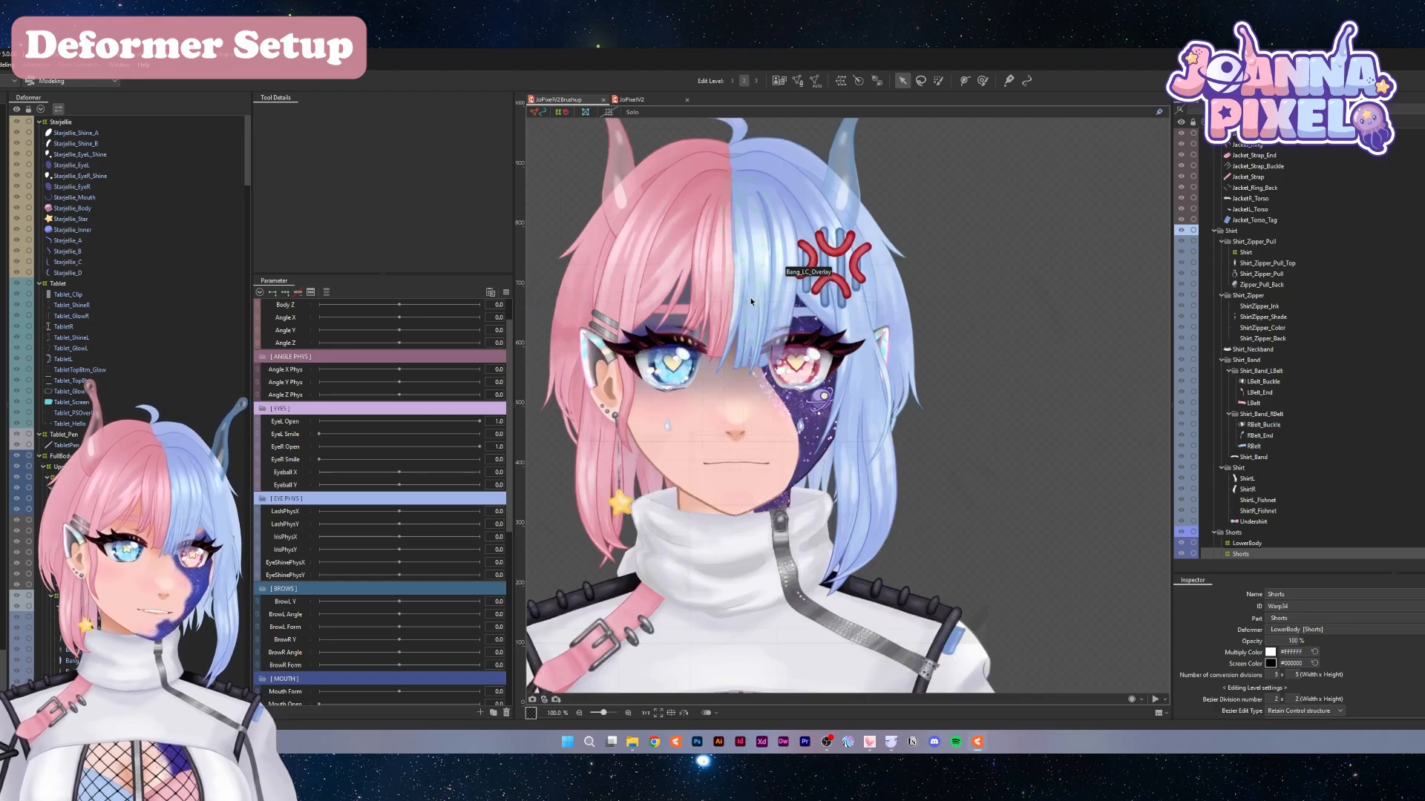
scroll(751, 301, up, 2)
scroll(750, 301, down, 5)
scroll(749, 301, up, 2)
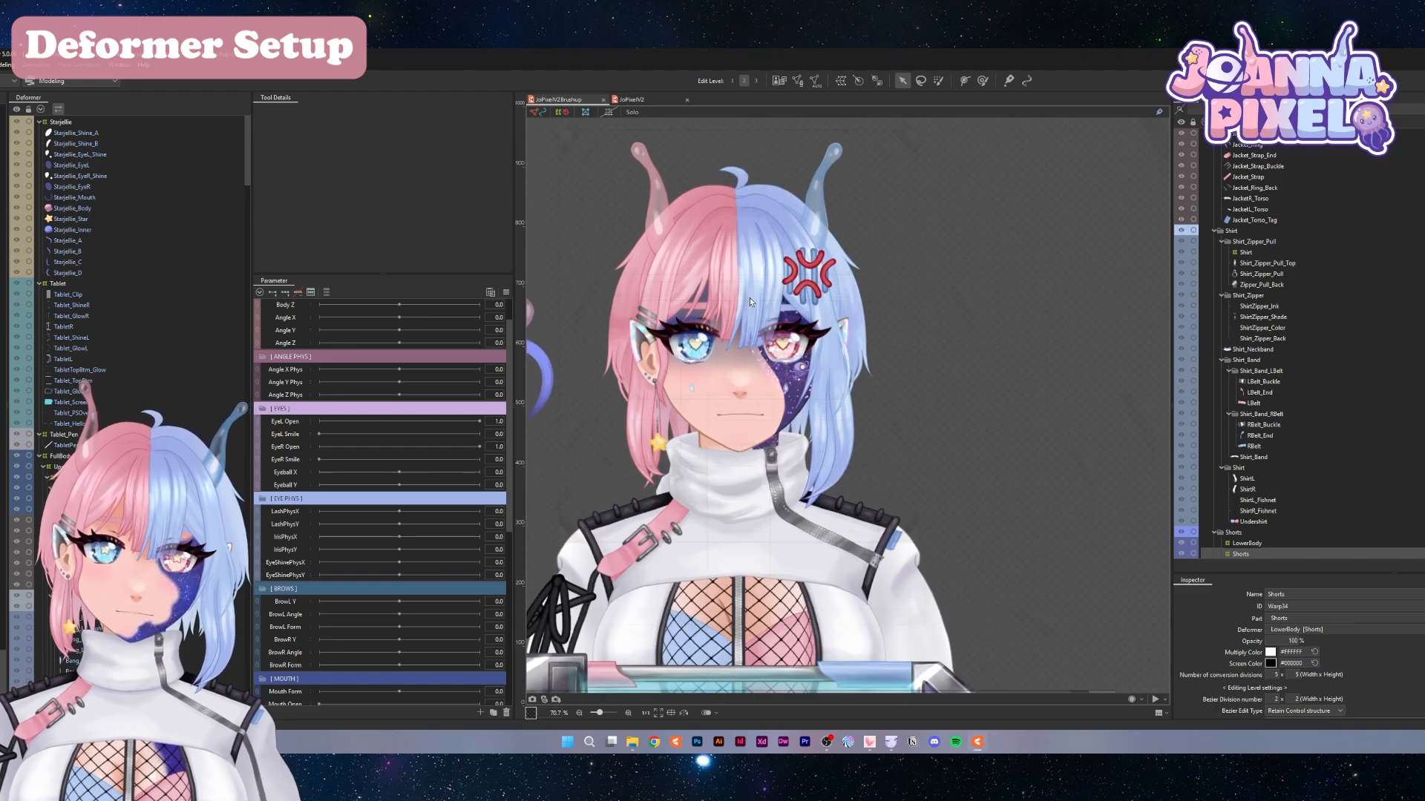
scroll(750, 297, down, 5)
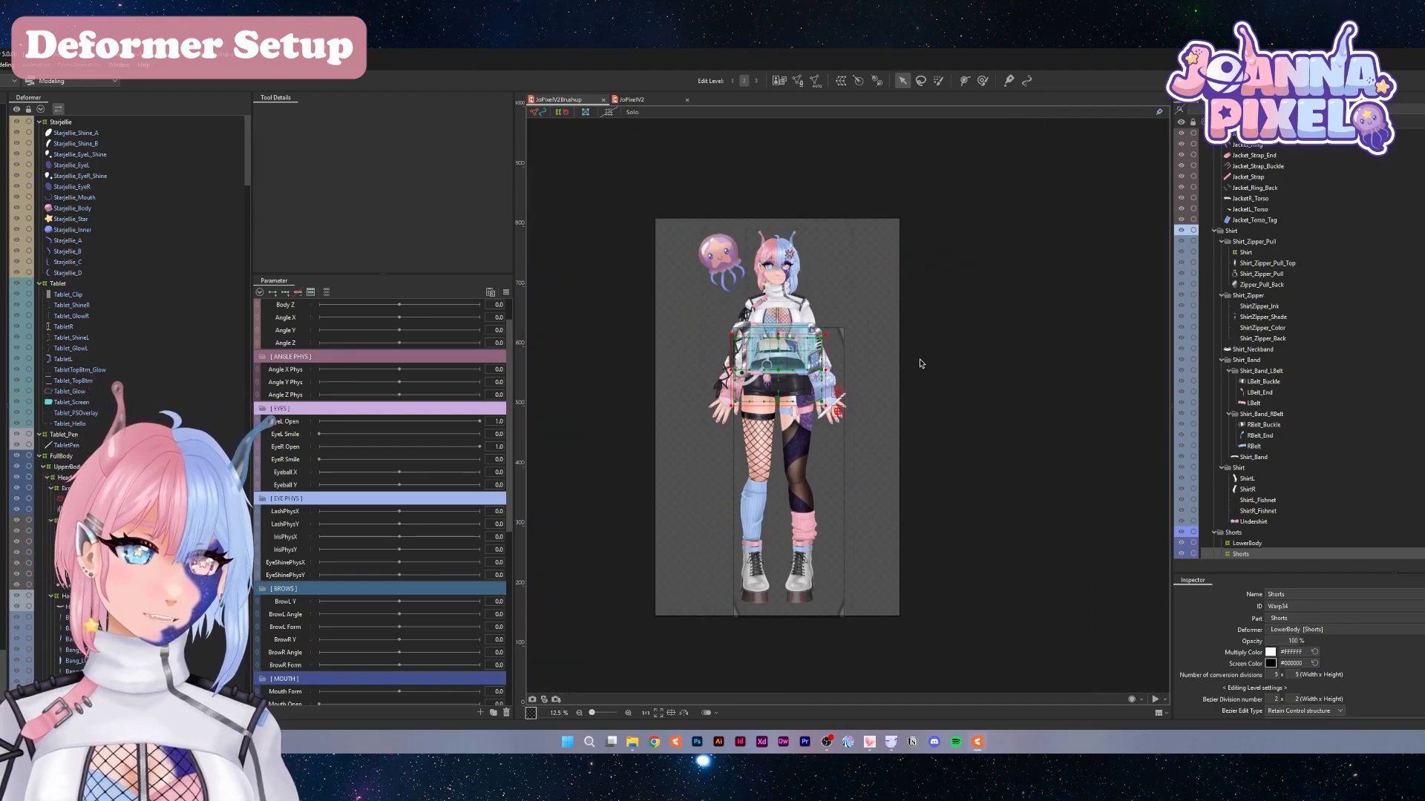
scroll(920, 364, down, 2)
scroll(905, 446, up, 2)
scroll(843, 420, up, 2)
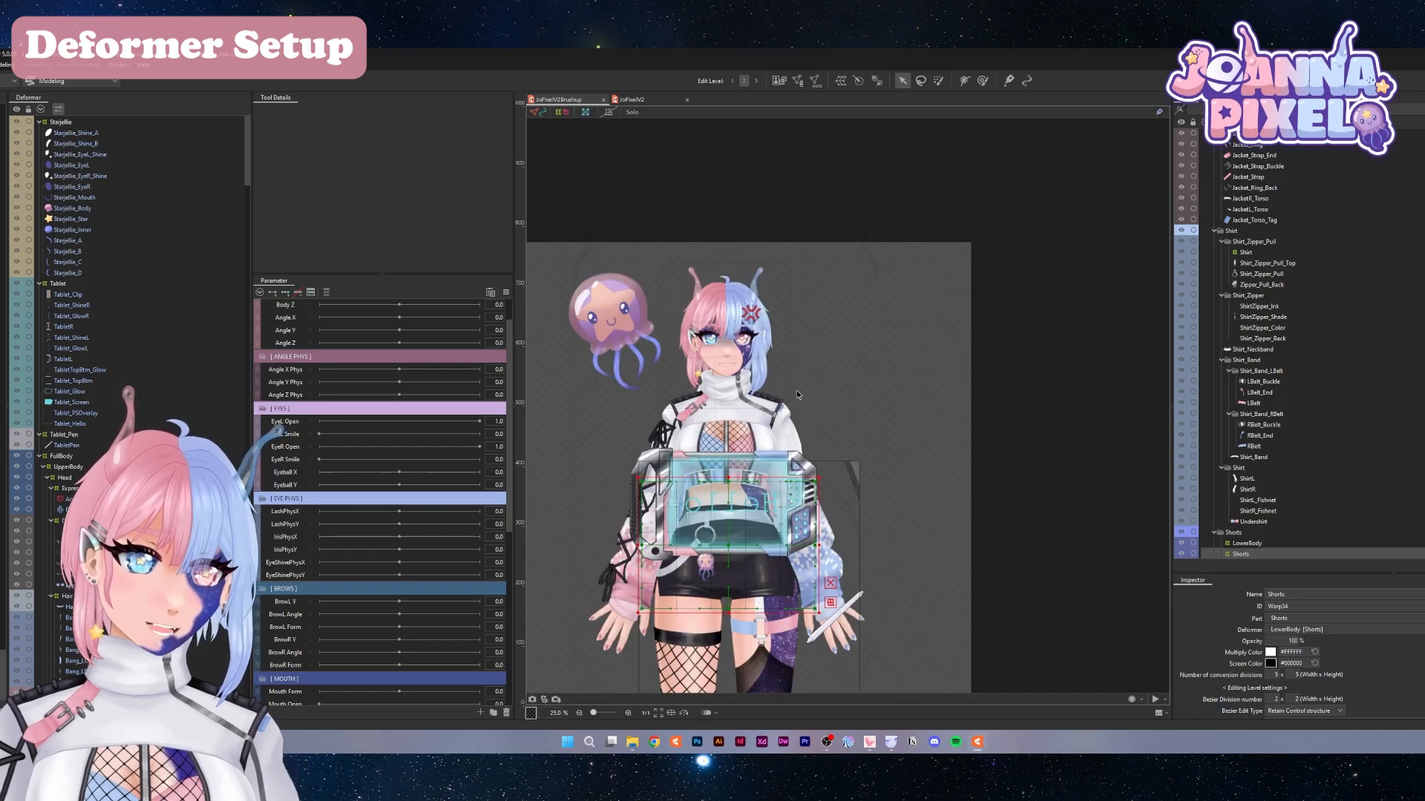
scroll(825, 391, up, 2)
drag(810, 316, 973, 357)
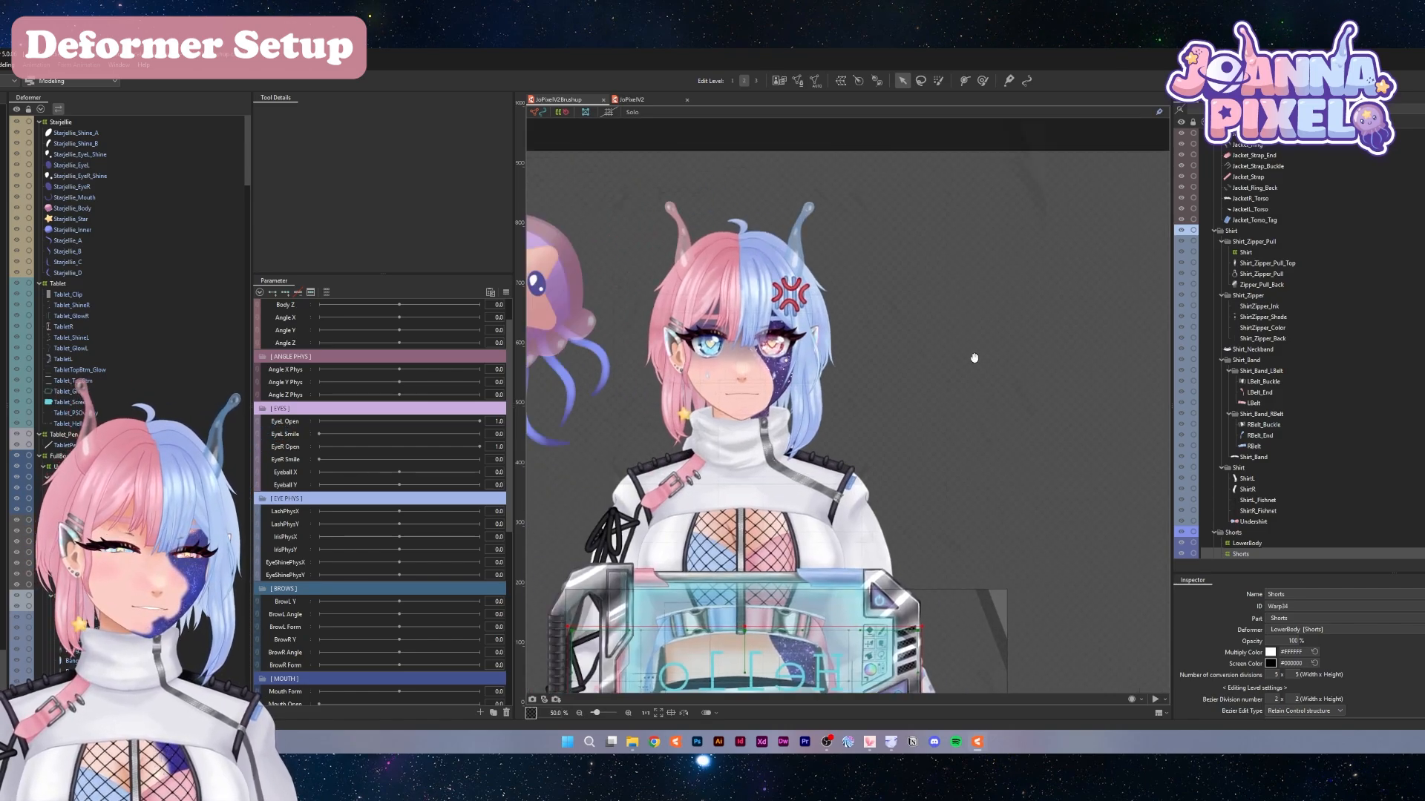
scroll(863, 329, up, 1)
scroll(803, 307, up, 1)
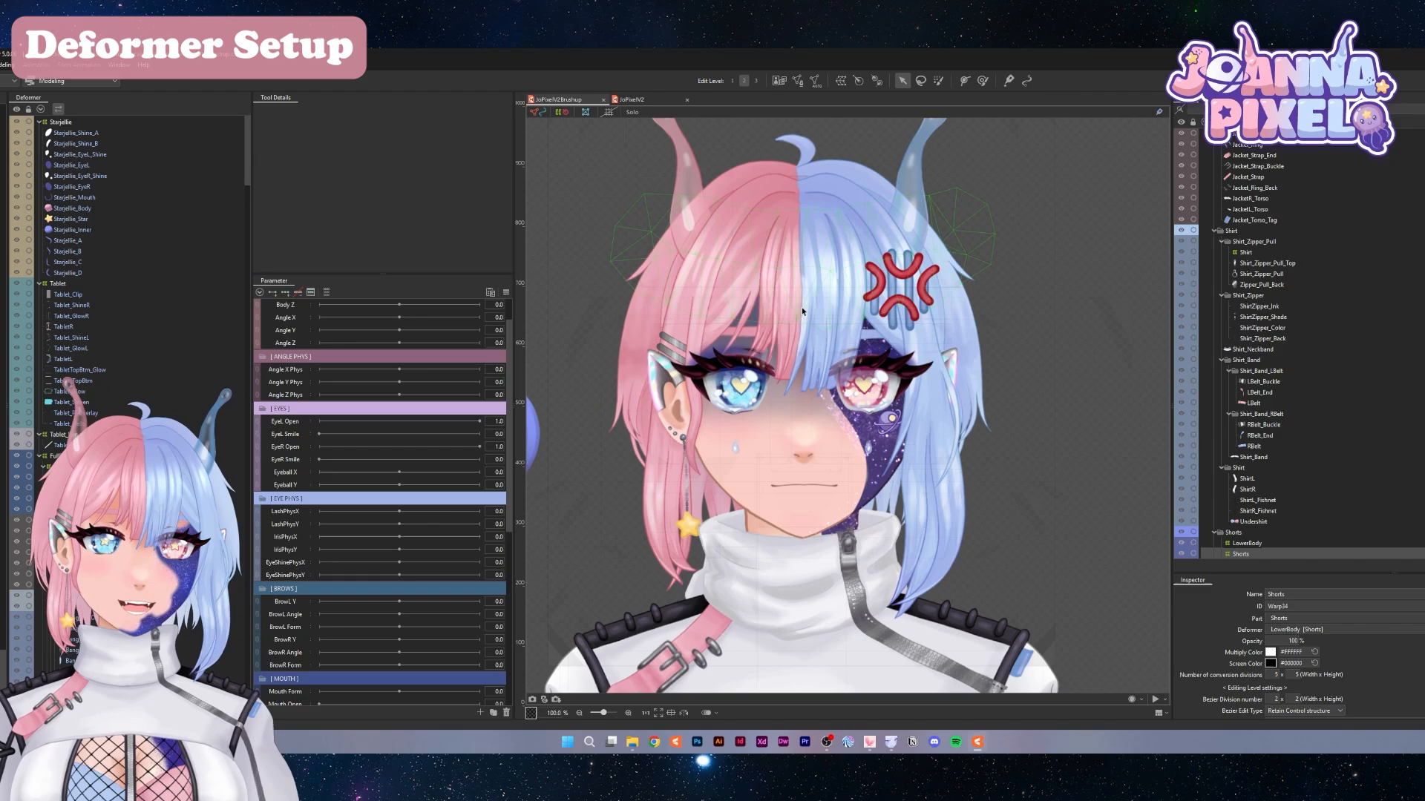
scroll(802, 308, up, 1)
scroll(801, 308, down, 6)
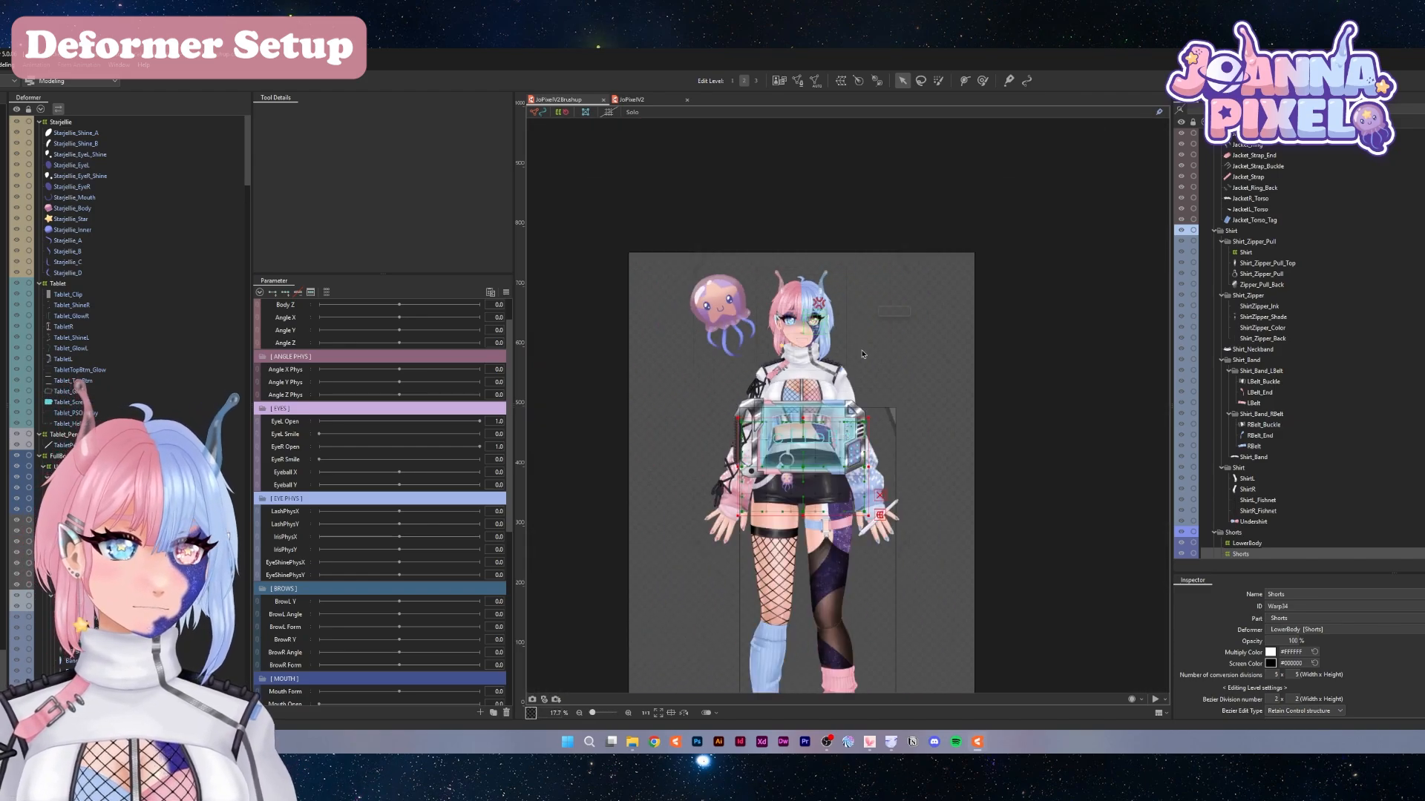
drag(909, 432, 973, 452)
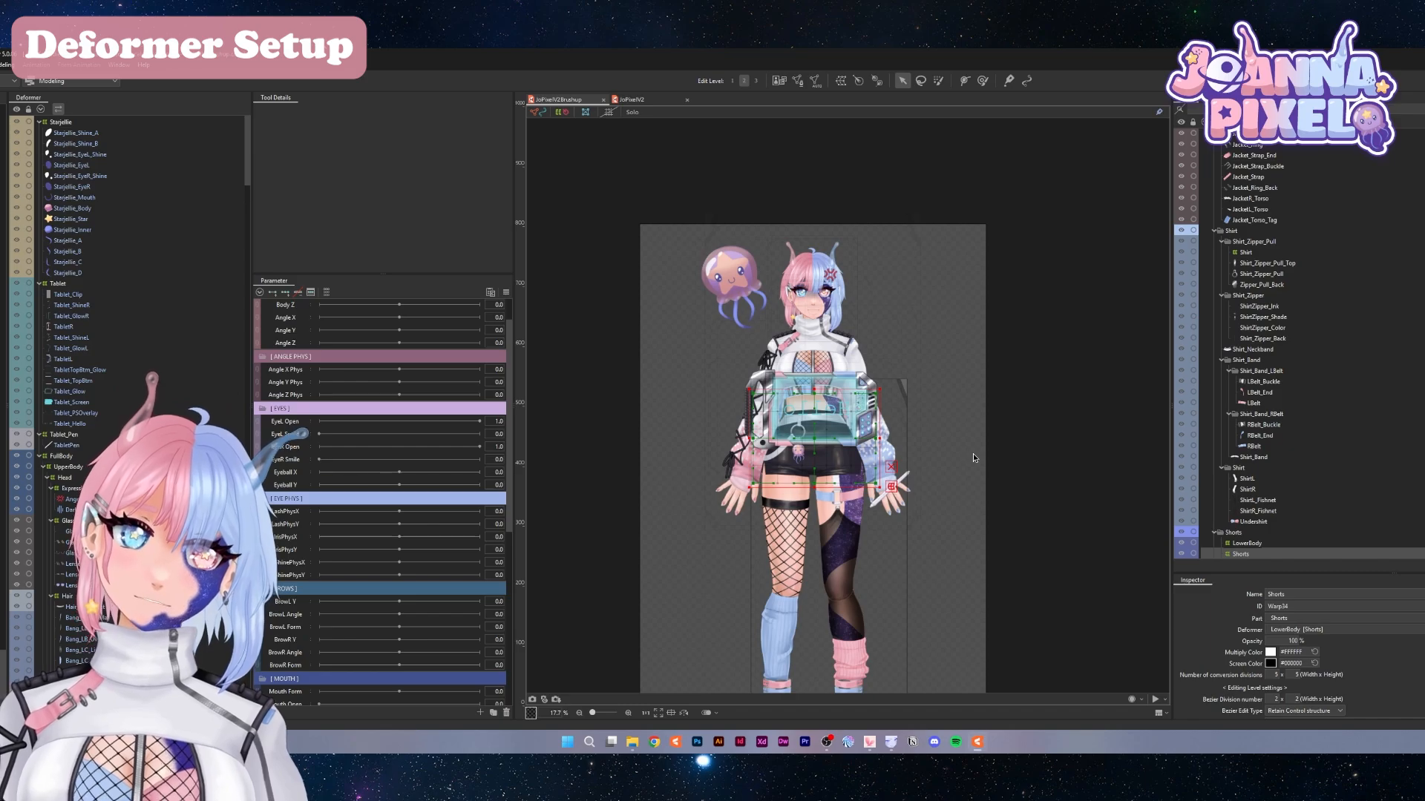
click(933, 249)
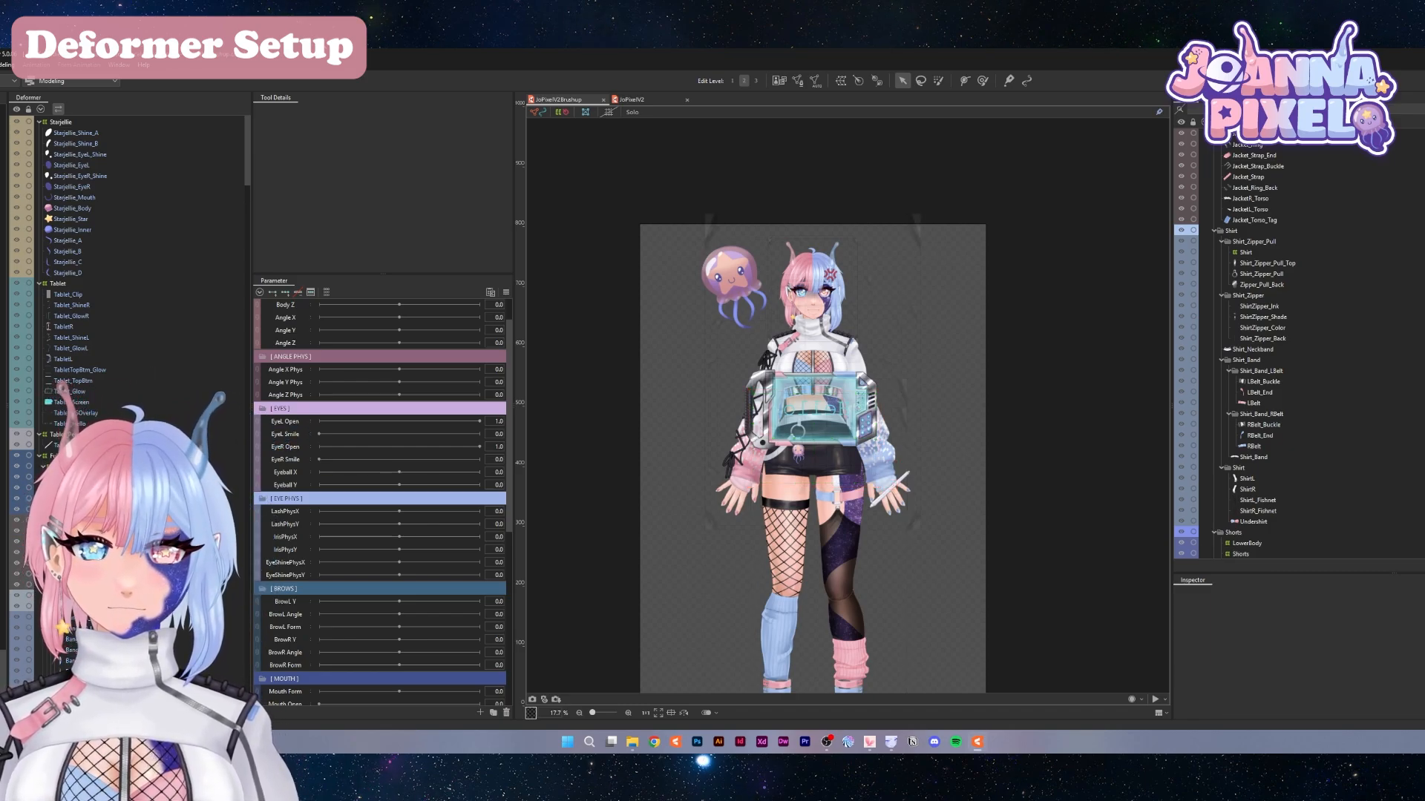